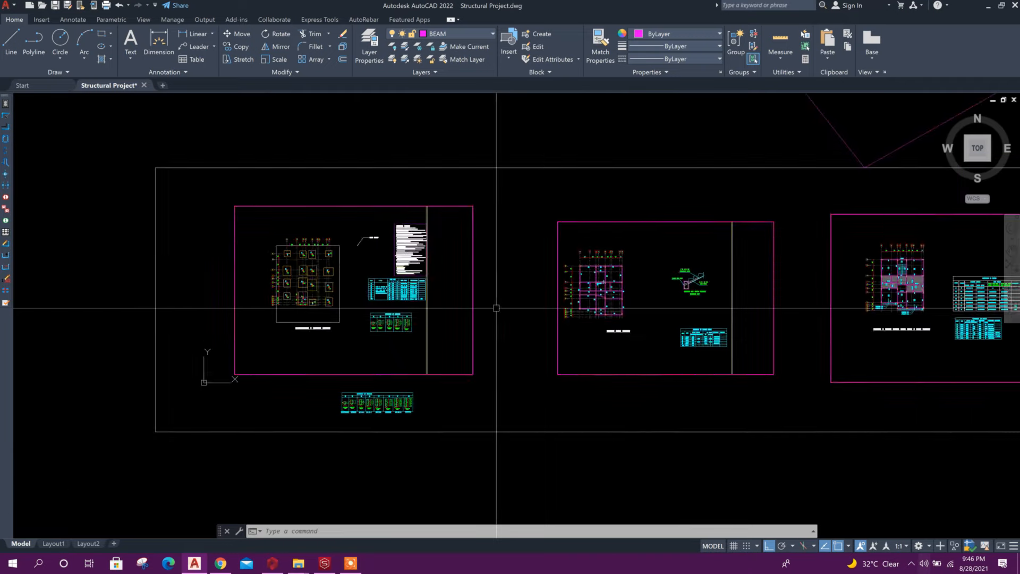
# Step: Examine the plinth beam layout and the ground and first floor beam and slab layout in the structural drawing
pyautogui.scroll(5, 312, 303)
pyautogui.scroll(-5, 584, 303)
pyautogui.scroll(6, 607, 278)
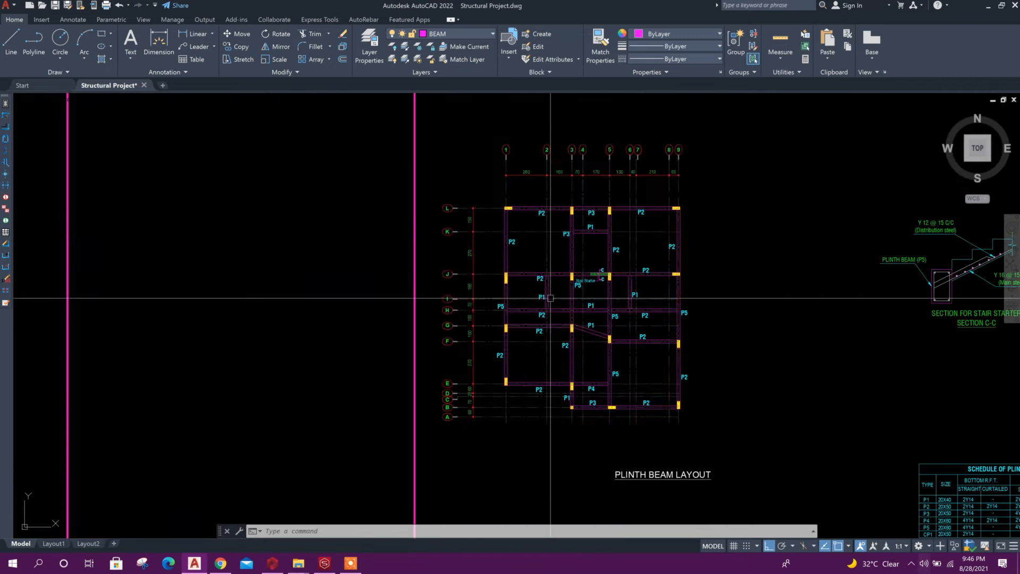
pyautogui.scroll(4, 590, 309)
pyautogui.scroll(-2, 592, 309)
pyautogui.scroll(-5, 713, 342)
pyautogui.scroll(1, 729, 342)
pyautogui.scroll(2, 558, 330)
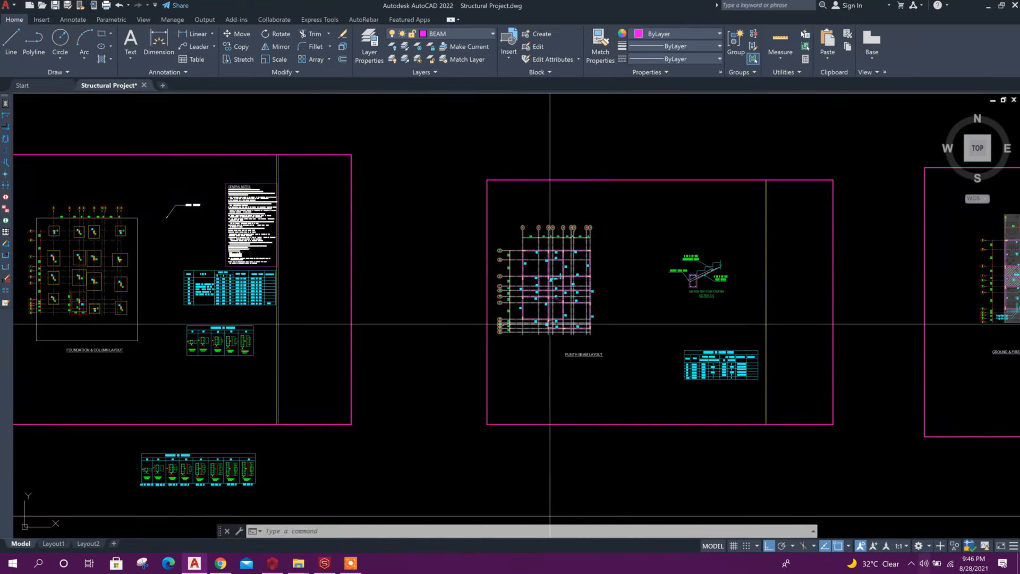
pyautogui.scroll(4, 558, 276)
pyautogui.scroll(-2, 512, 277)
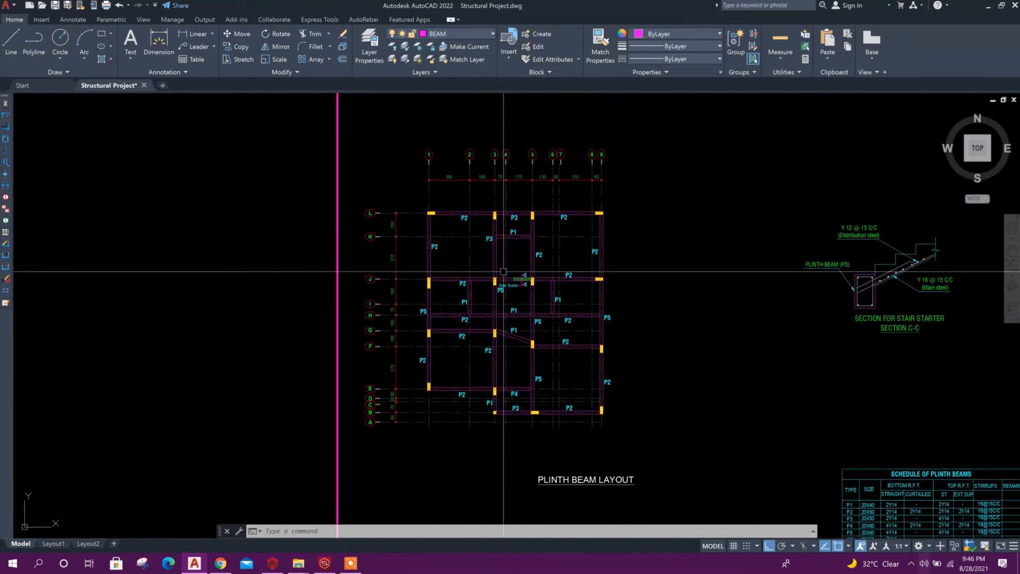
pyautogui.scroll(4, 506, 177)
pyautogui.scroll(-4, 506, 176)
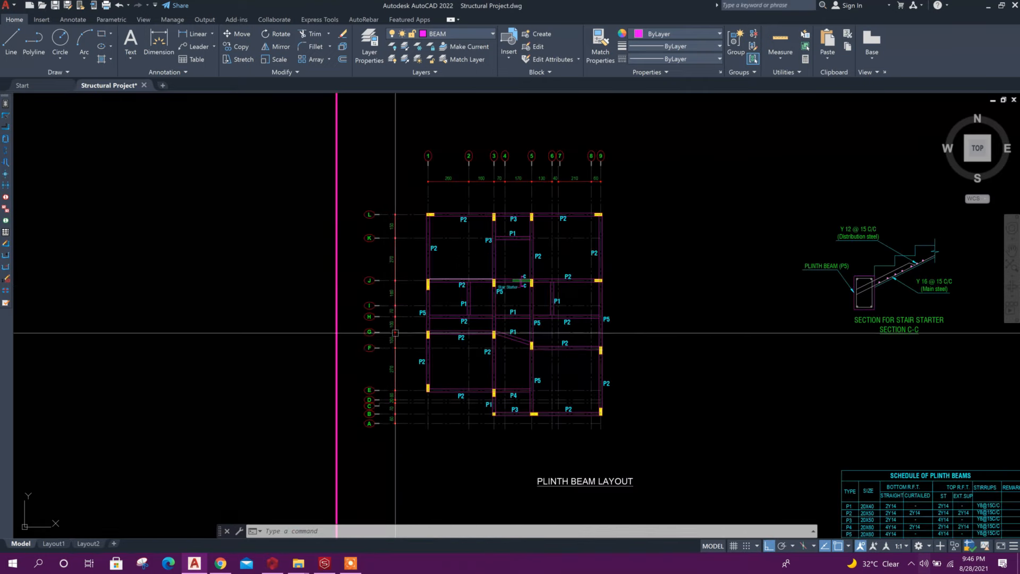
pyautogui.scroll(2, 425, 362)
pyautogui.moveTo(446, 367); pyautogui.dragTo(453, 361, button='middle')
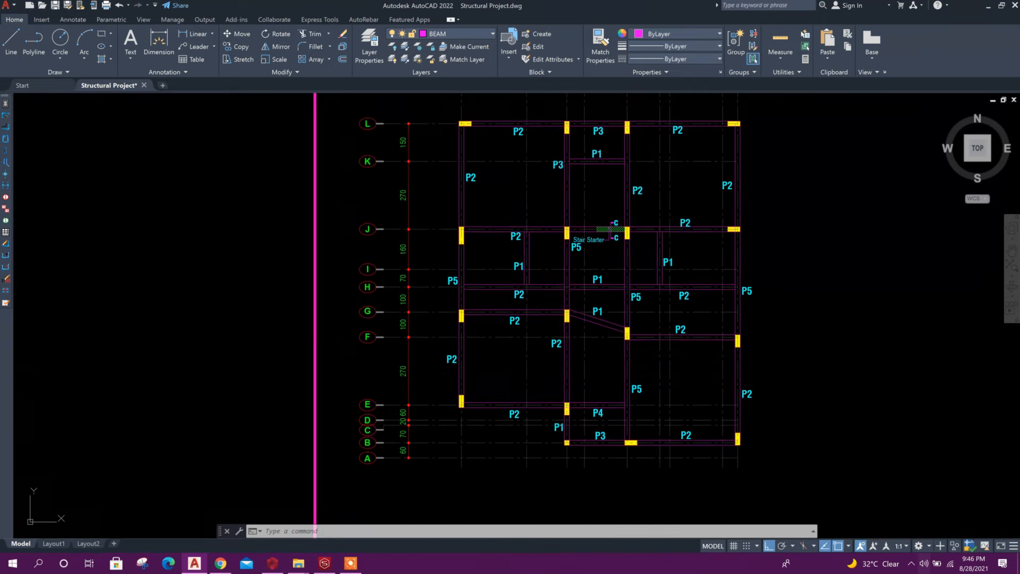
pyautogui.scroll(-5, 453, 361)
pyautogui.scroll(3, 564, 363)
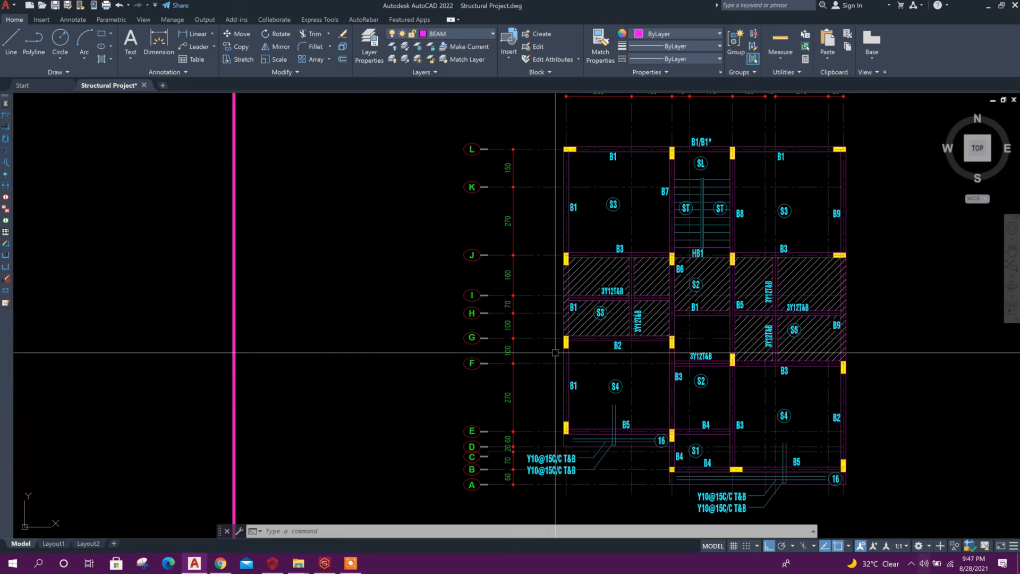
# Step: Switch to ProtaStructure and create a new project named RealProject2 from the UK (BS8110) template
pyautogui.click(269, 564)
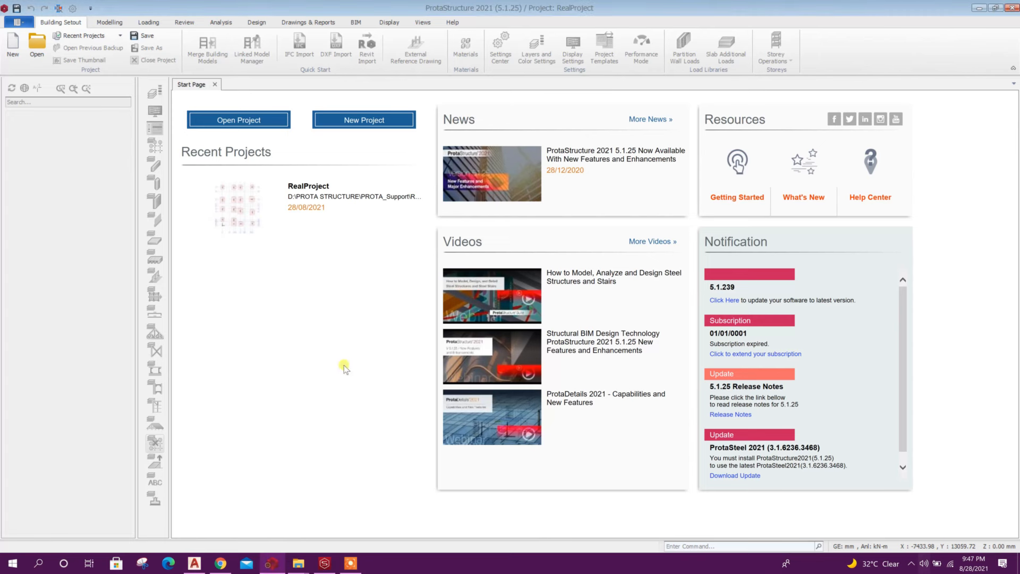
pyautogui.click(350, 120)
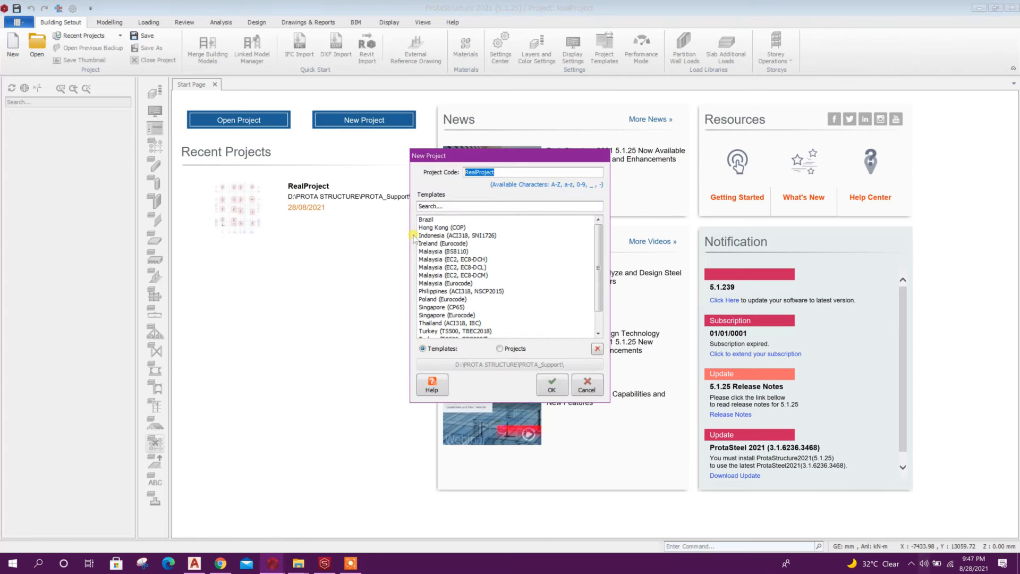
pyautogui.click(500, 170)
pyautogui.moveTo(599, 272); pyautogui.dragTo(599, 307)
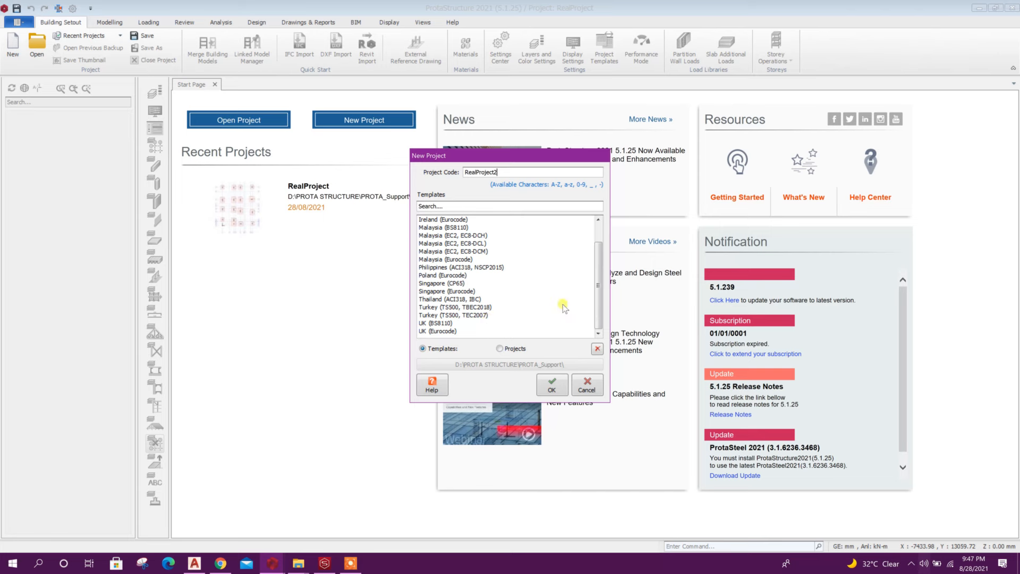
pyautogui.click(436, 324)
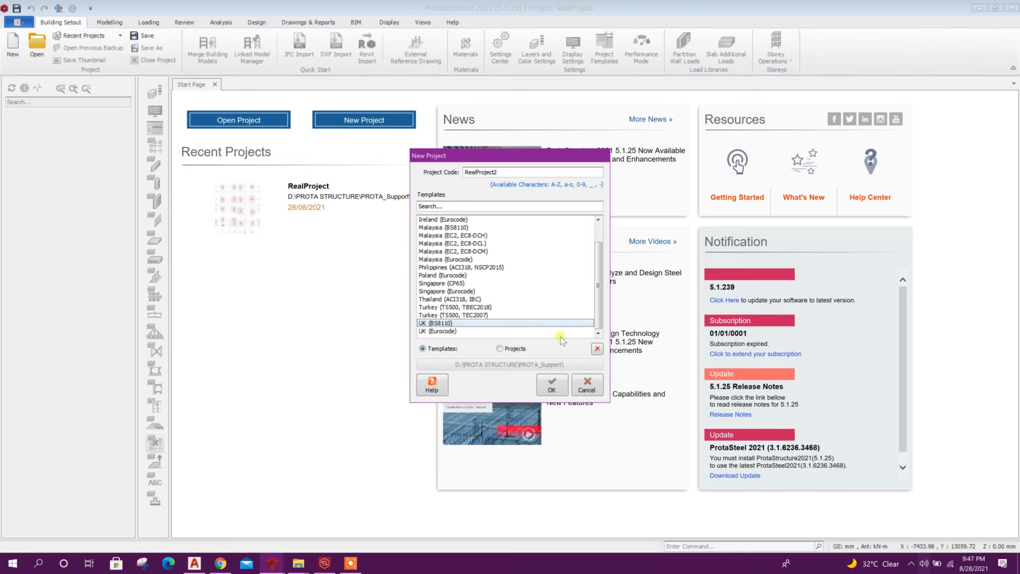
pyautogui.click(550, 390)
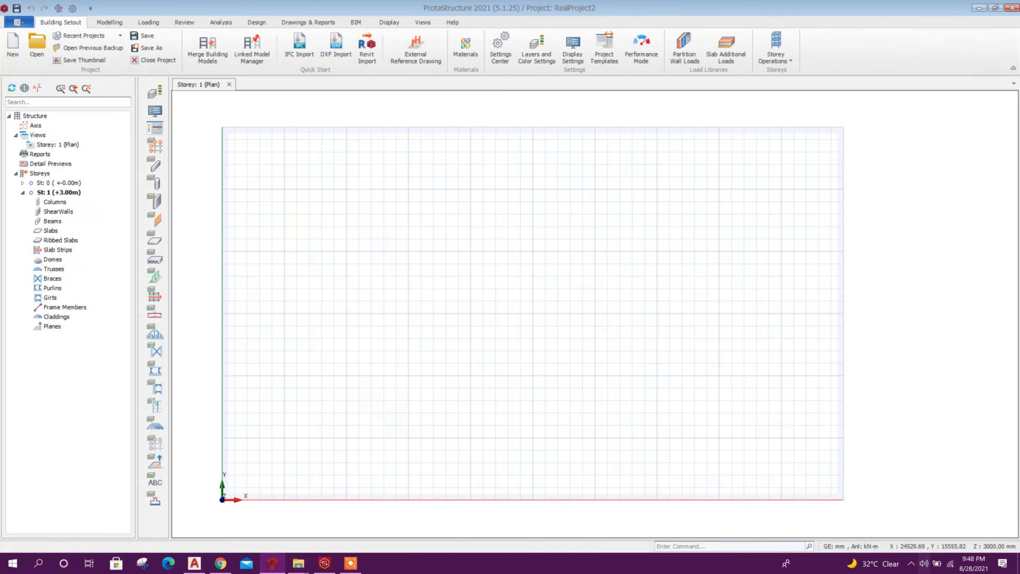
# Step: Start the Orthogonal Axis Generator with the grid's reference point near the origin, at x 0 and y 200 mm
pyautogui.click(110, 22)
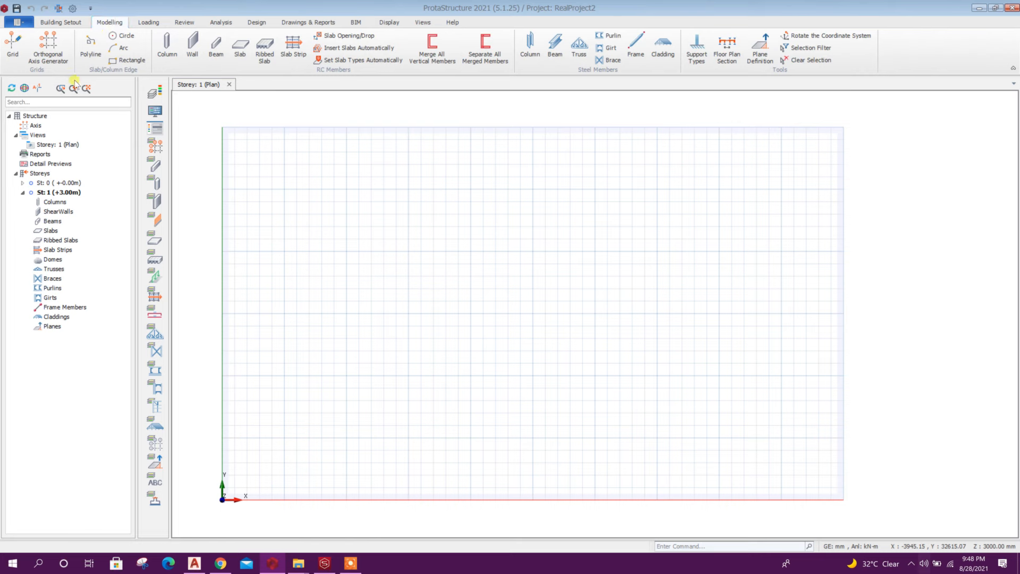
pyautogui.click(54, 52)
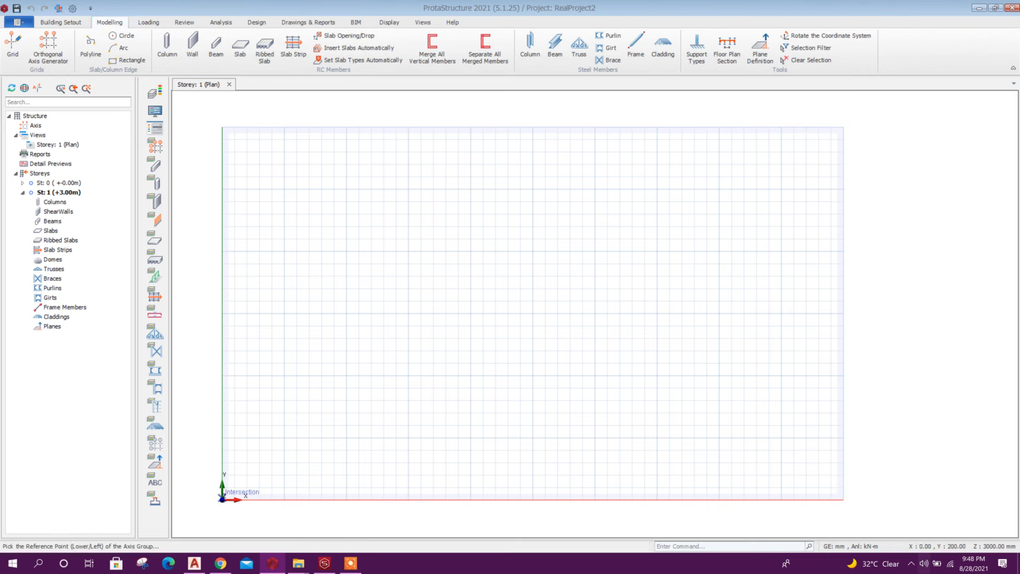
pyautogui.click(222, 498)
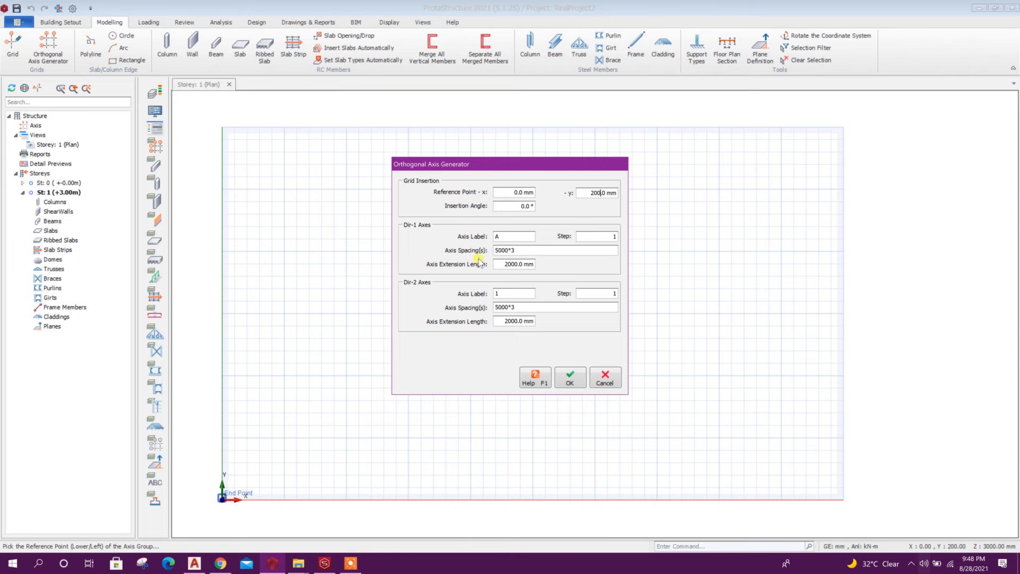
# Step: Read the spacings of axes A to E in the AutoCAD drawing and enter 600,700,200,600 as ProtaStructure's first Dir-1 spacings
pyautogui.click(195, 562)
pyautogui.scroll(6, 507, 391)
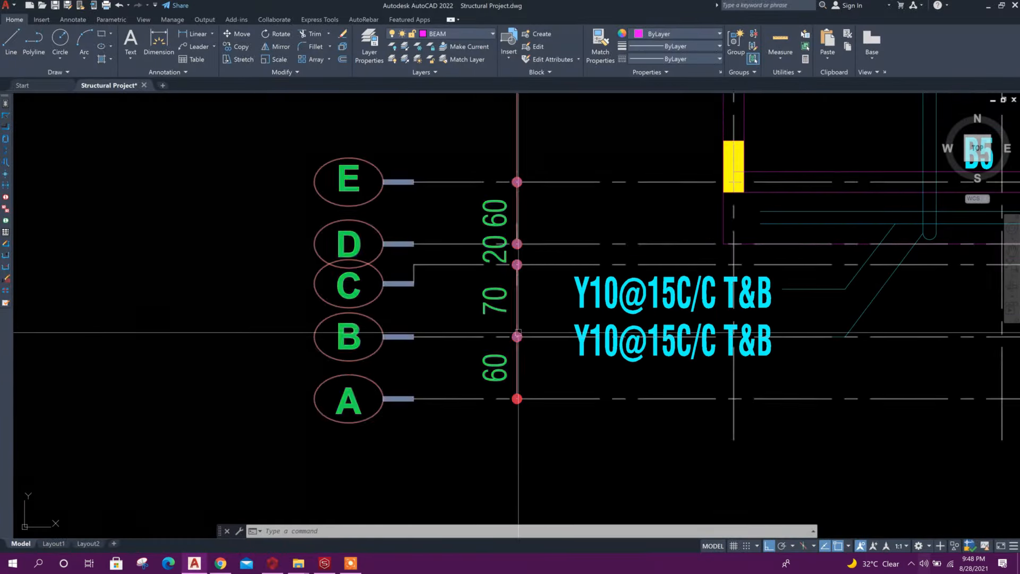
pyautogui.click(272, 563)
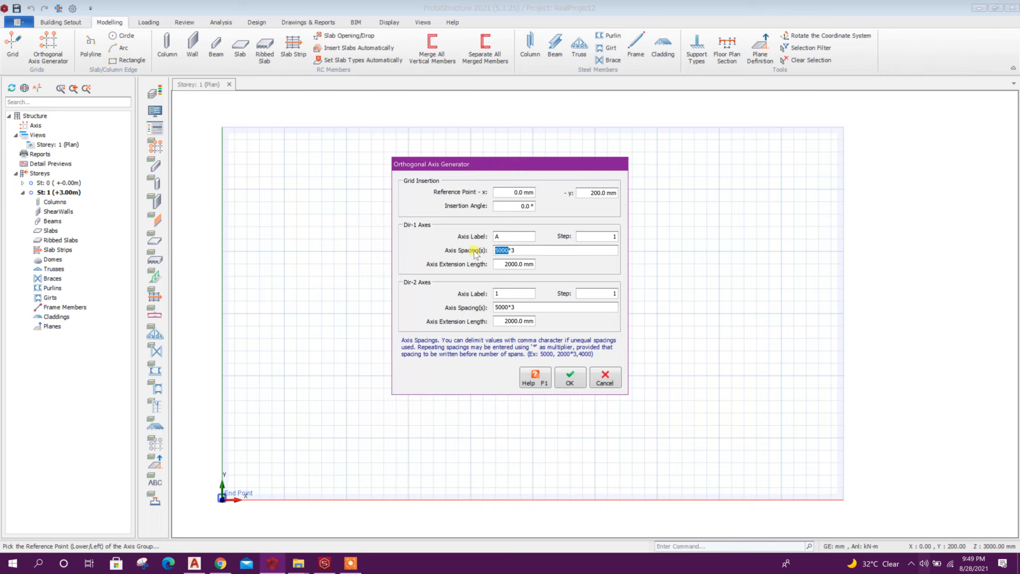
pyautogui.write('600,')
pyautogui.click(195, 563)
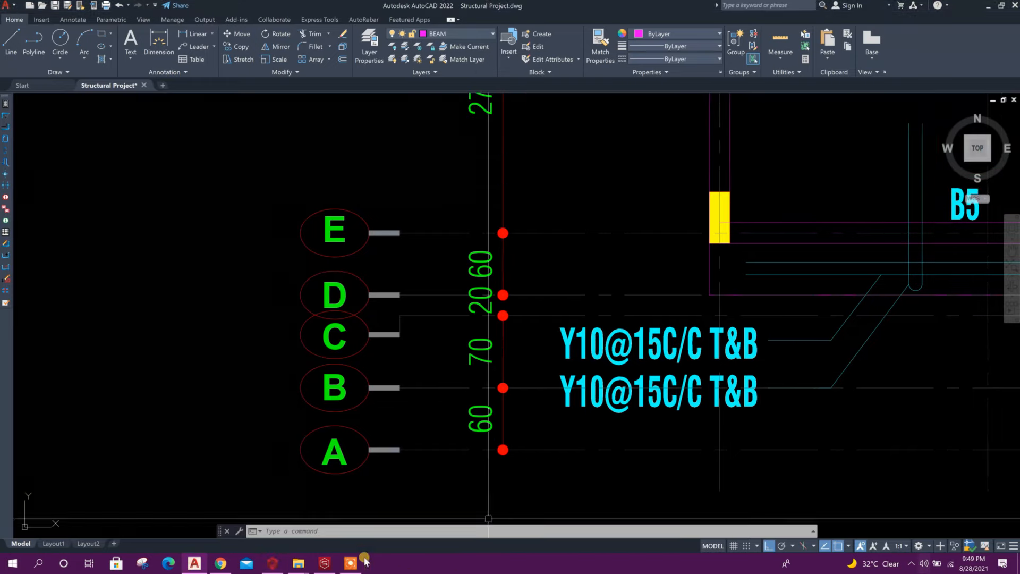
pyautogui.click(272, 563)
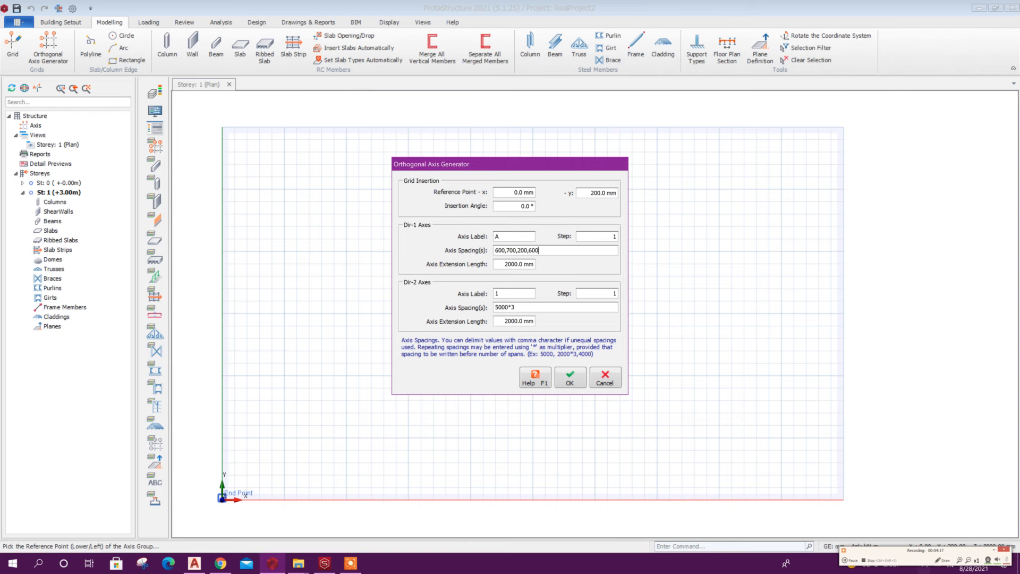
# Step: Read the spacings above axis E in AutoCAD and append 2700,1000*2,700,1600,2700,1500 to the Dir-1 axis spacings in ProtaStructure
pyautogui.click(195, 564)
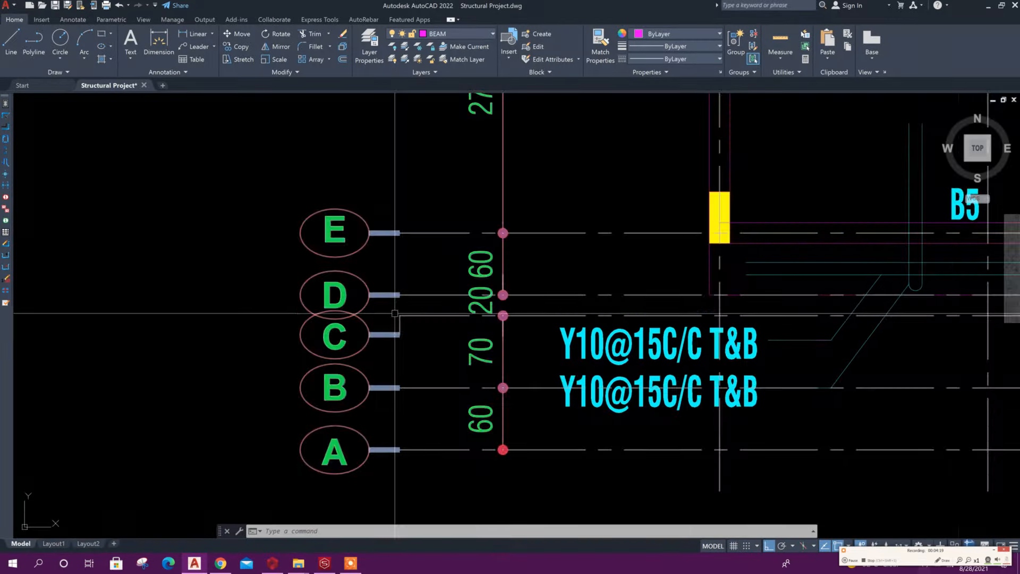
pyautogui.moveTo(428, 287); pyautogui.dragTo(400, 401, button='middle')
pyautogui.scroll(-4, 399, 401)
pyautogui.scroll(4, 421, 404)
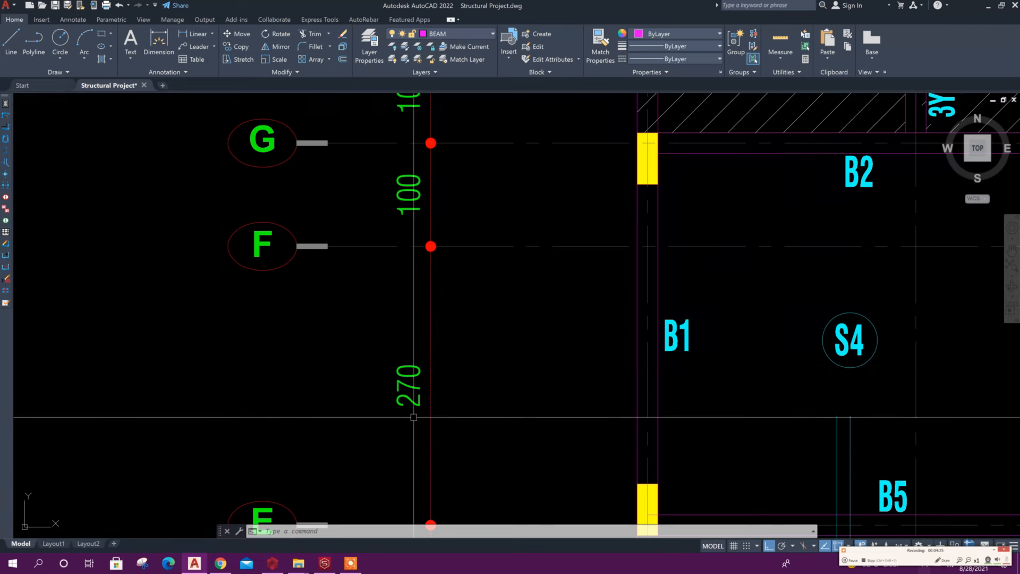
pyautogui.click(272, 563)
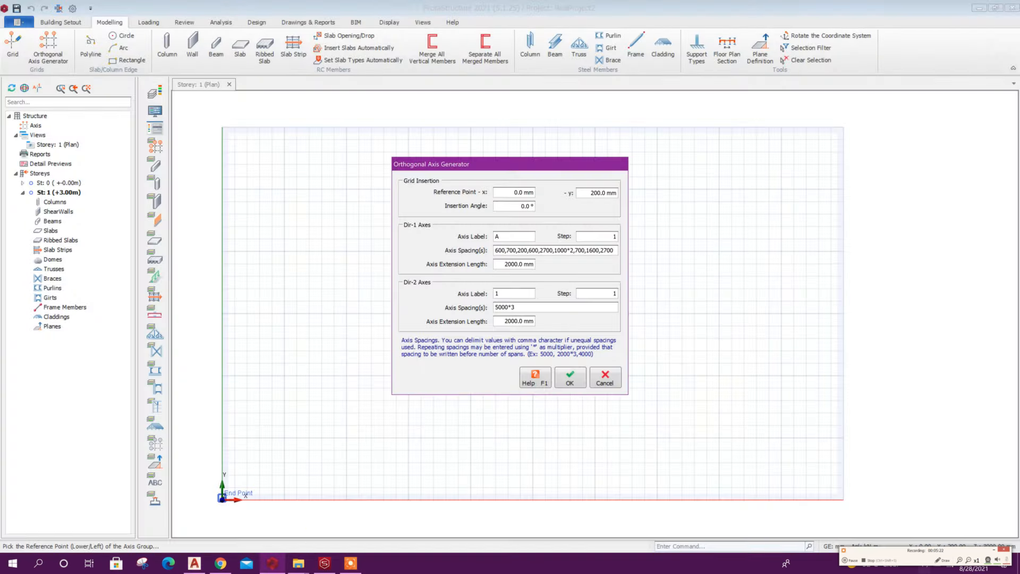
pyautogui.write(',1500')
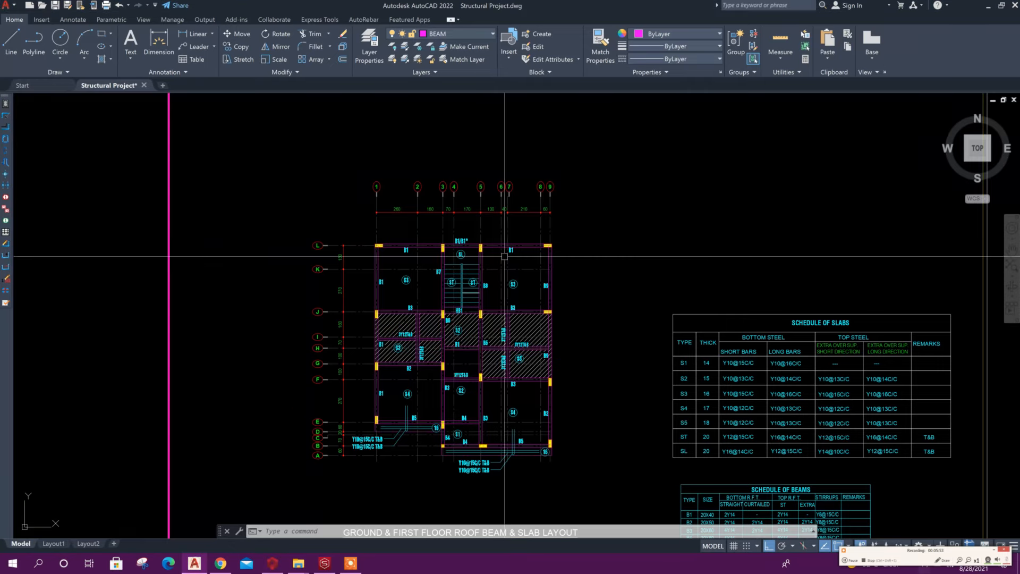
# Step: Read the spacings of axes 1 to 4 in AutoCAD and enter 2600,1600,700 as ProtaStructure's first Dir-2 spacings
pyautogui.scroll(2, 411, 245)
pyautogui.moveTo(431, 285); pyautogui.dragTo(415, 338, button='middle')
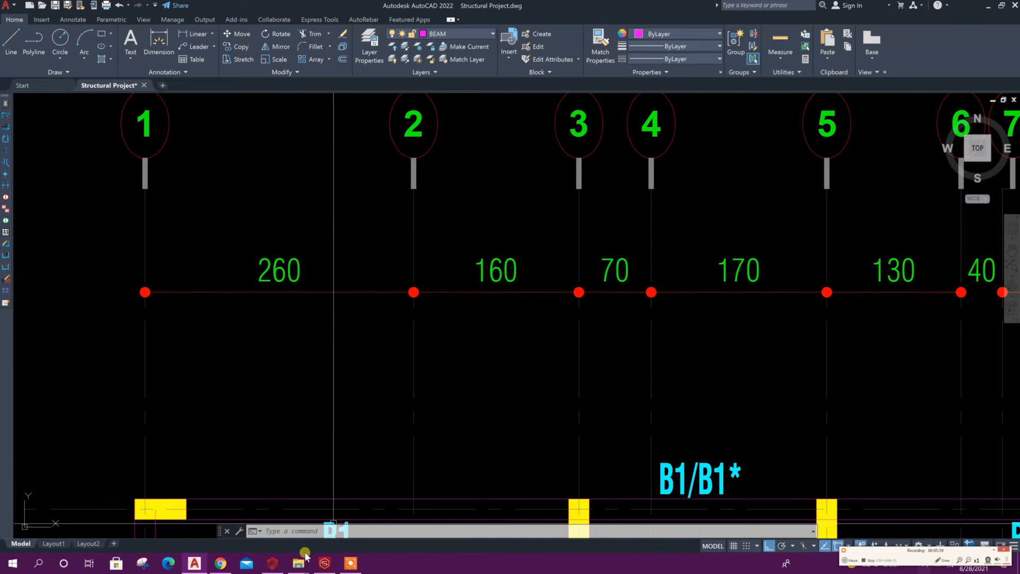
pyautogui.click(272, 563)
pyautogui.moveTo(518, 307); pyautogui.dragTo(498, 307)
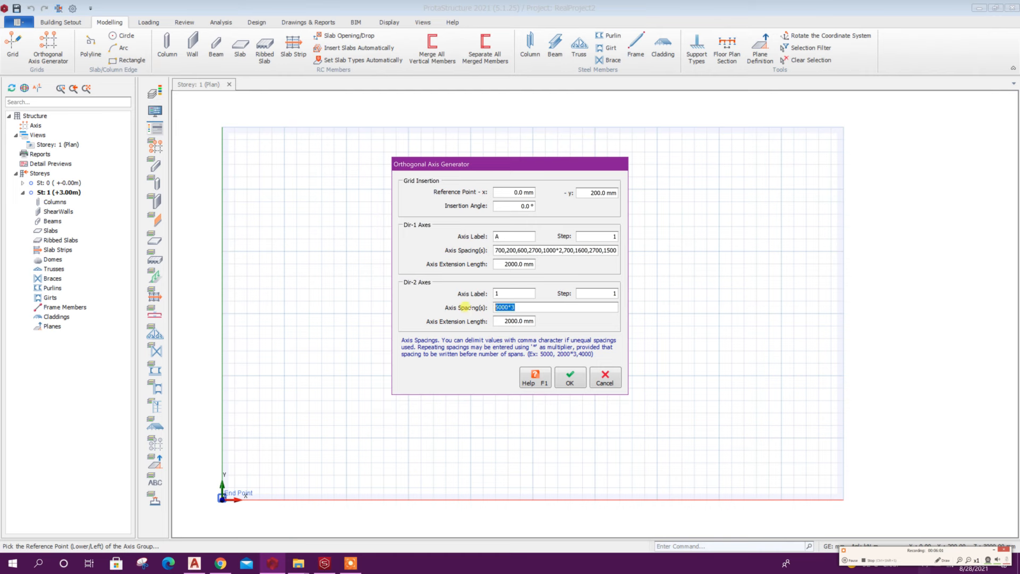
pyautogui.write('2600,')
pyautogui.click(194, 564)
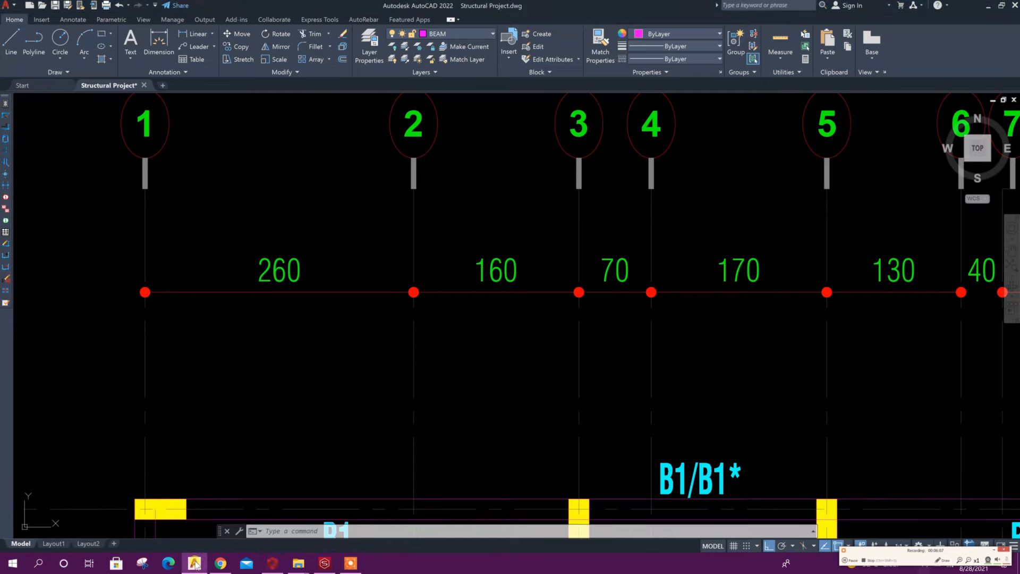
pyautogui.click(194, 563)
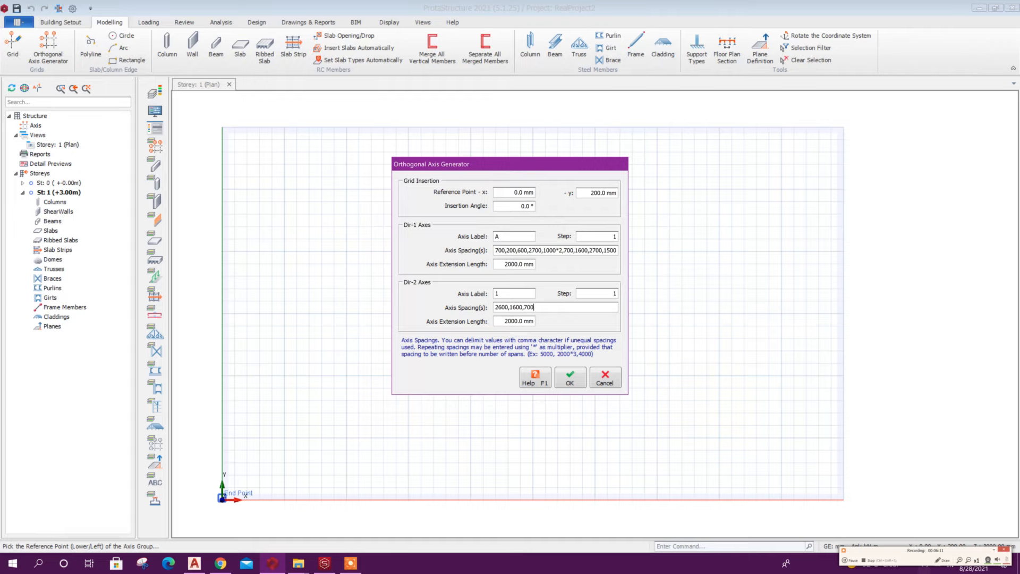
# Step: Append 1700,1300,400,2100,600 from the AutoCAD drawing to the Dir-2 axis spacings in ProtaStructure and generate the grid
pyautogui.click(194, 564)
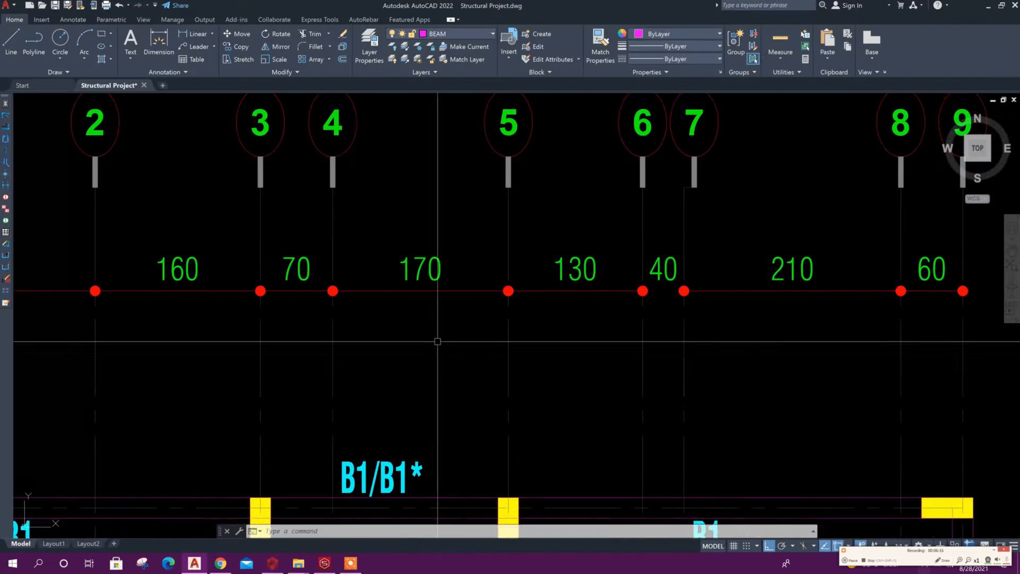
pyautogui.click(273, 563)
pyautogui.write('1700,1300')
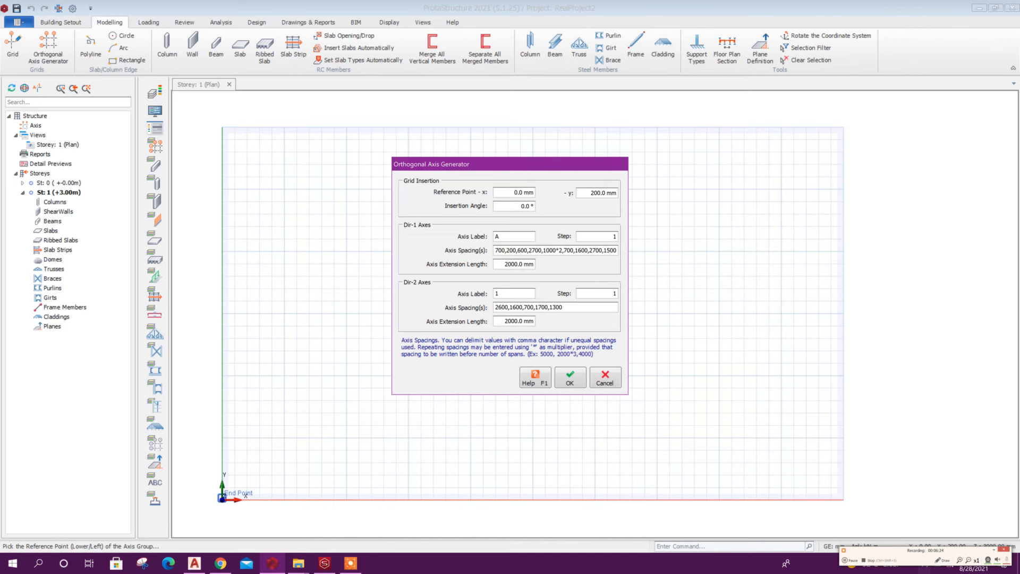
pyautogui.click(194, 563)
pyautogui.click(273, 564)
pyautogui.write(',')
pyautogui.click(194, 563)
pyautogui.scroll(2, 663, 271)
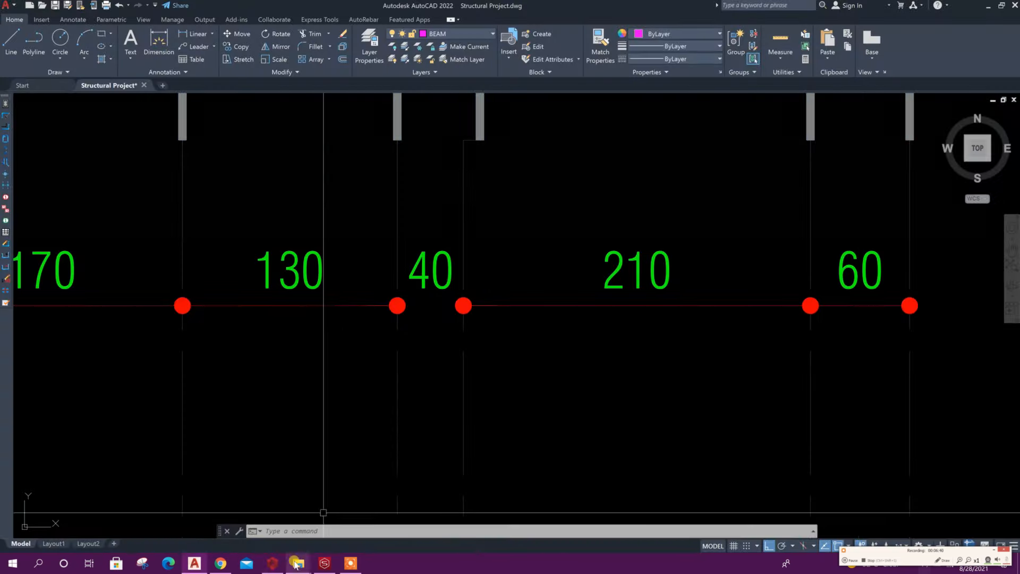
pyautogui.click(273, 564)
pyautogui.write(',')
pyautogui.click(567, 378)
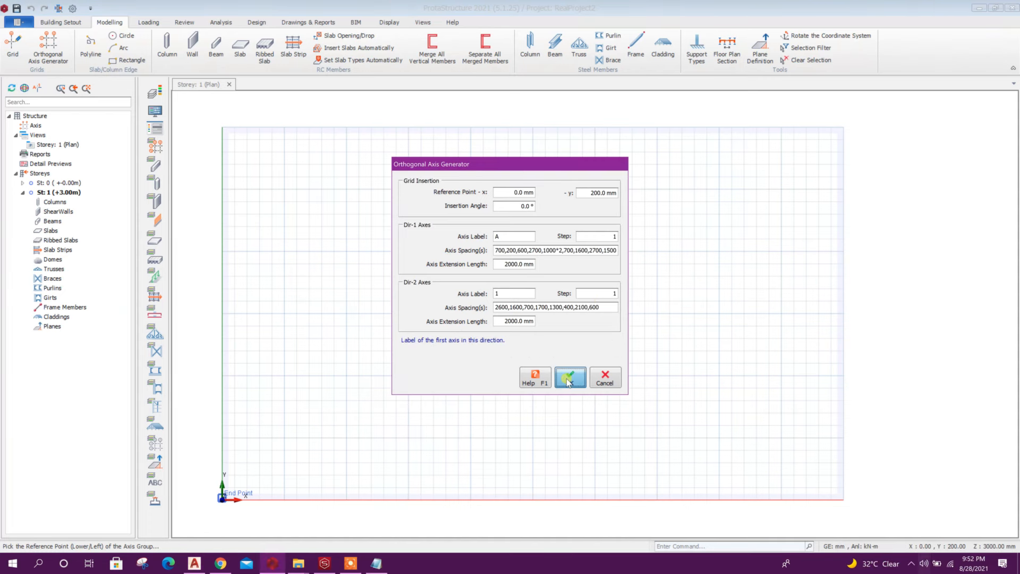
# Step: Examine the generated axis grid, checking the lettered axes A to L and the numbered axes 1 to 9
pyautogui.scroll(-3, 554, 329)
pyautogui.scroll(3, 361, 426)
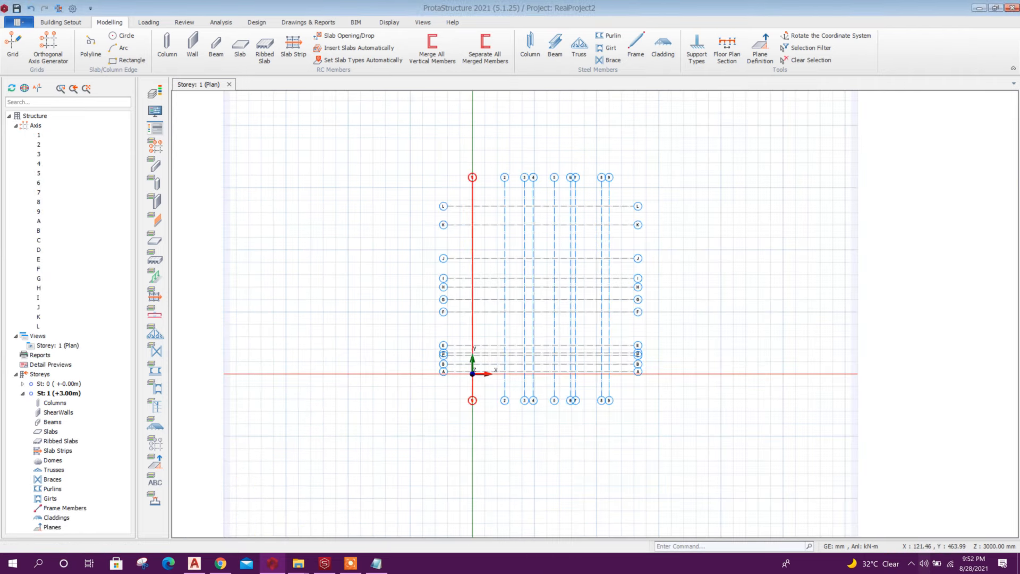
pyautogui.scroll(3, 474, 367)
pyautogui.moveTo(506, 339); pyautogui.dragTo(505, 412, button='middle')
pyautogui.scroll(-1, 505, 412)
pyautogui.scroll(2, 446, 458)
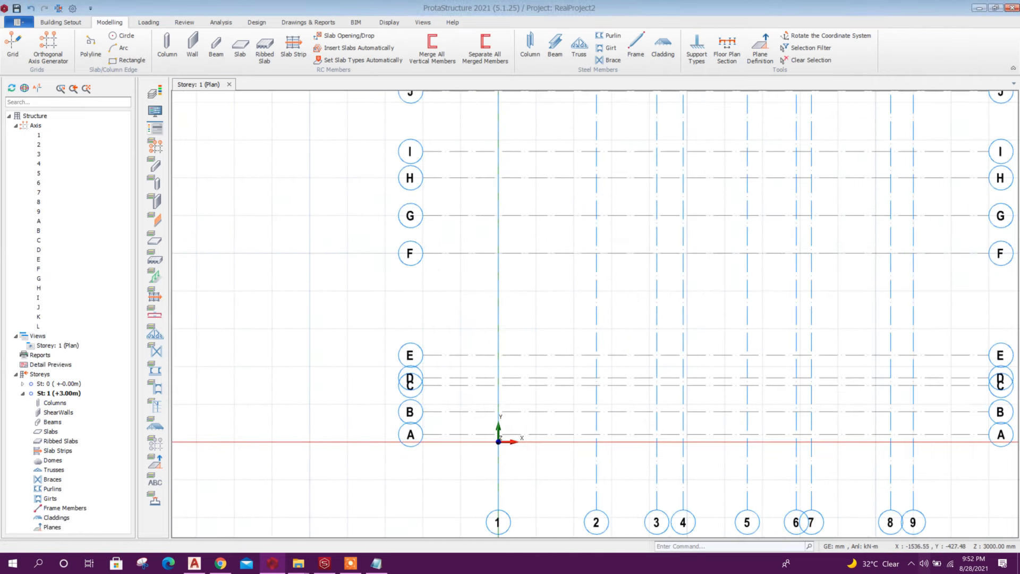
pyautogui.moveTo(440, 228); pyautogui.dragTo(428, 409, button='middle')
pyautogui.scroll(-2, 428, 409)
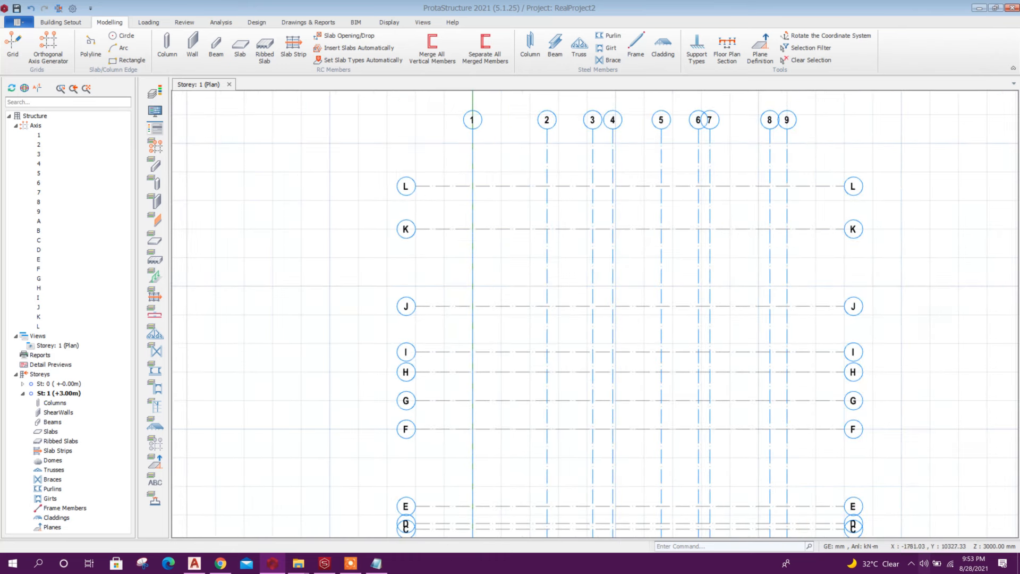
pyautogui.scroll(-1, 415, 197)
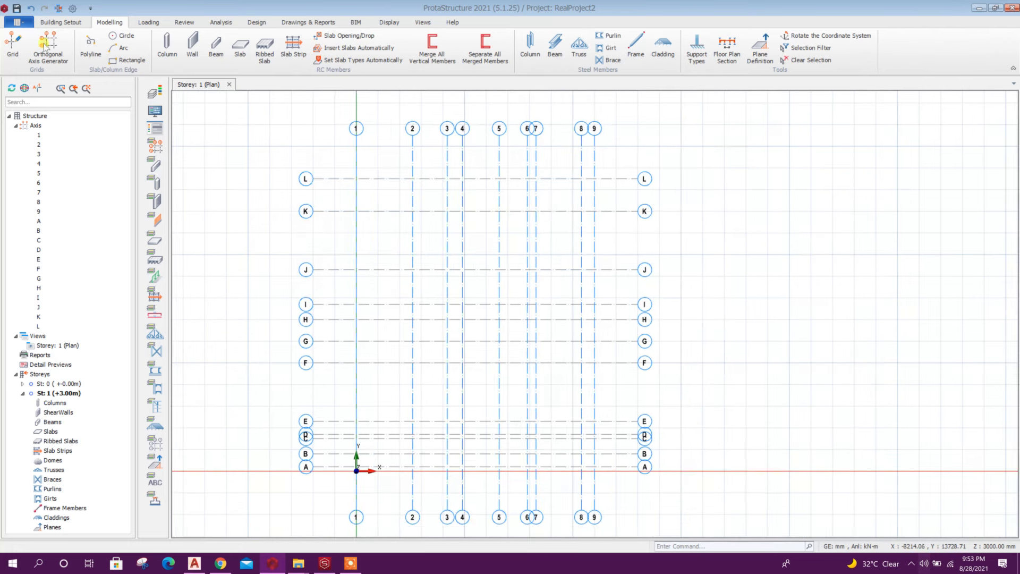
# Step: Save the project with the generated axis grid
pyautogui.click(17, 8)
pyautogui.moveTo(810, 334); pyautogui.dragTo(806, 329, button='middle')
pyautogui.scroll(-2, 771, 314)
pyautogui.moveTo(737, 298); pyautogui.dragTo(752, 280, button='middle')
pyautogui.scroll(-2, 330, 364)
pyautogui.scroll(2, 298, 222)
pyautogui.moveTo(204, 108); pyautogui.dragTo(322, 225, button='middle')
pyautogui.scroll(-4, 322, 225)
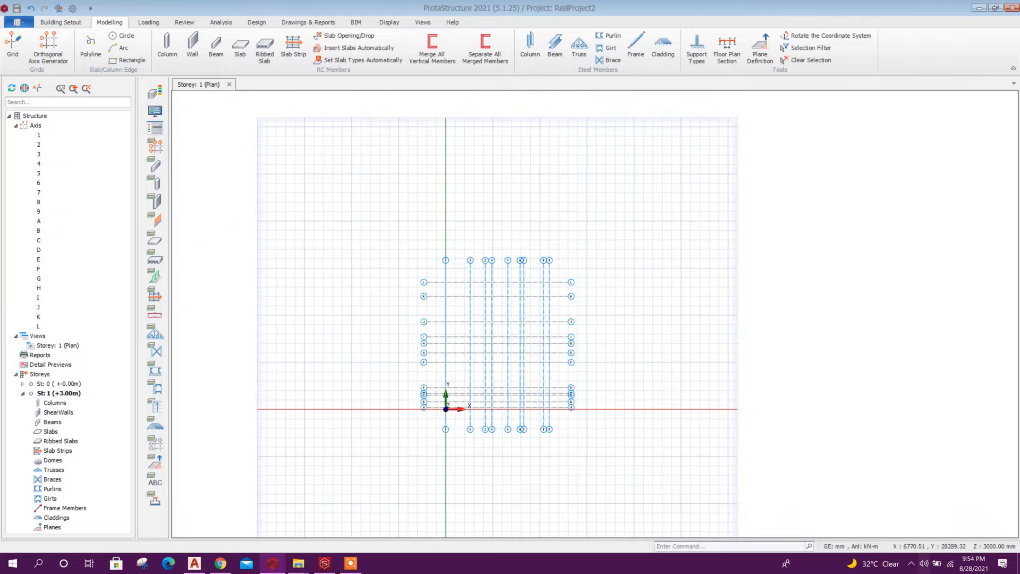
# Step: Hide the background grid of the plan view in the scene settings, leaving the coordinate axis shown
pyautogui.scroll(3, 673, 382)
pyautogui.moveTo(595, 415); pyautogui.dragTo(671, 265, button='middle')
pyautogui.scroll(-3, 522, 411)
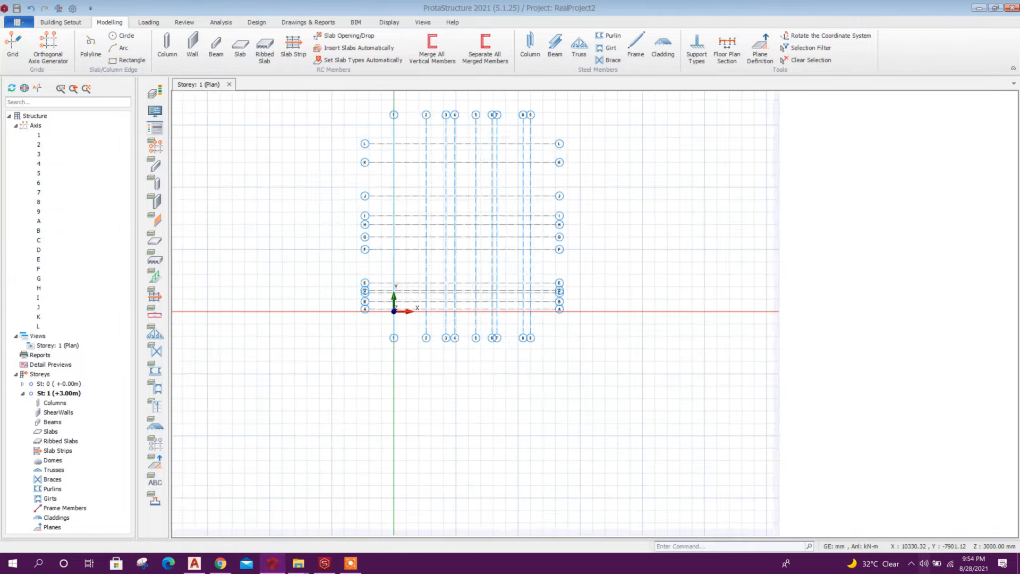
pyautogui.moveTo(565, 344); pyautogui.dragTo(620, 400, button='middle')
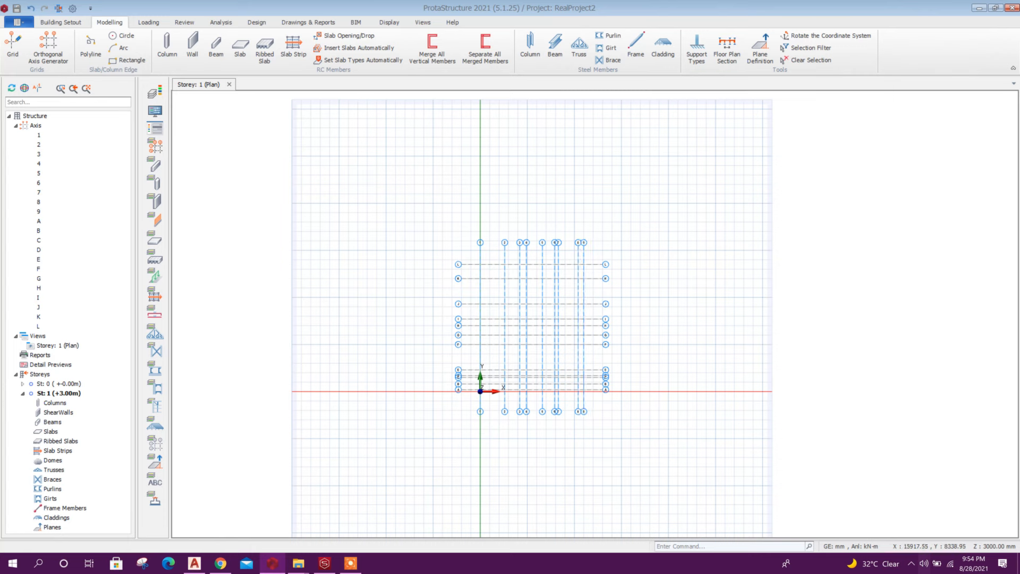
pyautogui.click(158, 129)
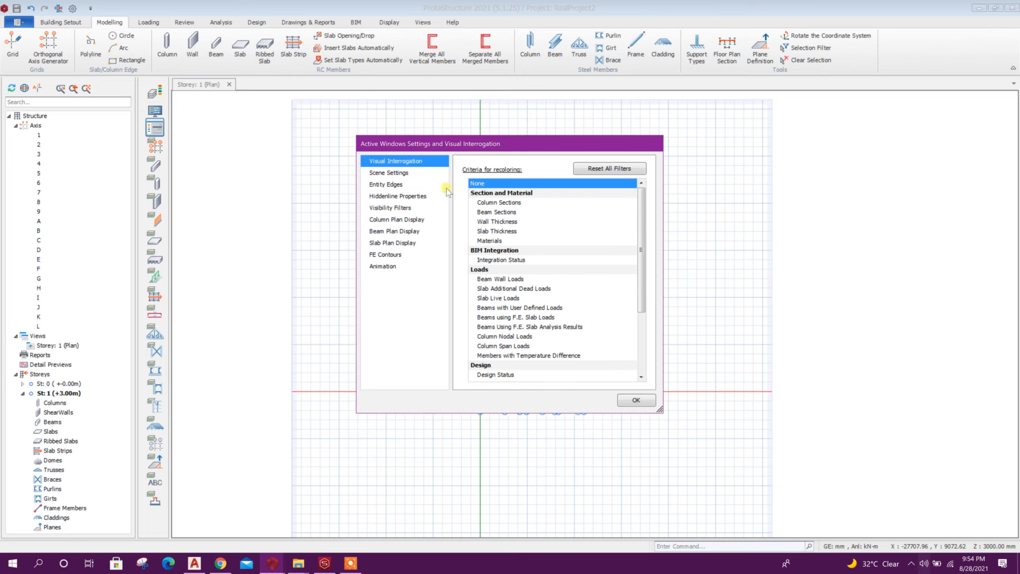
pyautogui.click(395, 173)
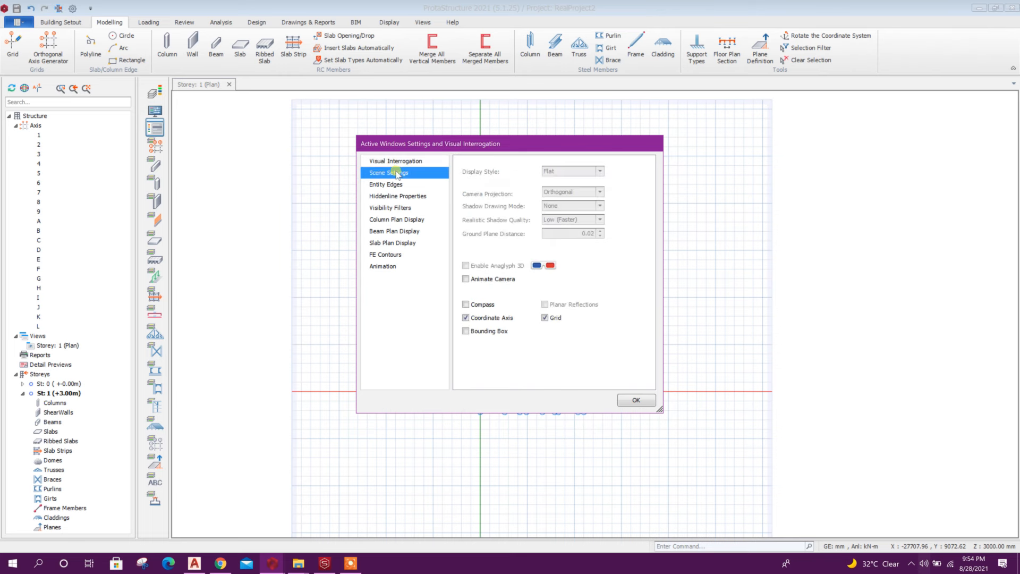
pyautogui.click(546, 318)
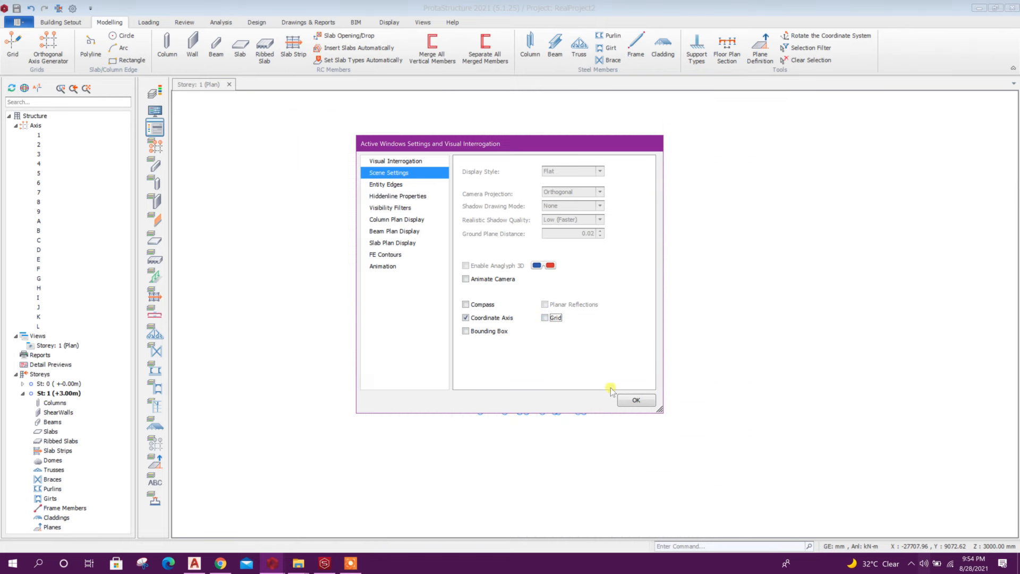
pyautogui.click(636, 399)
pyautogui.scroll(3, 554, 361)
pyautogui.moveTo(555, 363); pyautogui.dragTo(473, 389, button='middle')
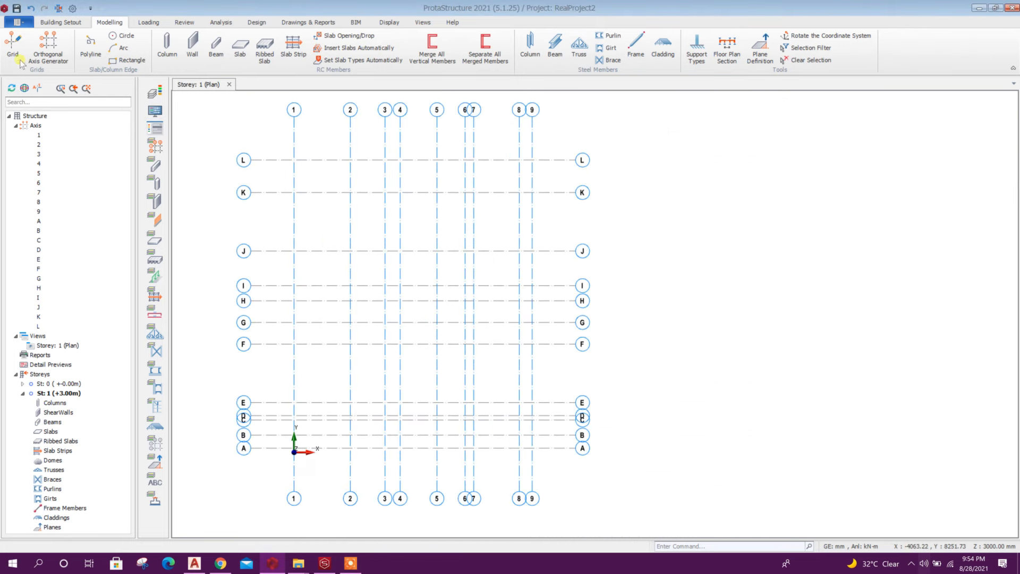
# Step: Edit the storey table and set the height of storey 1 to 700 mm
pyautogui.click(61, 23)
pyautogui.click(795, 67)
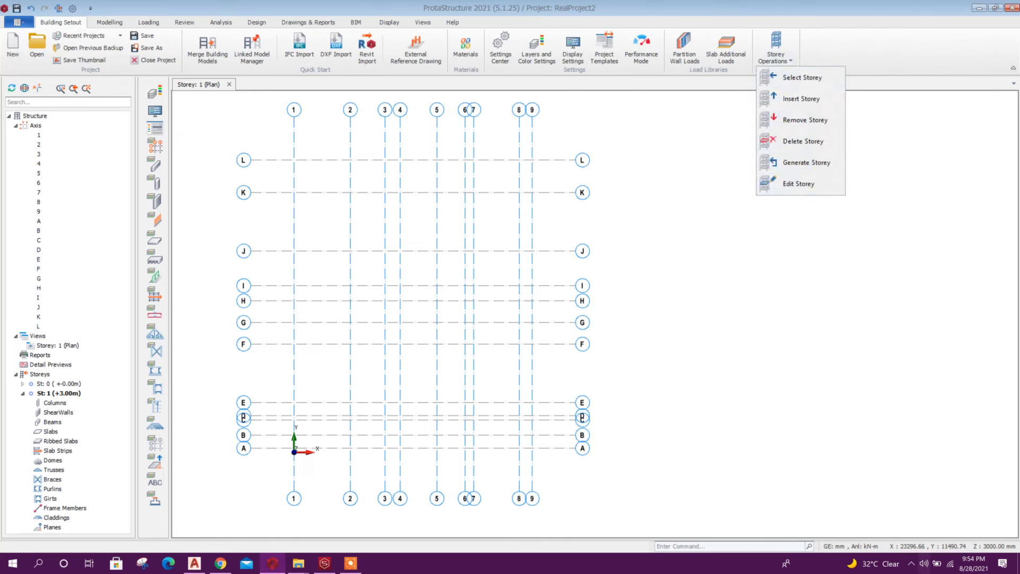
pyautogui.click(810, 194)
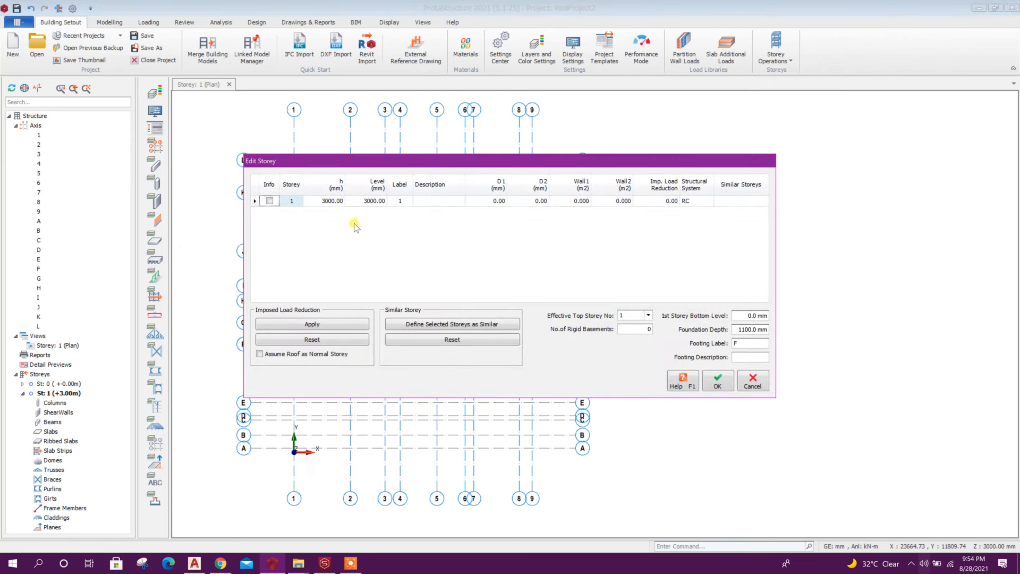
pyautogui.click(315, 200)
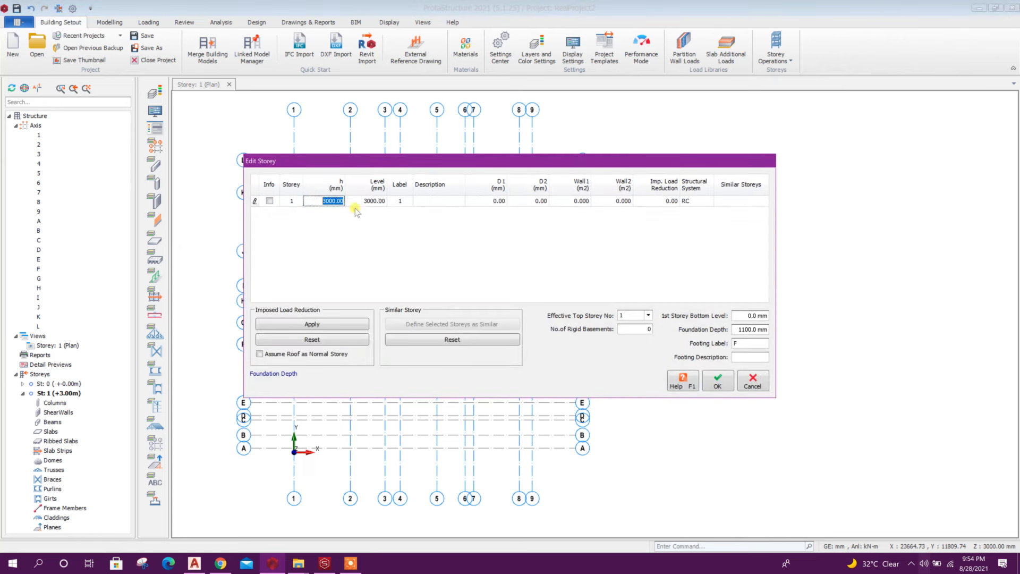
pyautogui.doubleClick(333, 201)
pyautogui.click(316, 196)
pyautogui.moveTo(316, 196); pyautogui.dragTo(348, 201)
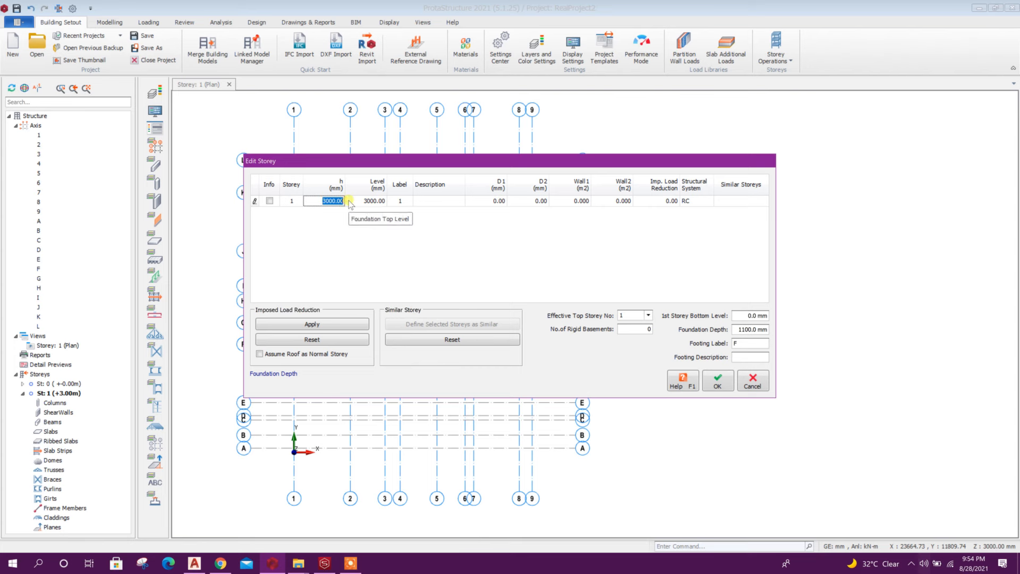
pyautogui.write('700')
pyautogui.press('Tab')
# Step: Set the foundation depth to 1800 mm in the storey settings
pyautogui.click(754, 315)
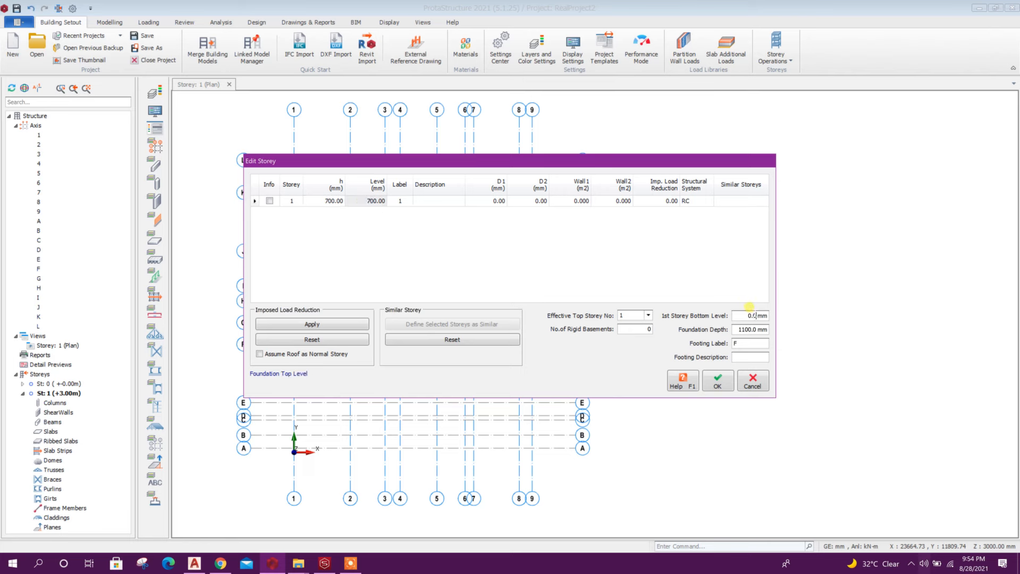
pyautogui.moveTo(733, 314); pyautogui.dragTo(764, 316)
pyautogui.click(753, 329)
pyautogui.moveTo(746, 330); pyautogui.dragTo(743, 330)
# Step: Enter PB as the description of storey 1 and apply the storey settings
pyautogui.click(439, 201)
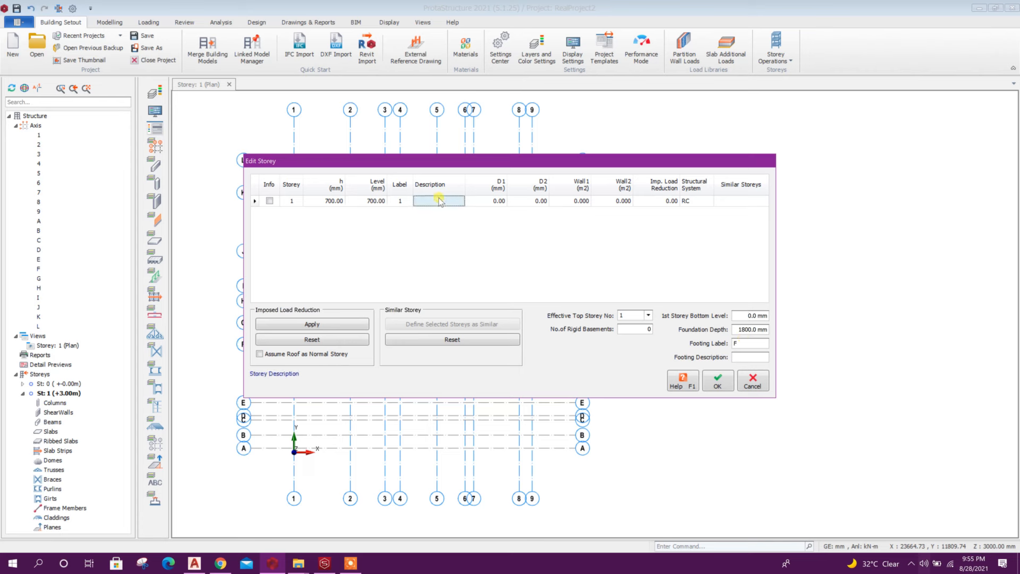
pyautogui.click(439, 200)
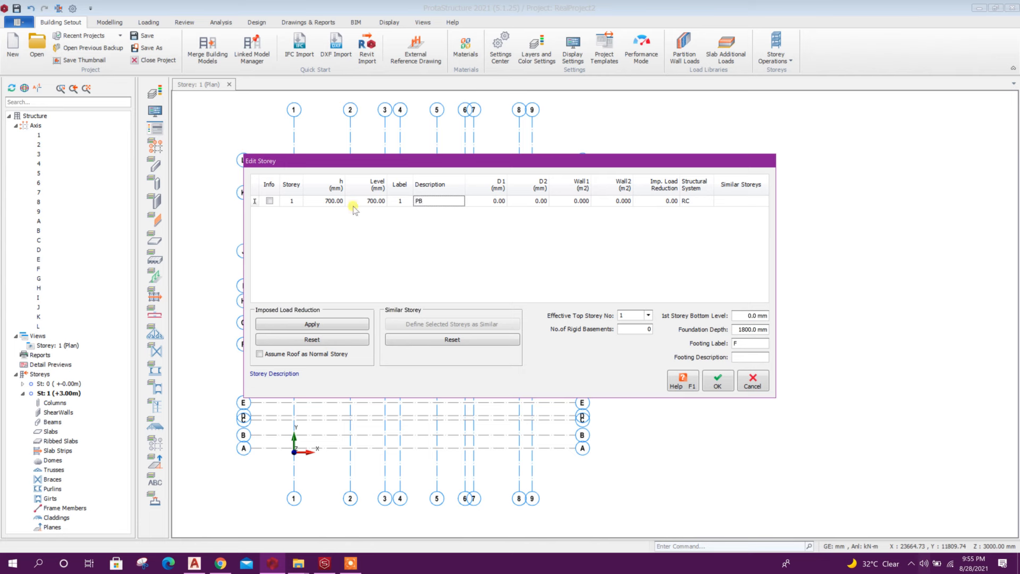
pyautogui.click(322, 201)
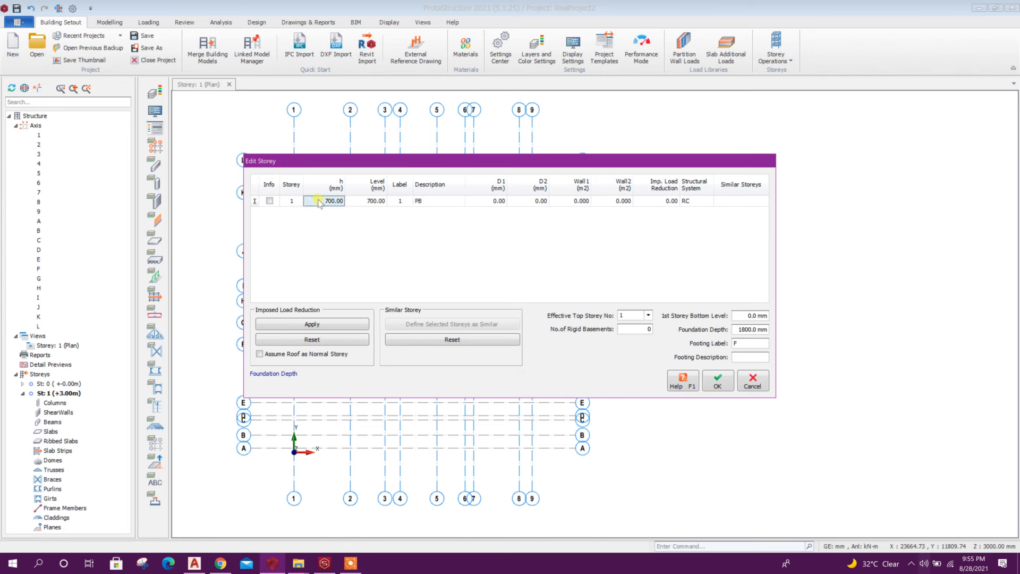
pyautogui.click(717, 381)
pyautogui.click(548, 363)
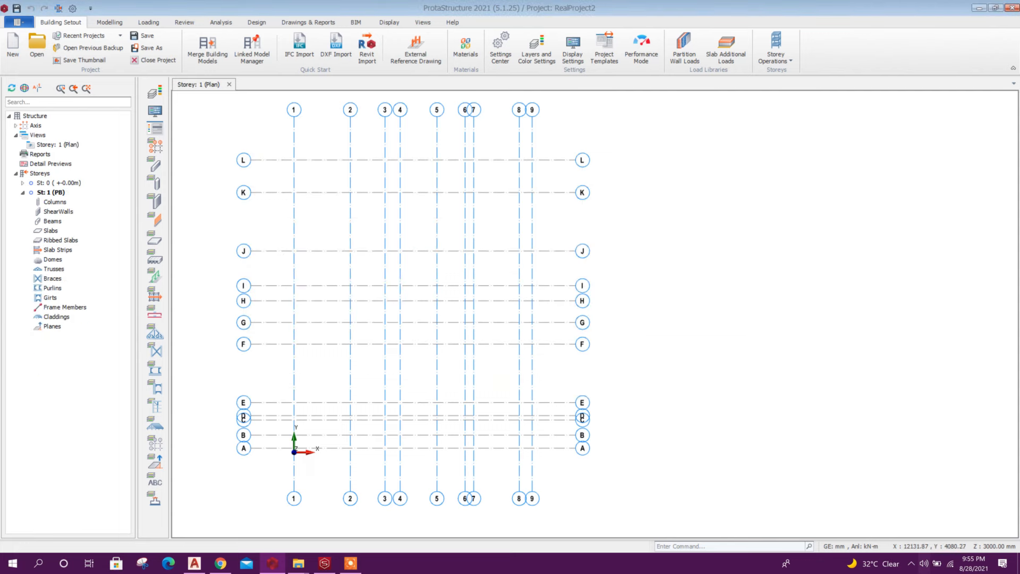
# Step: Insert storeys at the top of the building for a total of 3
pyautogui.click(793, 62)
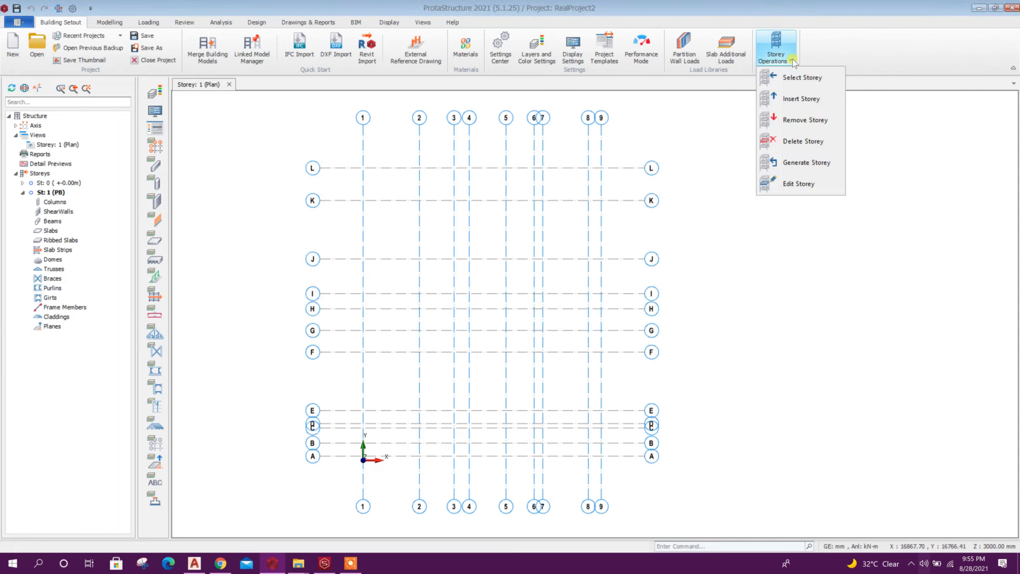
pyautogui.click(802, 99)
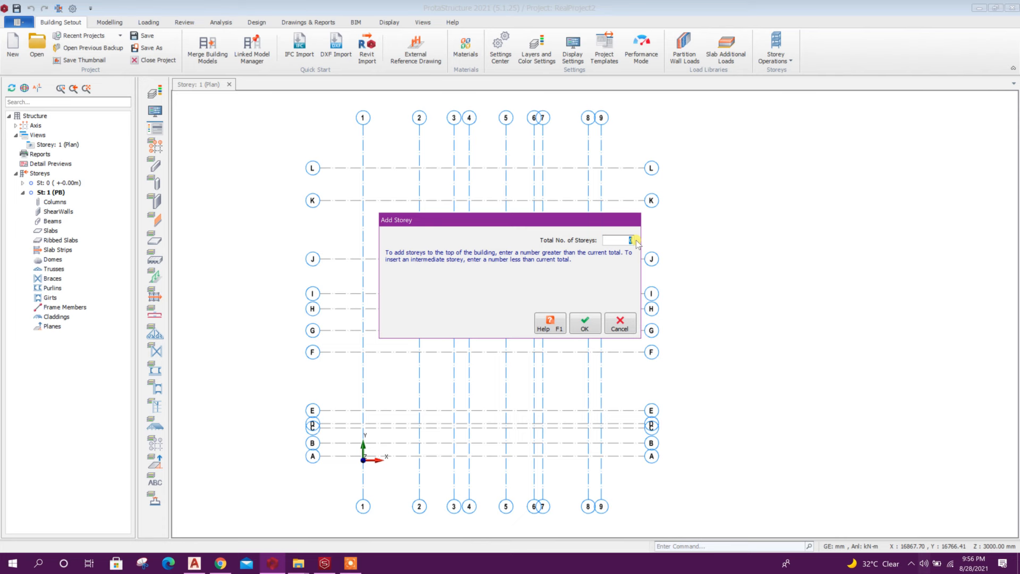
pyautogui.write('3')
pyautogui.click(590, 328)
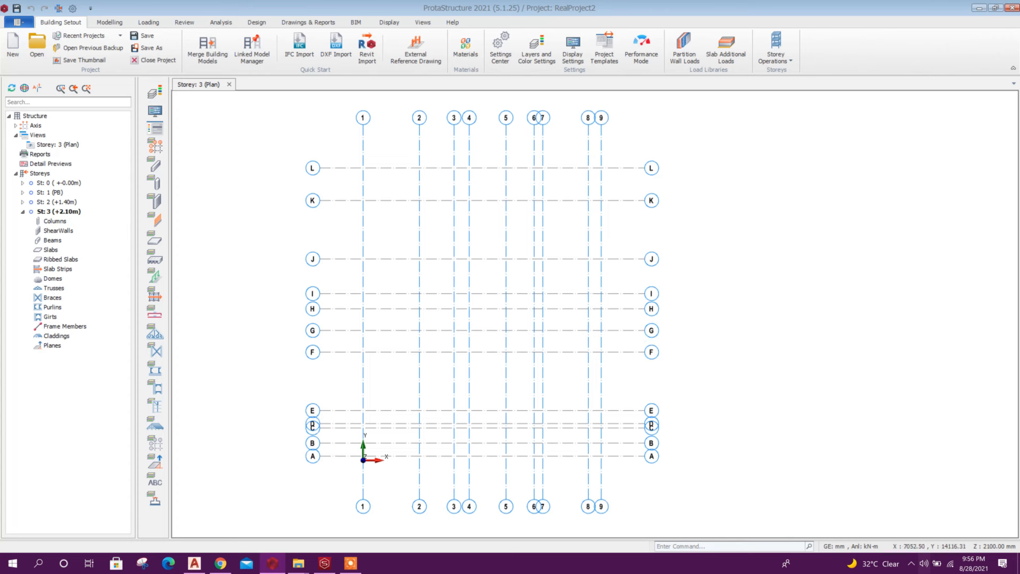
# Step: Edit storey 2 in the storey table, setting its height to 1800 mm and its description to L1
pyautogui.click(790, 60)
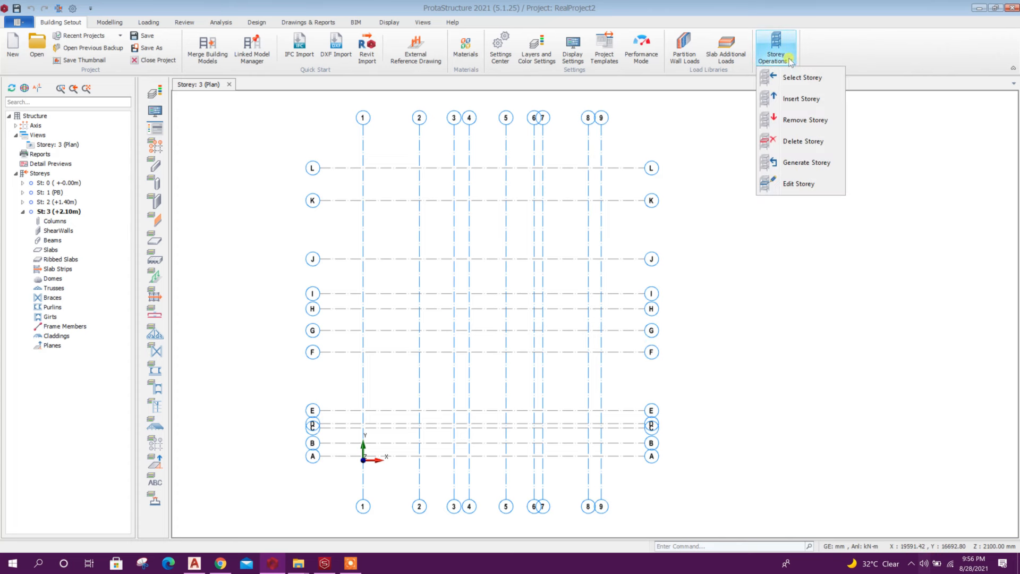
pyautogui.click(808, 183)
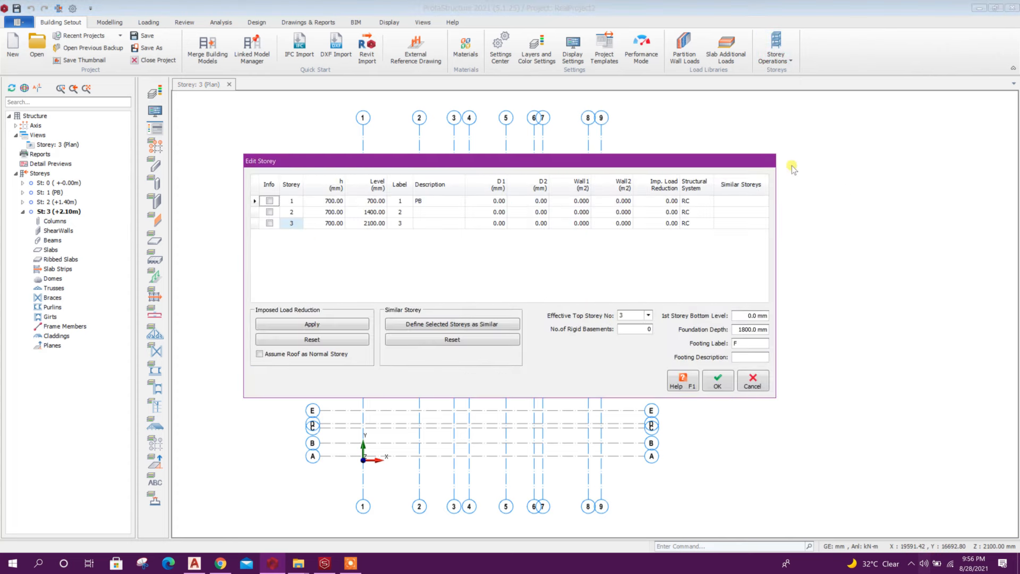
pyautogui.click(330, 213)
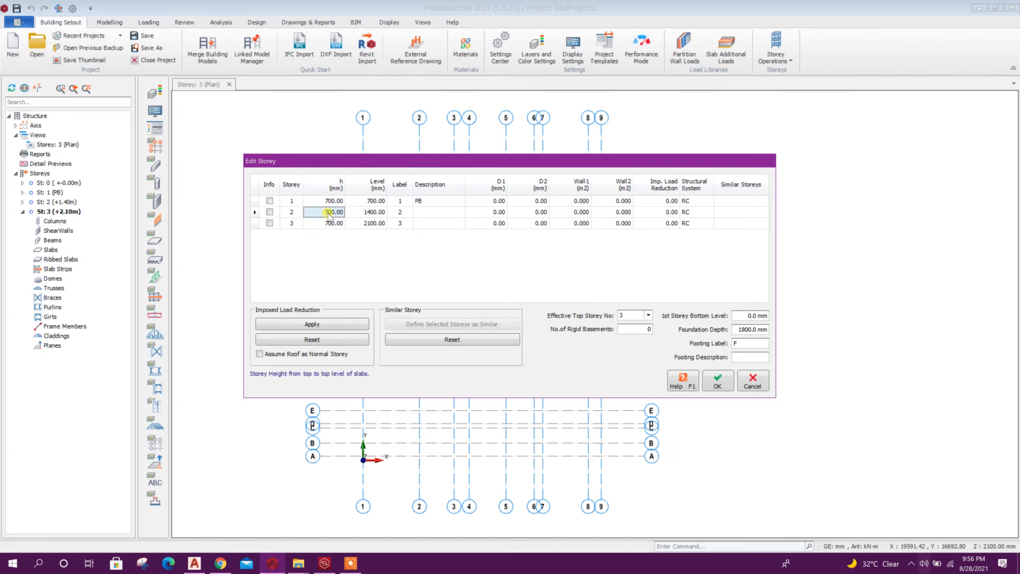
pyautogui.click(330, 213)
pyautogui.write('1800')
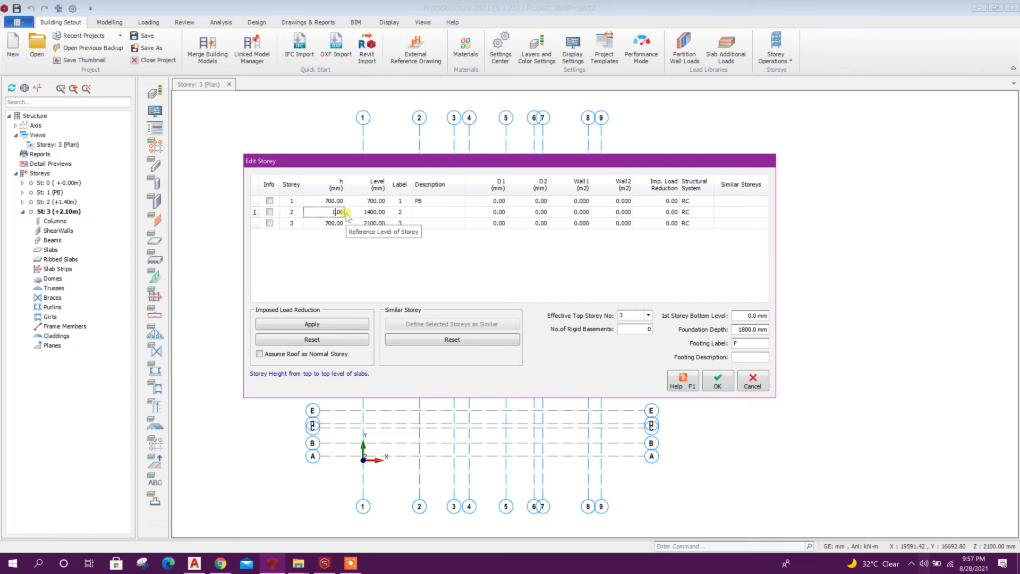
pyautogui.click(433, 212)
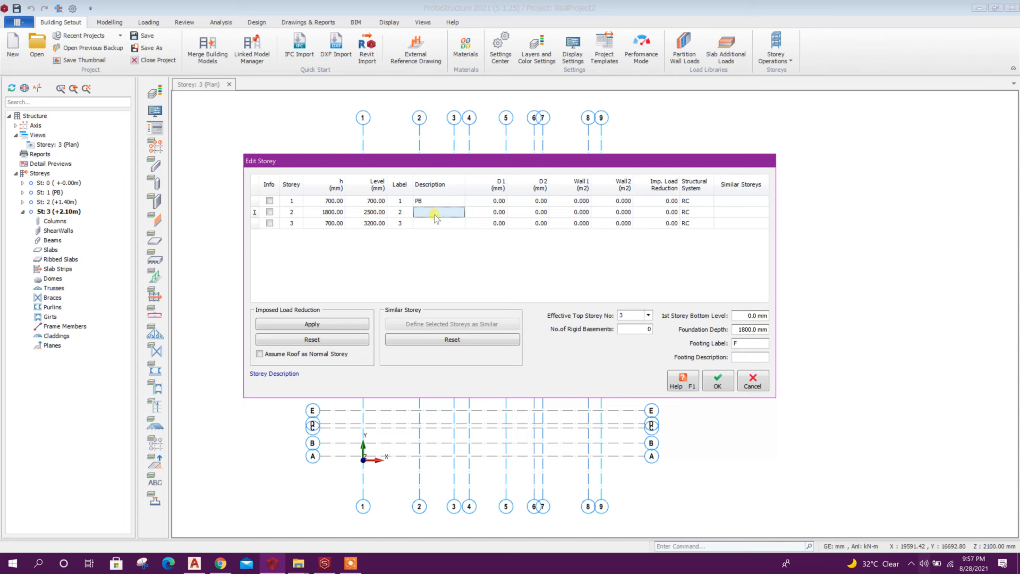
pyautogui.write('L1')
# Step: Set storey 3's height to 1800 mm and its description to 1F, and apply the storey changes
pyautogui.click(341, 223)
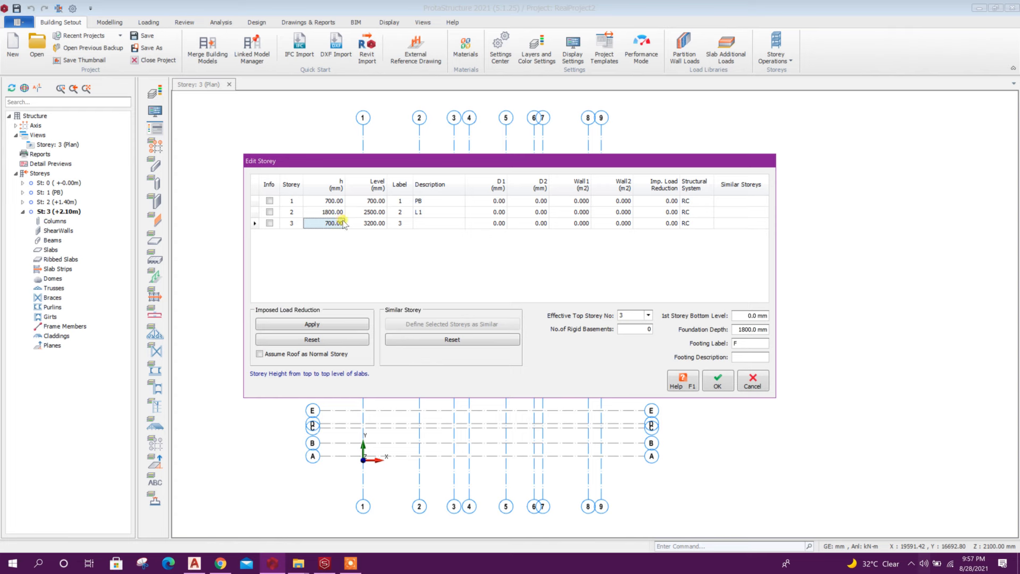
pyautogui.write('1100')
pyautogui.click(369, 224)
pyautogui.click(421, 226)
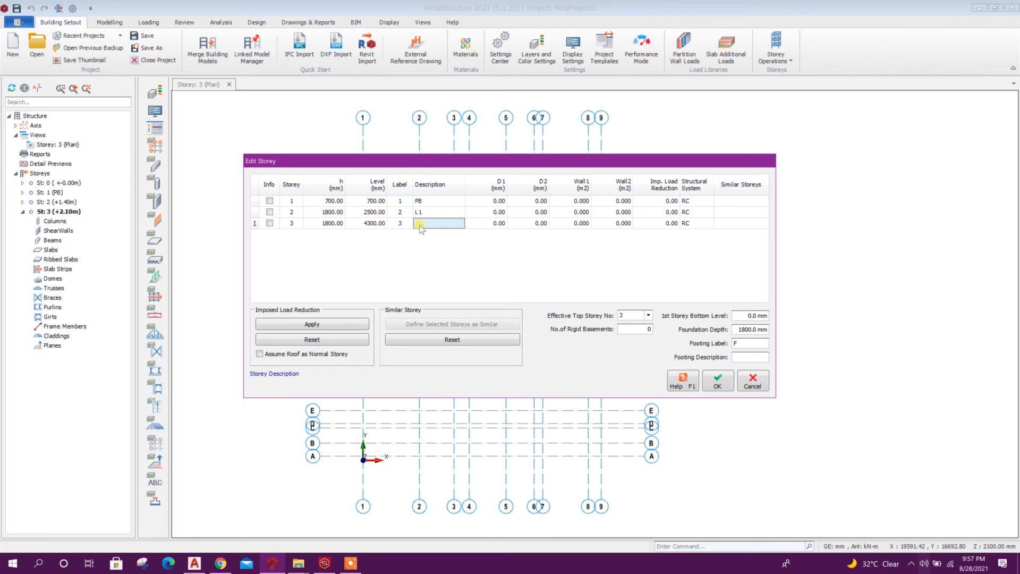
pyautogui.click(415, 222)
pyautogui.write('1F')
pyautogui.click(344, 212)
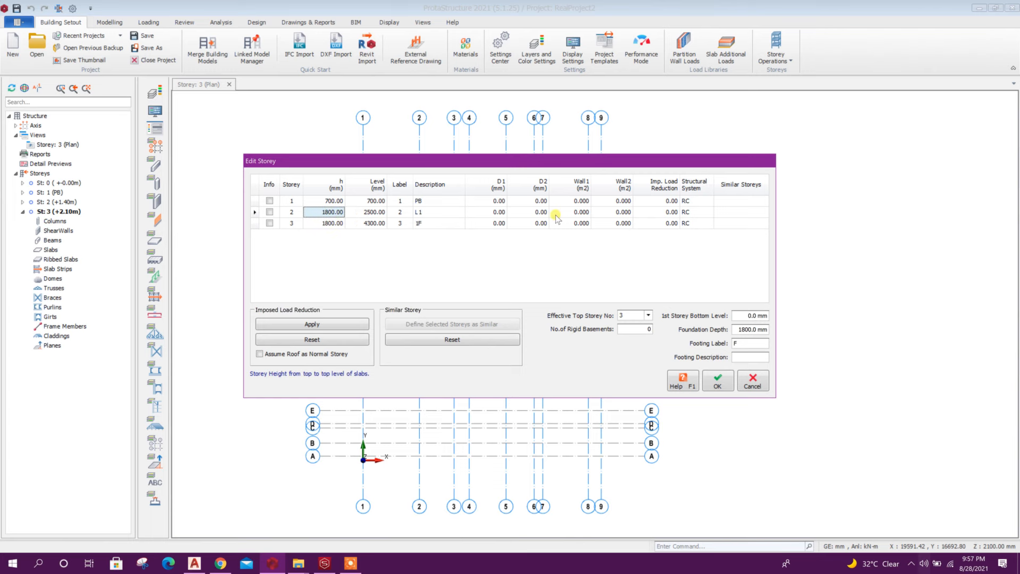
pyautogui.click(721, 384)
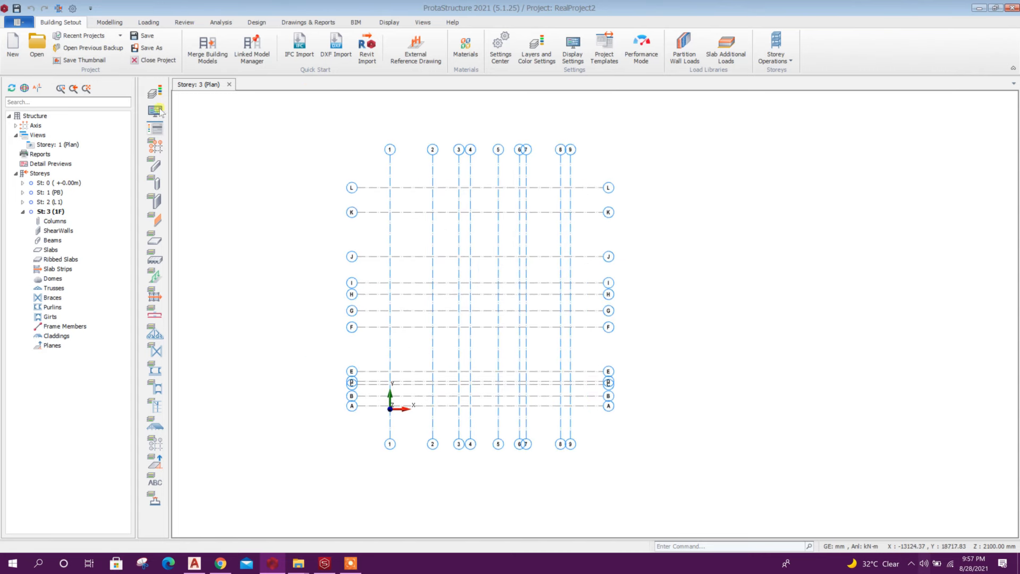
# Step: Create a 3D physical model view of storey 3, compare it with the plan, and return to the plan view
pyautogui.click(33, 135)
pyautogui.rightClick(33, 134)
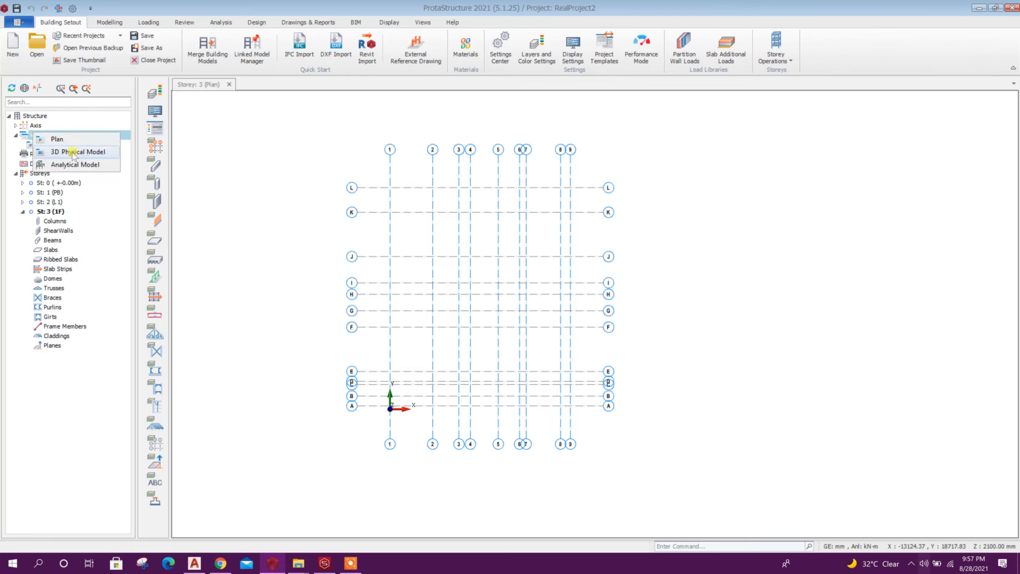
pyautogui.click(92, 152)
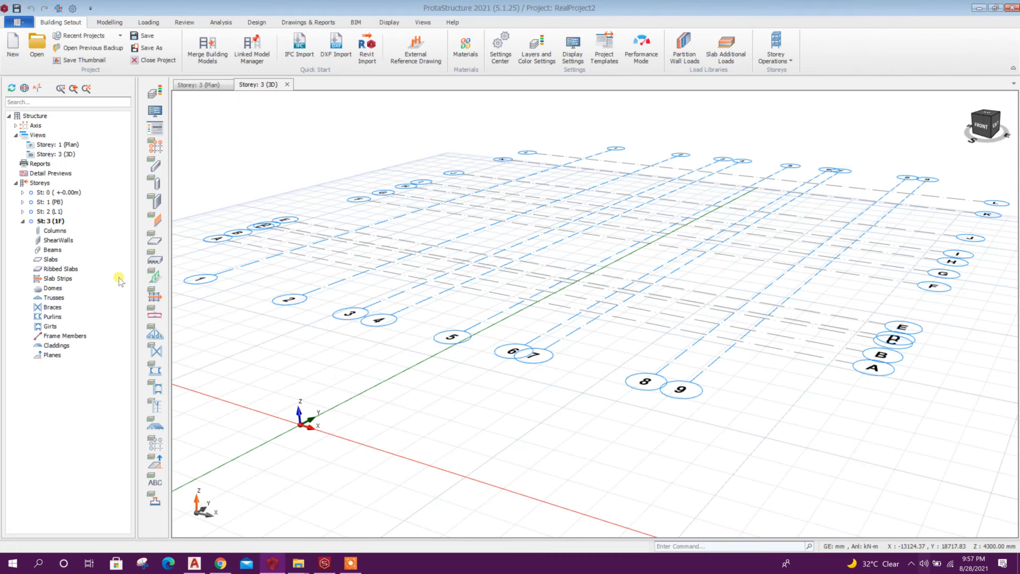
pyautogui.doubleClick(57, 144)
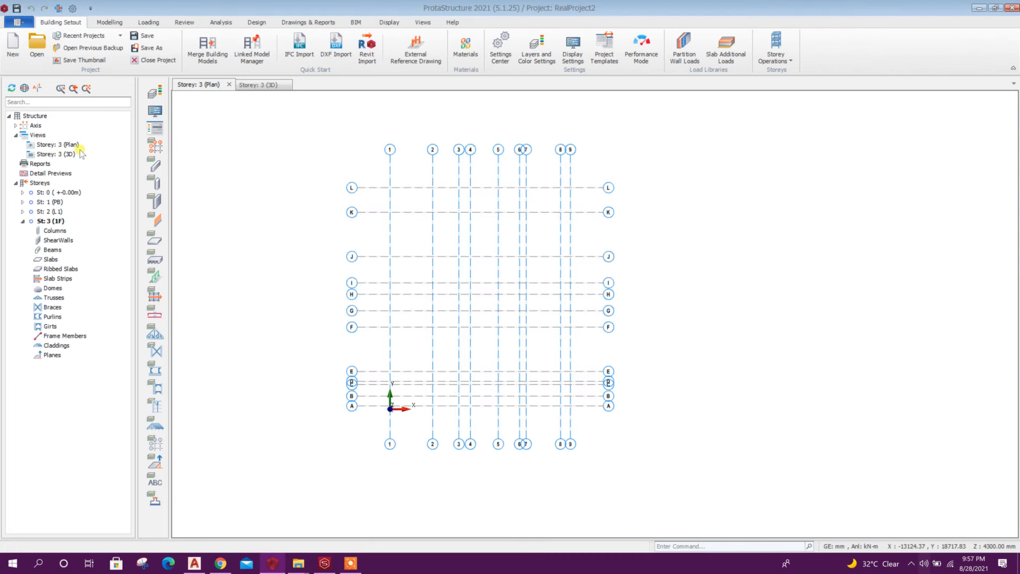
pyautogui.click(259, 85)
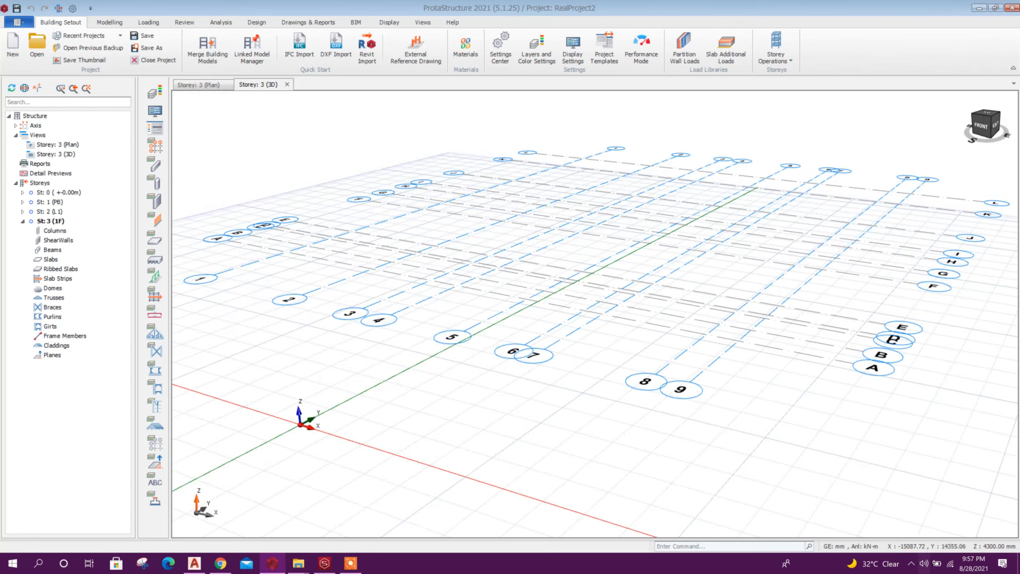
pyautogui.doubleClick(56, 145)
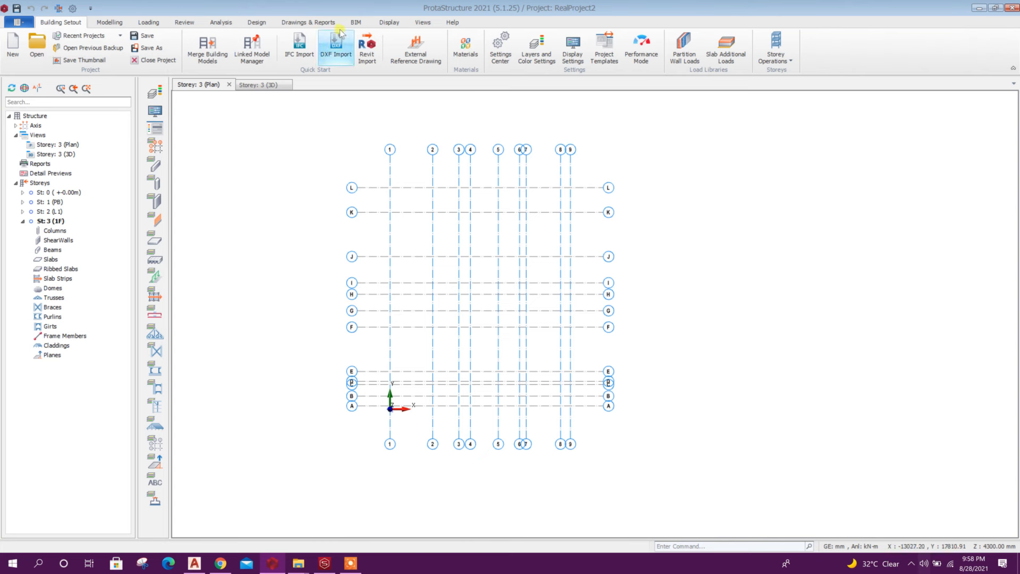
# Step: Tile the storey 3 plan and 3D views vertically so that both are shown side by side
pyautogui.click(423, 22)
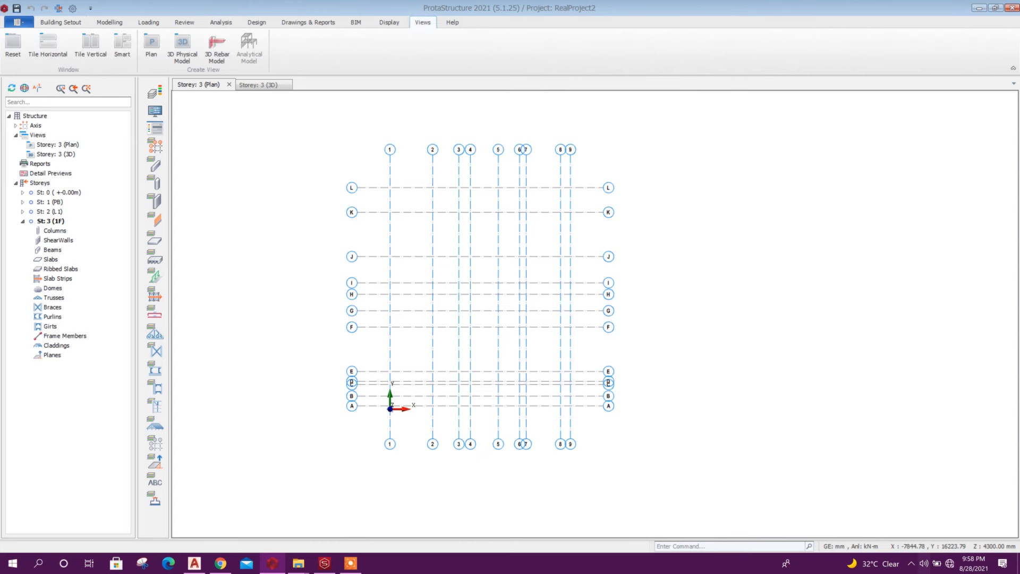
pyautogui.click(90, 53)
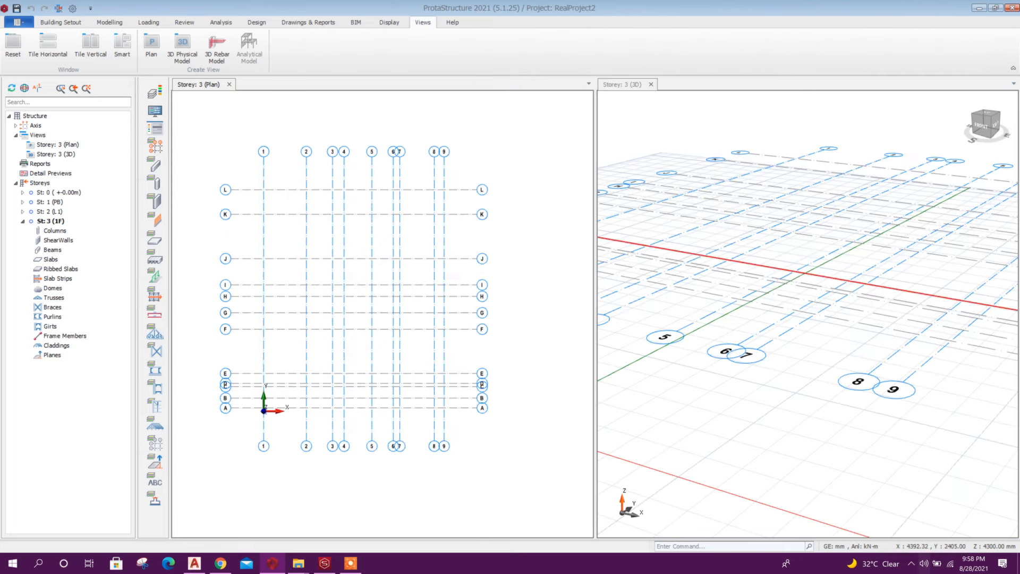
pyautogui.moveTo(827, 348)
pyautogui.mouseDown(button='middle')
pyautogui.moveTo(807, 383)
pyautogui.moveTo(819, 352)
pyautogui.mouseUp(button='middle')
pyautogui.scroll(-3, 806, 383)
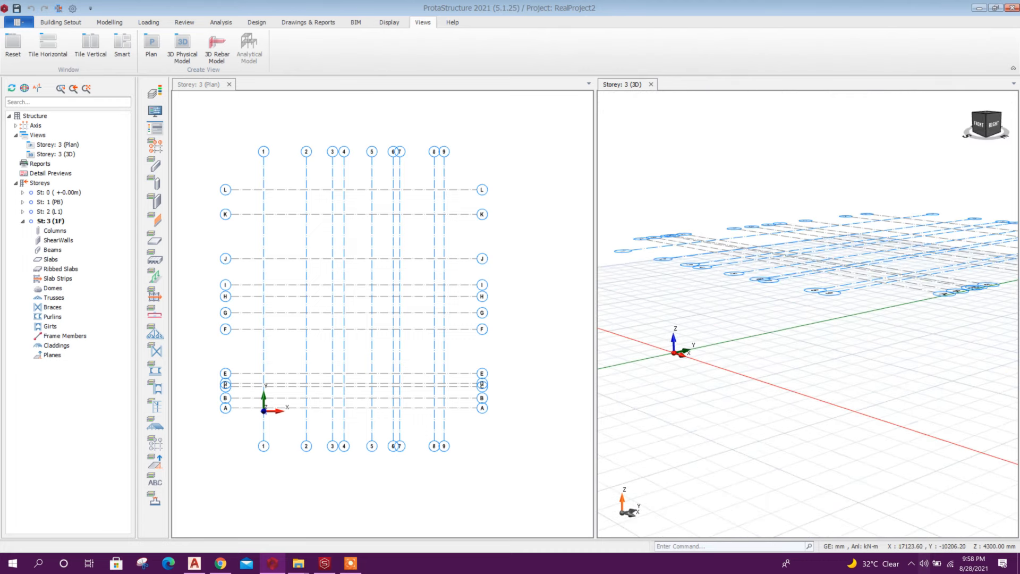
# Step: Turn off the ground grid in the 3D view's scene settings and orbit the axis grid to view it from above
pyautogui.click(157, 128)
pyautogui.click(411, 173)
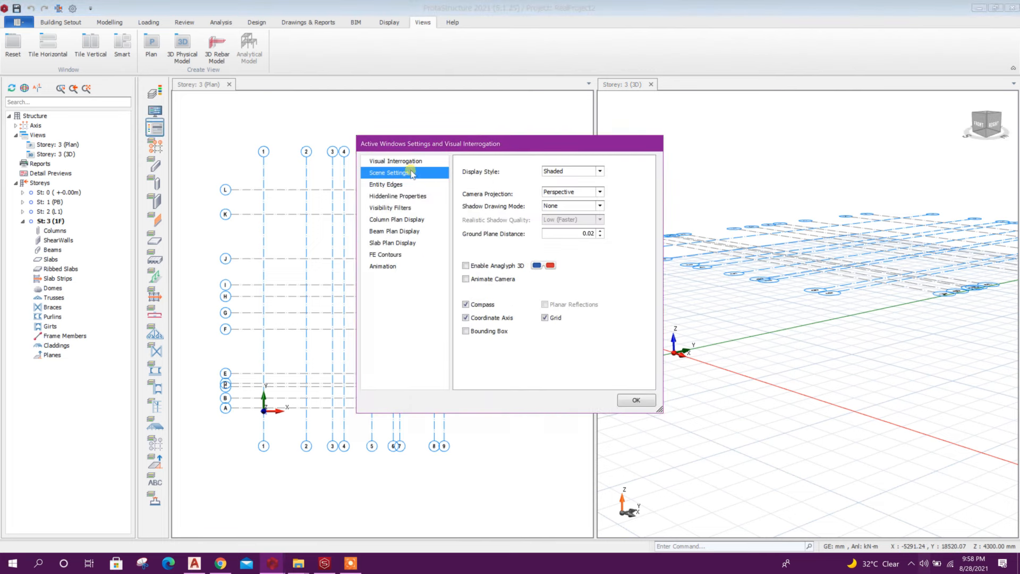
pyautogui.click(545, 318)
pyautogui.click(636, 401)
pyautogui.moveTo(798, 366); pyautogui.dragTo(852, 416, button='middle')
pyautogui.scroll(-1, 852, 393)
pyautogui.moveTo(845, 382); pyautogui.dragTo(855, 366, button='middle')
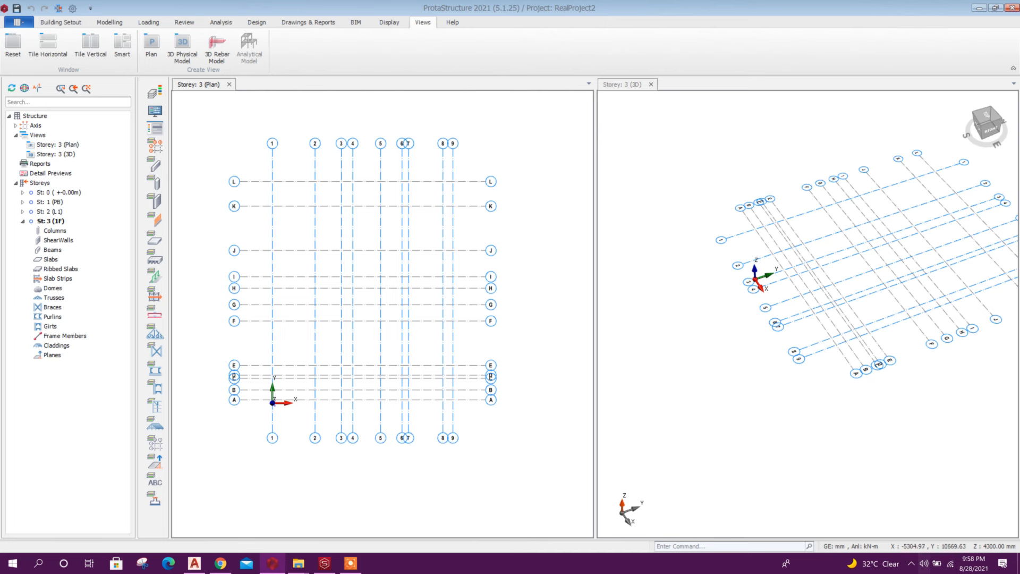
# Step: Switch the plan view to storey 1 (PB) and start the reinforced concrete Column command, moving its settings clear of the grid
pyautogui.click(59, 202)
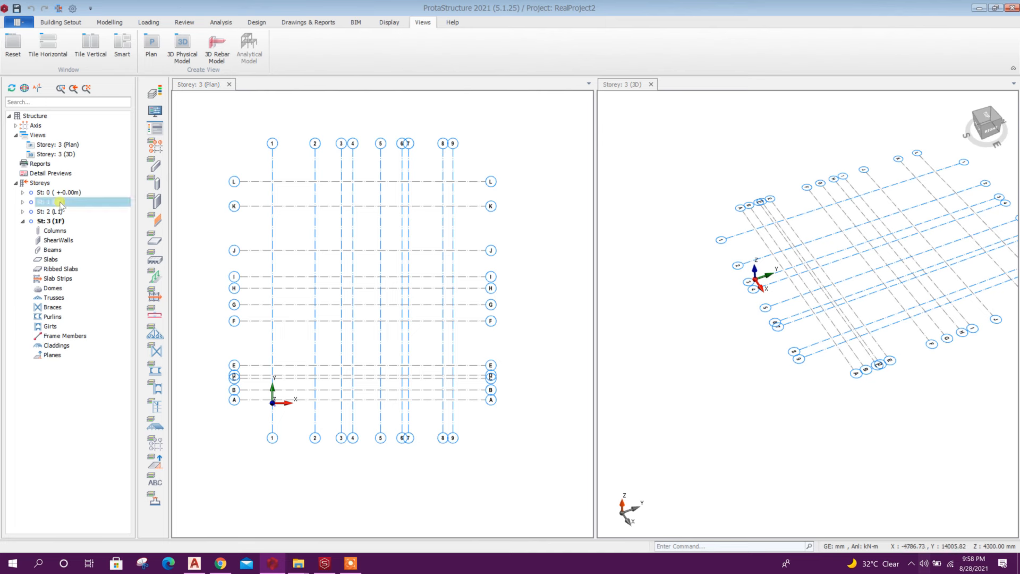
pyautogui.doubleClick(59, 202)
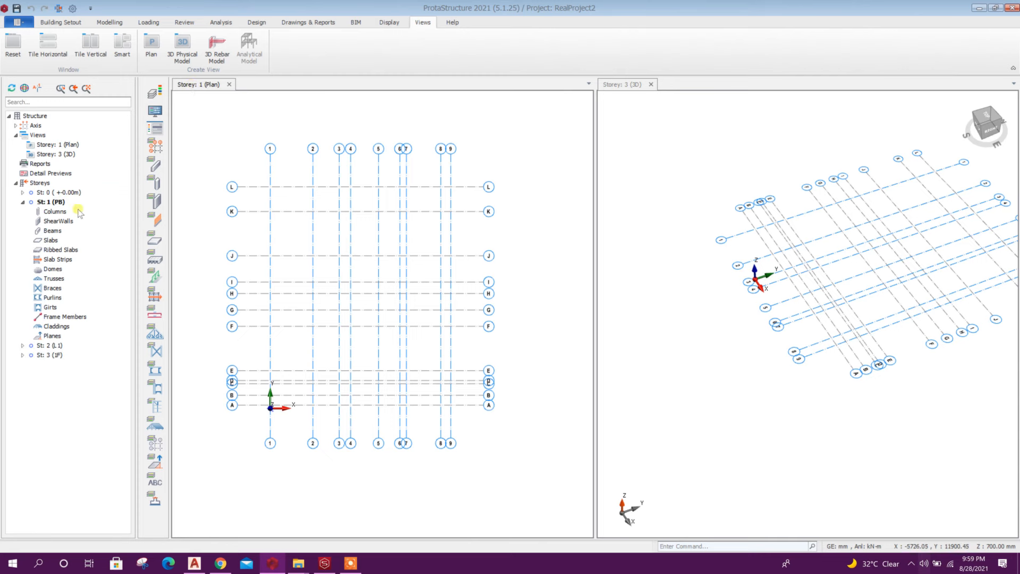
pyautogui.click(109, 22)
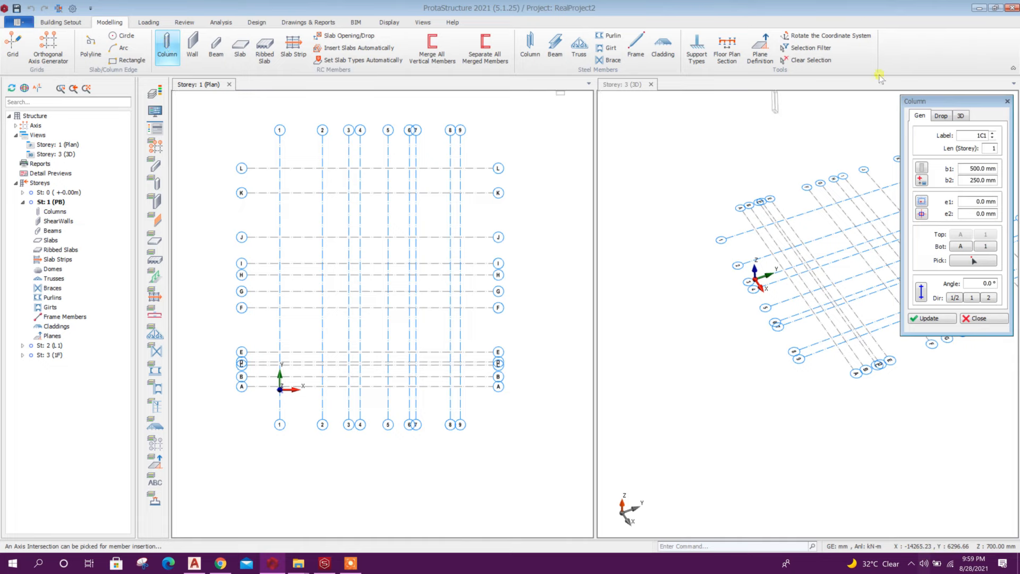
pyautogui.moveTo(934, 103); pyautogui.dragTo(530, 127)
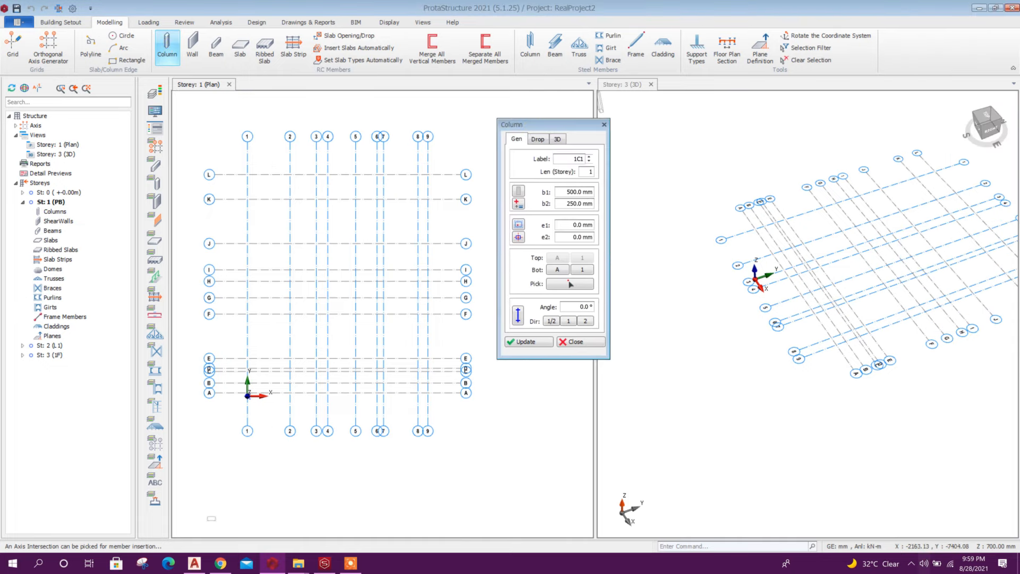
# Step: Examine the column positions, orientations and sizes on the ground and first floor beam and slab layout in the AutoCAD drawing
pyautogui.click(193, 564)
pyautogui.scroll(-5, 417, 237)
pyautogui.scroll(6, 425, 213)
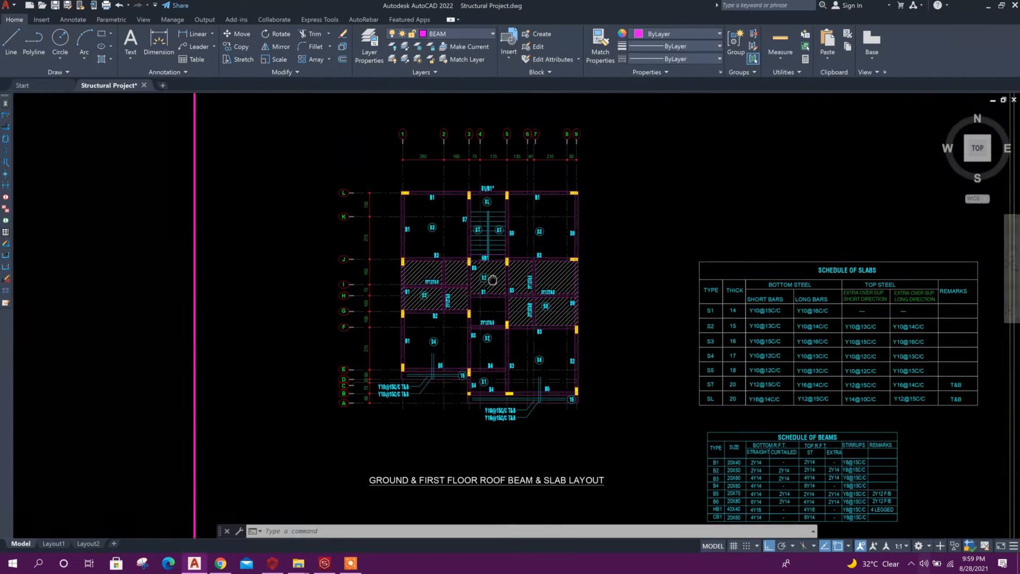
pyautogui.scroll(-5, 432, 218)
pyautogui.scroll(5, 486, 185)
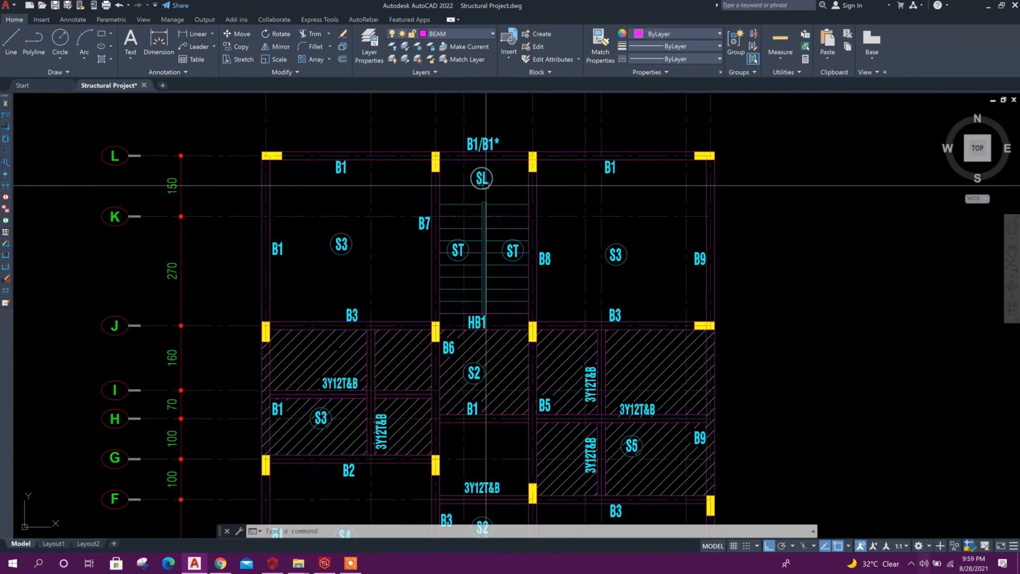
pyautogui.scroll(-5, 468, 239)
pyautogui.scroll(5, 433, 325)
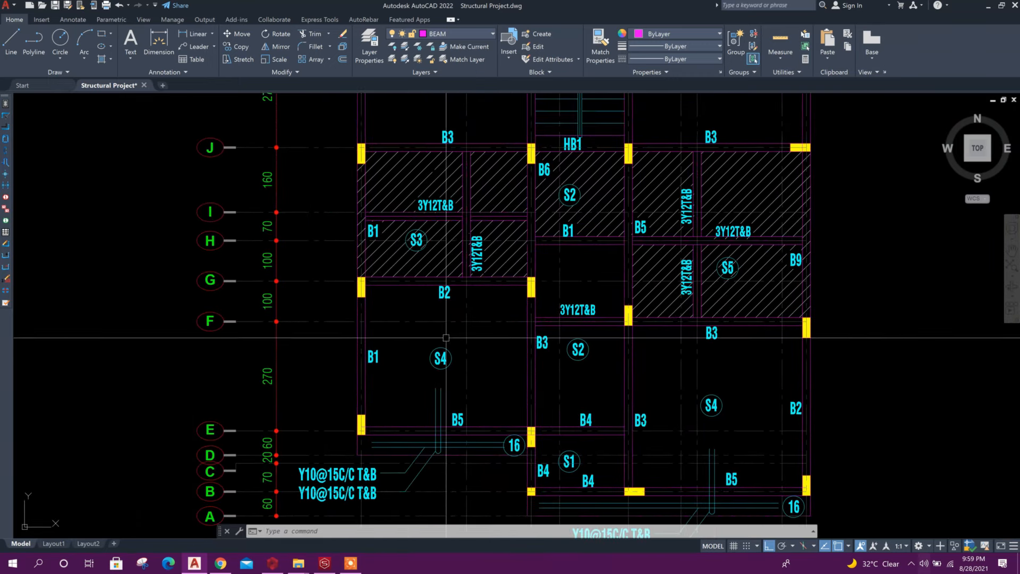
pyautogui.scroll(-2, 445, 330)
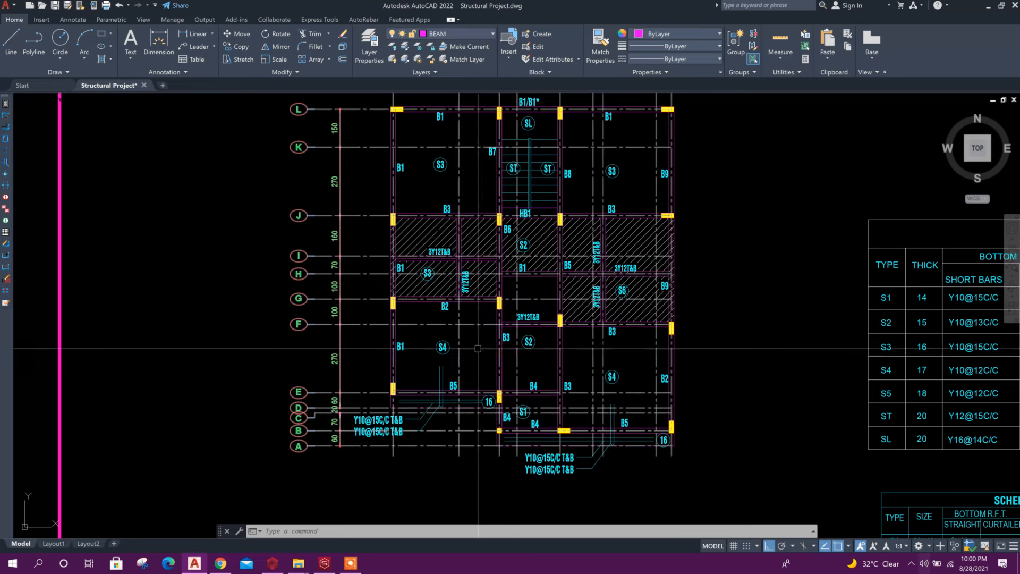
pyautogui.scroll(6, 413, 119)
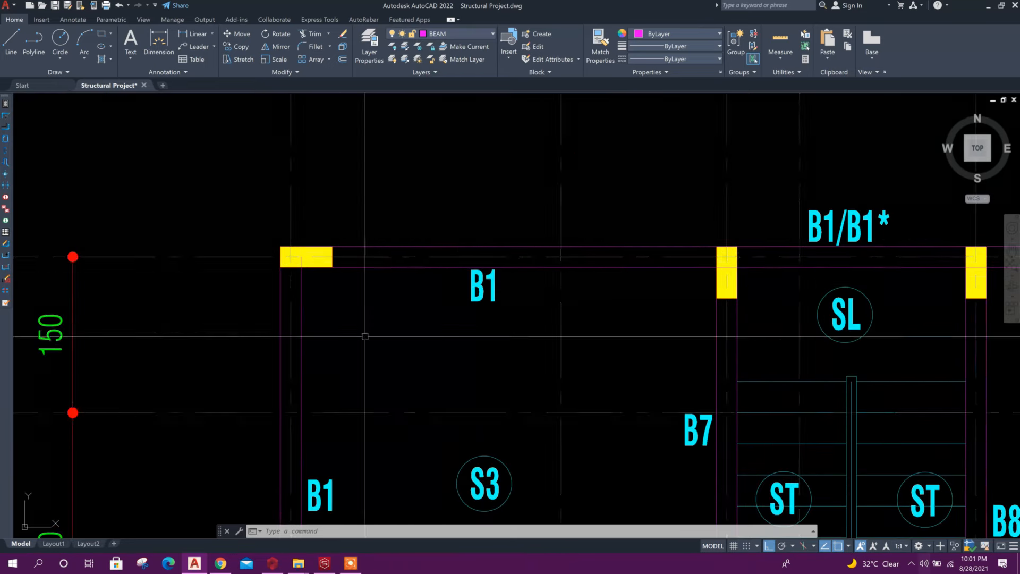
# Step: Back in ProtaStructure, set the column's b2 to 200 mm and place the 500 x 200 mm column at the intersection of axes L and 1
pyautogui.click(273, 564)
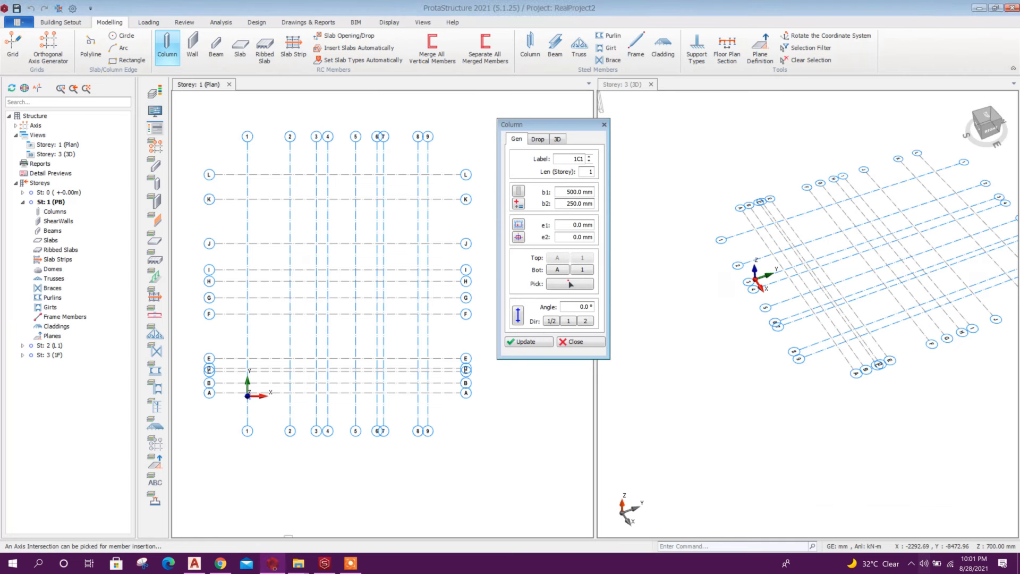
pyautogui.click(568, 191)
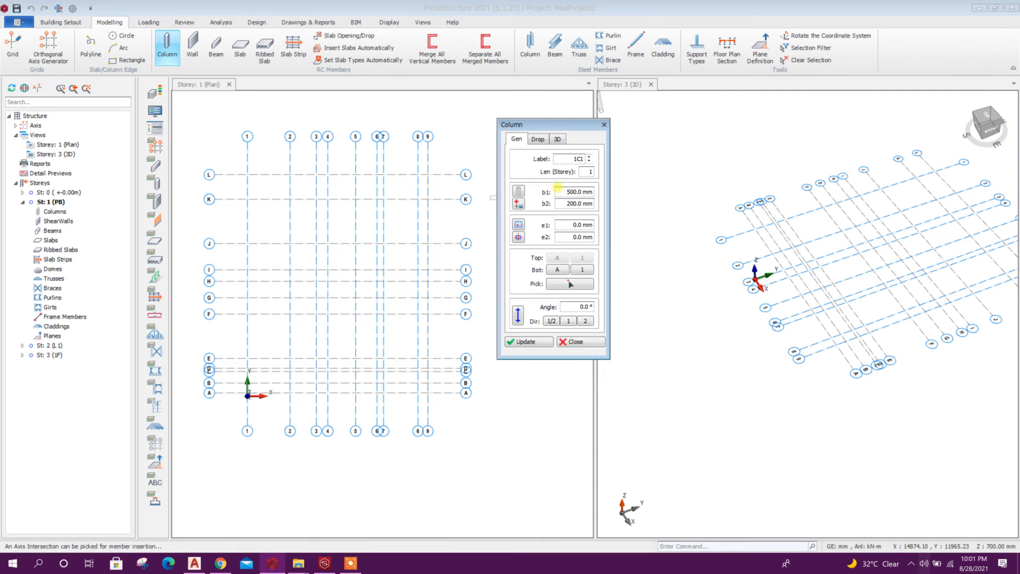
pyautogui.scroll(2, 255, 174)
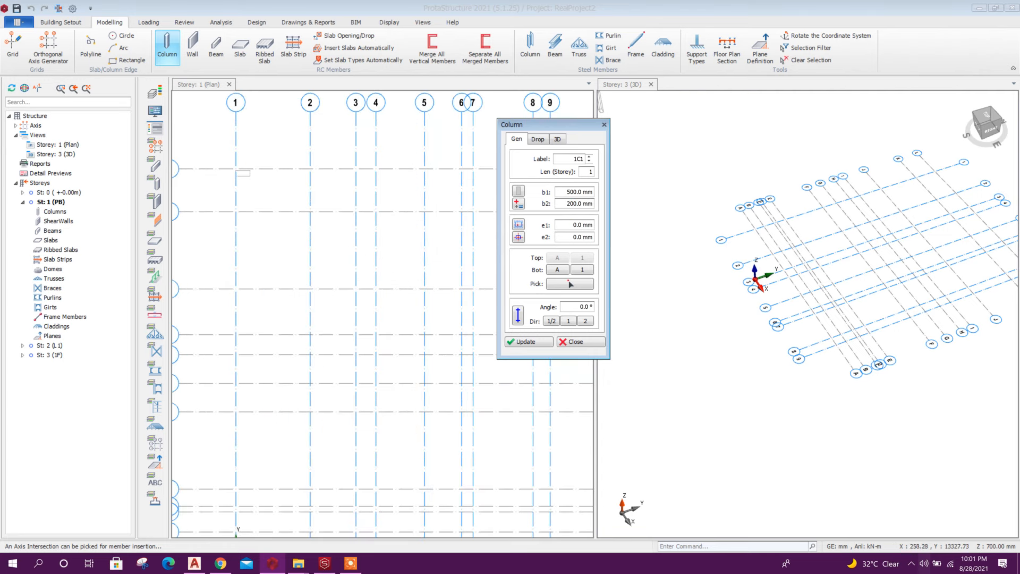
pyautogui.click(236, 169)
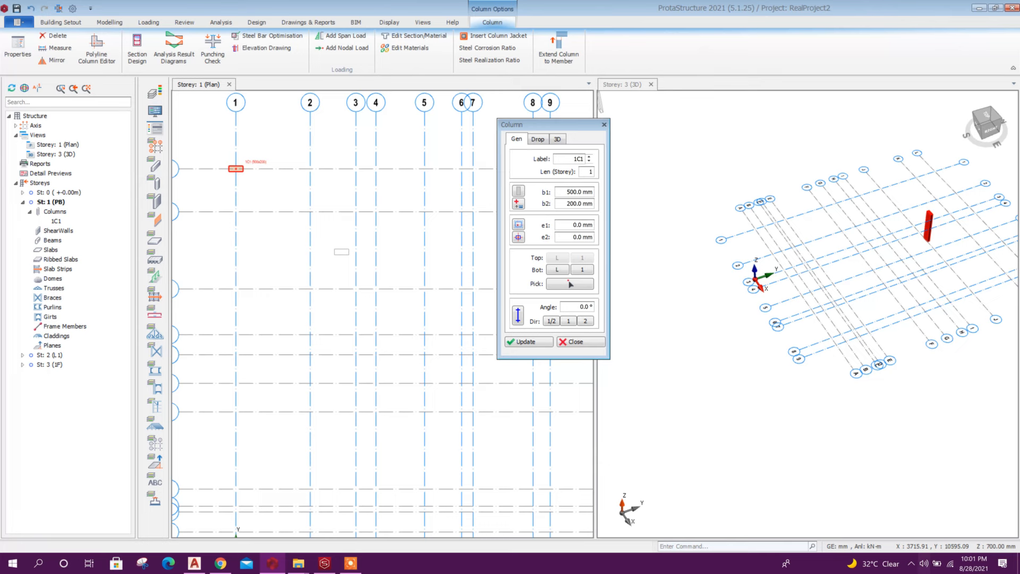
pyautogui.scroll(-2, 379, 258)
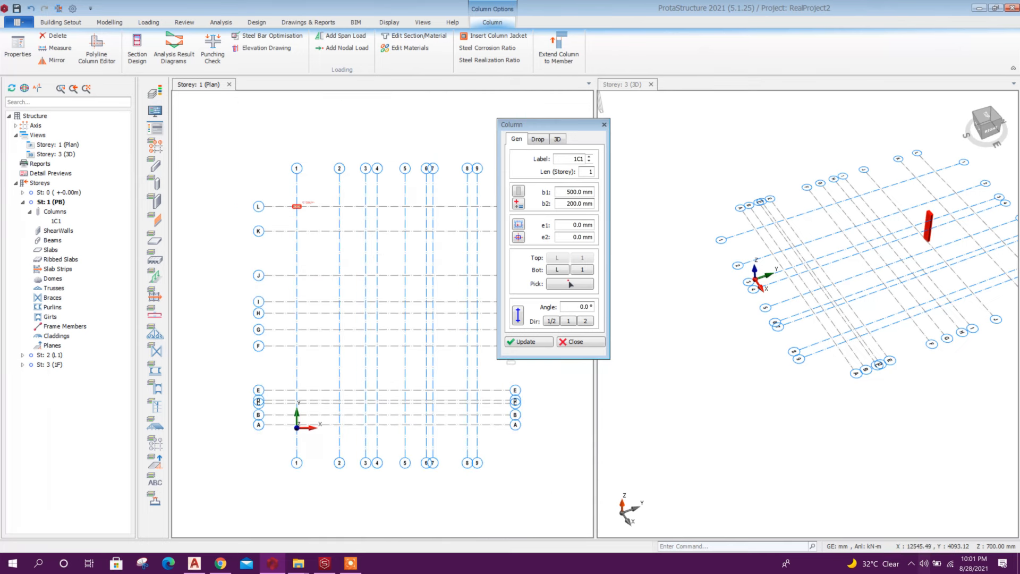
# Step: Switch the 3D view to storey 1 (PB) and inspect the column at L/1 in both the 3D and plan views
pyautogui.click(835, 448)
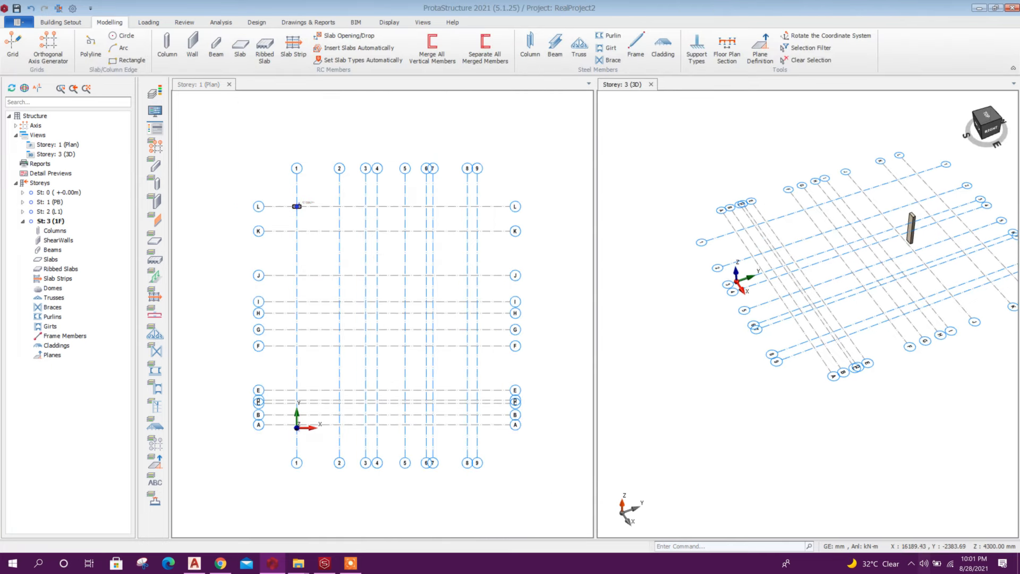
pyautogui.moveTo(825, 427); pyautogui.dragTo(632, 87, button='middle')
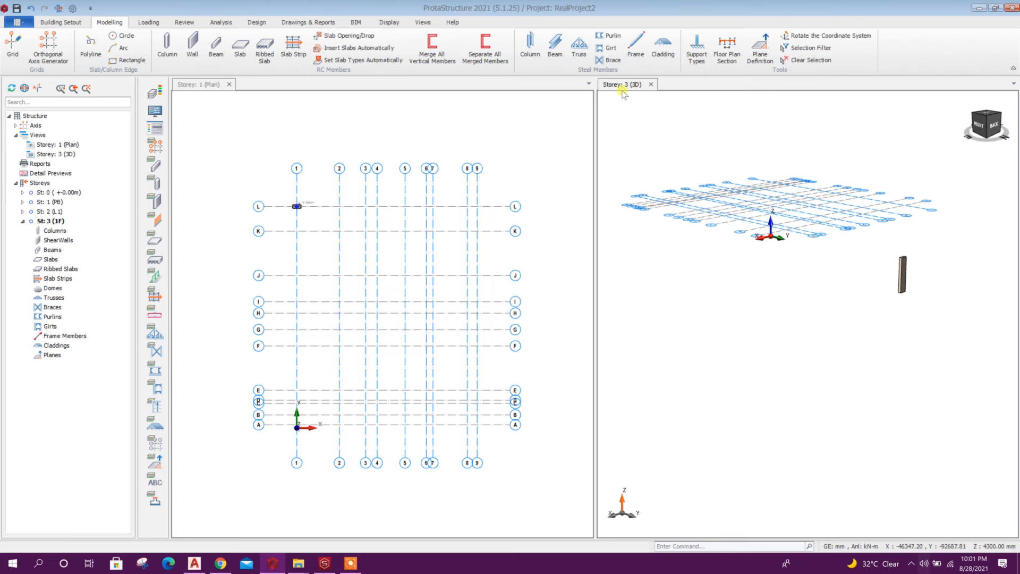
pyautogui.doubleClick(54, 202)
pyautogui.moveTo(776, 404); pyautogui.dragTo(818, 415, button='middle')
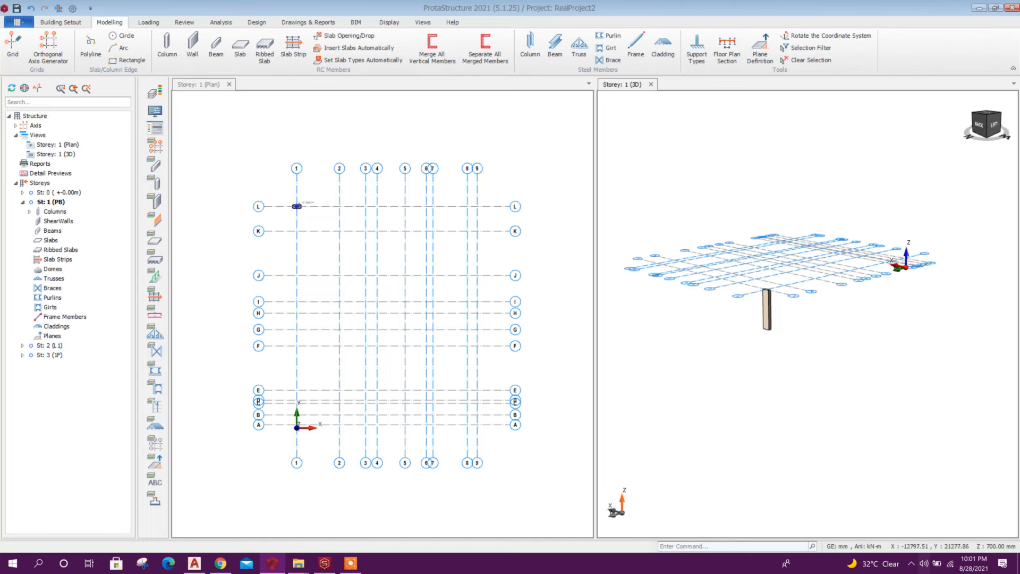
pyautogui.scroll(5, 786, 345)
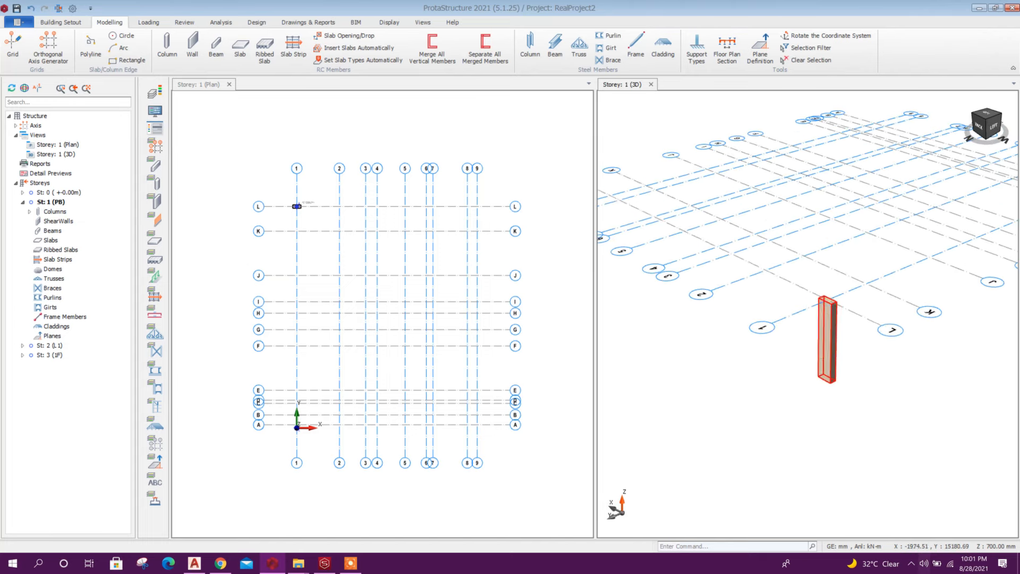
pyautogui.scroll(3, 839, 308)
pyautogui.scroll(-3, 816, 372)
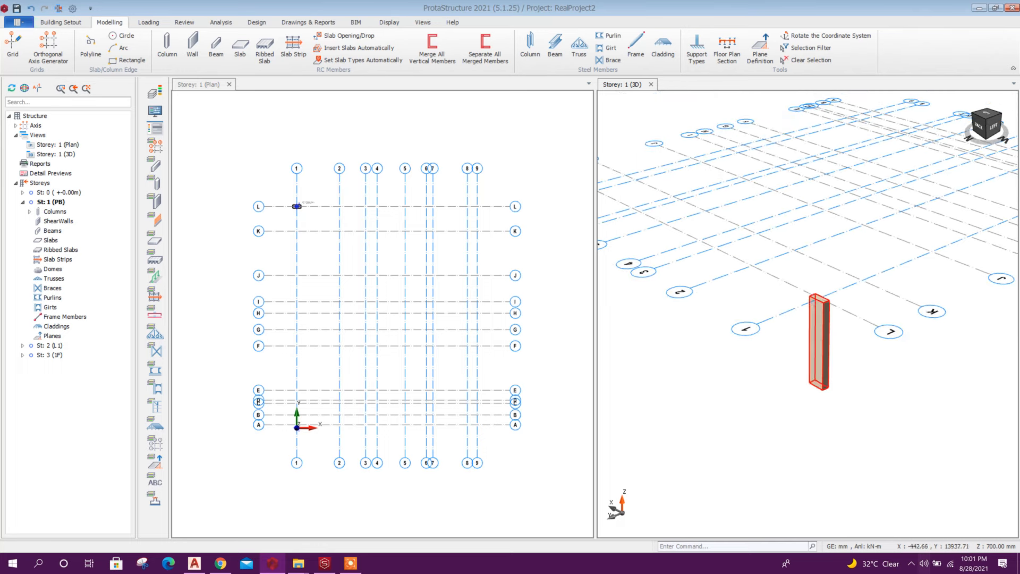
pyautogui.scroll(5, 292, 207)
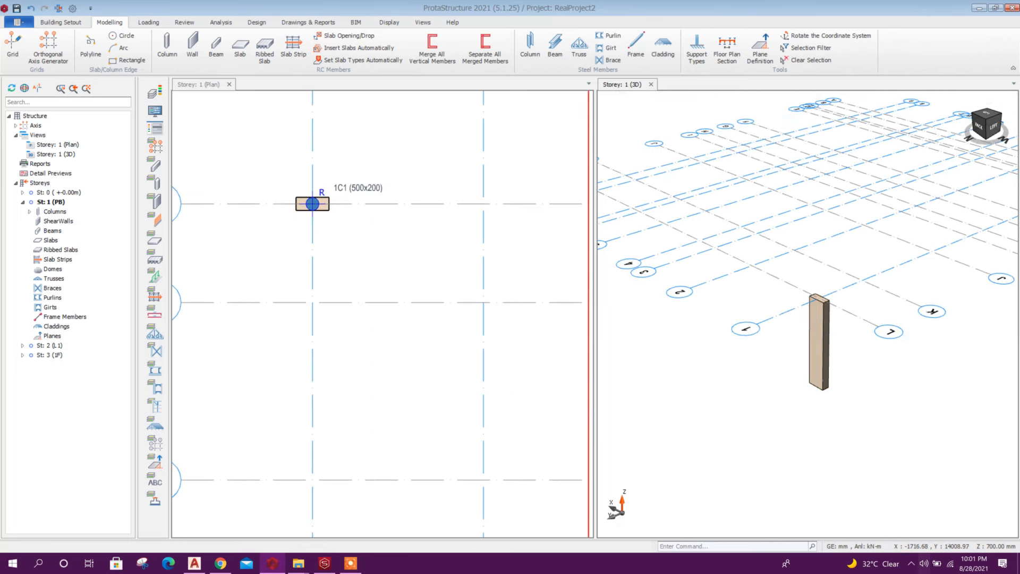
pyautogui.scroll(-3, 829, 309)
pyautogui.scroll(-1, 189, 100)
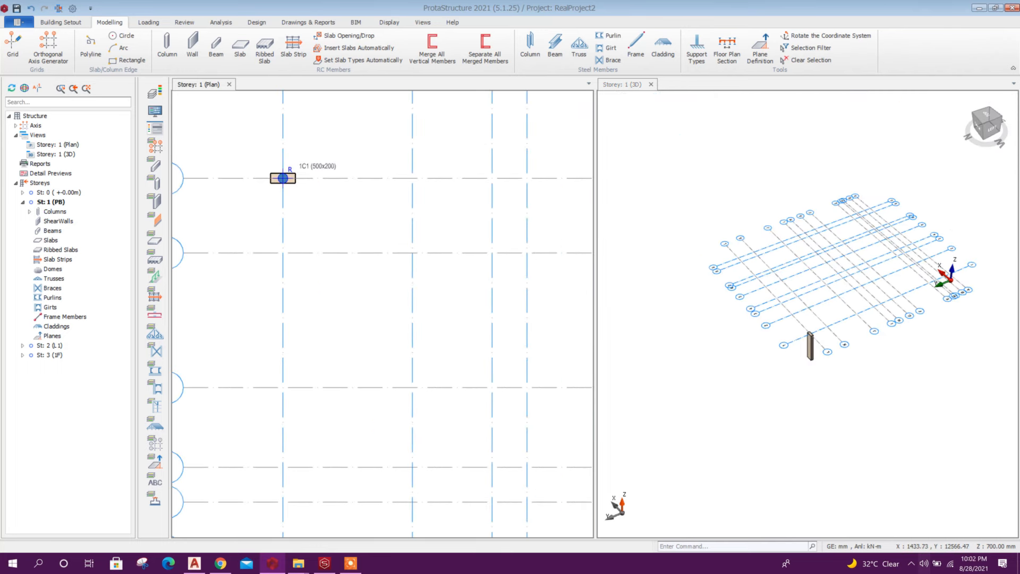
pyautogui.scroll(-2, 344, 226)
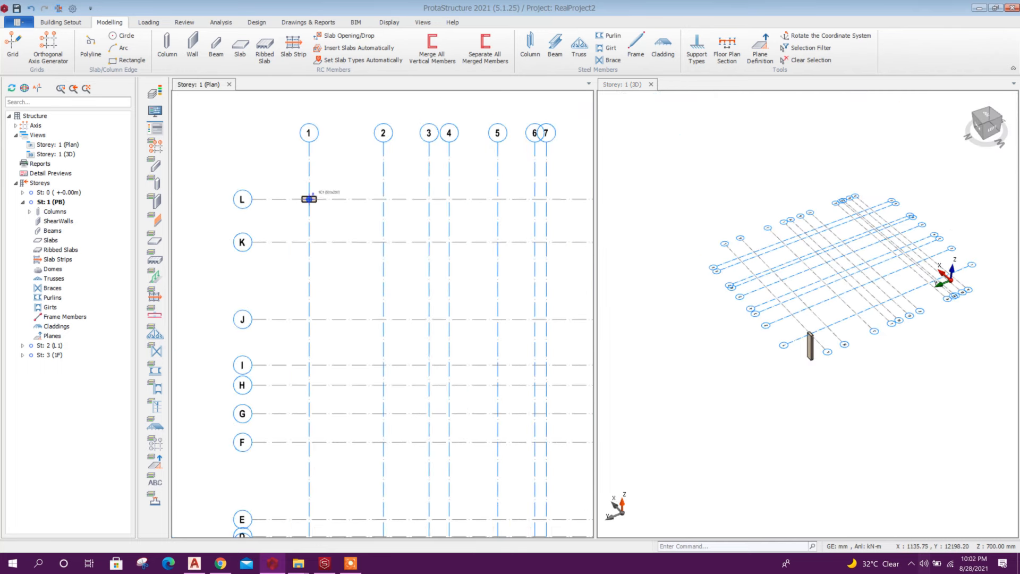
# Step: Check the column layout in the AutoCAD drawing, and move the AutoCAD window out of the way of ProtaStructure
pyautogui.click(196, 564)
pyautogui.scroll(-4, 420, 248)
pyautogui.scroll(3, 419, 248)
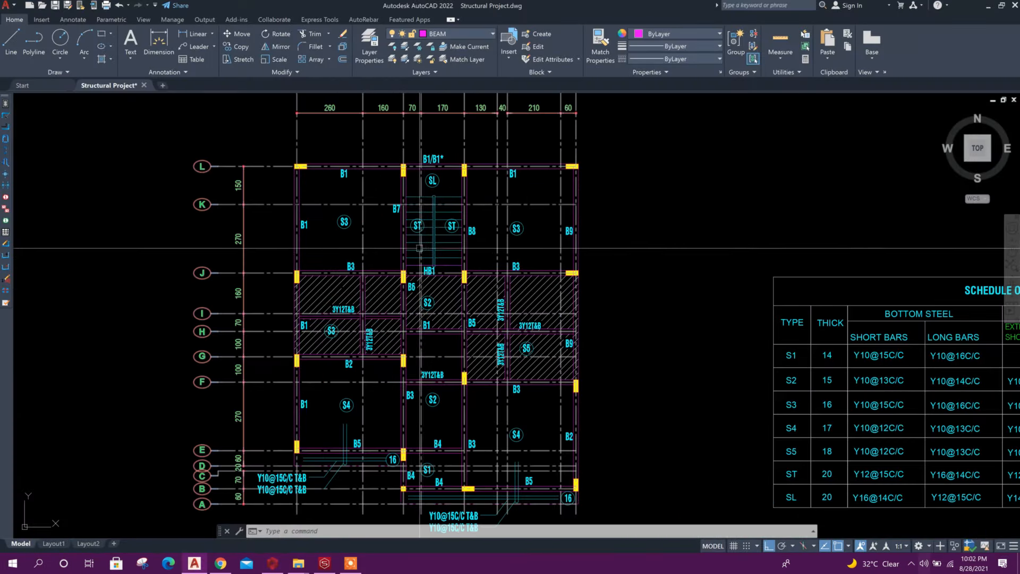
pyautogui.doubleClick(244, 9)
pyautogui.moveTo(244, 9); pyautogui.dragTo(1019, 16)
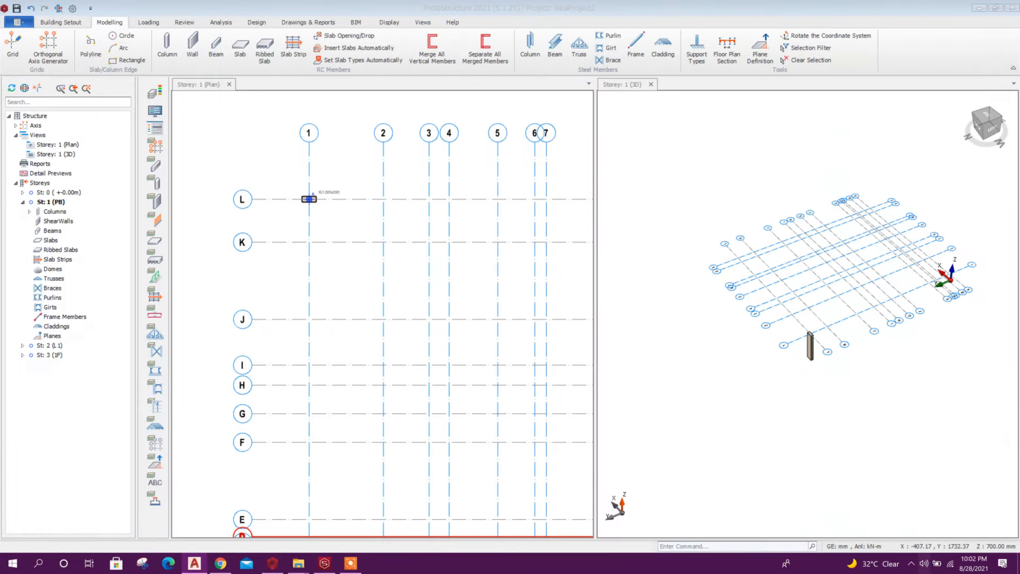
# Step: Set the column section to b1 200 mm and b2 500 mm, and place columns on axis L at axes 3 and 5
pyautogui.moveTo(395, 271); pyautogui.dragTo(355, 241, button='middle')
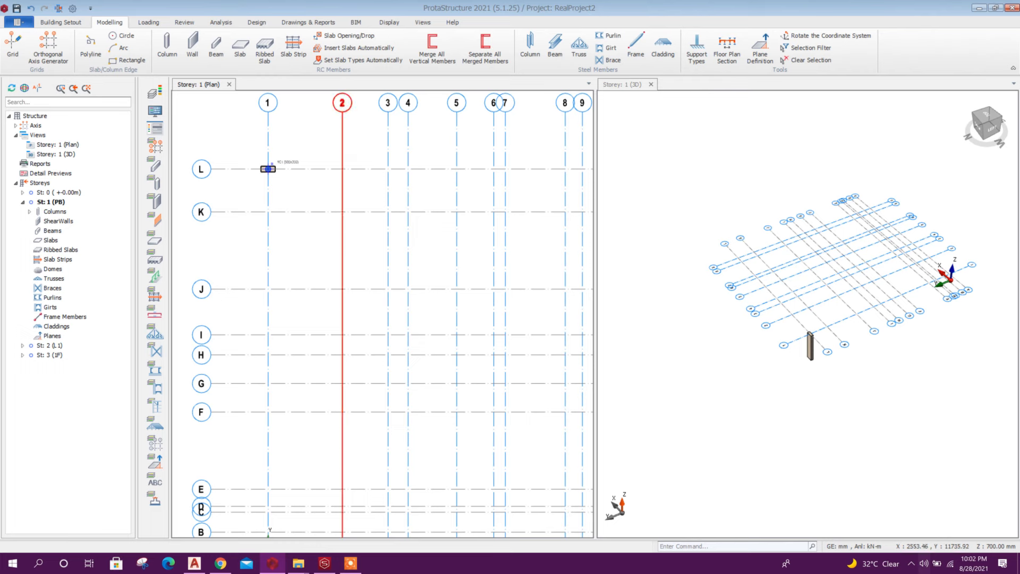
pyautogui.middleClick(293, 211)
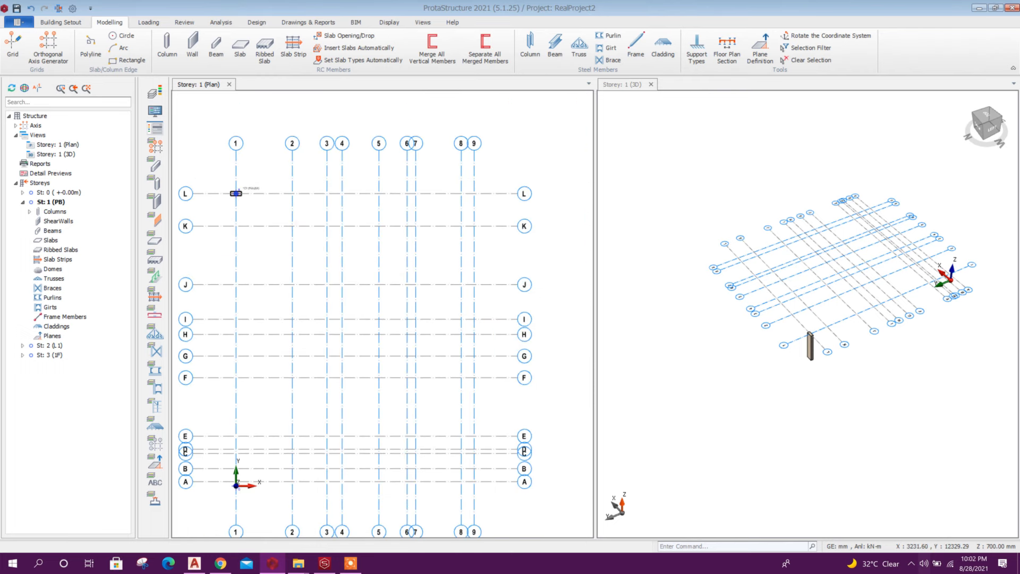
pyautogui.moveTo(293, 241); pyautogui.dragTo(309, 245, button='middle')
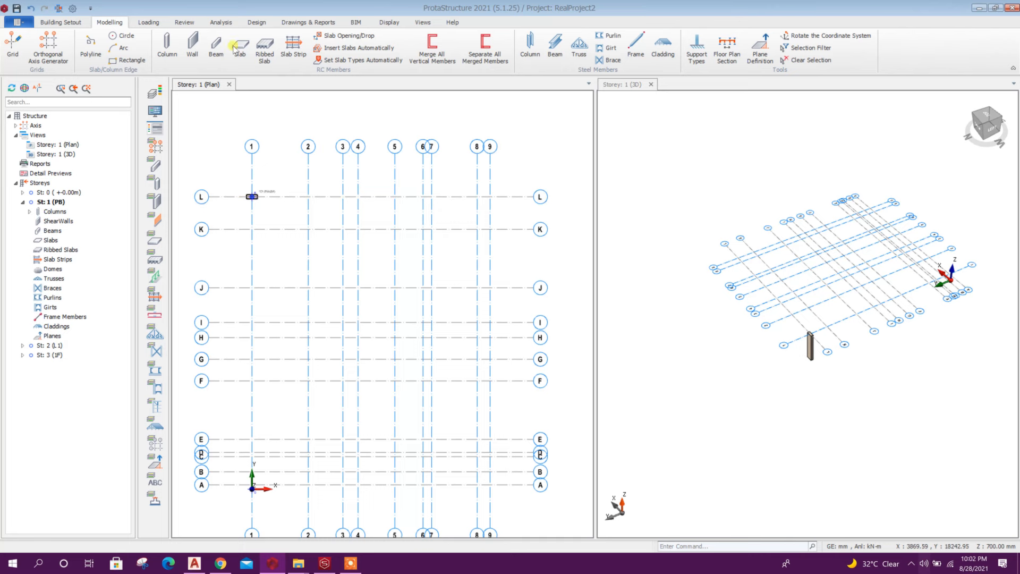
pyautogui.click(168, 44)
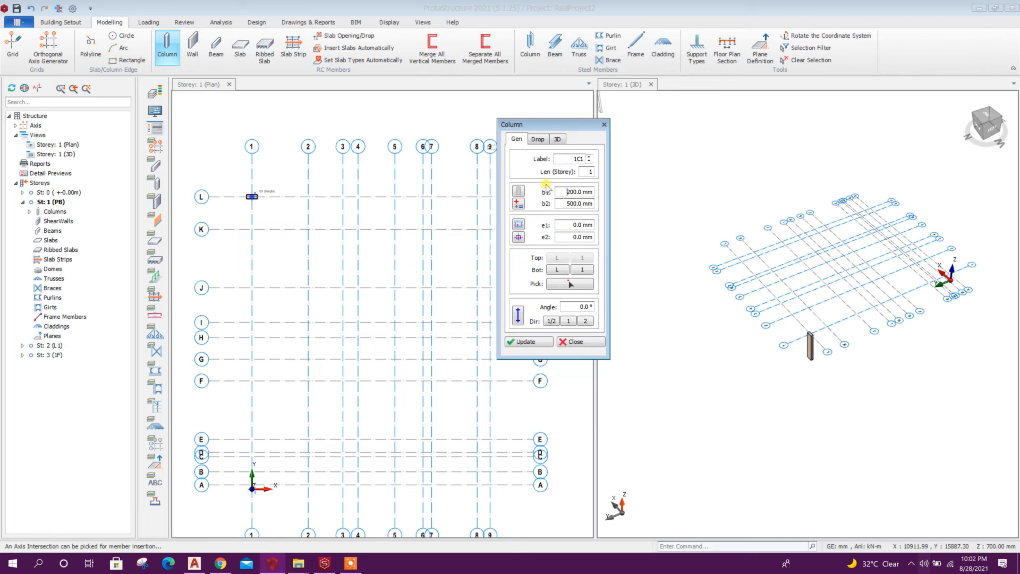
pyautogui.moveTo(526, 125); pyautogui.dragTo(568, 97)
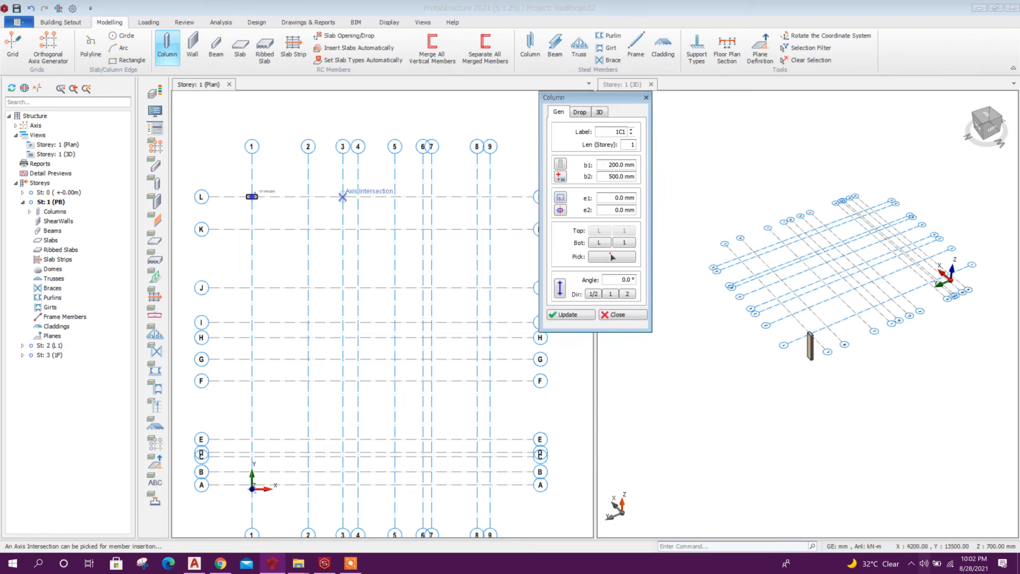
pyautogui.click(343, 196)
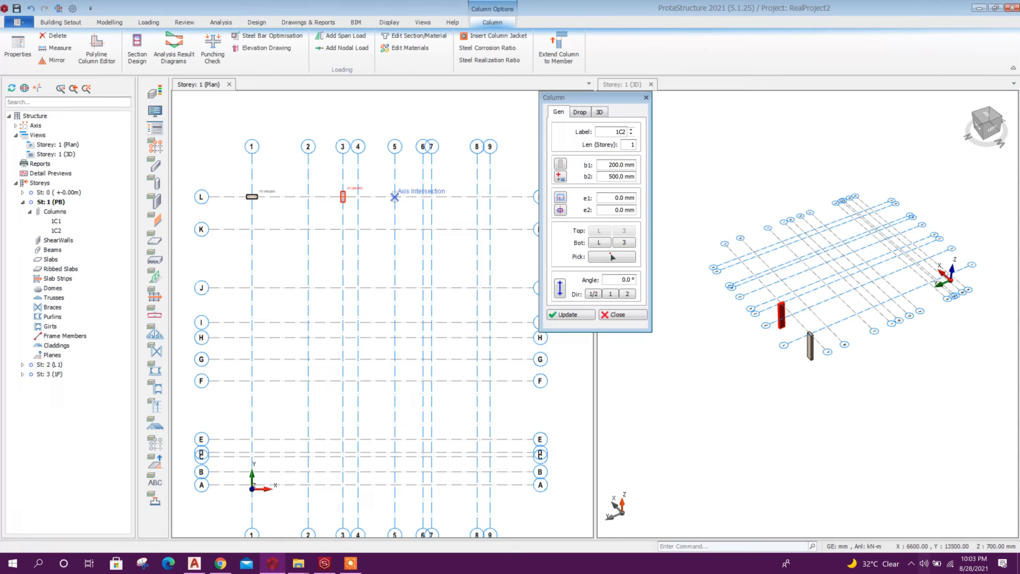
pyautogui.click(394, 197)
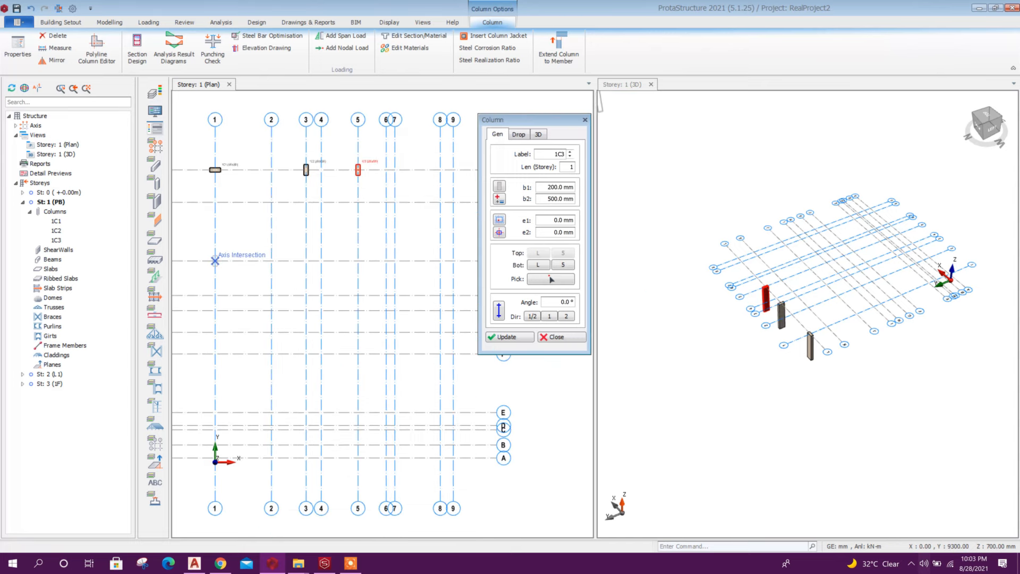
# Step: Place 200 x 500 mm columns along axis 1 at its intersections with axes J, G and E
pyautogui.click(260, 256)
pyautogui.click(261, 328)
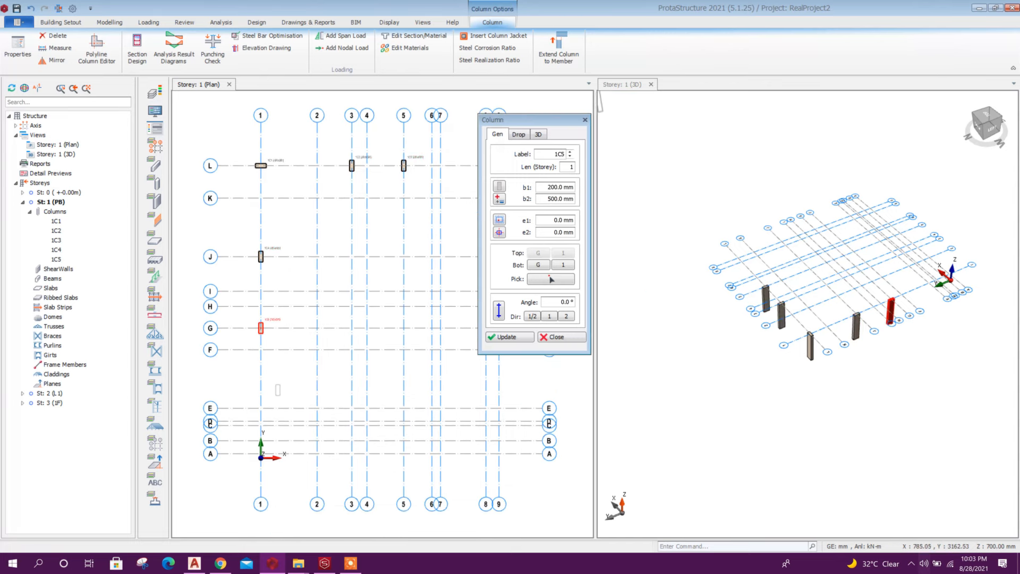
pyautogui.click(257, 340)
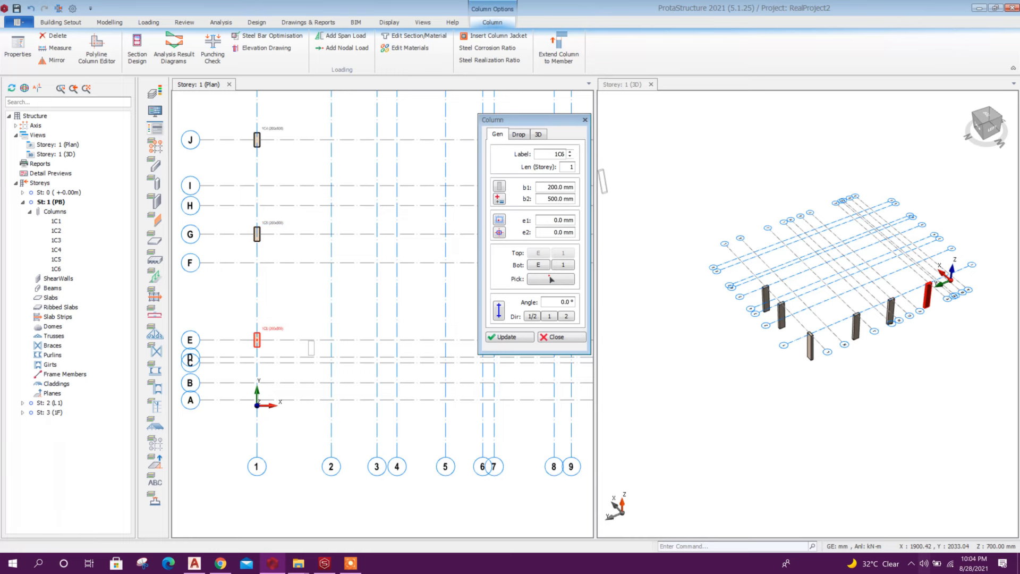
# Step: Place 200 x 500 mm columns on axis 9 at its intersections with axes B and F
pyautogui.scroll(-2, 446, 410)
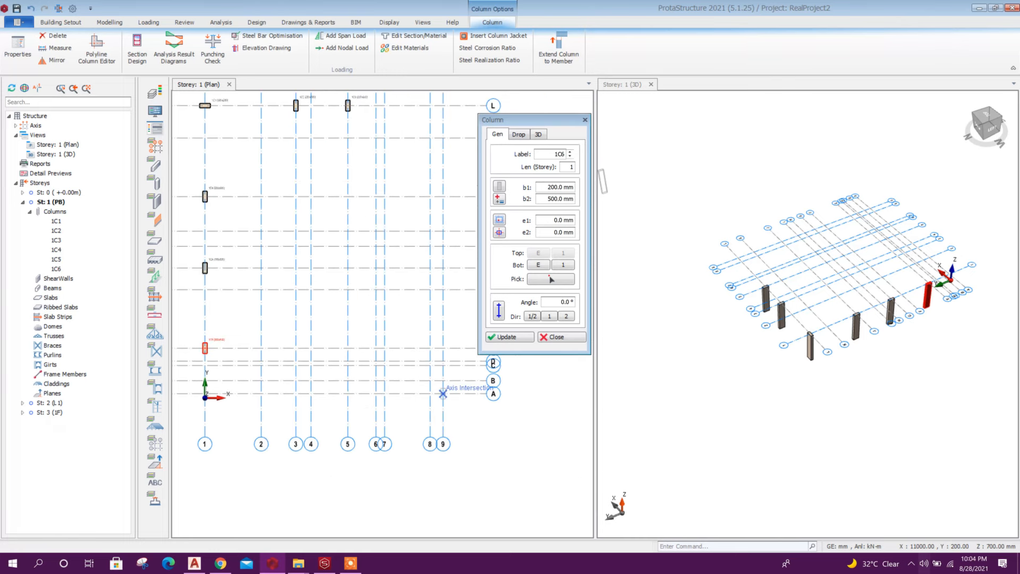
pyautogui.click(443, 380)
pyautogui.moveTo(430, 290); pyautogui.dragTo(470, 354, button='middle')
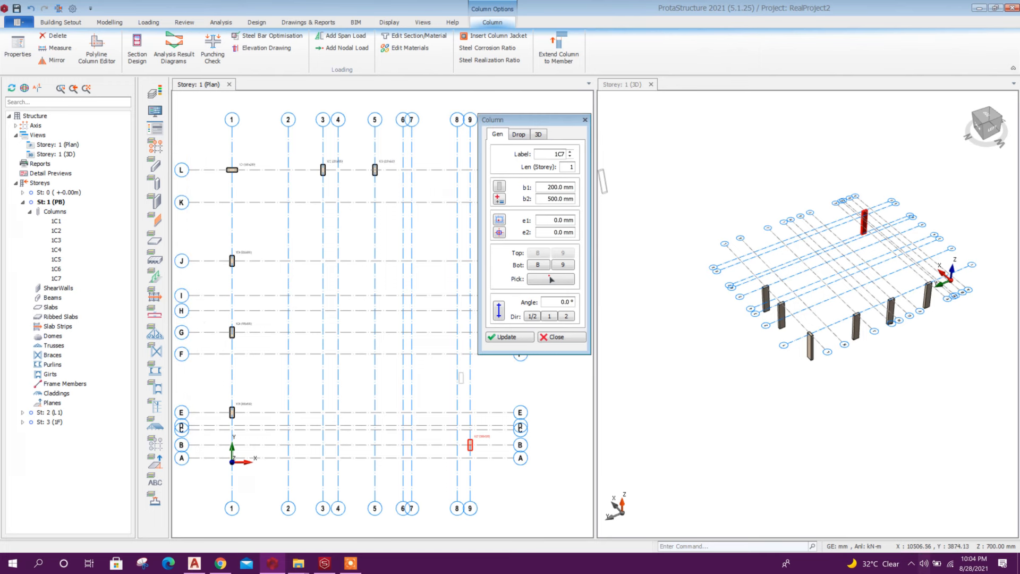
pyautogui.click(470, 354)
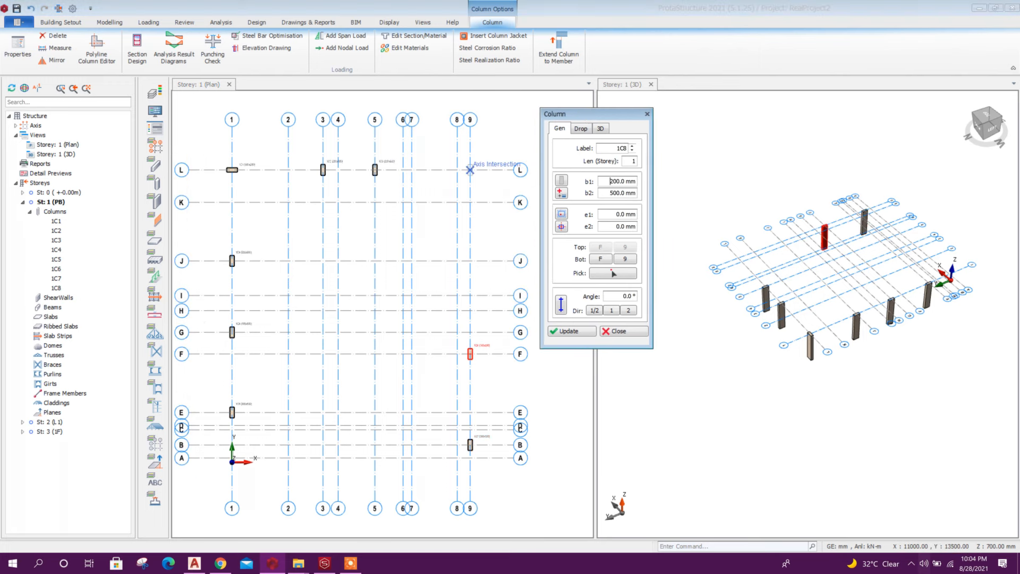
# Step: Place 200 x 500 mm columns at axis intersections J/3, J/5, G/3, F/5 and E/3
pyautogui.click(322, 260)
pyautogui.click(374, 260)
pyautogui.click(323, 332)
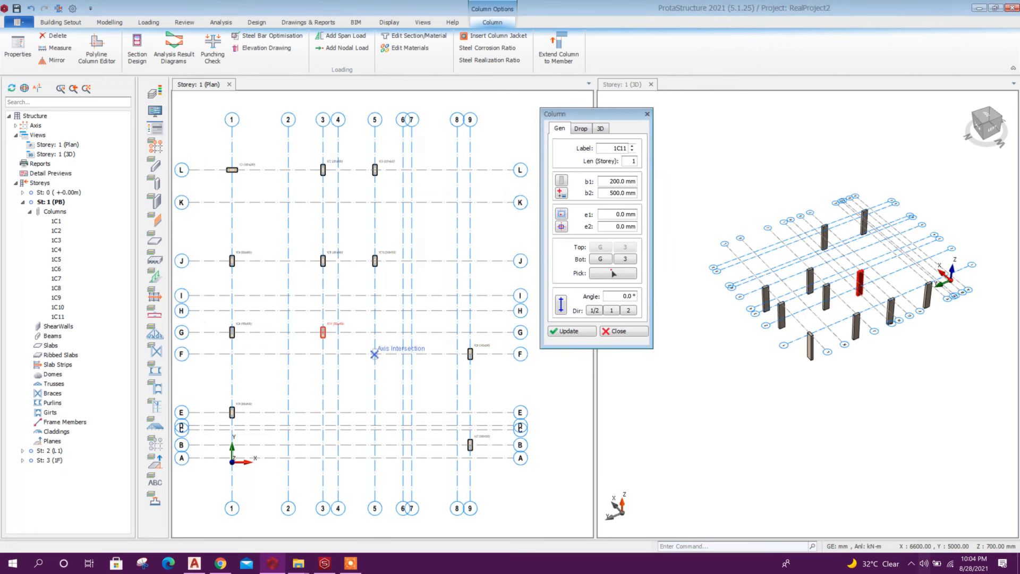
pyautogui.click(375, 354)
pyautogui.click(322, 413)
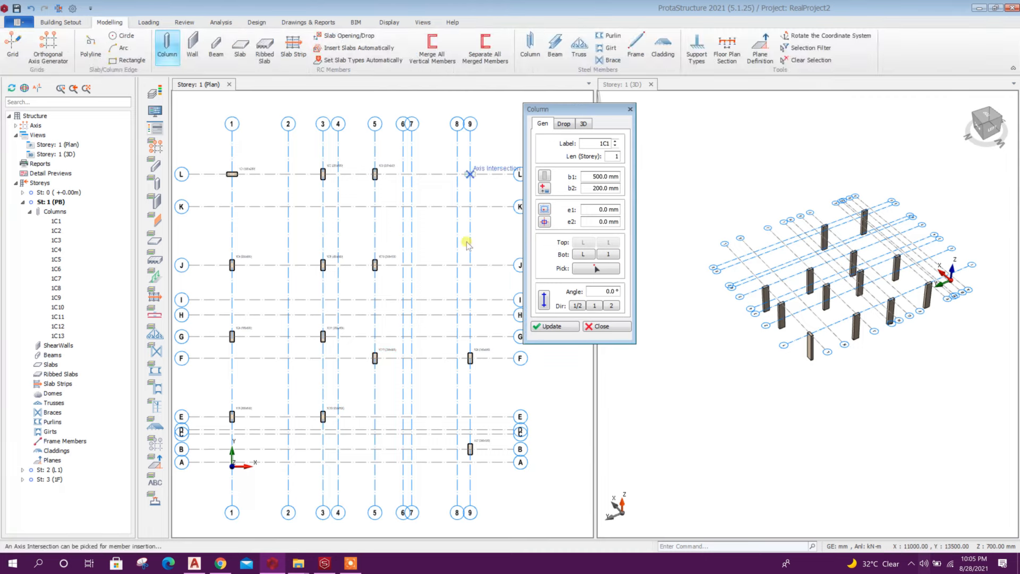
# Step: Place 500 x 200 mm columns at axis intersections L/9, B/5 and J/9, and finish placing columns
pyautogui.click(474, 172)
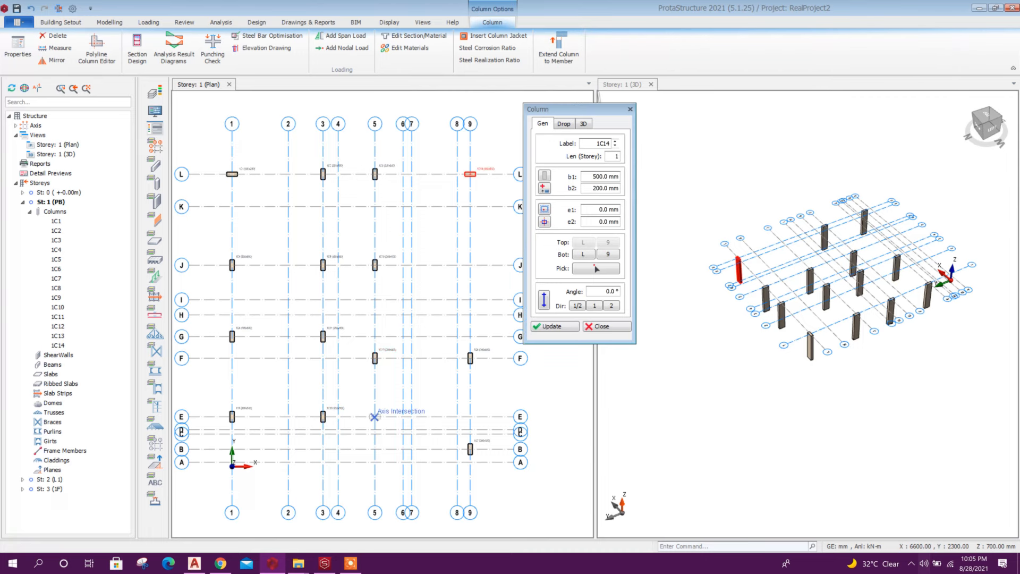
pyautogui.click(379, 447)
pyautogui.click(474, 263)
pyautogui.click(589, 326)
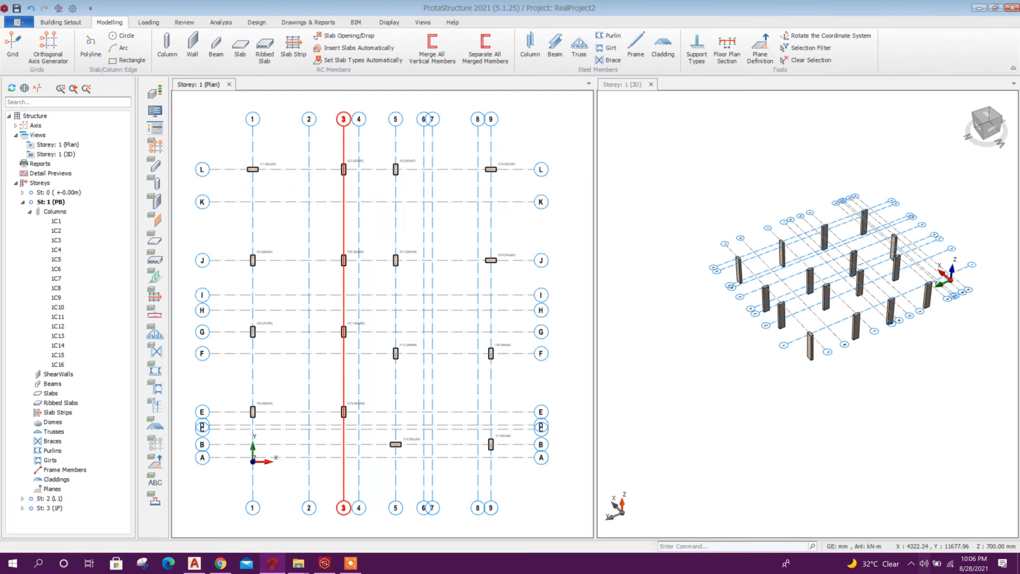
# Step: Switch to AutoCAD and examine the column positions and type marks in the foundation and column layout
pyautogui.hotkey('alt', 'Tab')
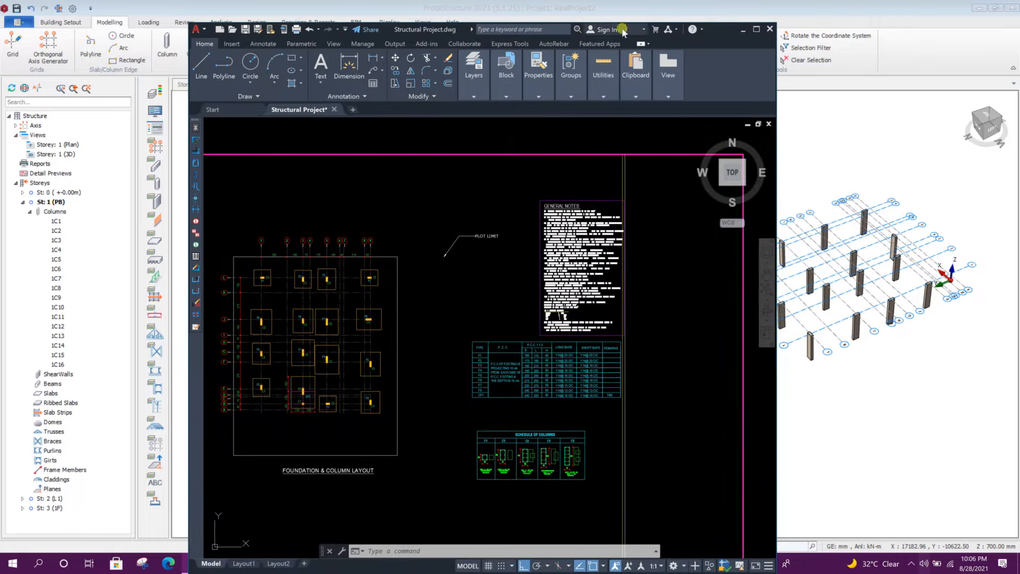
pyautogui.click(756, 29)
pyautogui.scroll(5, 413, 213)
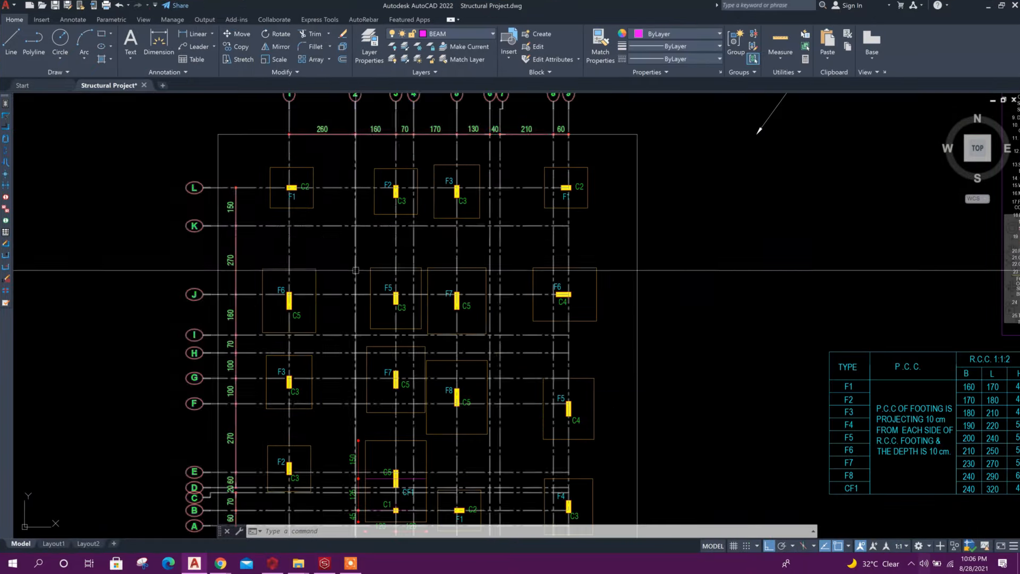
pyautogui.scroll(-3, 480, 303)
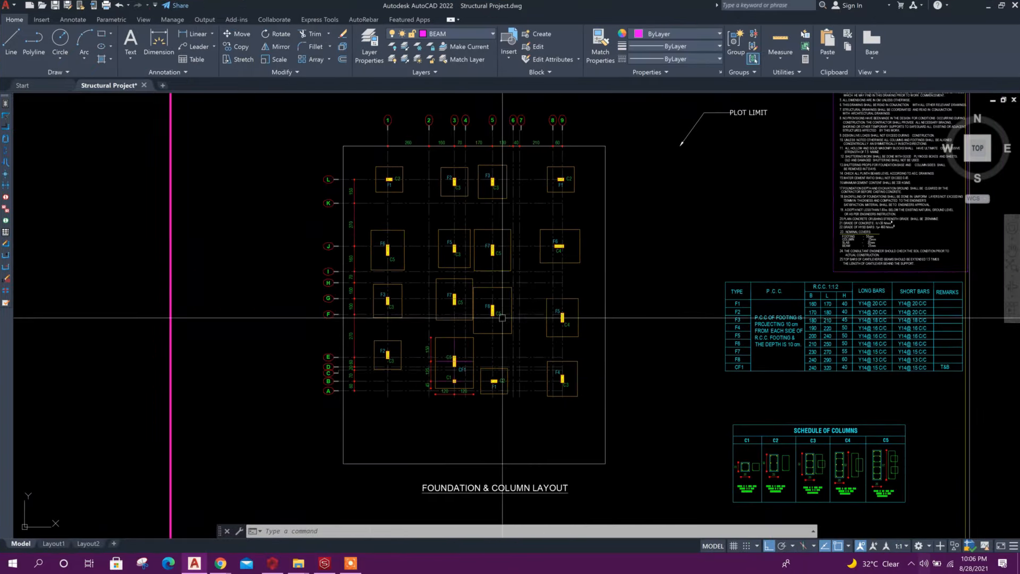
pyautogui.scroll(2, 396, 238)
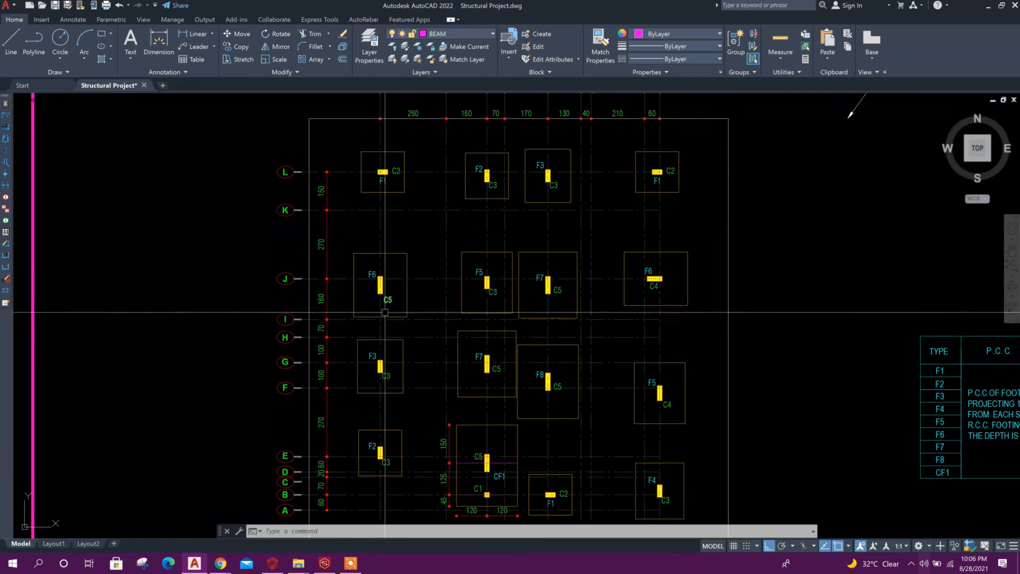
pyautogui.moveTo(395, 202); pyautogui.dragTo(395, 228, button='middle')
pyautogui.scroll(-2, 395, 351)
pyautogui.scroll(4, 433, 346)
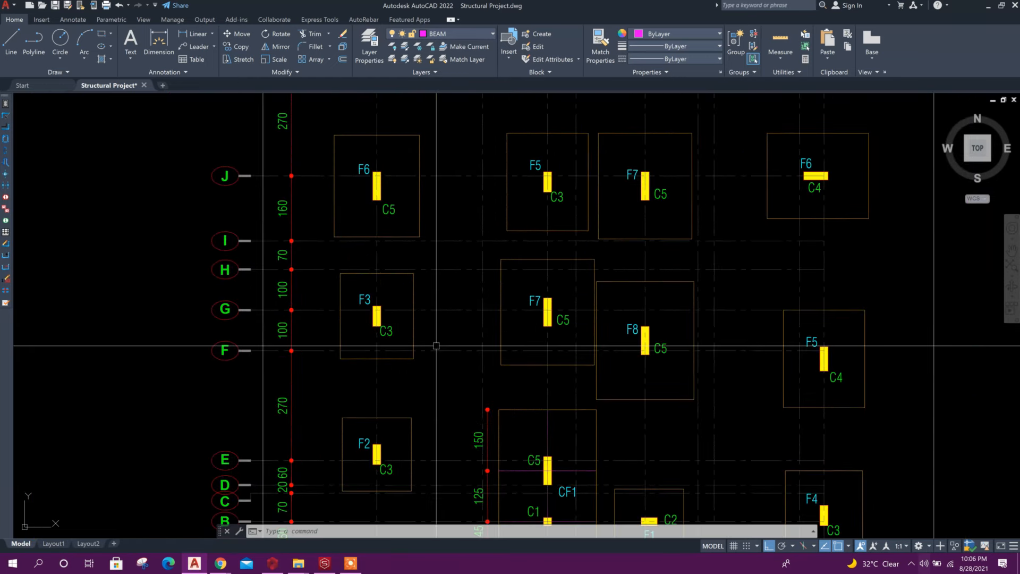
pyautogui.scroll(-3, 436, 346)
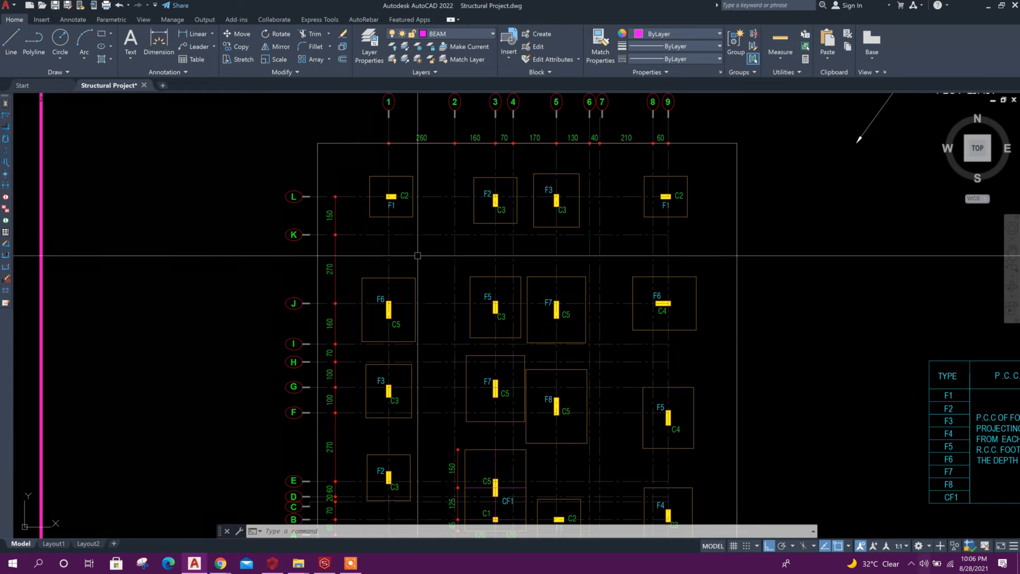
pyautogui.moveTo(427, 438); pyautogui.dragTo(422, 371, button='middle')
pyautogui.moveTo(602, 437); pyautogui.dragTo(599, 405, button='middle')
pyautogui.moveTo(586, 362); pyautogui.dragTo(582, 408, button='middle')
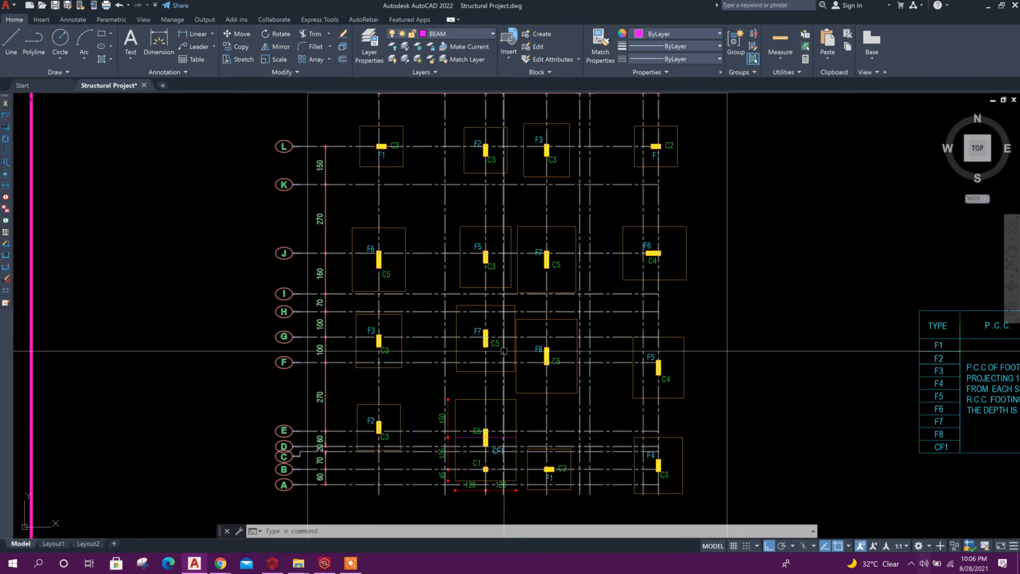
pyautogui.scroll(4, 377, 152)
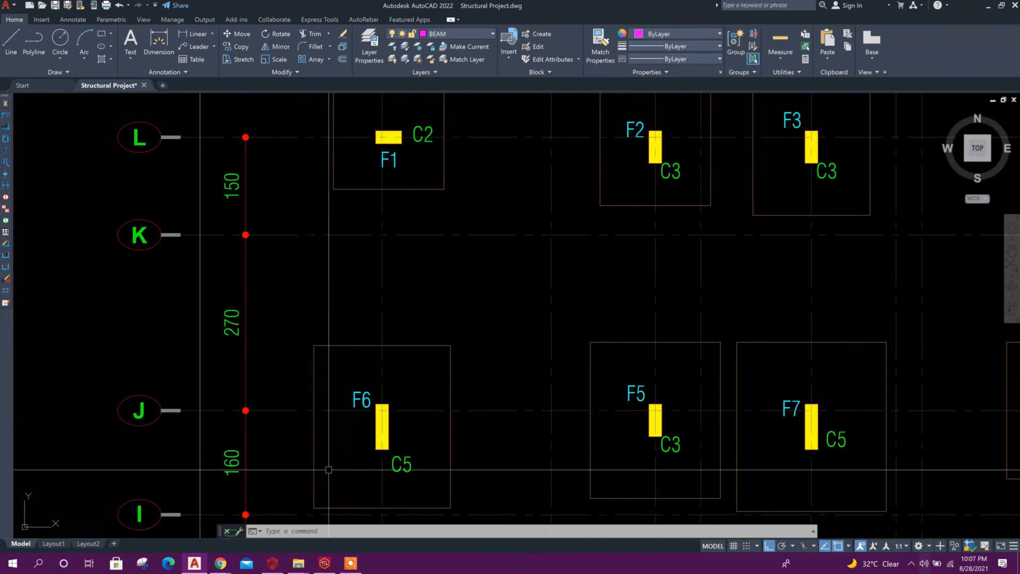
pyautogui.scroll(2, 389, 146)
pyautogui.press('space')
pyautogui.press('space')
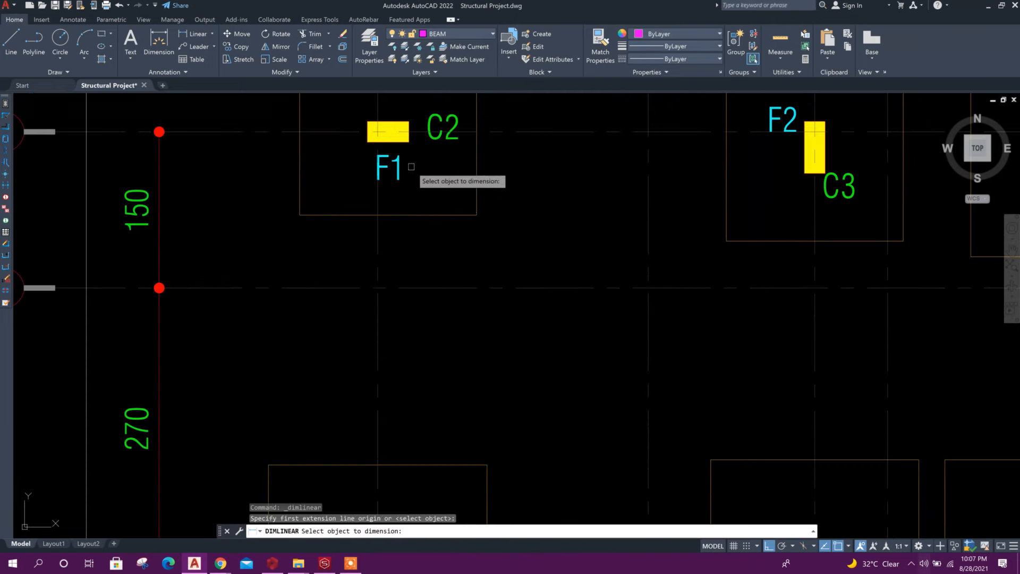
pyautogui.click(403, 142)
pyautogui.scroll(-2, 424, 253)
pyautogui.press('Escape')
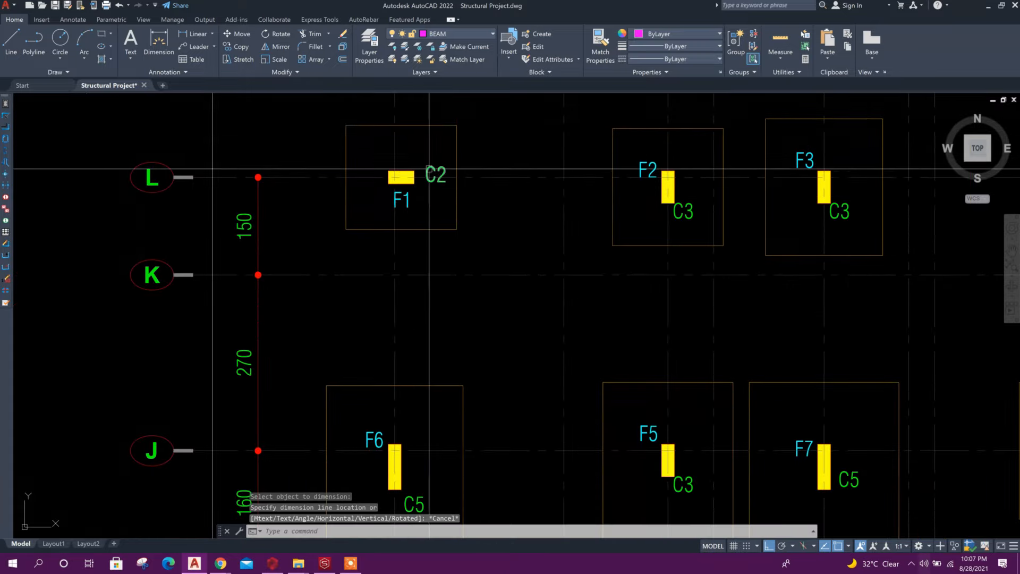
# Step: Examine the section sizes of C1 to C5 in the Schedule of Columns and compare them with the marks in the column layout
pyautogui.scroll(-6, 421, 191)
pyautogui.moveTo(581, 363); pyautogui.dragTo(507, 252, button='middle')
pyautogui.scroll(4, 732, 373)
pyautogui.scroll(2, 736, 372)
pyautogui.moveTo(749, 370); pyautogui.dragTo(431, 371, button='middle')
pyautogui.moveTo(524, 367); pyautogui.dragTo(654, 342, button='middle')
pyautogui.scroll(-4, 474, 326)
pyautogui.scroll(6, 436, 327)
pyautogui.scroll(-4, 451, 321)
pyautogui.scroll(4, 489, 319)
pyautogui.scroll(-2, 680, 311)
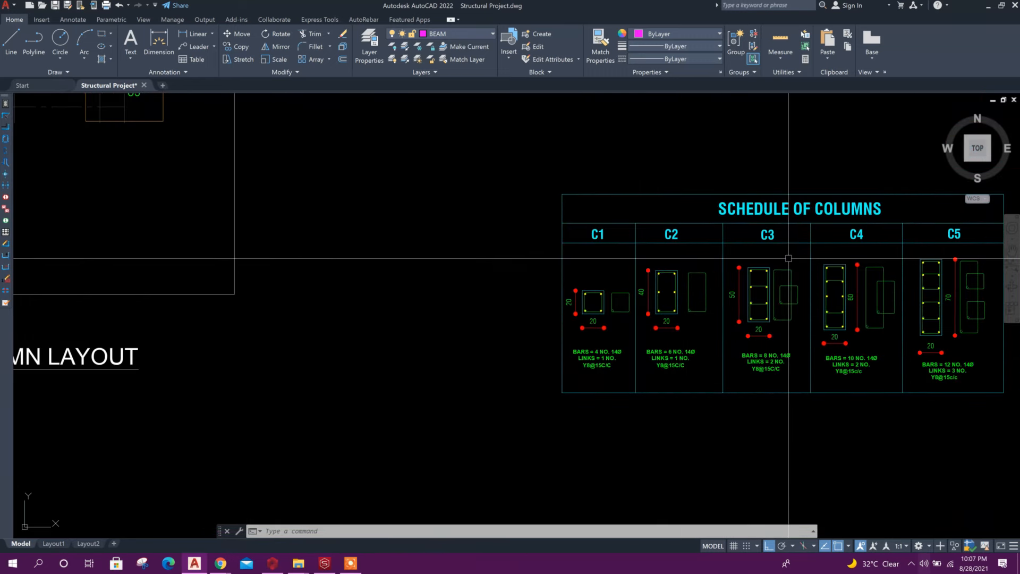
pyautogui.scroll(2, 789, 258)
pyautogui.moveTo(918, 295); pyautogui.dragTo(641, 304, button='middle')
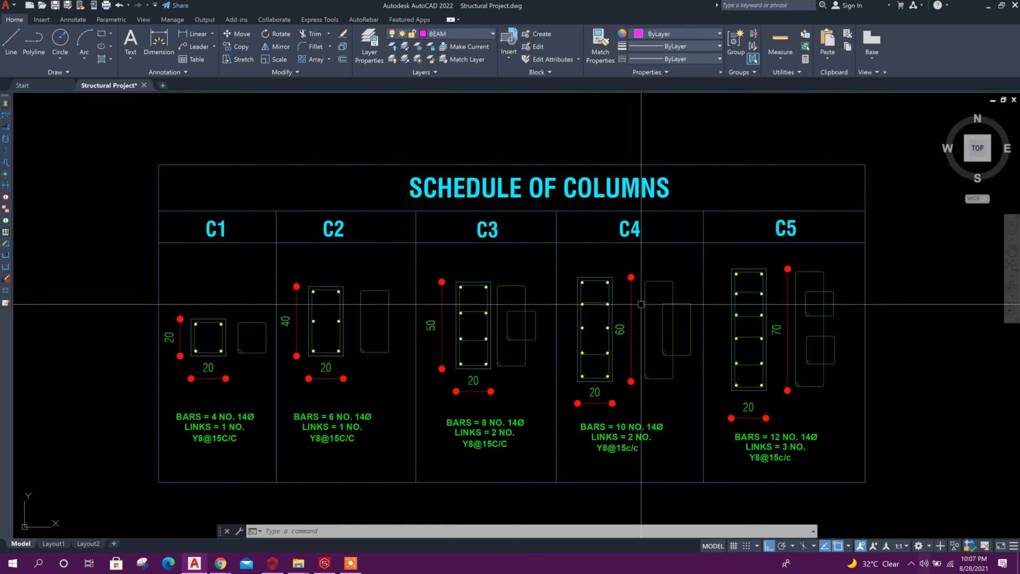
pyautogui.scroll(-8, 837, 290)
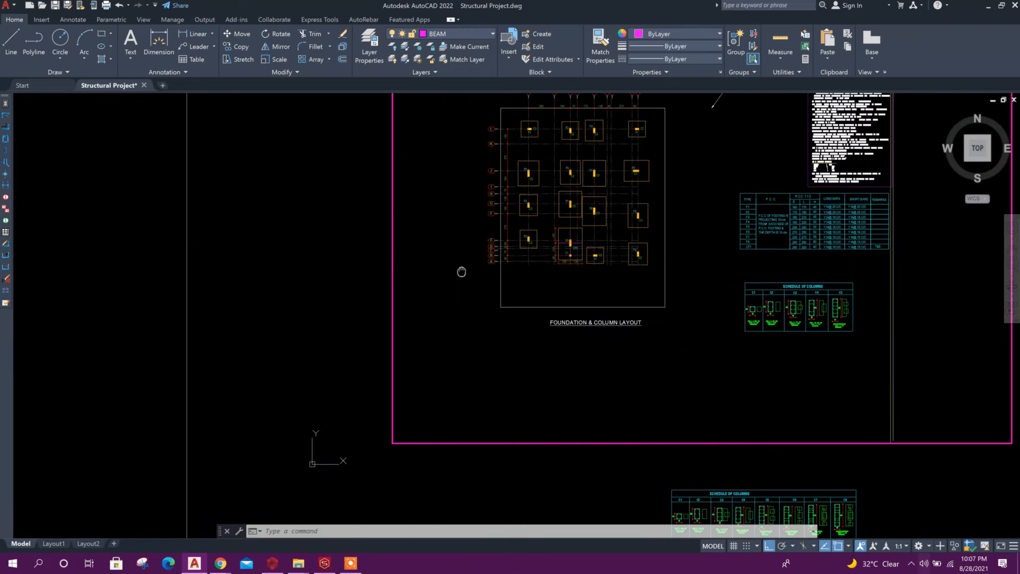
pyautogui.moveTo(462, 272); pyautogui.dragTo(485, 340, button='middle')
pyautogui.scroll(3, 548, 255)
pyautogui.scroll(-1, 557, 248)
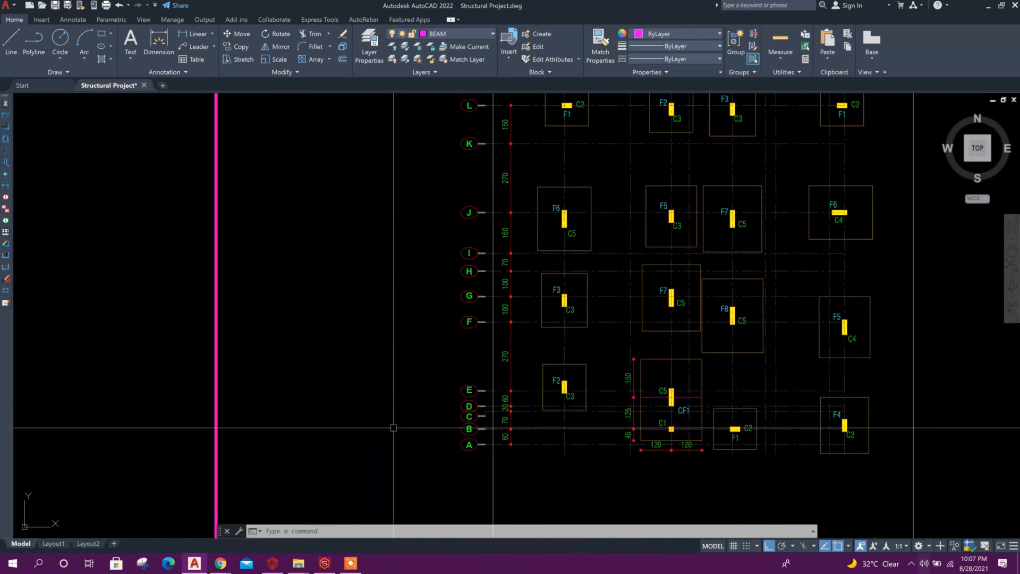
# Step: Switch to ProtaStructure and set b1 of the column at L/1 to 400 mm
pyautogui.click(272, 564)
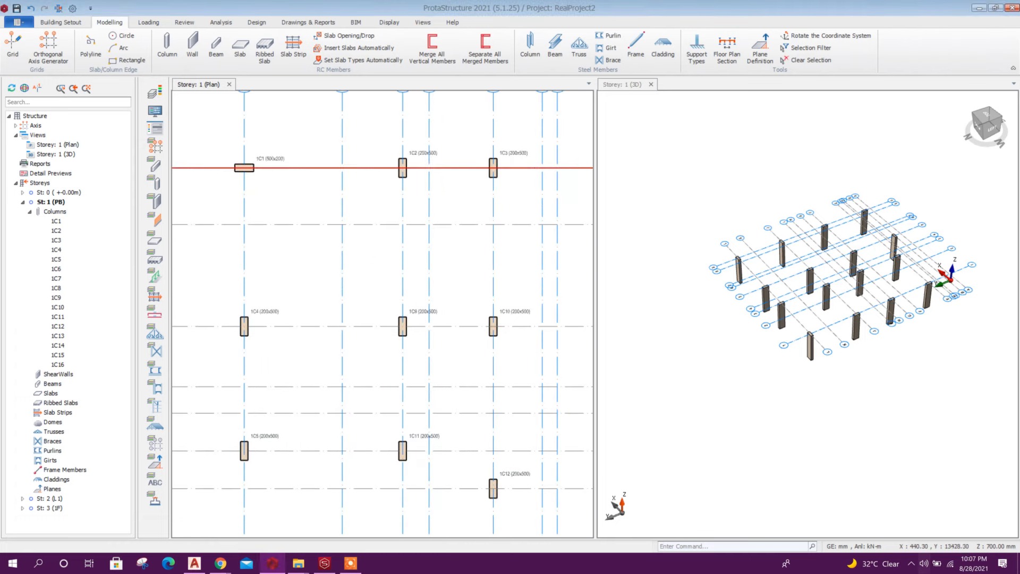
pyautogui.scroll(2, 243, 168)
pyautogui.click(242, 169)
pyautogui.rightClick(242, 169)
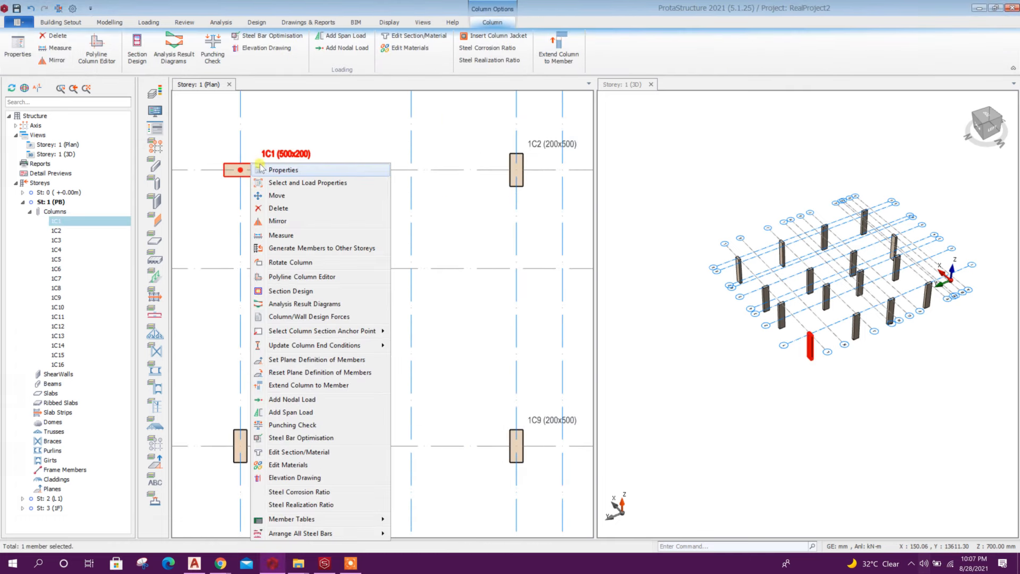
pyautogui.click(278, 166)
pyautogui.moveTo(595, 176); pyautogui.dragTo(583, 180)
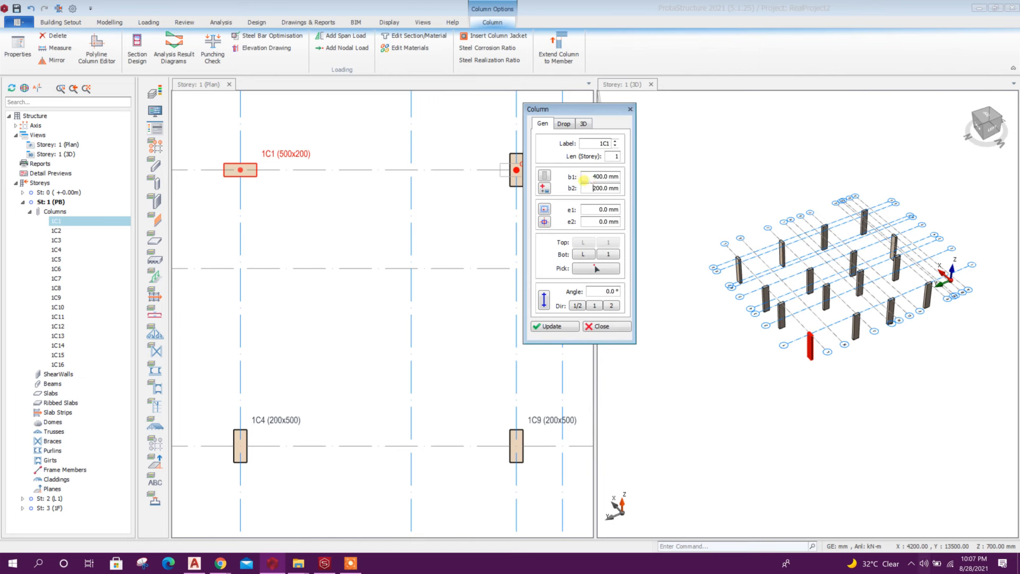
pyautogui.click(551, 327)
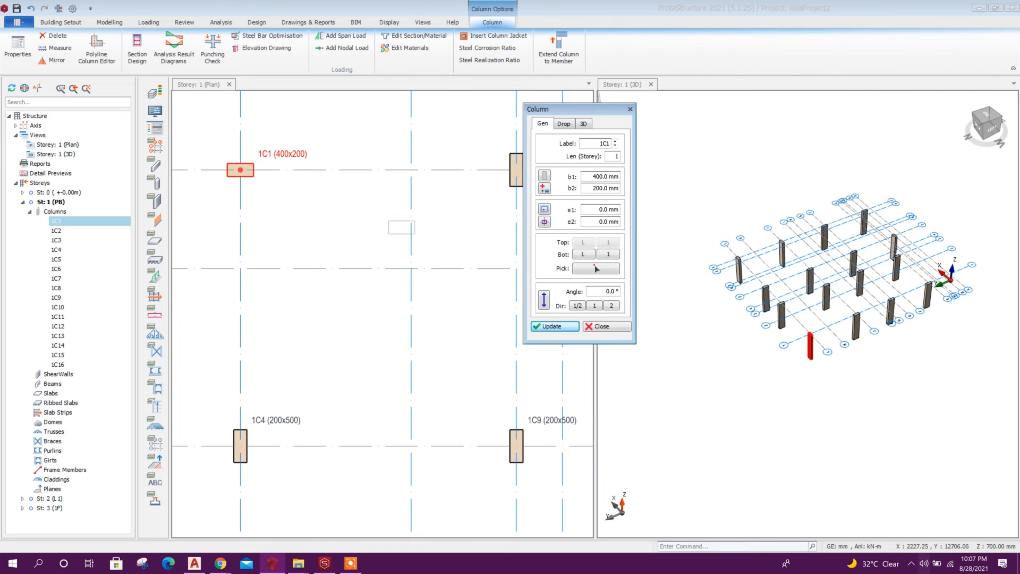
pyautogui.scroll(-3, 319, 200)
pyautogui.click(596, 328)
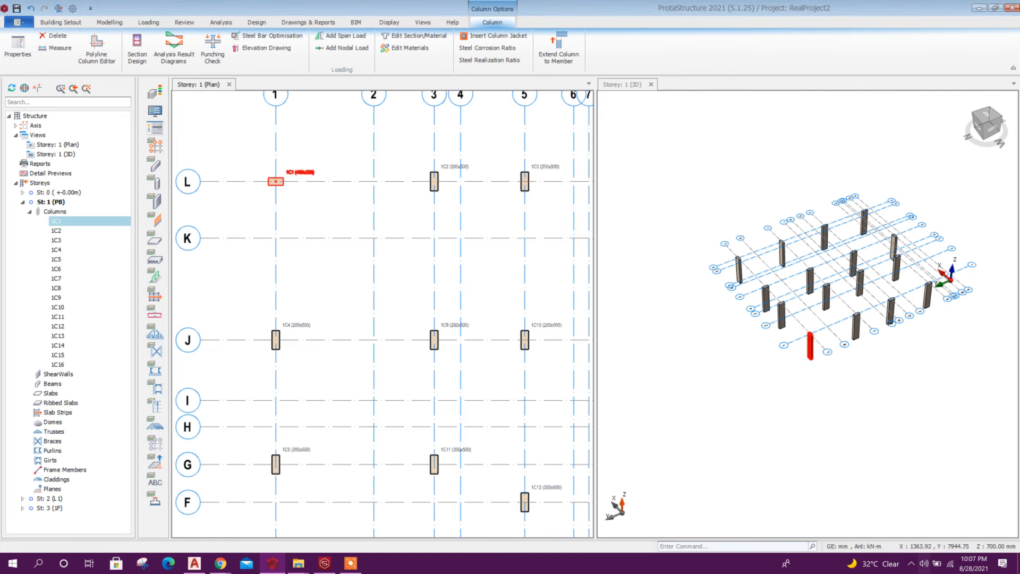
# Step: Set b2 of the column at J/1 to 700 mm
pyautogui.moveTo(307, 369); pyautogui.dragTo(333, 303, button='middle')
pyautogui.scroll(1, 310, 274)
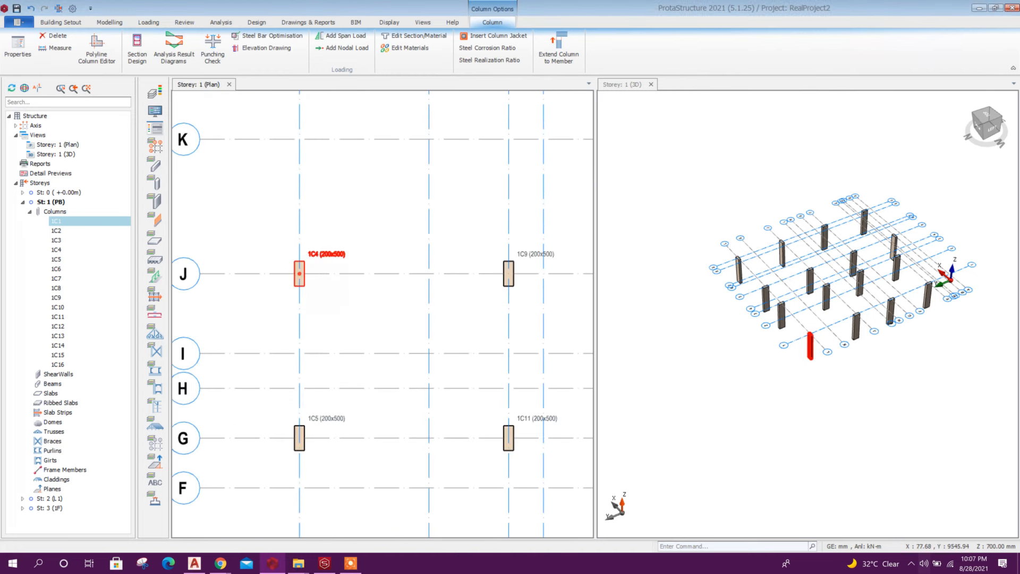
pyautogui.click(315, 255)
pyautogui.rightClick(318, 256)
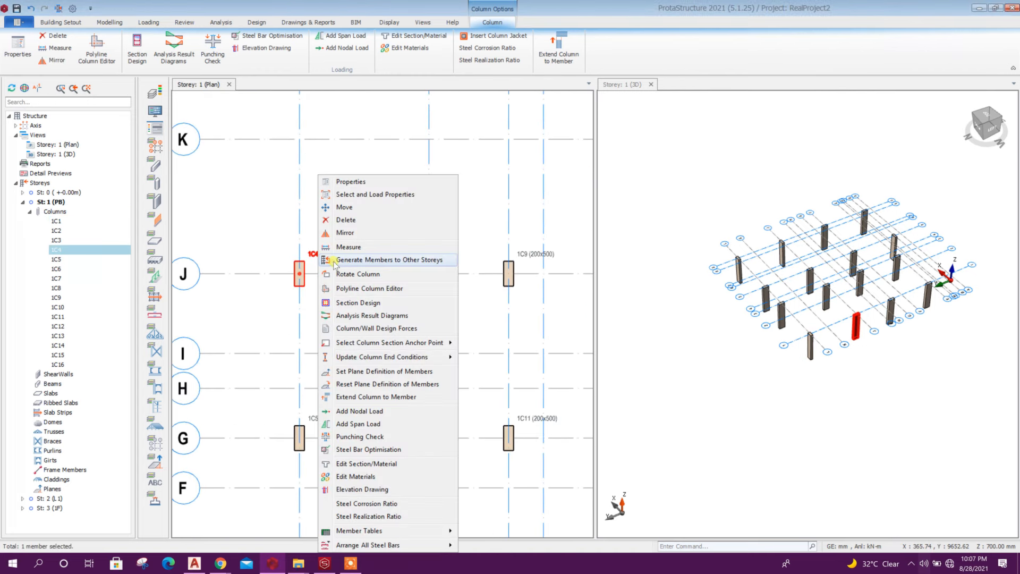
pyautogui.click(370, 185)
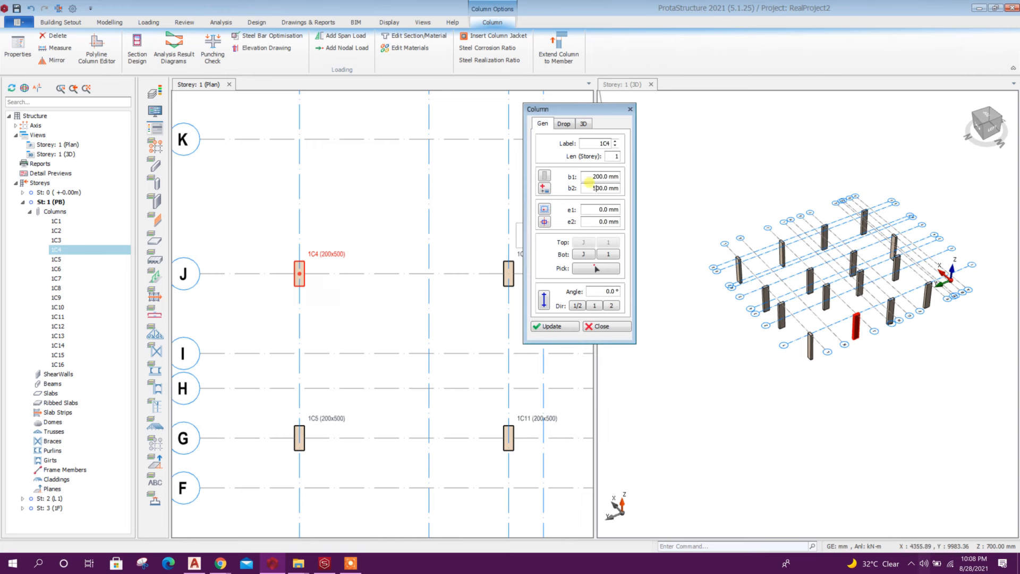
pyautogui.click(589, 185)
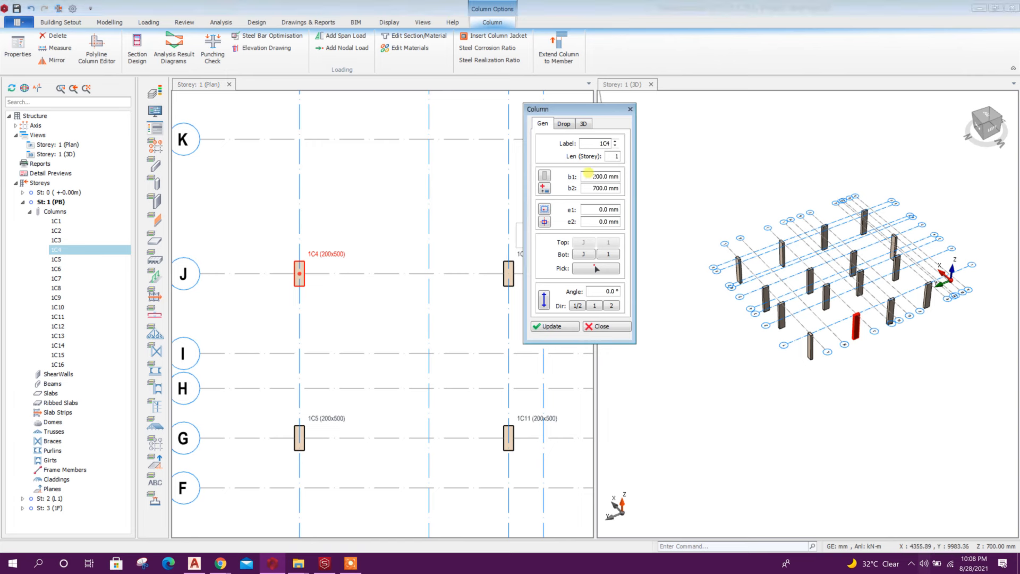
pyautogui.click(546, 326)
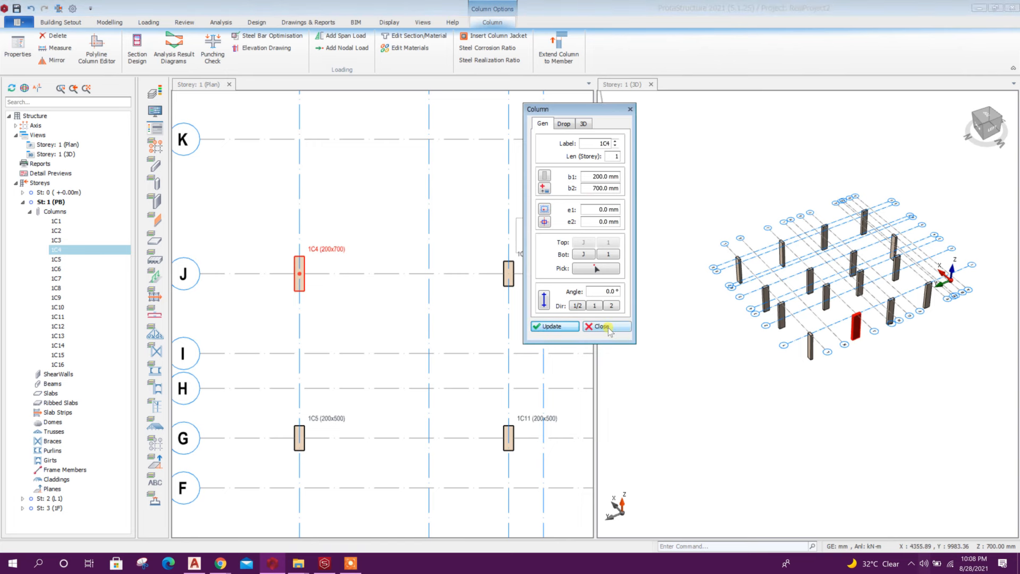
# Step: Set b2 of the column at G/1 to 600 mm
pyautogui.scroll(3, 361, 409)
pyautogui.rightClick(321, 254)
pyautogui.click(351, 184)
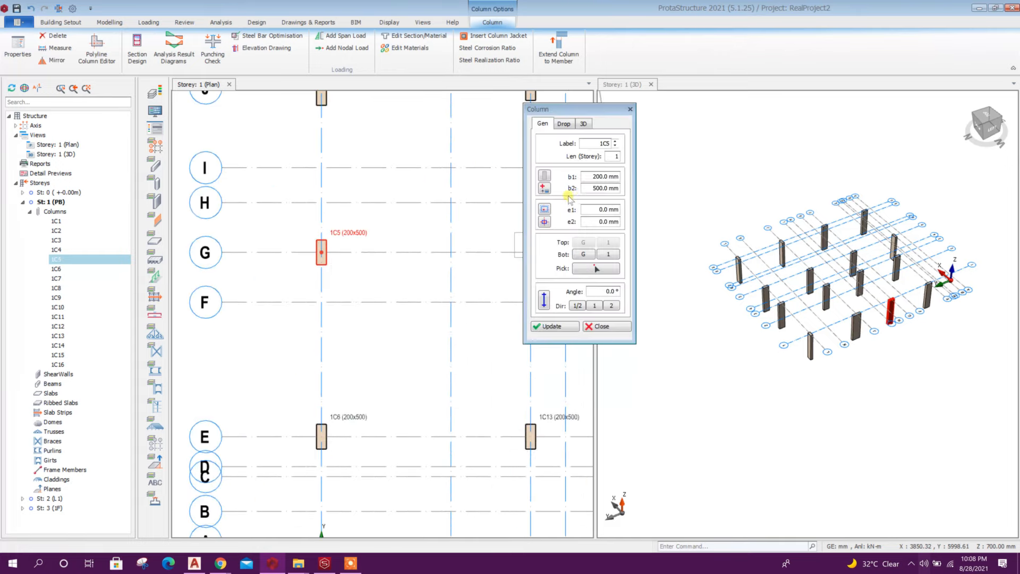
pyautogui.click(581, 188)
pyautogui.click(549, 326)
pyautogui.click(194, 562)
pyautogui.click(195, 553)
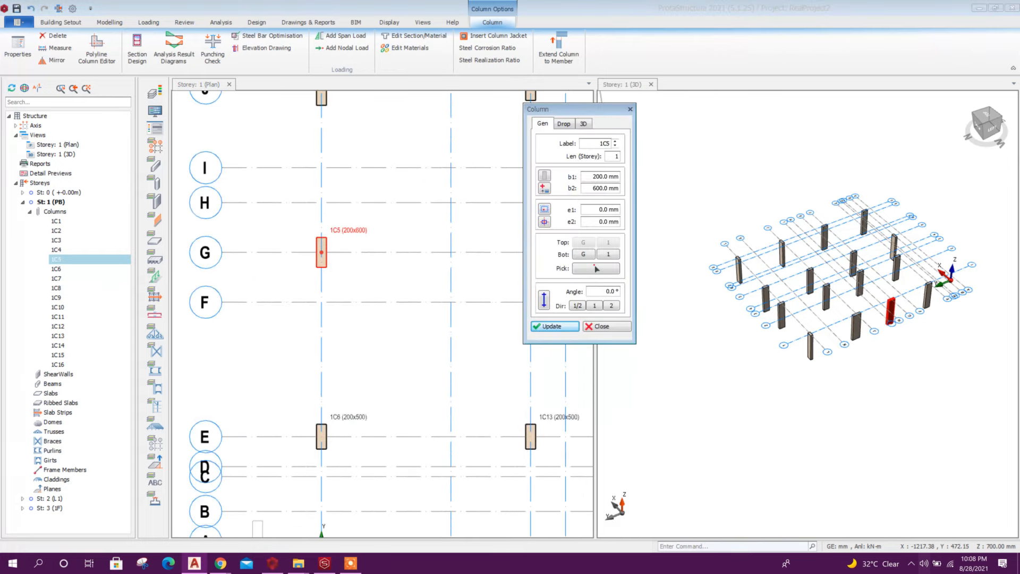
pyautogui.click(600, 327)
# Step: Check the section size of the column at E/1 in its properties
pyautogui.moveTo(348, 420); pyautogui.dragTo(370, 319, button='middle')
pyautogui.rightClick(370, 319)
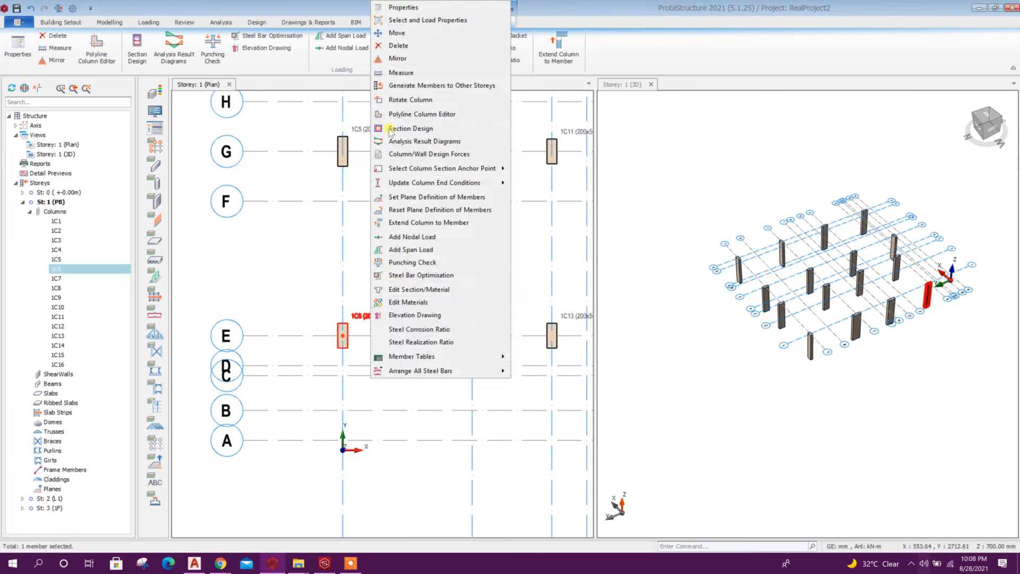
pyautogui.click(401, 7)
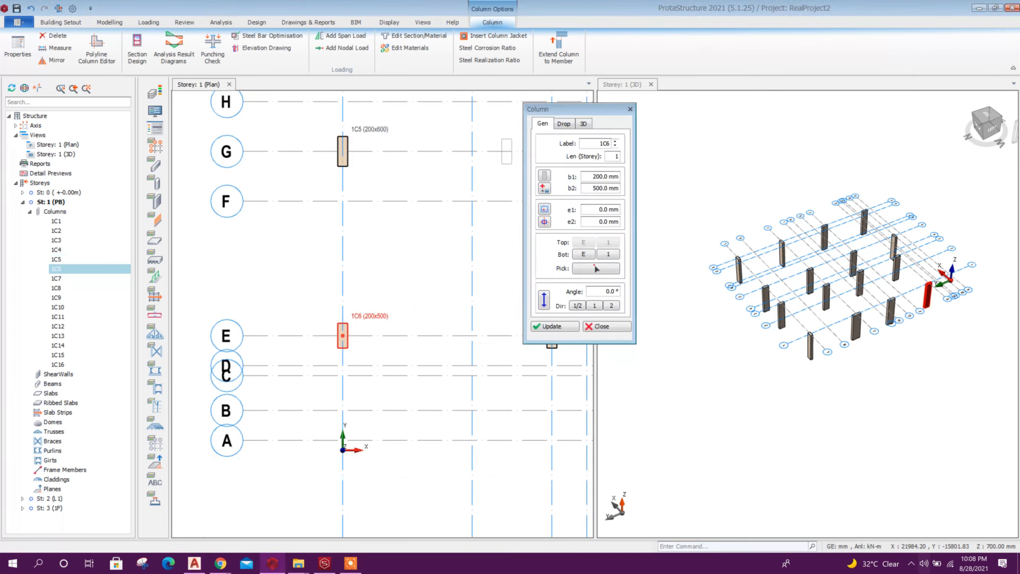
pyautogui.click(593, 329)
# Step: Insert a 200 x 200 mm column at grid intersection B/3
pyautogui.scroll(2, 552, 336)
pyautogui.moveTo(552, 336); pyautogui.dragTo(430, 294, button='middle')
pyautogui.click(109, 23)
pyautogui.click(167, 47)
pyautogui.moveTo(598, 188); pyautogui.dragTo(579, 183)
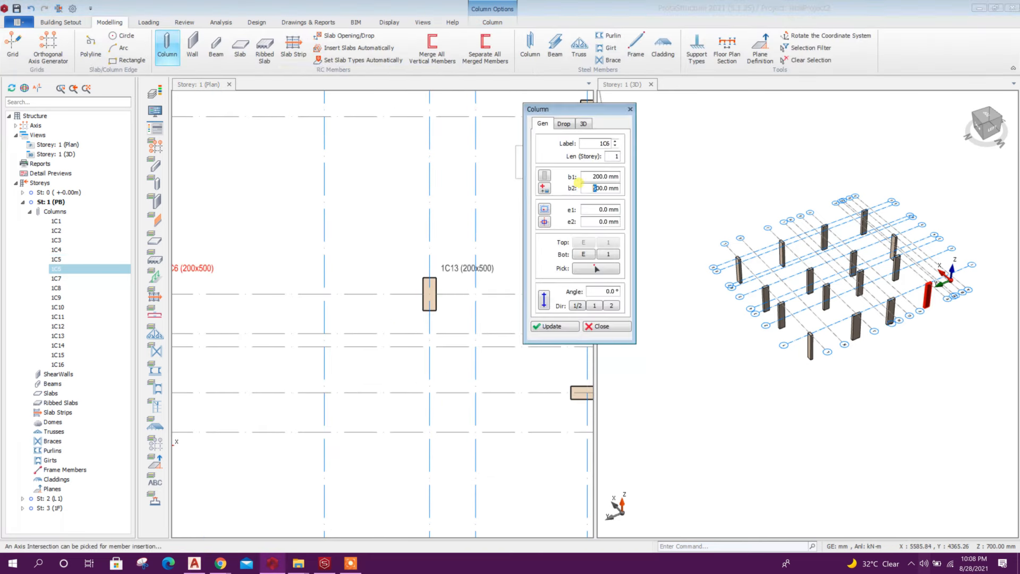
pyautogui.click(429, 393)
pyautogui.click(607, 326)
# Step: Set b2 of the column at E/3 to 700 mm
pyautogui.scroll(-2, 452, 245)
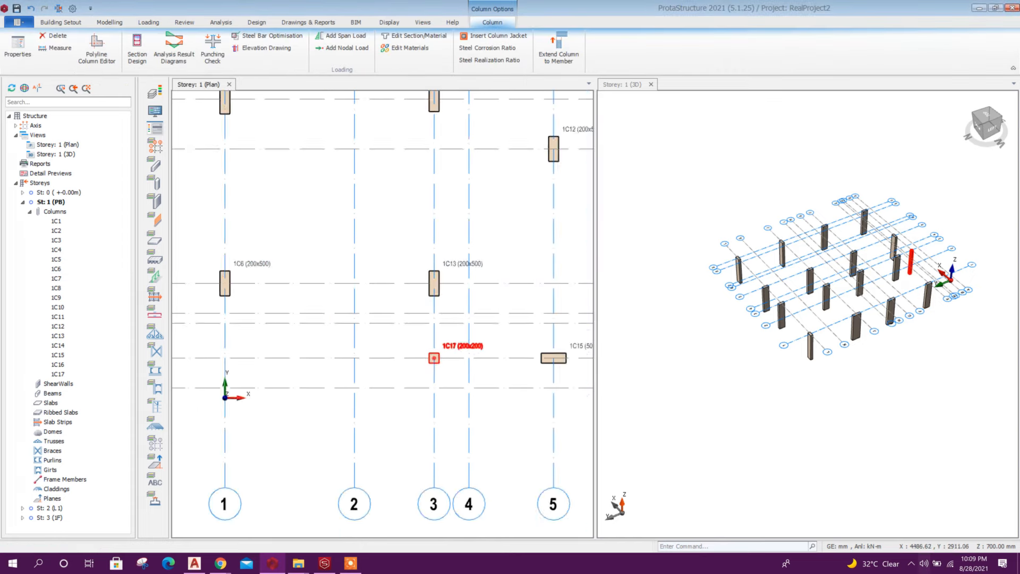
pyautogui.scroll(2, 446, 262)
pyautogui.rightClick(432, 278)
pyautogui.click(463, 7)
pyautogui.click(602, 189)
pyautogui.click(554, 326)
# Step: Set b2 of the column at F/9 to 600 mm
pyautogui.scroll(-1, 417, 373)
pyautogui.moveTo(588, 390); pyautogui.dragTo(349, 400, button='middle')
pyautogui.scroll(-1, 349, 399)
pyautogui.scroll(3, 522, 398)
pyautogui.scroll(-1, 522, 398)
pyautogui.moveTo(514, 132); pyautogui.dragTo(475, 317, button='middle')
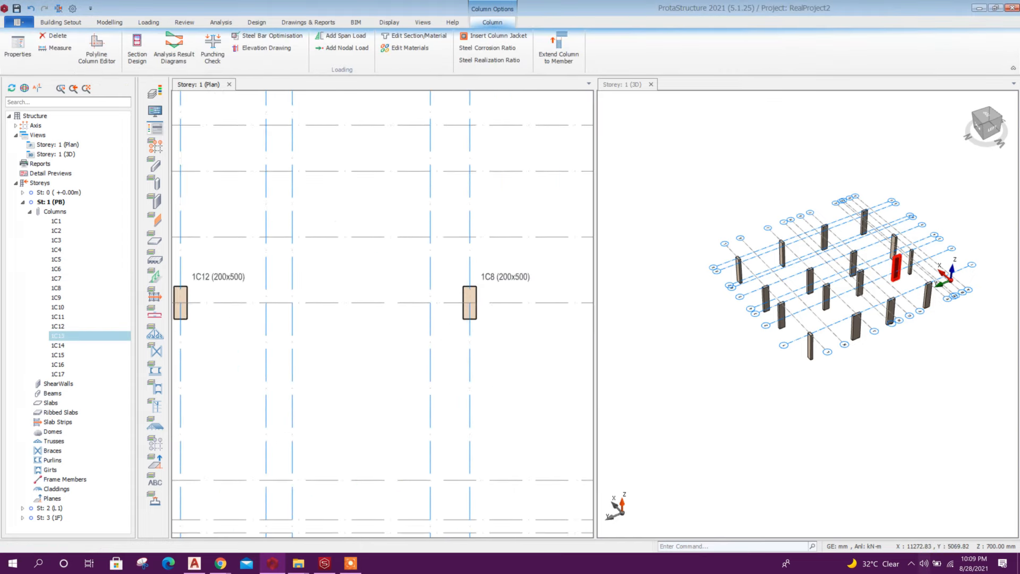
pyautogui.rightClick(473, 301)
pyautogui.click(560, 6)
pyautogui.moveTo(601, 188); pyautogui.dragTo(589, 183)
pyautogui.click(557, 327)
# Step: Set b1 of the horizontally oriented column at J/9 to 600 mm
pyautogui.scroll(-1, 495, 212)
pyautogui.moveTo(471, 111); pyautogui.dragTo(507, 320, button='middle')
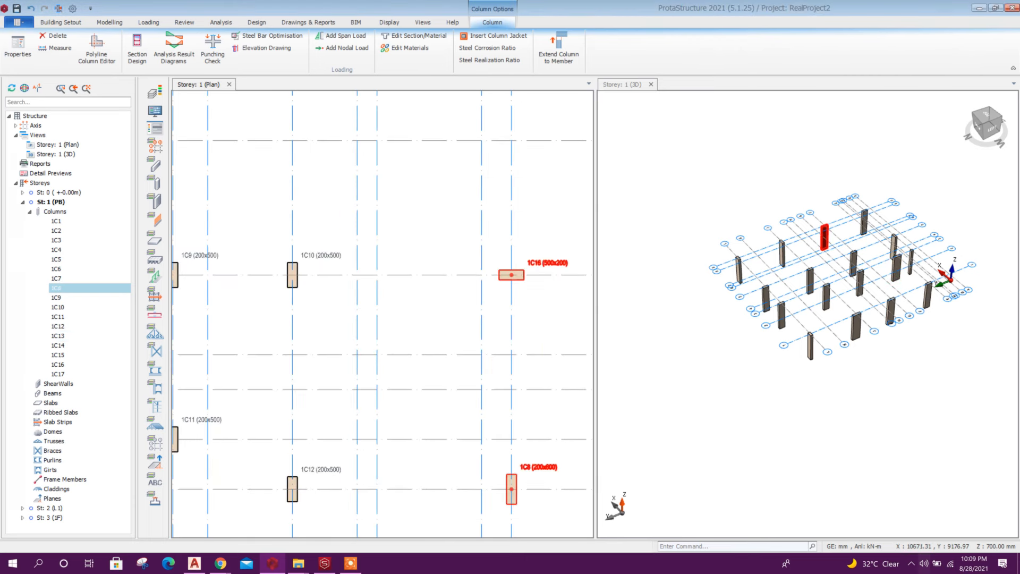
pyautogui.rightClick(501, 275)
pyautogui.click(534, 7)
pyautogui.write('60')
pyautogui.moveTo(600, 176); pyautogui.dragTo(583, 176)
pyautogui.click(595, 328)
# Step: Set b1 of the column at L/9 to 400 mm
pyautogui.scroll(-2, 550, 373)
pyautogui.scroll(3, 535, 176)
pyautogui.rightClick(505, 230)
pyautogui.click(542, 180)
pyautogui.write('40')
pyautogui.click(556, 327)
pyautogui.scroll(-2, 458, 341)
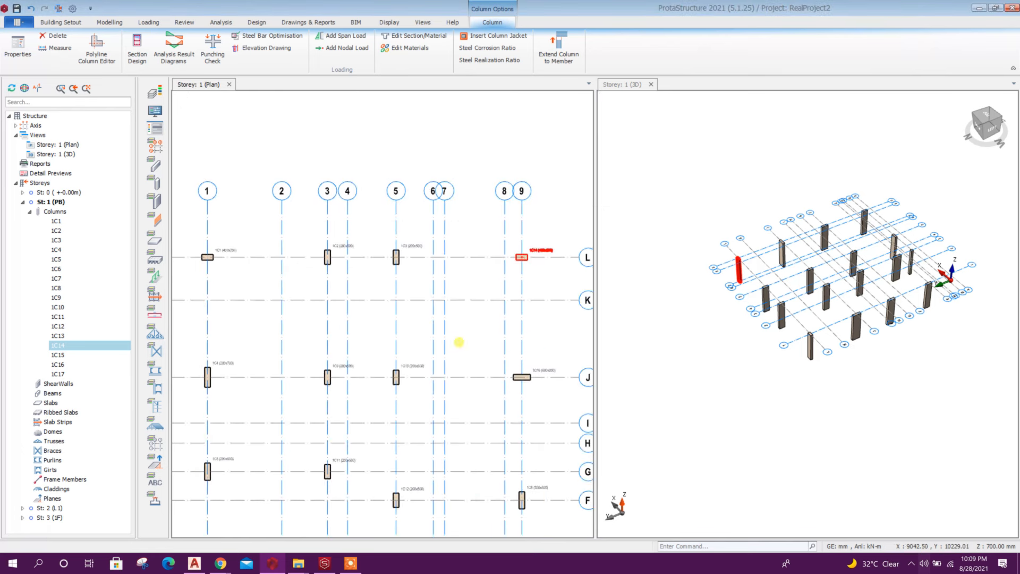
# Step: Set b2 of the column at J/5 to 700 mm
pyautogui.scroll(3, 457, 341)
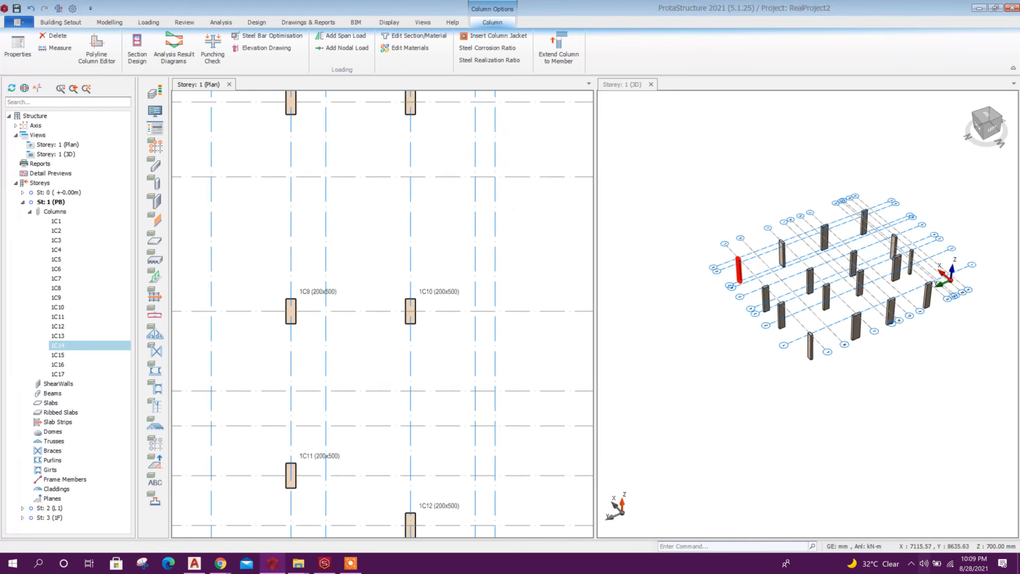
pyautogui.click(411, 311)
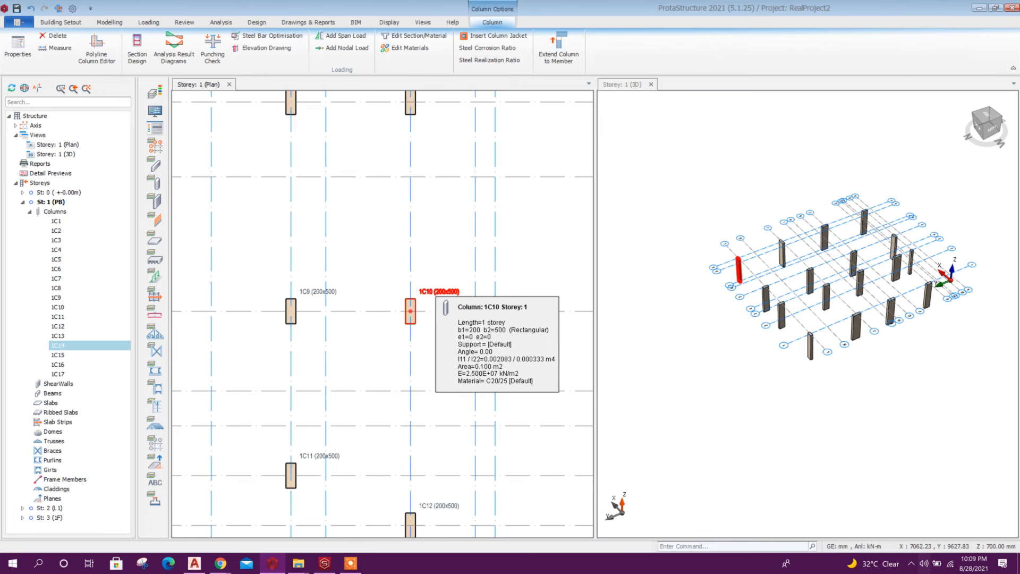
pyautogui.doubleClick(411, 311)
pyautogui.moveTo(596, 189); pyautogui.dragTo(583, 190)
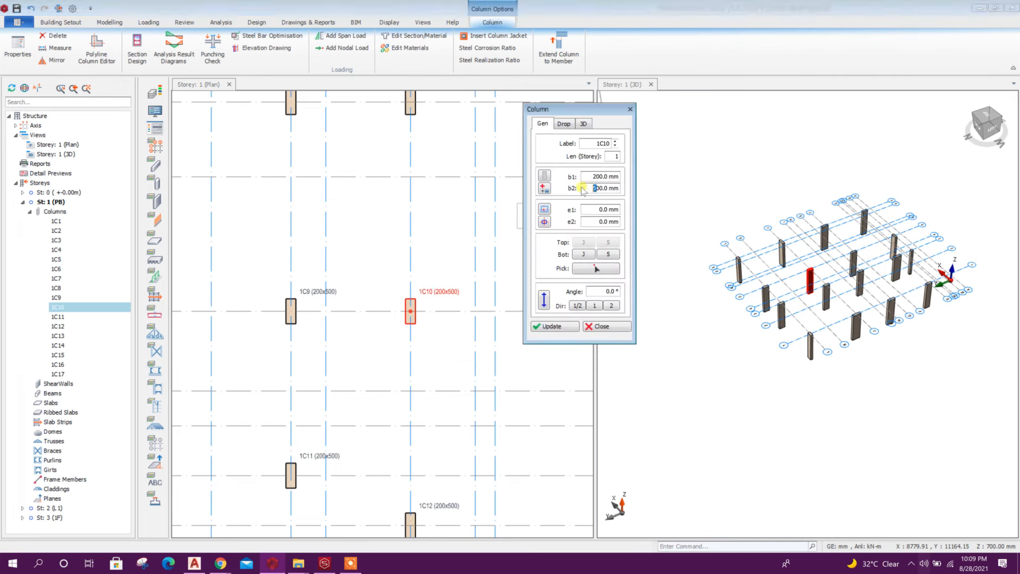
pyautogui.click(553, 327)
# Step: Set b2 of the column at J/3 to 600 mm
pyautogui.moveTo(334, 355); pyautogui.dragTo(391, 328, button='middle')
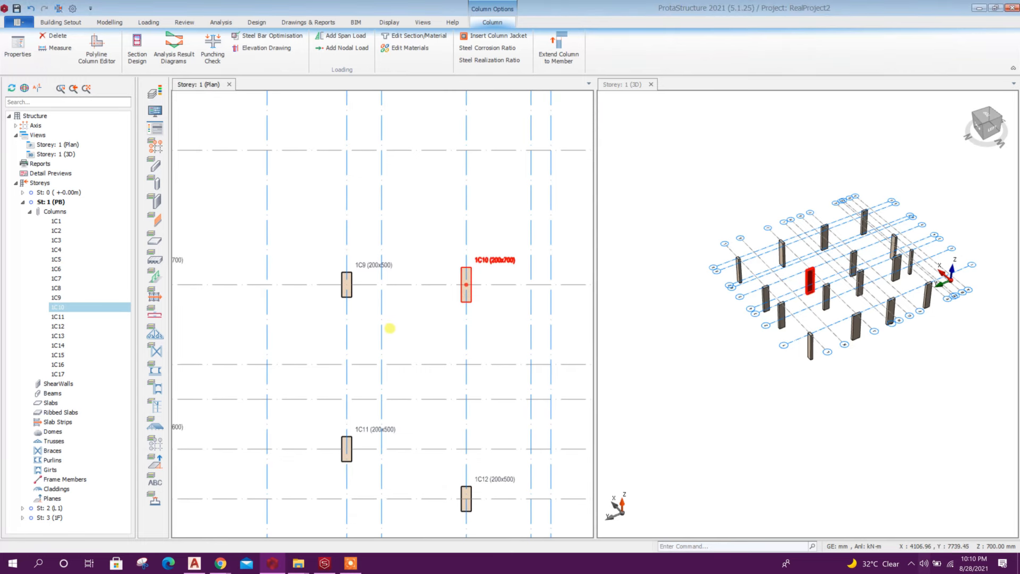
pyautogui.doubleClick(347, 287)
pyautogui.moveTo(592, 190); pyautogui.dragTo(582, 191)
pyautogui.write('6')
pyautogui.click(553, 325)
# Step: Set b2 of the column at G/3 to 700 mm
pyautogui.moveTo(461, 497); pyautogui.dragTo(445, 362, button='middle')
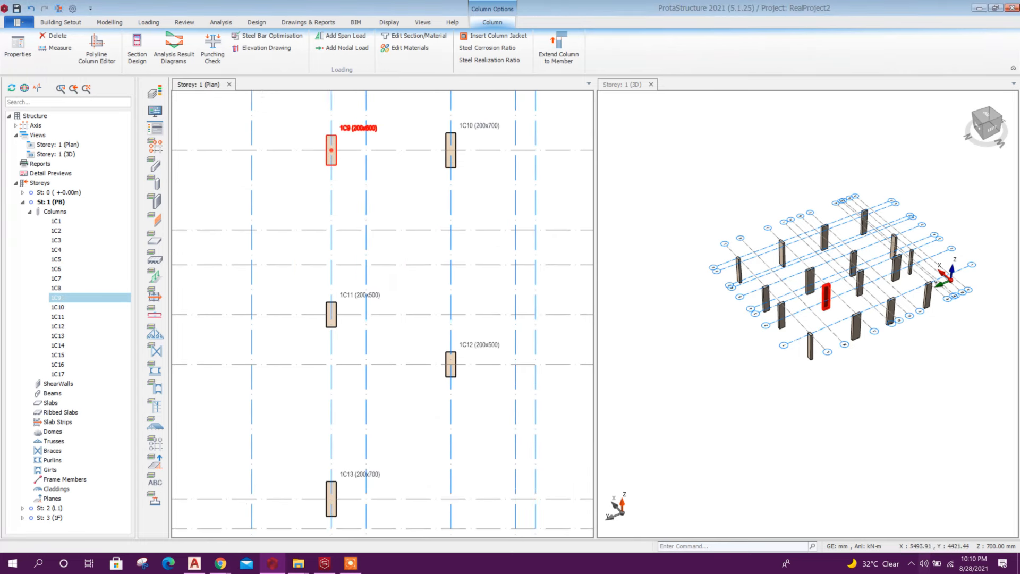
pyautogui.doubleClick(331, 316)
pyautogui.moveTo(596, 190); pyautogui.dragTo(585, 191)
pyautogui.write('7')
pyautogui.click(554, 327)
# Step: Set b2 of the column at F/5 to 700 mm
pyautogui.moveTo(467, 369); pyautogui.dragTo(427, 256, button='middle')
pyautogui.doubleClick(410, 251)
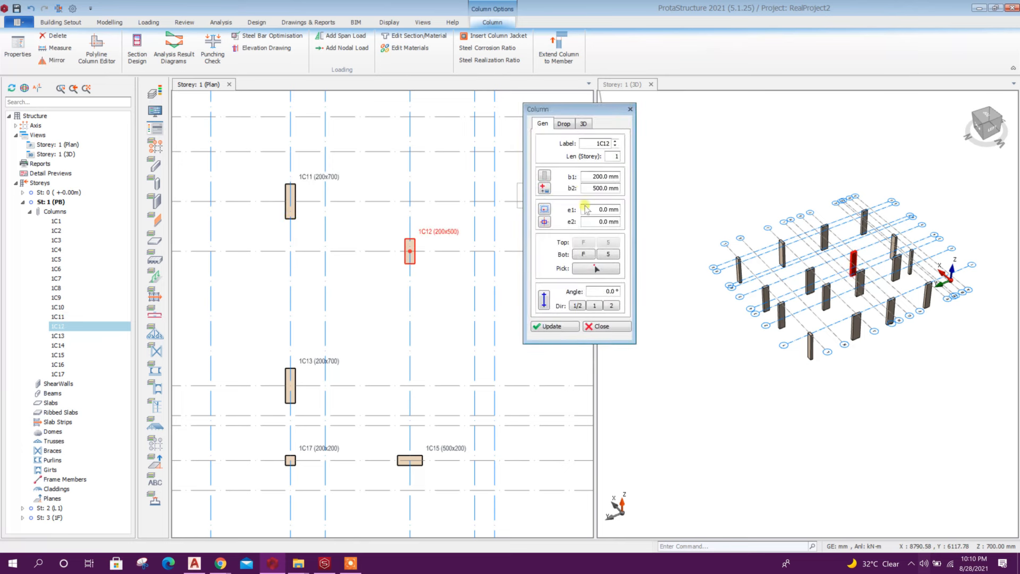
pyautogui.moveTo(596, 189); pyautogui.dragTo(582, 188)
pyautogui.write('7')
pyautogui.click(553, 326)
# Step: Switch to AutoCAD and examine the plinth beam layout and its P1 to P5 beam marks
pyautogui.scroll(-3, 480, 309)
pyautogui.moveTo(451, 316); pyautogui.dragTo(424, 338, button='middle')
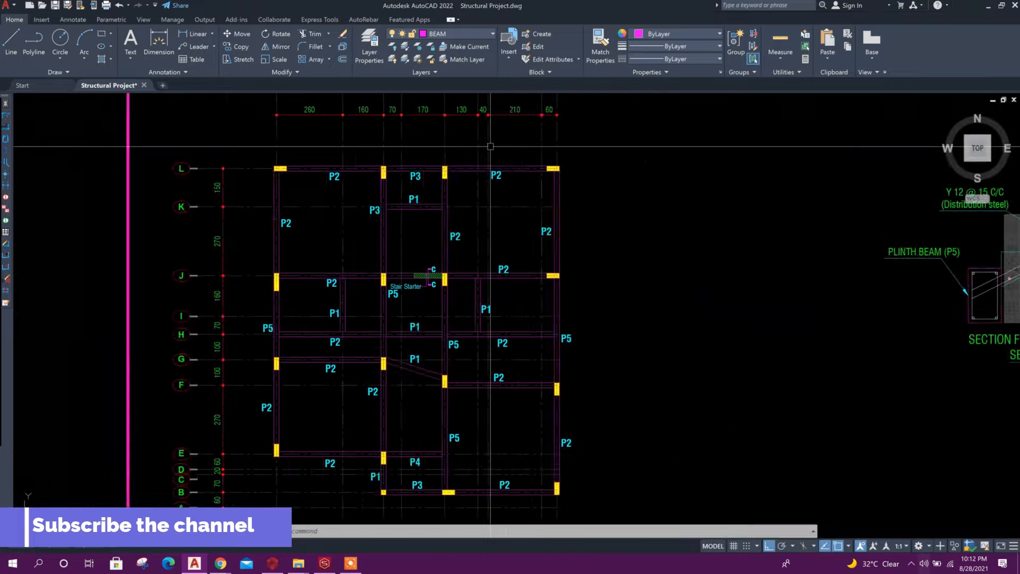
pyautogui.scroll(2, 457, 326)
pyautogui.moveTo(456, 326); pyautogui.dragTo(431, 316, button='middle')
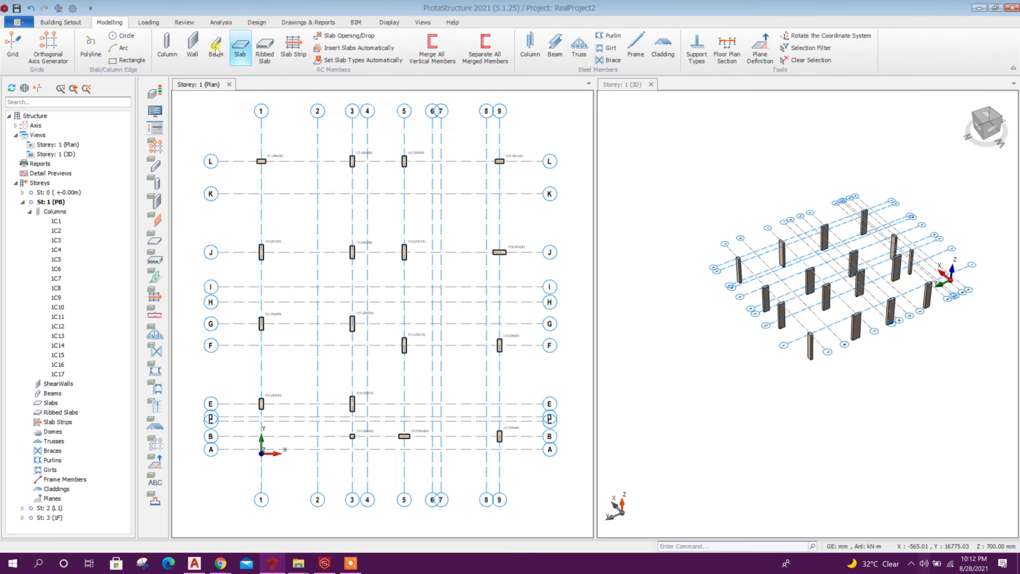
# Step: In ProtaStructure, place 200 x 400 mm beams along axis L through the columns at axes 1, 3, 5 and 9
pyautogui.click(216, 49)
pyautogui.moveTo(532, 111); pyautogui.dragTo(519, 103)
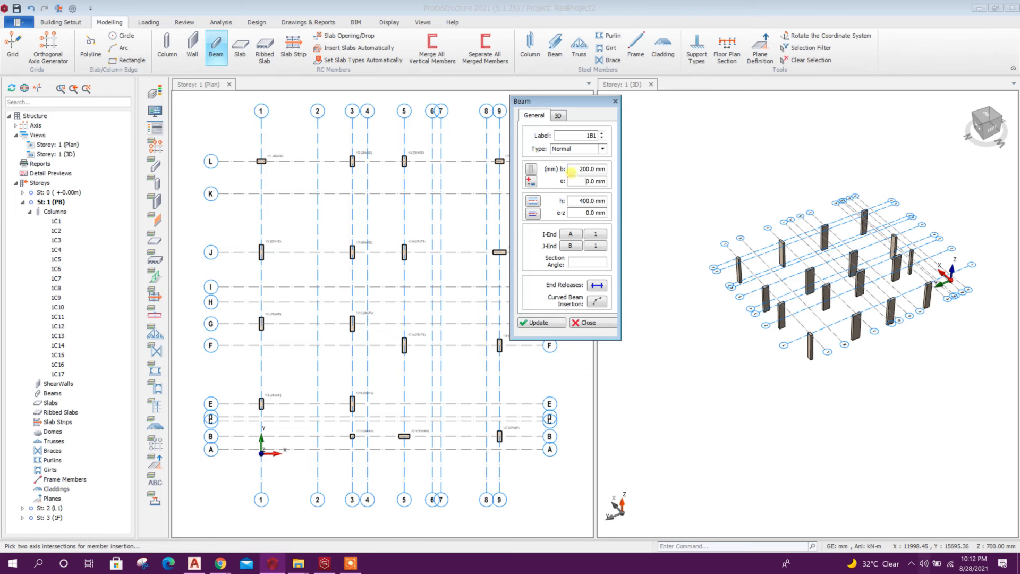
pyautogui.click(261, 161)
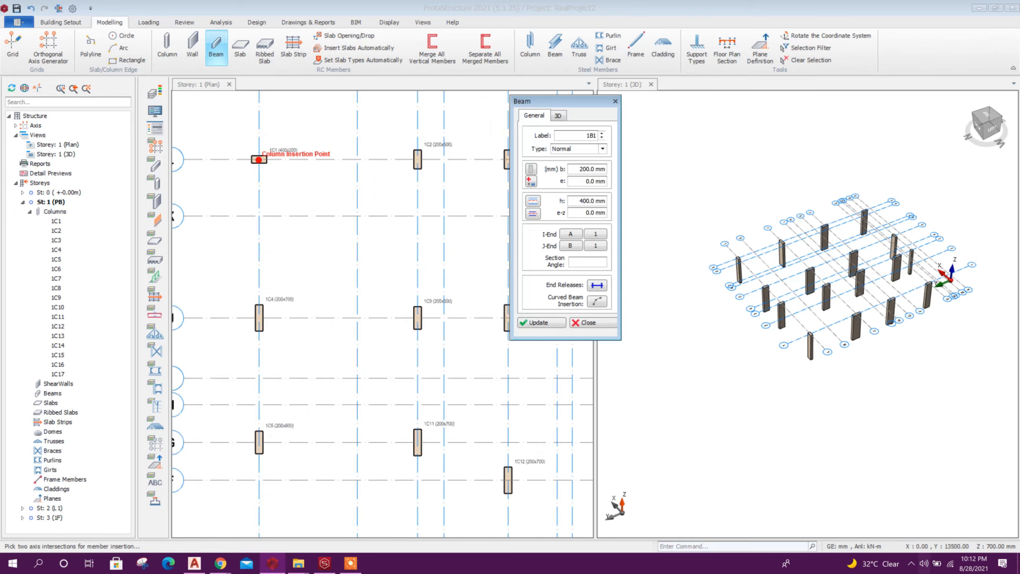
pyautogui.scroll(3, 261, 161)
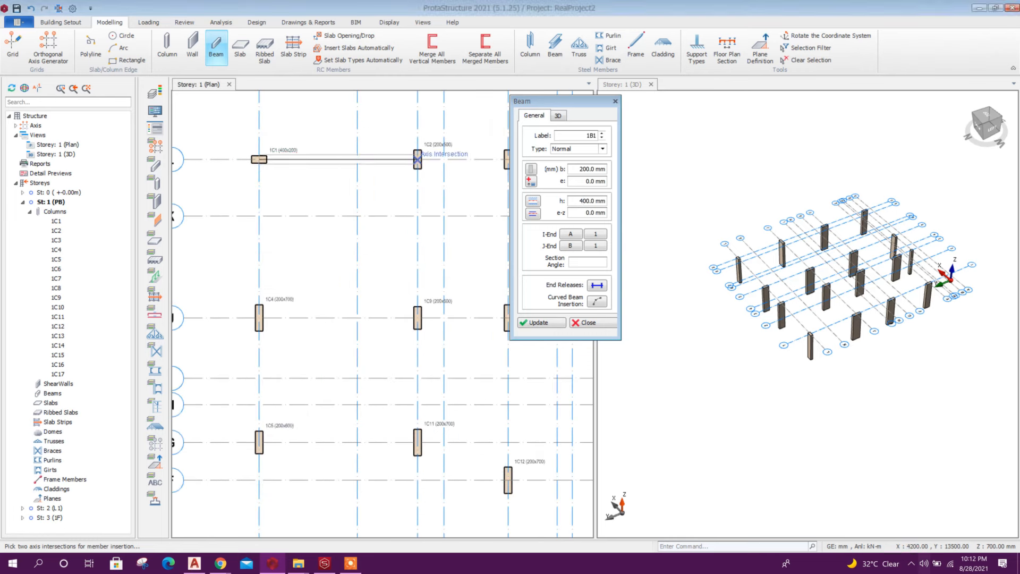
pyautogui.click(419, 159)
pyautogui.scroll(-3, 255, 234)
pyautogui.click(357, 203)
pyautogui.click(452, 202)
# Step: Continue the perimeter beams down axis 9 from L to B and along axis B from 9 to 3
pyautogui.click(452, 294)
pyautogui.click(452, 386)
pyautogui.click(452, 478)
pyautogui.click(356, 477)
pyautogui.click(304, 478)
# Step: Close the beam perimeter from B/3 to E/3, along axis E to axis 1, and up axis 1 to L
pyautogui.click(305, 445)
pyautogui.click(214, 444)
pyautogui.click(214, 364)
pyautogui.click(213, 293)
pyautogui.click(213, 202)
# Step: Place beams along axis J from 1 to 9, and from G/1 through G/3 and F/5 to F/9
pyautogui.click(213, 294)
pyautogui.click(305, 293)
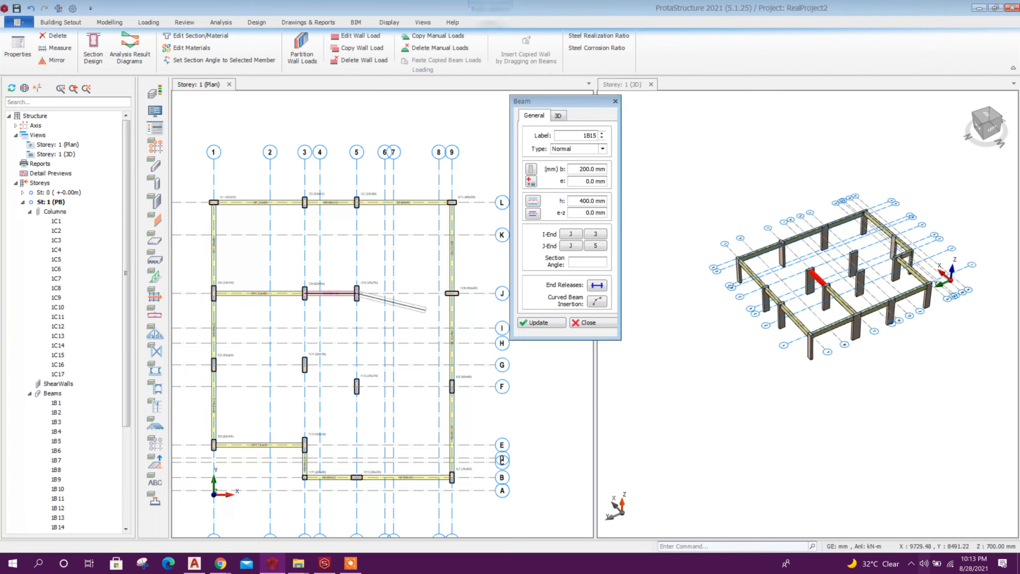
pyautogui.click(357, 294)
pyautogui.click(214, 365)
pyautogui.click(305, 364)
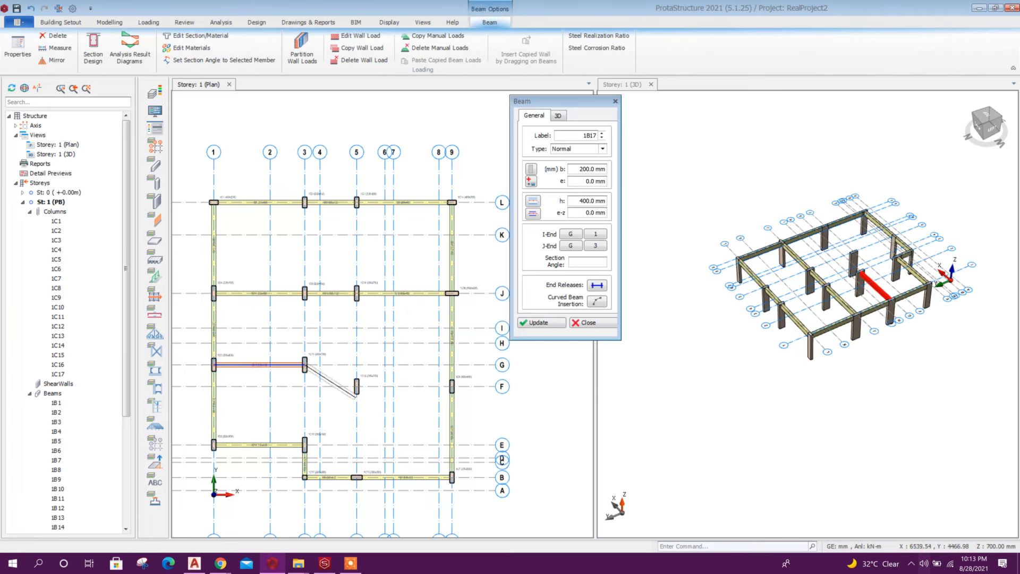
pyautogui.click(357, 386)
pyautogui.click(452, 386)
# Step: Place beams along axis 3 from E to L and along axis 5 from B to L
pyautogui.click(304, 445)
pyautogui.click(304, 365)
pyautogui.click(305, 293)
pyautogui.click(305, 203)
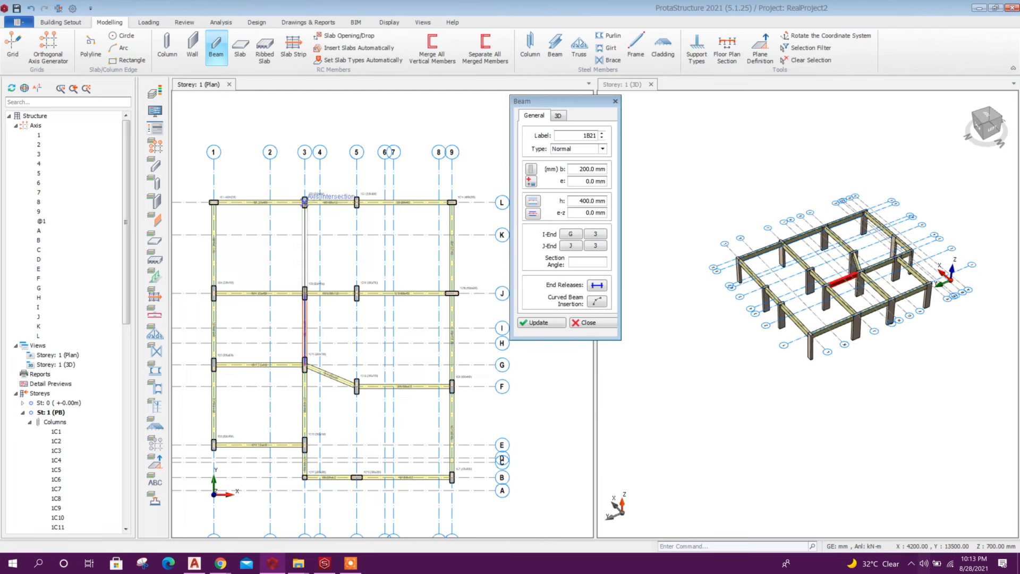
pyautogui.click(357, 478)
pyautogui.click(357, 386)
pyautogui.click(357, 293)
pyautogui.click(357, 203)
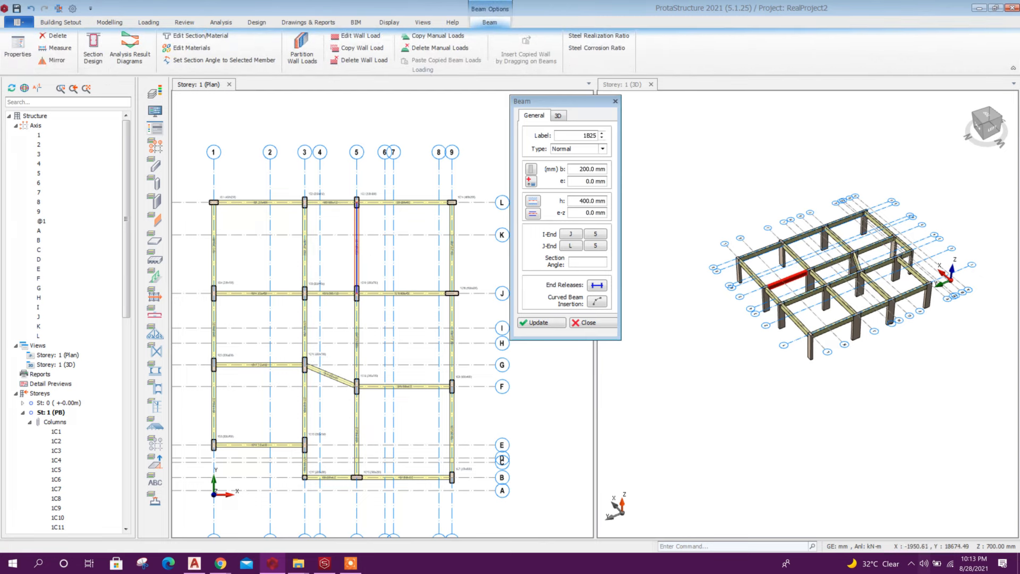
# Step: Place beams along axis H from axis 1 through 3 and 5 to axis 9
pyautogui.click(214, 343)
pyautogui.click(305, 343)
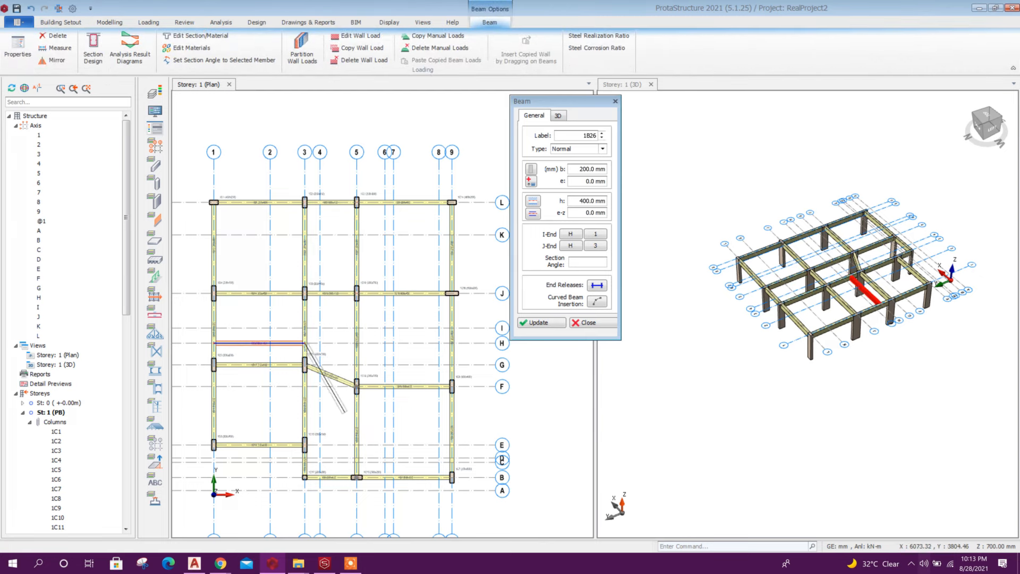
pyautogui.click(357, 343)
pyautogui.scroll(2, 305, 346)
pyautogui.click(357, 343)
pyautogui.scroll(-3, 357, 343)
pyautogui.click(452, 343)
# Step: Place secondary beams on axes 2 and 6 between axes H and J
pyautogui.click(280, 348)
pyautogui.click(279, 299)
pyautogui.scroll(1, 393, 308)
pyautogui.click(392, 385)
# Step: Place beams between axes 3 and 5 on axes K and E, and end beam insertion
pyautogui.moveTo(392, 385); pyautogui.dragTo(383, 245, button='middle')
pyautogui.click(286, 244)
pyautogui.click(355, 244)
pyautogui.scroll(-1, 407, 393)
pyautogui.scroll(1, 407, 393)
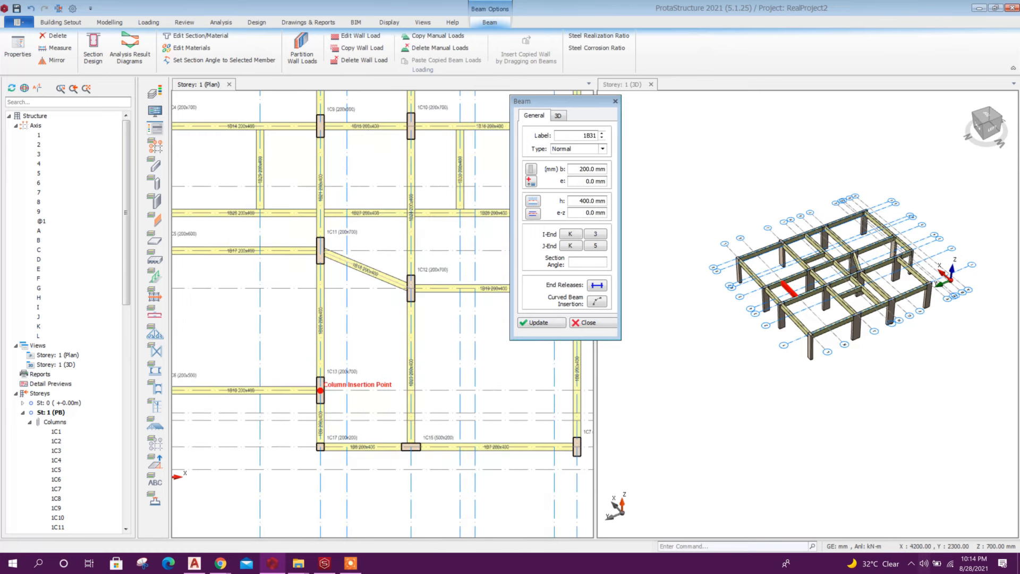
pyautogui.click(321, 390)
pyautogui.click(397, 386)
pyautogui.scroll(-1, 397, 385)
pyautogui.moveTo(397, 382); pyautogui.dragTo(391, 402, button='middle')
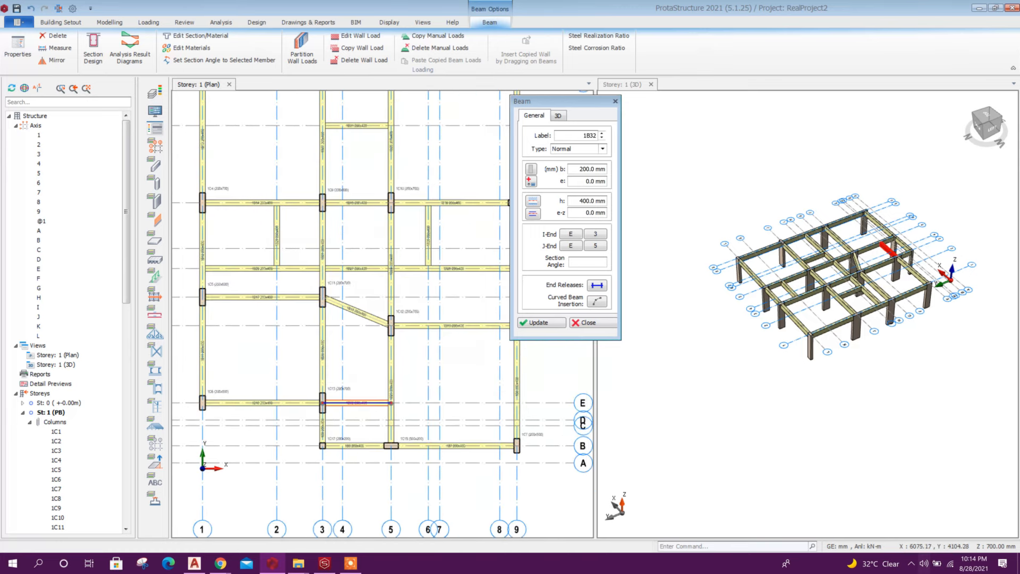
pyautogui.click(583, 323)
# Step: Set the depth h of the beam on axis 9 between F and J to 600 mm
pyautogui.scroll(-1, 404, 319)
pyautogui.scroll(1, 404, 319)
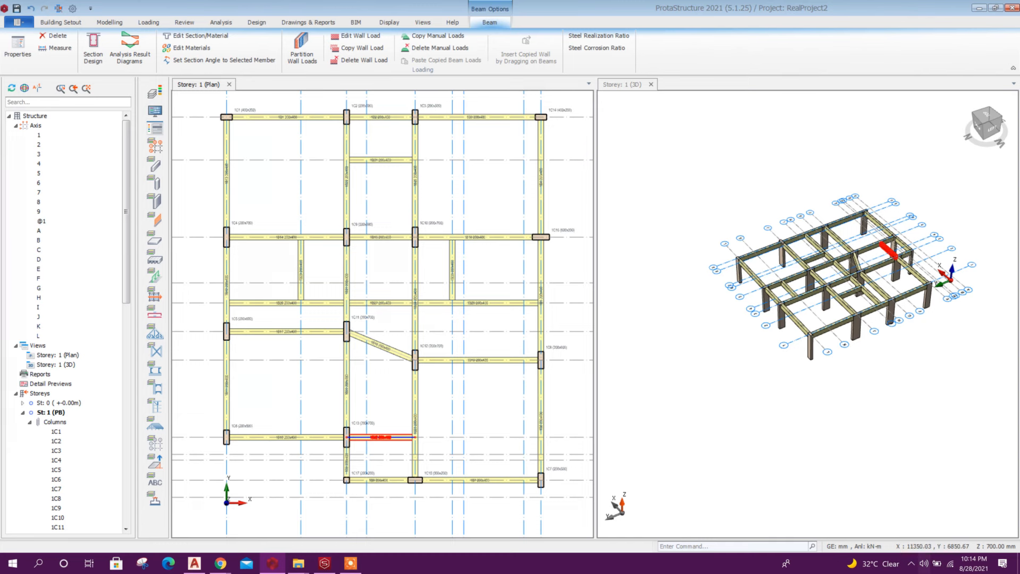
pyautogui.scroll(2, 542, 282)
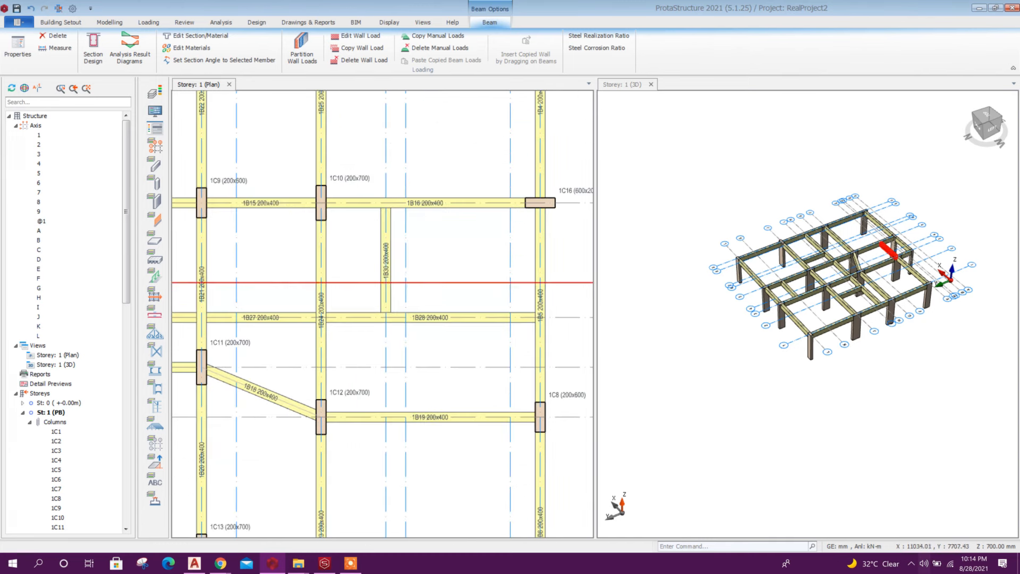
pyautogui.rightClick(544, 155)
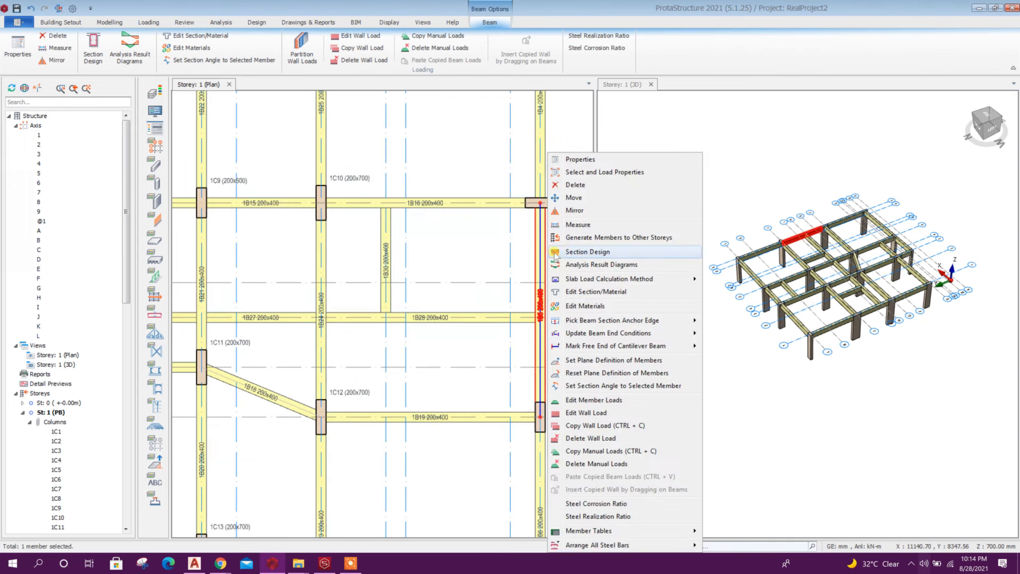
pyautogui.click(578, 160)
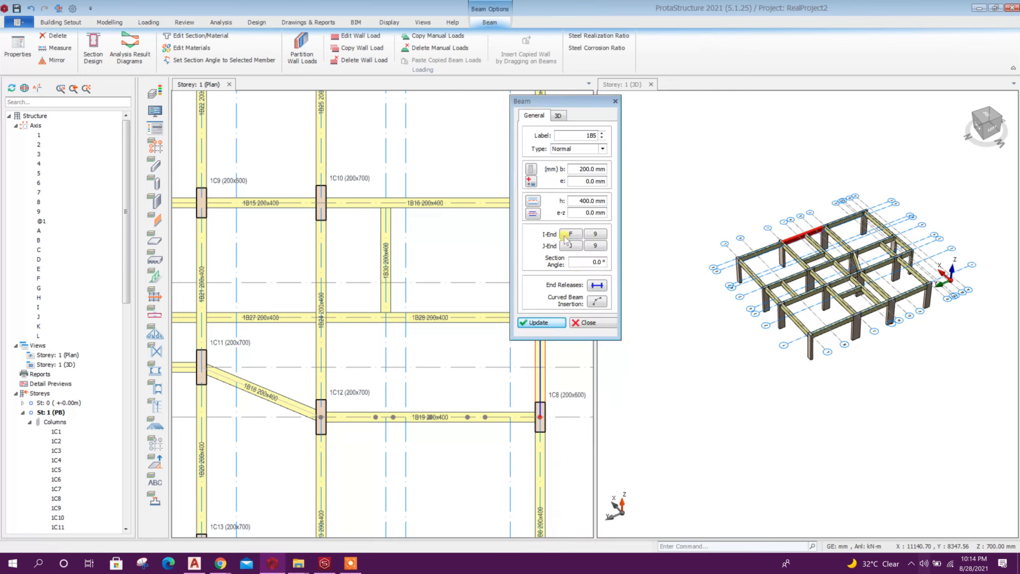
pyautogui.click(580, 201)
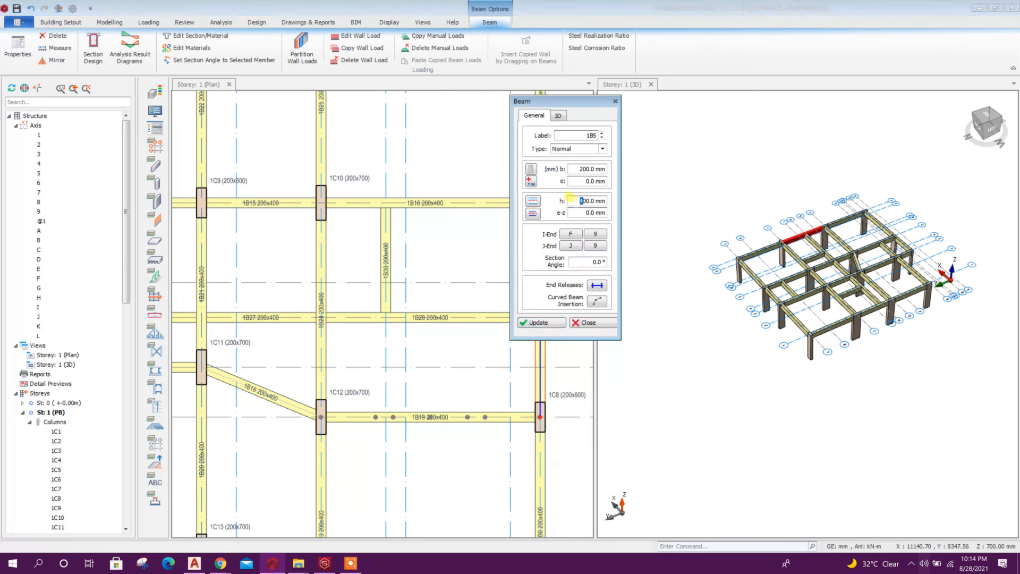
pyautogui.click(540, 323)
# Step: Set the depth h of the beam on axis 5 between F and J to 600 mm
pyautogui.scroll(-2, 354, 340)
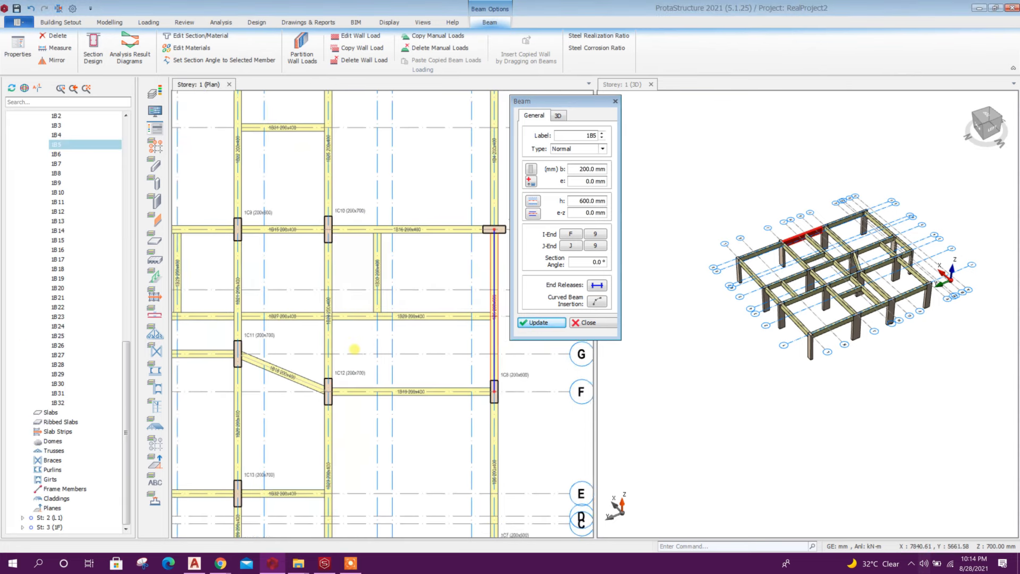
pyautogui.moveTo(354, 350); pyautogui.dragTo(428, 366, button='middle')
pyautogui.click(403, 285)
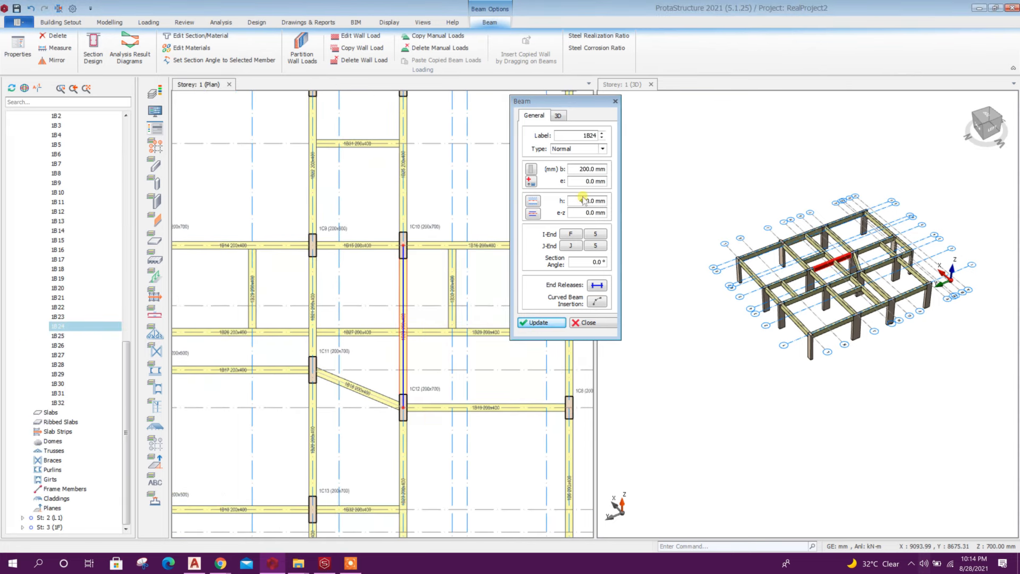
pyautogui.click(581, 200)
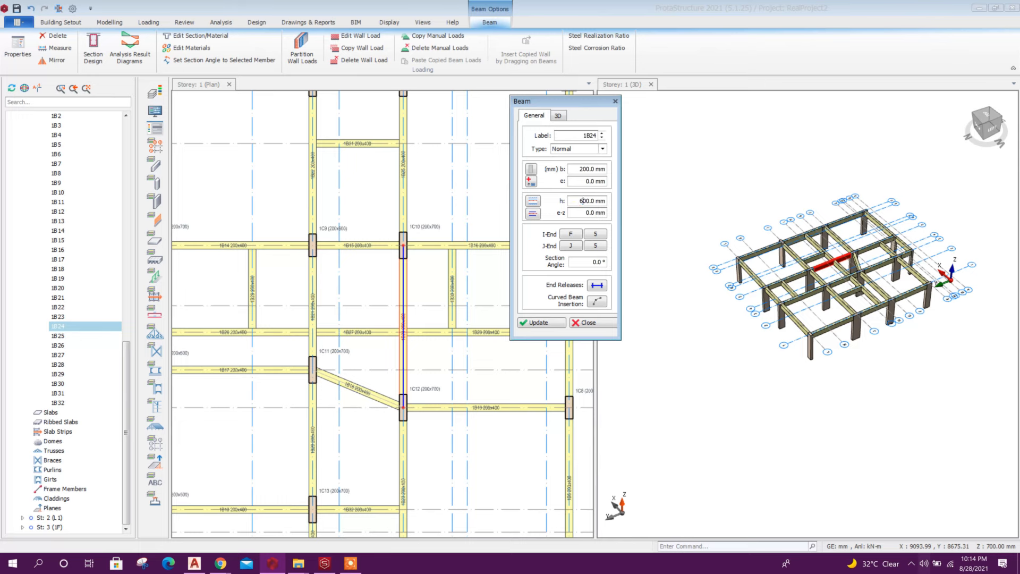
pyautogui.click(538, 323)
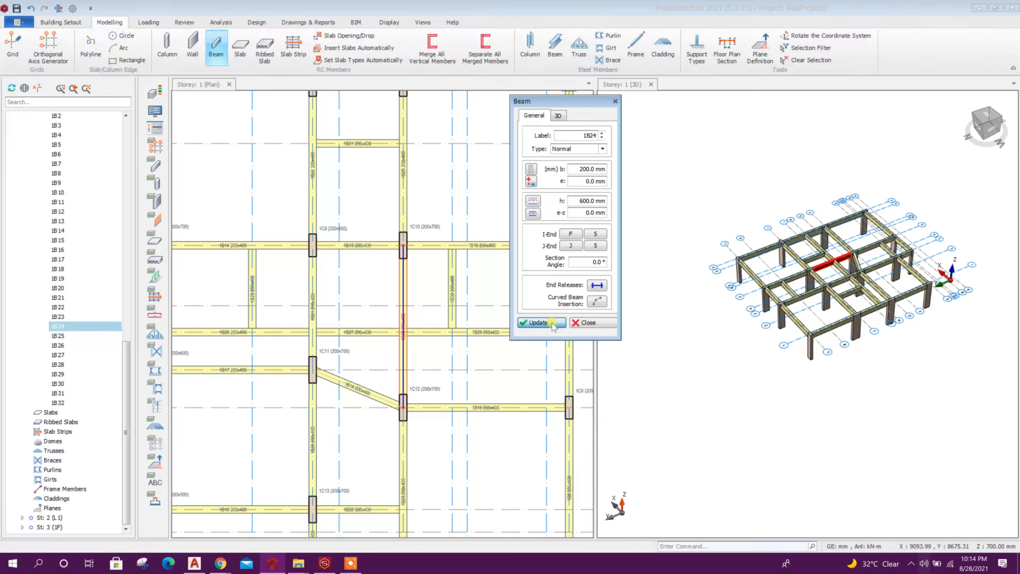
pyautogui.click(584, 323)
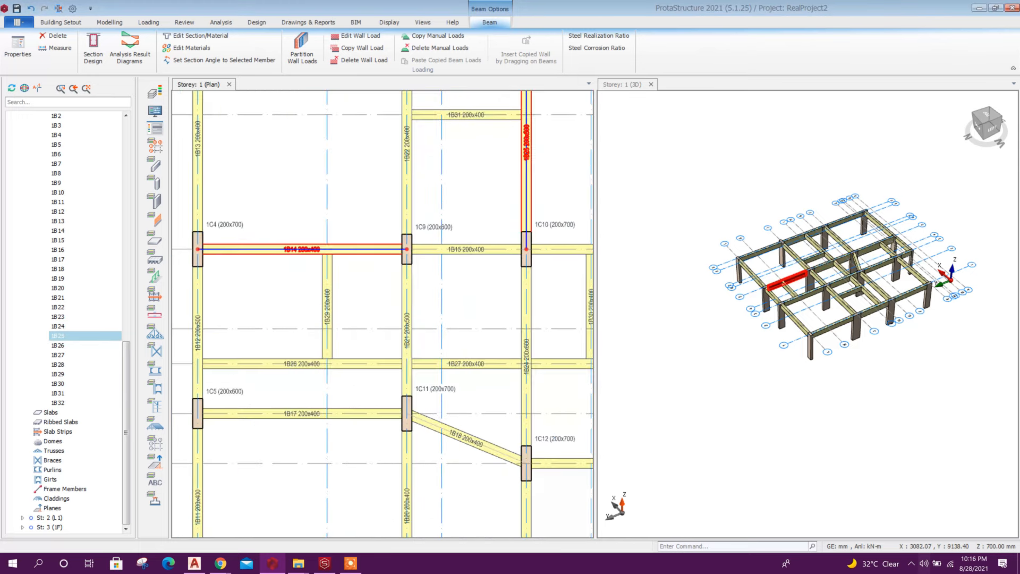
# Step: Set the depth h of the three beams on axis J between axes 1 and 9 to 500 mm
pyautogui.click(340, 249)
pyautogui.moveTo(511, 313); pyautogui.dragTo(481, 324, button='middle')
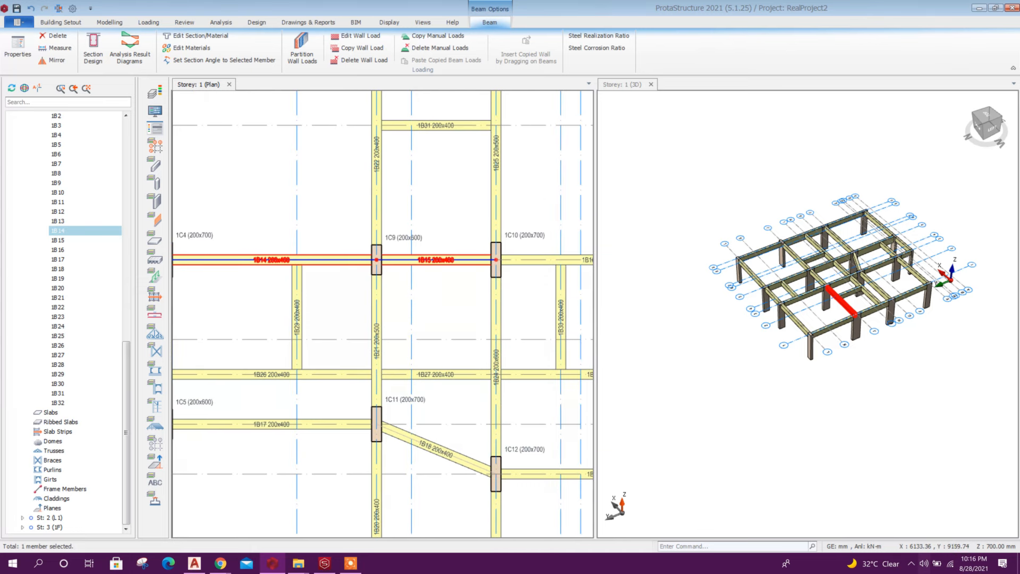
pyautogui.keyDown('ctrl'); pyautogui.click(472, 260); pyautogui.keyUp('ctrl')
pyautogui.moveTo(504, 283); pyautogui.dragTo(460, 301, button='middle')
pyautogui.keyDown('ctrl'); pyautogui.click(481, 277); pyautogui.keyUp('ctrl')
pyautogui.rightClick(481, 278)
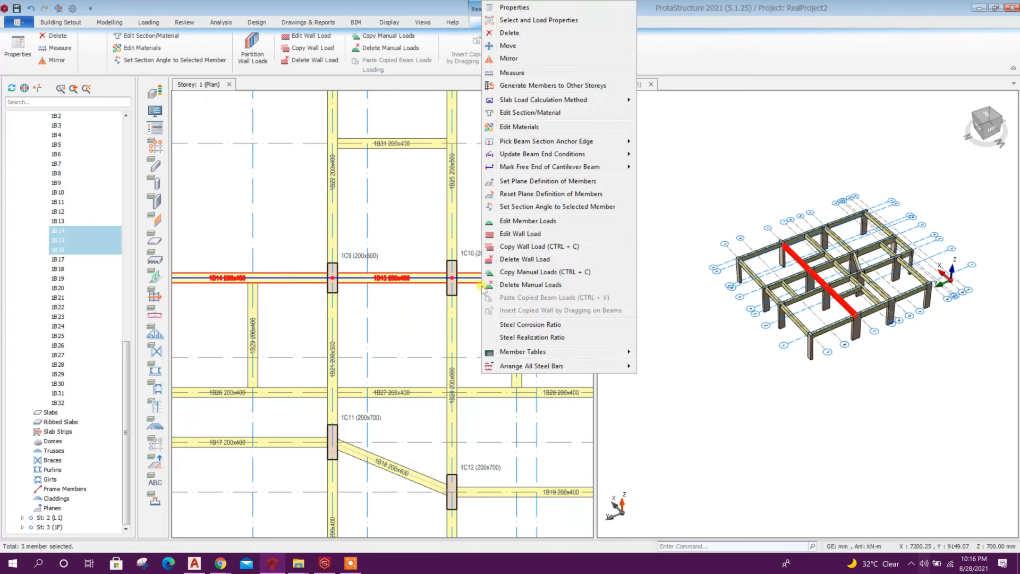
pyautogui.click(552, 8)
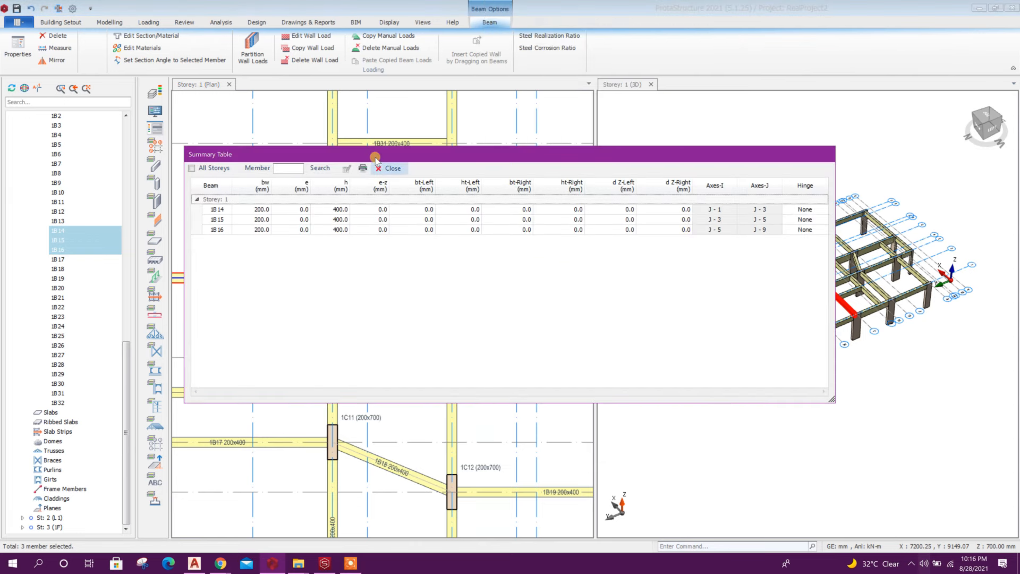
pyautogui.moveTo(371, 158); pyautogui.dragTo(518, 148)
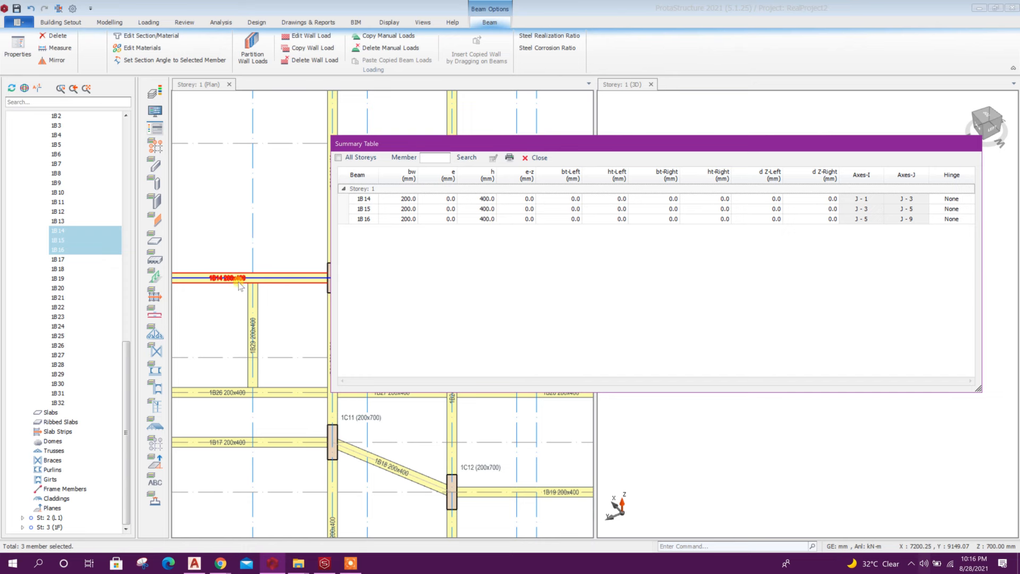
pyautogui.click(488, 200)
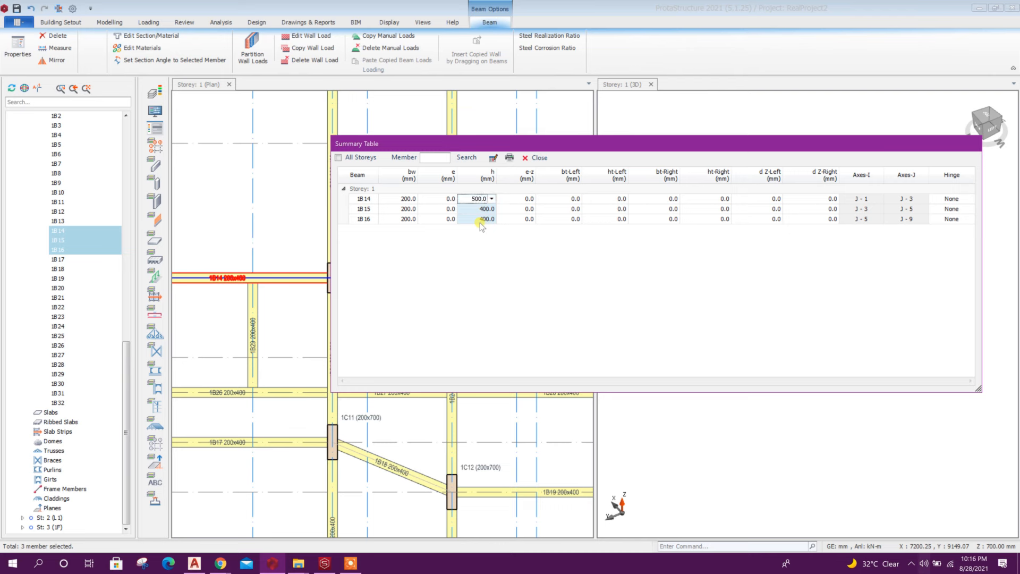
pyautogui.press('Return')
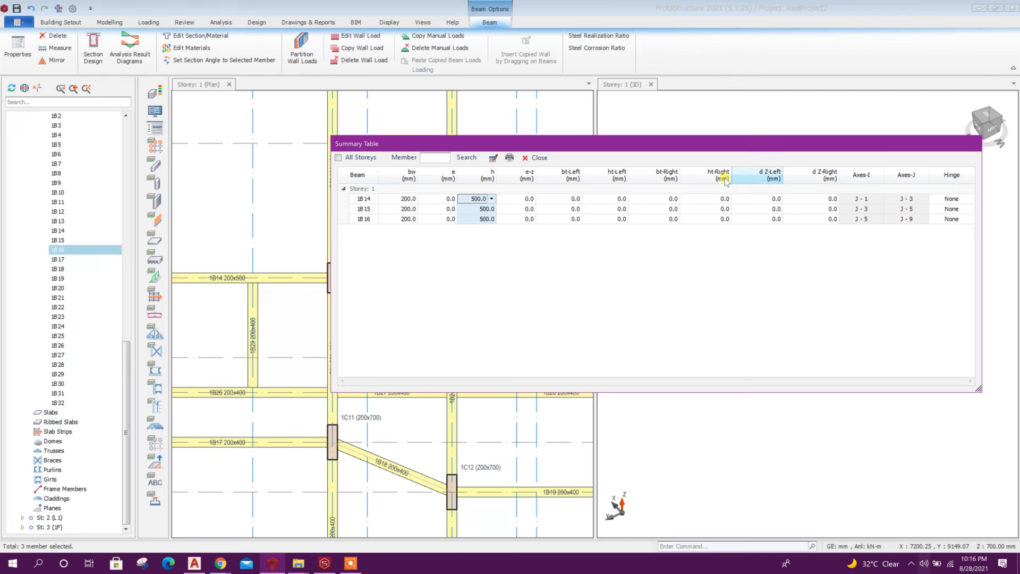
pyautogui.click(533, 158)
# Step: Check the section labels of the beams along axis J in the plan and clear the selection
pyautogui.scroll(4, 406, 296)
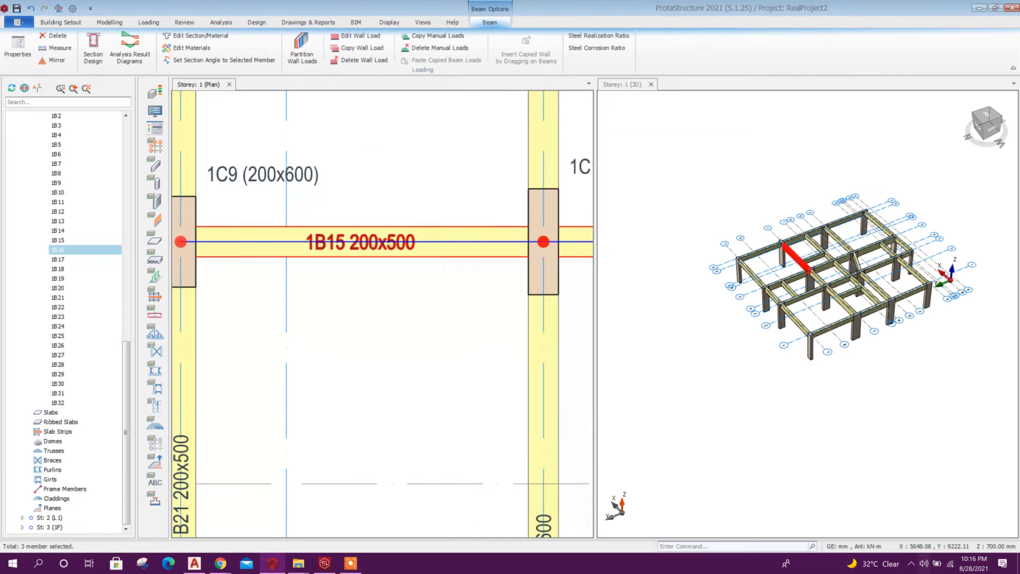
pyautogui.scroll(-3, 406, 287)
pyautogui.moveTo(333, 328); pyautogui.dragTo(430, 336, button='middle')
pyautogui.scroll(2, 330, 291)
pyautogui.scroll(-3, 292, 275)
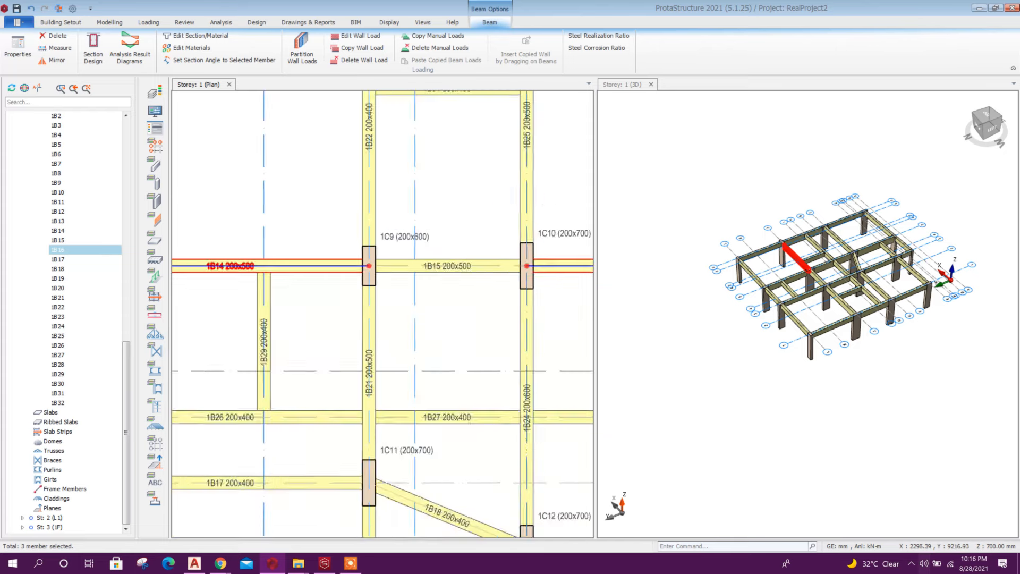
pyautogui.scroll(3, 514, 264)
pyautogui.scroll(-4, 514, 263)
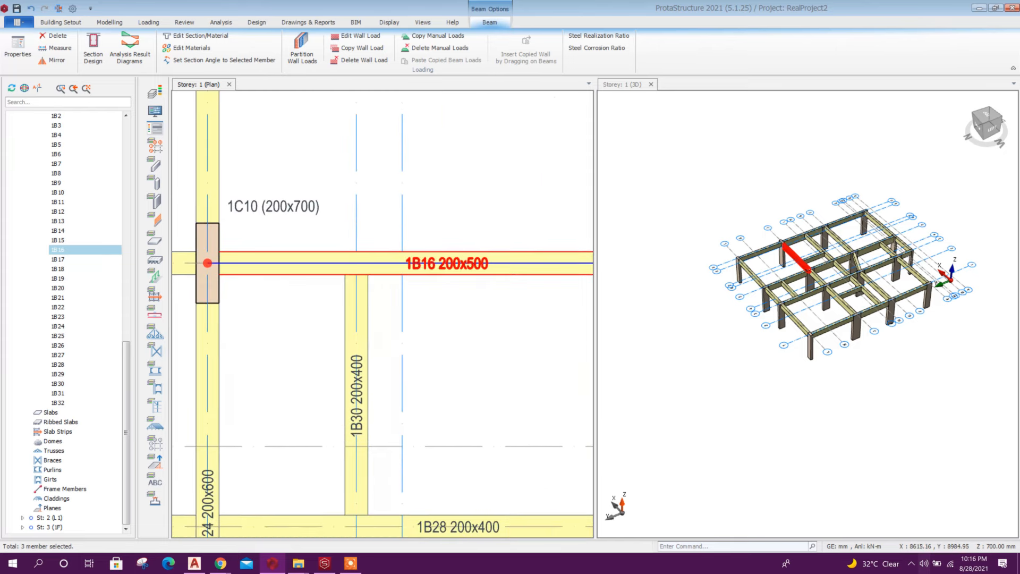
pyautogui.press('Escape')
# Step: Shift the column at axes 1 and L toward axis 2 until its outer face is flush with the axis 1 beam
pyautogui.scroll(-2, 425, 337)
pyautogui.moveTo(246, 135); pyautogui.dragTo(303, 192, button='middle')
pyautogui.scroll(2, 304, 192)
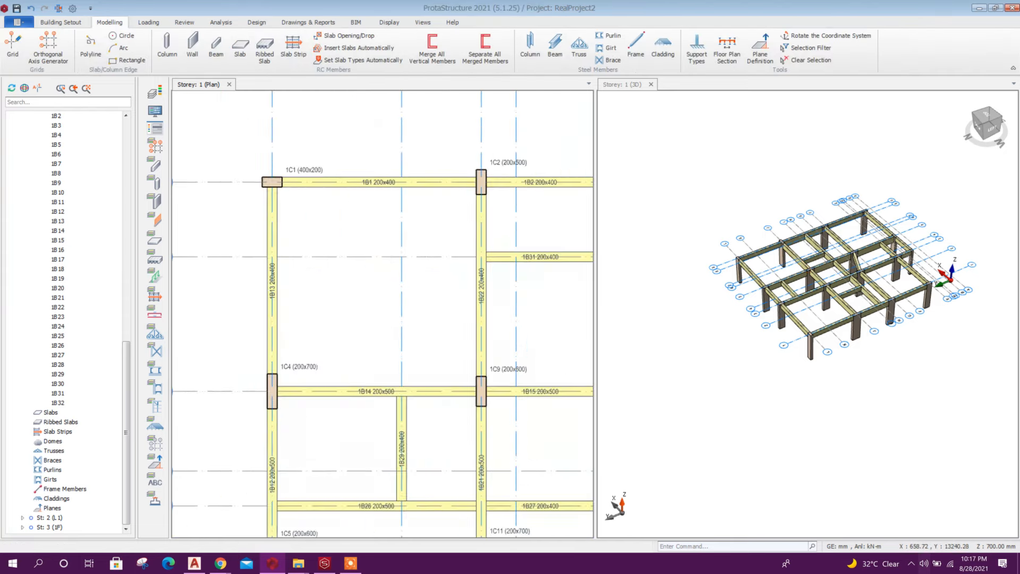
pyautogui.scroll(-2, 303, 193)
pyautogui.scroll(5, 294, 196)
pyautogui.scroll(-4, 255, 195)
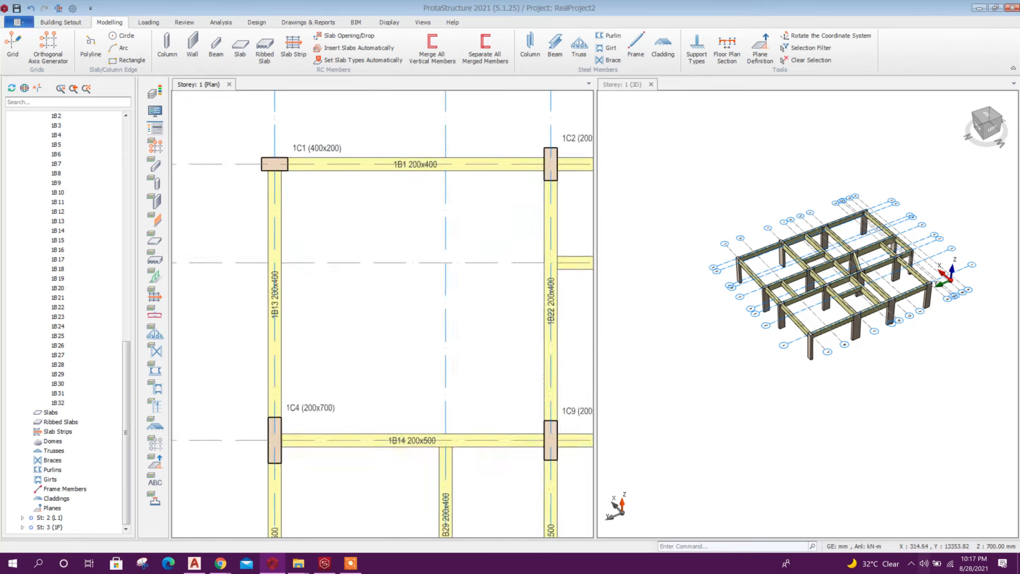
pyautogui.scroll(5, 255, 195)
pyautogui.scroll(-3, 250, 200)
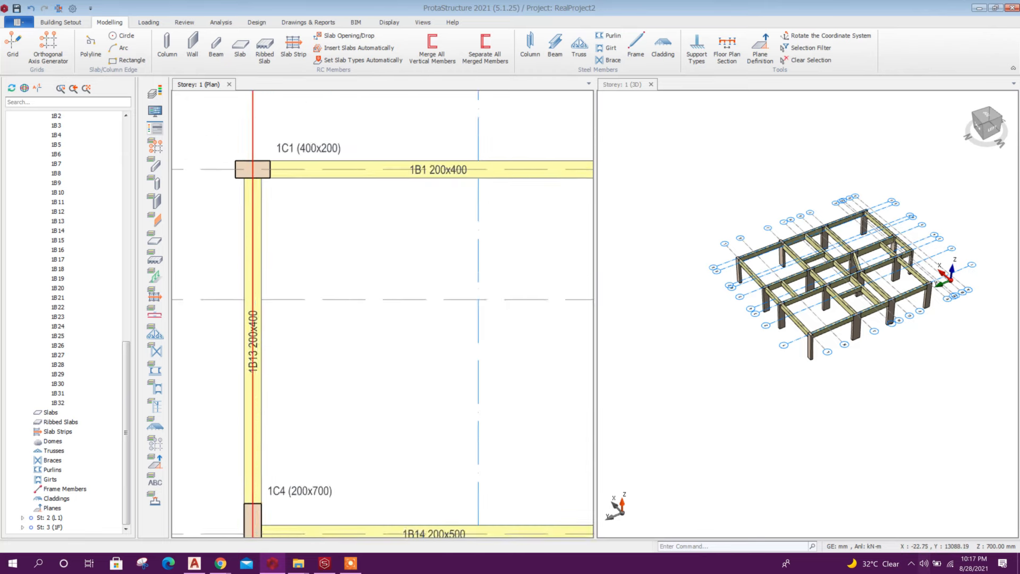
pyautogui.moveTo(253, 388); pyautogui.dragTo(256, 308, button='middle')
pyautogui.scroll(-1, 257, 308)
pyautogui.scroll(-2, 260, 298)
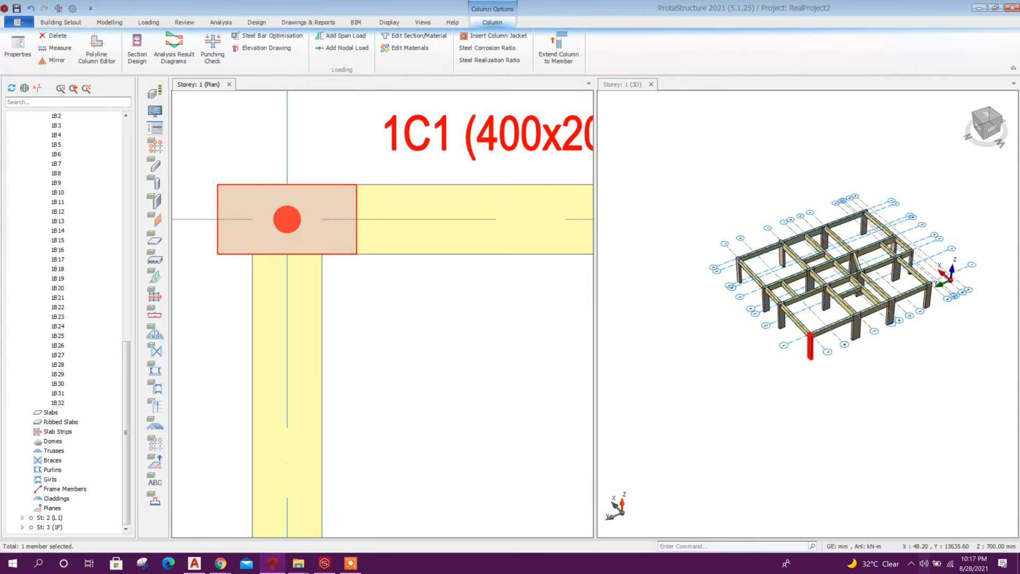
pyautogui.hotkey('ctrl', 'Right')
pyautogui.hotkey('ctrl', 'Right')
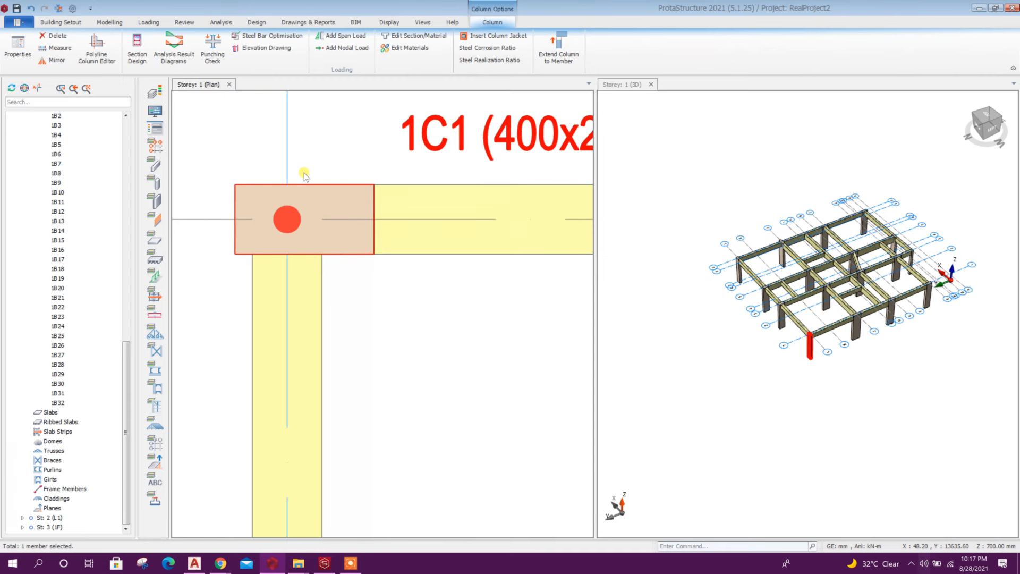
pyautogui.hotkey('ctrl', 'Right')
pyautogui.hotkey('ctrl', 'Right')
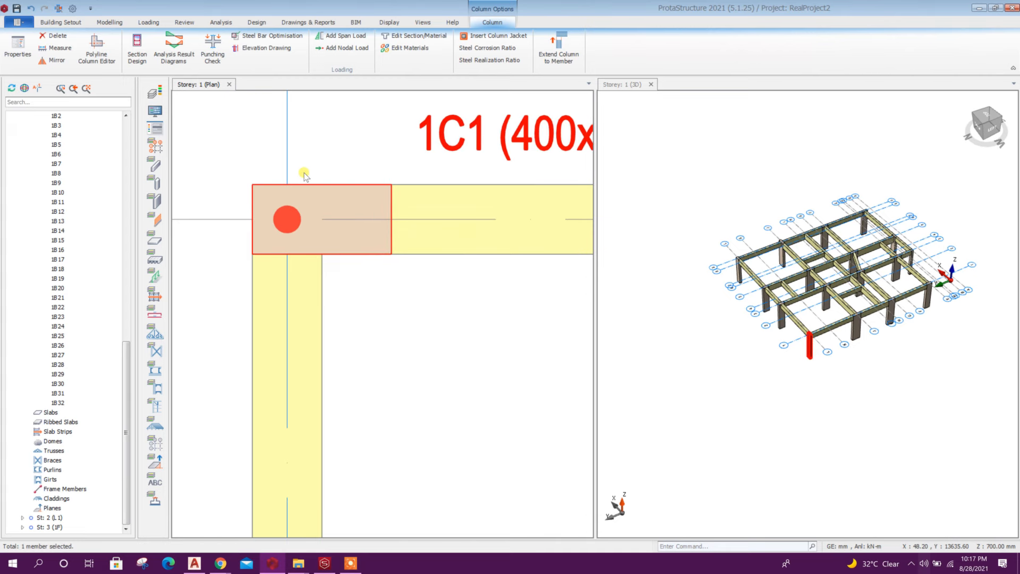
pyautogui.scroll(-8, 303, 266)
pyautogui.press('Escape')
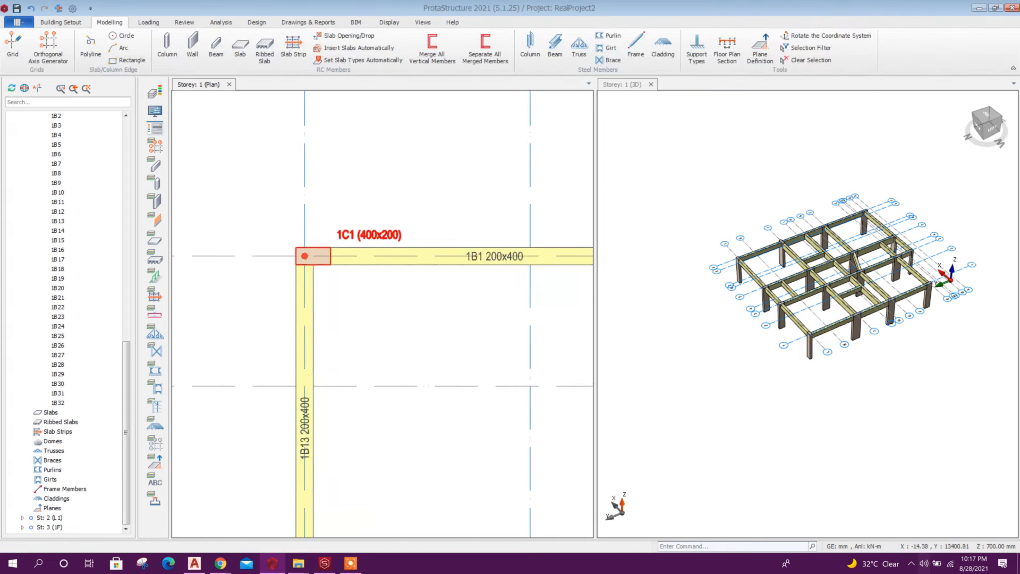
# Step: Switch to the AutoCAD structural drawing and examine how the column at axes 1 and J sits relative to its beams
pyautogui.moveTo(319, 423); pyautogui.dragTo(338, 331, button='middle')
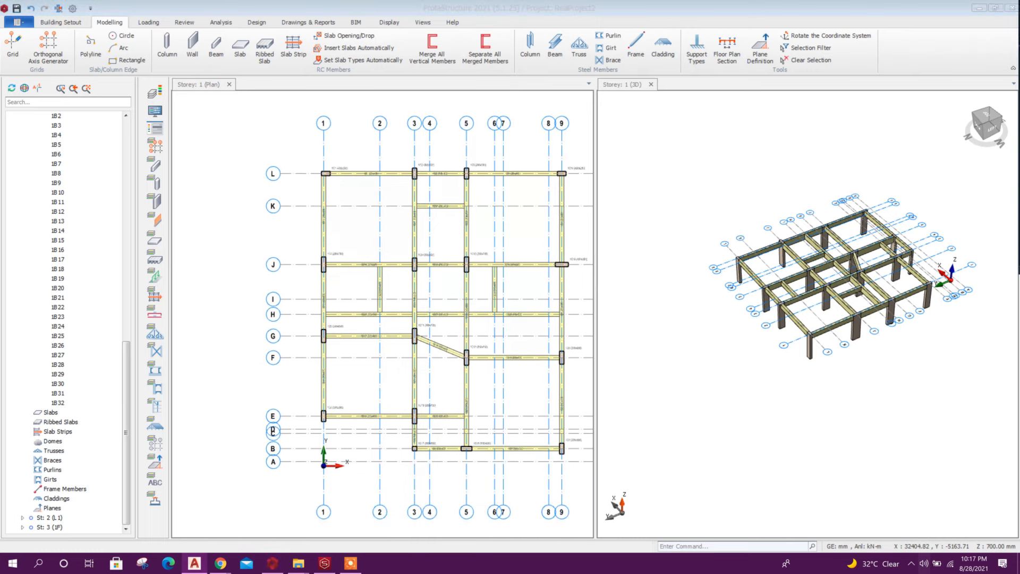
pyautogui.moveTo(1019, 16); pyautogui.dragTo(640, 77)
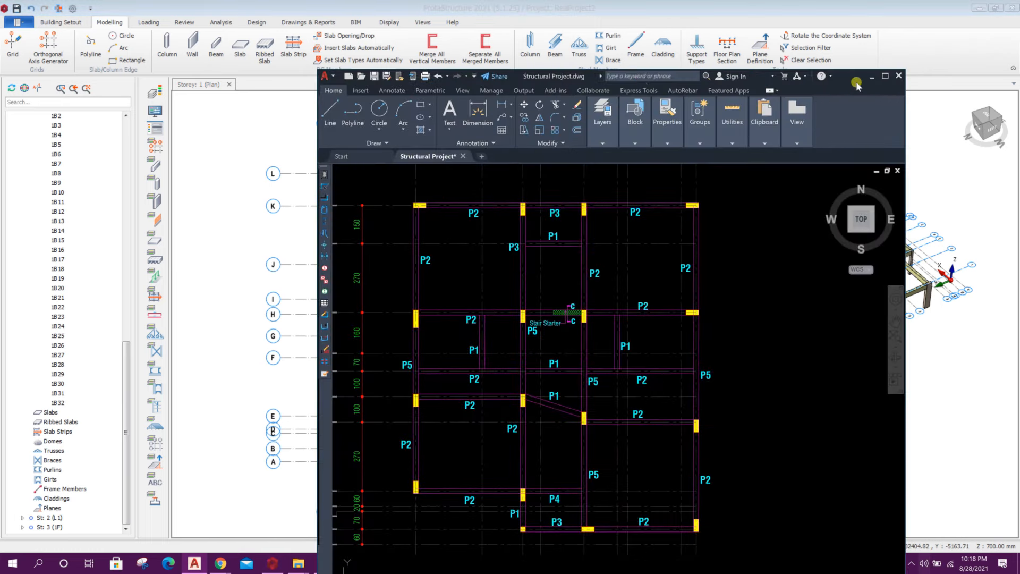
pyautogui.click(885, 78)
pyautogui.scroll(5, 295, 254)
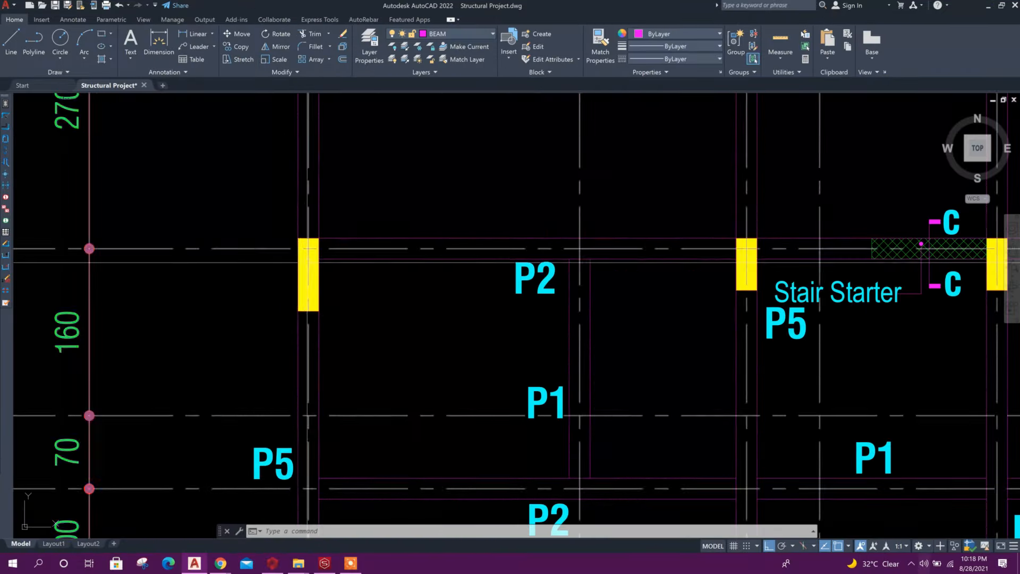
pyautogui.scroll(-5, 293, 245)
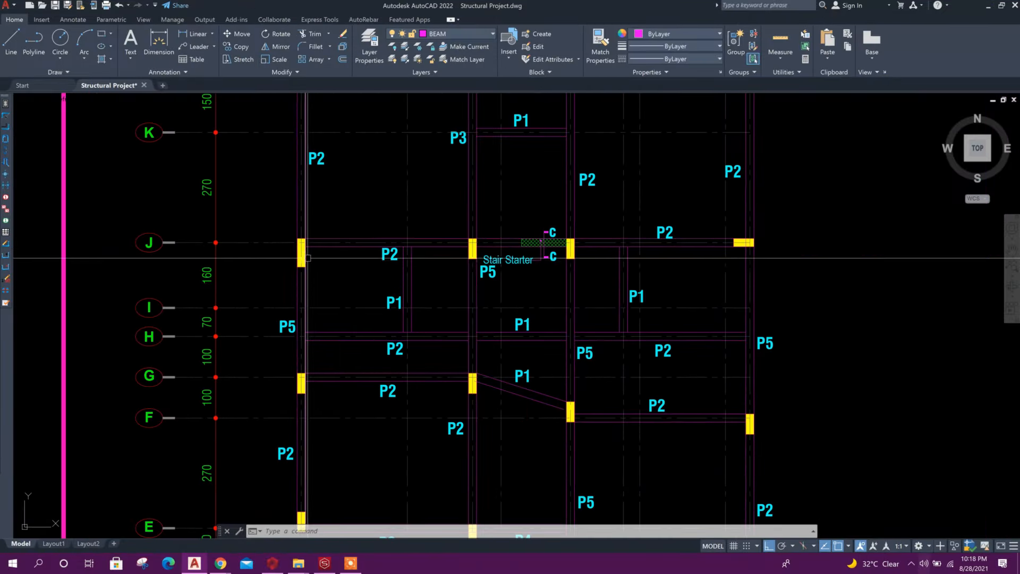
pyautogui.scroll(5, 291, 229)
pyautogui.scroll(2, 292, 228)
pyautogui.scroll(-5, 329, 244)
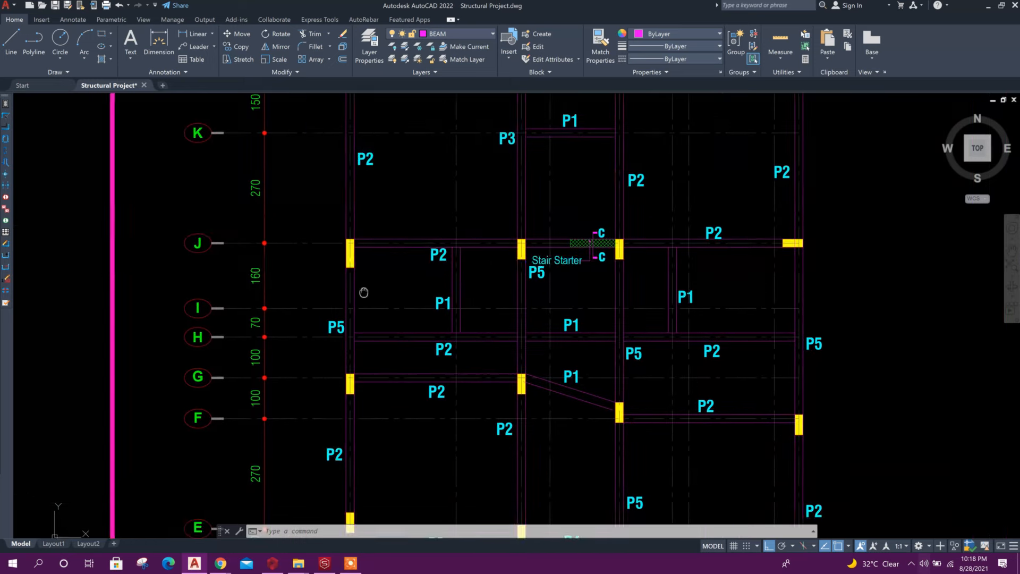
pyautogui.scroll(6, 363, 260)
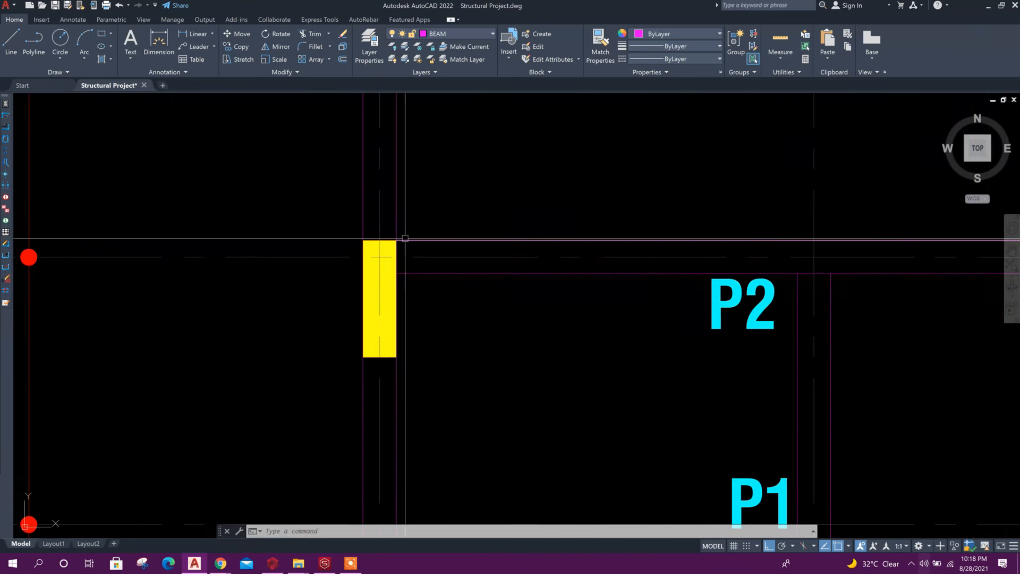
pyautogui.scroll(2, 409, 242)
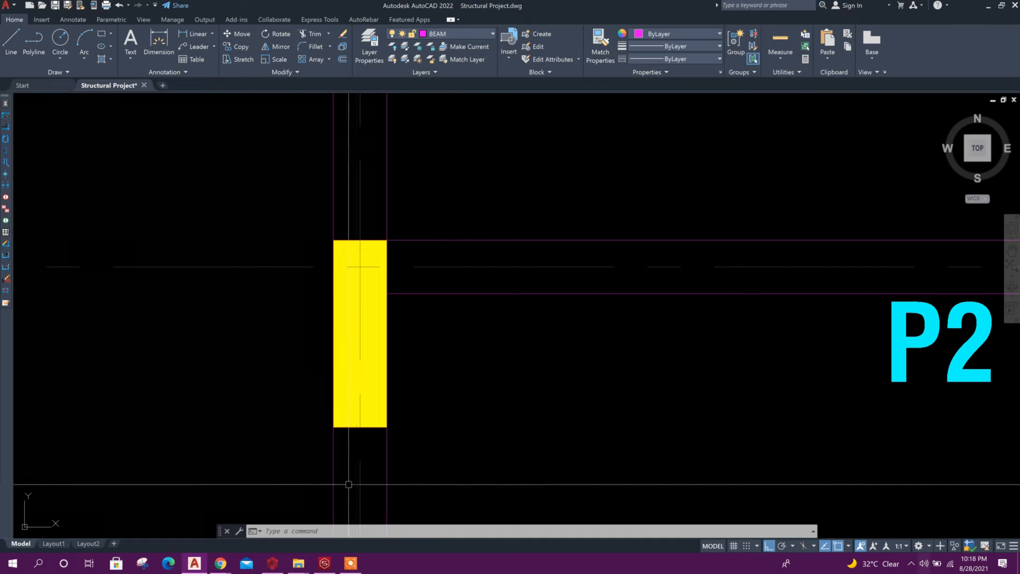
# Step: Return to ProtaStructure and shift the column at axes 1 and J toward axis I until its end is flush with the axis J beam's outer face
pyautogui.click(272, 563)
pyautogui.scroll(5, 299, 250)
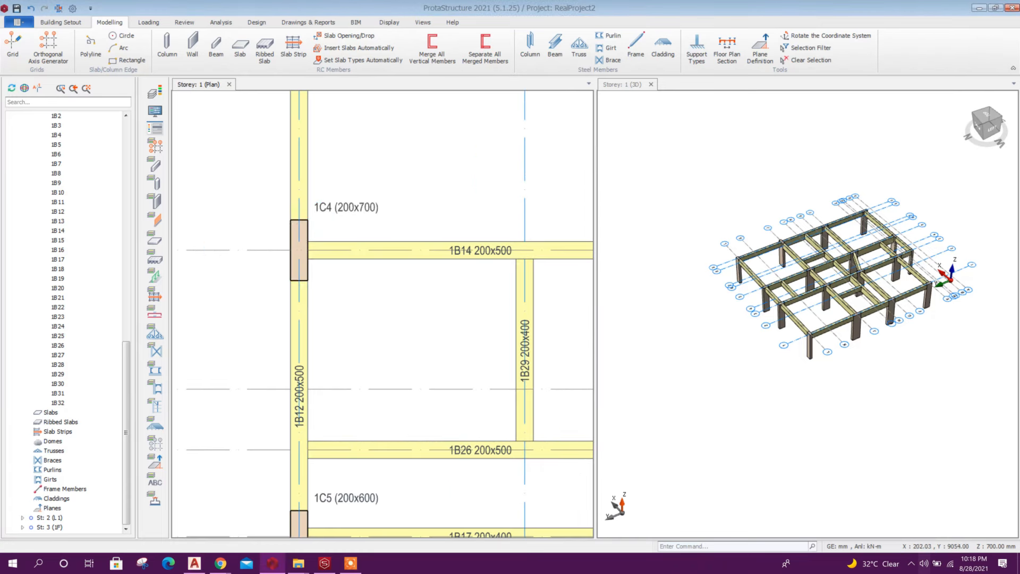
pyautogui.click(299, 250)
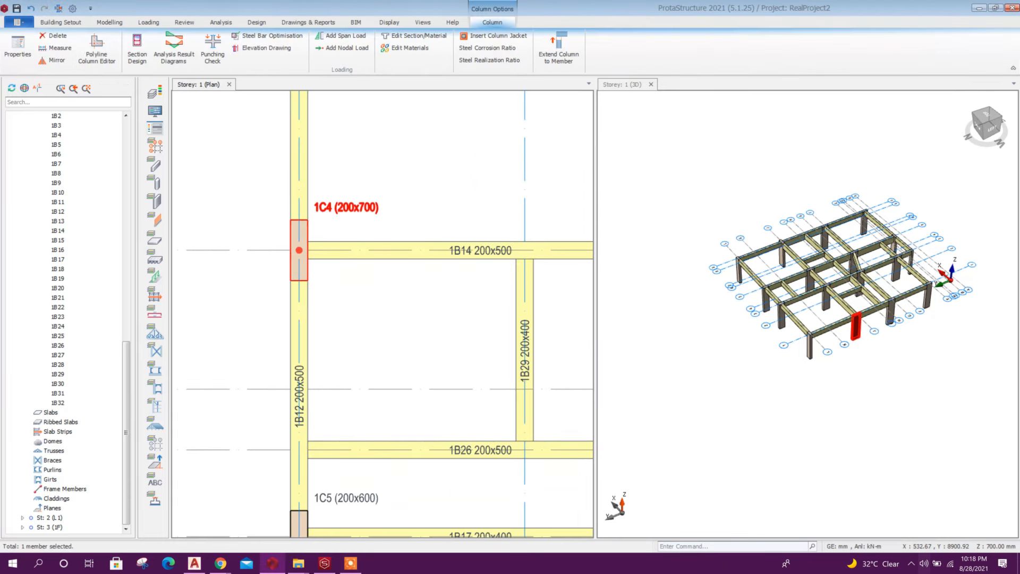
pyautogui.hotkey('ctrl', 'Down')
pyautogui.hotkey('ctrl', 'Down')
pyautogui.hotkey('ctrl', 'Down')
pyautogui.hotkey('ctrl', 'Down')
pyautogui.hotkey('ctrl', 'Down')
pyautogui.hotkey('ctrl', 'Down')
pyautogui.hotkey('ctrl', 'Down')
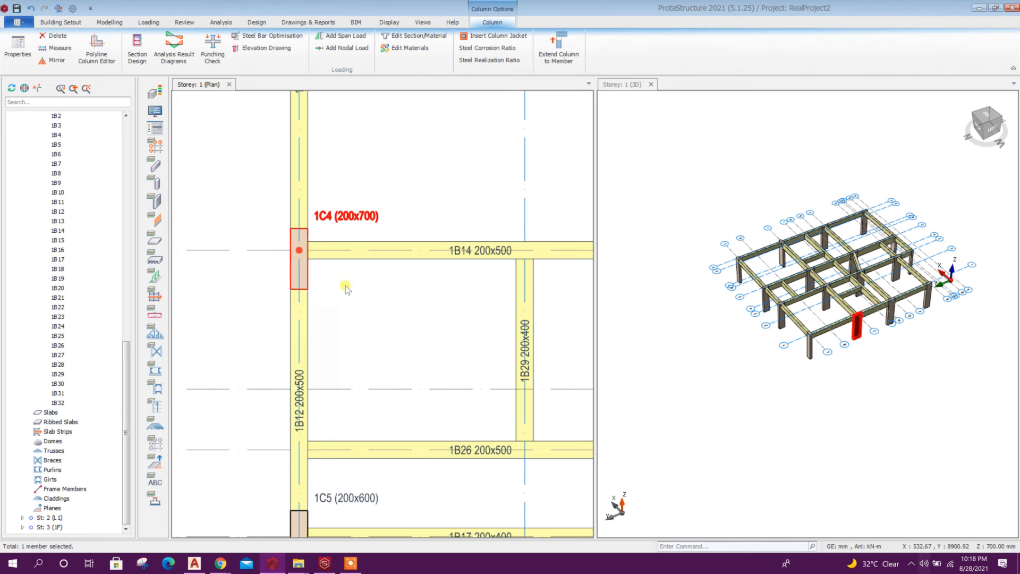
pyautogui.hotkey('ctrl', 'Down')
pyautogui.hotkey('ctrl', 'Down')
pyautogui.hotkey('ctrl', 'Down')
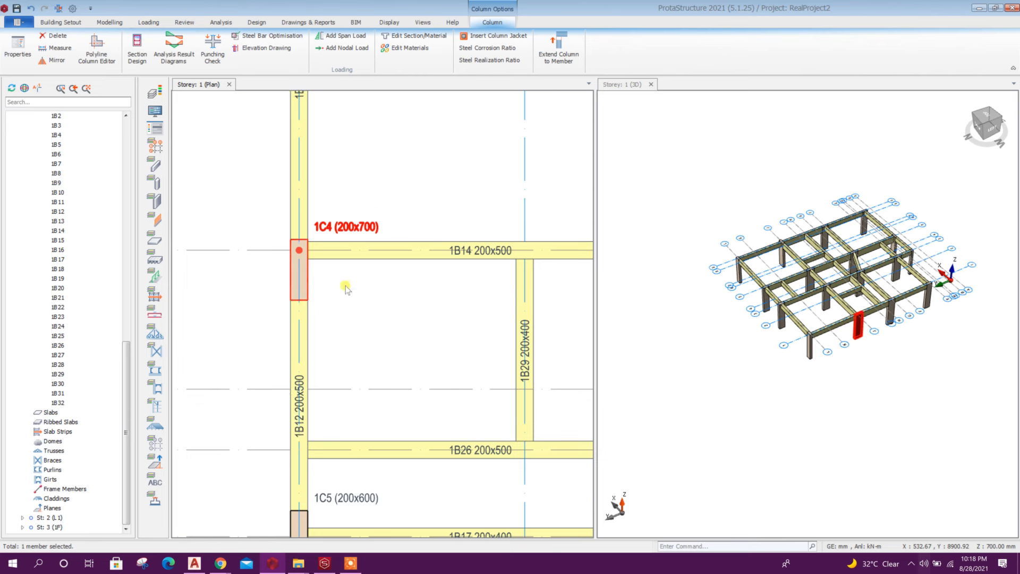
pyautogui.scroll(2, 345, 290)
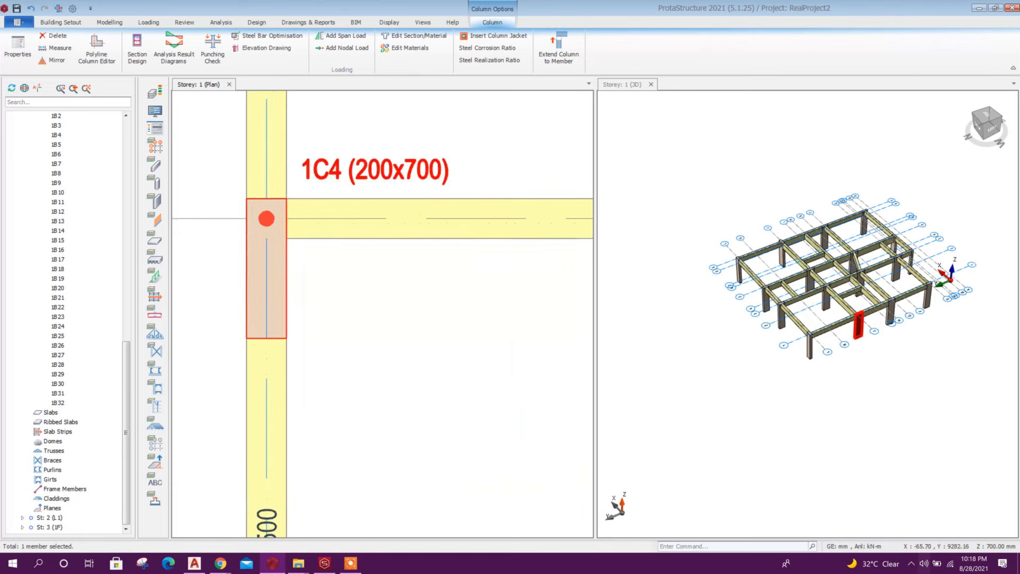
pyautogui.scroll(-2, 345, 289)
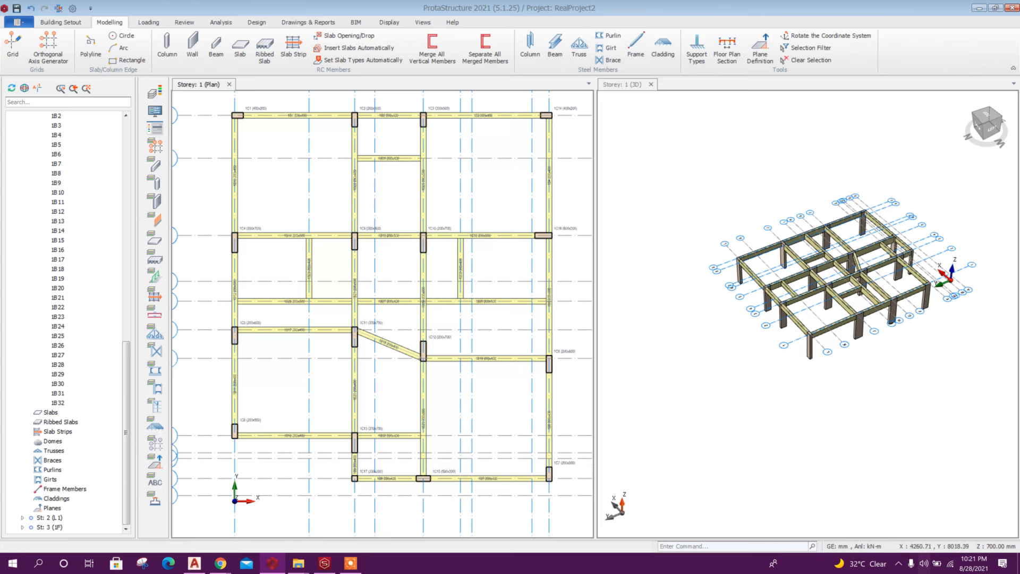
# Step: Generate Storey 3 (1F) from Storey 1 (PB) with all member types included and existing members not replaced
pyautogui.scroll(3, 123, 367)
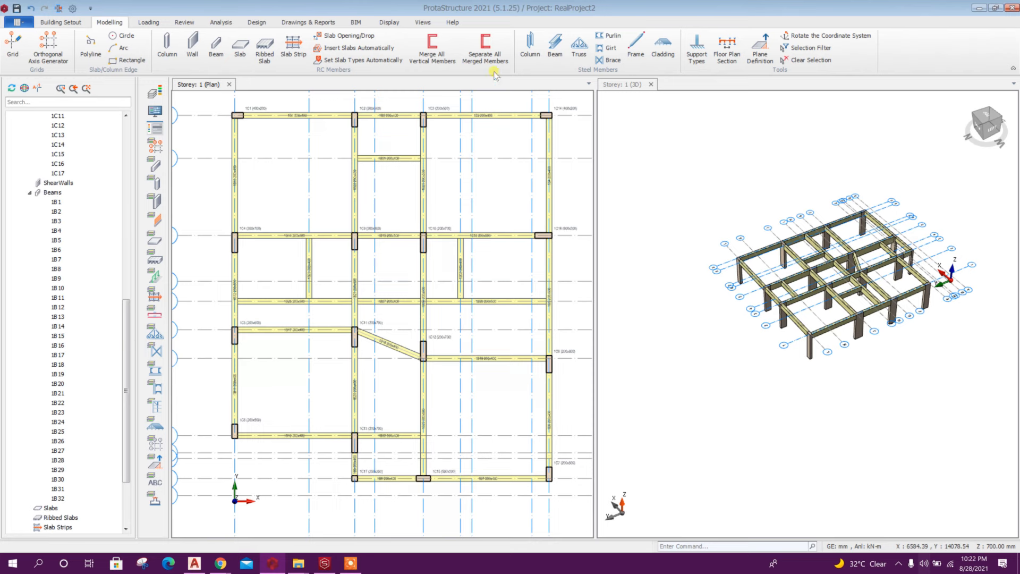
pyautogui.click(80, 22)
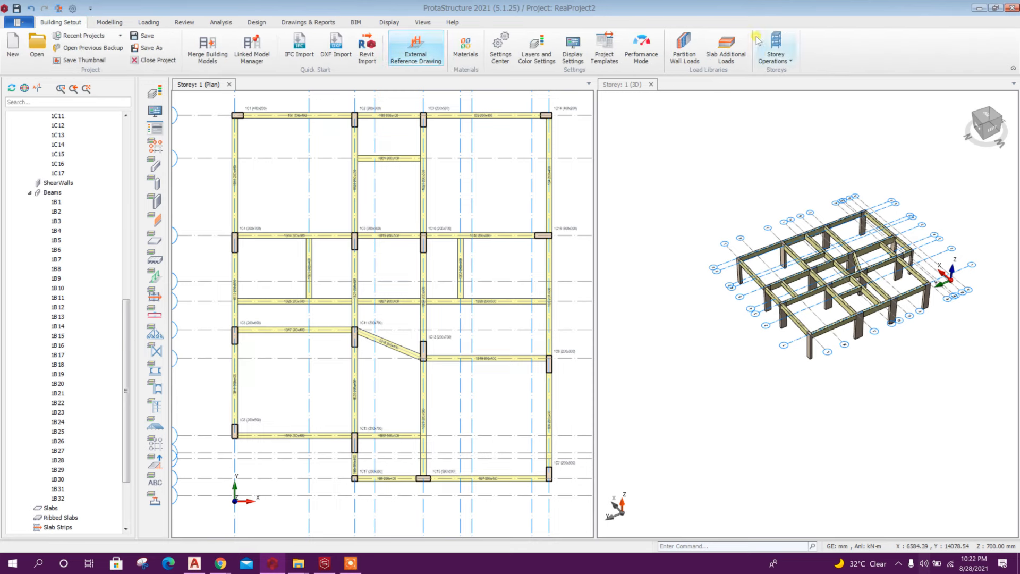
pyautogui.click(791, 61)
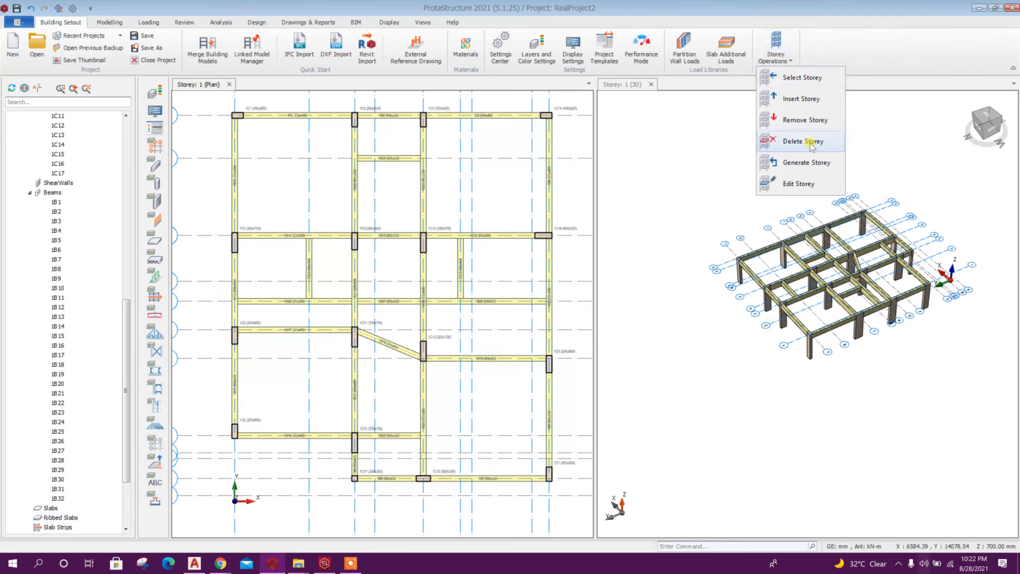
pyautogui.click(815, 163)
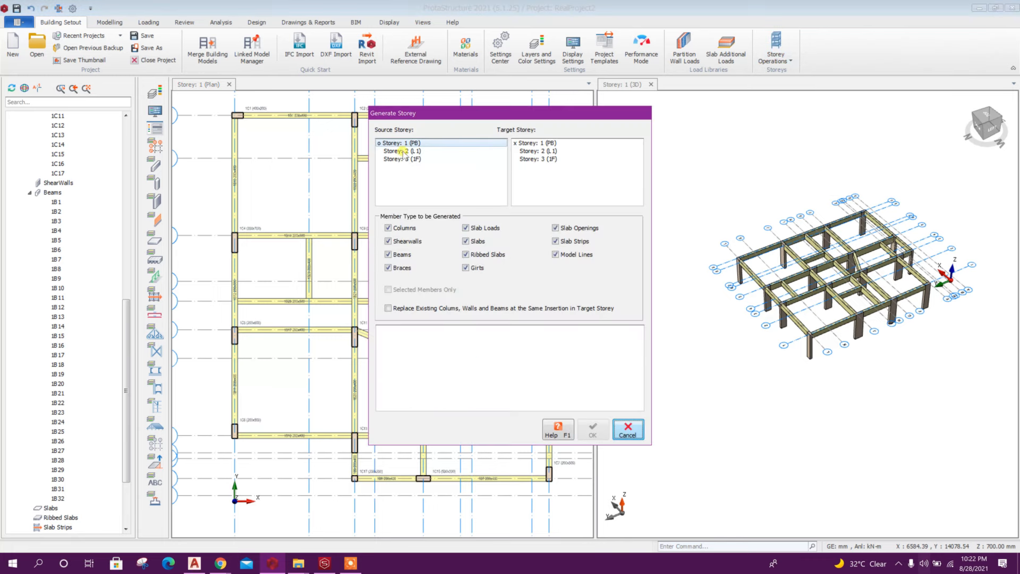
pyautogui.click(548, 160)
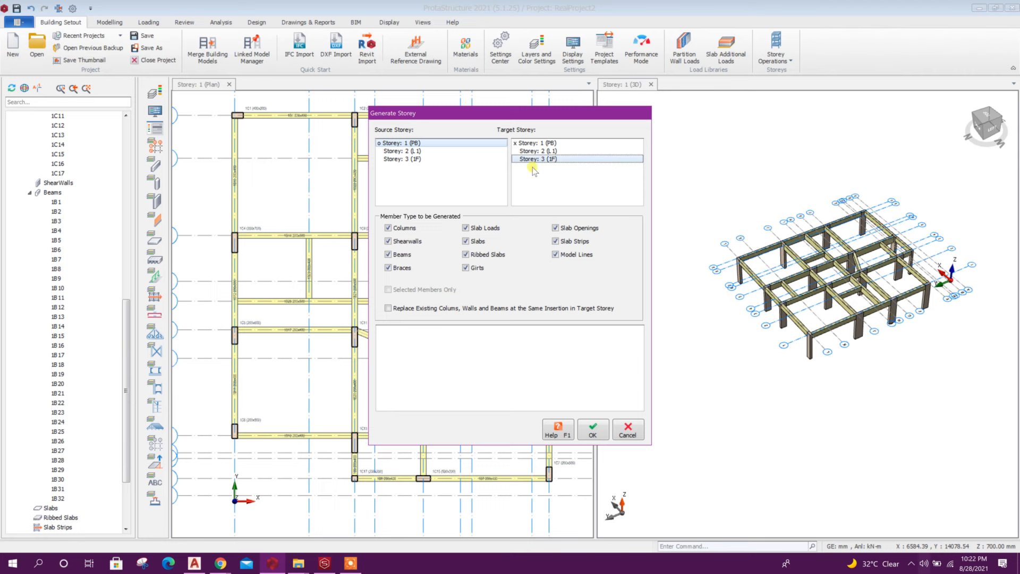
pyautogui.click(593, 430)
pyautogui.click(548, 364)
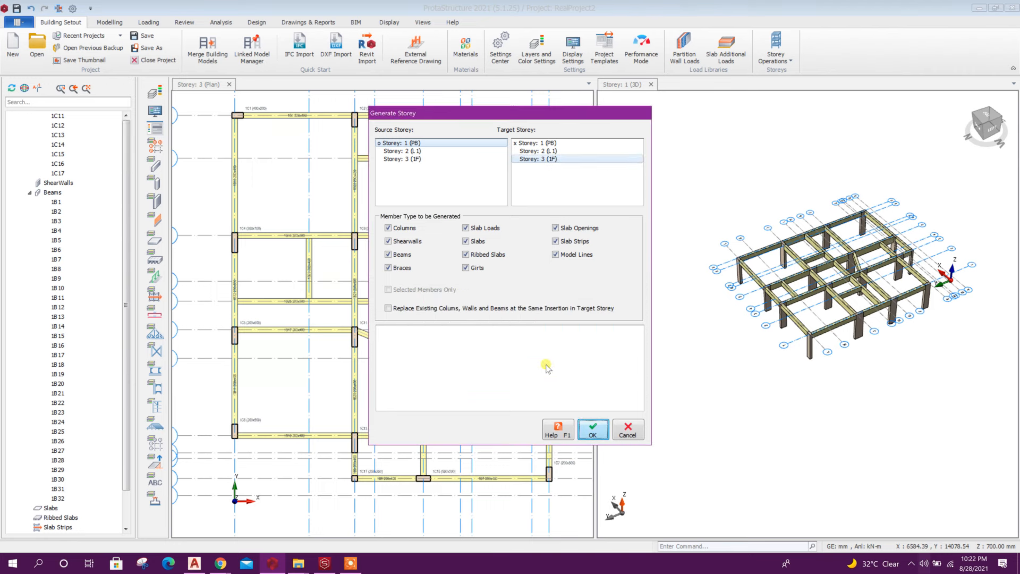
# Step: Close the storey generation dialog, select all Storey 3 columns and open their column table
pyautogui.click(633, 432)
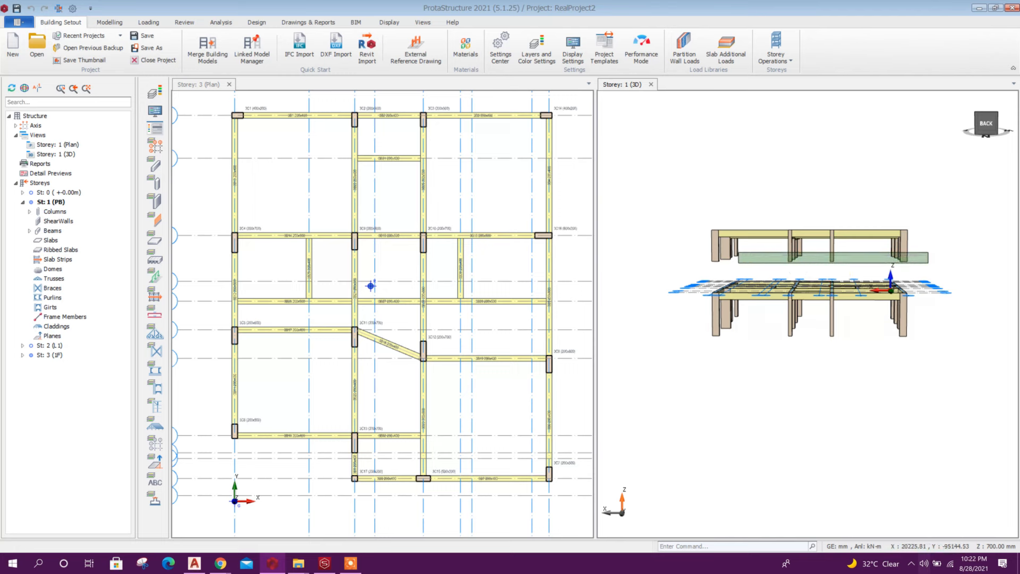
pyautogui.moveTo(706, 253); pyautogui.dragTo(706, 252)
pyautogui.scroll(2, 723, 250)
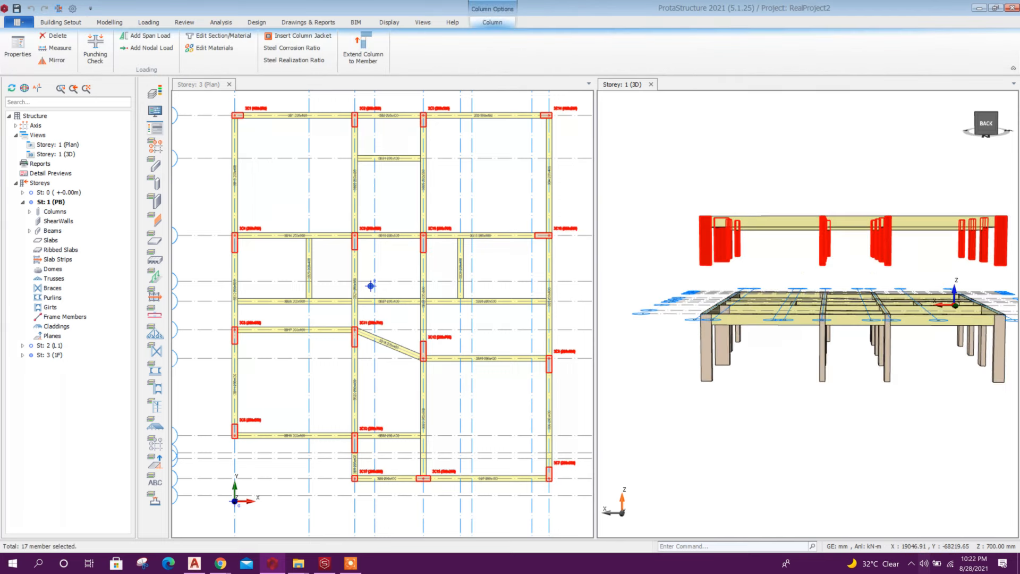
pyautogui.rightClick(722, 250)
pyautogui.click(748, 261)
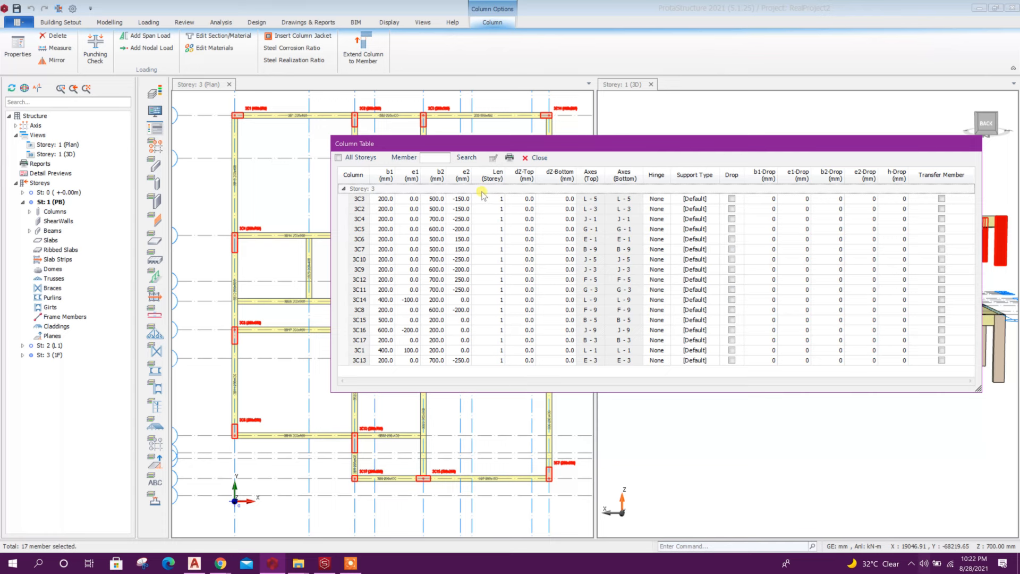
pyautogui.moveTo(527, 143); pyautogui.dragTo(328, 137)
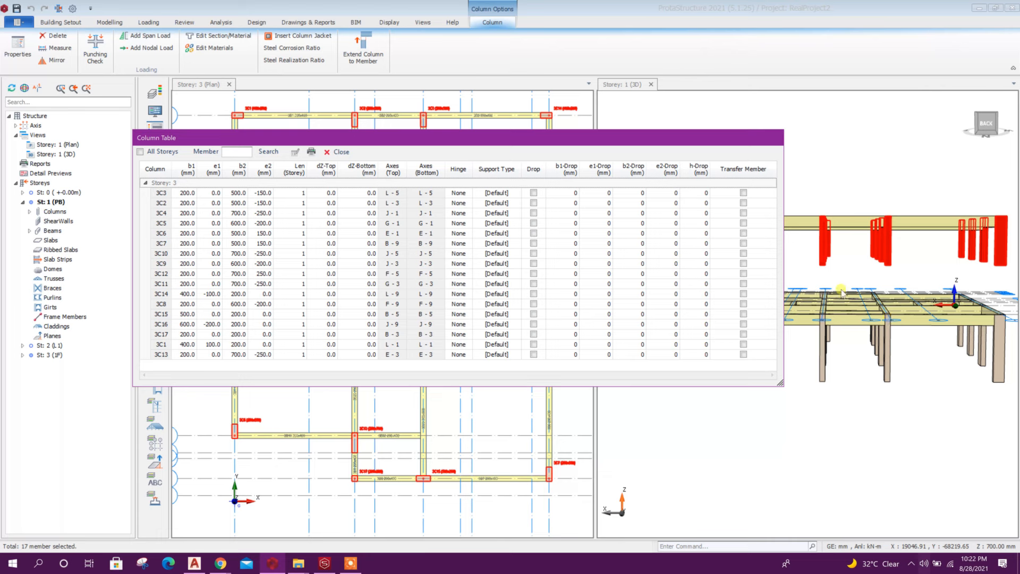
# Step: Set the length of all Storey 3 columns to 2 storeys in the column table and close it
pyautogui.moveTo(291, 193); pyautogui.dragTo(296, 412)
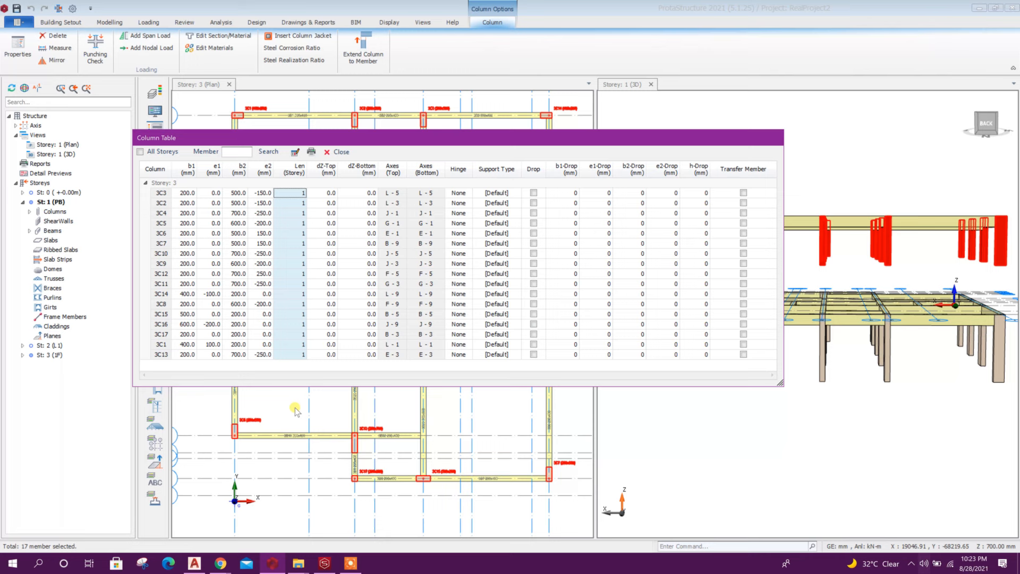
pyautogui.click(293, 190)
pyautogui.click(299, 196)
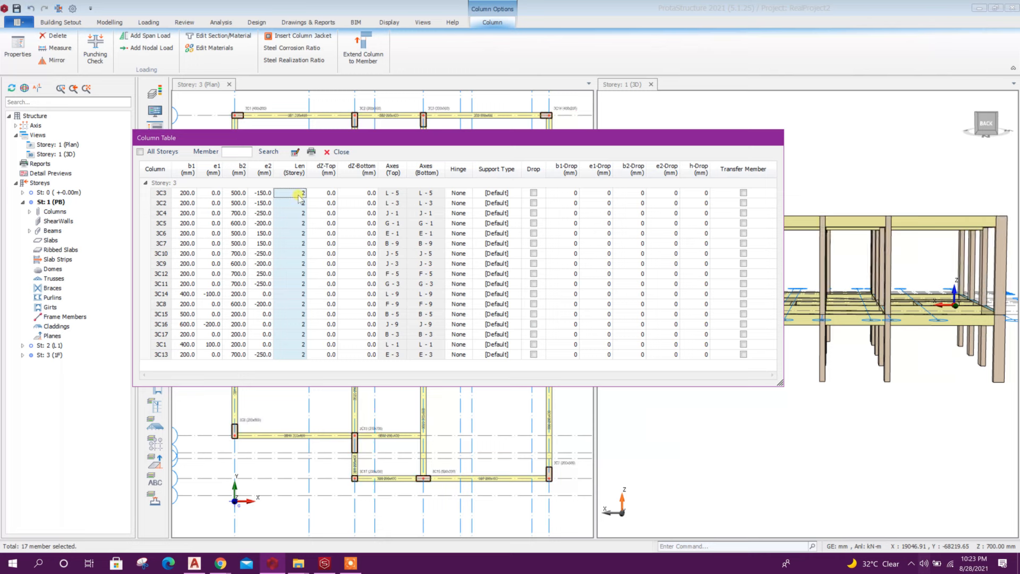
pyautogui.click(345, 152)
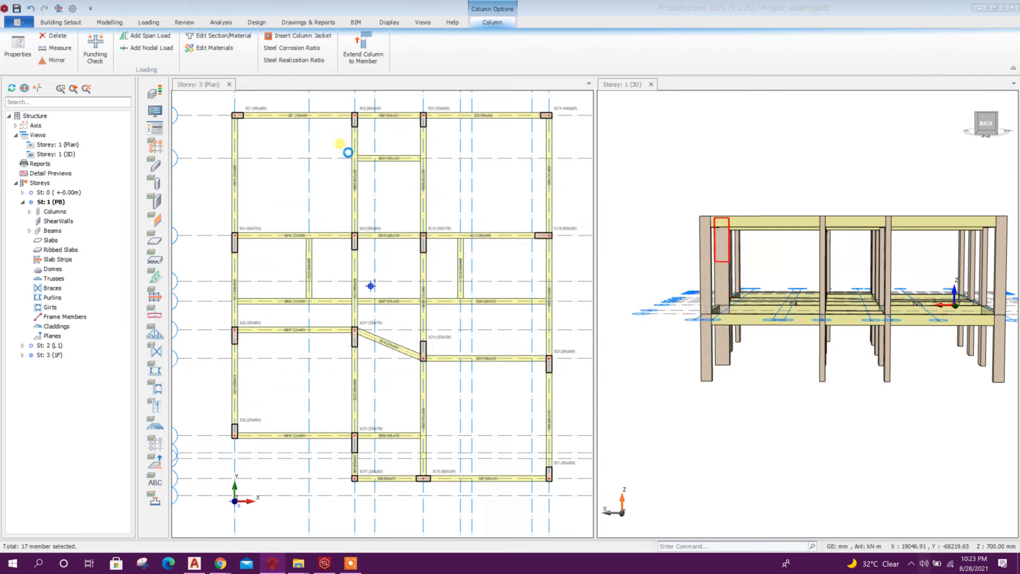
pyautogui.press('Escape')
# Step: Examine in 3D how the extended Storey 3 columns meet the Storey 1 frame
pyautogui.moveTo(916, 409)
pyautogui.mouseDown()
pyautogui.moveTo(875, 431)
pyautogui.moveTo(802, 415)
pyautogui.moveTo(872, 340)
pyautogui.moveTo(861, 340)
pyautogui.moveTo(724, 422)
pyautogui.moveTo(850, 309)
pyautogui.moveTo(903, 287)
pyautogui.moveTo(800, 274)
pyautogui.moveTo(792, 346)
pyautogui.moveTo(816, 344)
pyautogui.moveTo(810, 319)
pyautogui.mouseUp()
pyautogui.scroll(3, 872, 340)
pyautogui.scroll(3, 795, 276)
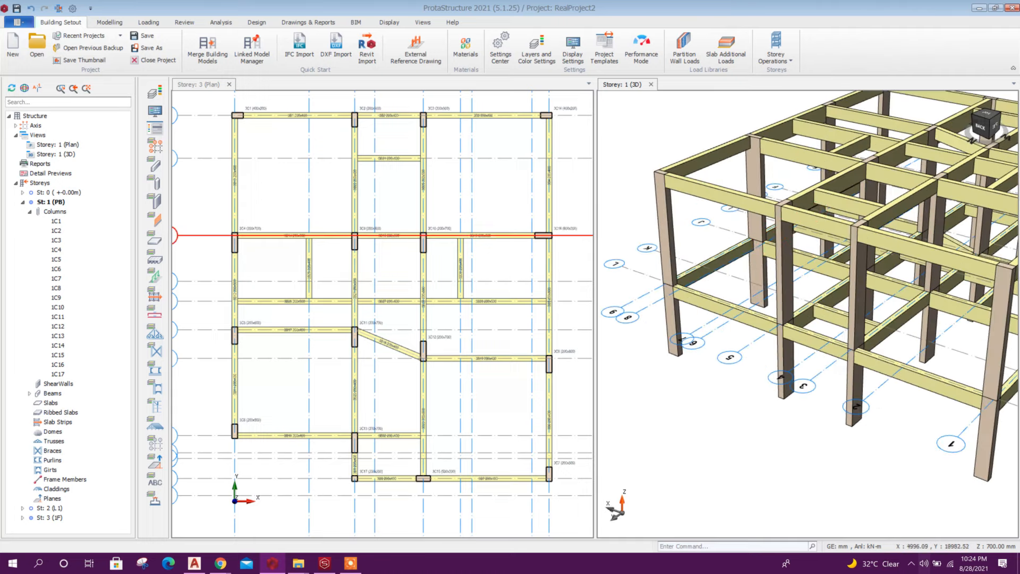
pyautogui.moveTo(776, 242); pyautogui.dragTo(792, 223)
pyautogui.scroll(-2, 807, 287)
pyautogui.scroll(3, 808, 266)
pyautogui.scroll(-3, 808, 265)
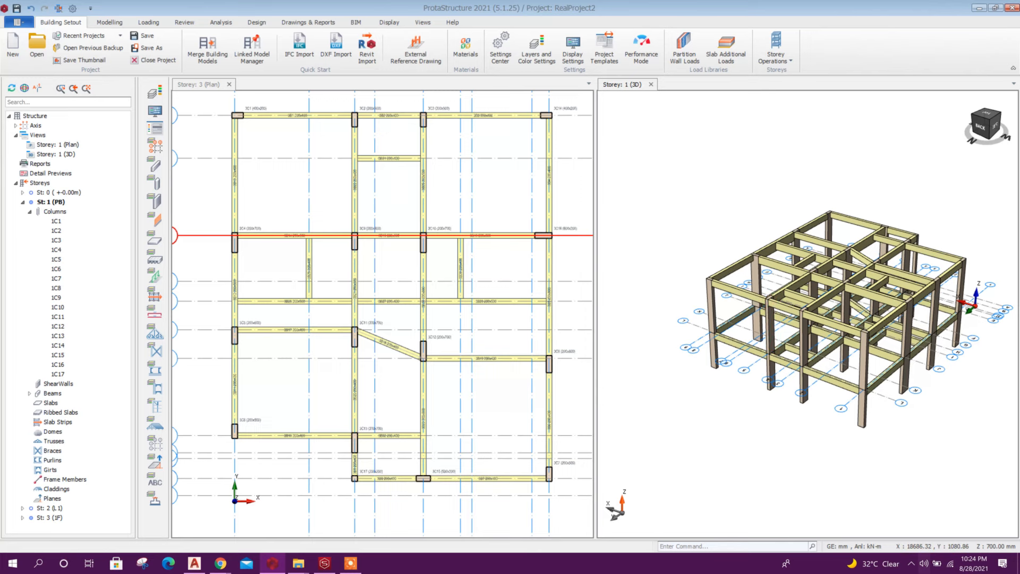
# Step: Make Storey 2 (L1) the active storey in the plan view
pyautogui.press('pageup')
pyautogui.press('pageup')
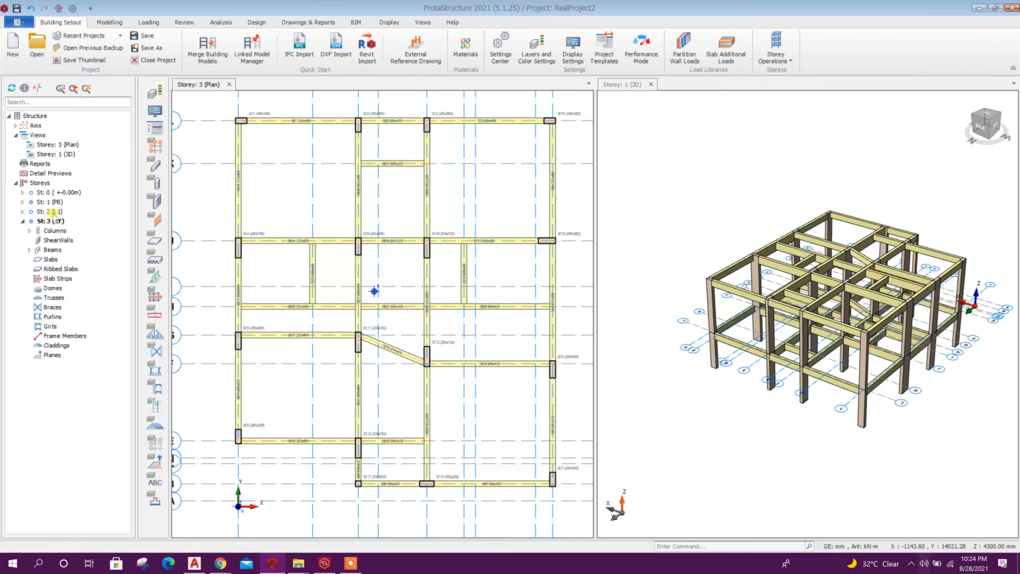
pyautogui.click(54, 212)
pyautogui.doubleClick(57, 212)
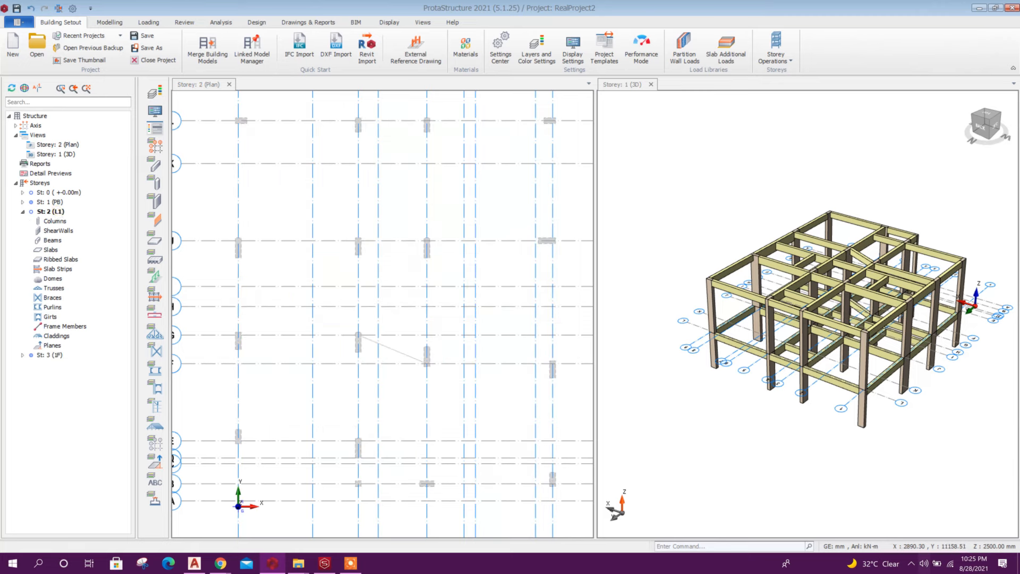
# Step: Try to insert a 200 x 400 mm beam on Storey 2 along axis L between the columns at axes 3 and 5
pyautogui.moveTo(765, 314); pyautogui.dragTo(871, 255, button='middle')
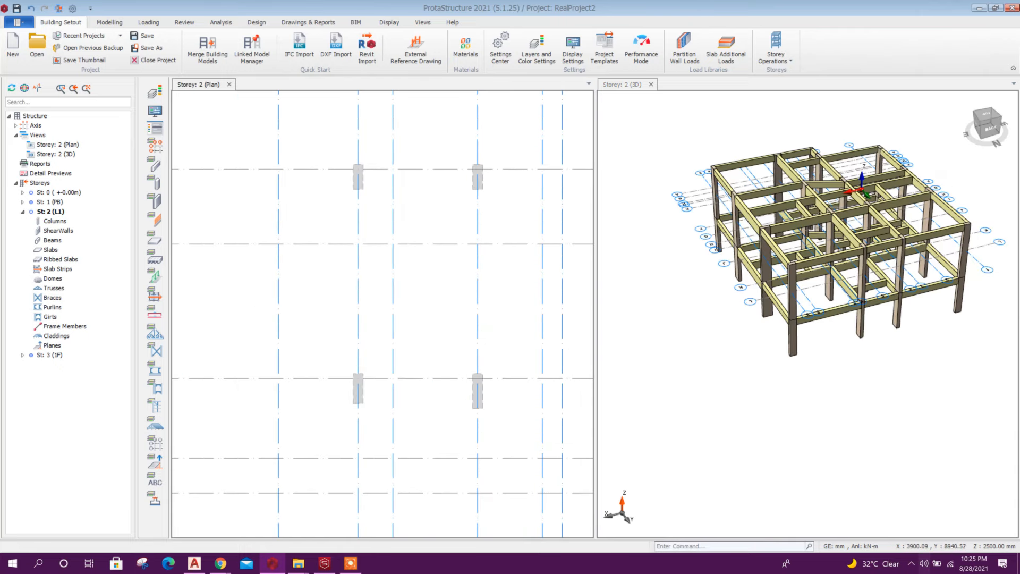
pyautogui.moveTo(403, 380); pyautogui.dragTo(365, 372, button='middle')
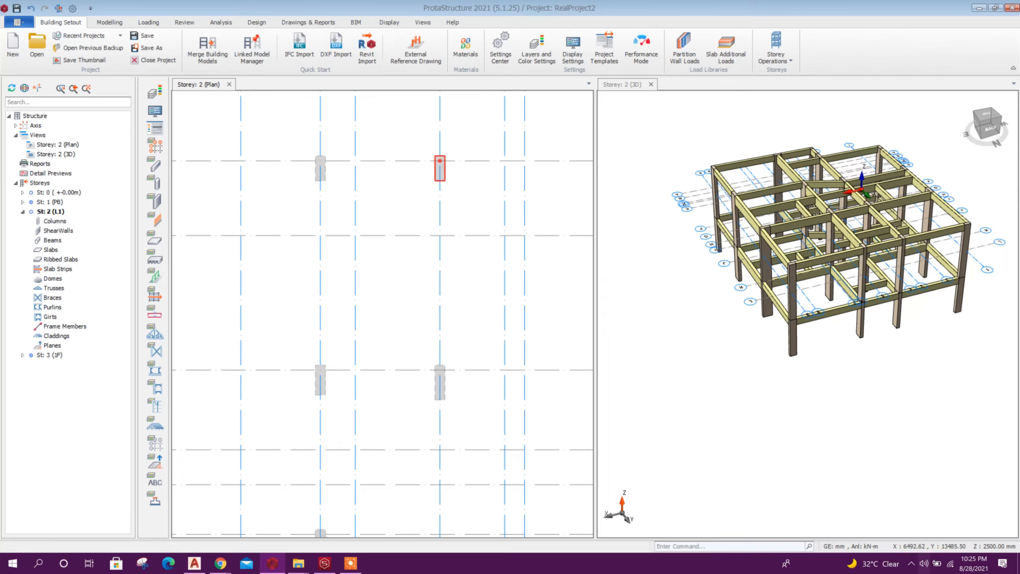
pyautogui.click(113, 24)
pyautogui.click(216, 48)
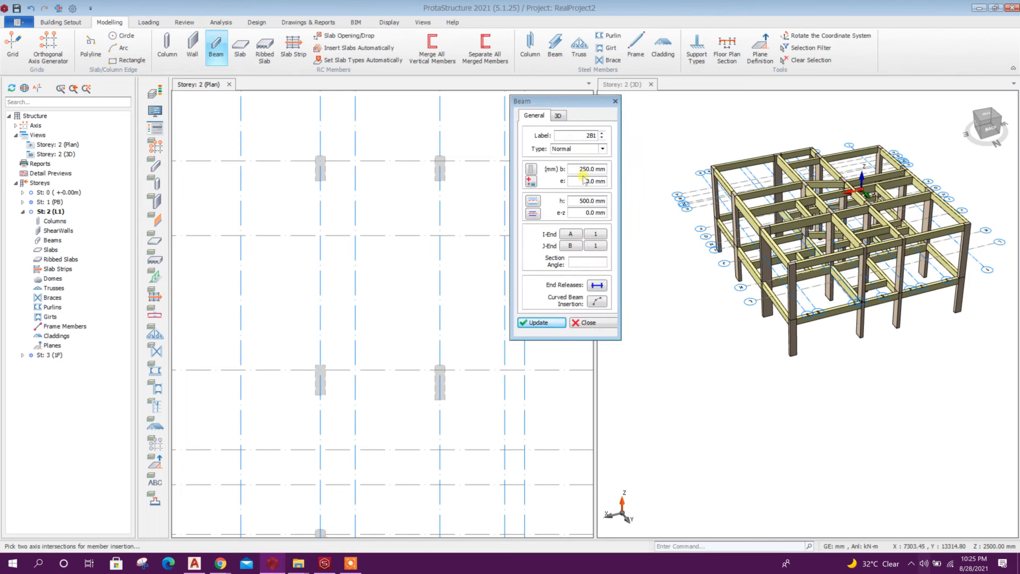
pyautogui.click(584, 169)
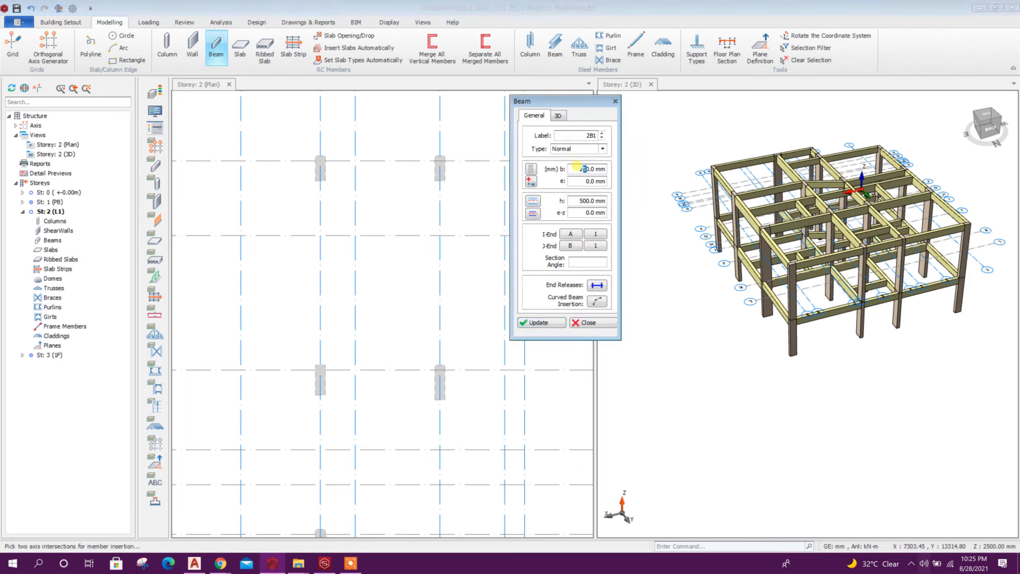
pyautogui.click(599, 199)
pyautogui.click(321, 162)
pyautogui.click(437, 163)
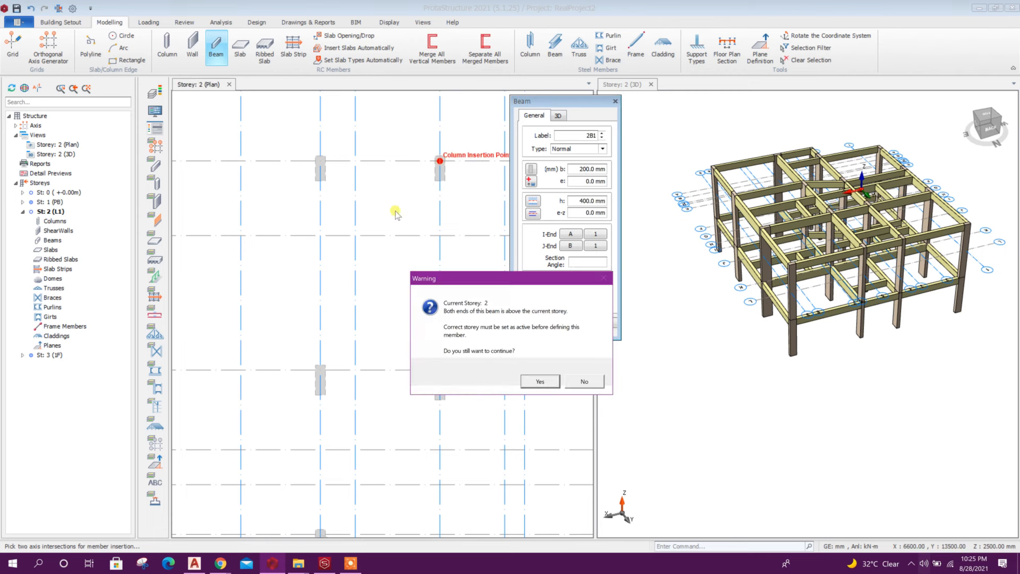
pyautogui.click(537, 381)
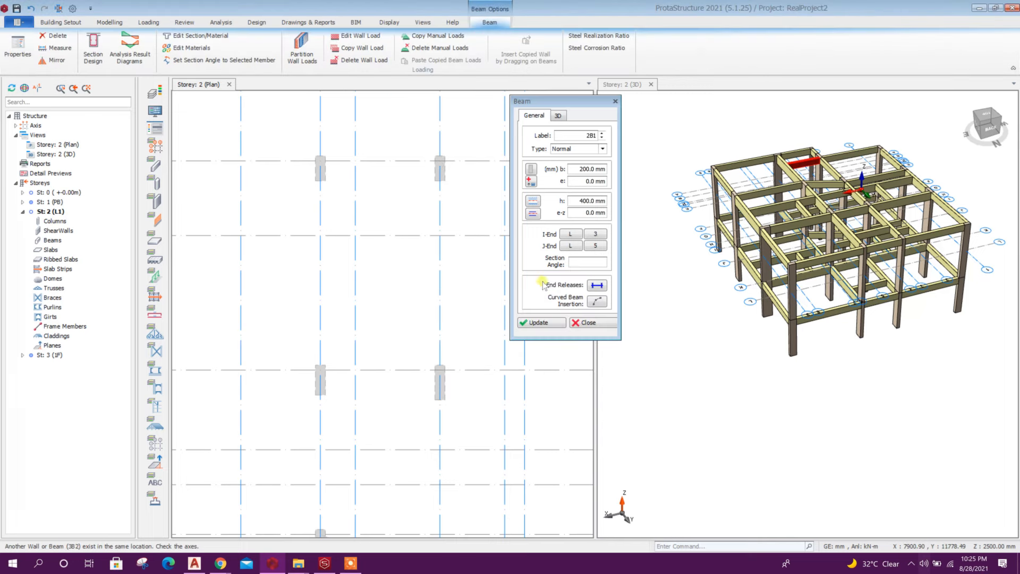
pyautogui.click(588, 322)
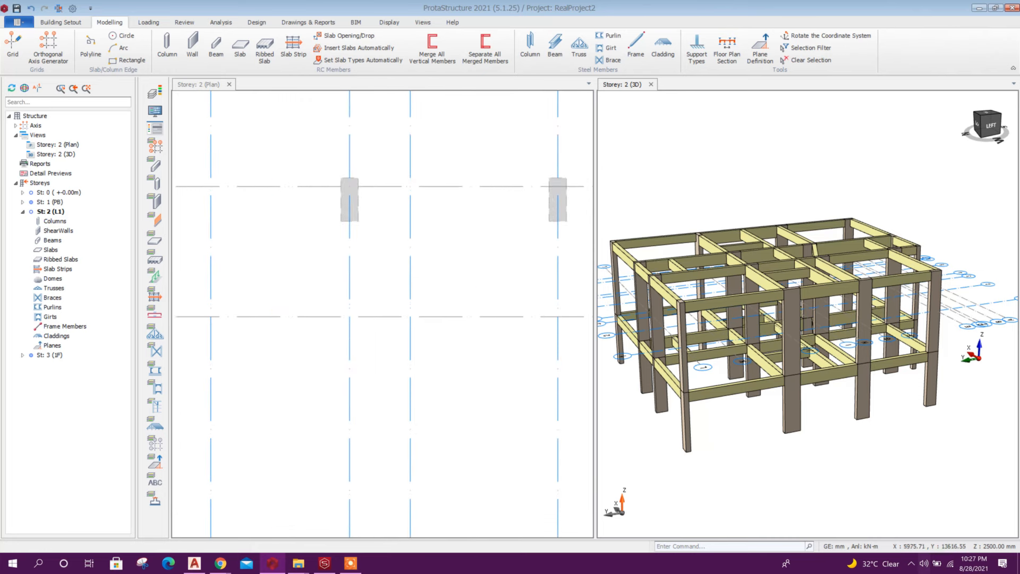
# Step: Examine the two-storey frame in 3D around the axis L columns and compare their positions with the Storey 2 plan
pyautogui.scroll(-3, 852, 307)
pyautogui.moveTo(853, 307); pyautogui.dragTo(744, 375, button='middle')
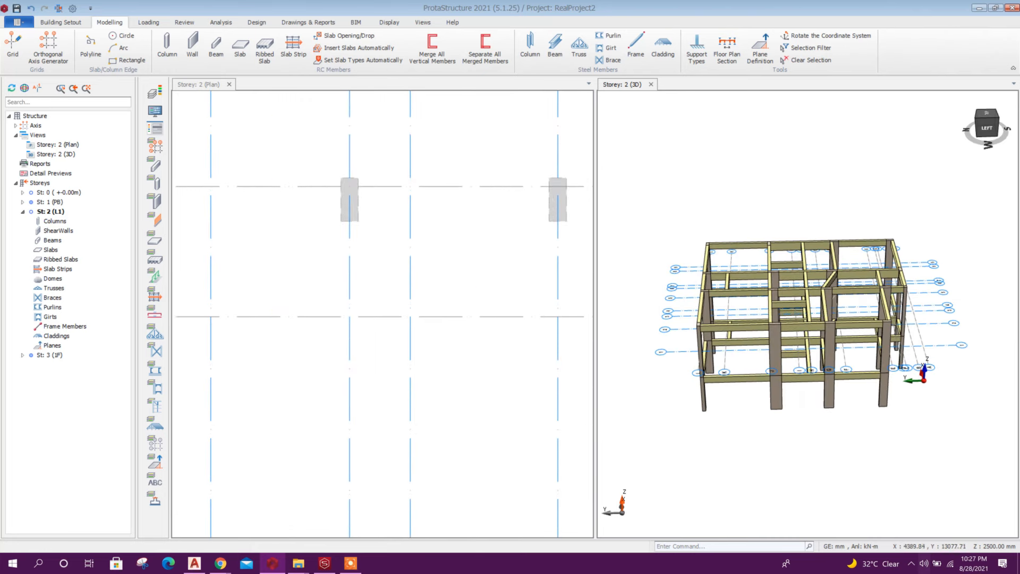
pyautogui.scroll(-1, 363, 223)
pyautogui.moveTo(363, 223); pyautogui.dragTo(329, 225, button='middle')
pyautogui.scroll(1, 328, 225)
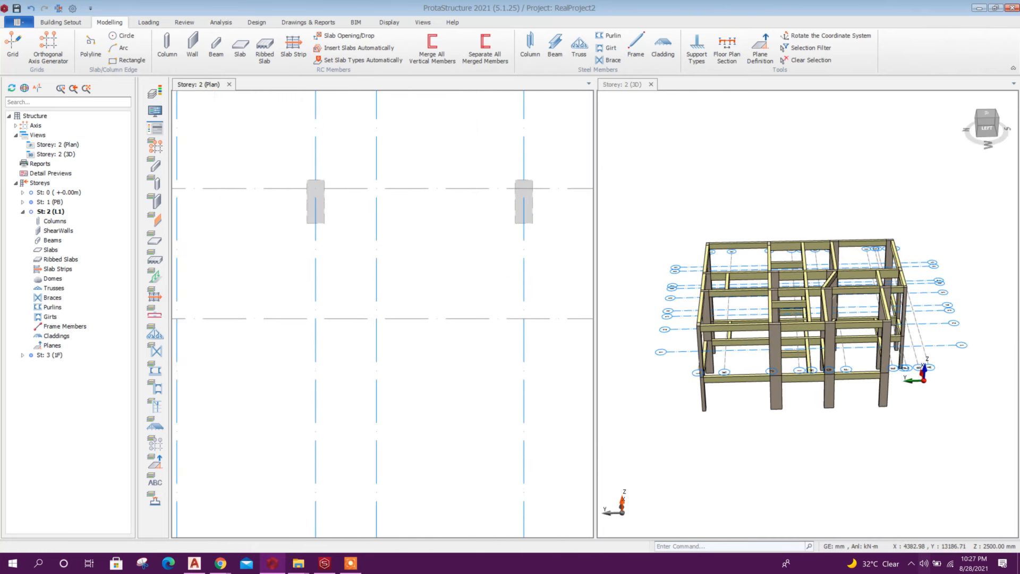
pyautogui.moveTo(316, 188)
pyautogui.moveTo(792, 353); pyautogui.dragTo(809, 318, button='middle')
pyautogui.scroll(4, 714, 290)
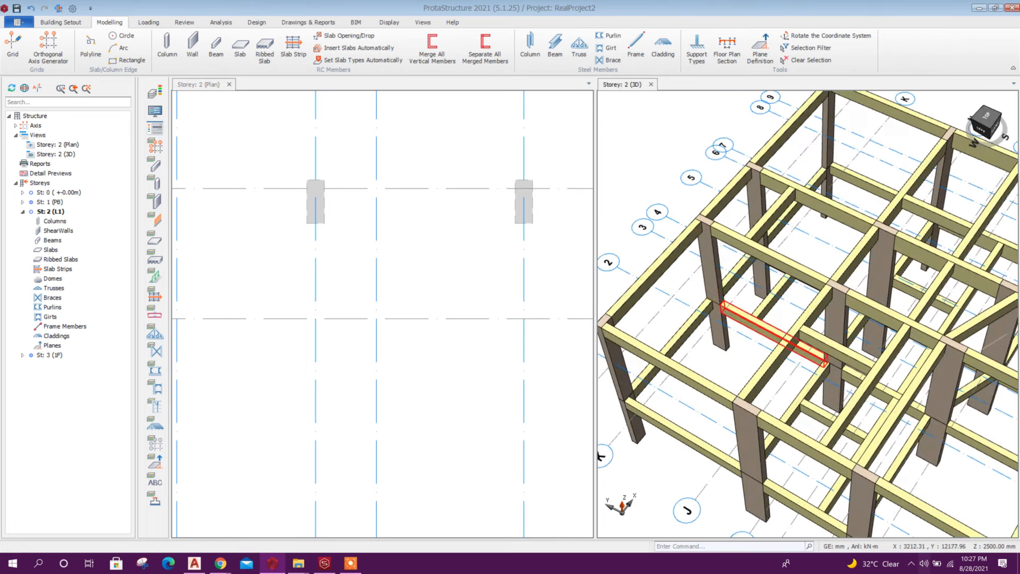
pyautogui.moveTo(715, 289); pyautogui.dragTo(763, 354, button='middle')
pyautogui.scroll(3, 689, 266)
pyautogui.scroll(-3, 689, 290)
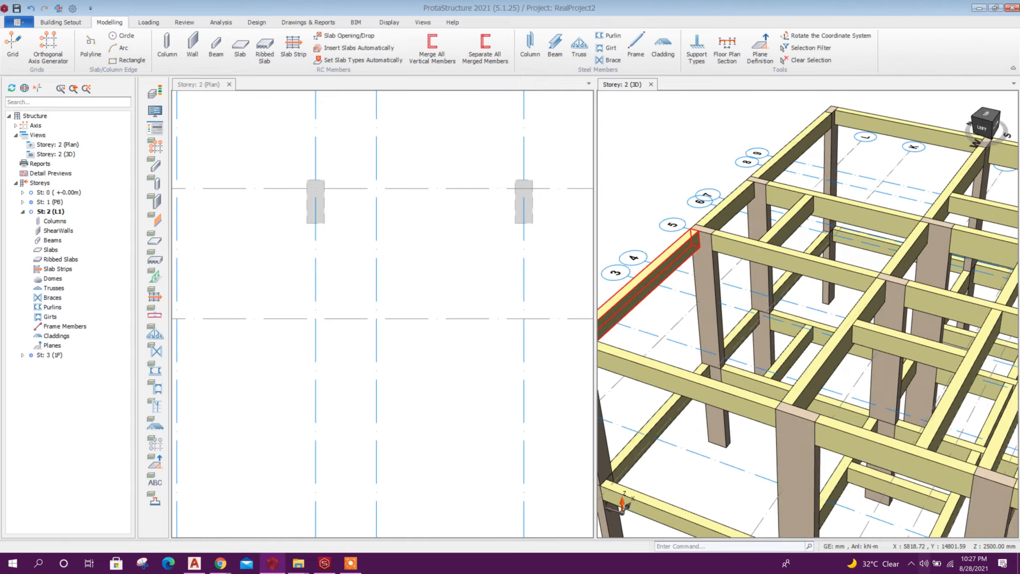
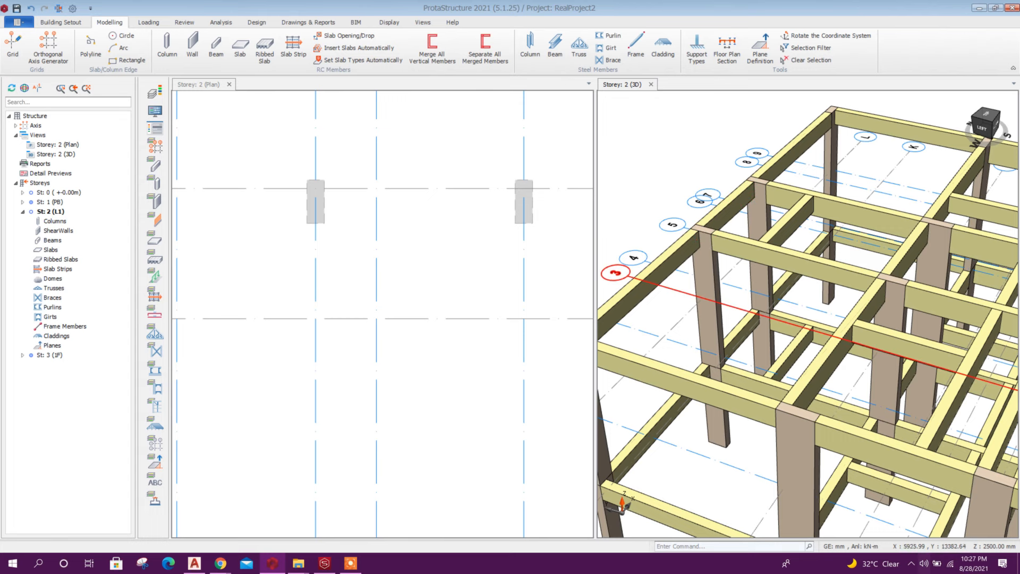
# Step: Insert a 200 x 400 mm beam on Storey 2 along axis L from the axis 3 intersection to the axis 5 intersection
pyautogui.moveTo(370, 224); pyautogui.dragTo(353, 229, button='middle')
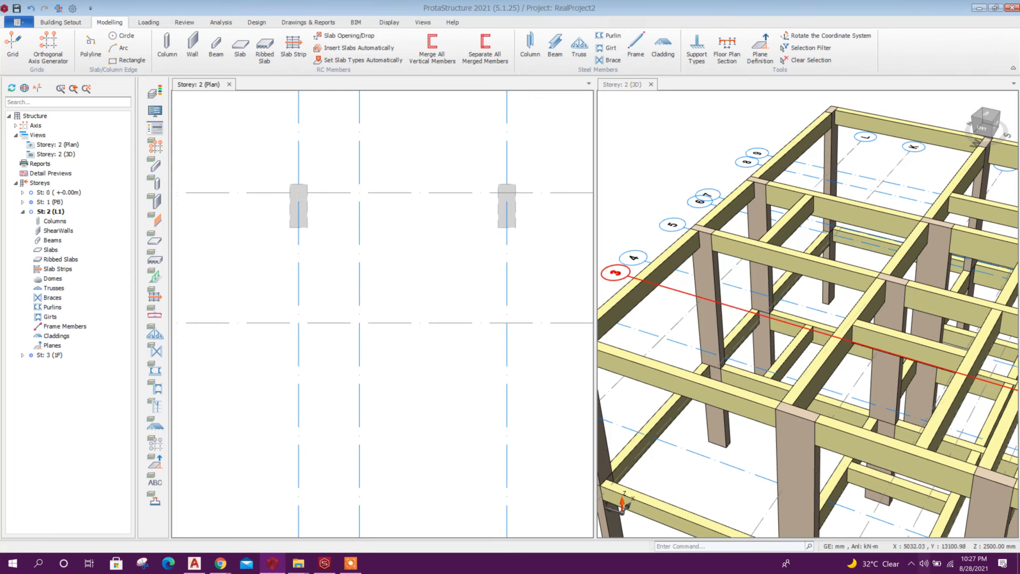
pyautogui.click(215, 48)
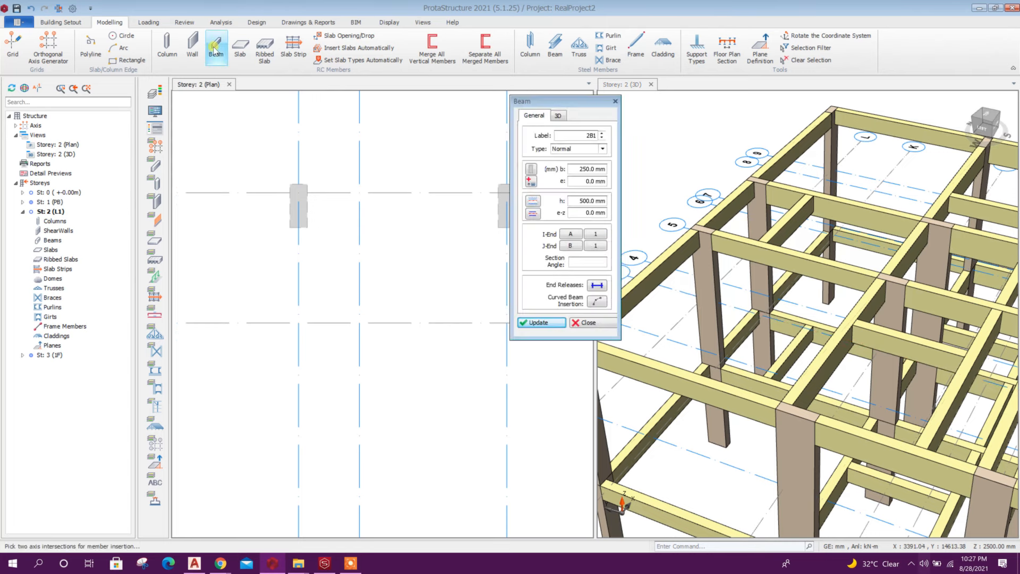
pyautogui.click(583, 169)
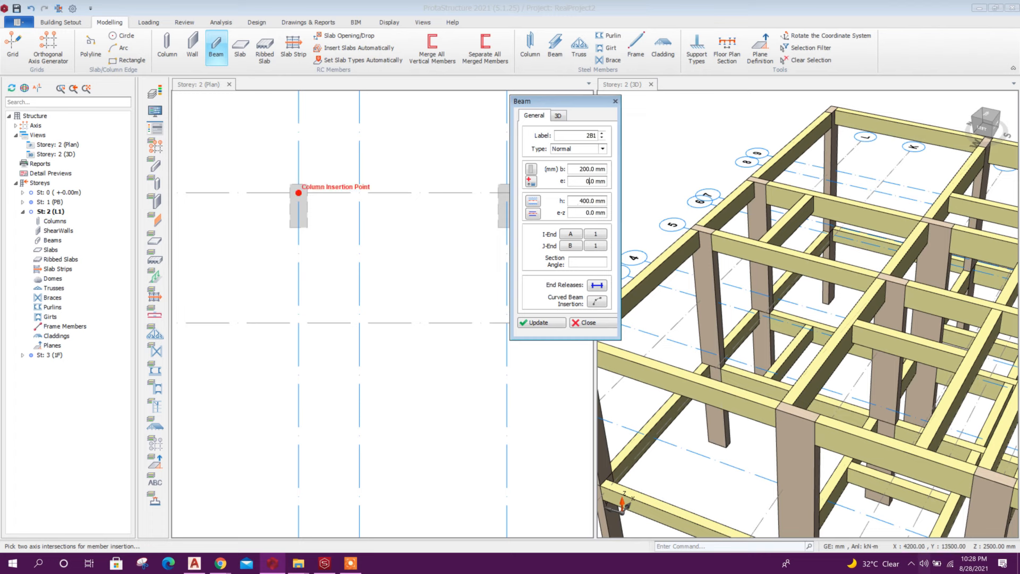
pyautogui.scroll(2, 299, 193)
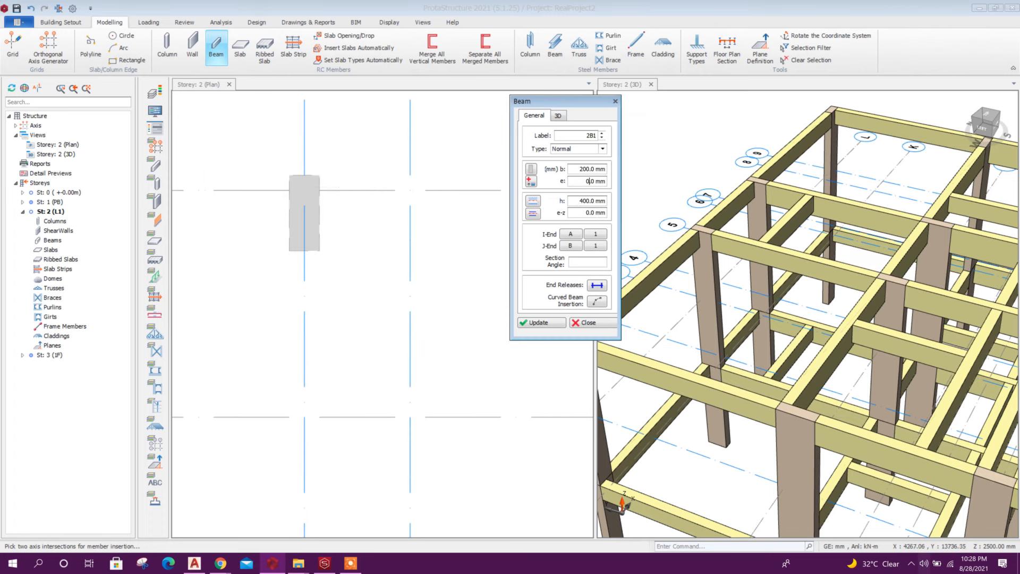
pyautogui.scroll(-3, 318, 217)
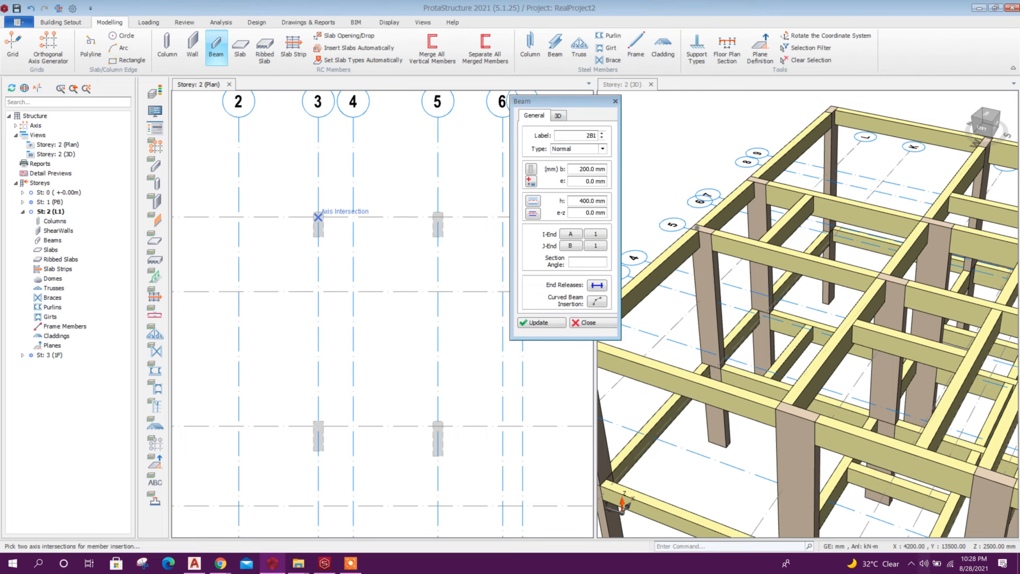
pyautogui.click(317, 217)
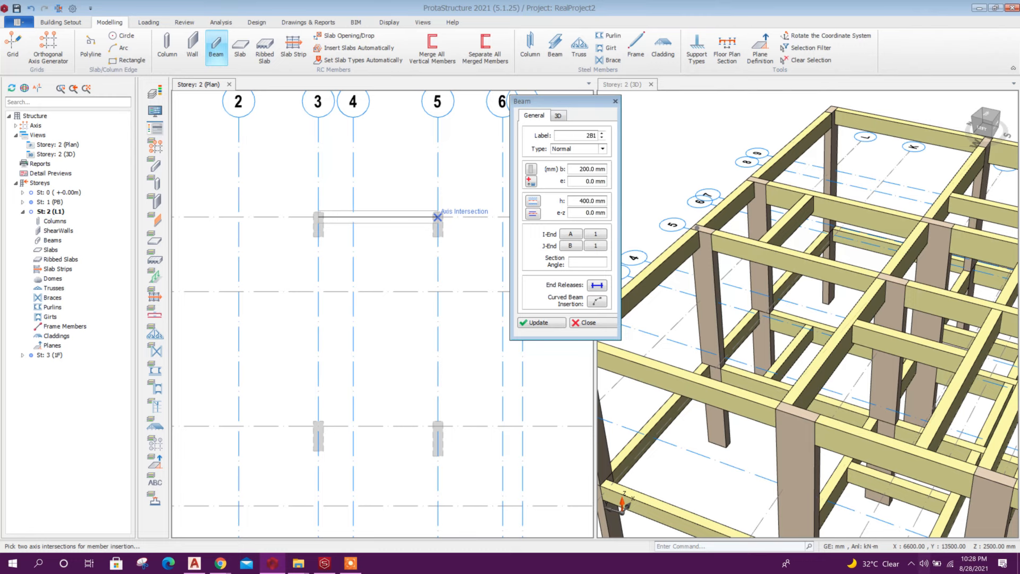
pyautogui.click(438, 217)
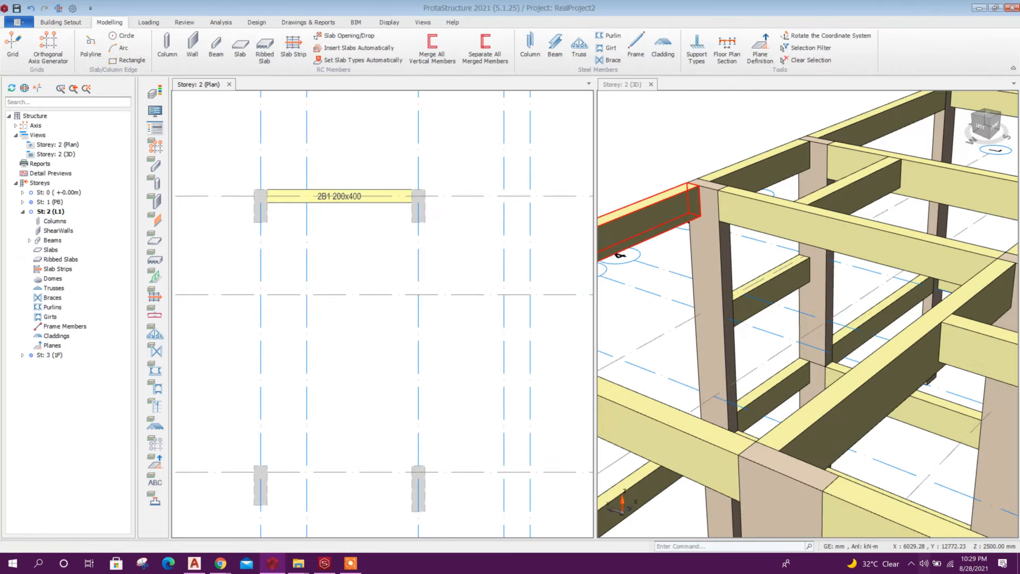
# Step: Inspect the new Storey 2 beam on axis L in plan and 3D, and switch to the AutoCAD structural drawing
pyautogui.scroll(-3, 383, 220)
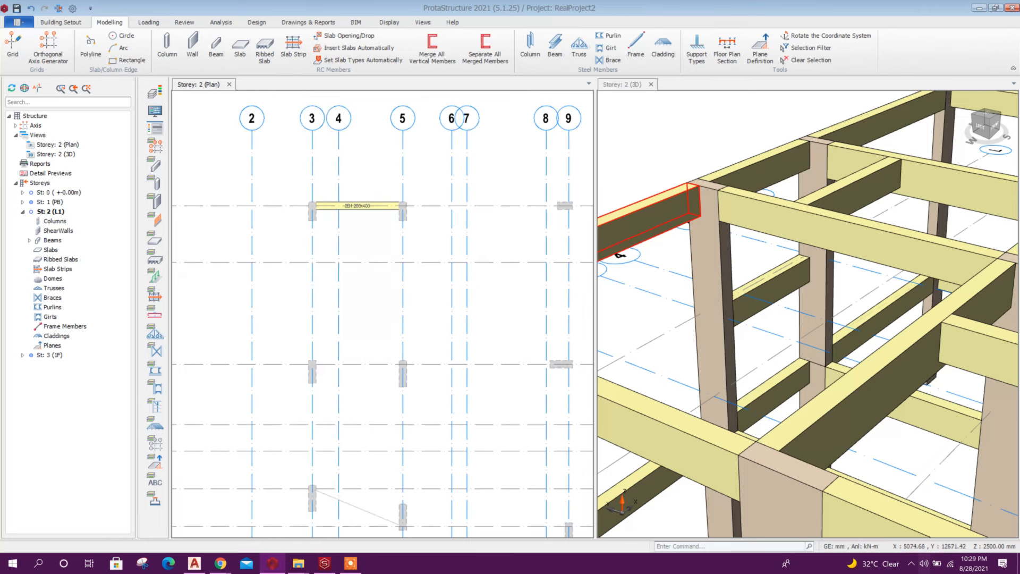
pyautogui.scroll(3, 325, 219)
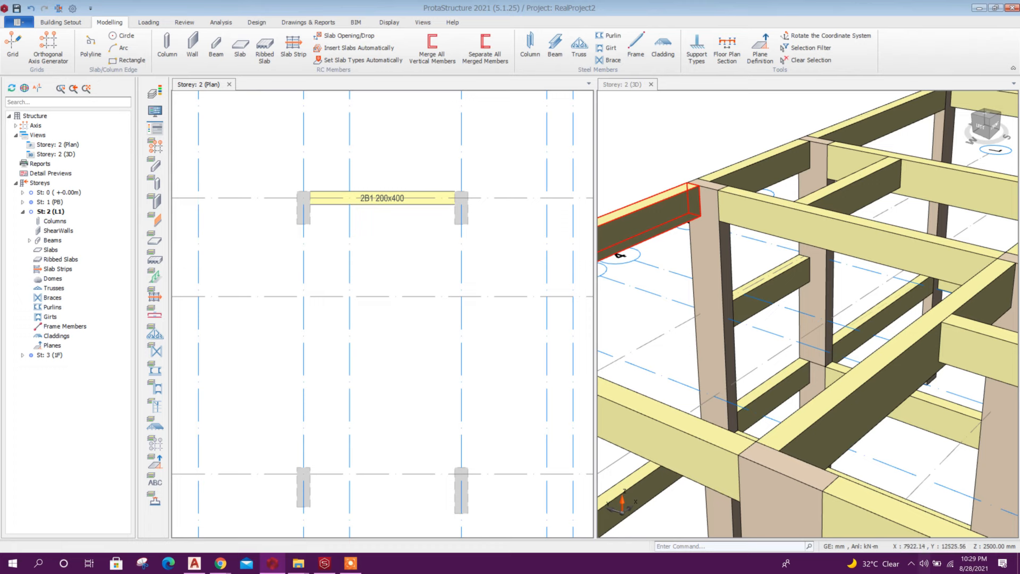
pyautogui.scroll(-5, 736, 261)
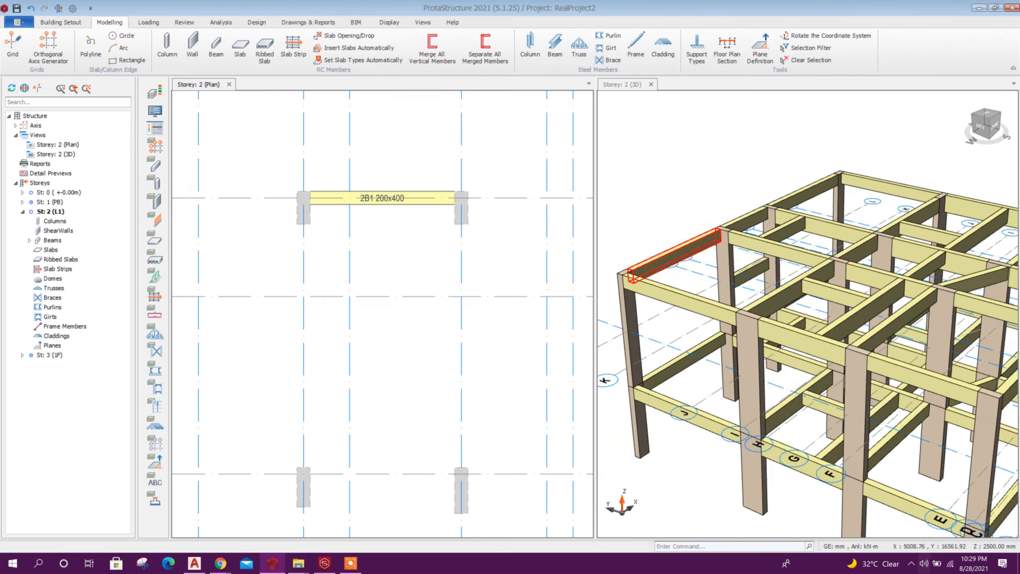
pyautogui.scroll(3, 739, 273)
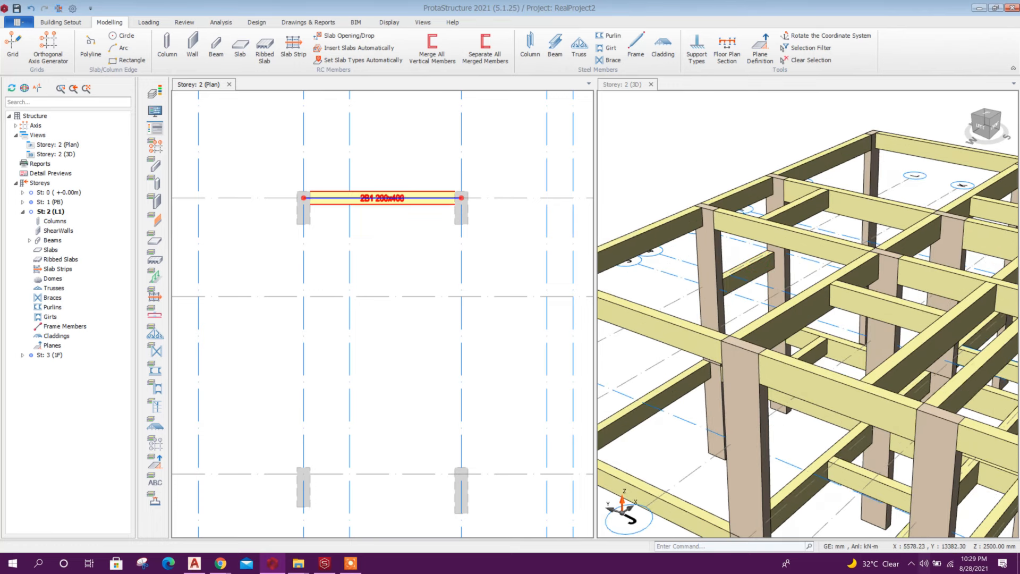
pyautogui.scroll(-3, 420, 206)
pyautogui.scroll(2, 432, 253)
pyautogui.hotkey('alt', 'Tab')
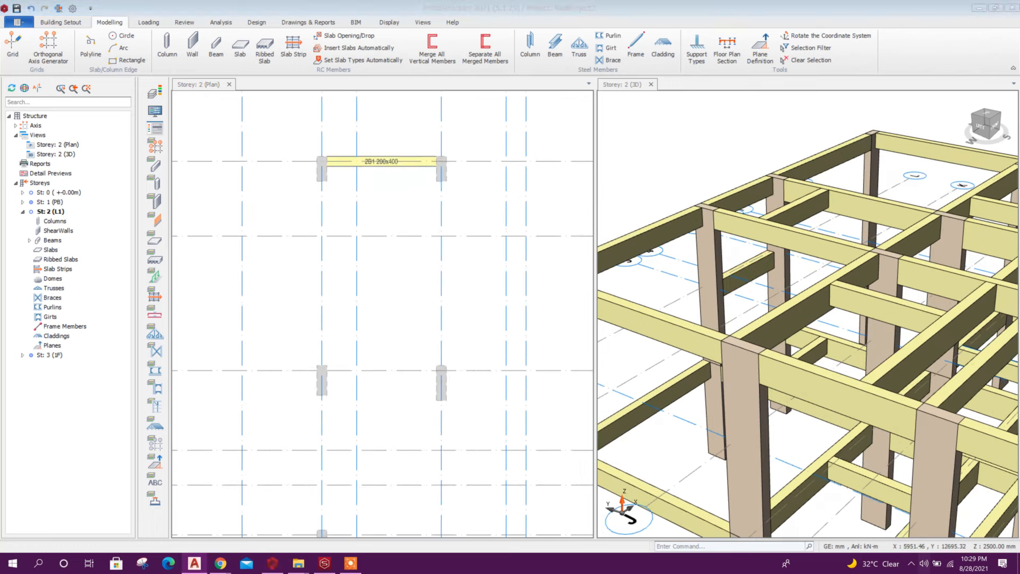
# Step: Offset axis L by -1200 mm to create a parallel axis between axes L and K on the Storey 2 plan
pyautogui.scroll(-2, 432, 211)
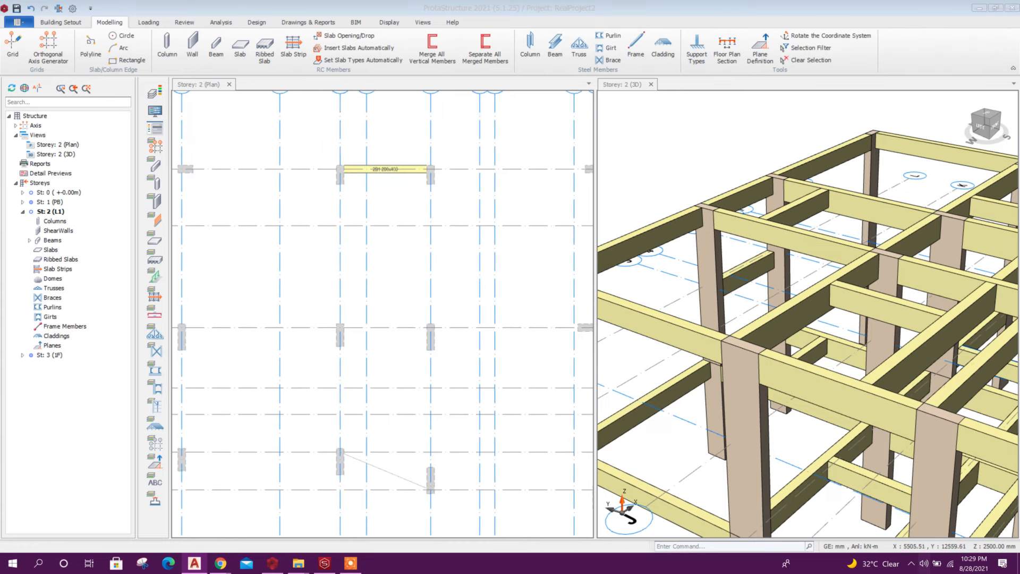
pyautogui.click(432, 211)
pyautogui.click(364, 181)
pyautogui.rightClick(363, 181)
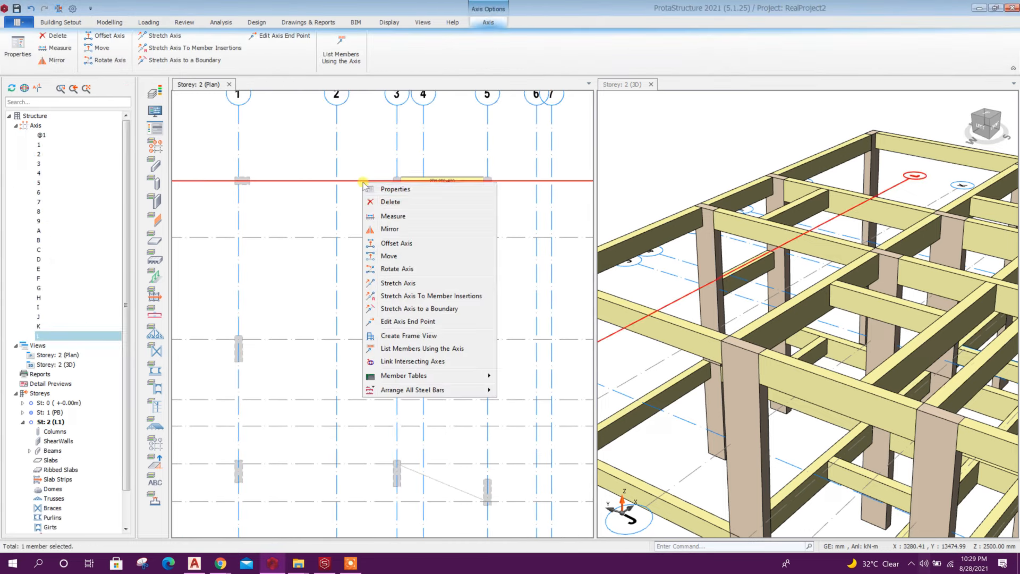
pyautogui.click(396, 244)
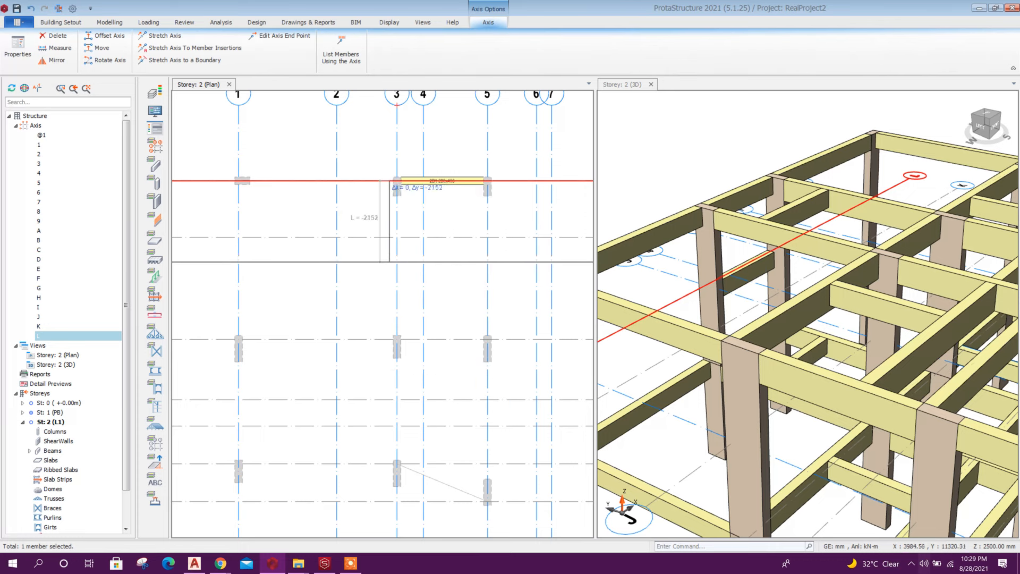
pyautogui.scroll(3, 380, 229)
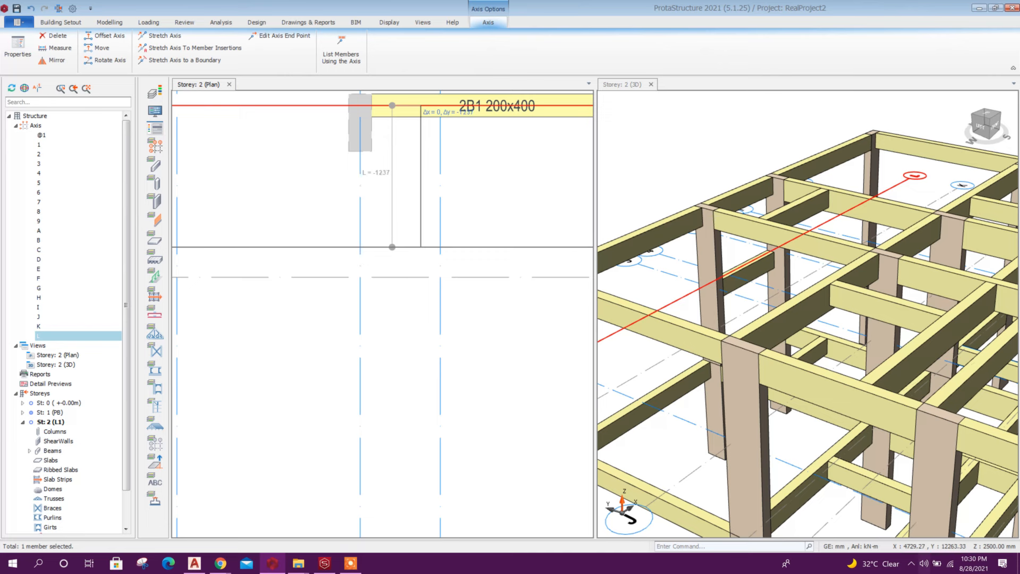
pyautogui.press('Tab')
pyautogui.write('-1200')
pyautogui.press('Return')
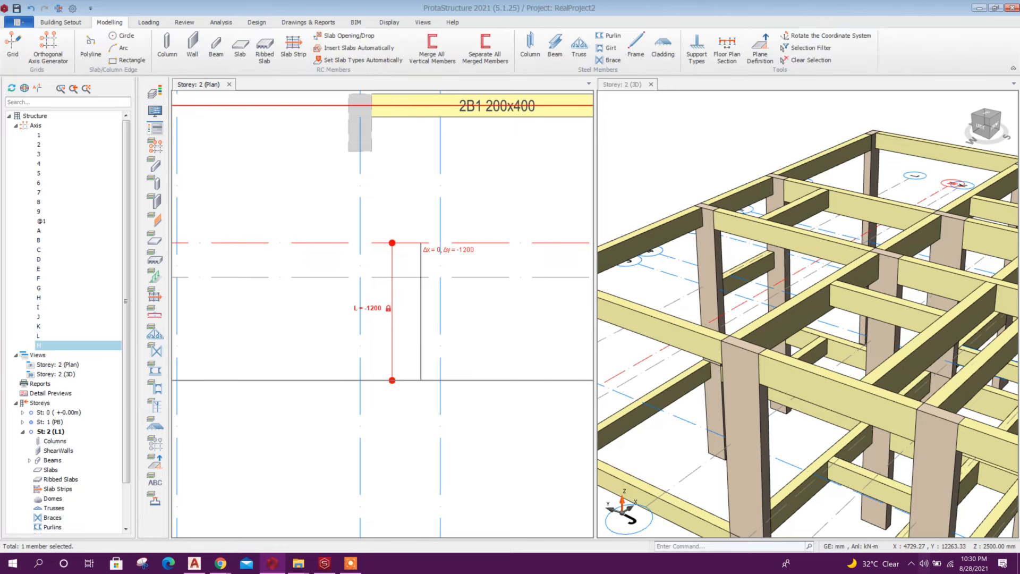
pyautogui.scroll(-4, 411, 250)
pyautogui.press('Escape')
# Step: Remove the end bubbles from axis M and make it a hidden axis
pyautogui.scroll(-3, 409, 294)
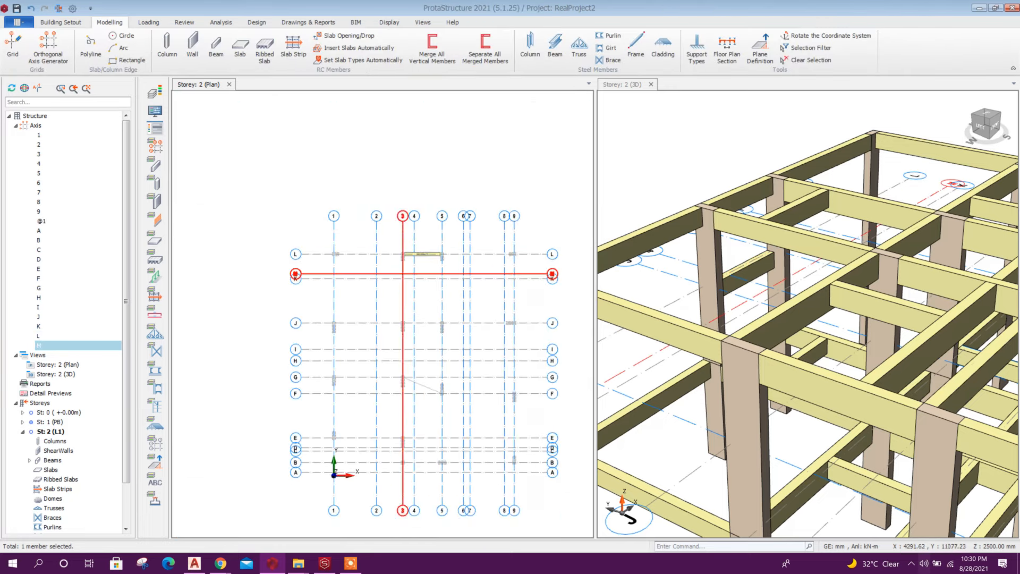
pyautogui.scroll(3, 358, 291)
pyautogui.click(360, 274)
pyautogui.rightClick(359, 274)
pyautogui.click(375, 258)
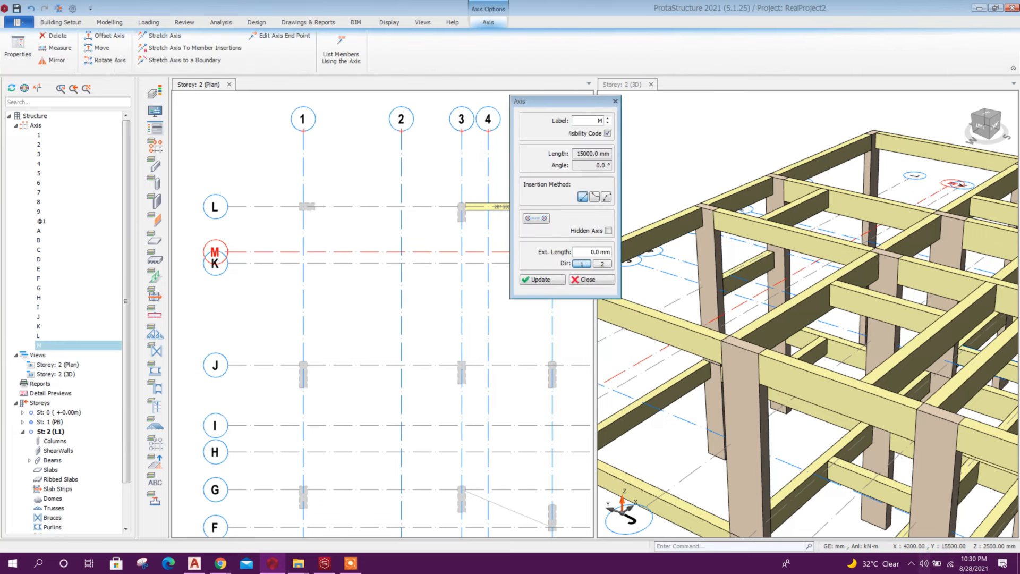
pyautogui.click(544, 219)
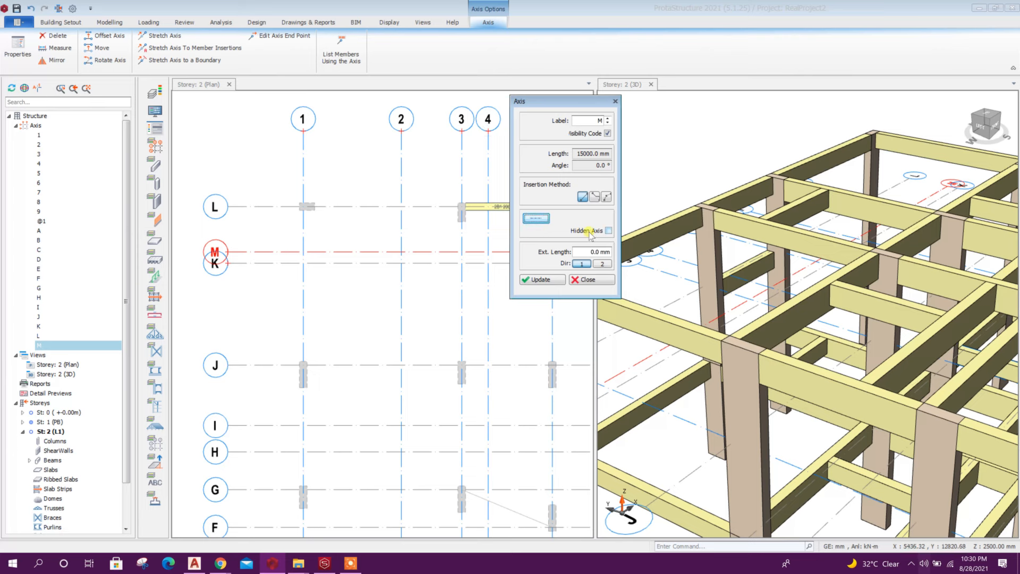
pyautogui.click(609, 231)
pyautogui.click(542, 280)
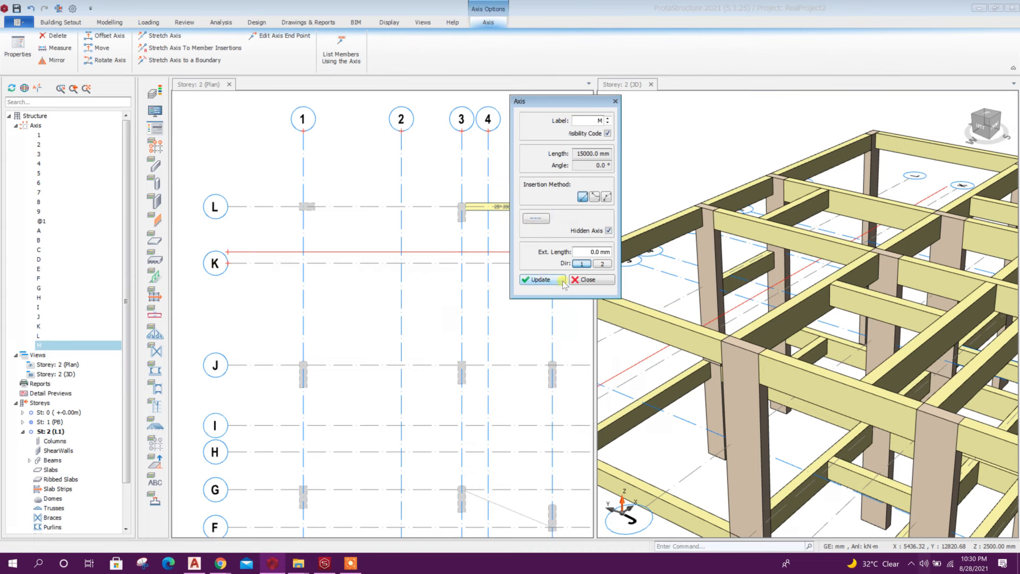
pyautogui.click(584, 280)
pyautogui.scroll(-3, 312, 211)
pyautogui.scroll(3, 429, 243)
pyautogui.scroll(2, 423, 212)
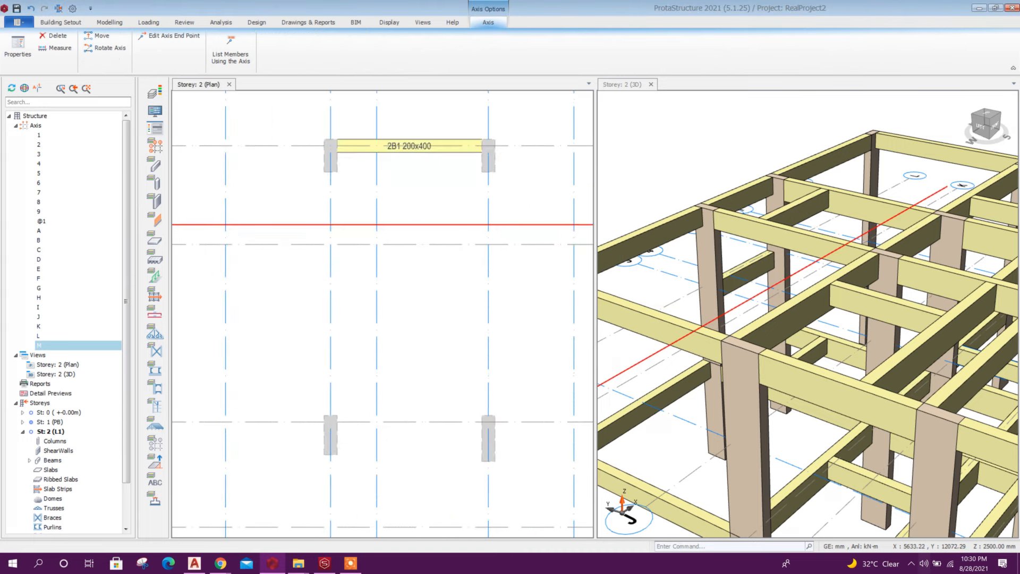
pyautogui.press('Escape')
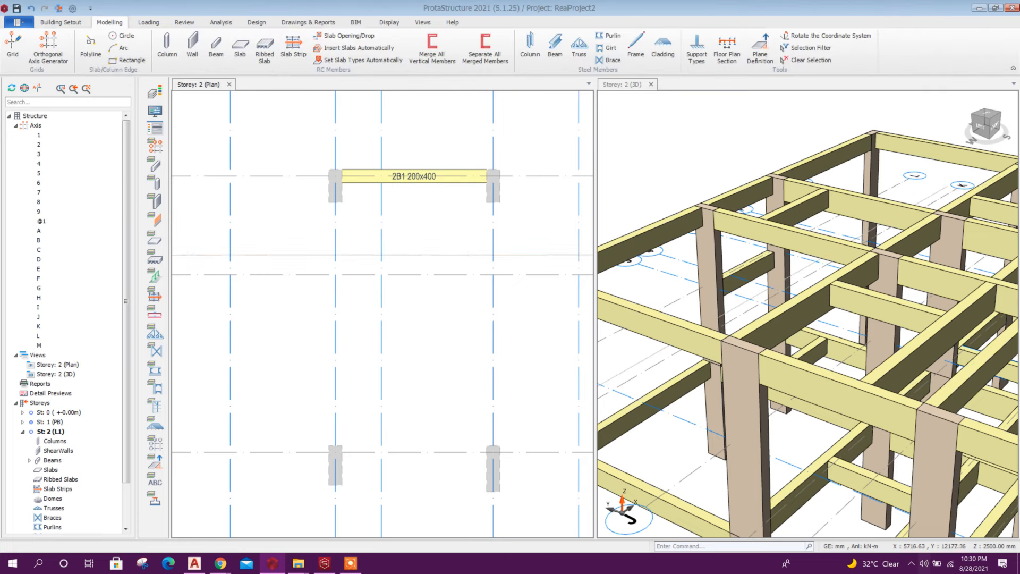
# Step: Insert a hidden axis without bubbles, 4800 mm long, from the midpoint of the axis L beam to just past axis J
pyautogui.scroll(-2, 431, 259)
pyautogui.scroll(1, 432, 207)
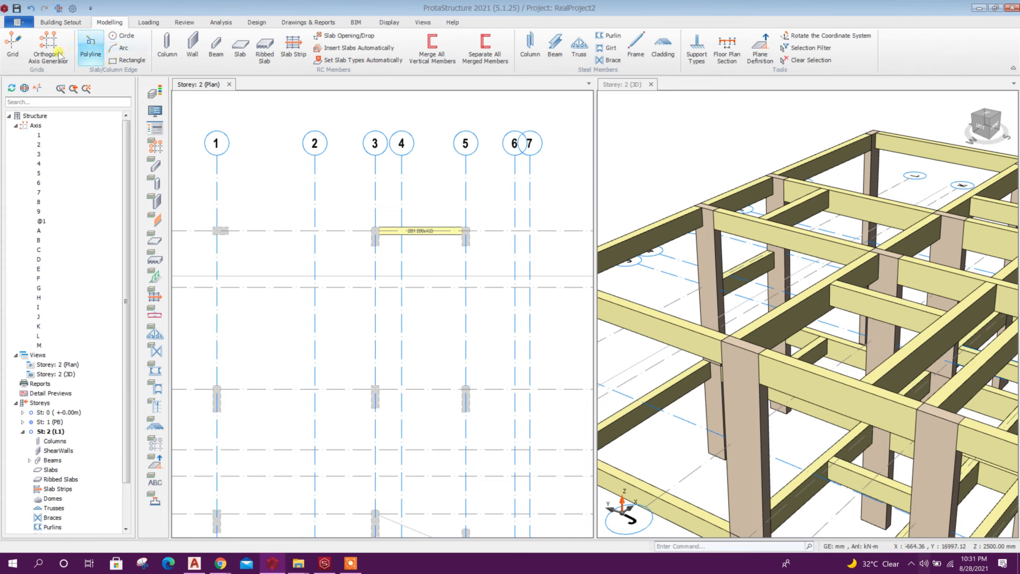
pyautogui.click(13, 44)
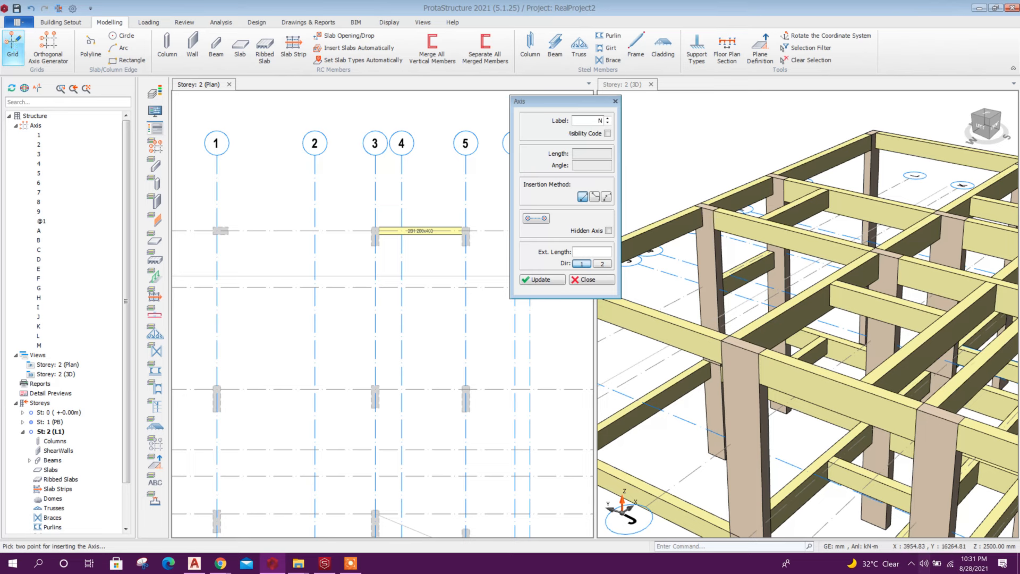
pyautogui.click(533, 220)
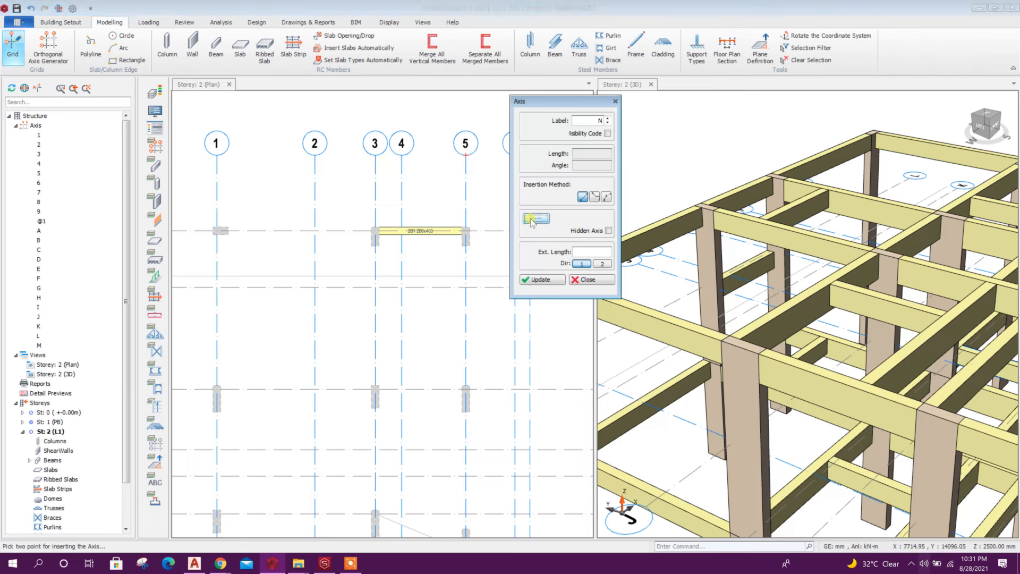
pyautogui.click(607, 232)
pyautogui.scroll(3, 418, 239)
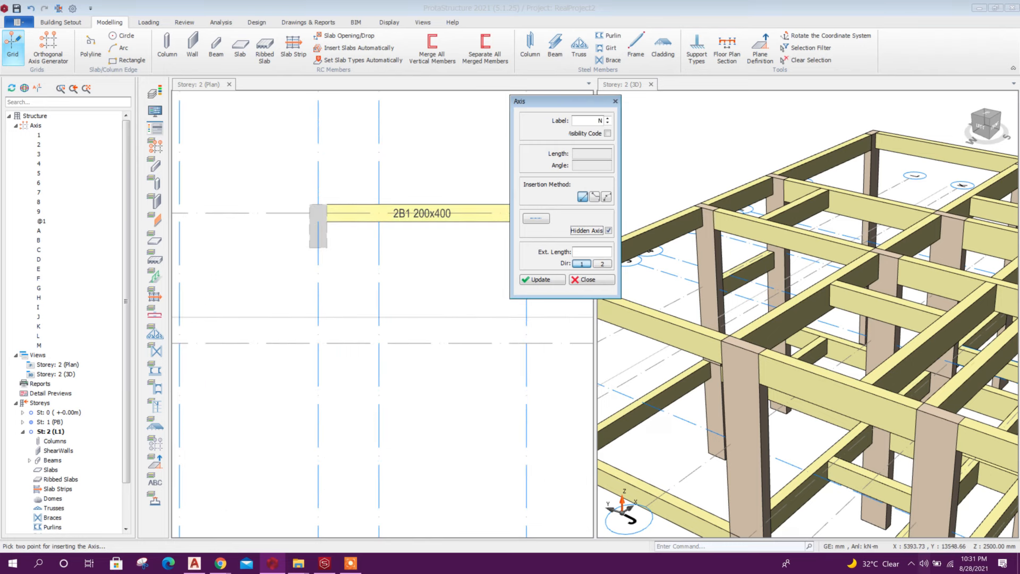
pyautogui.click(422, 204)
pyautogui.scroll(-3, 410, 368)
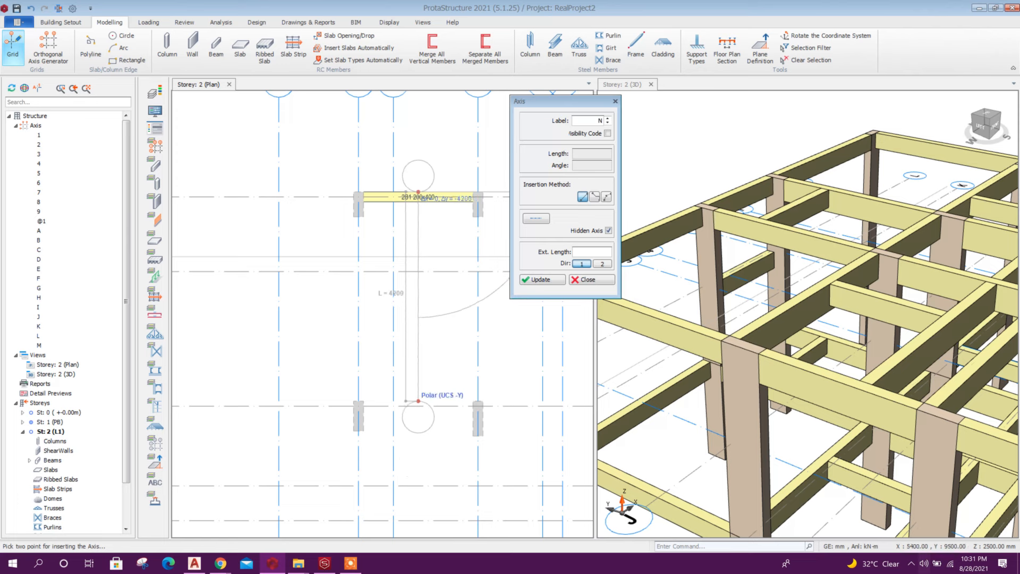
pyautogui.click(418, 430)
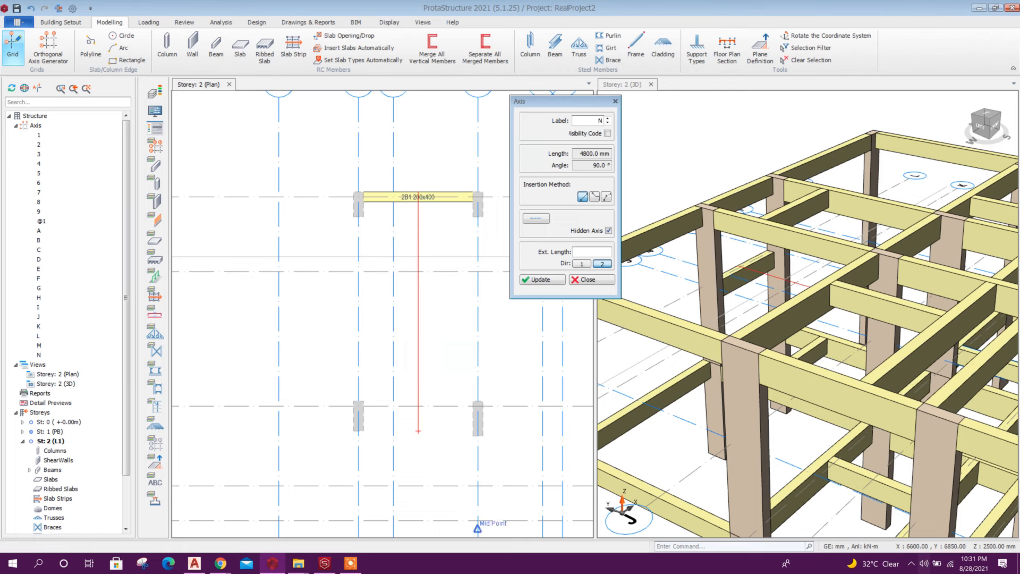
pyautogui.click(596, 279)
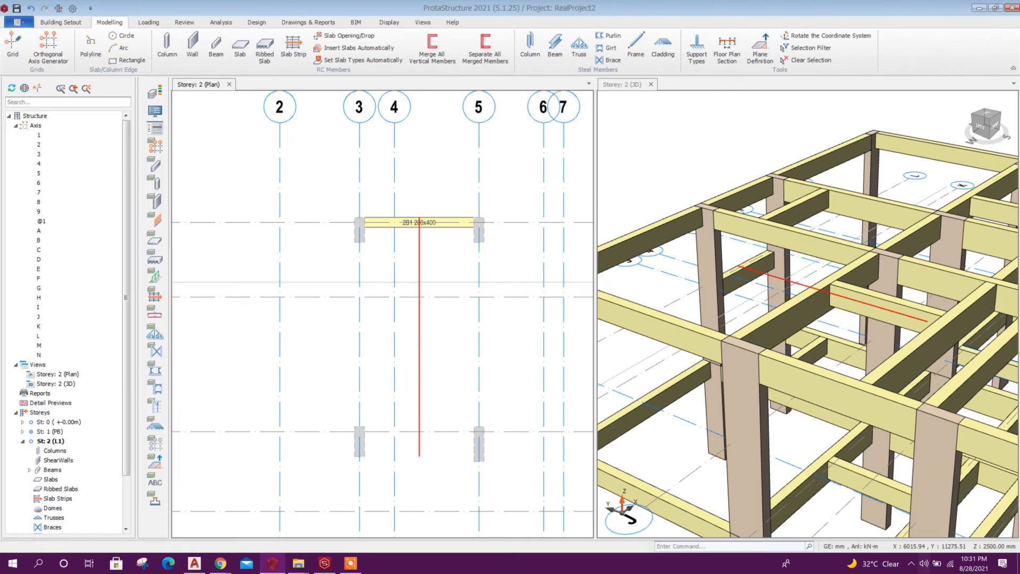
# Step: Start a new slab on Storey 2 with a thickness of 200 mm
pyautogui.moveTo(450, 336); pyautogui.dragTo(432, 341, button='middle')
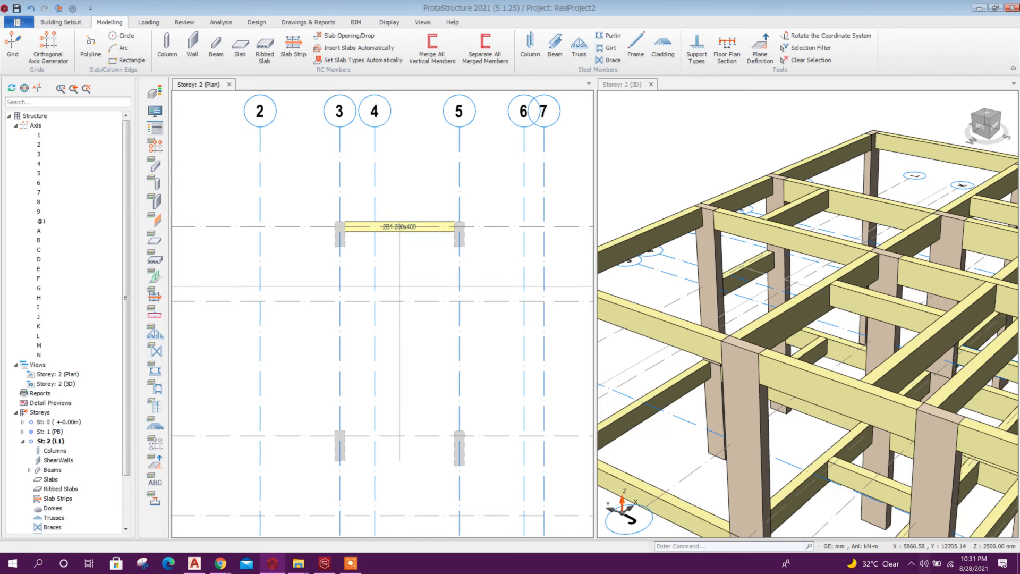
pyautogui.moveTo(400, 287); pyautogui.dragTo(386, 269, button='middle')
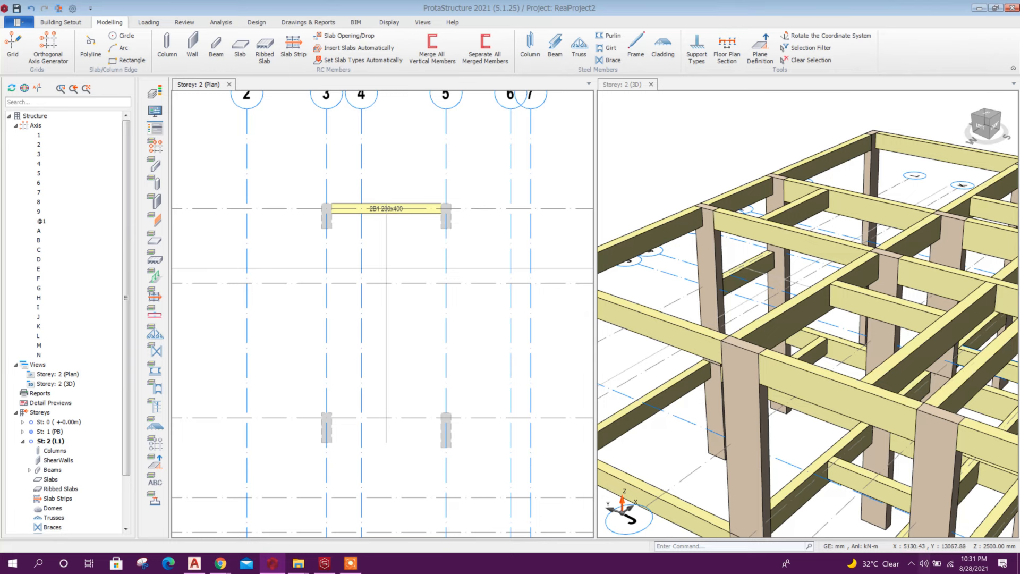
pyautogui.click(192, 46)
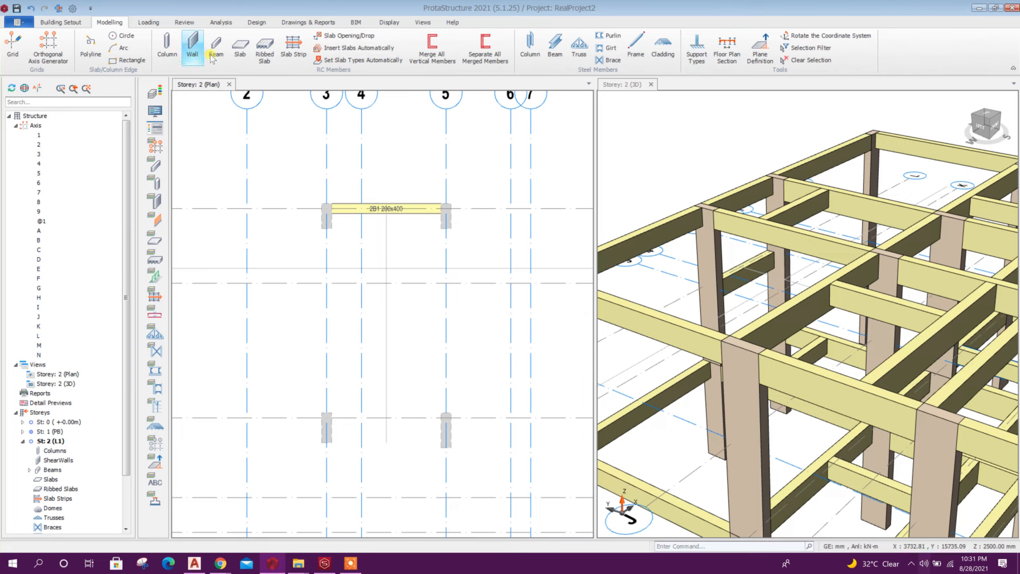
pyautogui.click(240, 51)
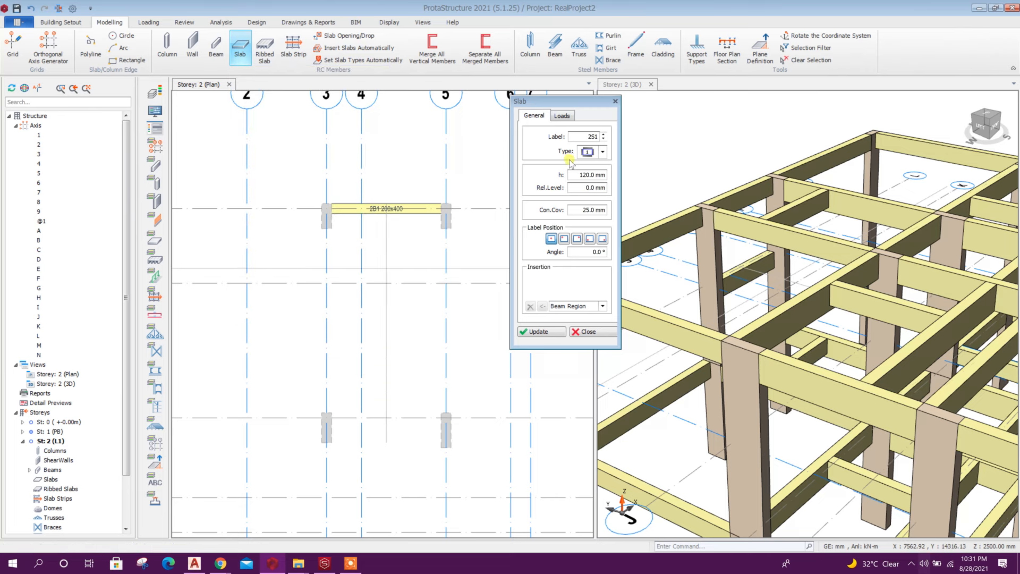
pyautogui.moveTo(584, 175); pyautogui.dragTo(561, 177)
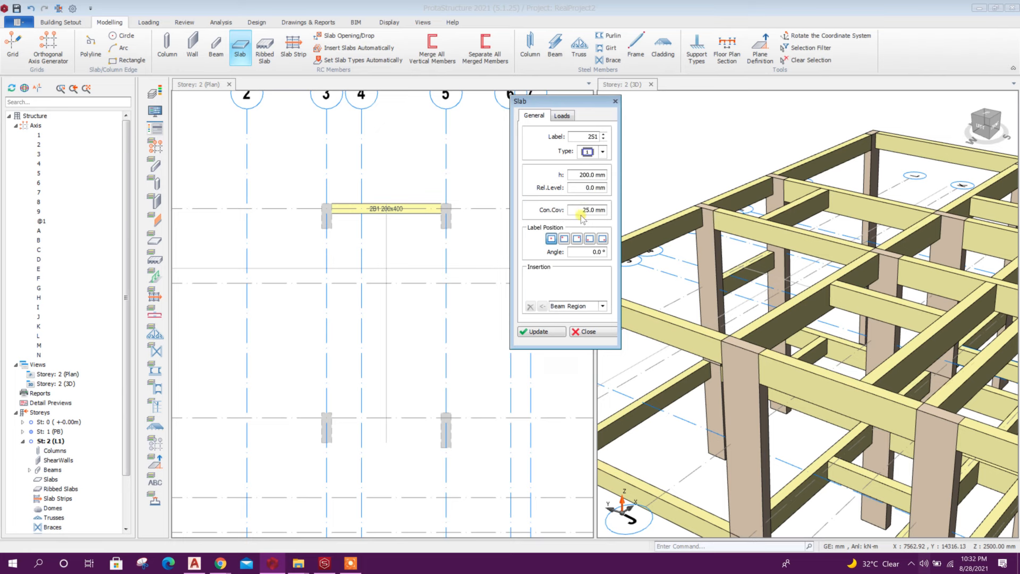
# Step: Set the slab's dead and imposed loads to 2.0 kN/m2 each and exclude it from the floor diaphragm
pyautogui.click(563, 117)
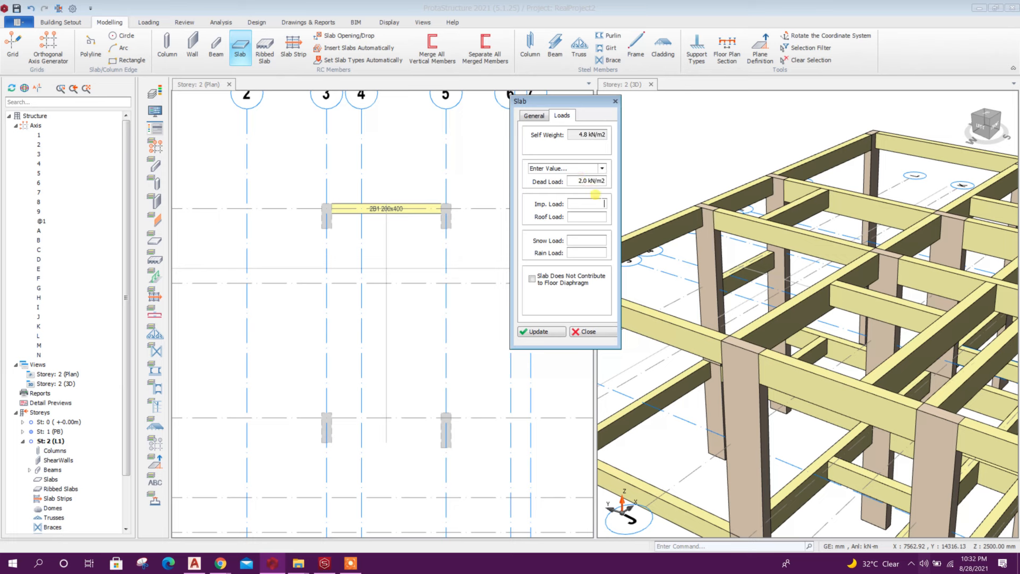
pyautogui.write('2')
pyautogui.click(571, 201)
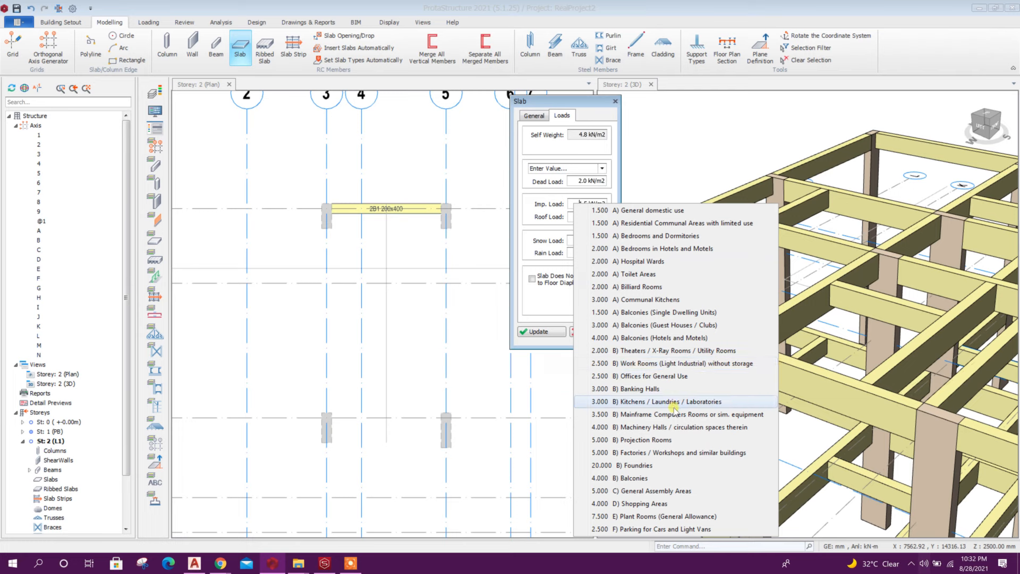
pyautogui.click(554, 220)
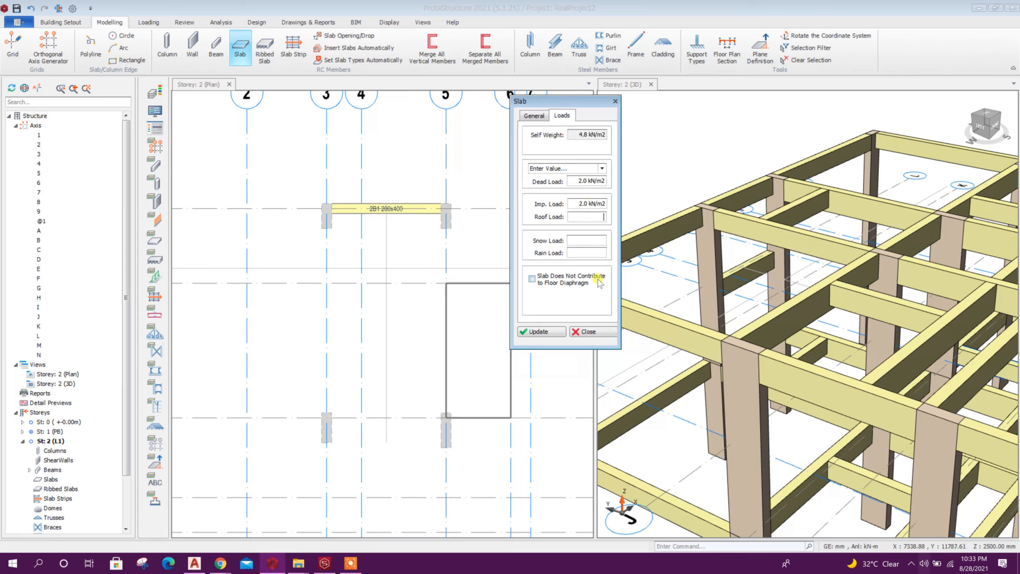
pyautogui.click(533, 280)
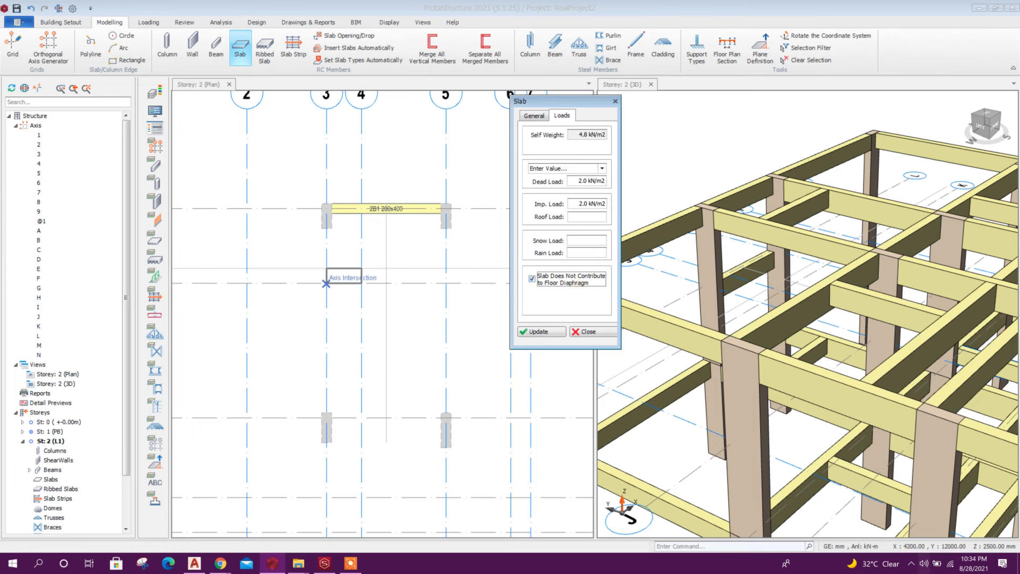
# Step: Insert the slab with the Pick Points method through the axis intersections bounded by axes 3, M, 5 and L
pyautogui.click(535, 116)
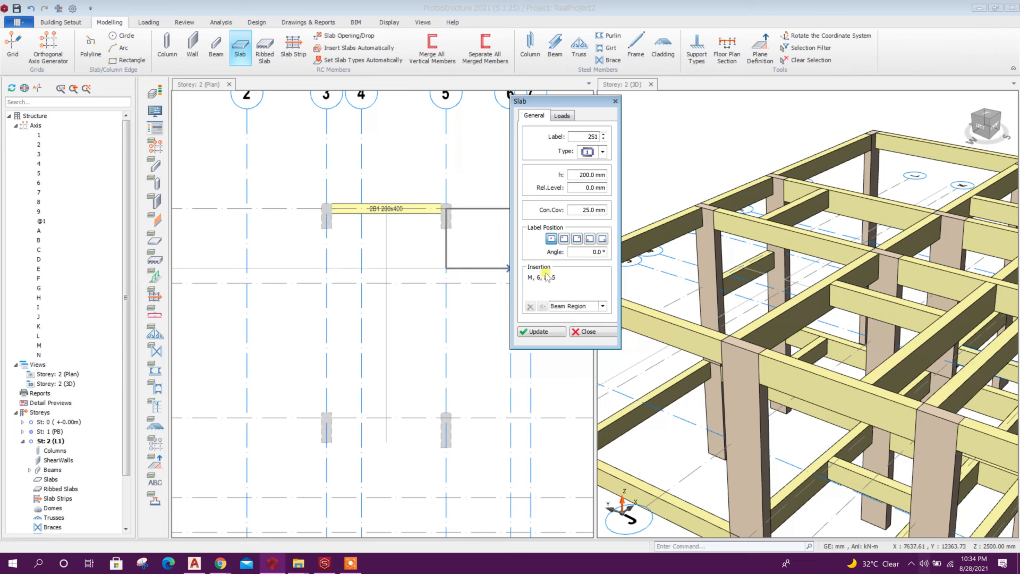
pyautogui.click(603, 306)
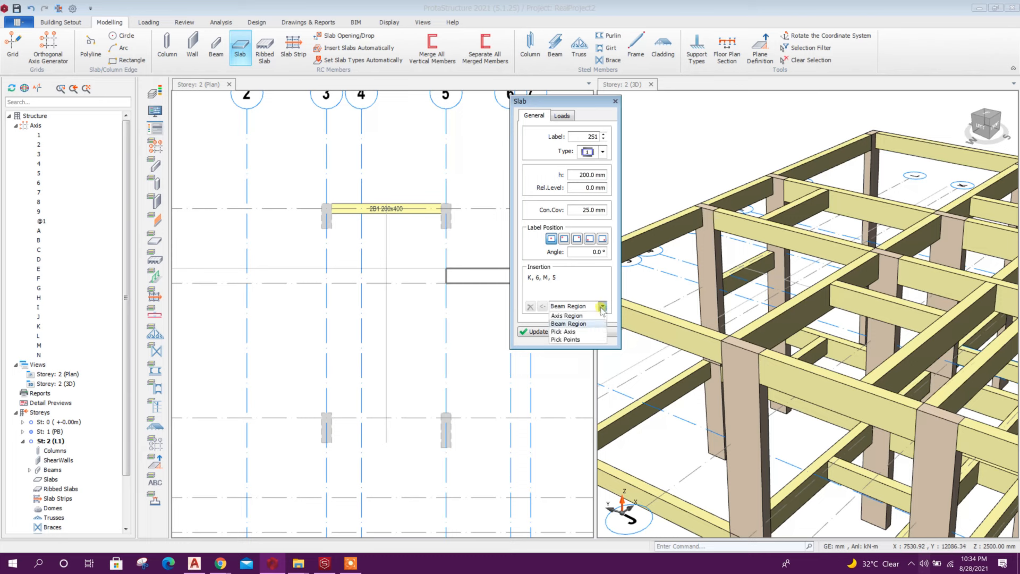
pyautogui.click(574, 340)
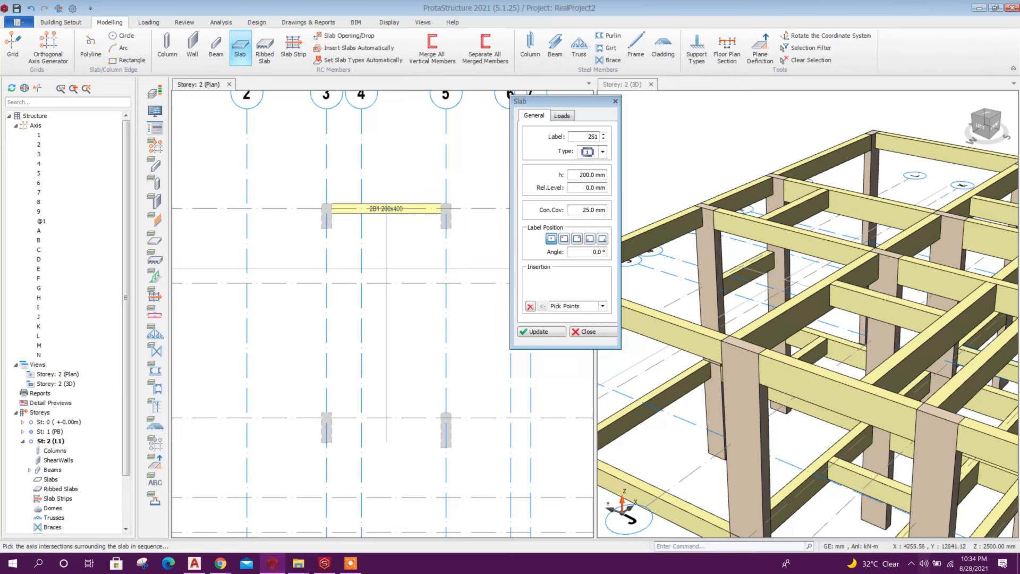
pyautogui.click(326, 209)
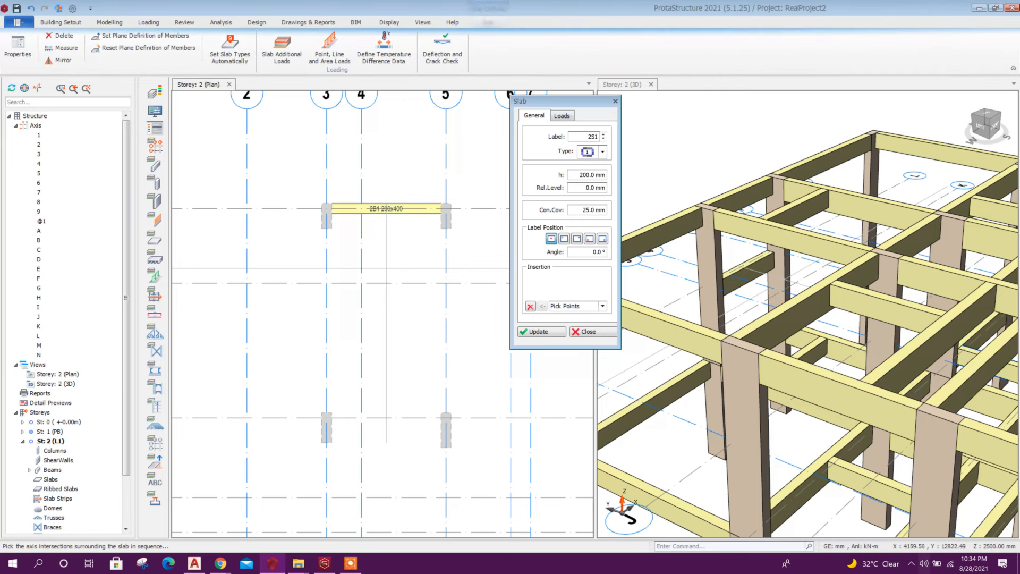
pyautogui.click(446, 268)
pyautogui.click(446, 208)
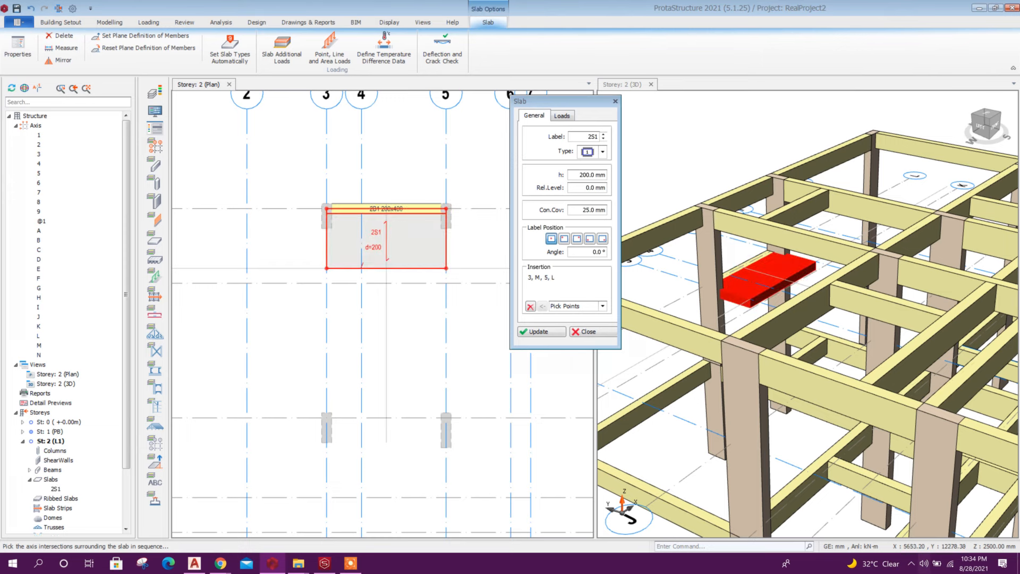
pyautogui.scroll(2, 796, 279)
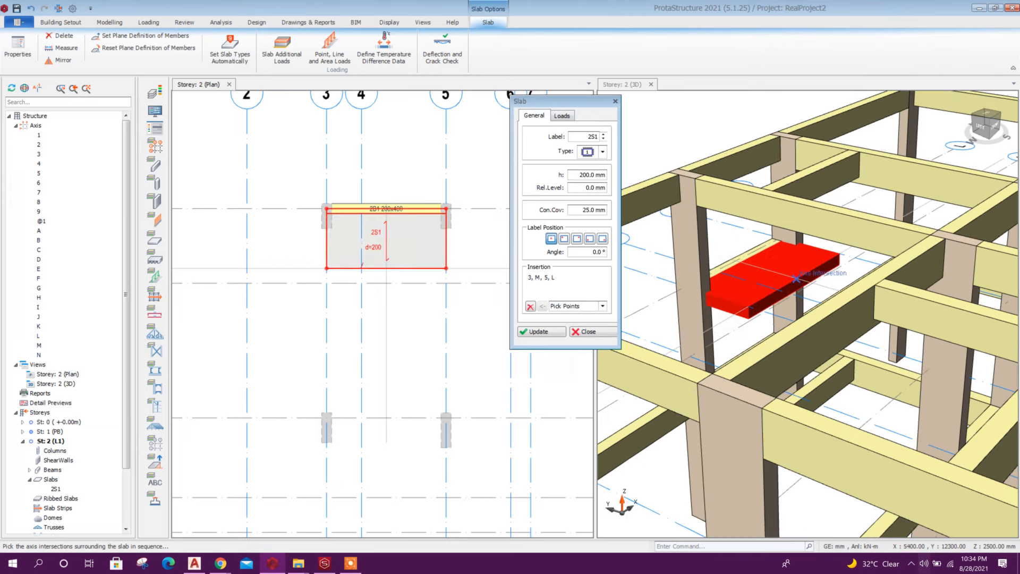
# Step: Insert a second 200 mm slab on Storey 2 by picking the axis intersections bounded by axes 3, J, N and M
pyautogui.moveTo(401, 366); pyautogui.dragTo(404, 314, button='middle')
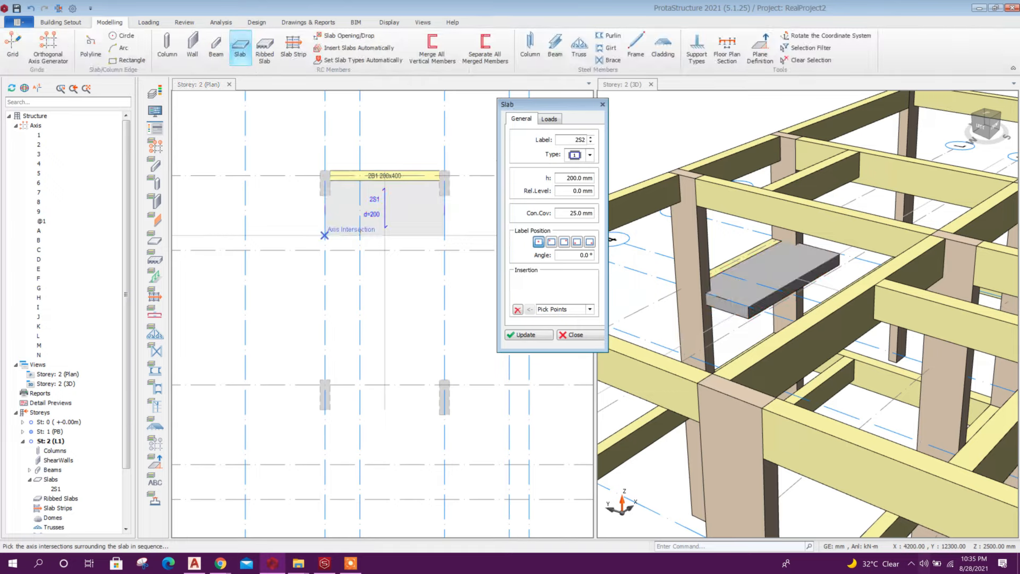
pyautogui.click(325, 235)
pyautogui.click(325, 385)
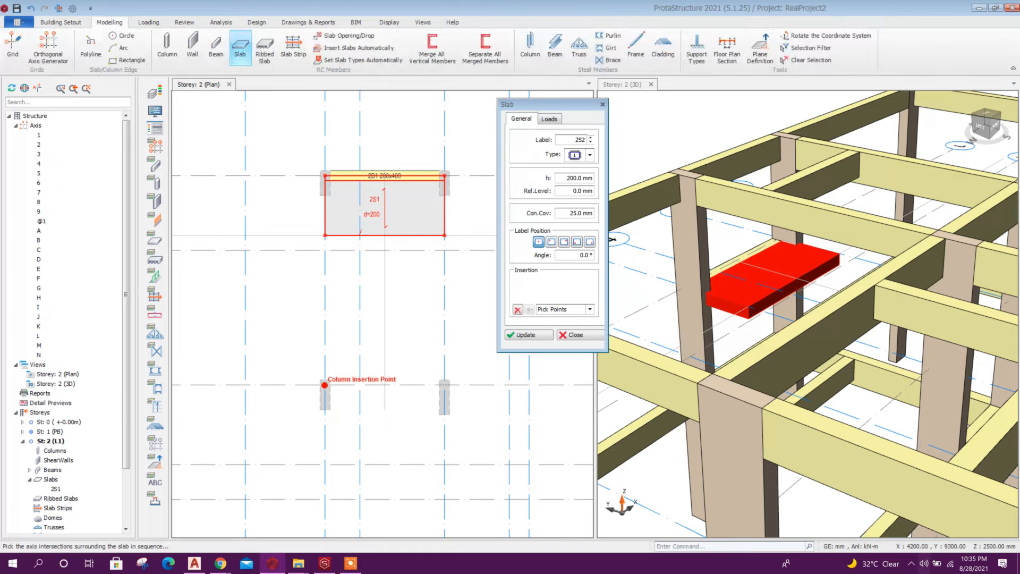
pyautogui.click(325, 385)
pyautogui.click(385, 385)
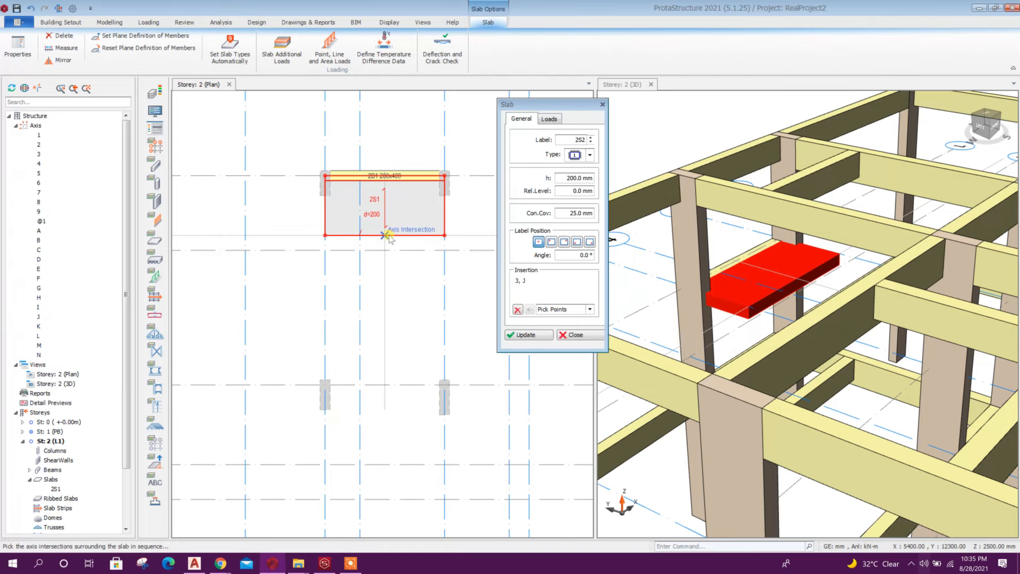
pyautogui.click(385, 235)
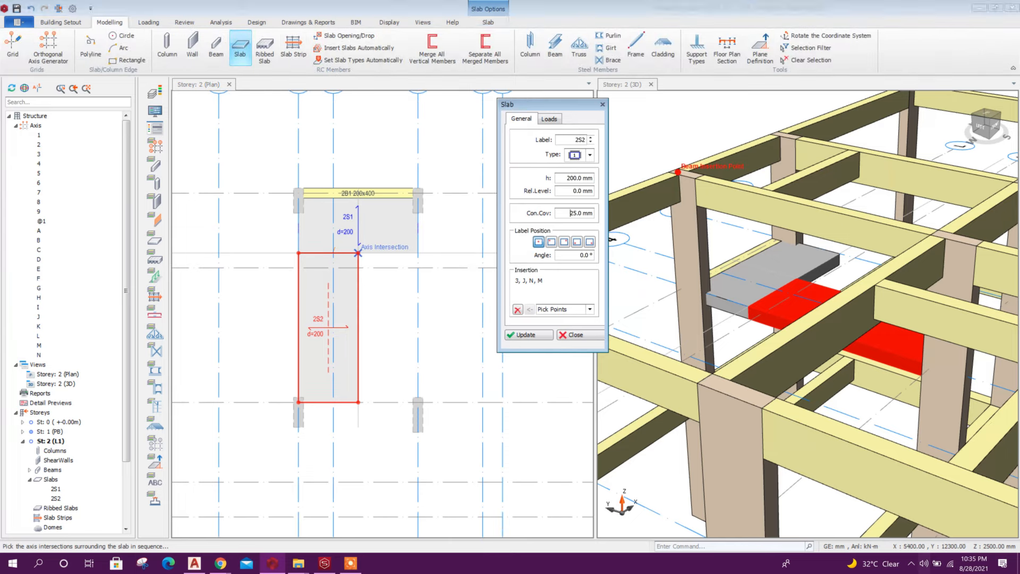
# Step: Insert a third 200 mm slab through the axis intersections bounded by axes N, J, 5 and M, and finish slab insertion
pyautogui.click(358, 403)
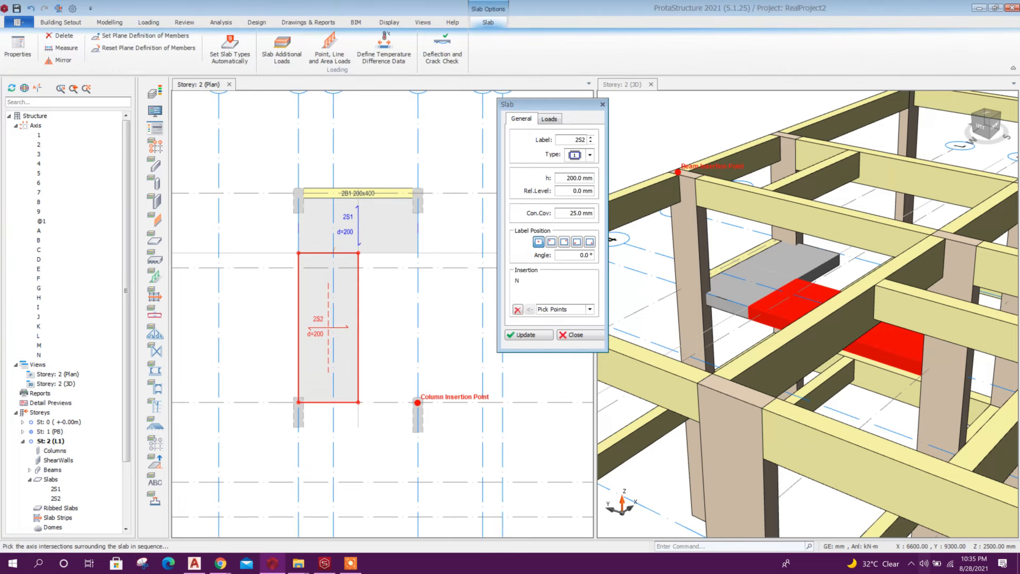
pyautogui.click(358, 253)
pyautogui.click(418, 253)
pyautogui.click(418, 403)
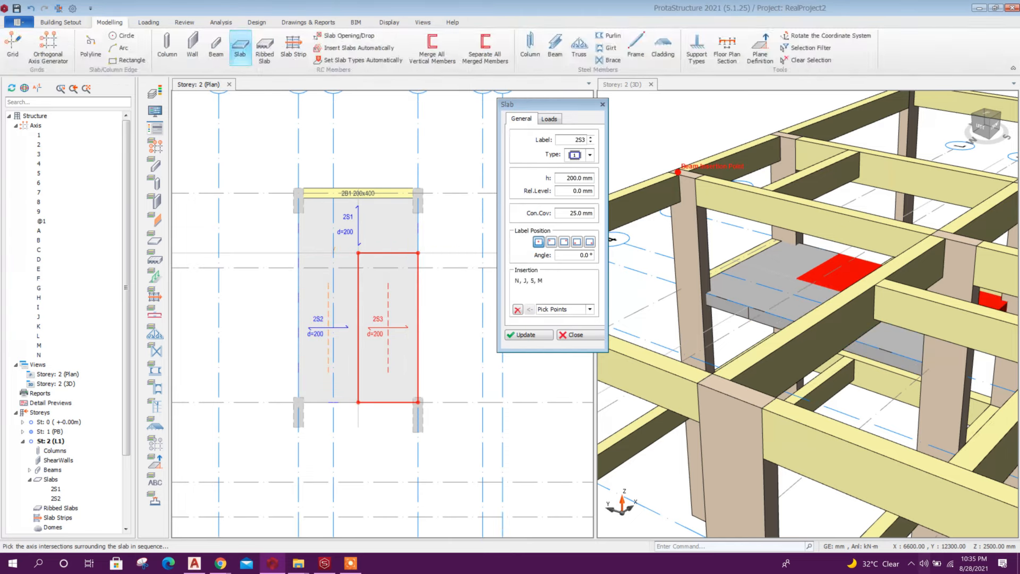
pyautogui.click(570, 336)
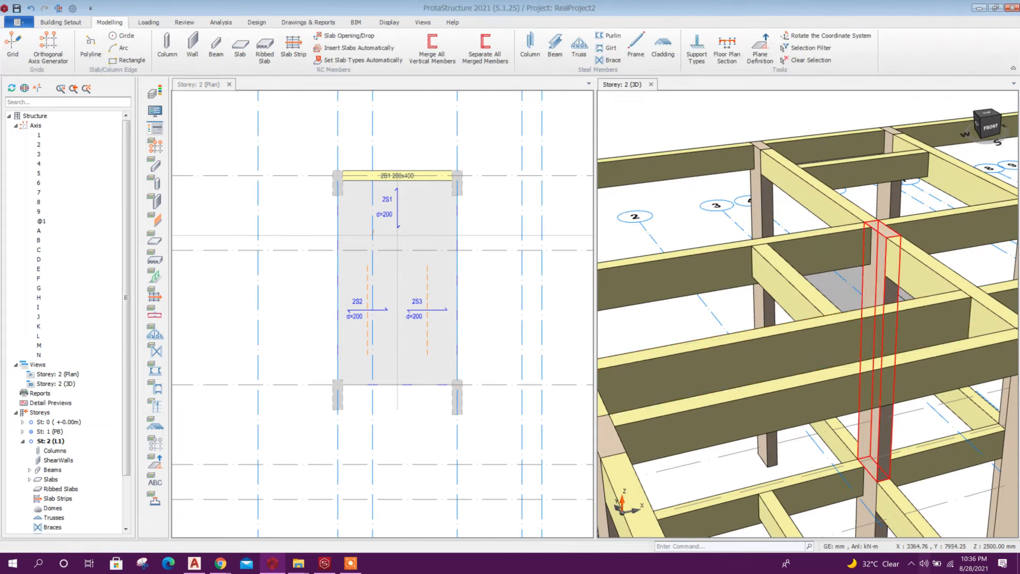
# Step: Examine the new staircase slabs in the 3D view from below and above, highlighting slab 2S2
pyautogui.moveTo(884, 462); pyautogui.dragTo(904, 407, button='middle')
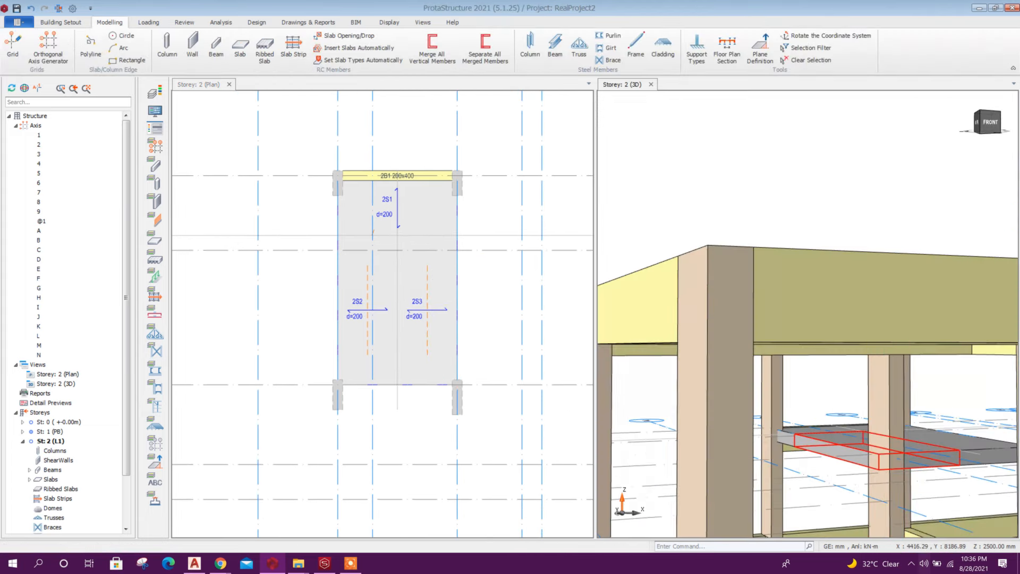
pyautogui.click(920, 457)
pyautogui.scroll(-1, 773, 396)
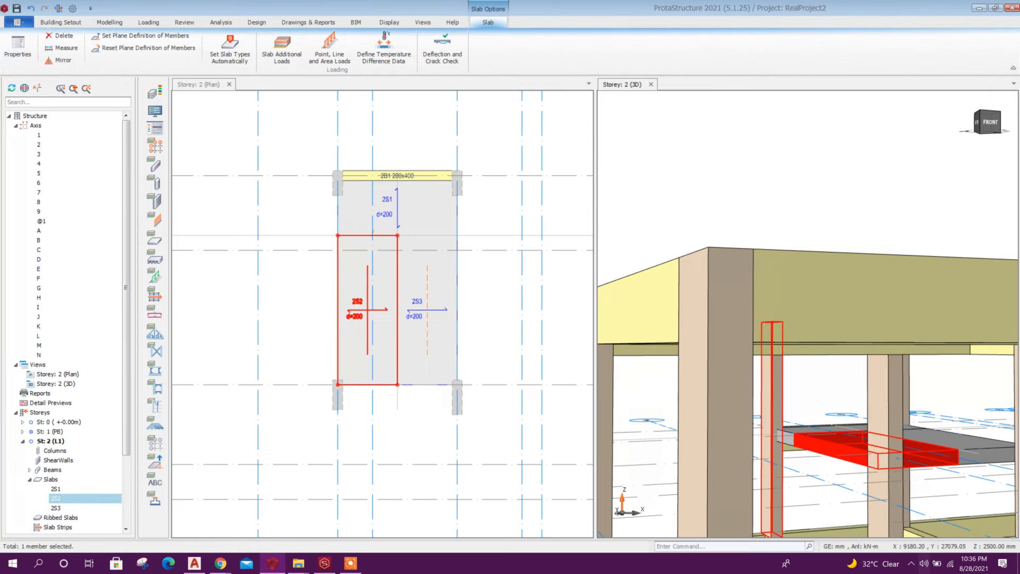
pyautogui.scroll(-1, 834, 404)
pyautogui.scroll(-1, 872, 407)
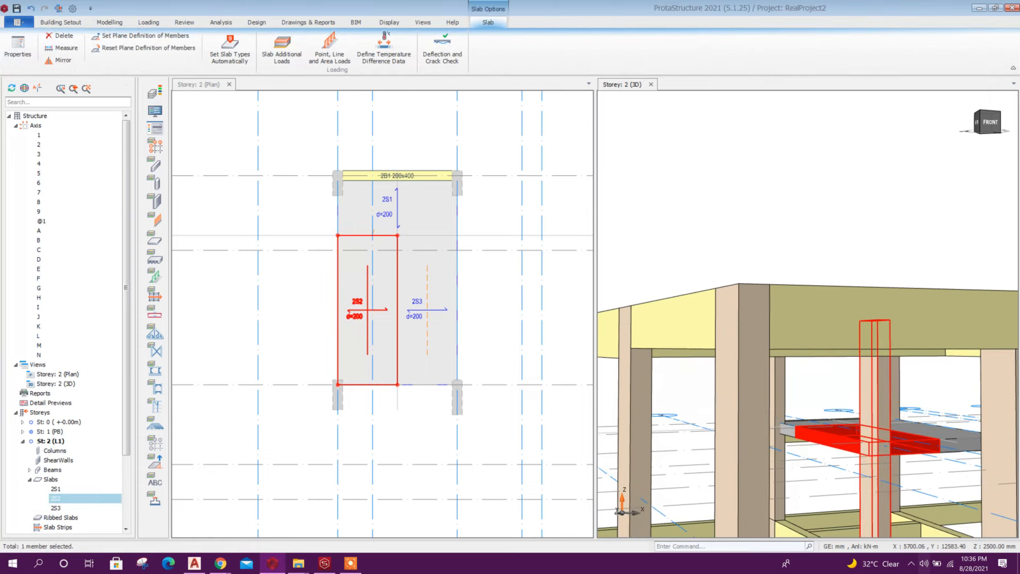
pyautogui.moveTo(874, 401); pyautogui.dragTo(883, 444, button='middle')
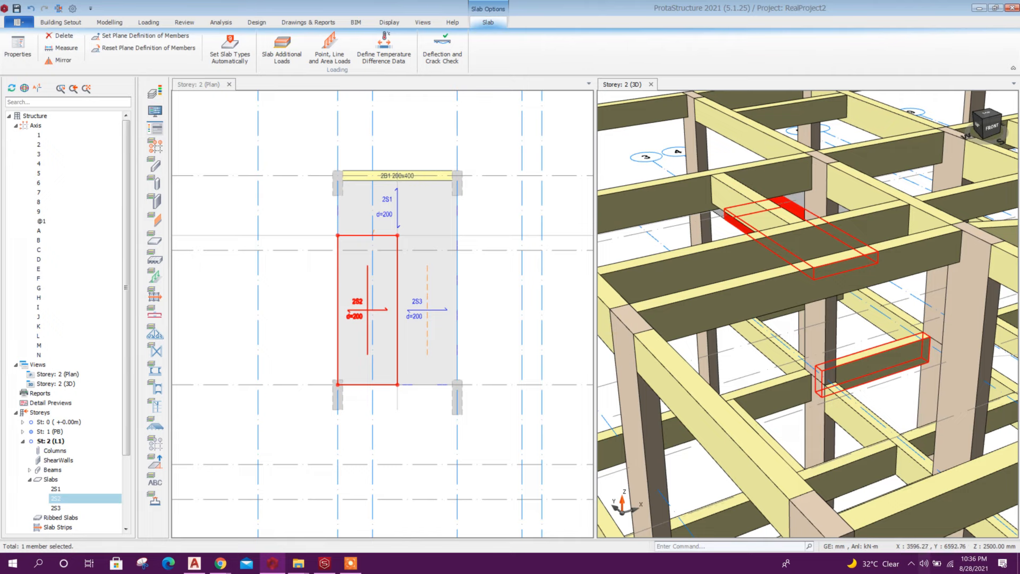
pyautogui.press('Escape')
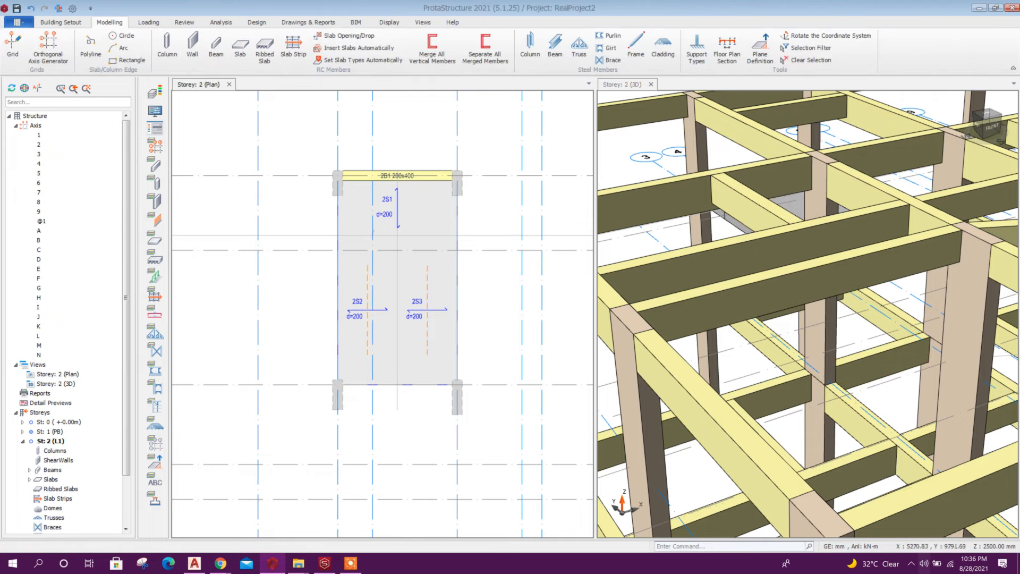
# Step: Define plane P1 over slab 2S2 through the axis intersections 3/M, 3/J and N/J
pyautogui.moveTo(384, 348); pyautogui.dragTo(390, 332, button='middle')
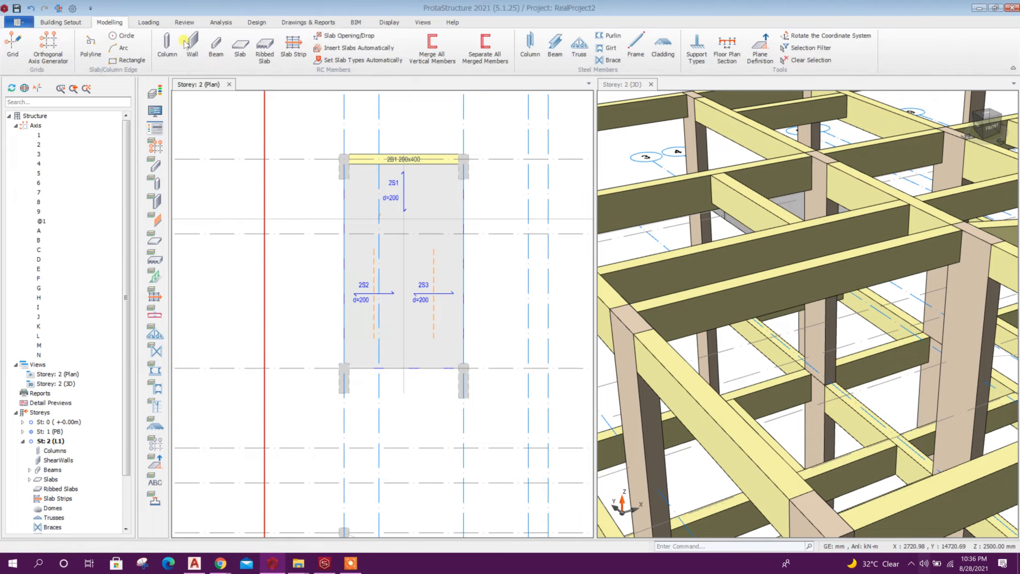
pyautogui.click(769, 56)
pyautogui.click(541, 107)
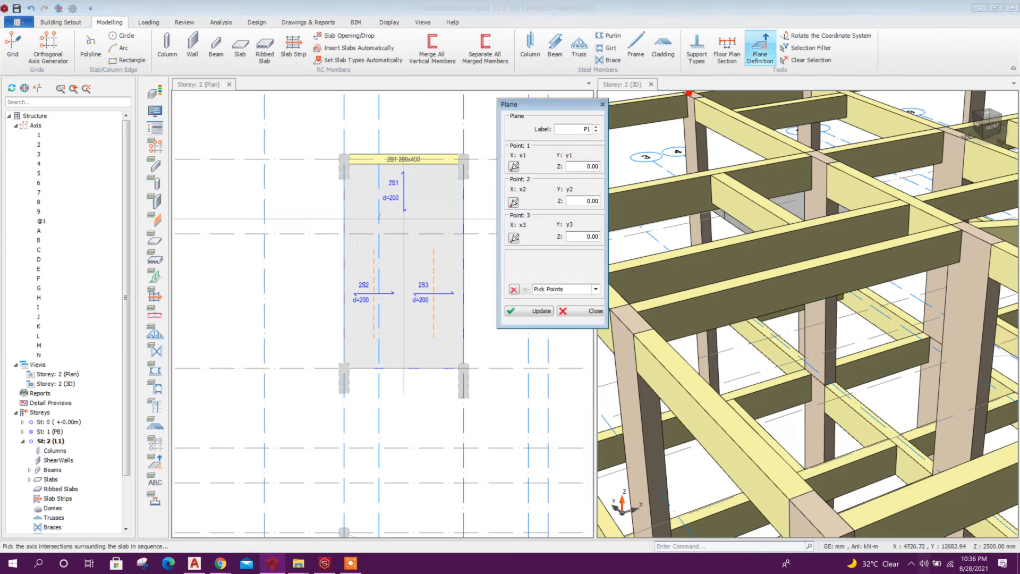
pyautogui.click(344, 219)
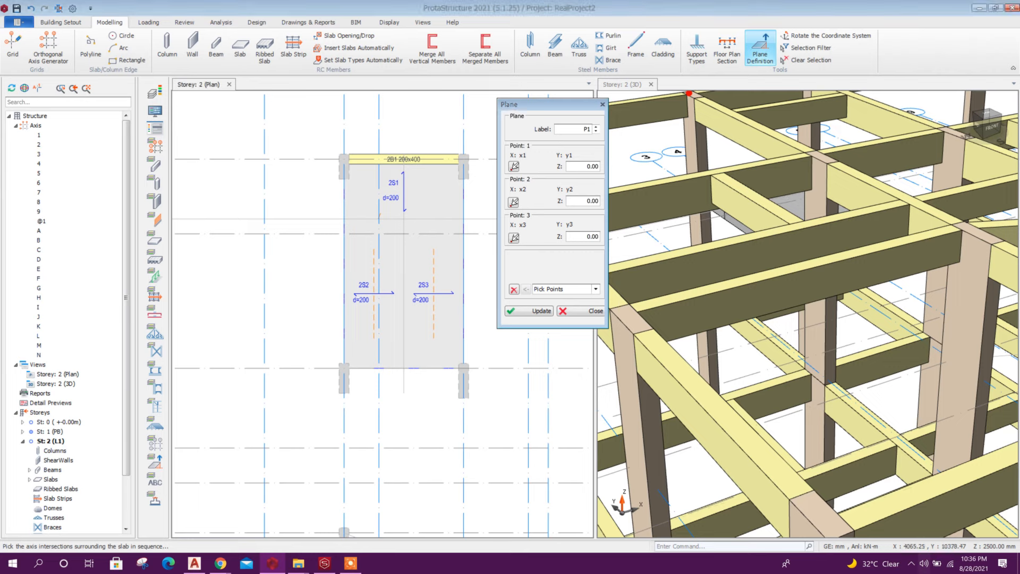
pyautogui.click(404, 368)
pyautogui.rightClick(404, 219)
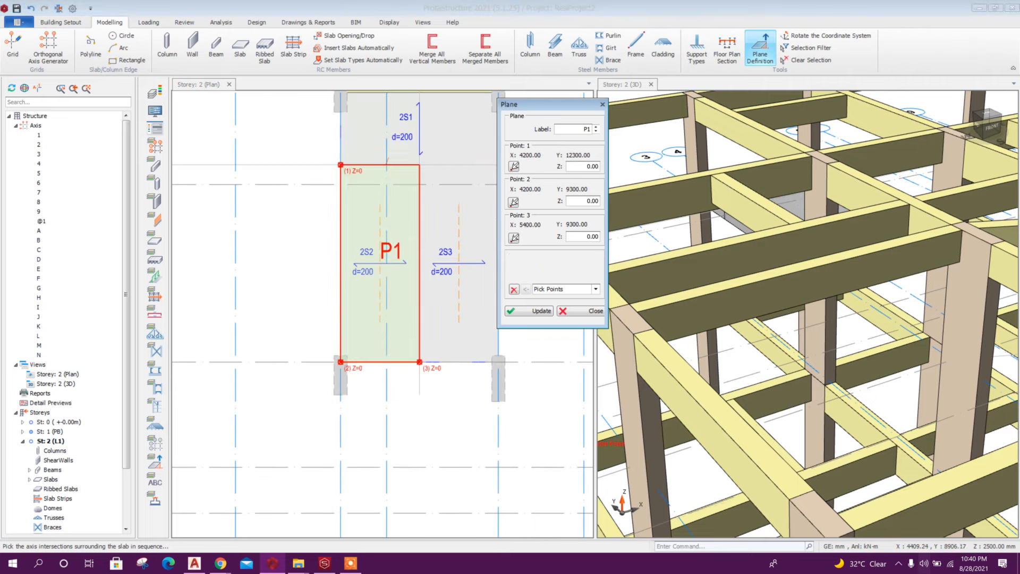
# Step: Set the Z level of points 2 and 3 of plane P1 to -1800 mm and finish the plane definition
pyautogui.scroll(4, 354, 386)
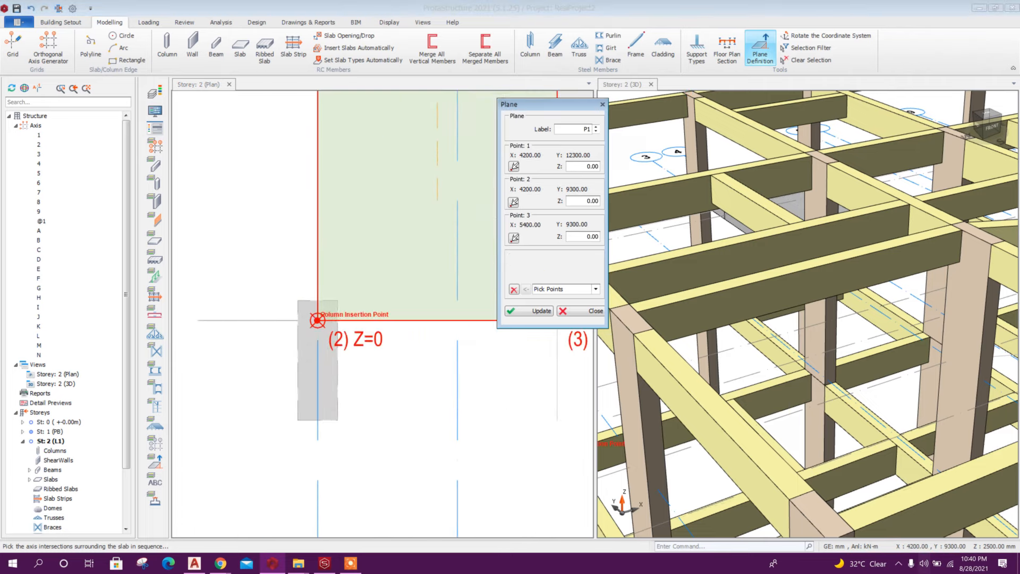
pyautogui.scroll(-3, 290, 356)
pyautogui.scroll(2, 314, 349)
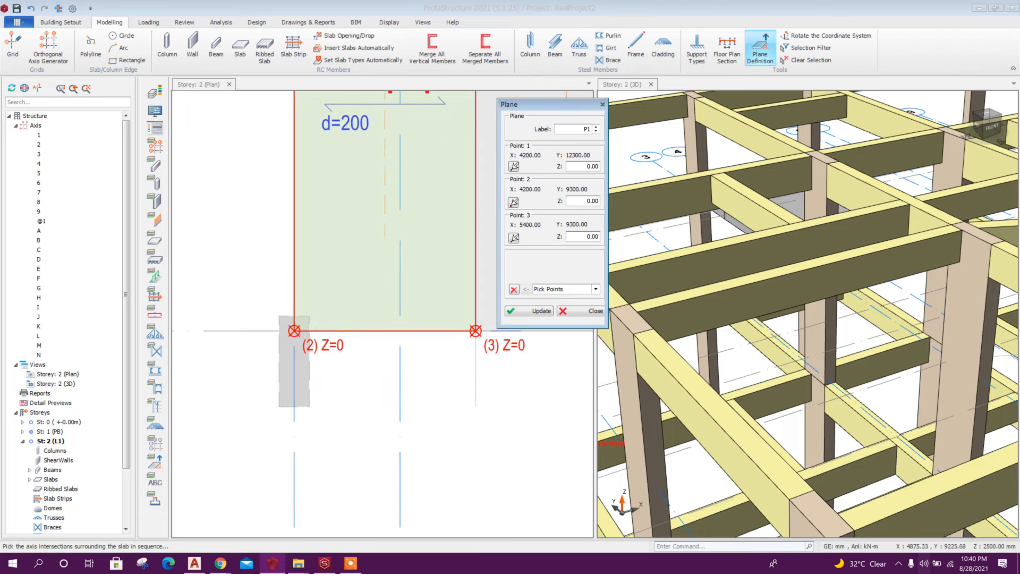
pyautogui.doubleClick(592, 199)
pyautogui.doubleClick(589, 236)
pyautogui.click(530, 314)
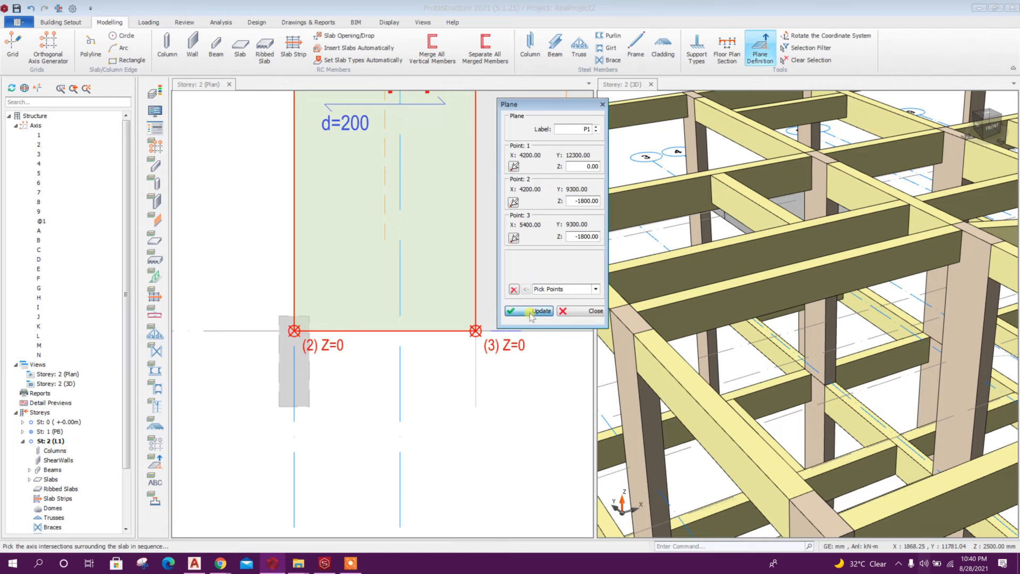
pyautogui.click(565, 311)
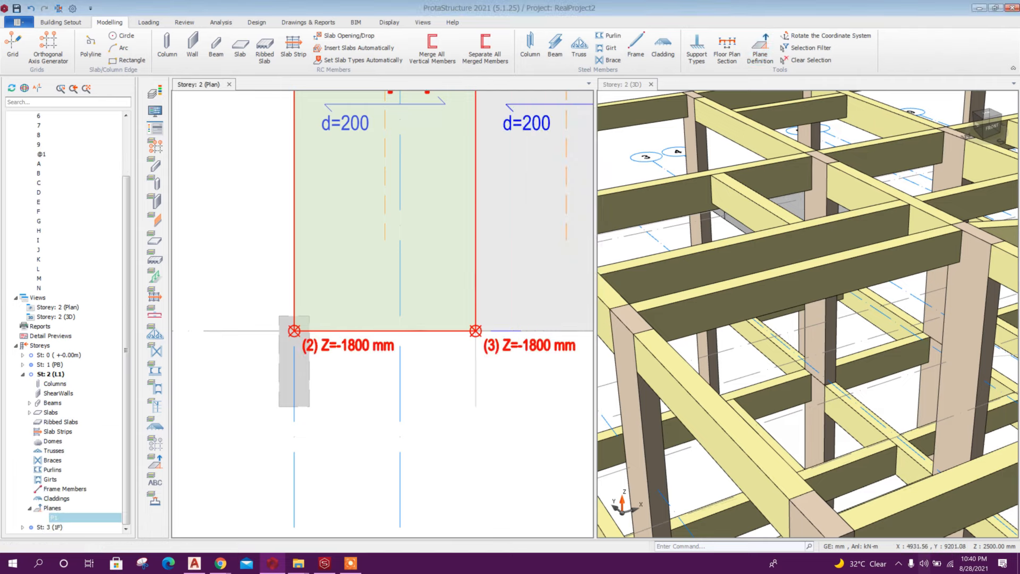
# Step: Move slab 2S2 onto the inclined plane P1, accepting the adjustment of the members it contains
pyautogui.rightClick(392, 288)
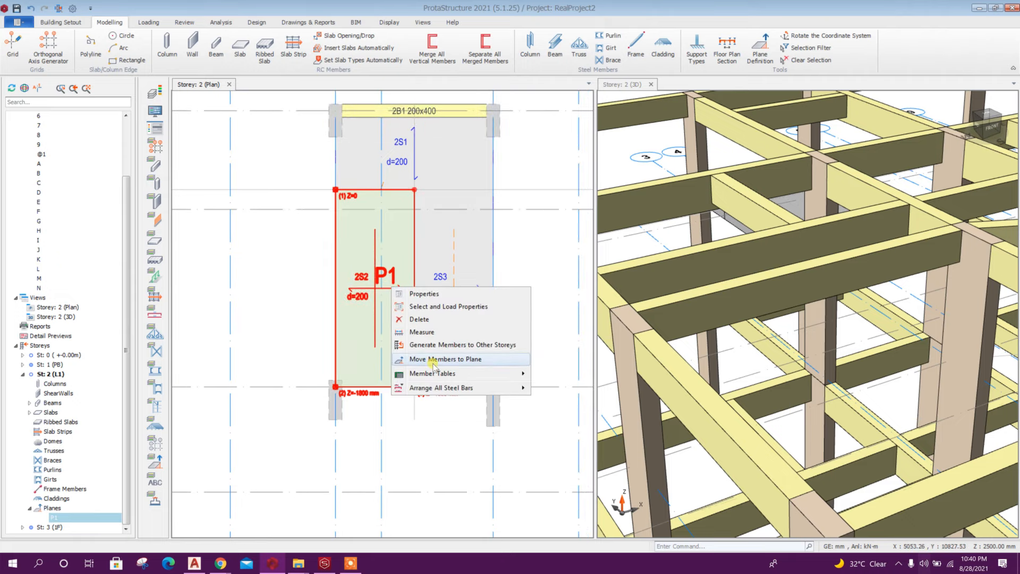
pyautogui.click(475, 360)
pyautogui.click(539, 399)
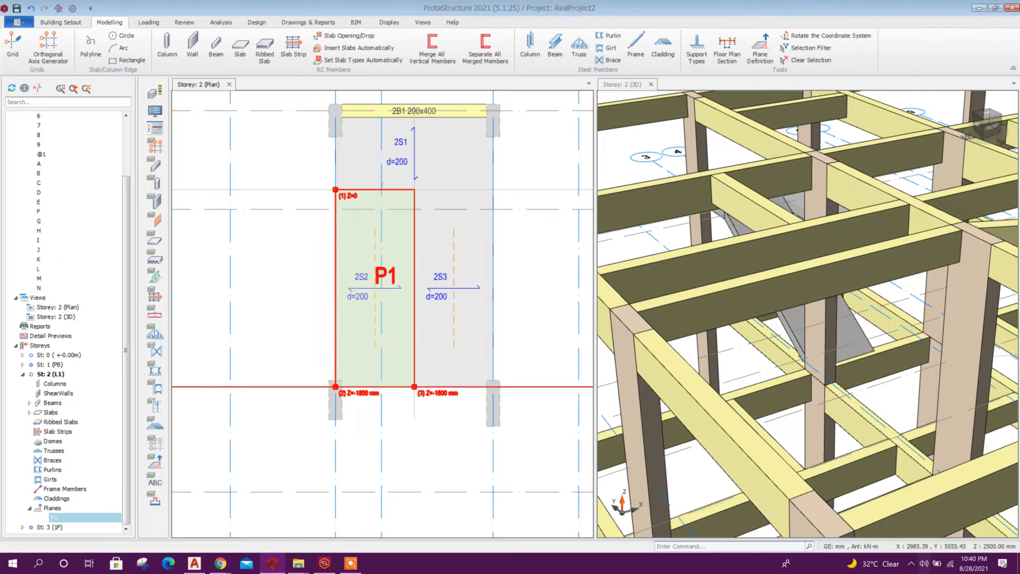
# Step: Examine the slope of slab 2S2 and how it meets the landing slab and the beams in the 3D view
pyautogui.moveTo(845, 388); pyautogui.dragTo(917, 361, button='middle')
pyautogui.scroll(-5, 907, 358)
pyautogui.scroll(3, 754, 340)
pyautogui.moveTo(750, 340); pyautogui.dragTo(805, 318, button='middle')
pyautogui.scroll(-4, 800, 322)
pyautogui.scroll(2, 704, 322)
pyautogui.moveTo(768, 358); pyautogui.dragTo(818, 319, button='middle')
pyautogui.scroll(4, 791, 338)
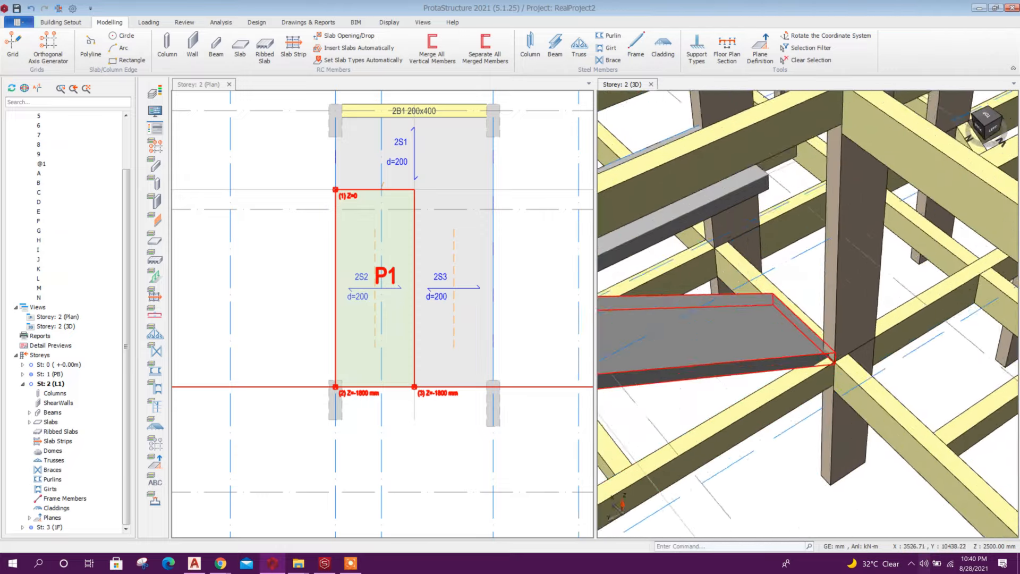
pyautogui.scroll(-3, 776, 332)
pyautogui.scroll(-2, 776, 332)
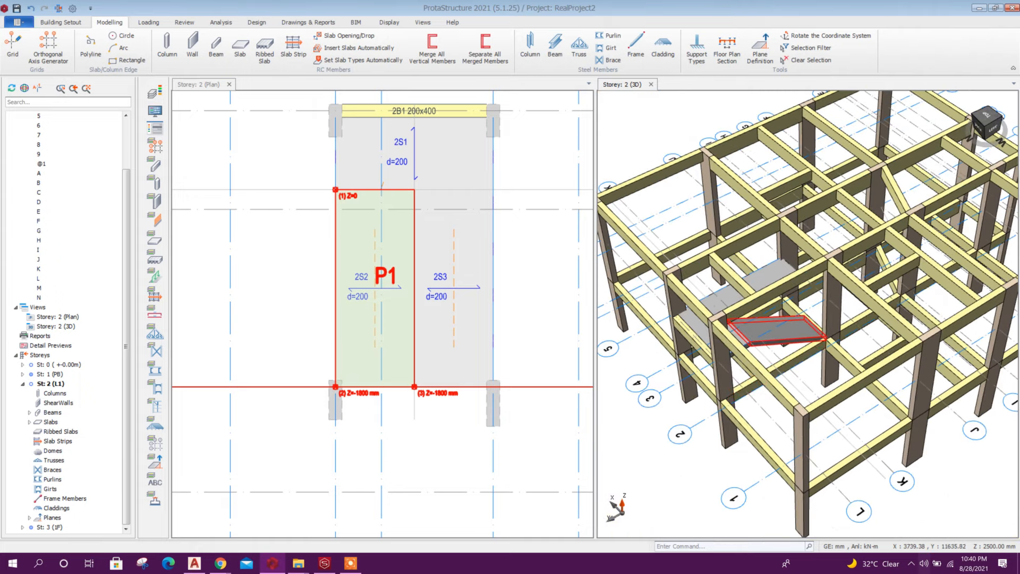
pyautogui.scroll(5, 776, 332)
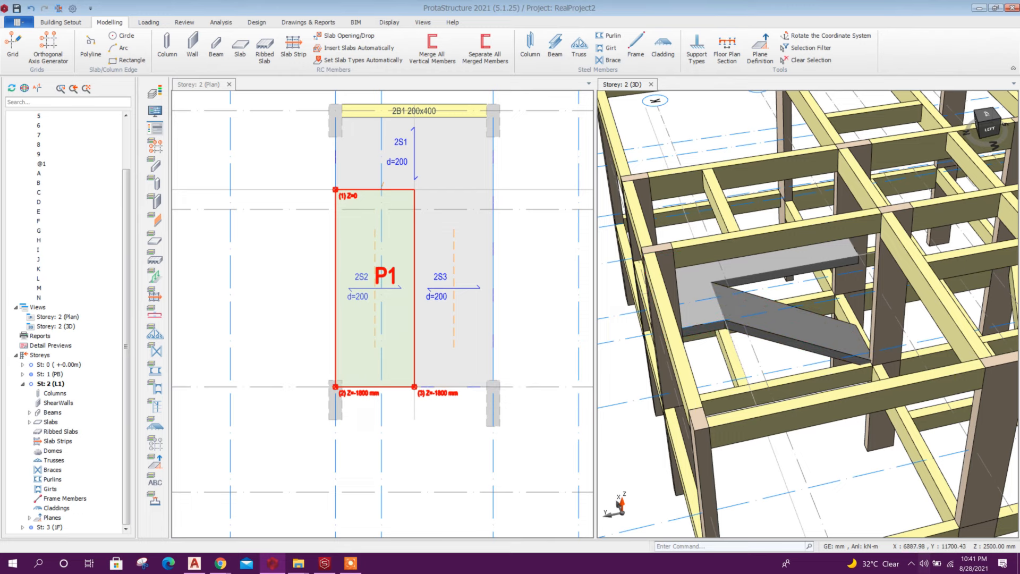
# Step: Define plane P2 over slab 2S3 through the axis intersections N/J, 5/J and 5/M
pyautogui.click(762, 52)
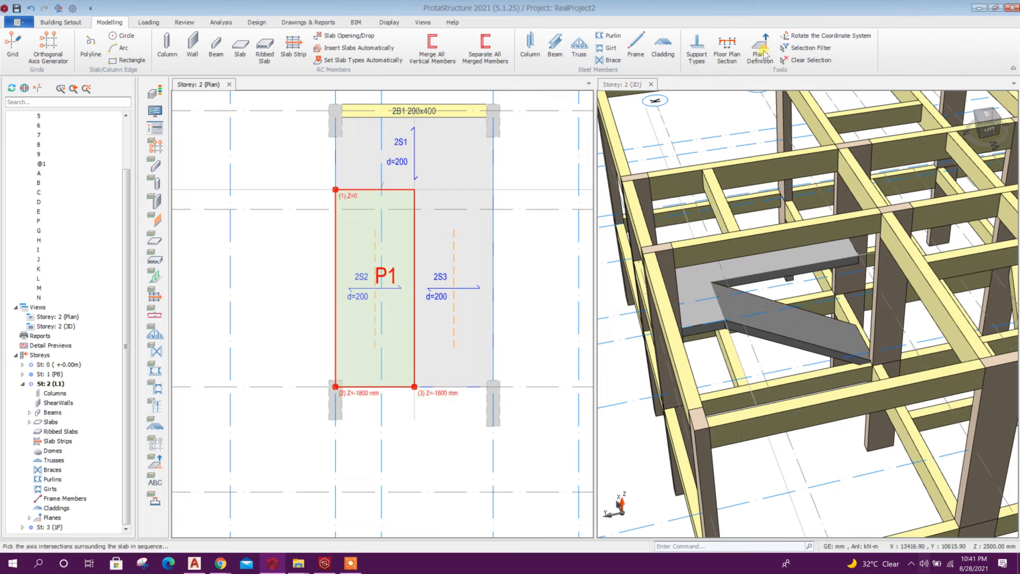
pyautogui.click(764, 53)
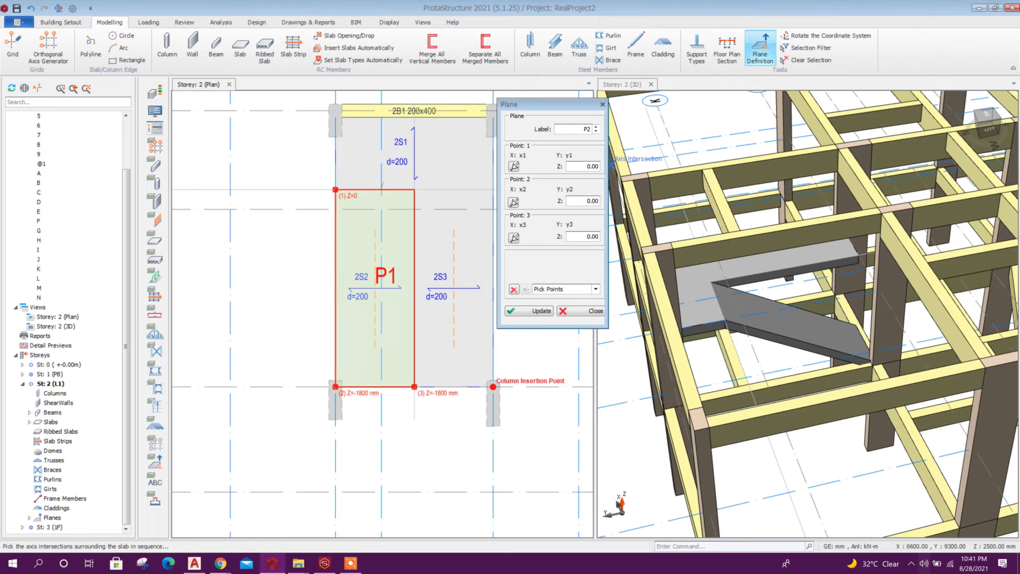
pyautogui.moveTo(493, 387); pyautogui.dragTo(462, 430, button='middle')
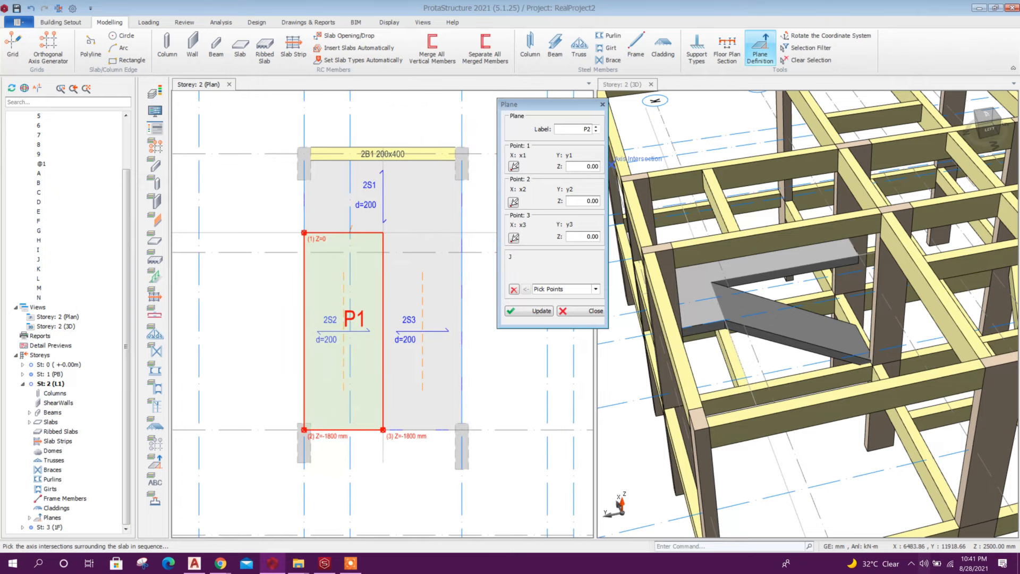
pyautogui.click(462, 232)
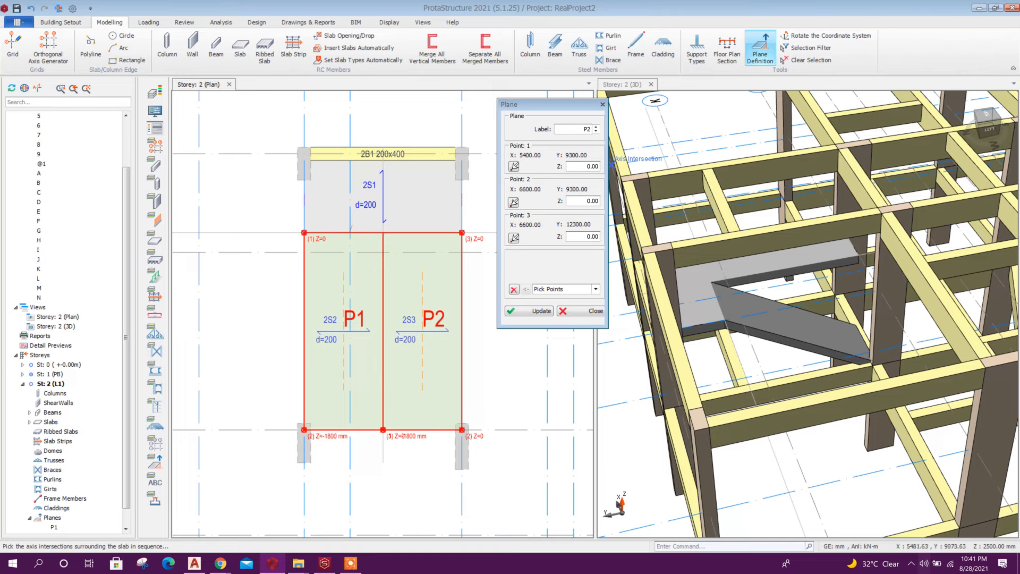
# Step: Set the Z level of points 1 and 2 of plane P2 to 1800 mm and finish the plane definition
pyautogui.scroll(2, 391, 453)
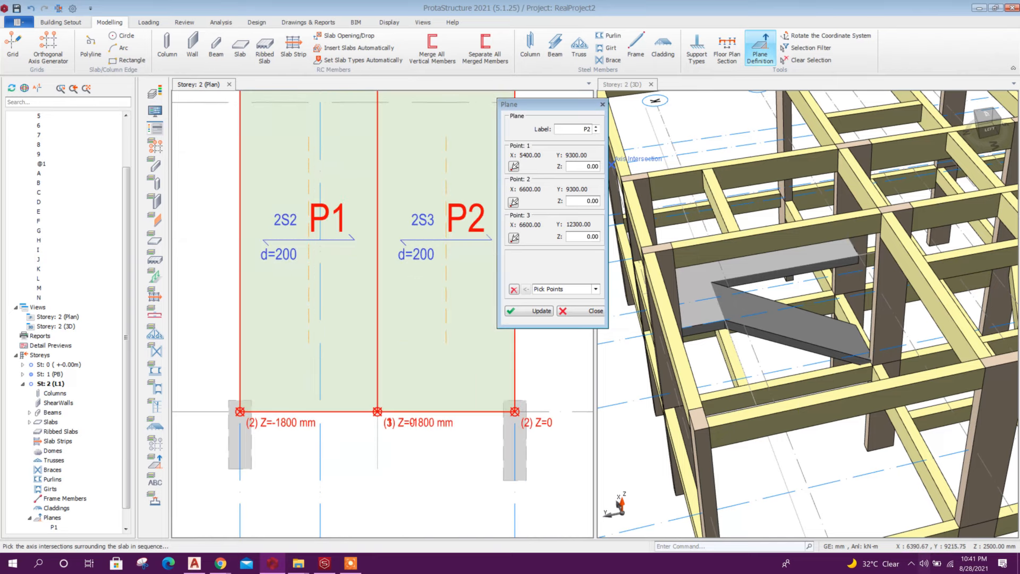
pyautogui.moveTo(581, 166); pyautogui.dragTo(604, 169)
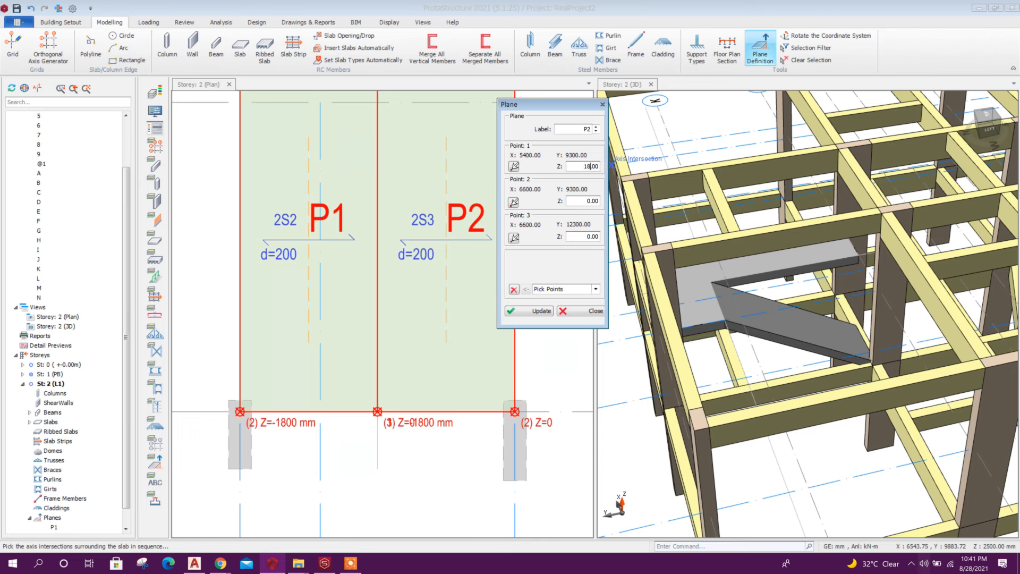
pyautogui.moveTo(579, 201); pyautogui.dragTo(604, 202)
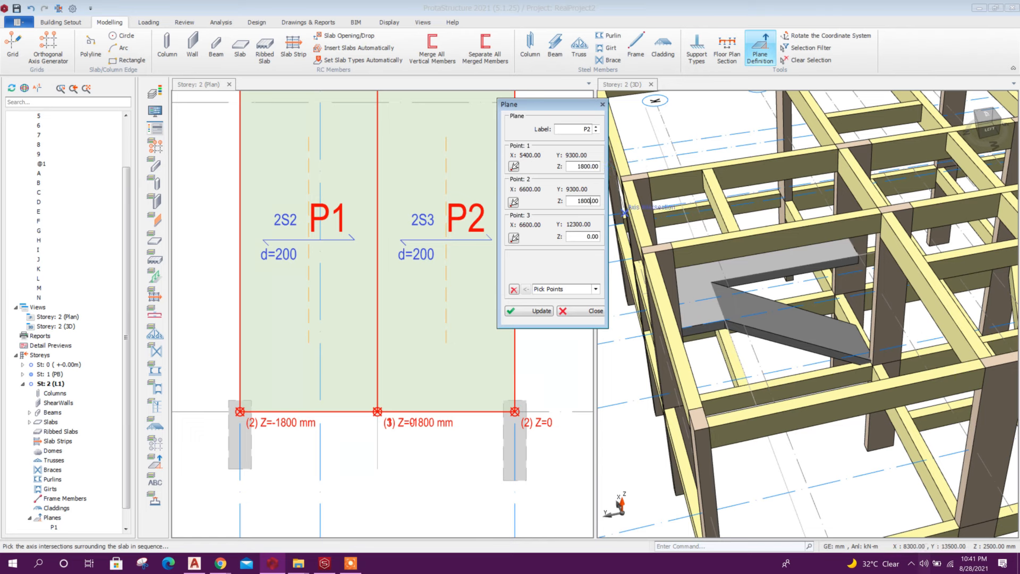
pyautogui.click(543, 311)
pyautogui.click(564, 311)
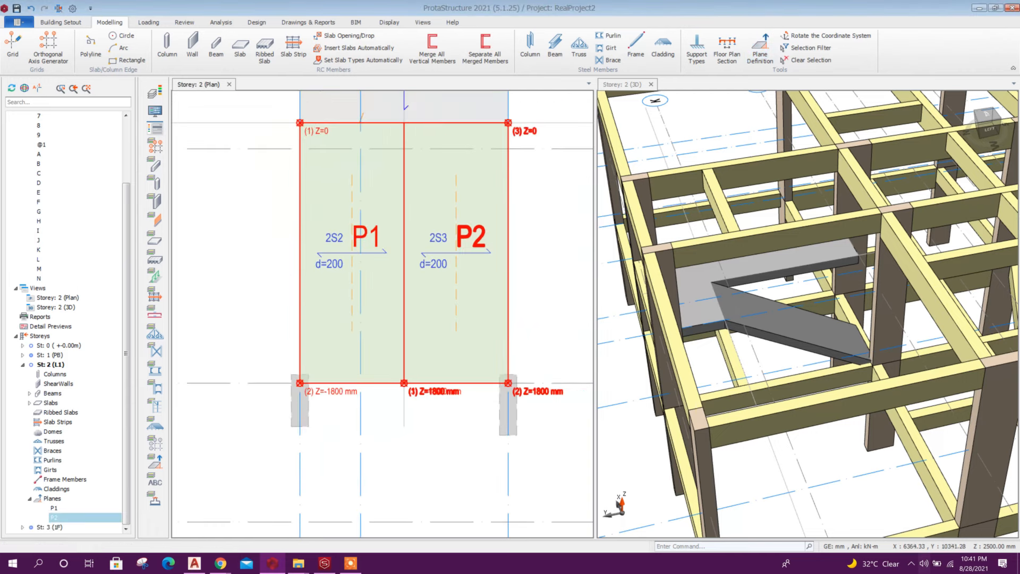
# Step: Move slab 2S3 onto the inclined plane P2, accept the member adjustment, and review the staircase slabs in 3D
pyautogui.rightClick(481, 254)
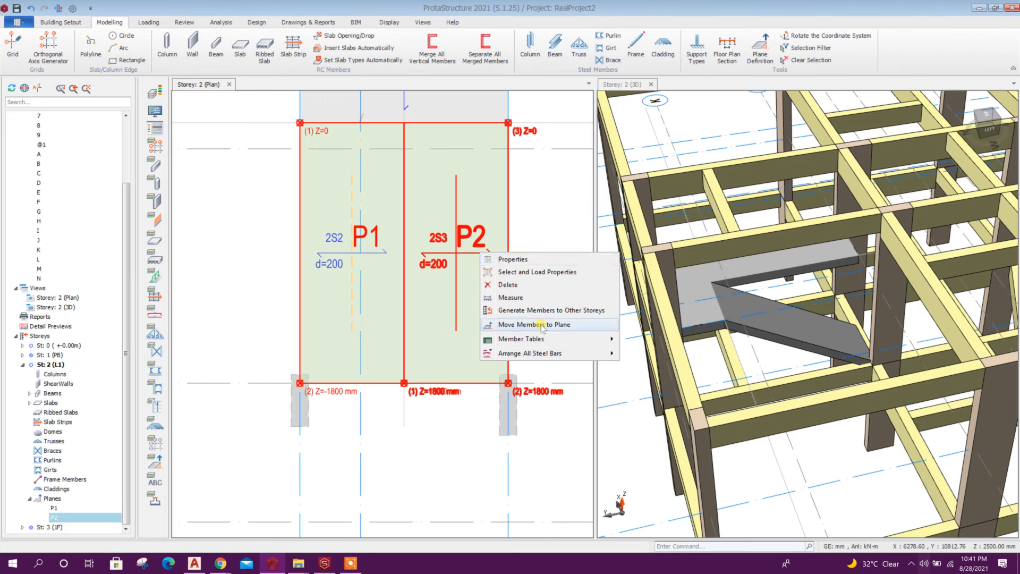
pyautogui.click(563, 325)
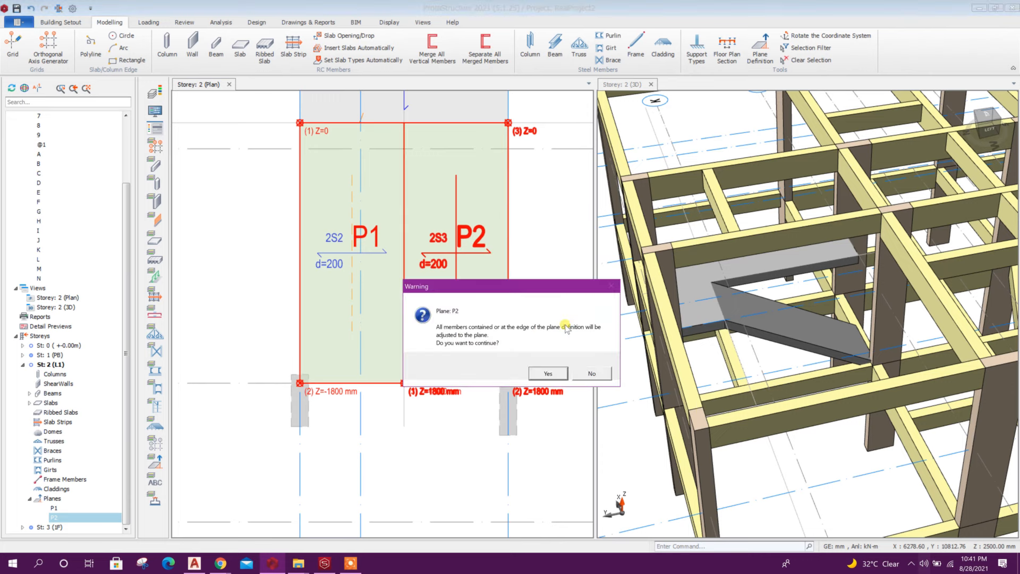
pyautogui.click(549, 372)
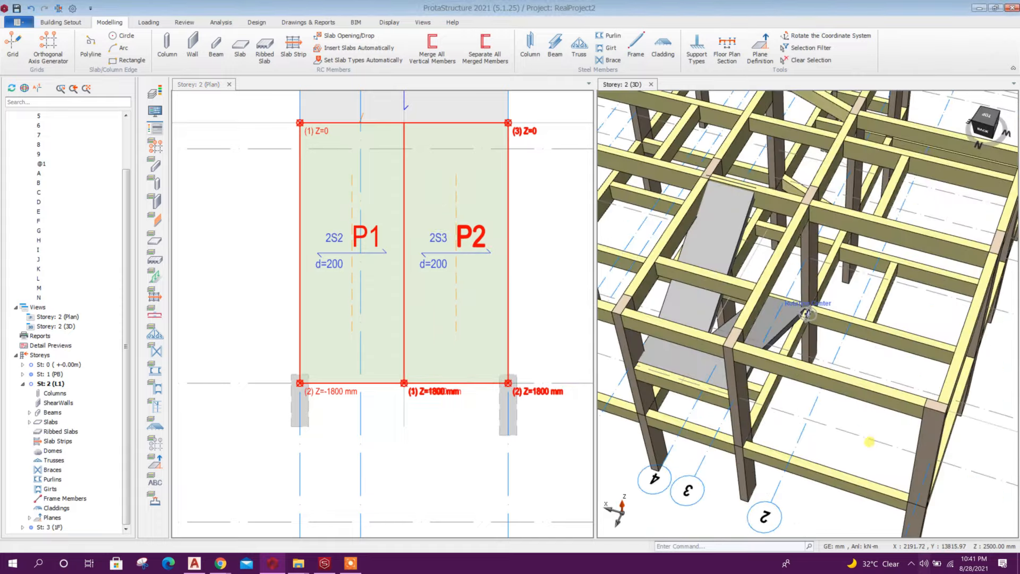
pyautogui.moveTo(808, 315)
pyautogui.mouseDown(button='middle')
pyautogui.moveTo(859, 383)
pyautogui.moveTo(795, 314)
pyautogui.moveTo(843, 299)
pyautogui.moveTo(853, 387)
pyautogui.moveTo(824, 345)
pyautogui.mouseUp(button='middle')
pyautogui.scroll(-4, 446, 239)
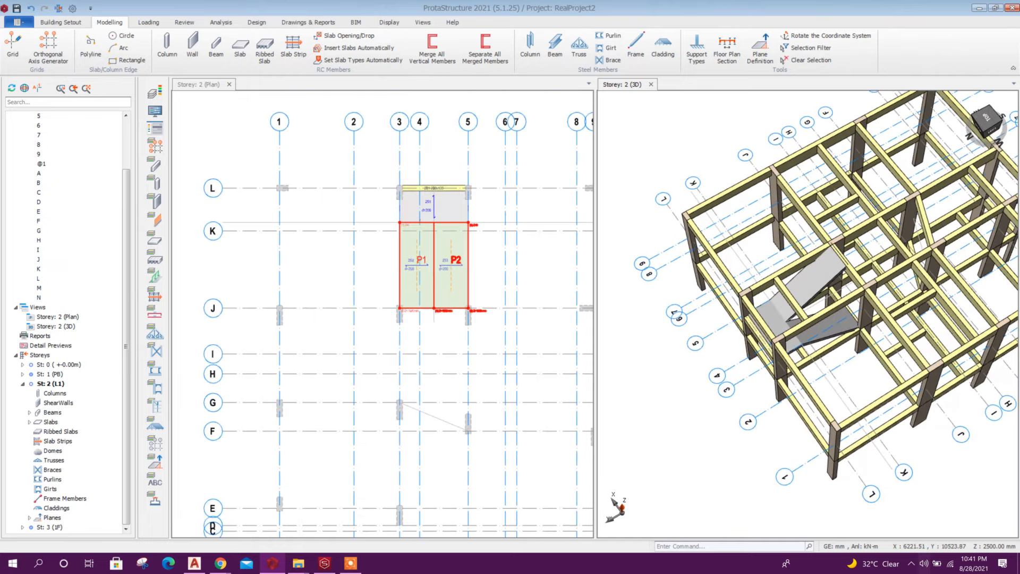
pyautogui.moveTo(446, 239); pyautogui.dragTo(479, 209, button='middle')
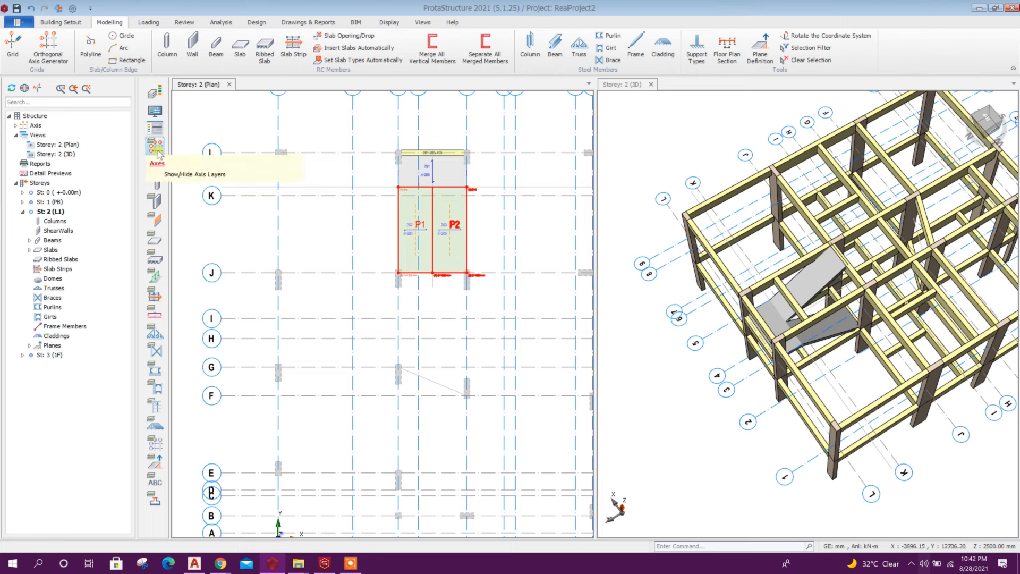
# Step: Switch off the unneeded display layer and make Storey 3 (1F) active in both the plan and 3D views
pyautogui.click(159, 446)
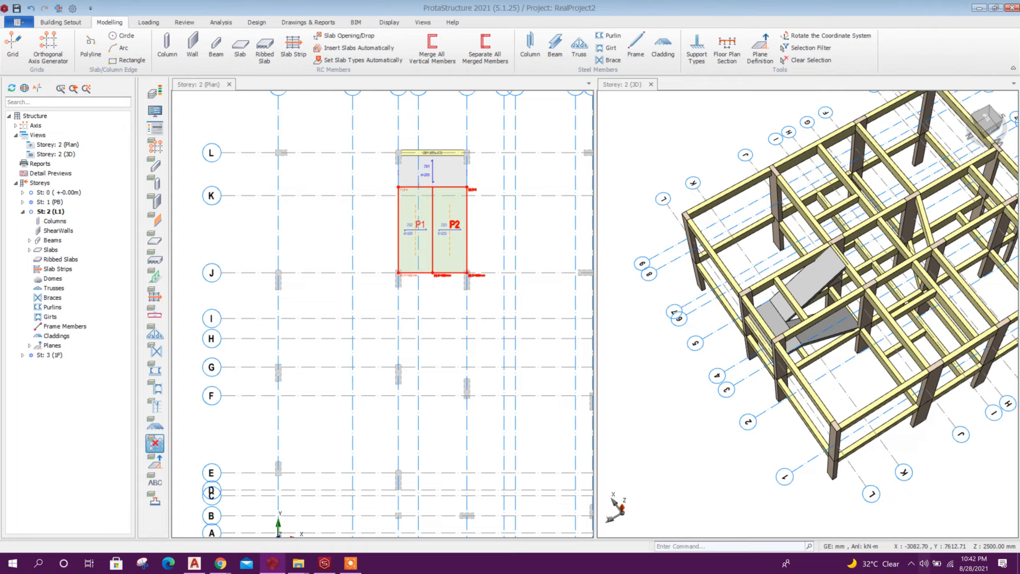
pyautogui.scroll(-4, 369, 221)
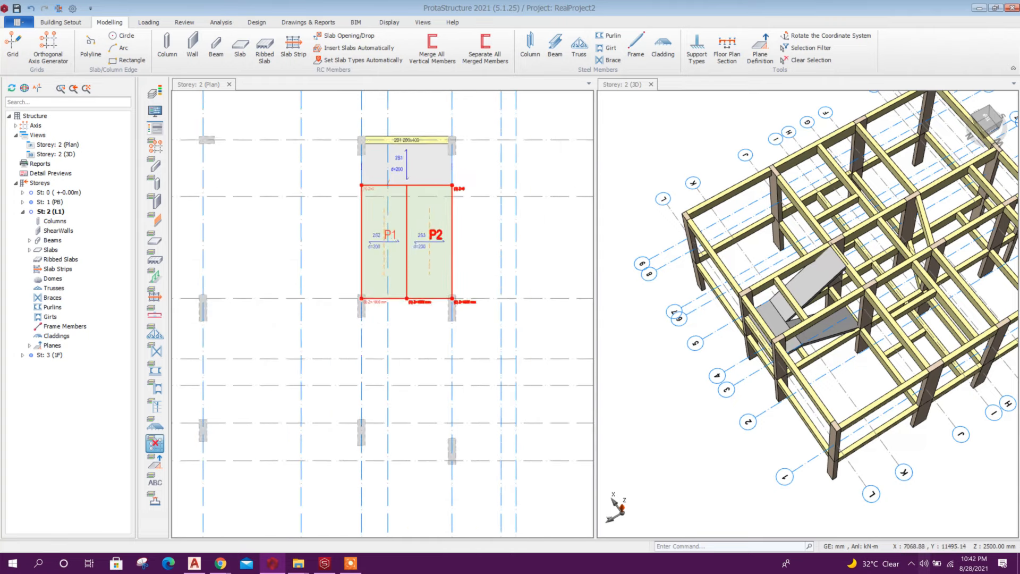
pyautogui.click(23, 211)
pyautogui.doubleClick(56, 221)
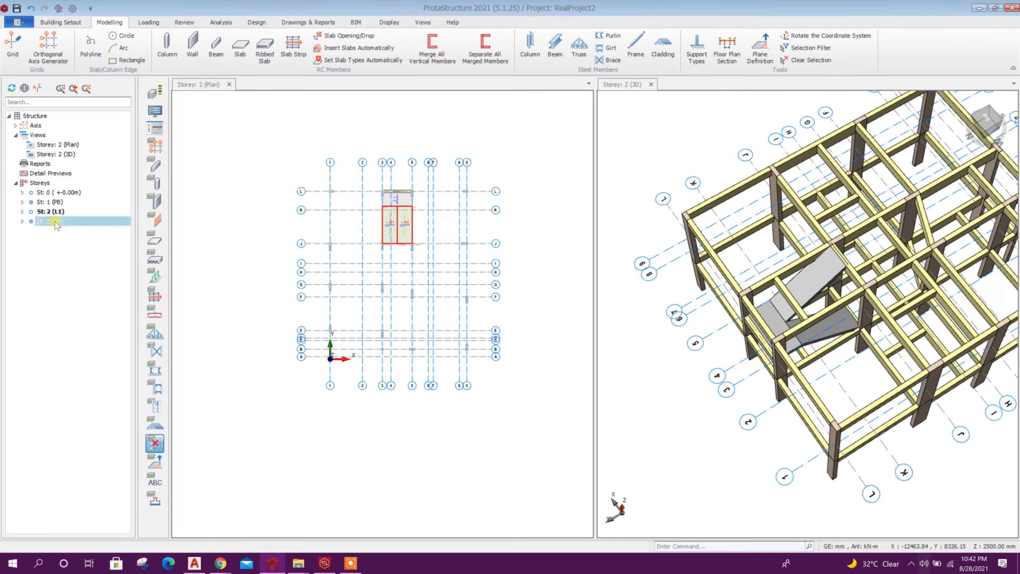
pyautogui.doubleClick(50, 211)
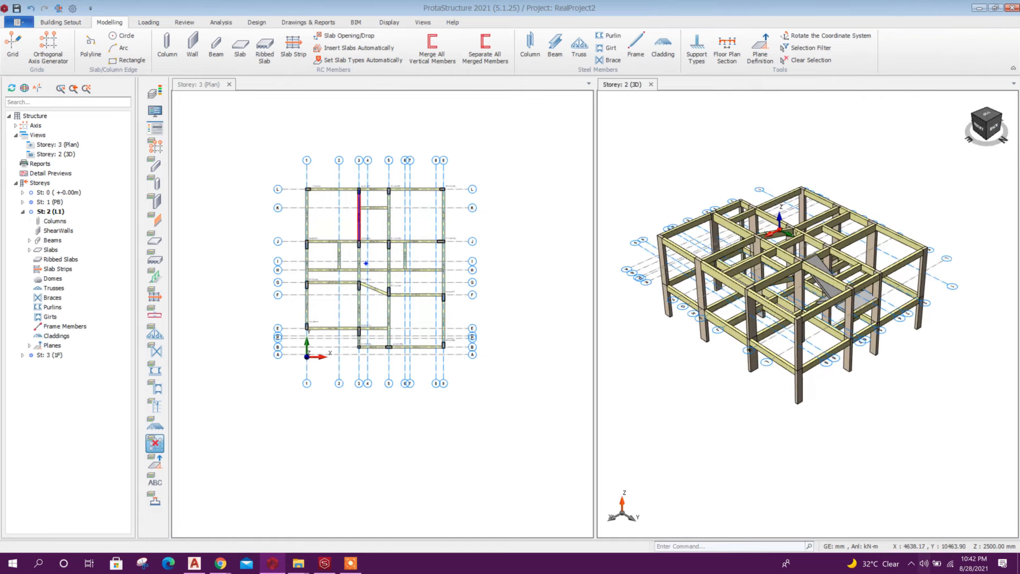
pyautogui.doubleClick(51, 355)
pyautogui.scroll(3, 346, 244)
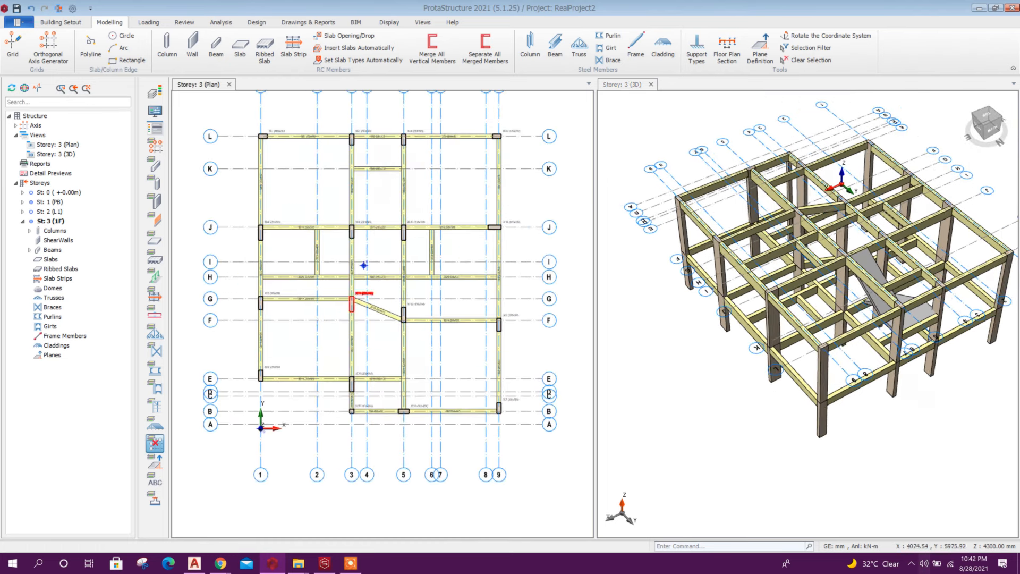
# Step: Set the depth h of Storey 3 beams 3B14 and 3B16 along axis J to 600 mm
pyautogui.scroll(3, 350, 261)
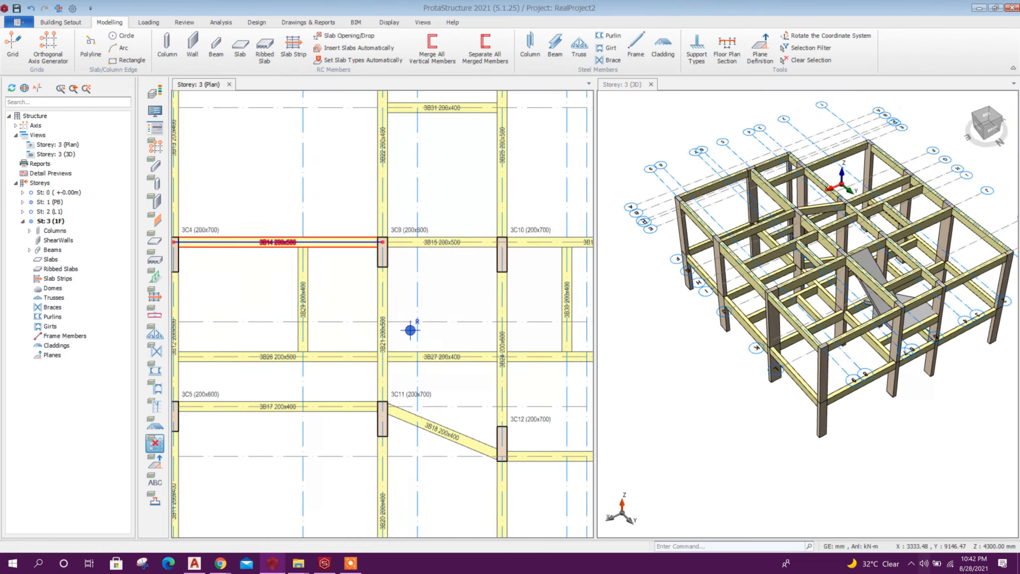
pyautogui.click(410, 332)
pyautogui.scroll(-3, 410, 332)
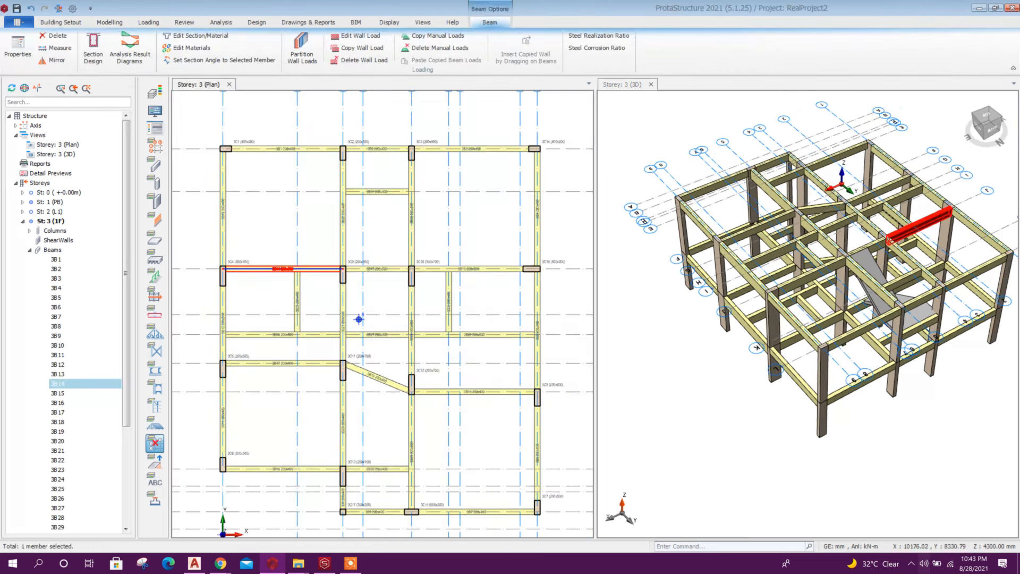
pyautogui.keyDown('ctrl'); pyautogui.click(510, 270); pyautogui.keyUp('ctrl')
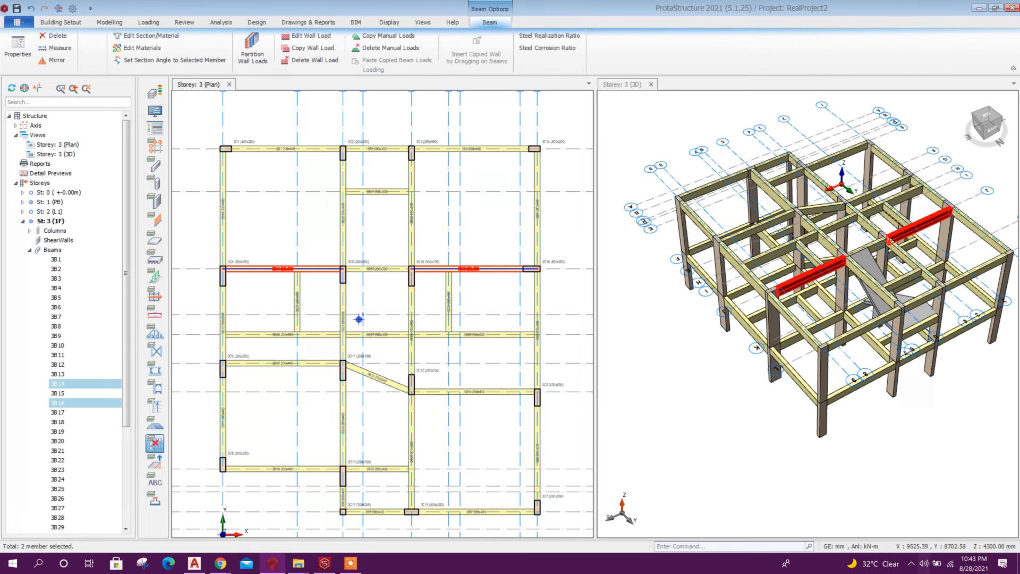
pyautogui.scroll(2, 359, 318)
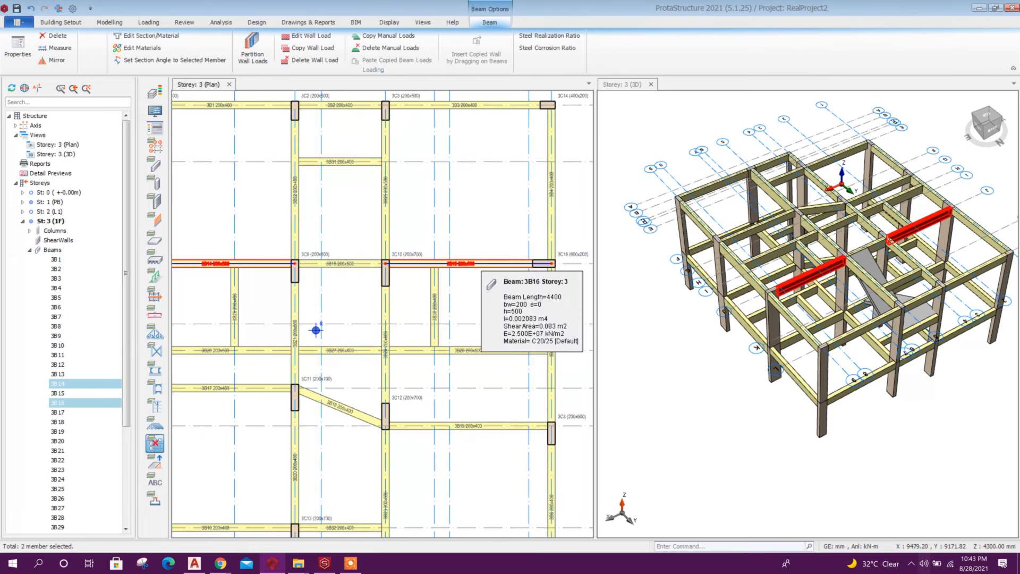
pyautogui.rightClick(493, 264)
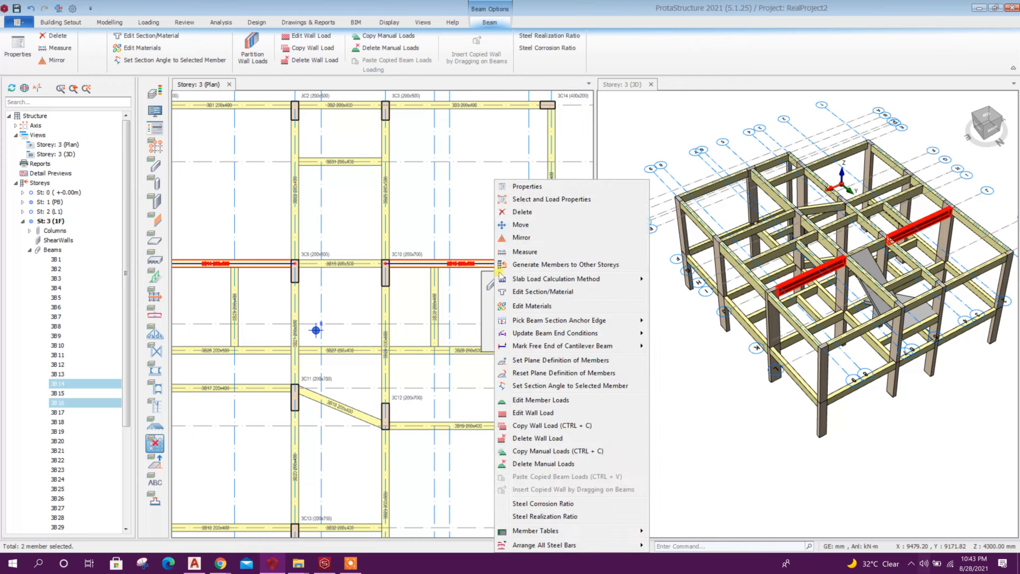
pyautogui.click(510, 188)
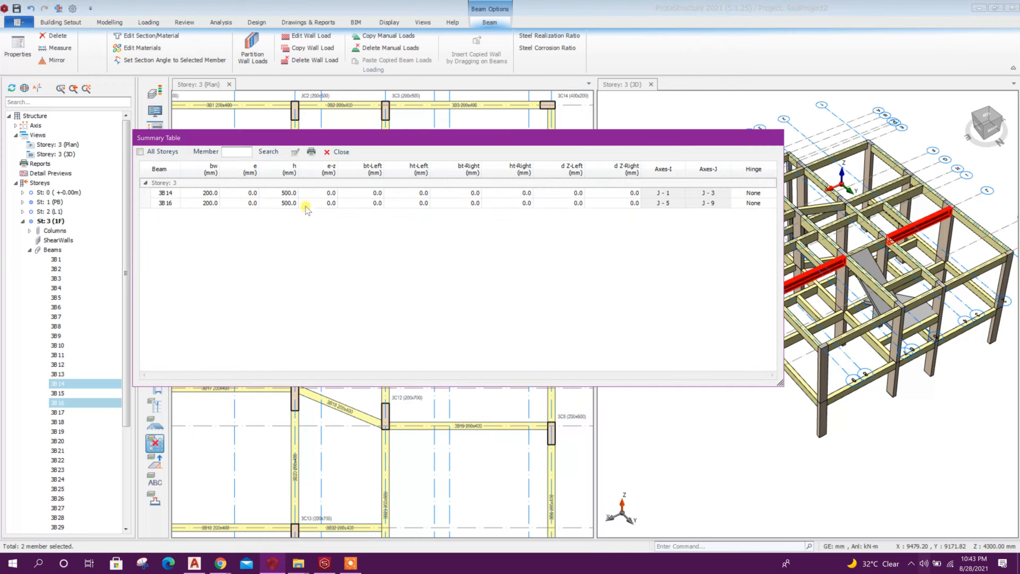
pyautogui.click(290, 193)
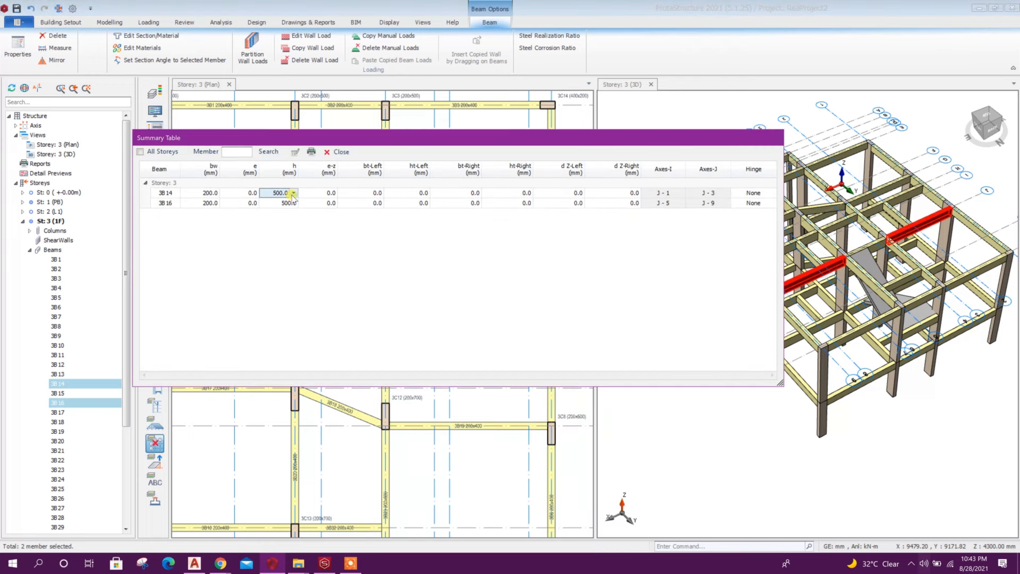
pyautogui.moveTo(272, 198); pyautogui.dragTo(274, 205)
pyautogui.write('600')
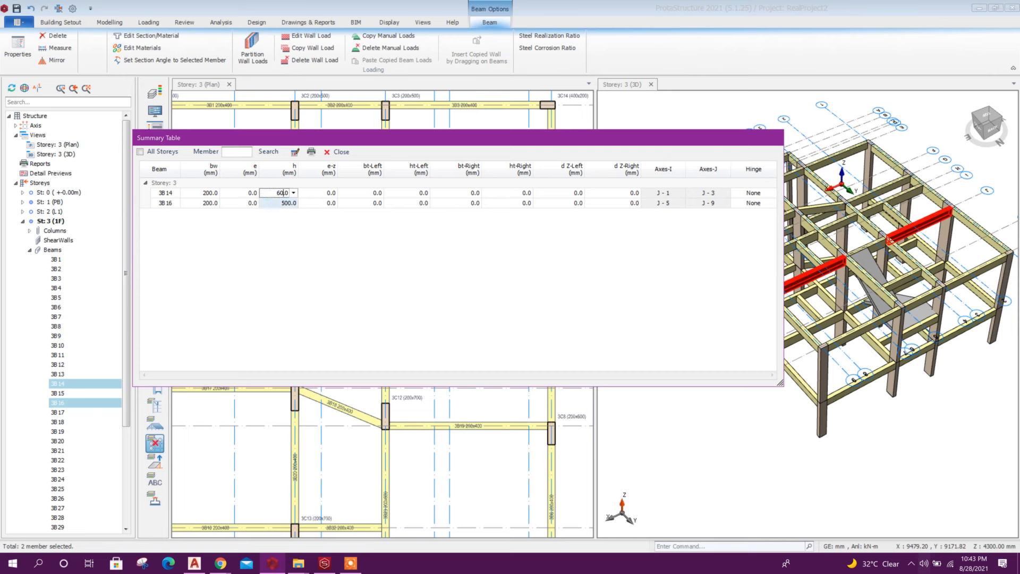
pyautogui.press('Return')
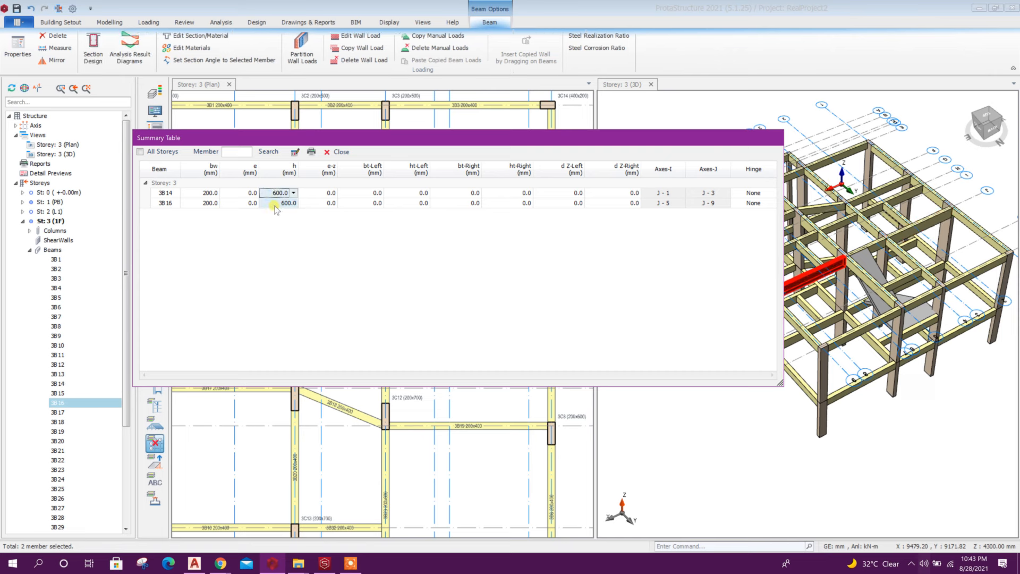
pyautogui.click(339, 152)
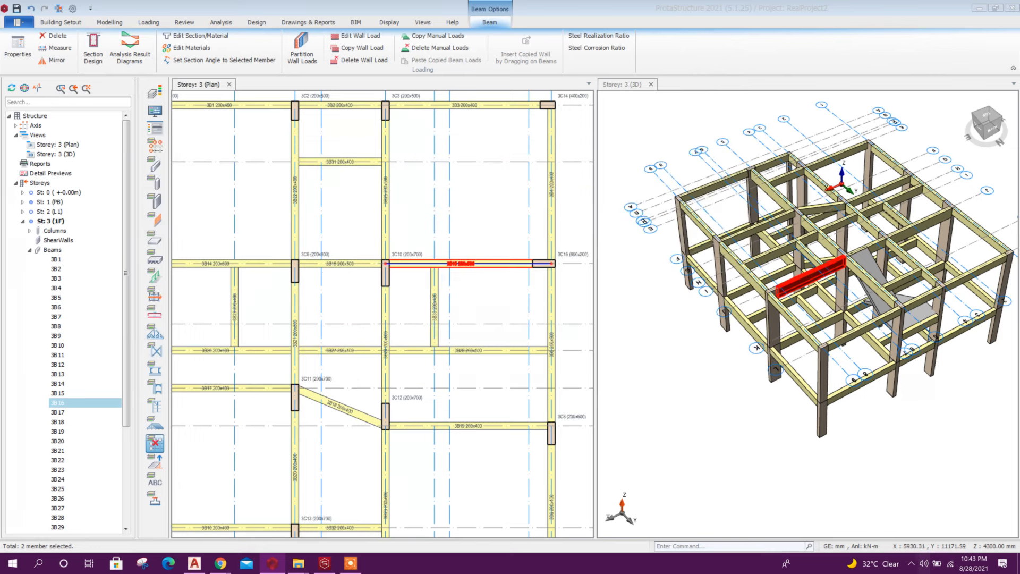
# Step: Delete beam 3B31 on axis K between axes 3 and 5 from Storey 3
pyautogui.scroll(1, 394, 134)
pyautogui.moveTo(394, 134); pyautogui.dragTo(442, 239, button='middle')
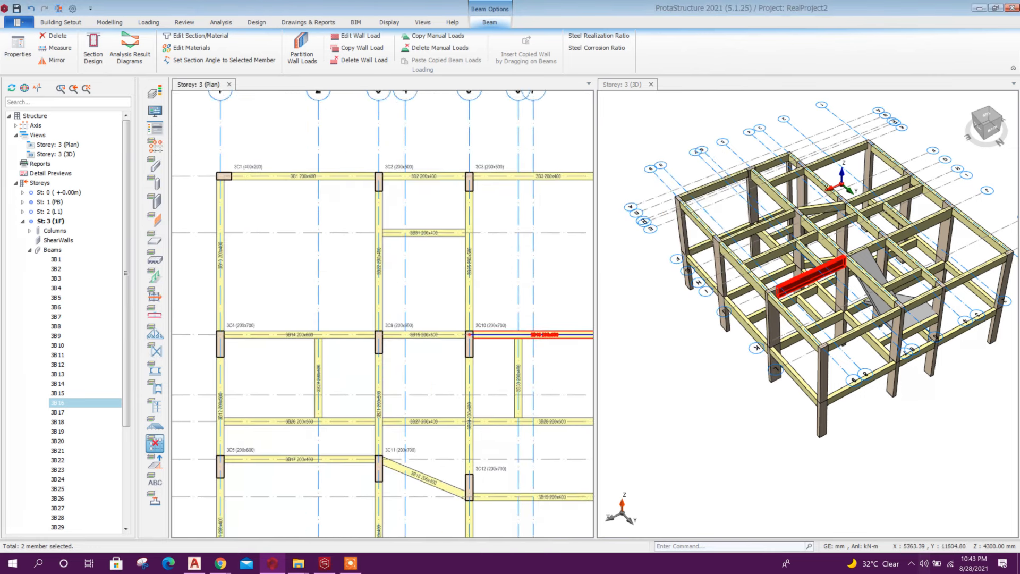
pyautogui.scroll(2, 443, 239)
pyautogui.click(438, 226)
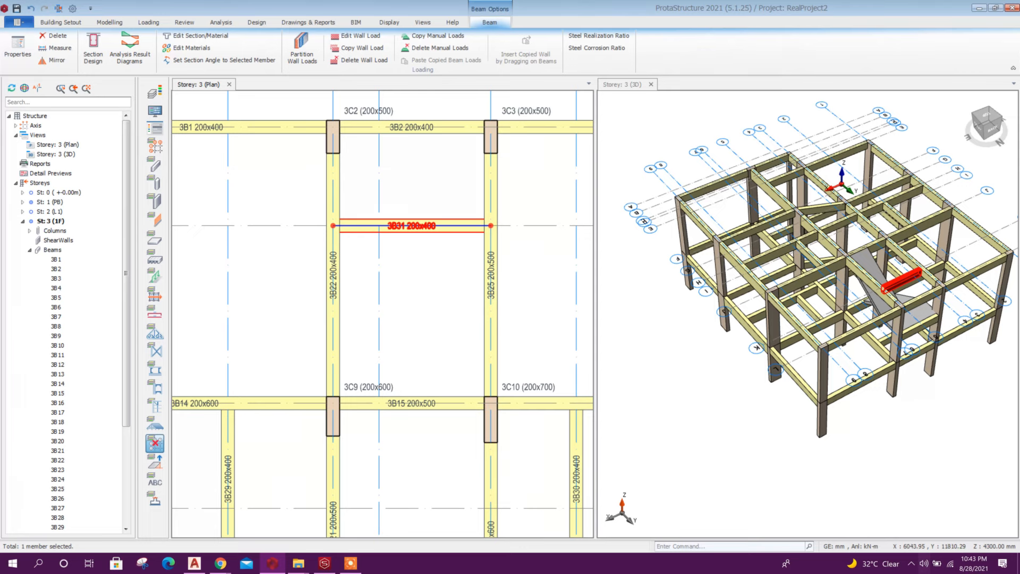
pyautogui.scroll(-3, 413, 214)
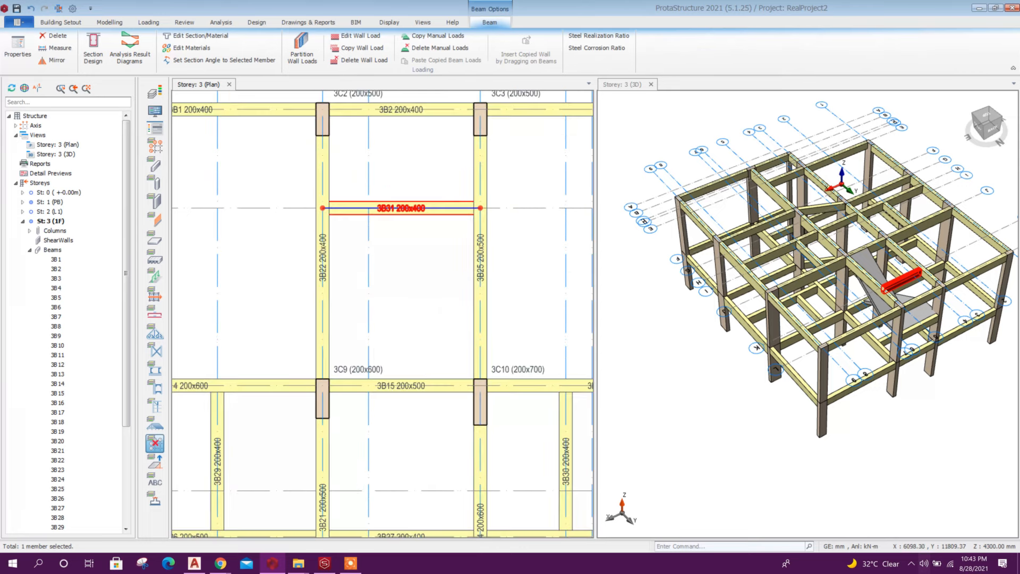
pyautogui.scroll(2, 428, 232)
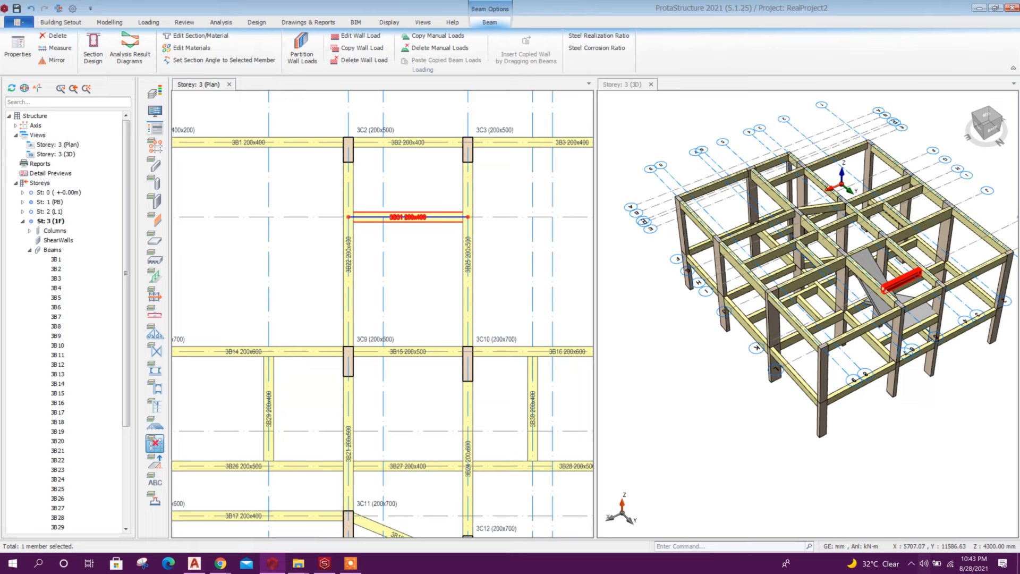
pyautogui.press('Delete')
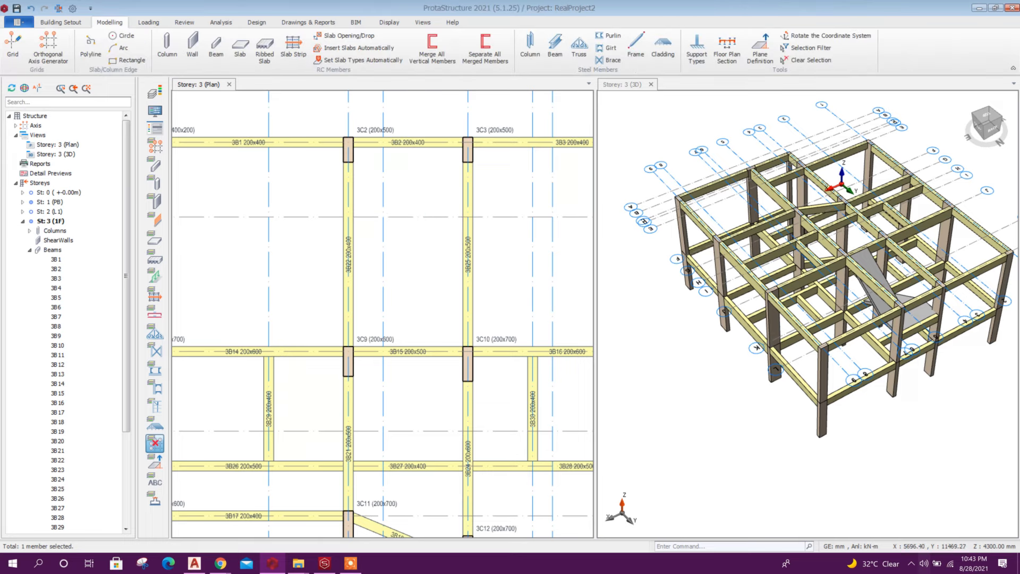
# Step: Switch to the AutoCAD structural drawing and examine slab panels S2, S3 and S5 and their 3Y12T&B strips between axes J and F
pyautogui.scroll(4, 872, 333)
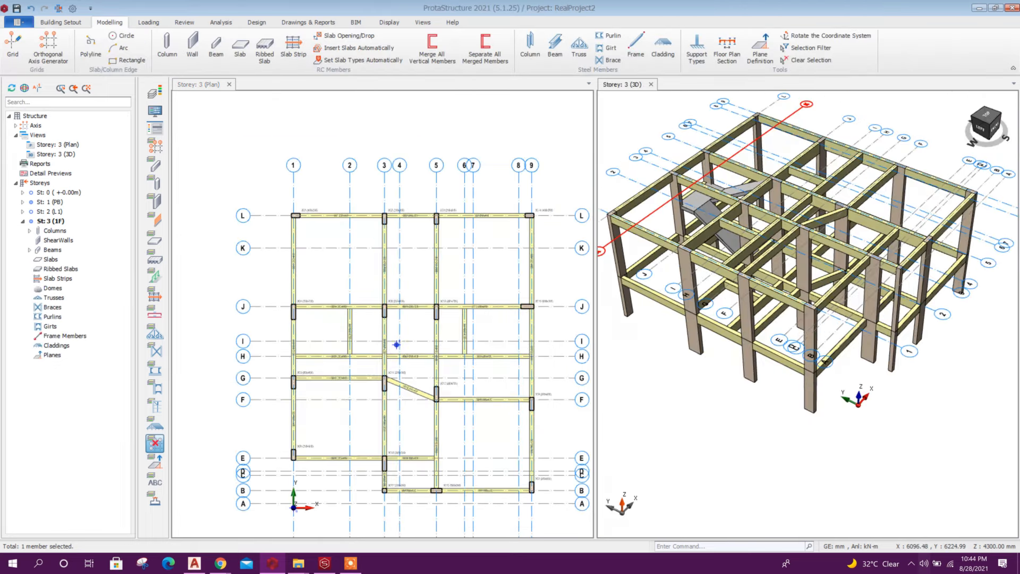
pyautogui.moveTo(396, 344); pyautogui.dragTo(368, 269, button='middle')
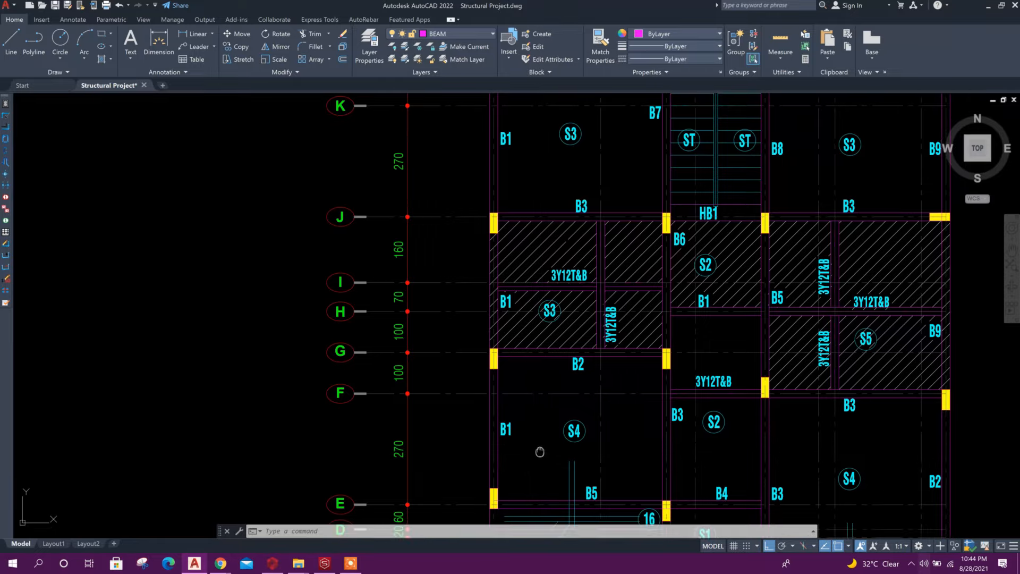
pyautogui.moveTo(540, 452); pyautogui.dragTo(489, 395, button='middle')
pyautogui.scroll(-2, 489, 396)
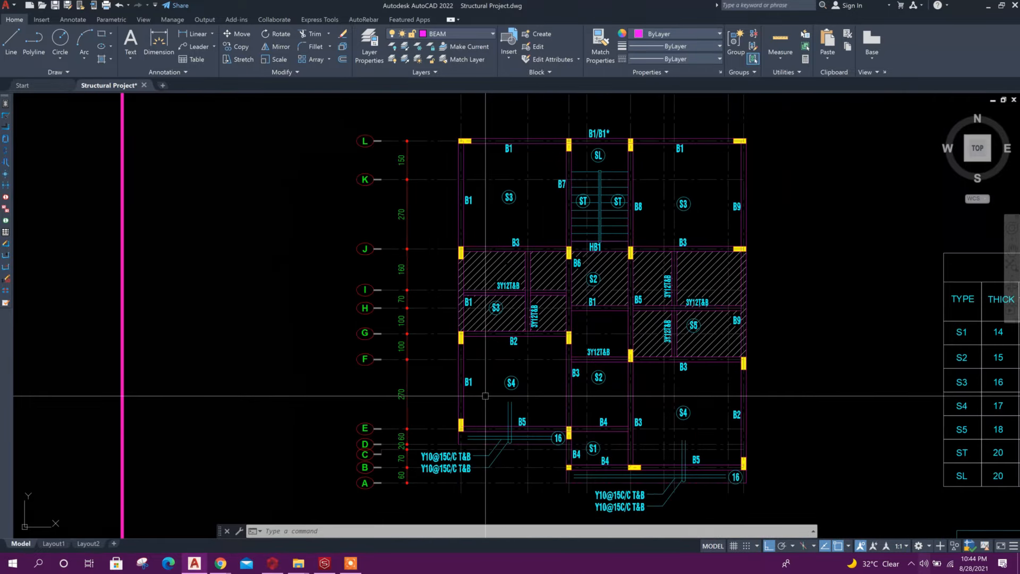
pyautogui.scroll(4, 516, 275)
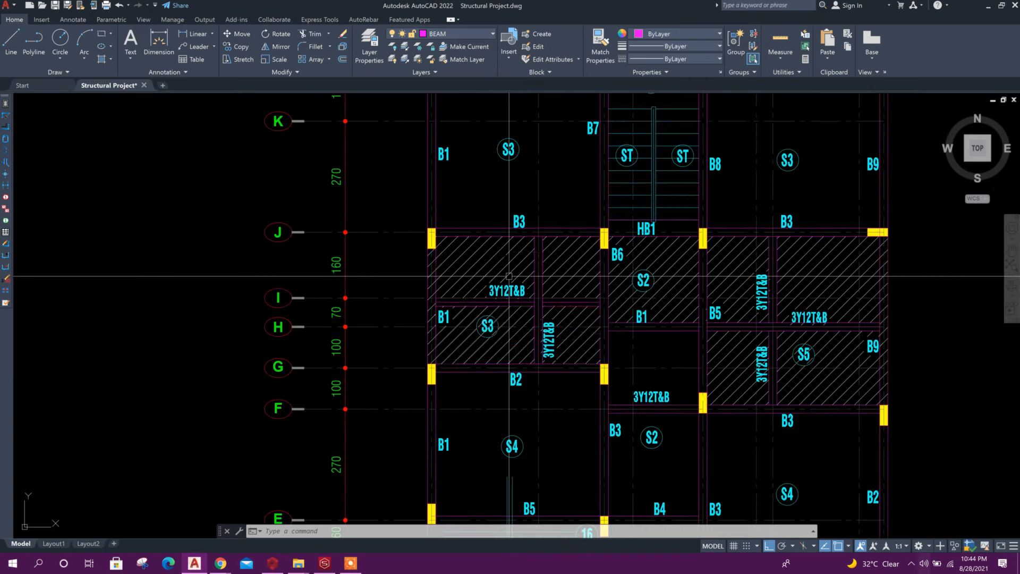
pyautogui.moveTo(501, 281); pyautogui.dragTo(465, 316, button='middle')
pyautogui.scroll(-2, 437, 329)
pyautogui.scroll(2, 426, 372)
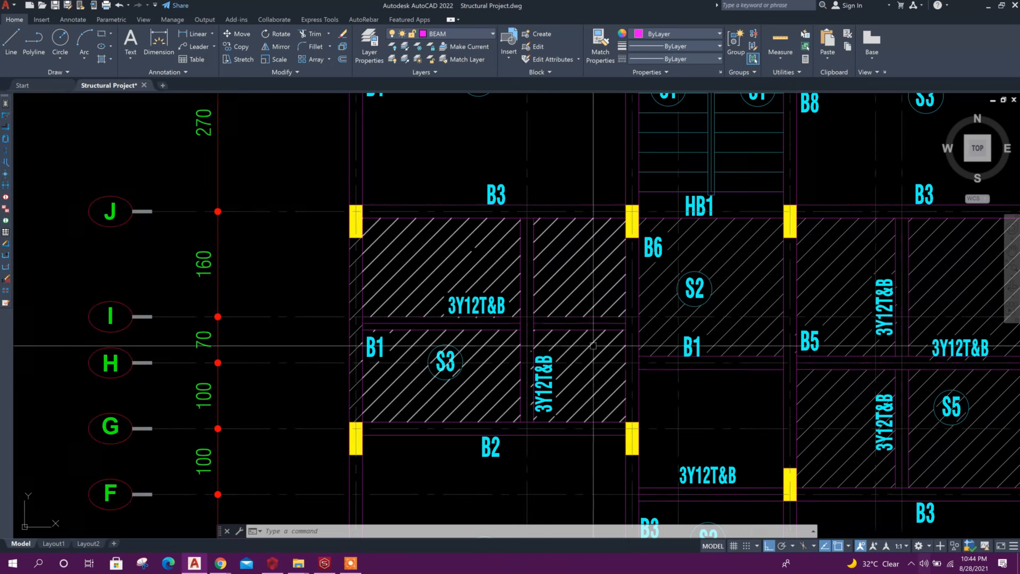
pyautogui.scroll(-2, 452, 341)
pyautogui.scroll(2, 423, 366)
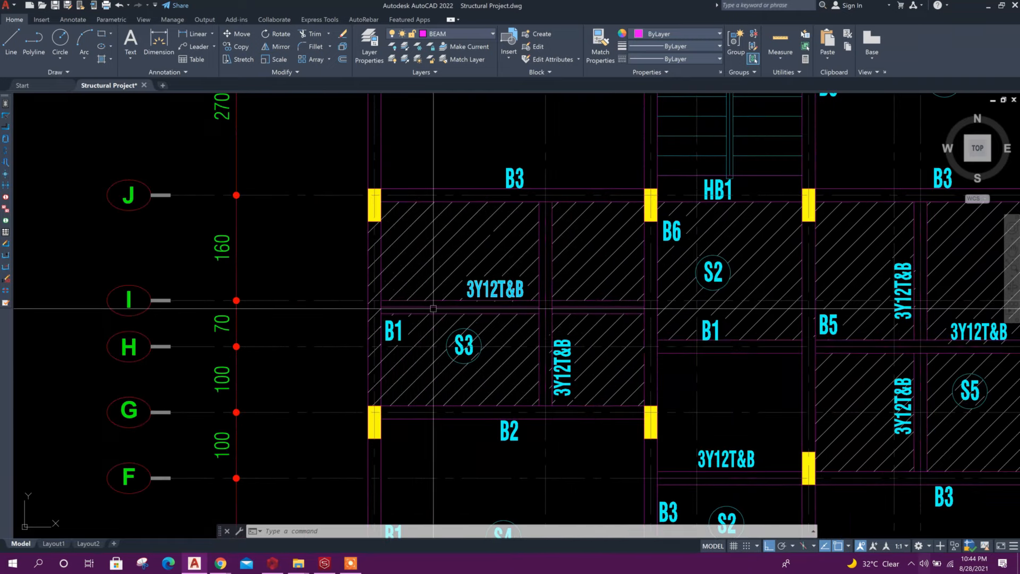
pyautogui.scroll(-5, 464, 346)
pyautogui.scroll(5, 368, 297)
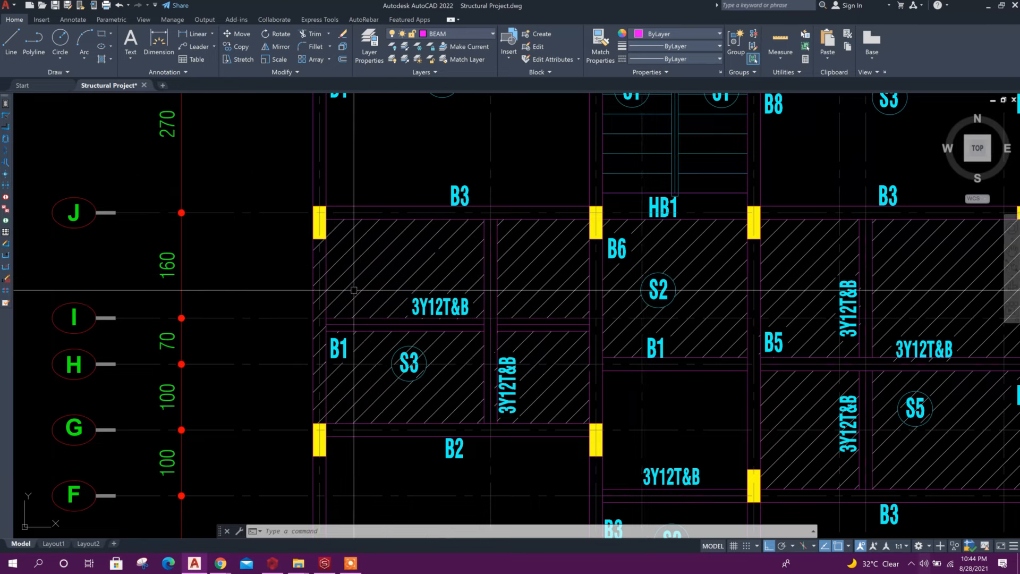
pyautogui.scroll(-2, 313, 309)
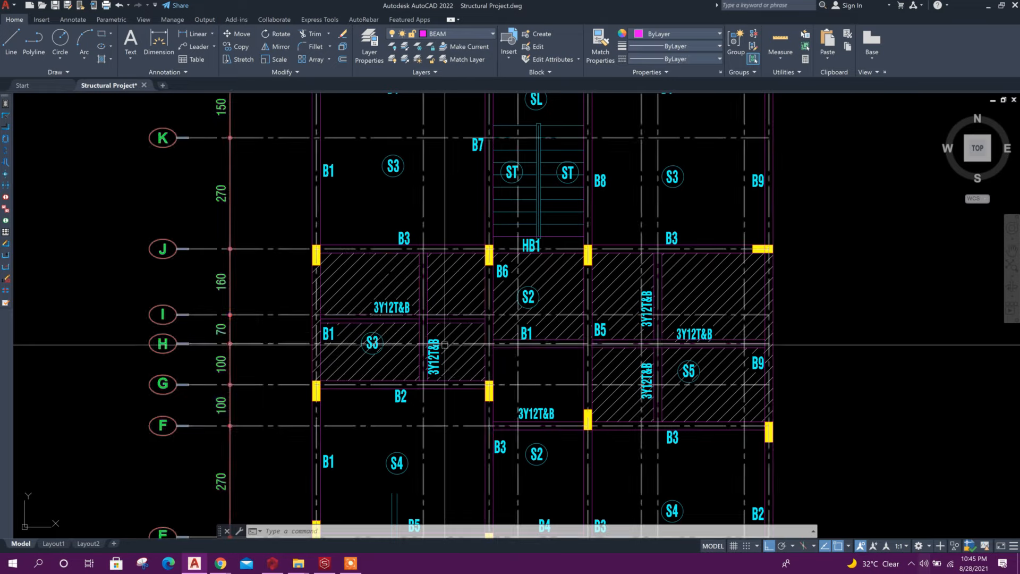
pyautogui.scroll(3, 543, 243)
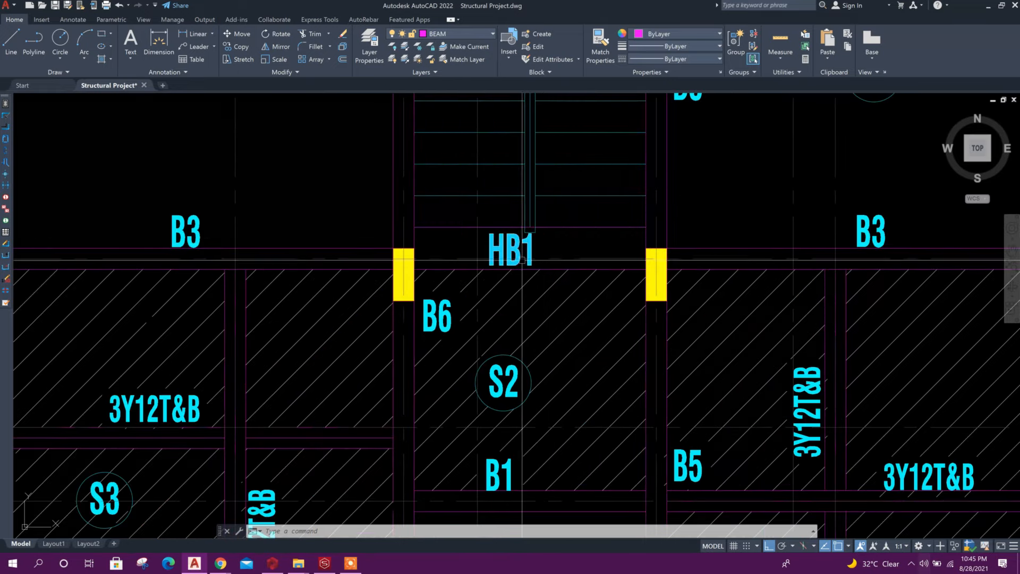
pyautogui.scroll(-5, 543, 243)
pyautogui.scroll(5, 594, 344)
pyautogui.scroll(-5, 594, 344)
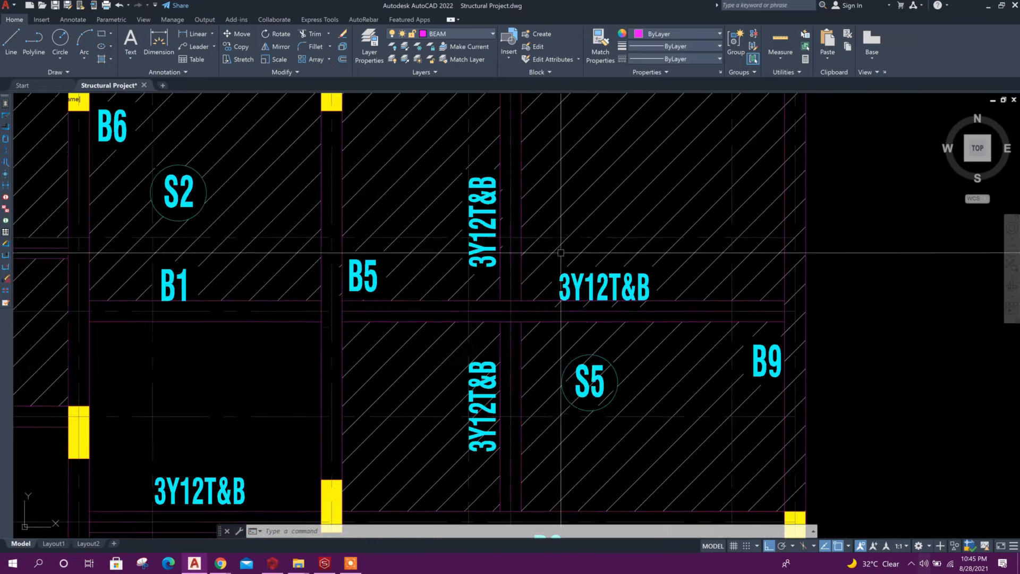
# Step: Compare the beam positions around panels S2, S3 and S5 with the whole Ground & First Floor Roof Beam & Slab Layout
pyautogui.scroll(3, 497, 298)
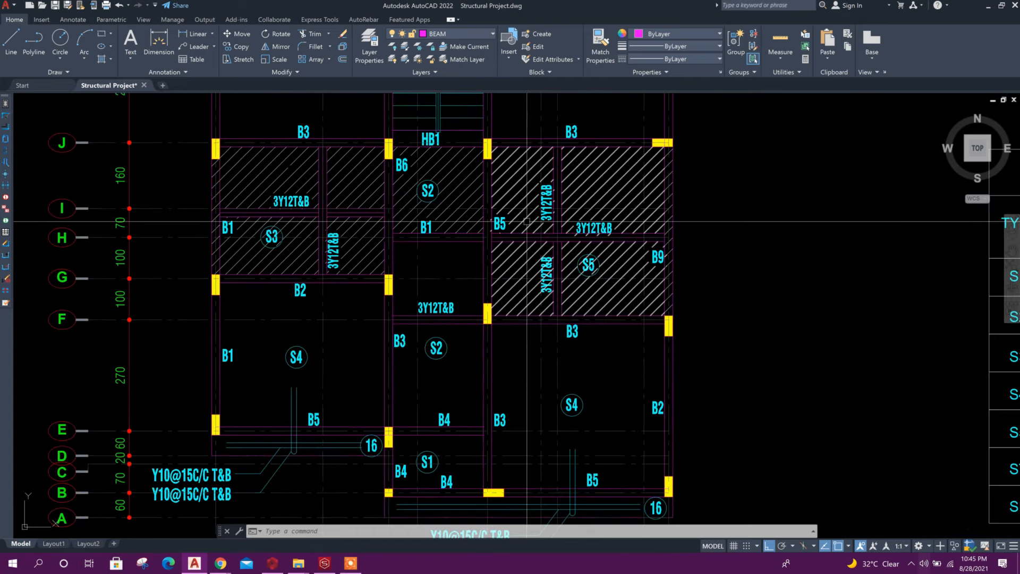
pyautogui.scroll(3, 557, 264)
pyautogui.scroll(-2, 557, 264)
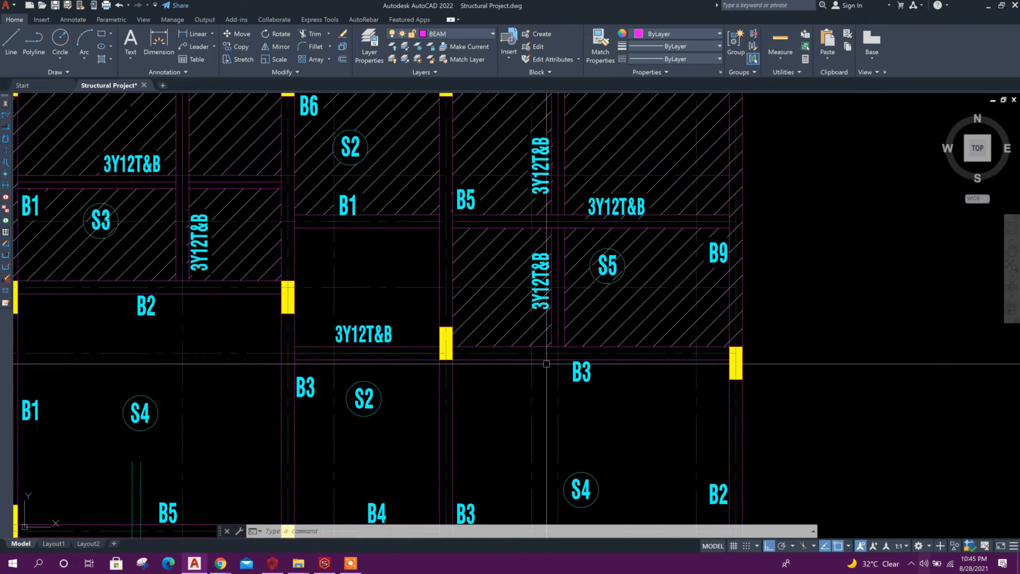
pyautogui.moveTo(557, 233); pyautogui.dragTo(540, 304, button='middle')
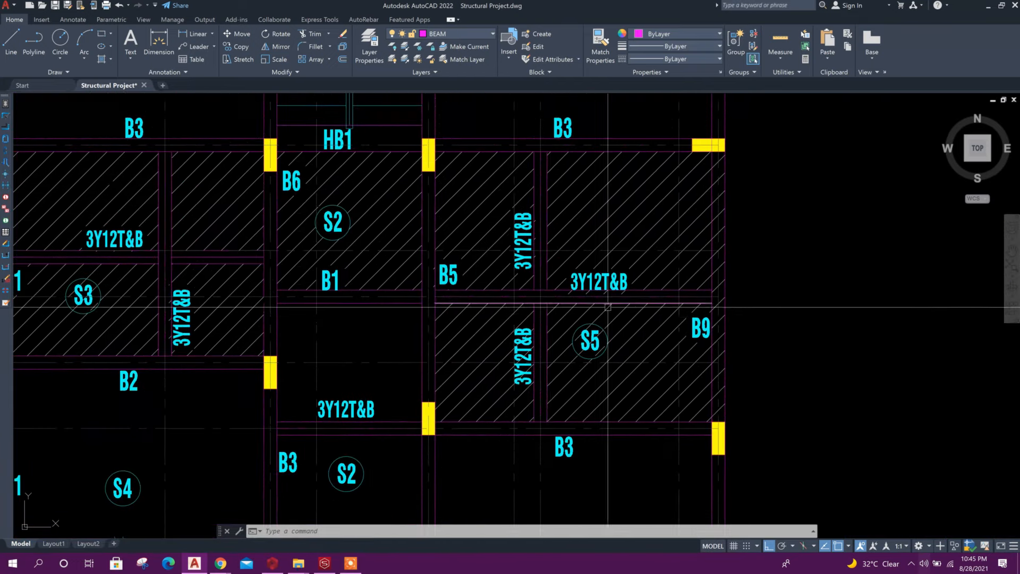
pyautogui.scroll(-5, 605, 304)
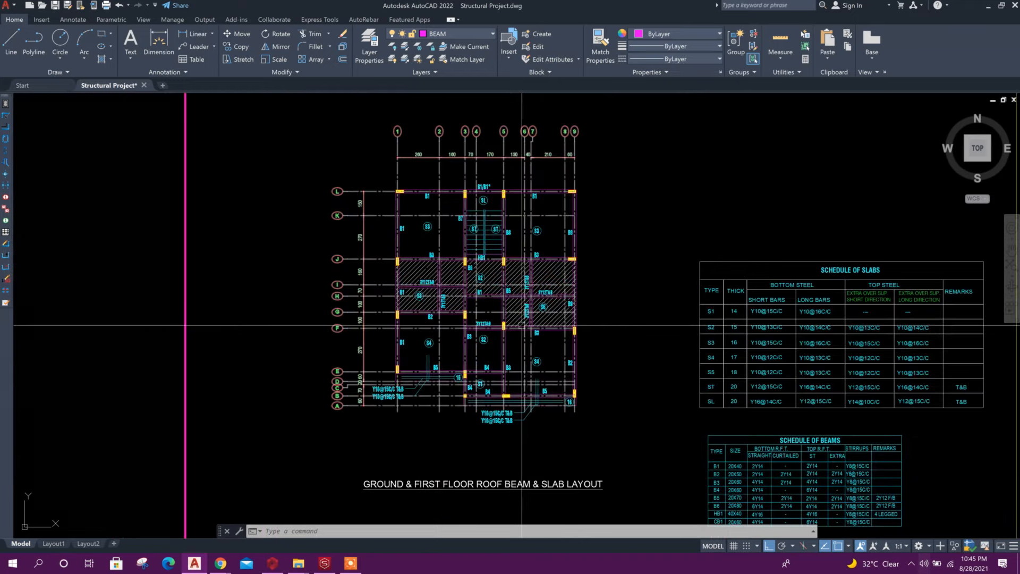
pyautogui.scroll(5, 691, 319)
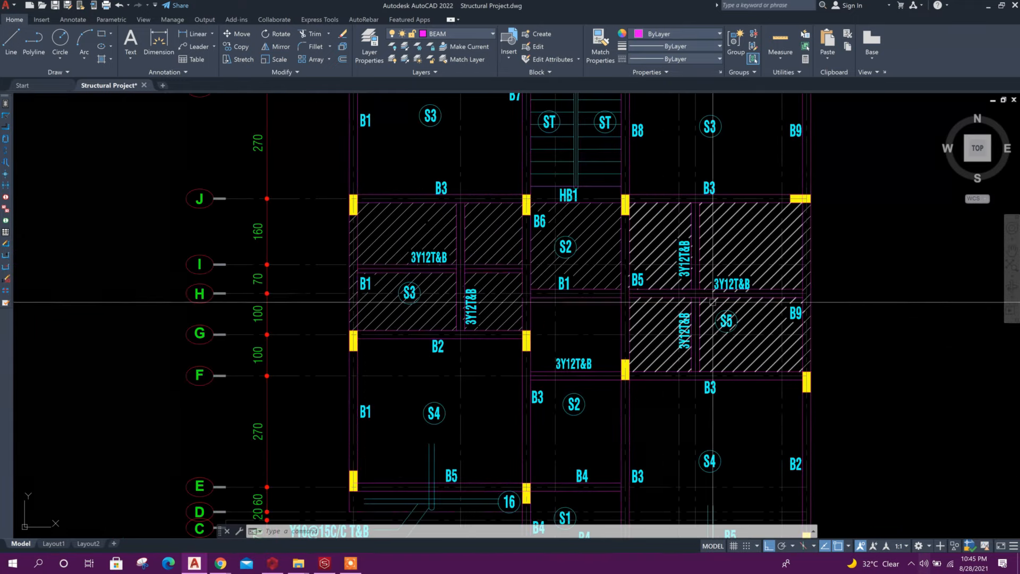
pyautogui.scroll(-3, 319, 292)
pyautogui.scroll(-2, 519, 304)
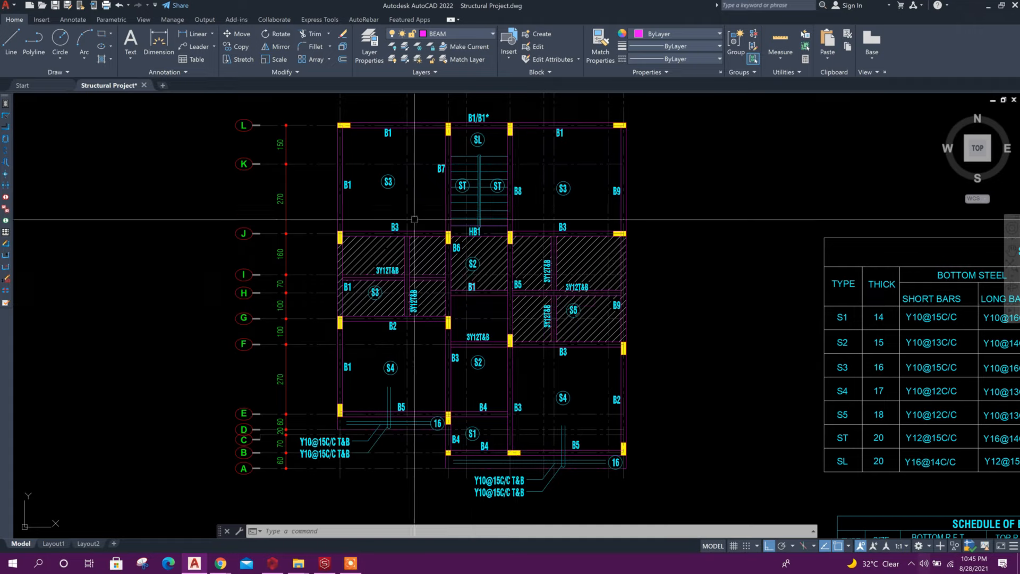
# Step: Switch to ProtaStructure and delete the slanted Storey 3 beam running from axis 3 near G to axis 5 near F
pyautogui.click(274, 562)
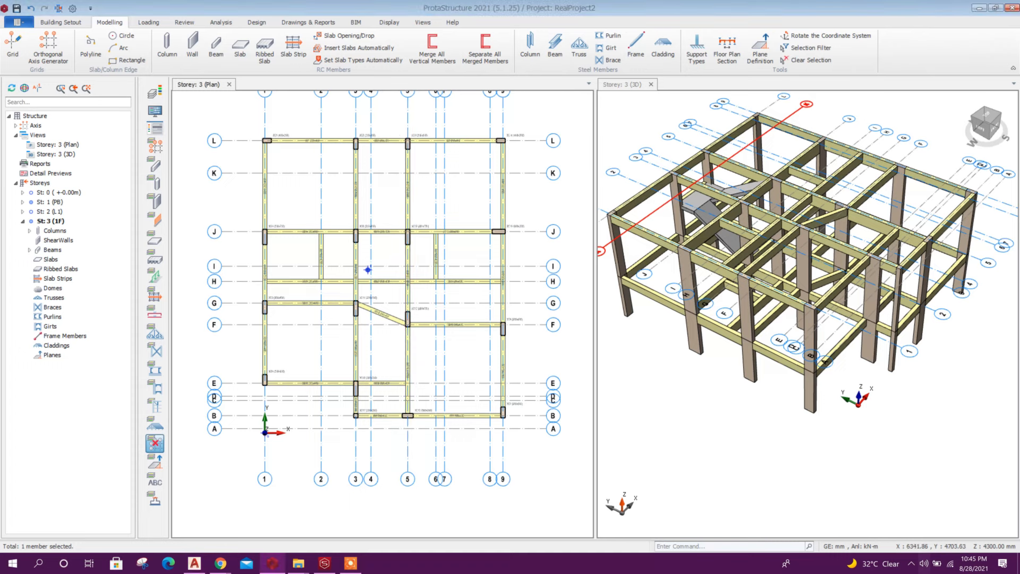
pyautogui.scroll(2, 393, 324)
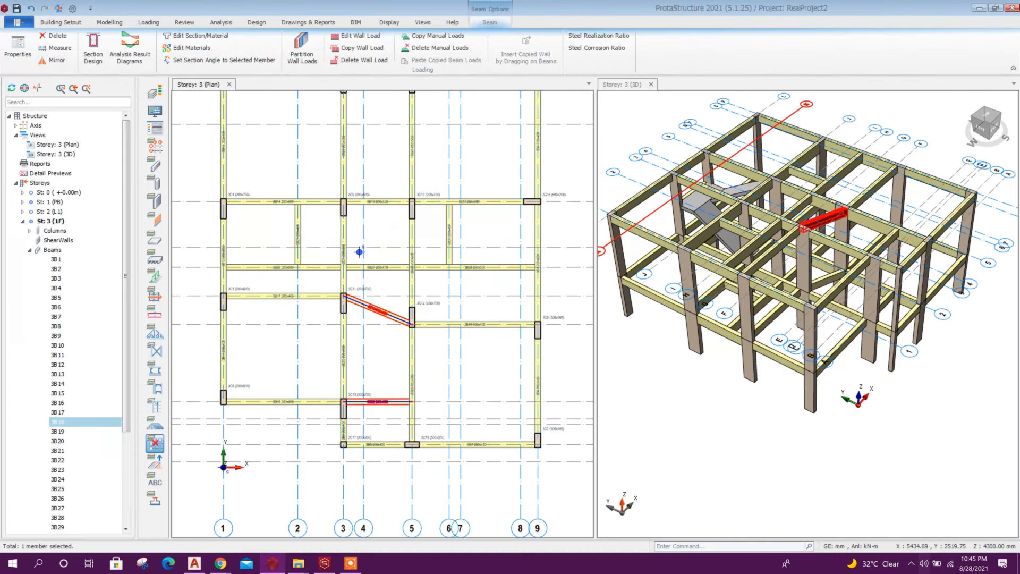
pyautogui.press('Delete')
# Step: Select Storey 3 beam 3B26 on axis H between axes 1 and 3
pyautogui.scroll(2, 286, 220)
pyautogui.click(325, 302)
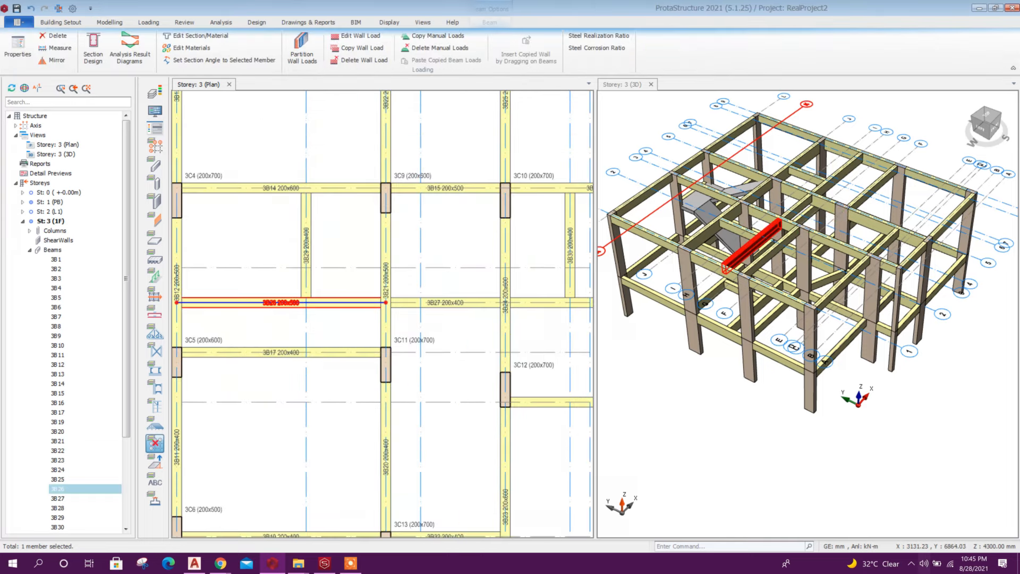
# Step: Delete the secondary beams 3B26, 3B29, 3B28 and 3B30 from storey 3
pyautogui.press('Delete')
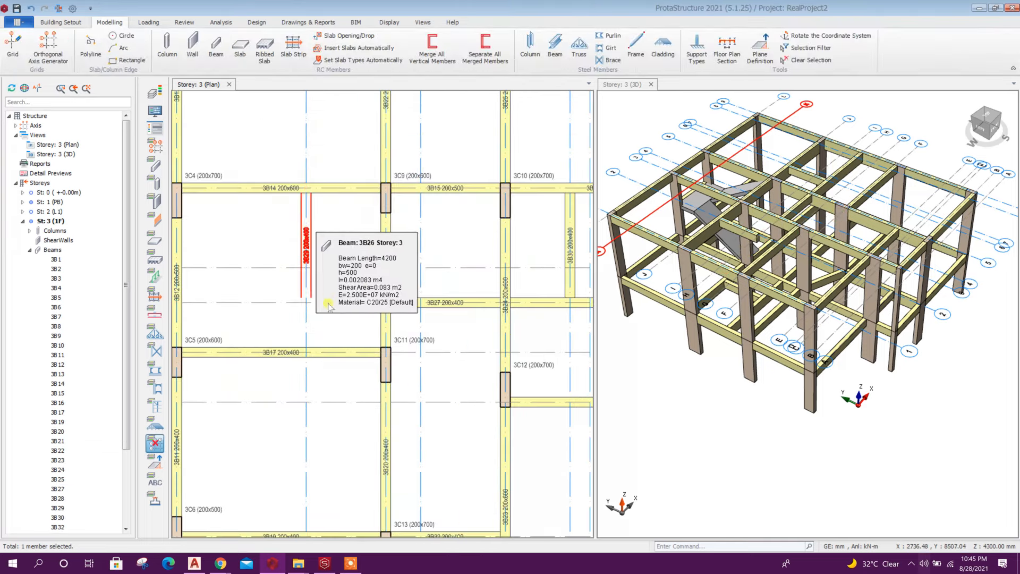
pyautogui.scroll(-3, 276, 314)
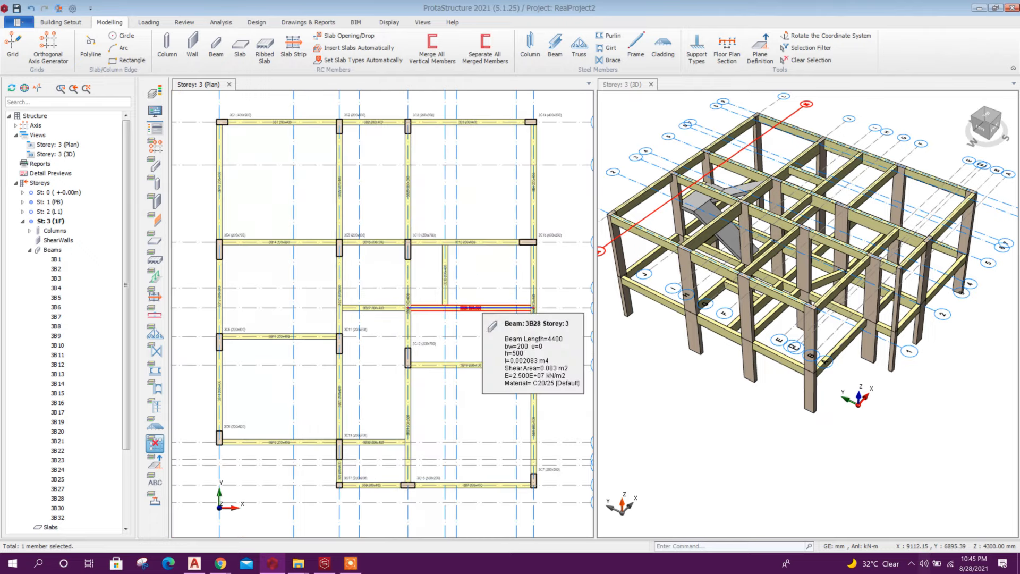
pyautogui.click(479, 308)
pyautogui.press('Delete')
pyautogui.click(446, 264)
pyautogui.press('Delete')
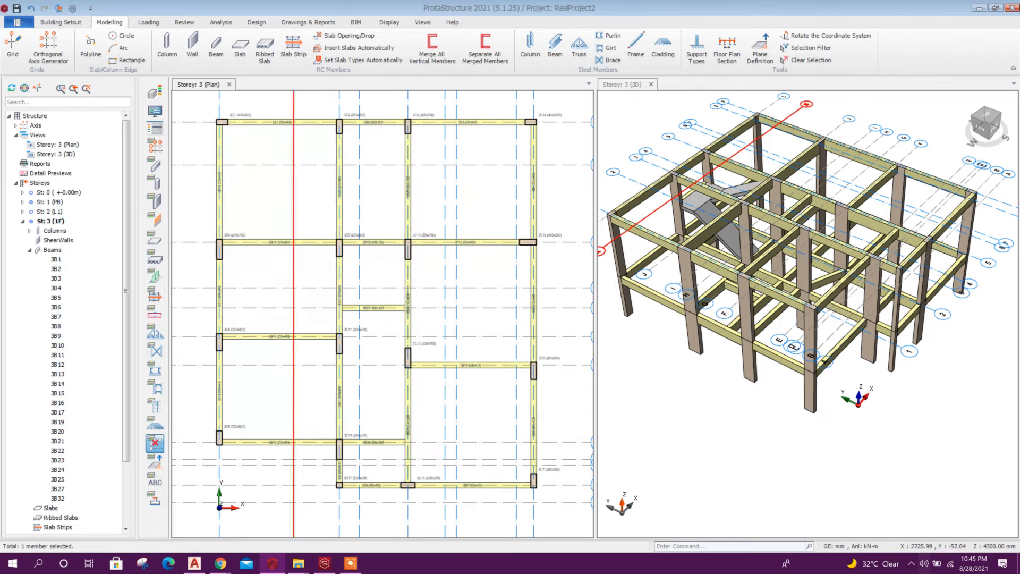
# Step: Insert 160 mm thick slabs by beam region in the bays between axes 1–3/J–L, 5–9/J–L and 1–3/G–J
pyautogui.click(194, 564)
pyautogui.click(194, 565)
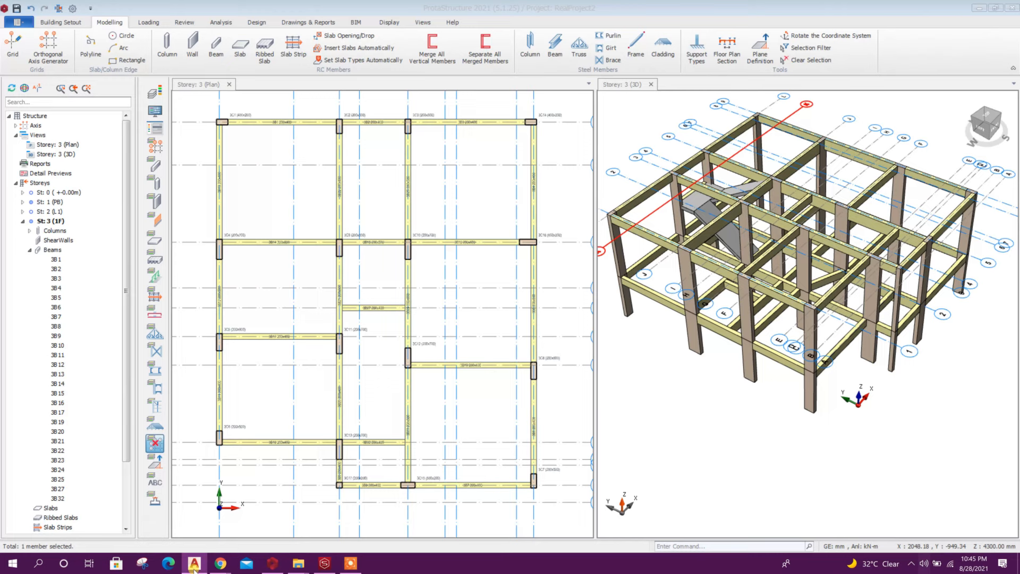
pyautogui.click(240, 48)
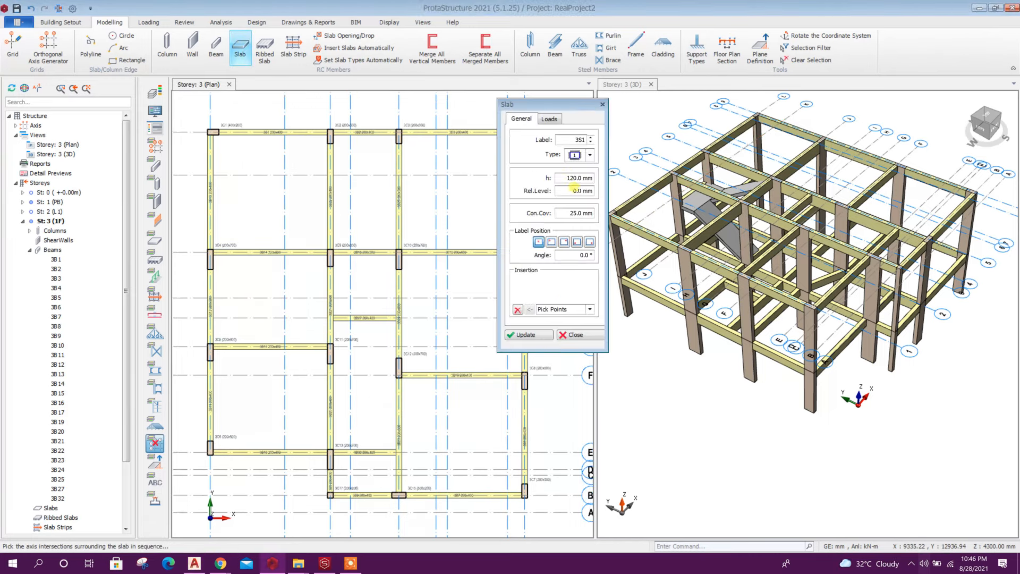
pyautogui.moveTo(573, 177); pyautogui.dragTo(548, 184)
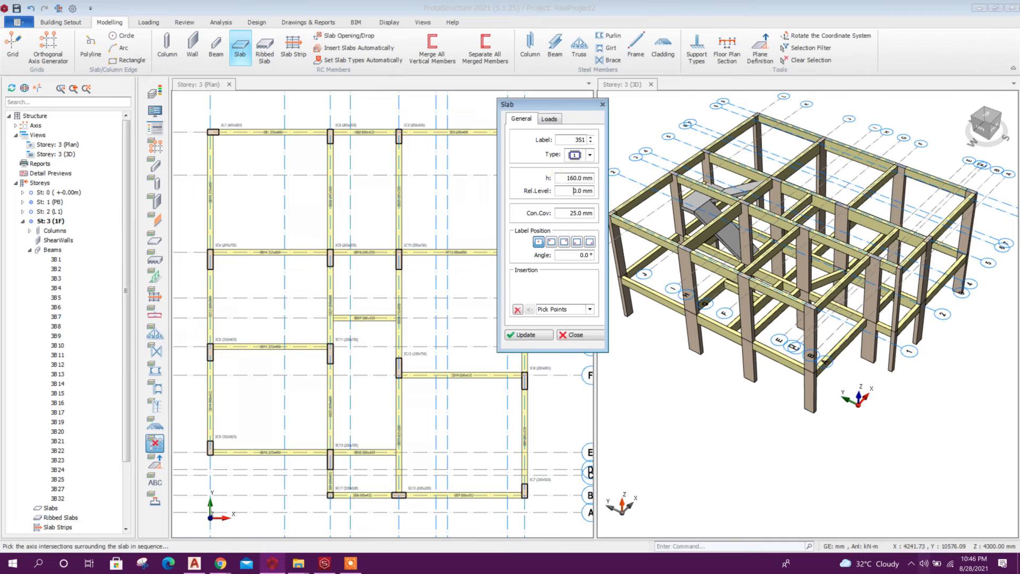
pyautogui.click(574, 309)
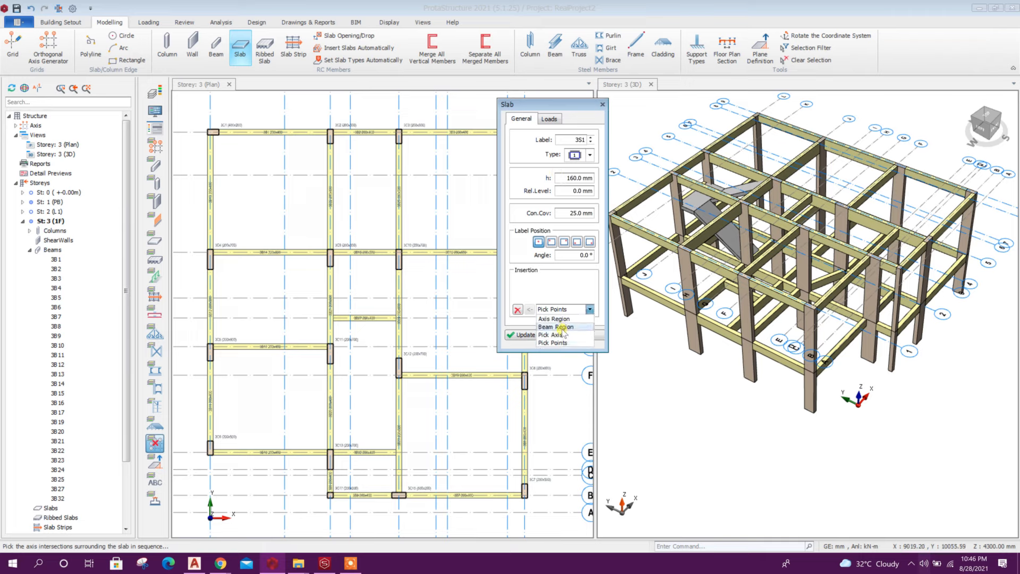
pyautogui.click(556, 325)
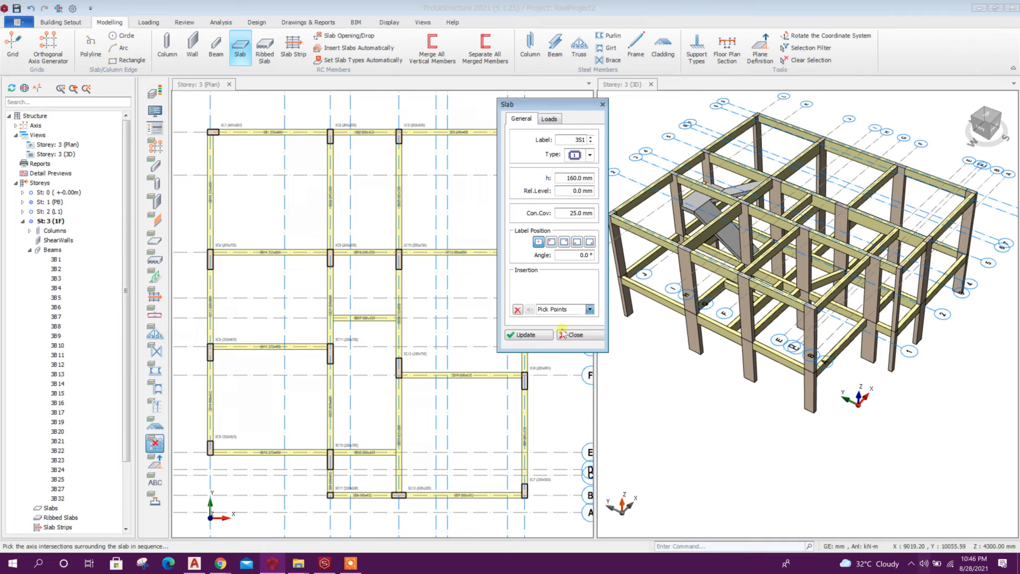
pyautogui.click(268, 213)
pyautogui.scroll(-1, 272, 213)
pyautogui.moveTo(416, 374); pyautogui.dragTo(400, 359, button='middle')
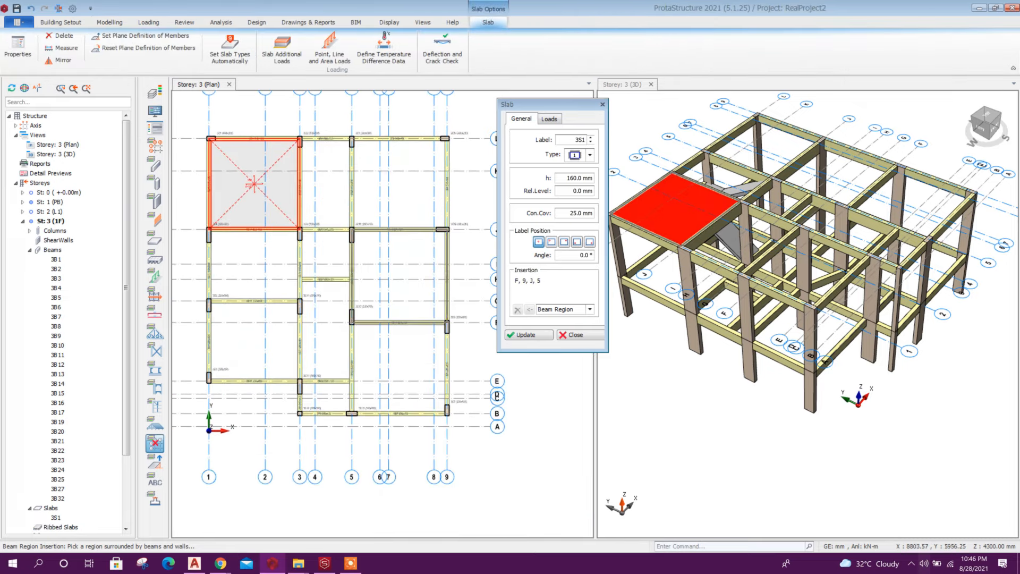
pyautogui.click(398, 211)
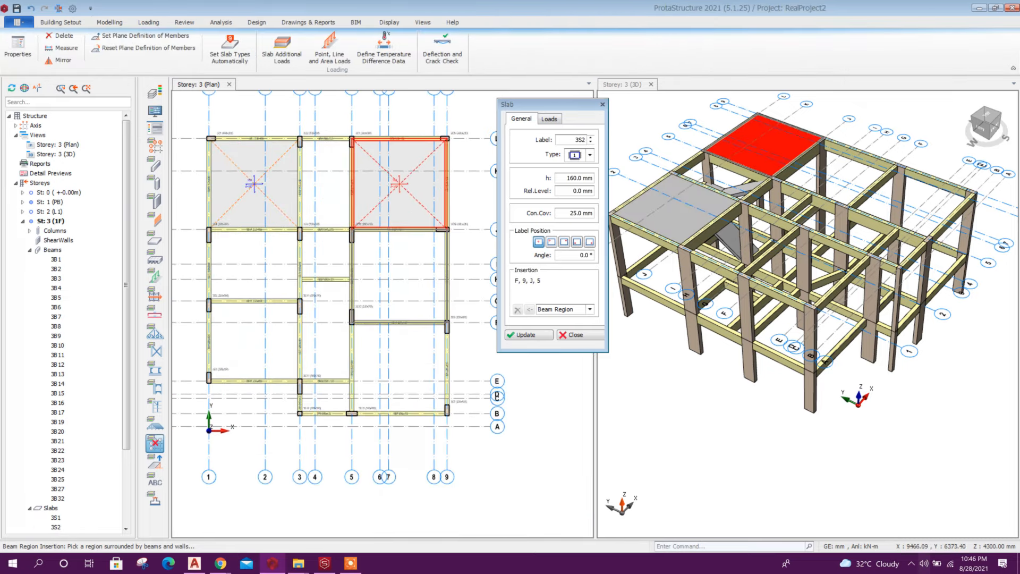
pyautogui.click(254, 266)
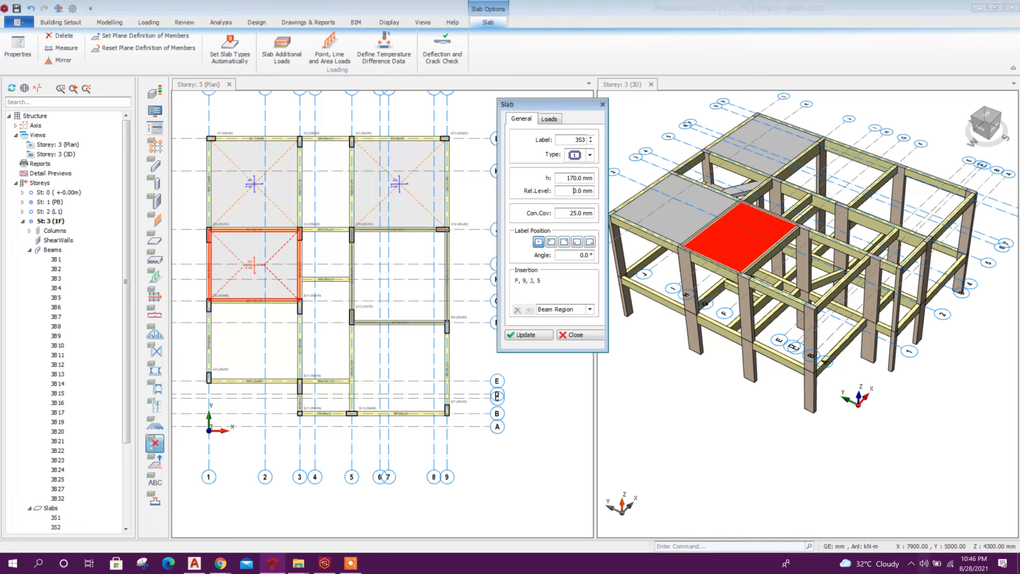
# Step: Insert 170 mm thick slabs in the bays between axes 5–9/B–F and 1–3/E–G
pyautogui.click(397, 372)
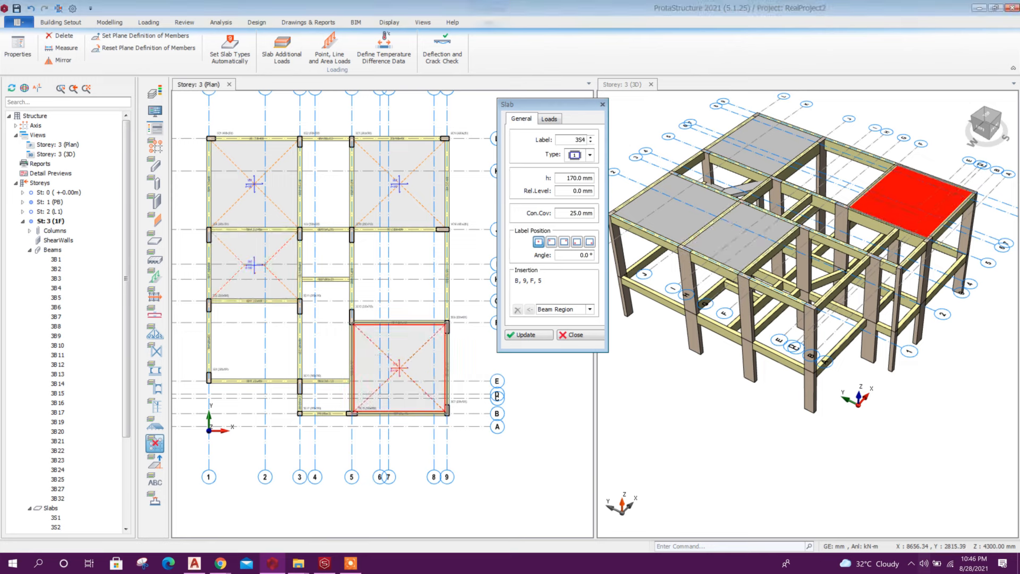
pyautogui.click(253, 355)
# Step: Set the slab thickness to 140 mm and insert slabs in the bays between axes 3–5/E–H and 3–5/H–J
pyautogui.click(558, 183)
pyautogui.press('BackSpace')
pyautogui.write('4')
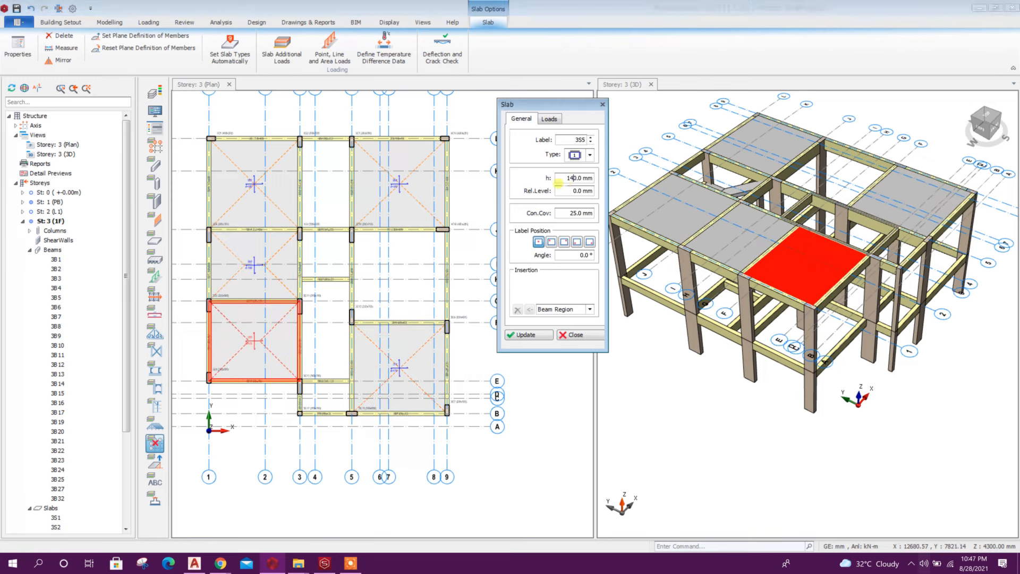
pyautogui.click(334, 339)
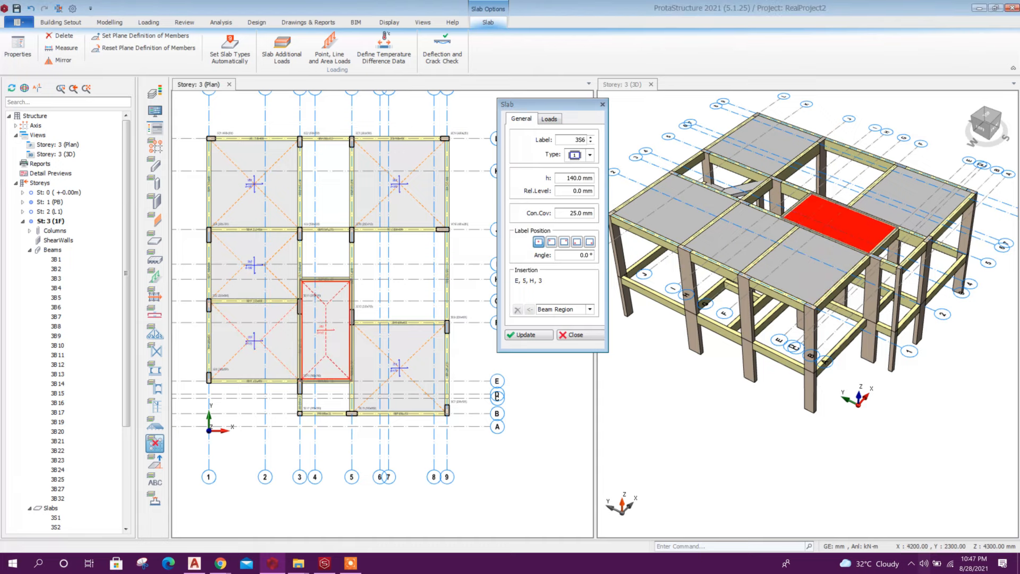
pyautogui.click(194, 563)
pyautogui.click(194, 563)
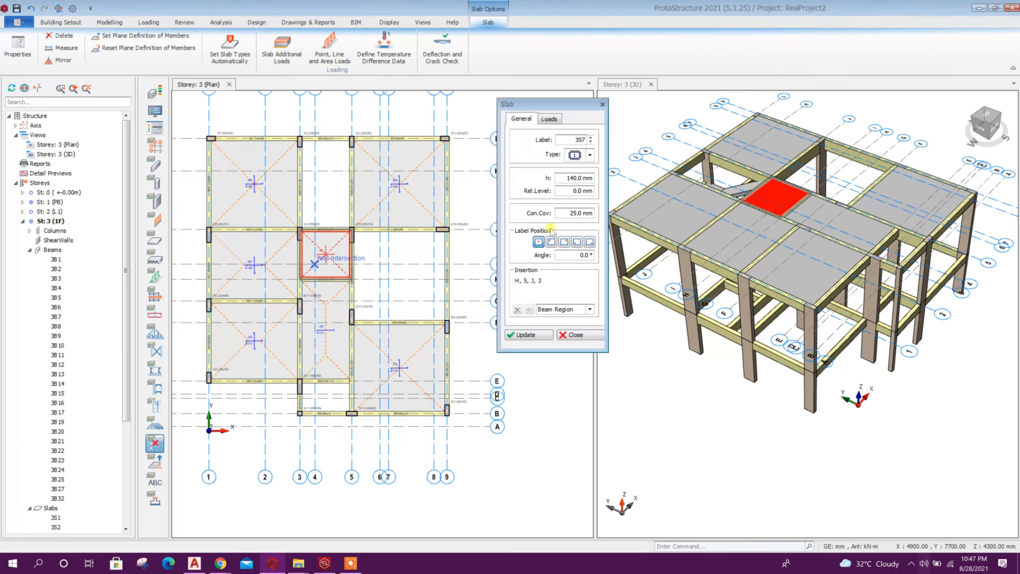
# Step: Insert a 130 mm slab in the bay 3–5/B–E and a 180 mm slab in the bay 5–9/F–J
pyautogui.click(569, 177)
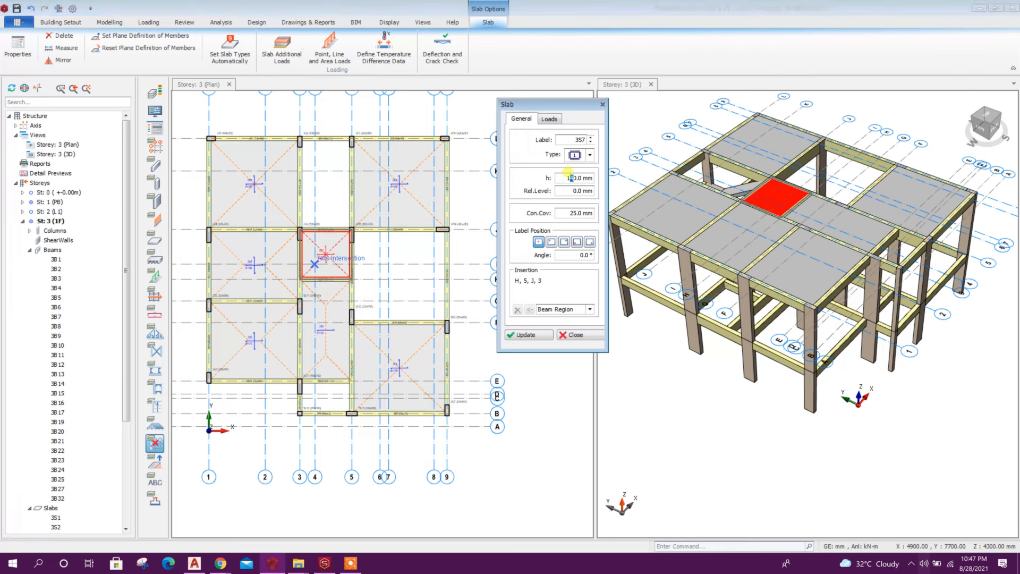
pyautogui.click(325, 405)
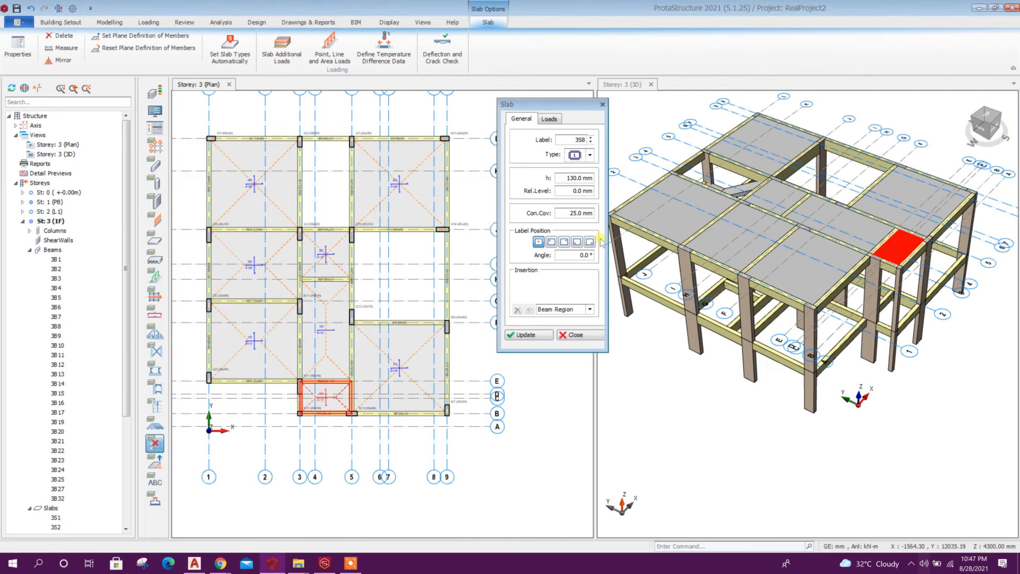
pyautogui.click(571, 178)
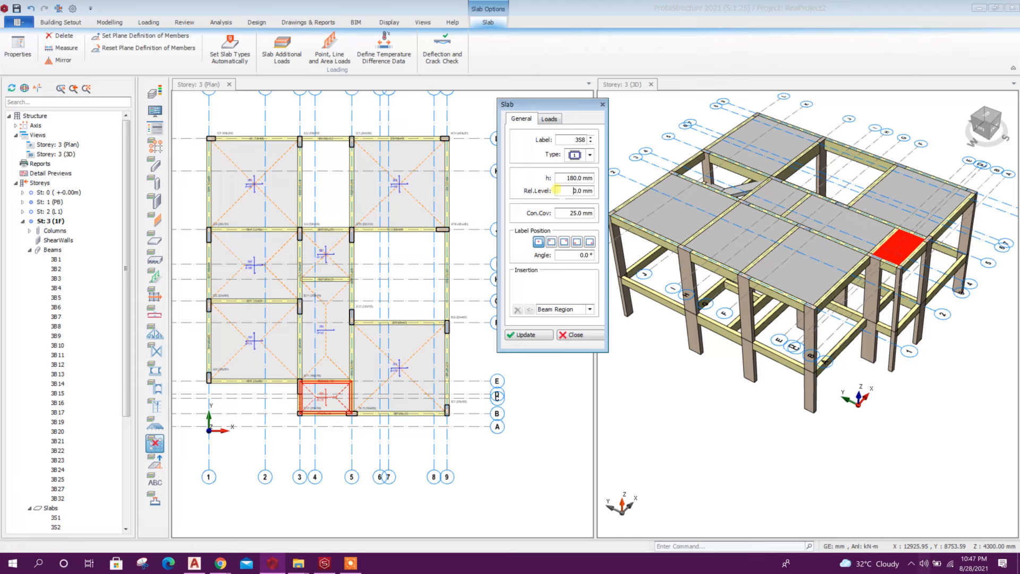
pyautogui.click(425, 261)
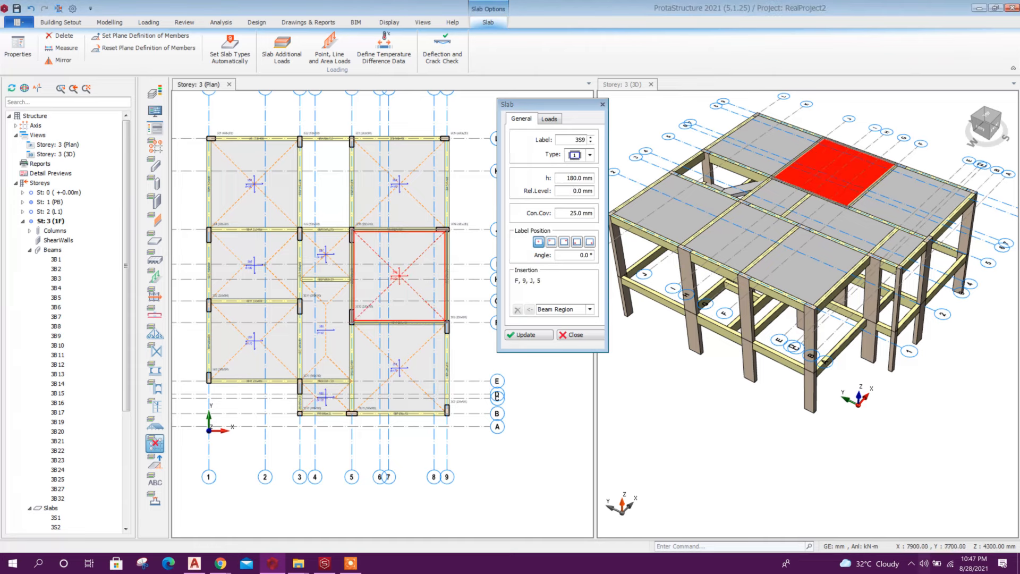
# Step: Insert a cantilever-type slab with d 170 mm and 500 mm cantilever length on the outer side of axis E between axes 1 and 3
pyautogui.moveTo(907, 407)
pyautogui.mouseDown(button='middle')
pyautogui.moveTo(876, 431)
pyautogui.moveTo(891, 420)
pyautogui.mouseUp(button='middle')
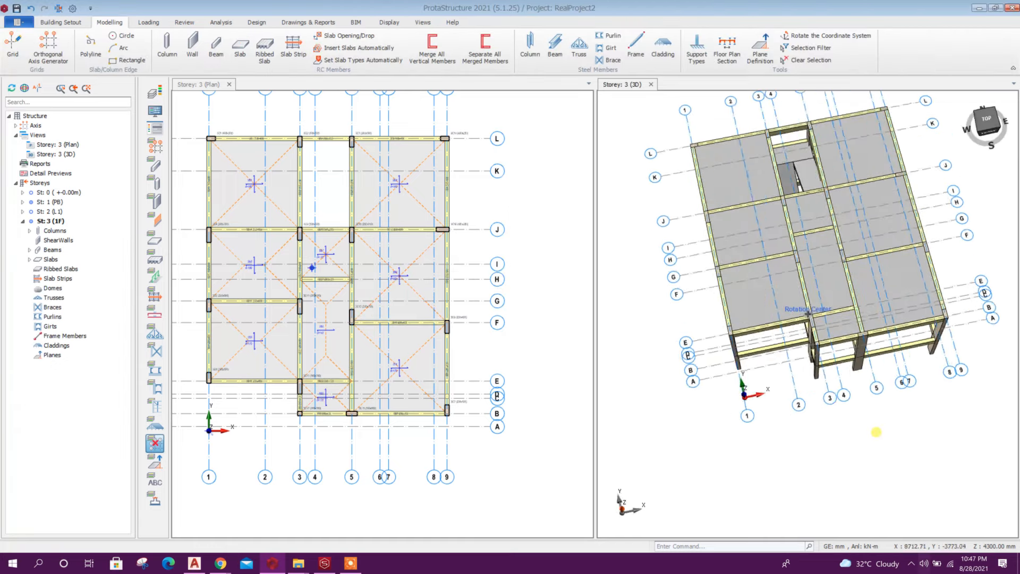
pyautogui.scroll(3, 773, 297)
pyautogui.scroll(-1, 795, 304)
pyautogui.scroll(3, 288, 454)
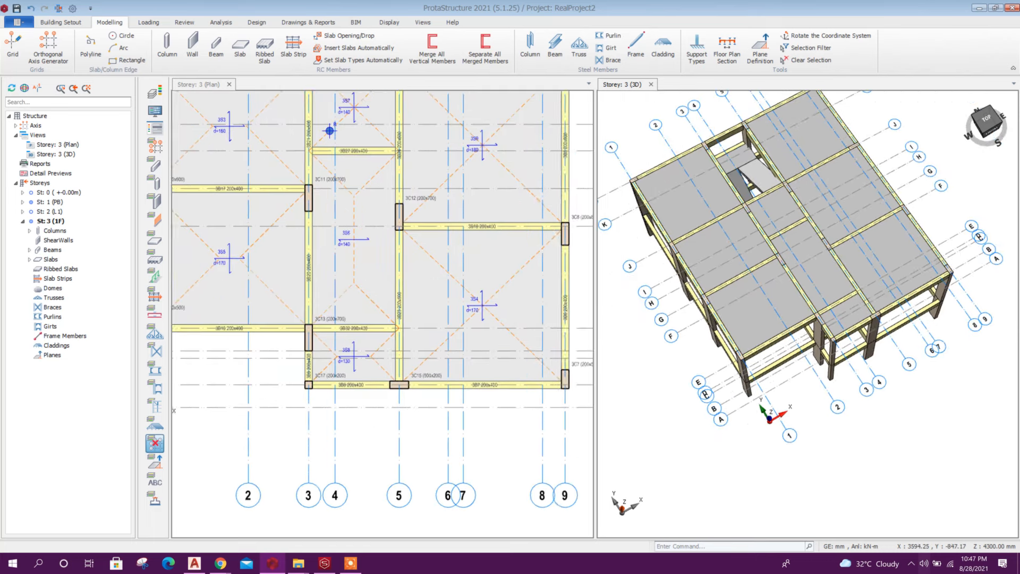
pyautogui.moveTo(273, 437); pyautogui.dragTo(374, 420, button='middle')
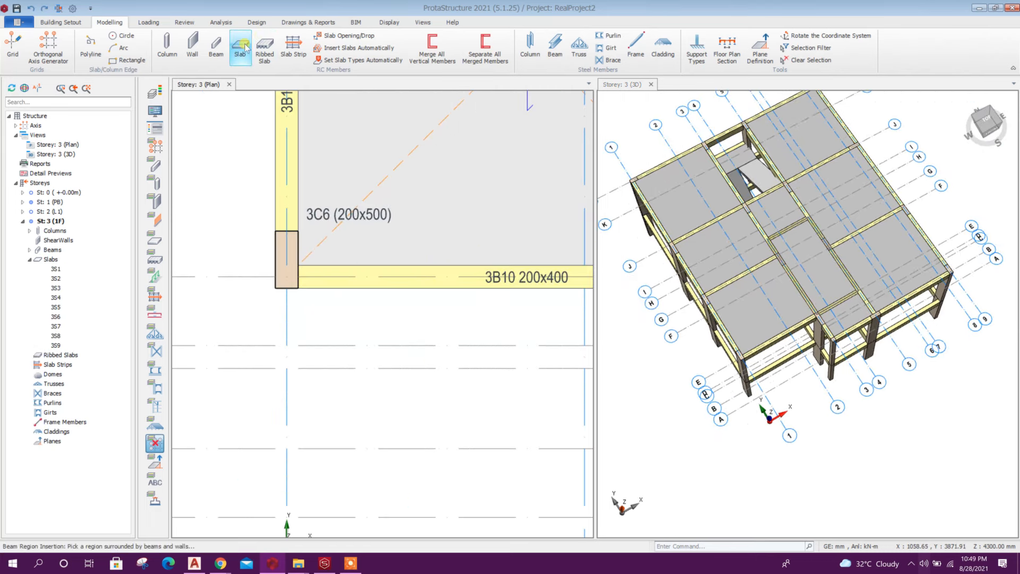
pyautogui.click(240, 47)
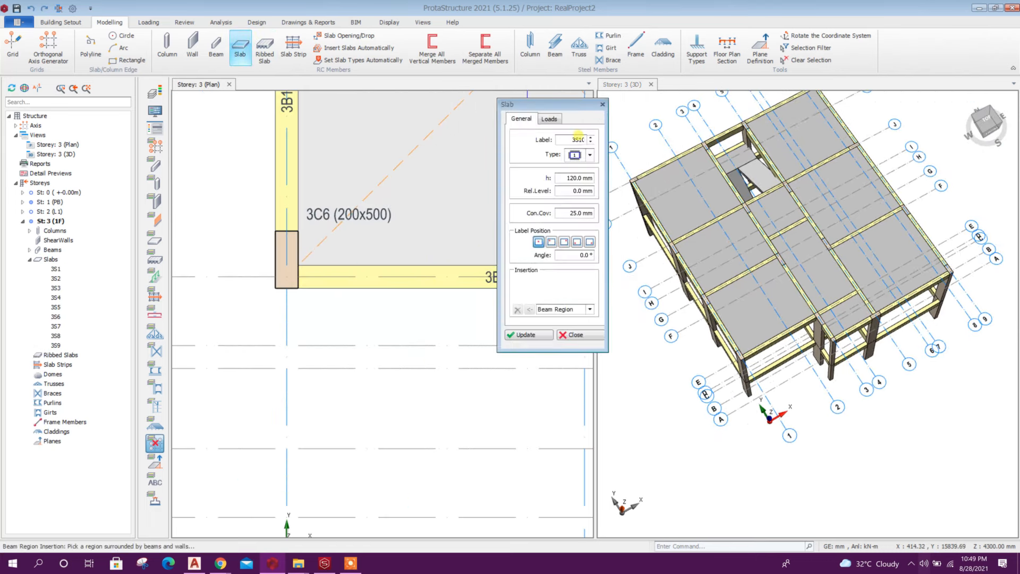
pyautogui.click(590, 154)
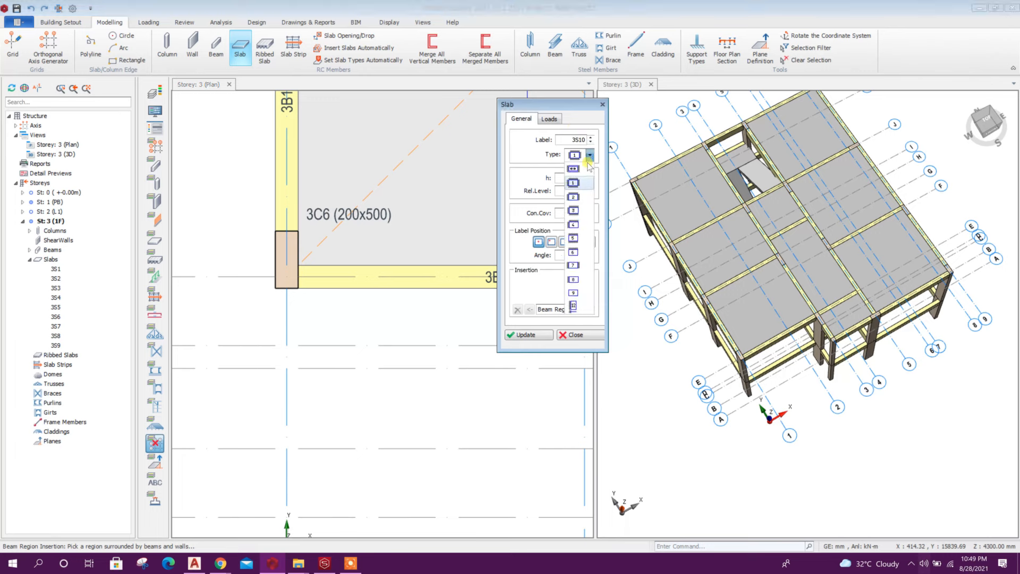
pyautogui.click(579, 306)
pyautogui.click(579, 119)
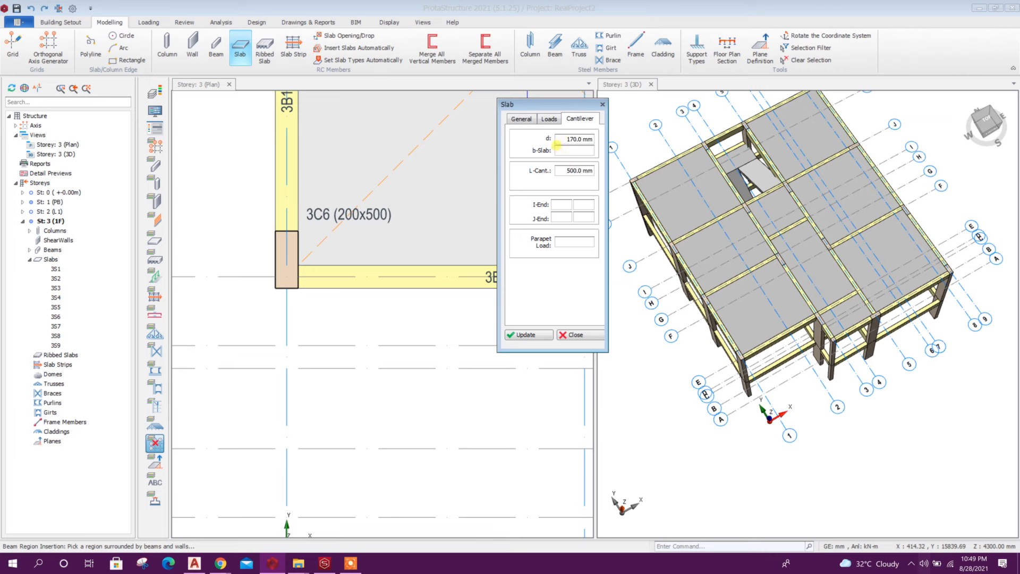
pyautogui.scroll(-3, 286, 276)
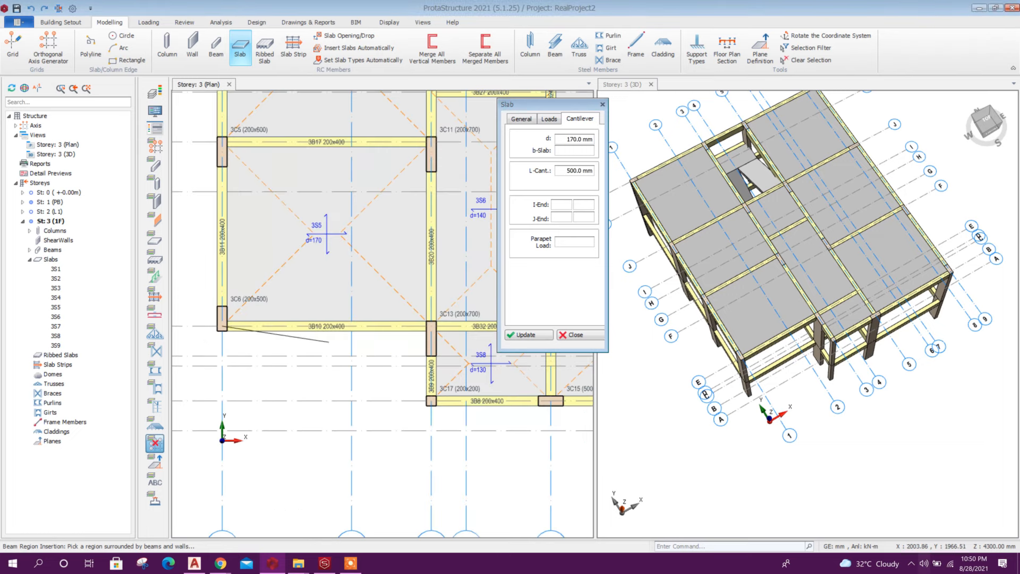
pyautogui.click(431, 326)
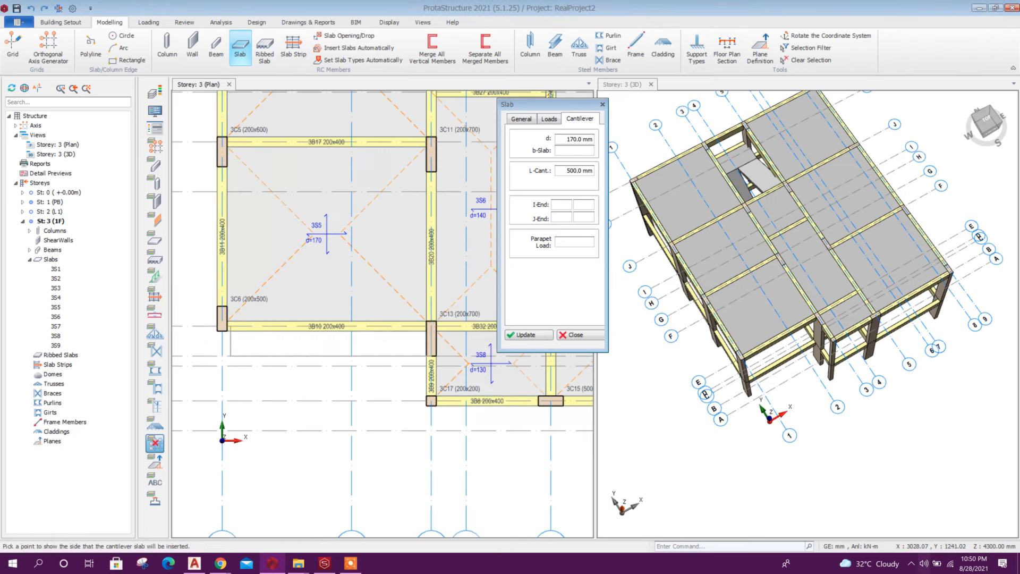
pyautogui.click(364, 371)
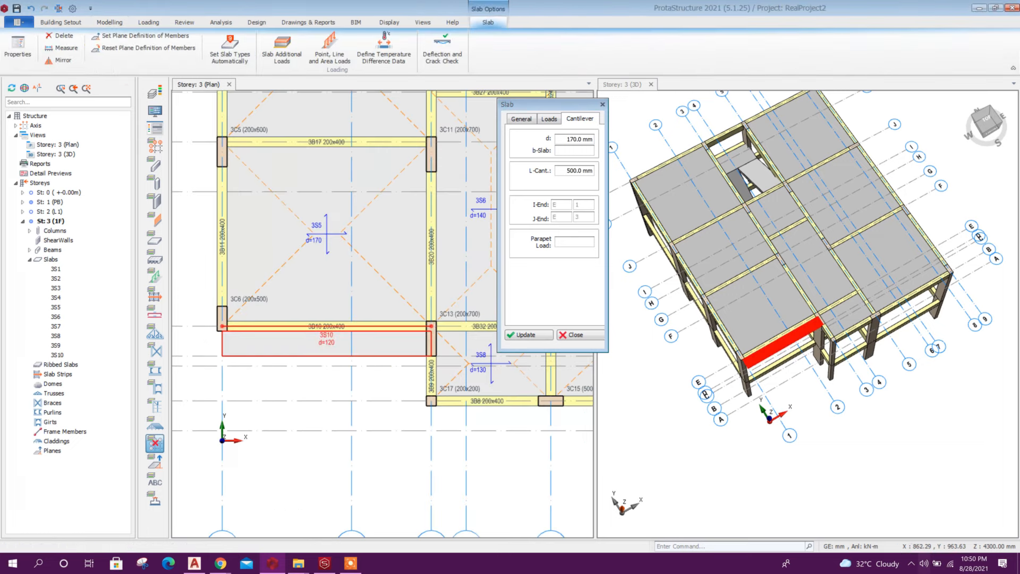
# Step: Switch to AutoCAD and examine the cantilever slab strips outside axes E and B in the Structural Project drawing
pyautogui.scroll(-2, 372, 324)
pyautogui.moveTo(255, 399); pyautogui.dragTo(172, 379, button='middle')
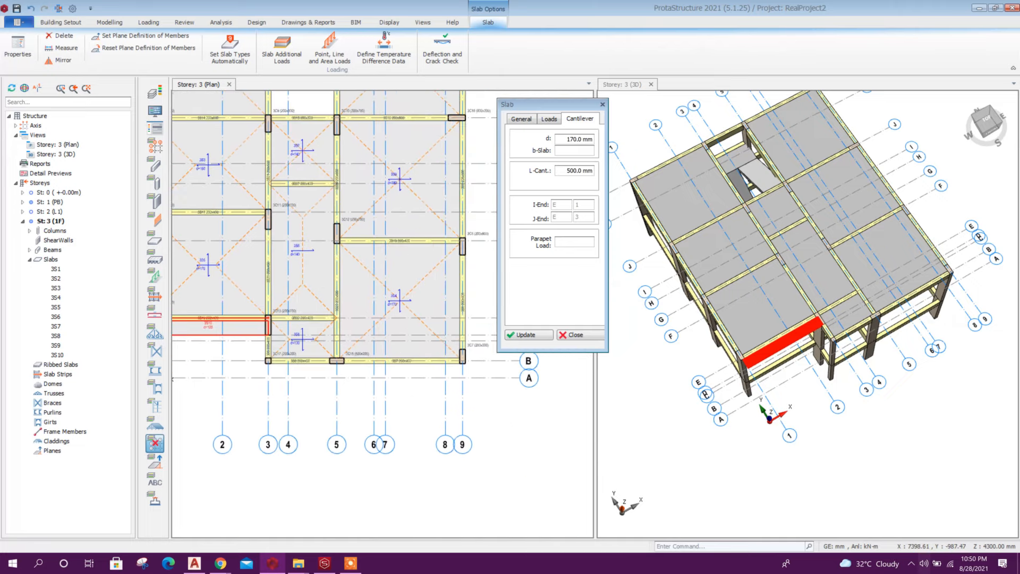
pyautogui.click(194, 563)
pyautogui.scroll(-4, 438, 343)
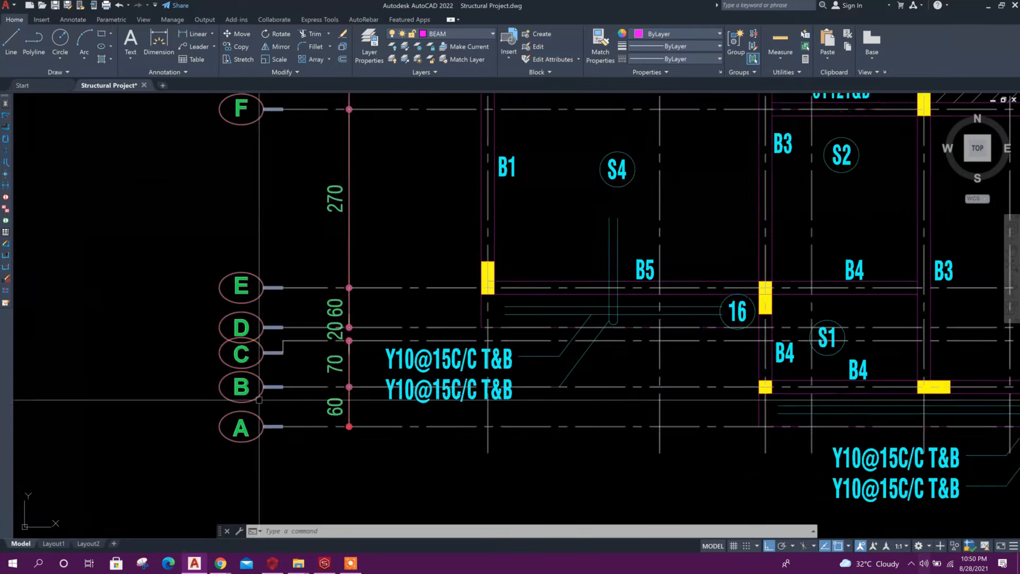
pyautogui.moveTo(691, 425)
pyautogui.mouseDown(button='middle')
pyautogui.moveTo(543, 416)
pyautogui.moveTo(535, 405)
pyautogui.moveTo(730, 355)
pyautogui.moveTo(626, 364)
pyautogui.mouseUp(button='middle')
pyautogui.scroll(2, 542, 416)
pyautogui.scroll(2, 612, 348)
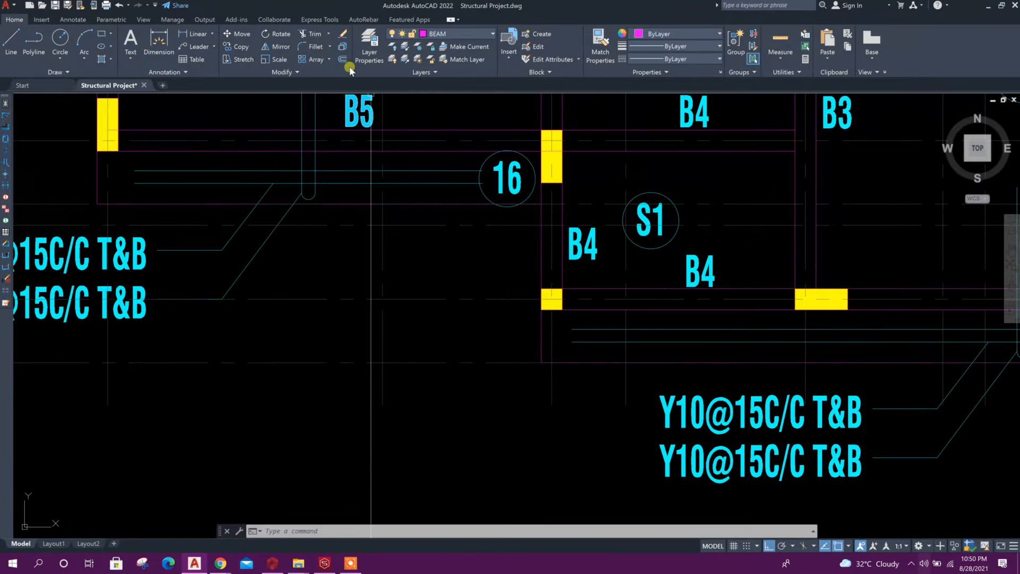
pyautogui.scroll(-6, 569, 343)
pyautogui.scroll(6, 492, 343)
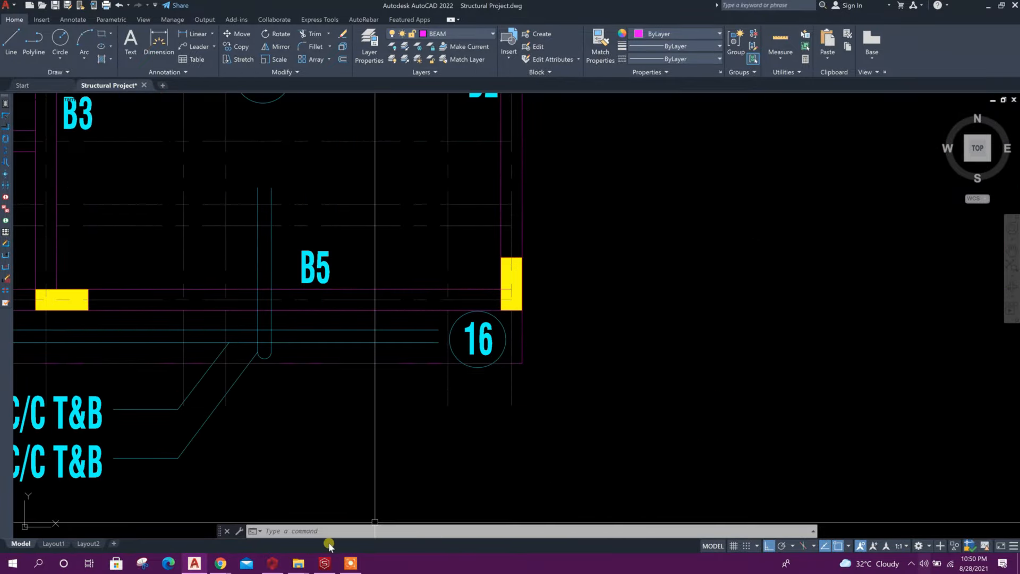
# Step: Switch back to ProtaStructure and insert a 500 mm cantilever slab on the outer side of axis B from axis 3 to axis 9
pyautogui.click(271, 564)
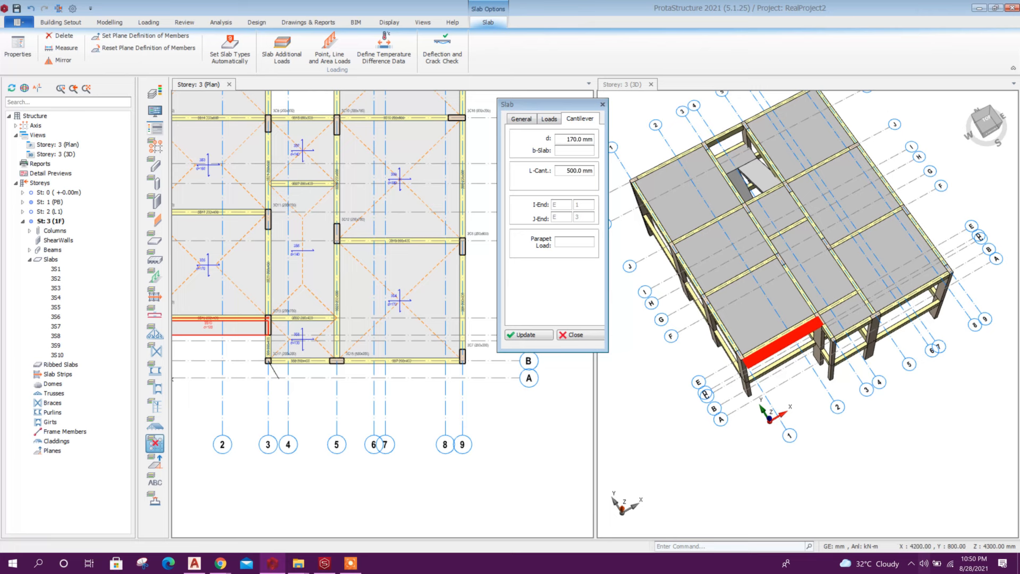
pyautogui.click(463, 361)
pyautogui.click(448, 391)
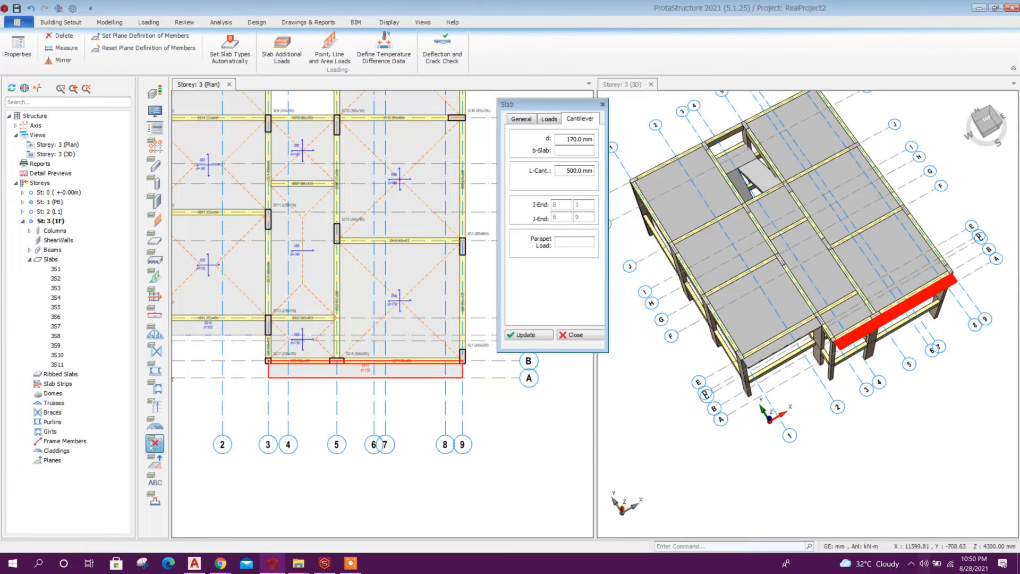
pyautogui.click(564, 335)
pyautogui.press('Escape')
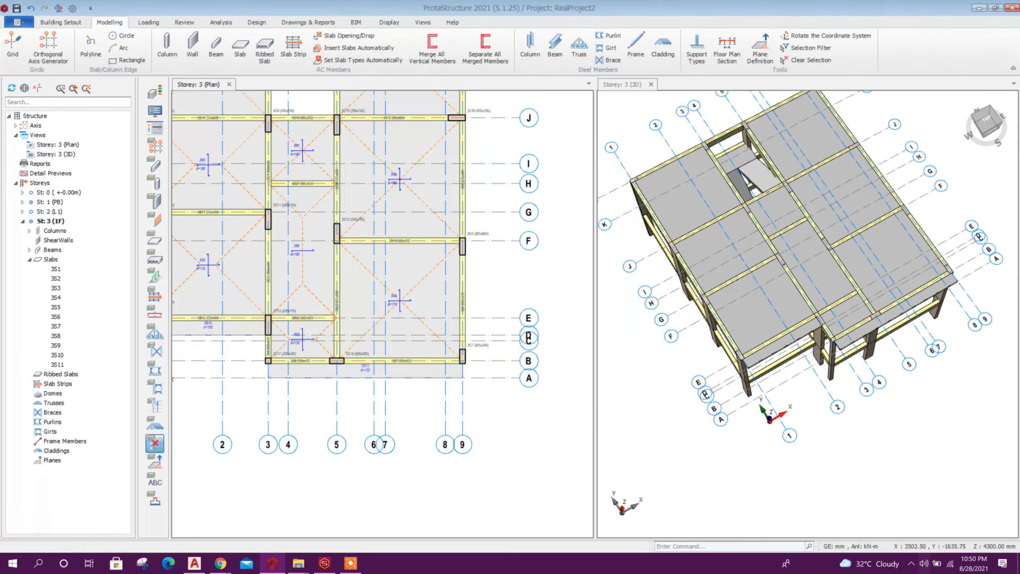
# Step: Examine the cantilever slabs outside axes E and B in the 3D view from several angles
pyautogui.scroll(-2, 844, 365)
pyautogui.moveTo(839, 366); pyautogui.dragTo(849, 258, button='middle')
pyautogui.scroll(4, 849, 257)
pyautogui.scroll(3, 814, 312)
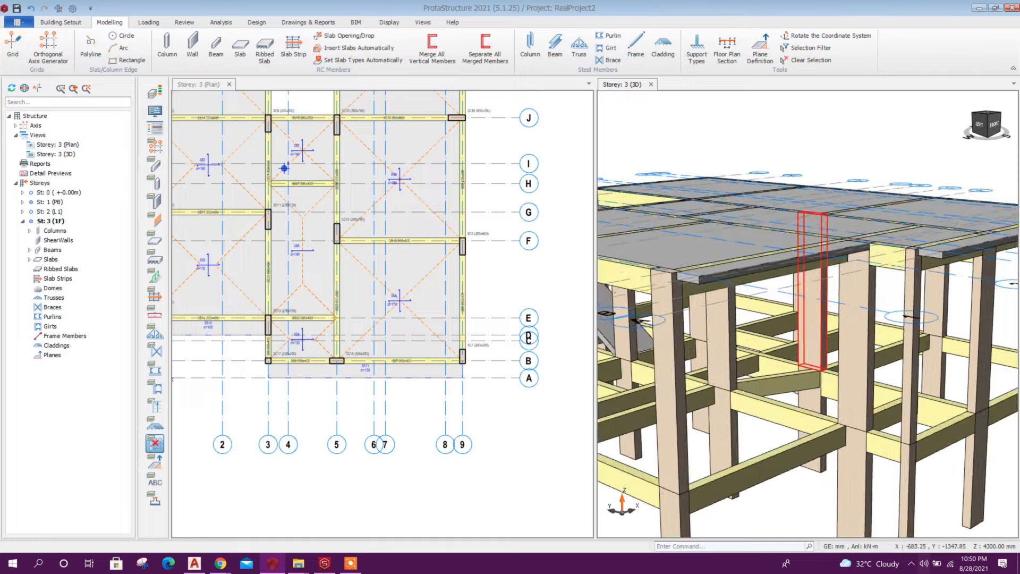
pyautogui.moveTo(808, 314)
pyautogui.mouseDown(button='middle')
pyautogui.moveTo(844, 280)
pyautogui.moveTo(867, 293)
pyautogui.moveTo(838, 346)
pyautogui.mouseUp(button='middle')
pyautogui.scroll(-3, 788, 299)
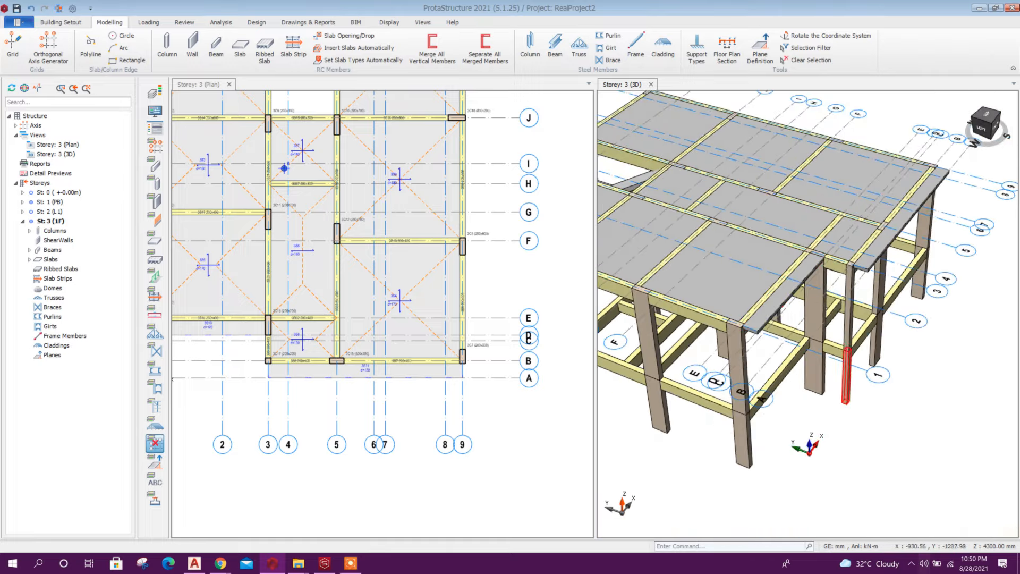
pyautogui.scroll(-2, 848, 372)
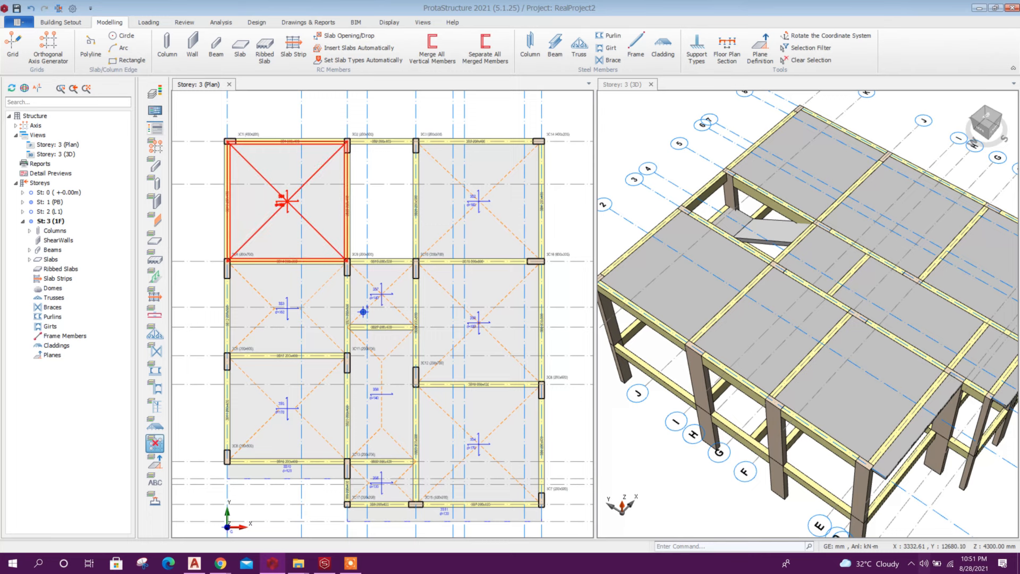
# Step: Examine the available slab types in the properties of the slab in bay 5–9/J–L
pyautogui.click(285, 201)
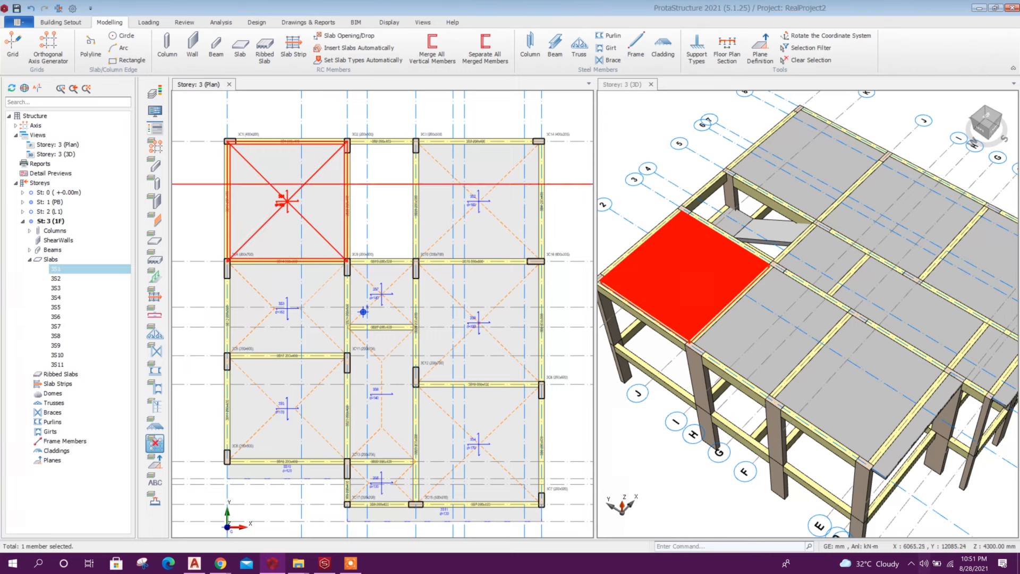
pyautogui.click(473, 201)
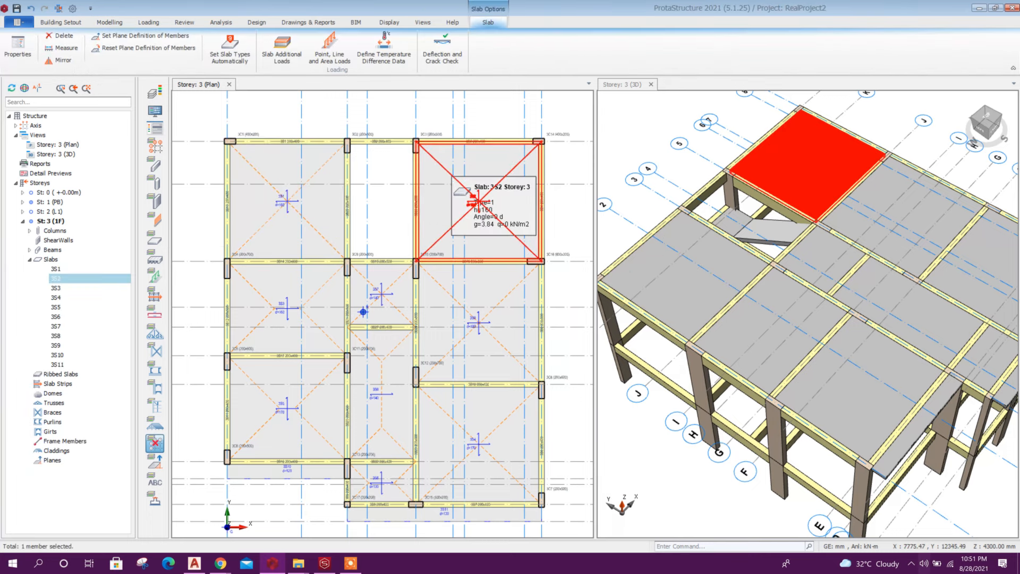
pyautogui.rightClick(451, 175)
pyautogui.click(478, 182)
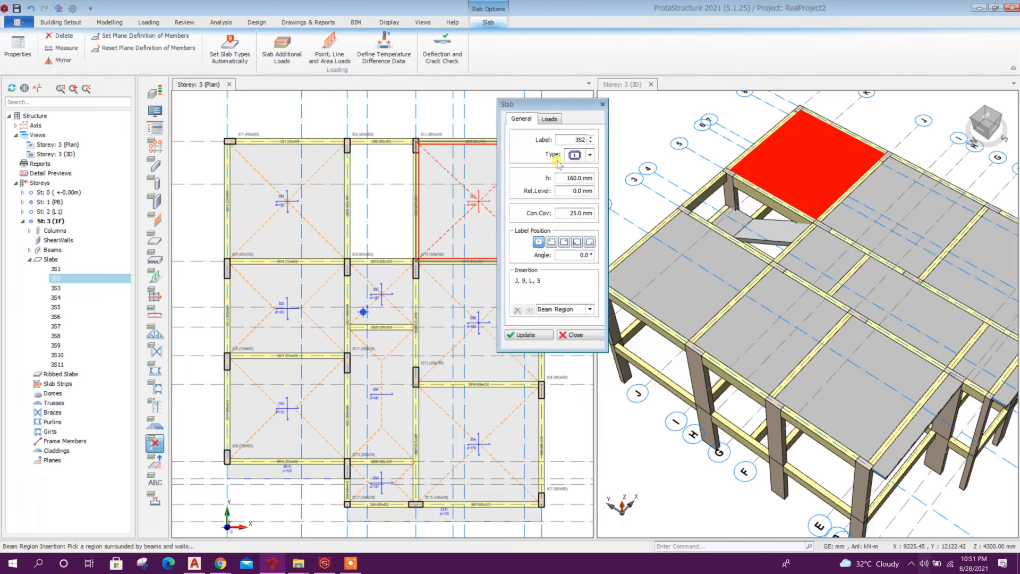
pyautogui.click(590, 156)
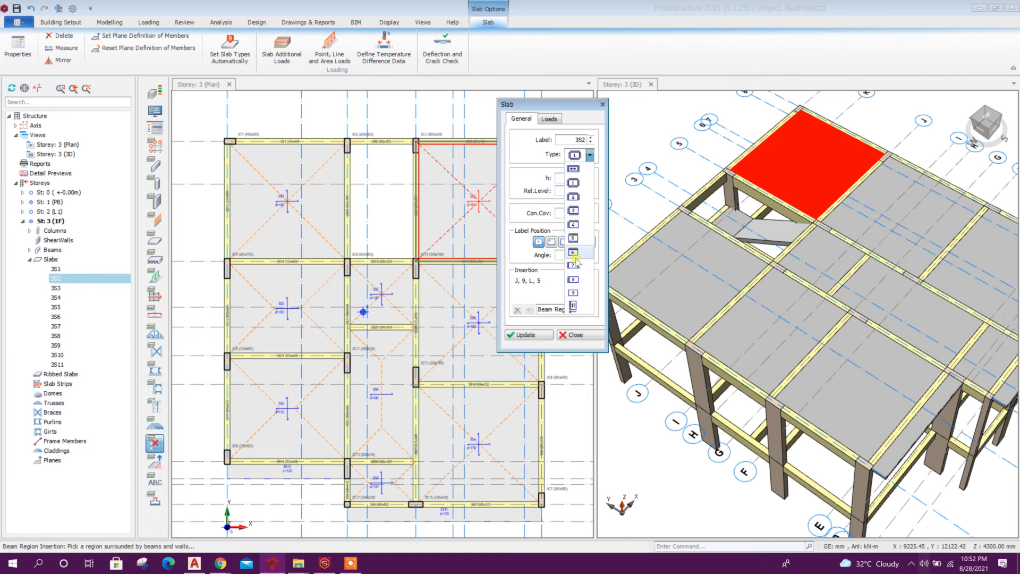
pyautogui.click(573, 183)
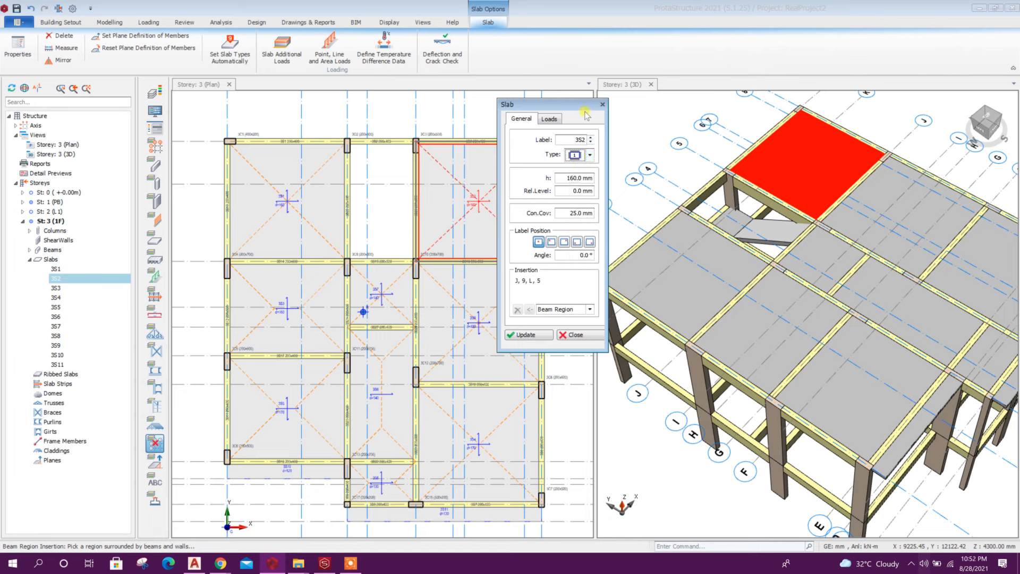
pyautogui.click(602, 106)
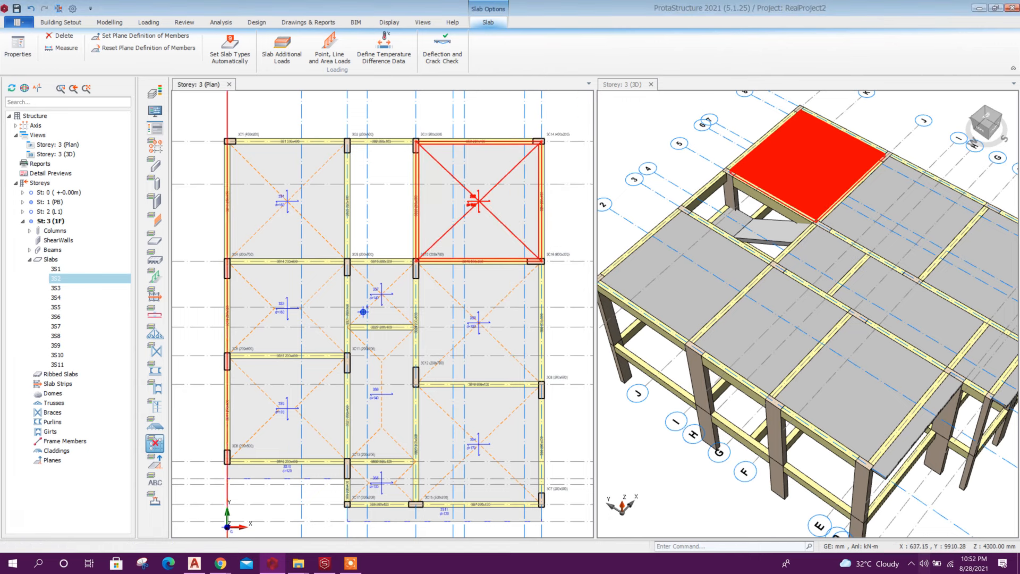
# Step: Set the slab types automatically for all slabs in the model
pyautogui.click(52, 260)
pyautogui.rightClick(52, 260)
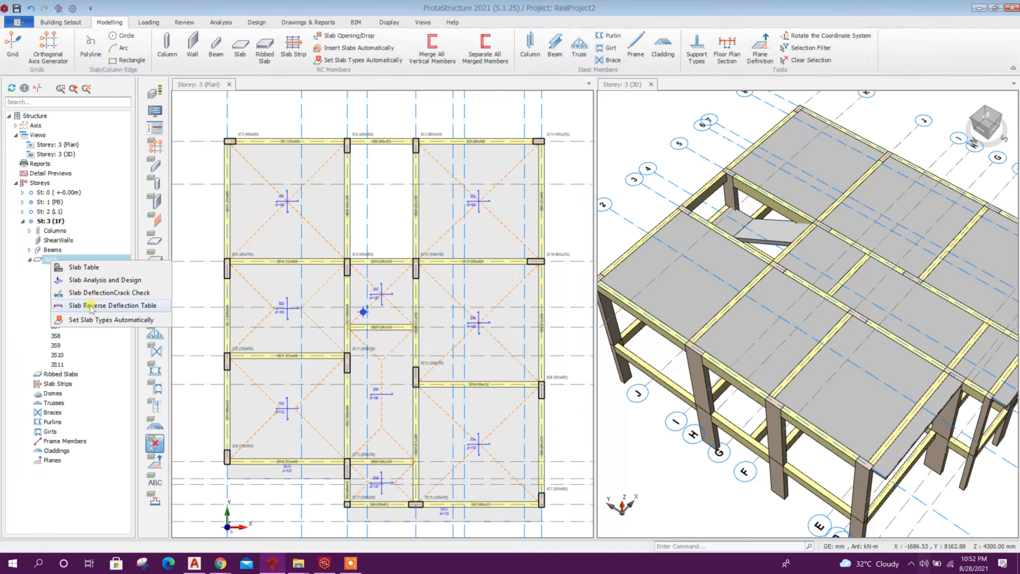
pyautogui.click(135, 320)
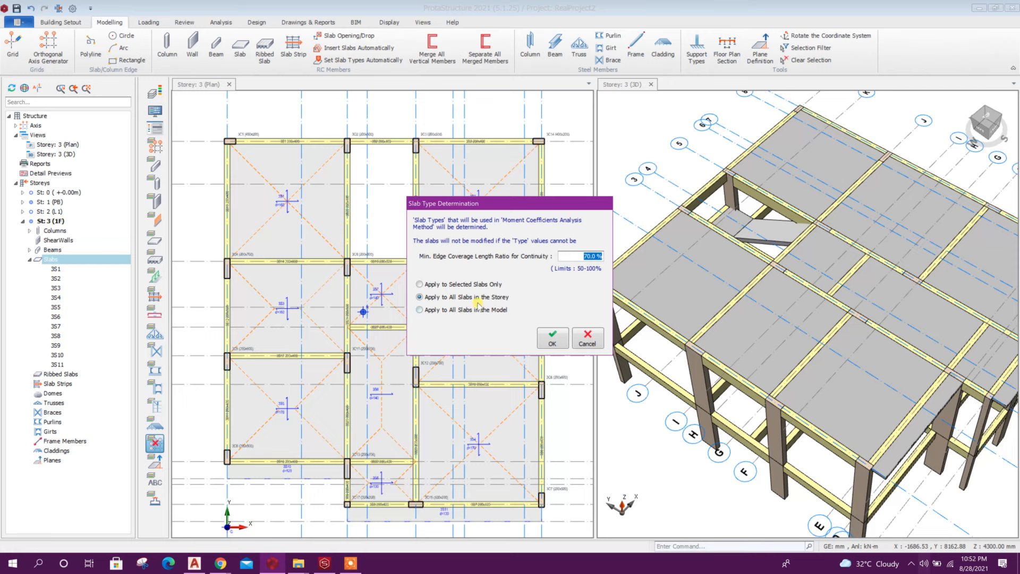
pyautogui.click(434, 313)
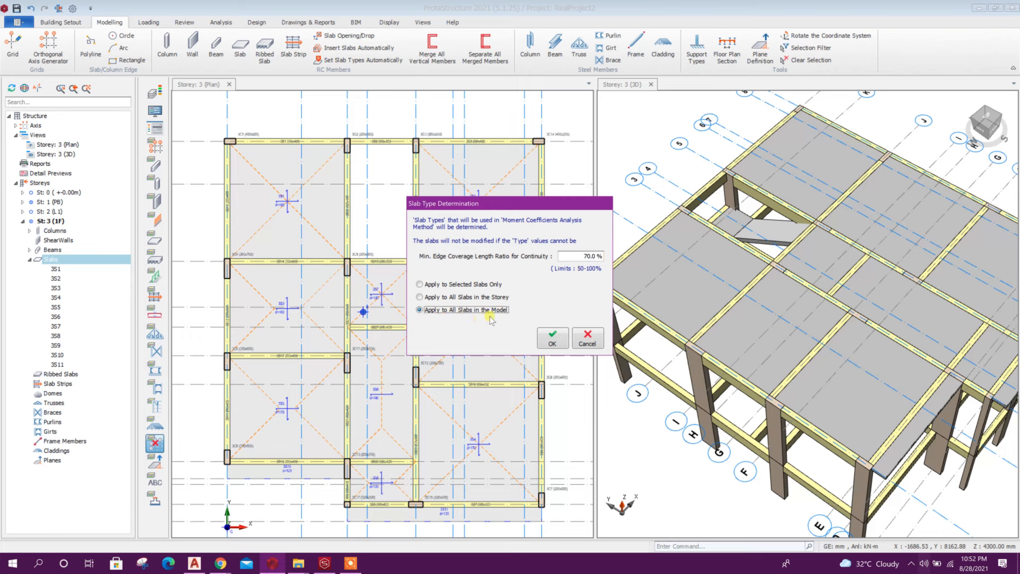
pyautogui.click(553, 345)
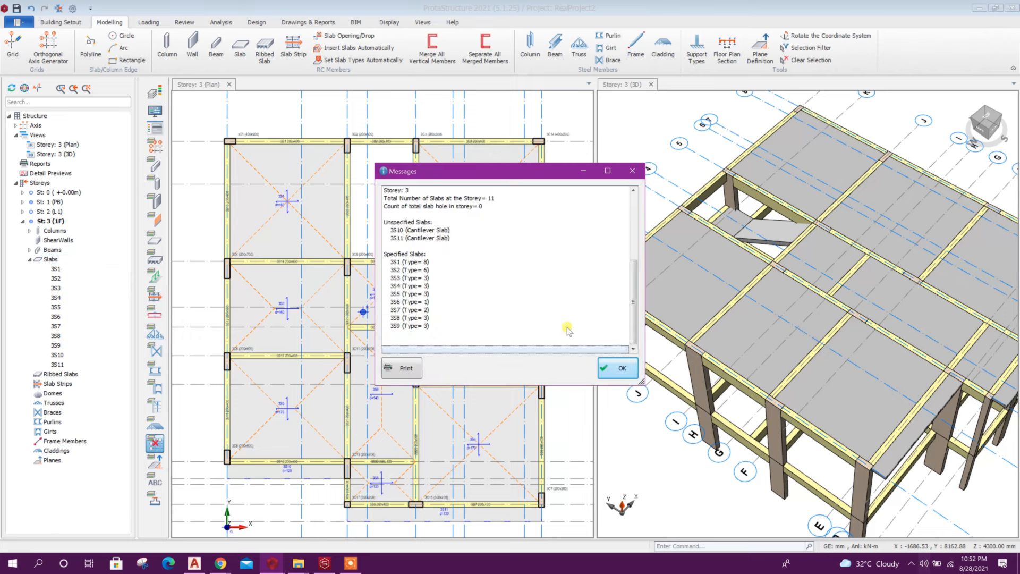
pyautogui.click(616, 368)
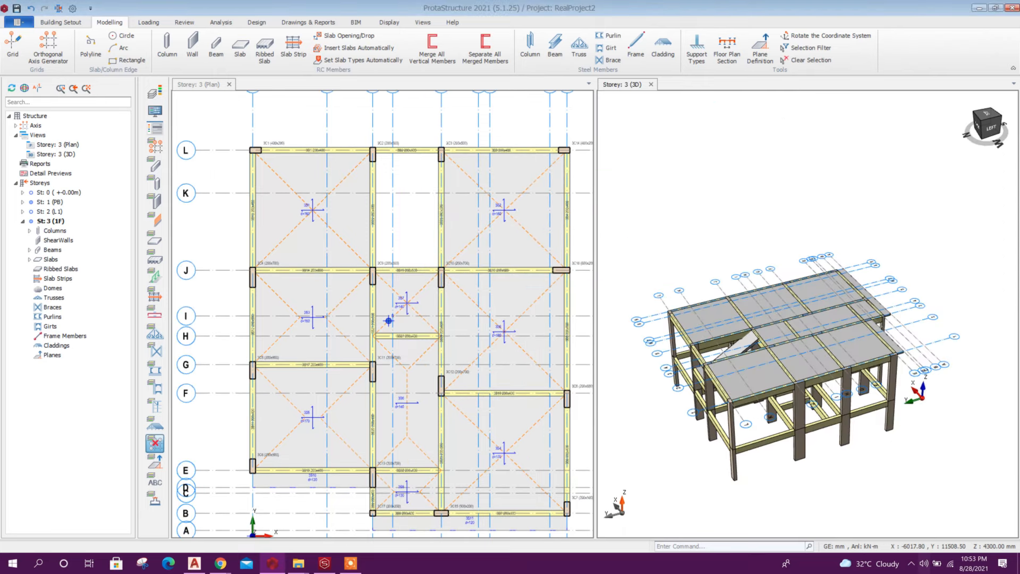
# Step: Examine the load settings in the properties of the slab in bay 1–3/J–L
pyautogui.moveTo(851, 456); pyautogui.dragTo(787, 472, button='middle')
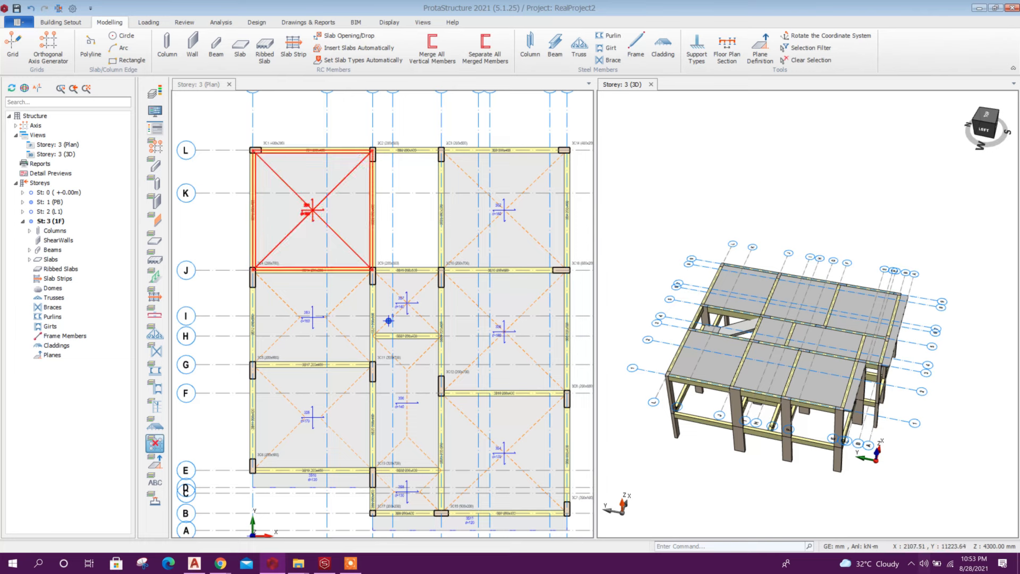
pyautogui.click(310, 213)
pyautogui.rightClick(313, 215)
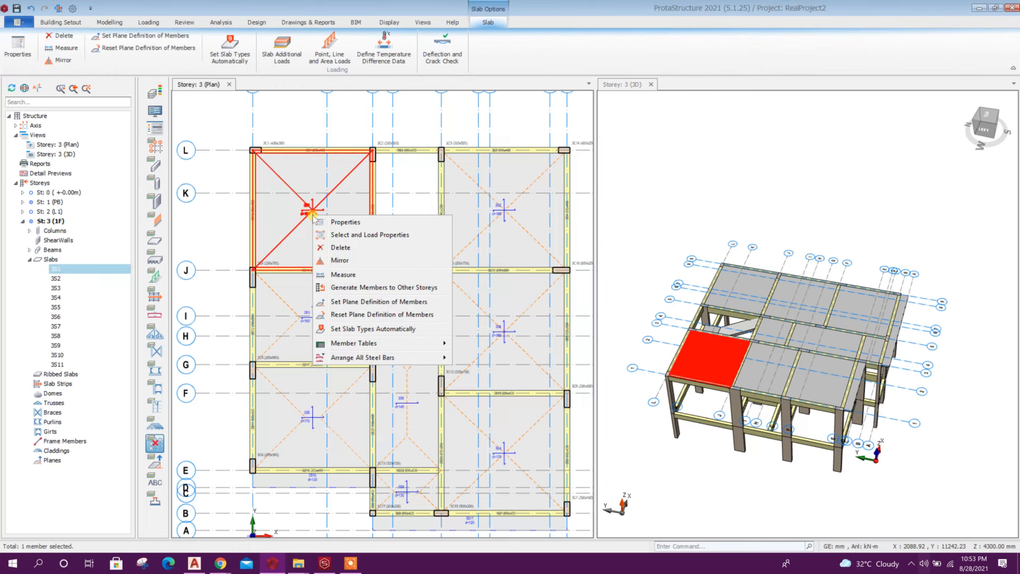
pyautogui.click(357, 226)
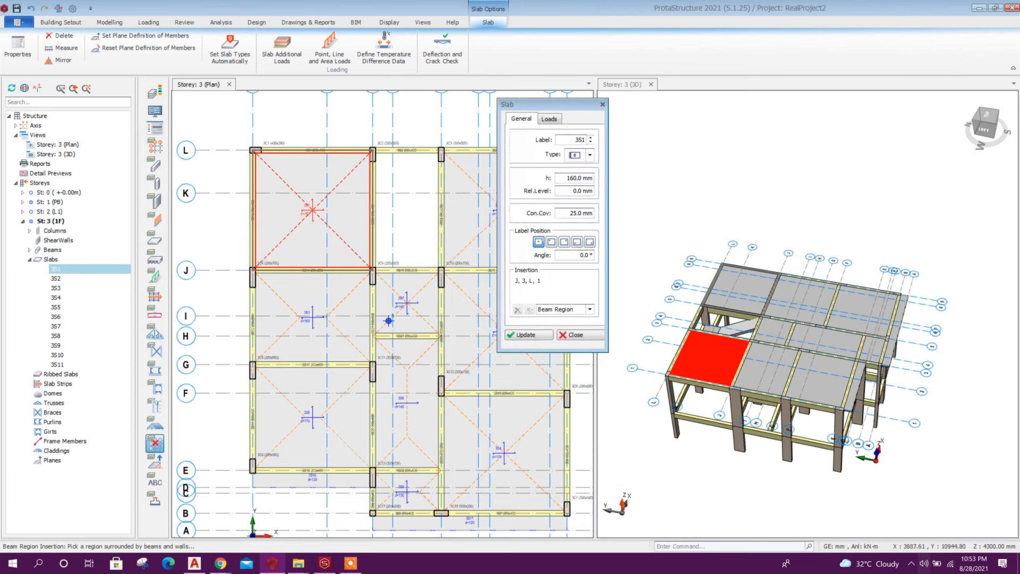
pyautogui.click(549, 120)
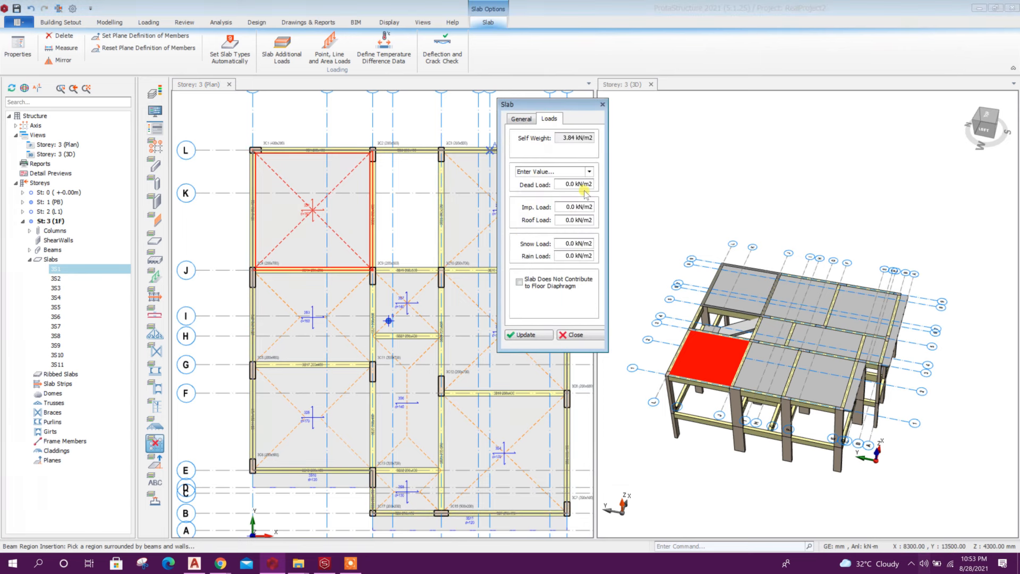
pyautogui.click(601, 107)
pyautogui.press('Escape')
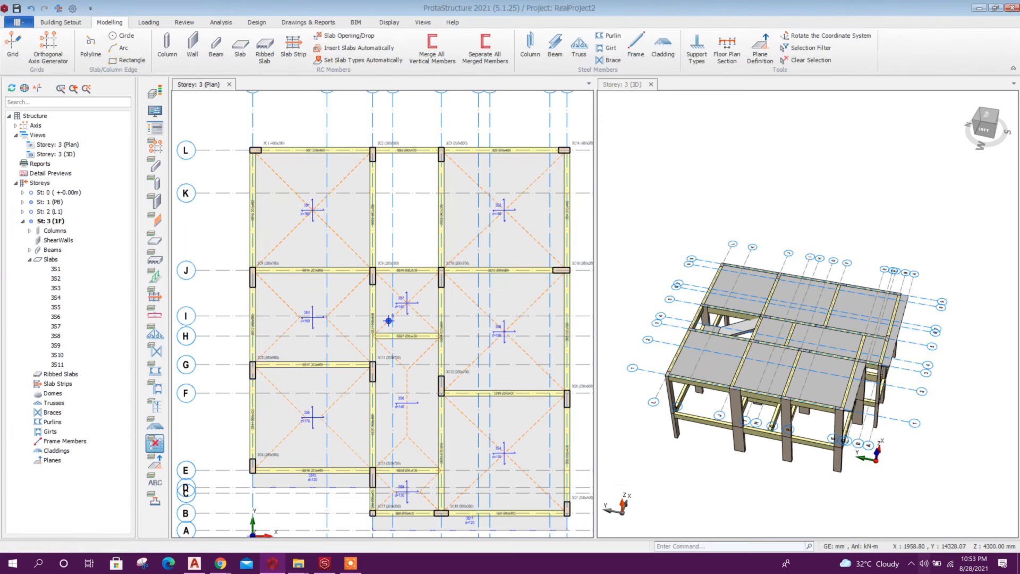
# Step: Set the dead load g-Dead to 2 kN/m2 for all storey 3 slabs in the Slab Table
pyautogui.rightClick(56, 258)
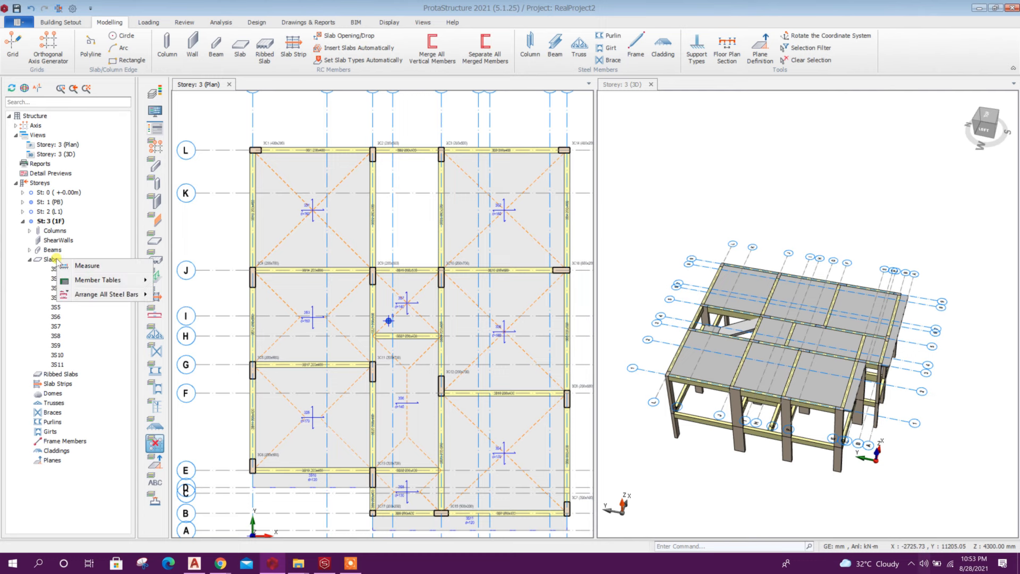
pyautogui.click(51, 260)
pyautogui.rightClick(50, 261)
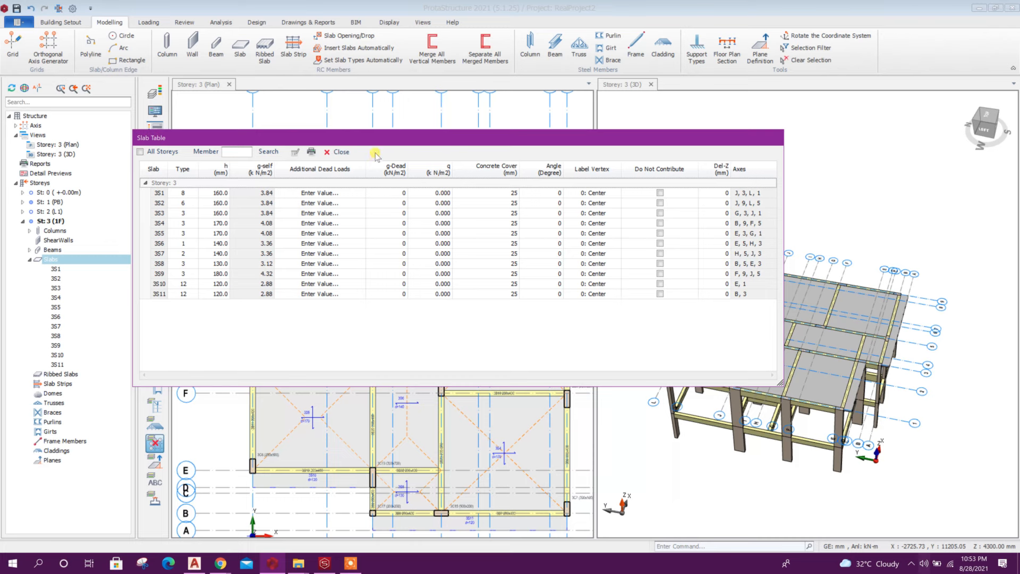
pyautogui.moveTo(376, 145); pyautogui.dragTo(577, 127)
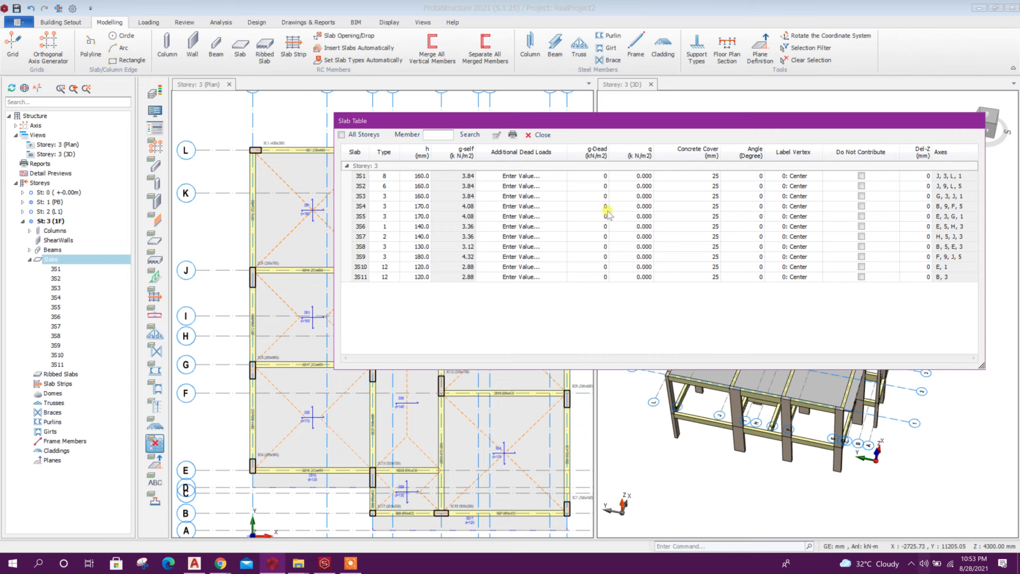
pyautogui.moveTo(594, 177); pyautogui.dragTo(582, 284)
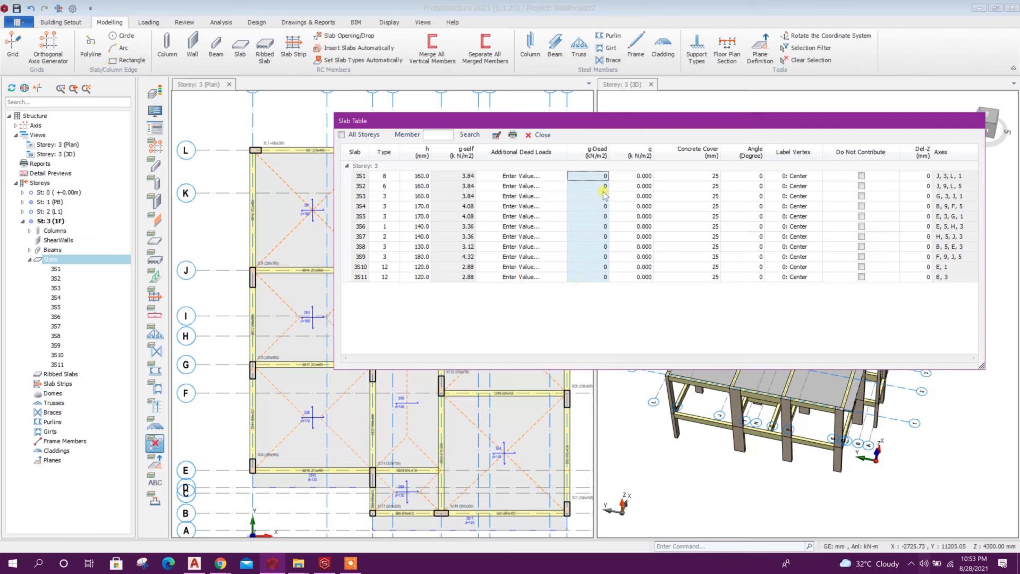
pyautogui.write('4')
# Step: Set the imposed load q to 2 kN/m2 for all storey 3 slabs and close the Slab Table
pyautogui.click(643, 176)
pyautogui.moveTo(644, 178); pyautogui.dragTo(644, 278)
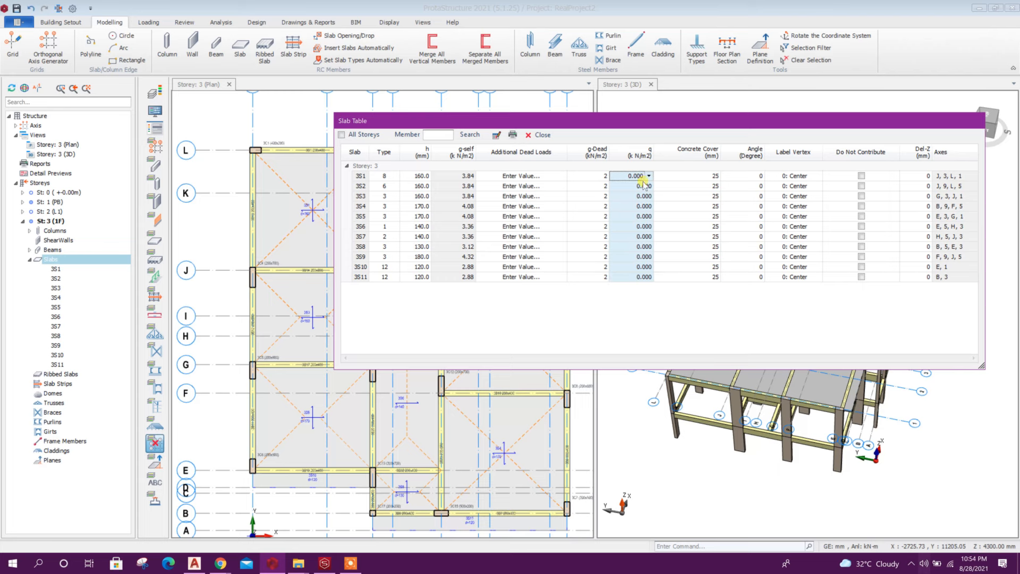
pyautogui.write('2')
pyautogui.press('Return')
pyautogui.click(530, 136)
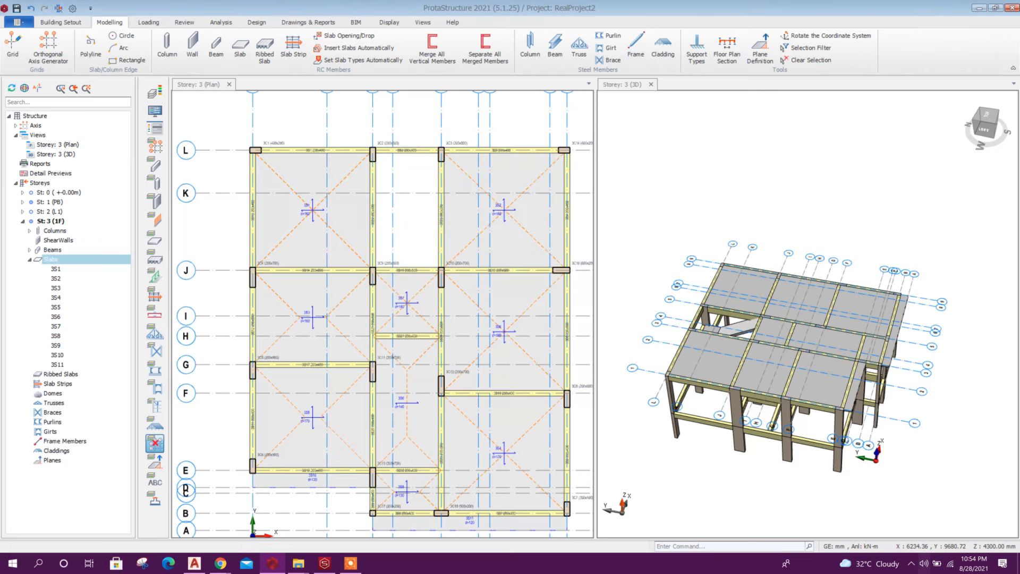
# Step: Examine the predefined wall types in the wall load editor of the beam on axis 9 between axes J and L
pyautogui.moveTo(295, 471); pyautogui.dragTo(290, 446, button='middle')
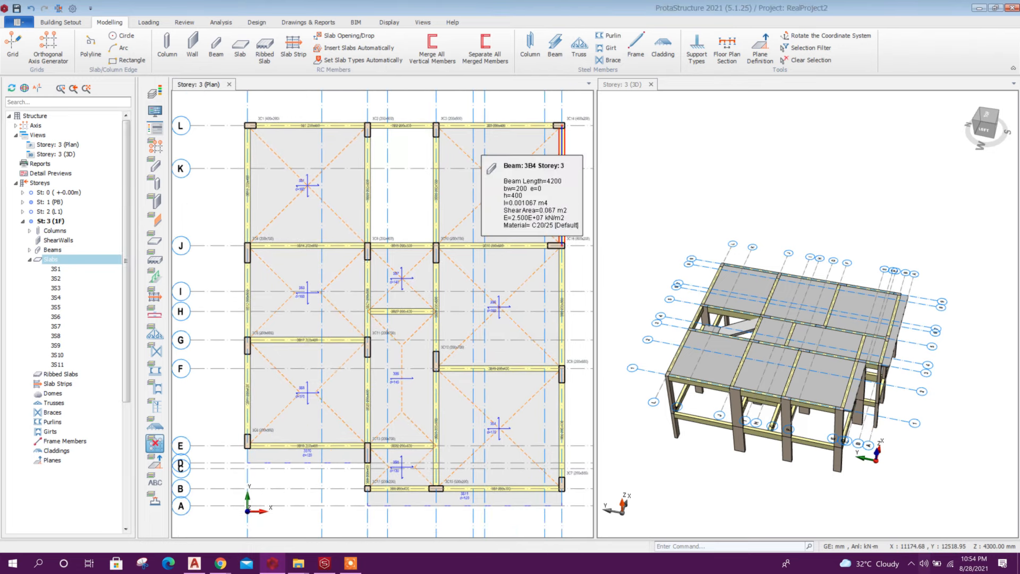
pyautogui.click(565, 154)
pyautogui.rightClick(566, 154)
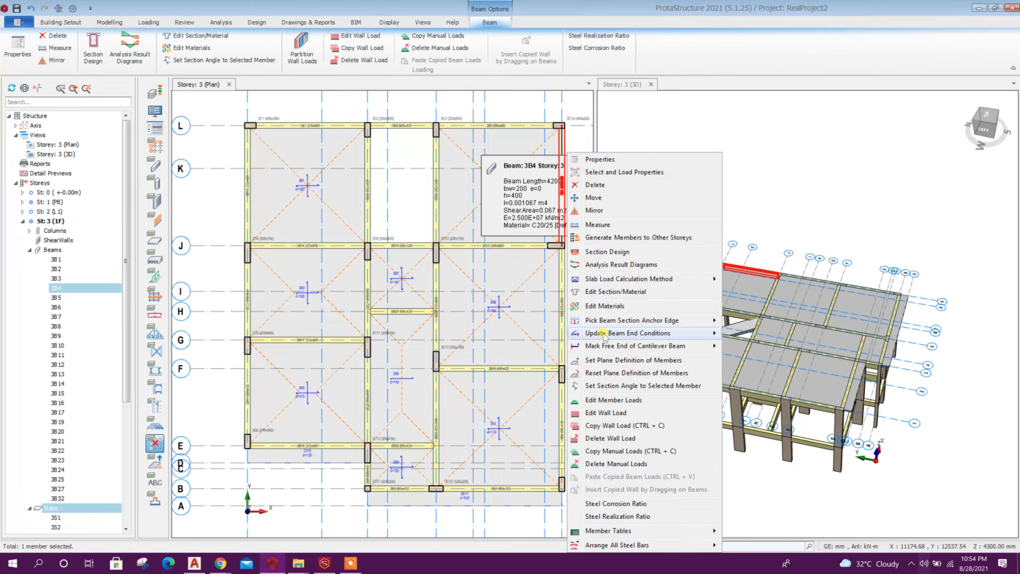
pyautogui.click(614, 413)
pyautogui.moveTo(486, 141); pyautogui.dragTo(584, 114)
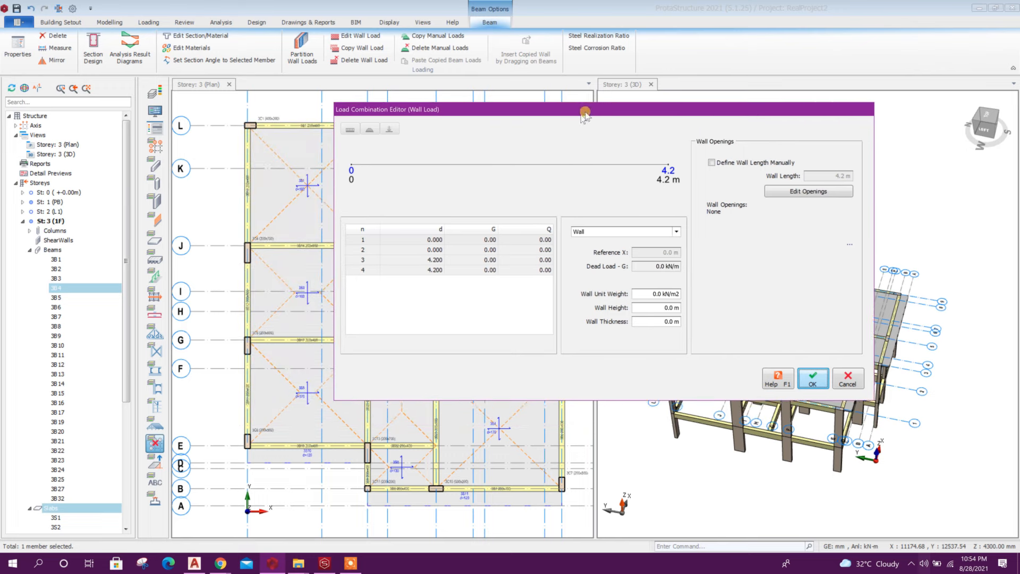
pyautogui.click(680, 230)
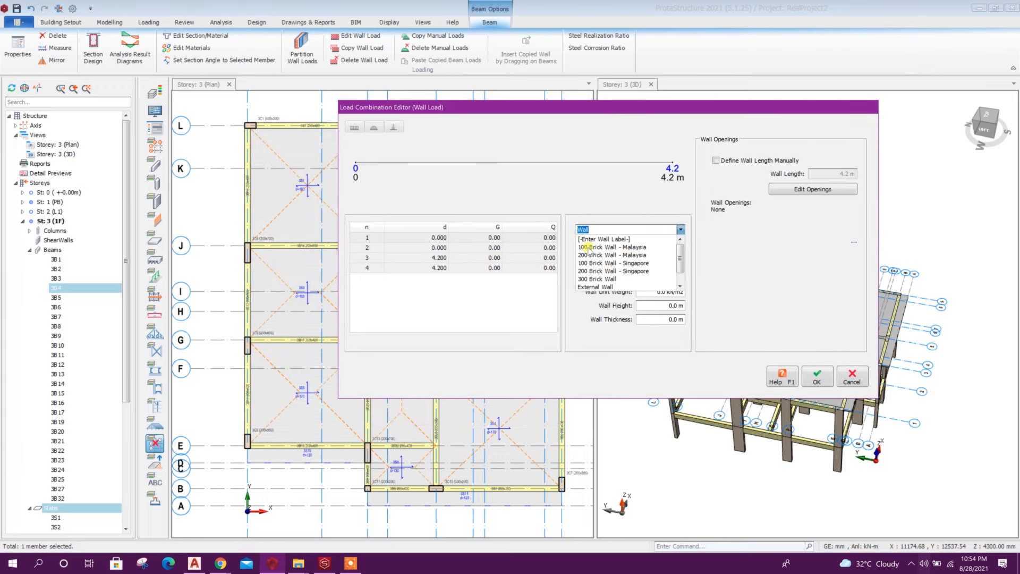
pyautogui.click(527, 182)
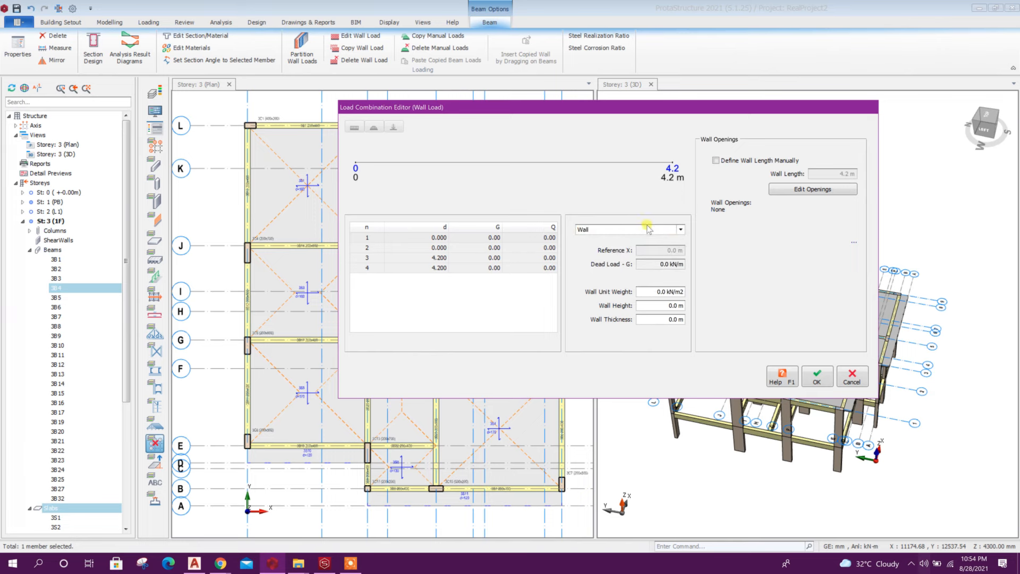
pyautogui.click(852, 377)
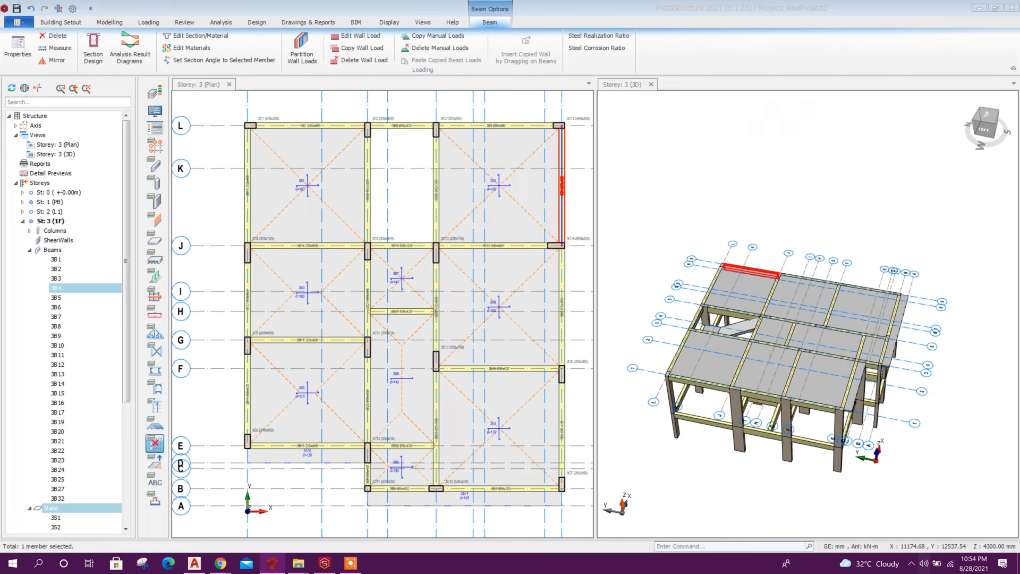
# Step: Add a new load named 200 BlockWall to the Beam Wall Loads Library
pyautogui.click(300, 56)
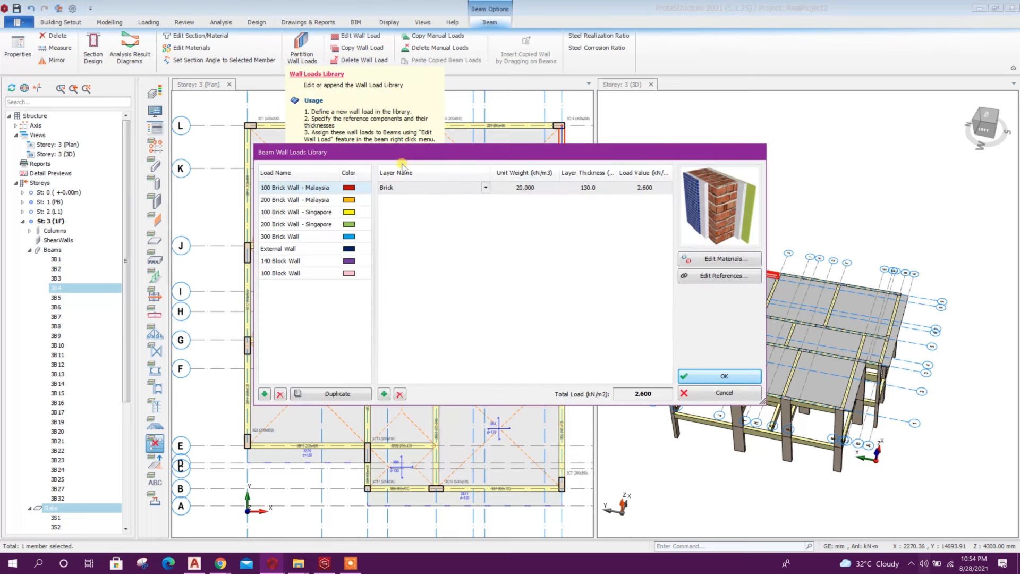
pyautogui.moveTo(407, 159); pyautogui.dragTo(490, 166)
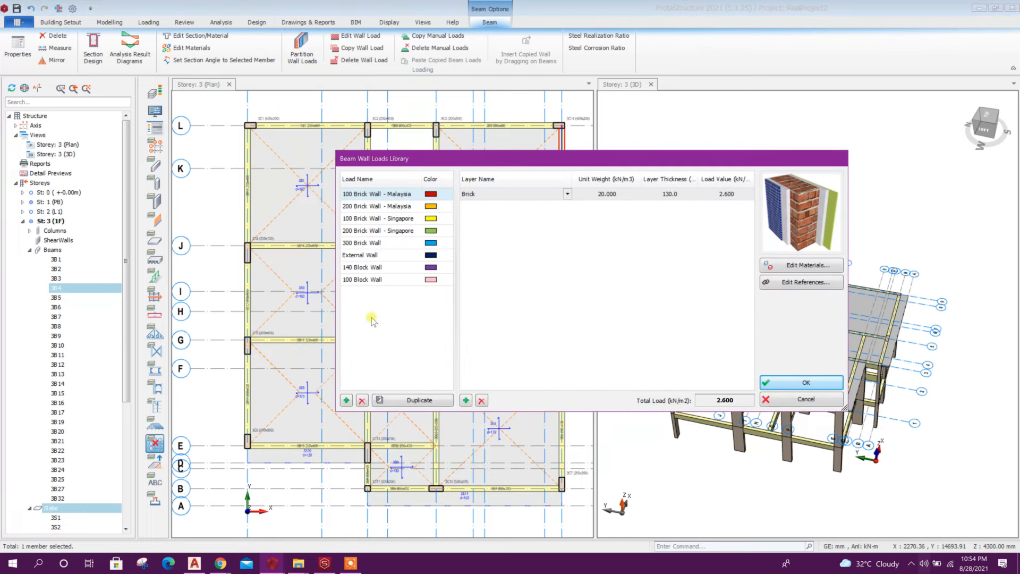
pyautogui.click(346, 401)
pyautogui.click(365, 194)
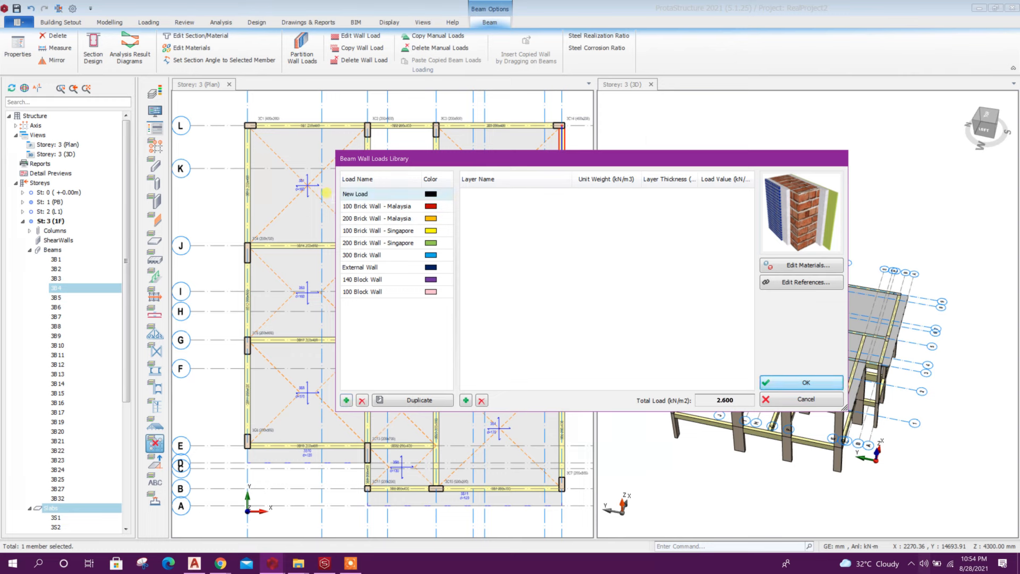
pyautogui.write('200 BlockWall')
# Step: Set the colour of the 200 BlockWall load to Brown in the Beam Wall Loads Library
pyautogui.click(430, 195)
pyautogui.click(449, 194)
pyautogui.scroll(-2, 439, 249)
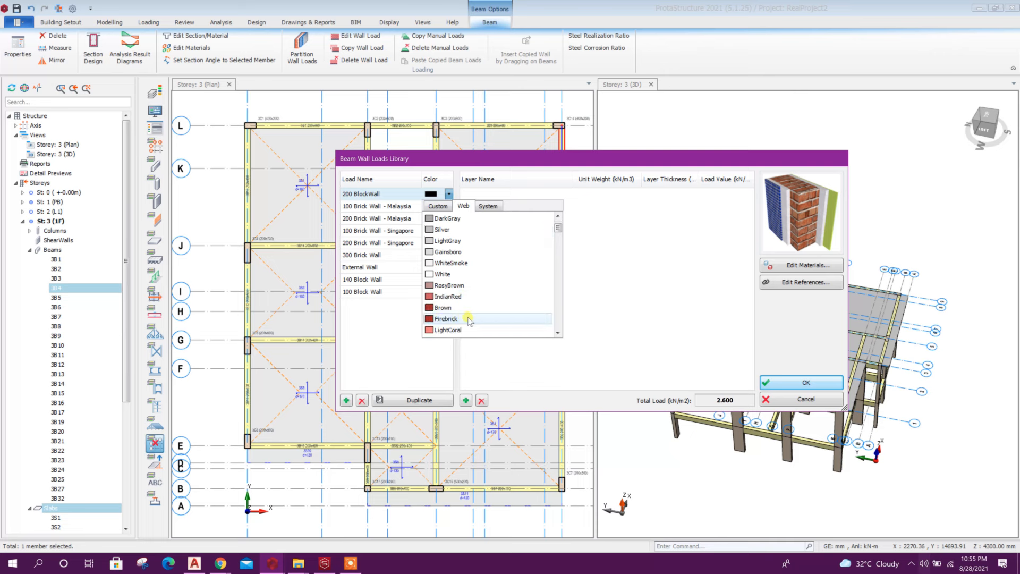
pyautogui.click(469, 309)
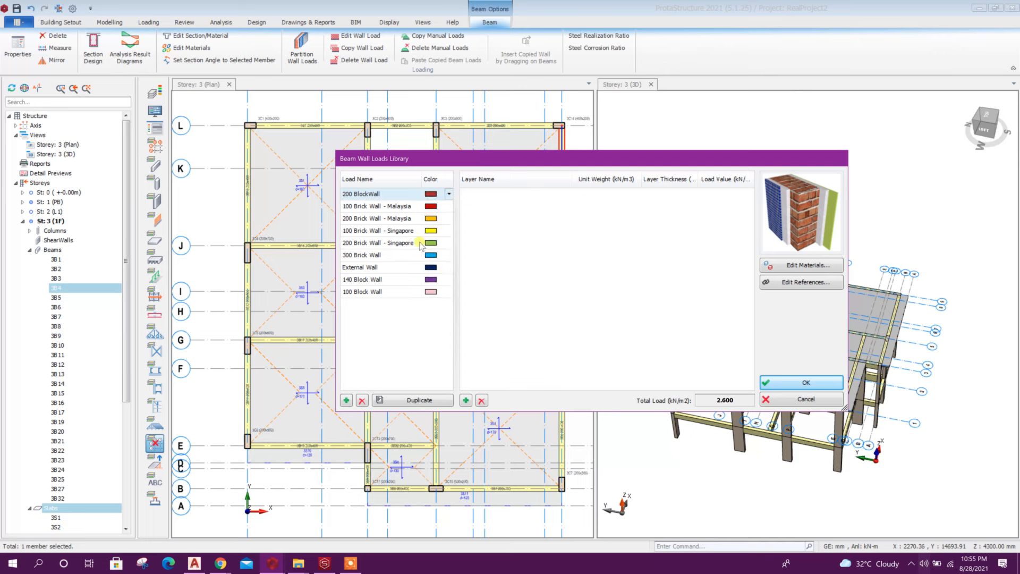
# Step: Add a new layer to the 200 BlockWall load and check the materials available for it
pyautogui.click(465, 400)
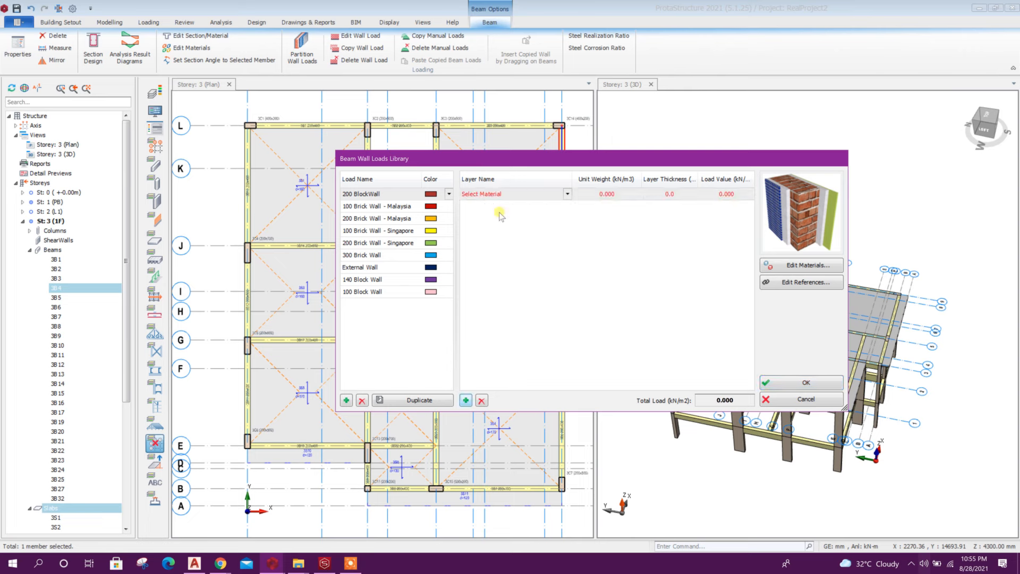
pyautogui.click(532, 193)
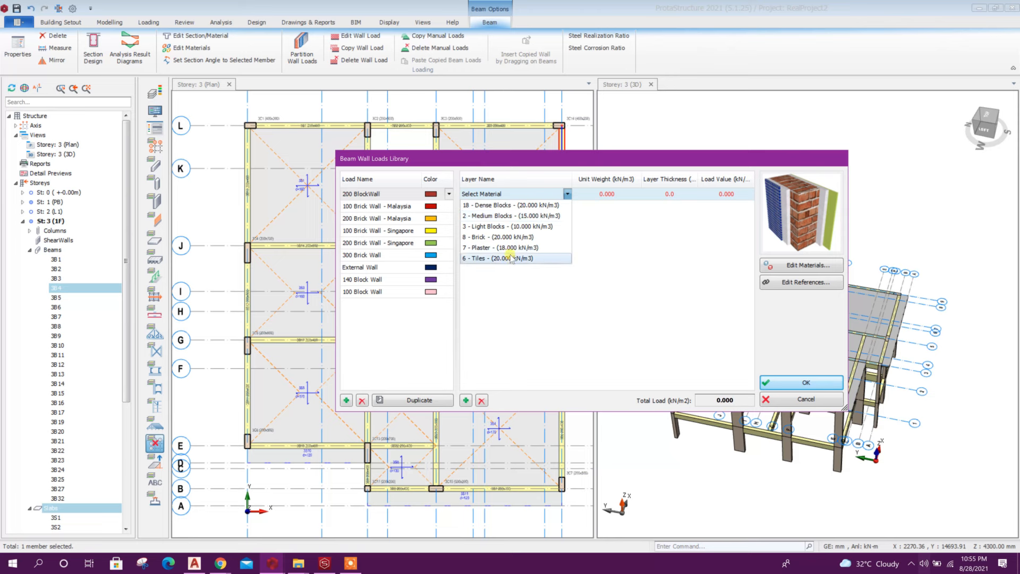
pyautogui.click(640, 274)
# Step: Add a material named BlockWall with a unit weight of 16 kN/m3 to the Material Library
pyautogui.click(792, 266)
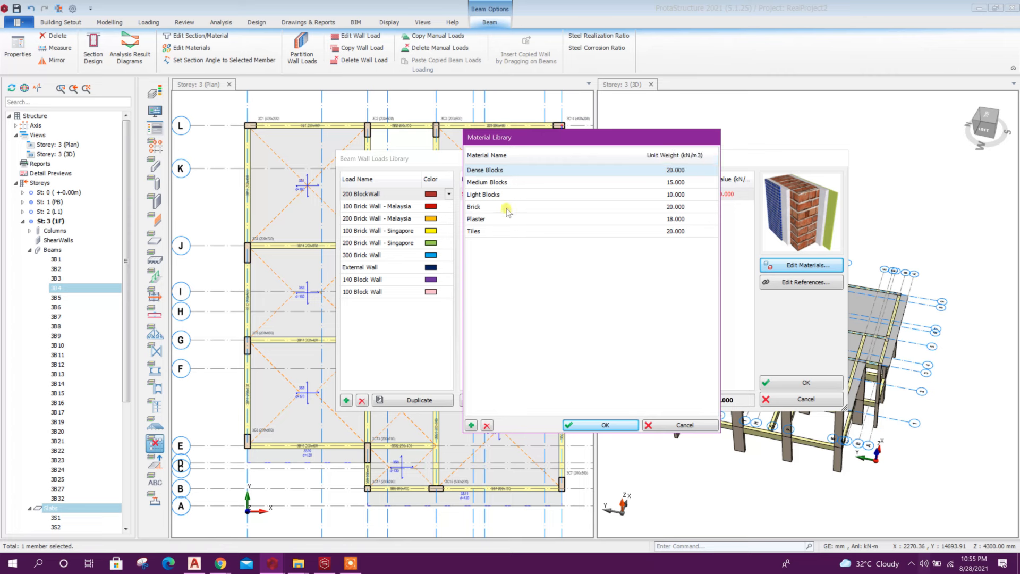
pyautogui.click(472, 426)
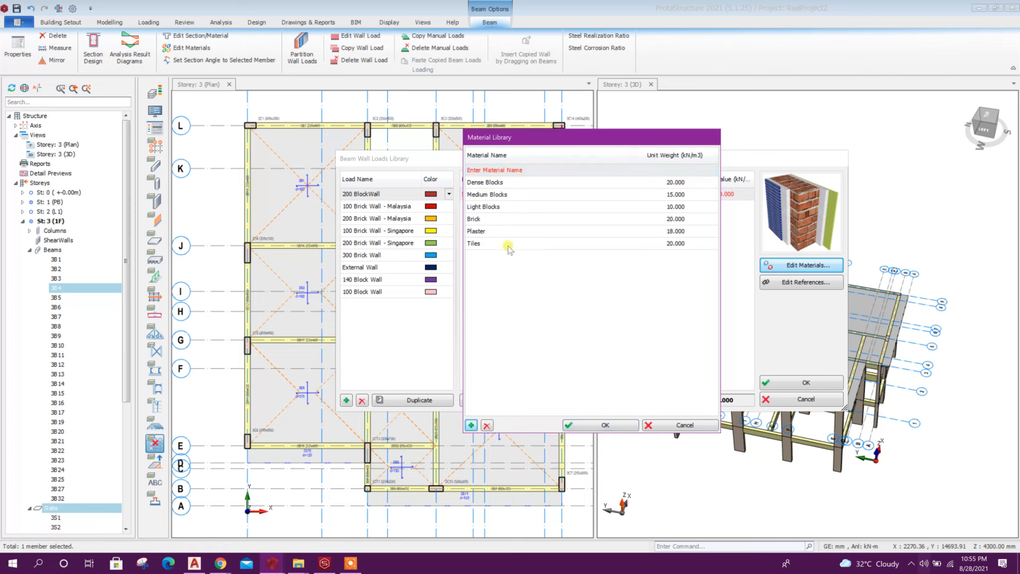
pyautogui.moveTo(520, 169); pyautogui.dragTo(449, 182)
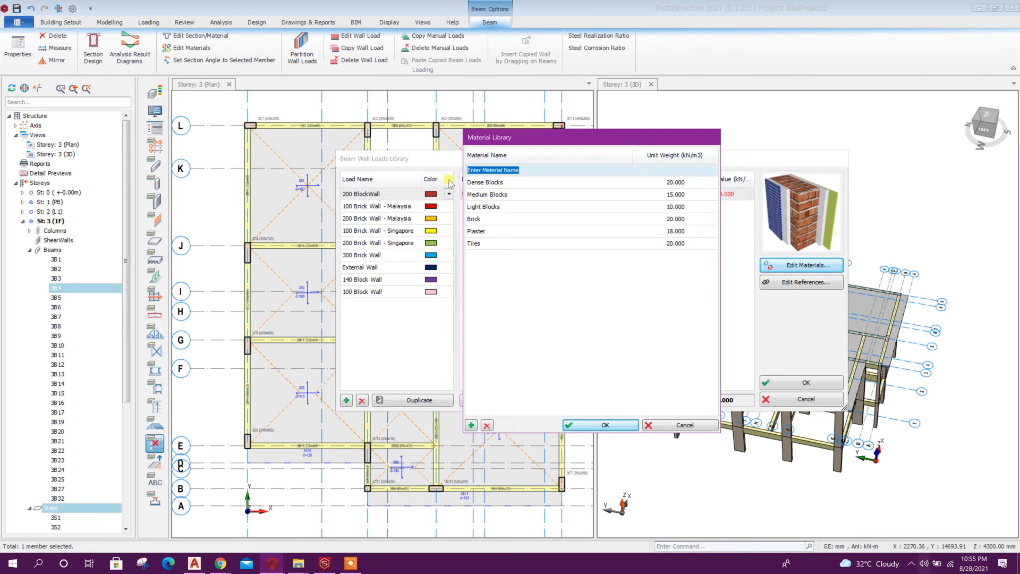
pyautogui.write('BlockWall')
pyautogui.click(684, 169)
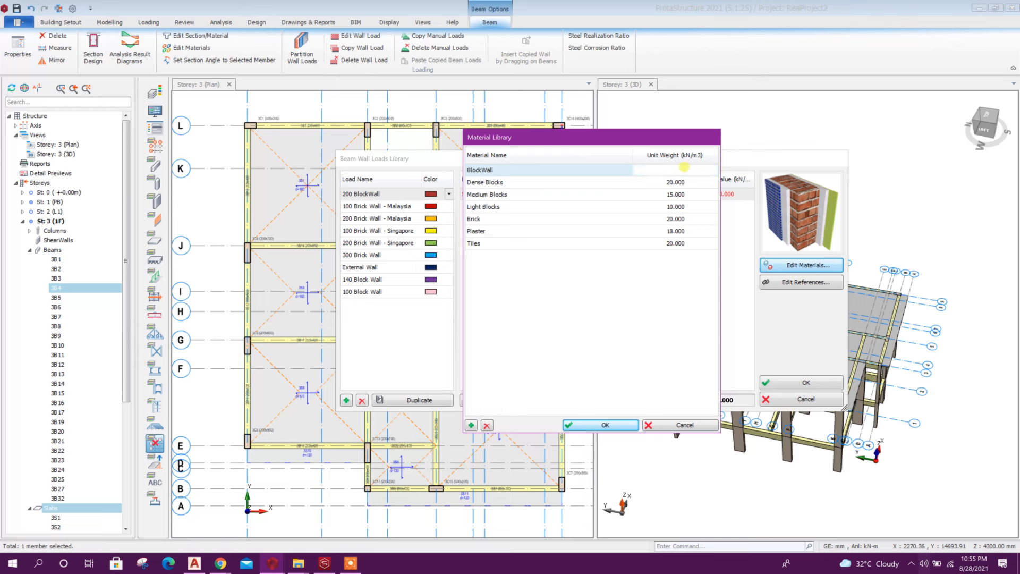
pyautogui.write('16')
pyautogui.click(680, 184)
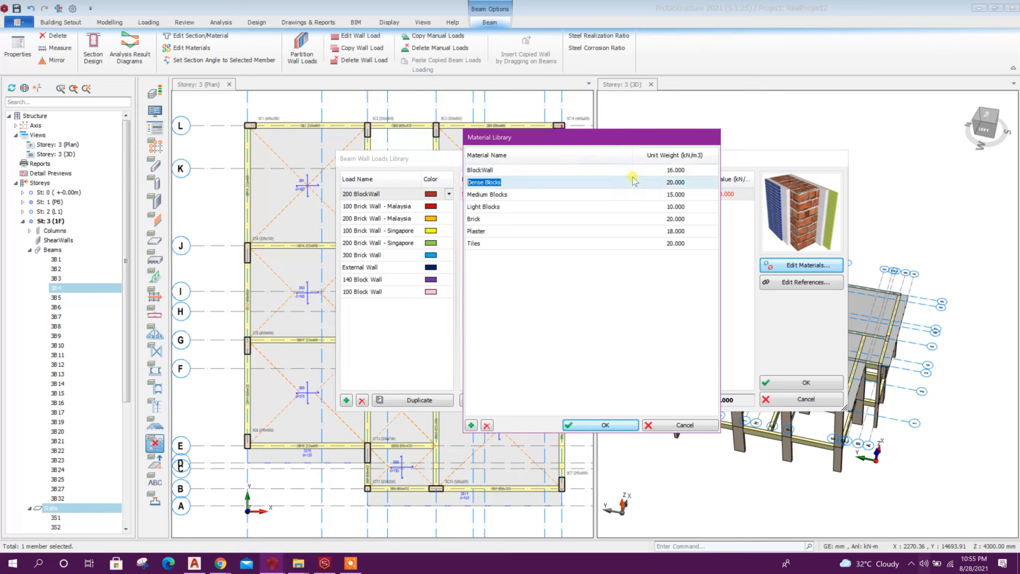
pyautogui.click(579, 425)
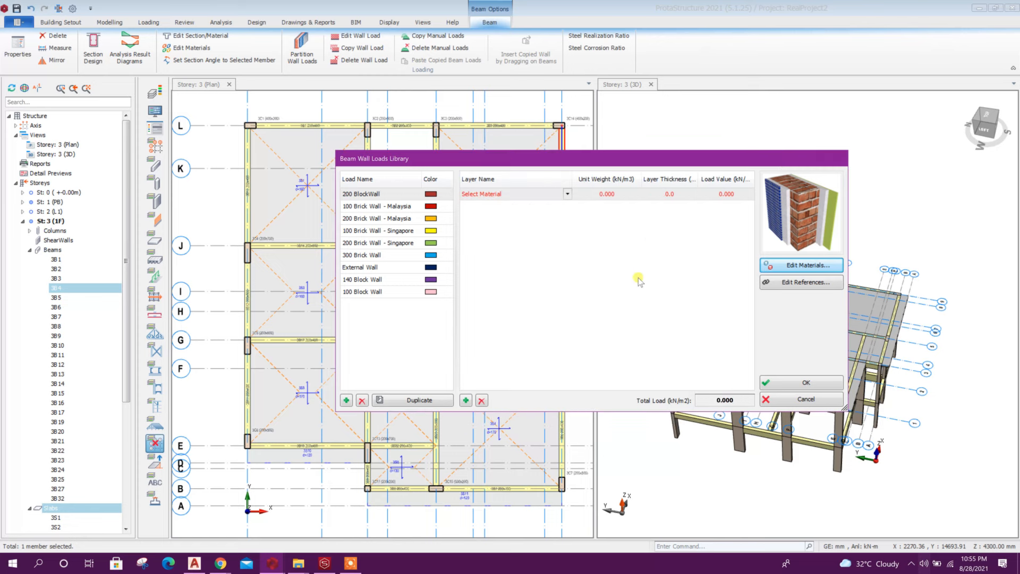
# Step: Assign the BlockWall material to the 200 BlockWall layer with a thickness of 200 and save the library
pyautogui.click(568, 194)
pyautogui.click(534, 205)
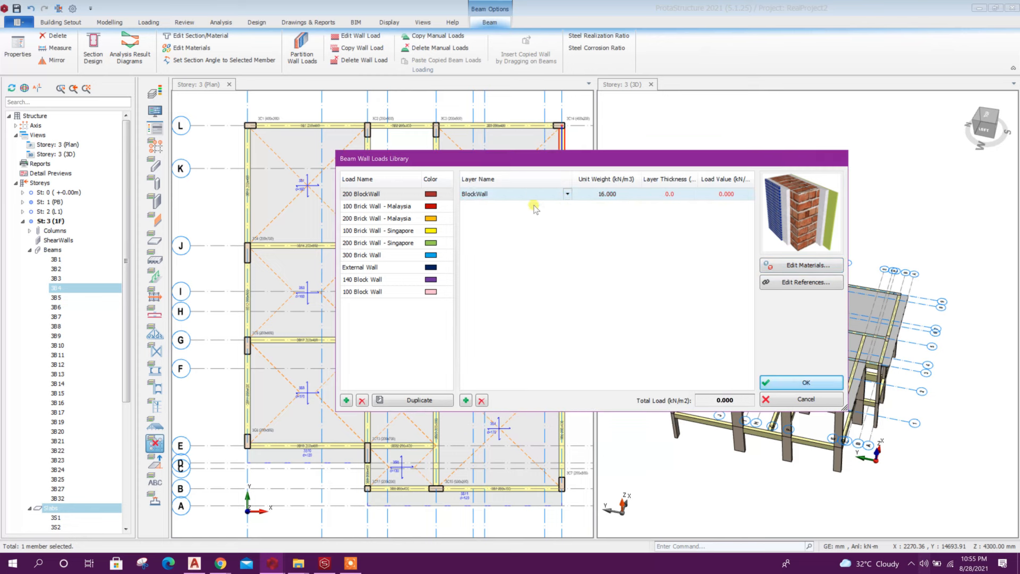
pyautogui.click(666, 195)
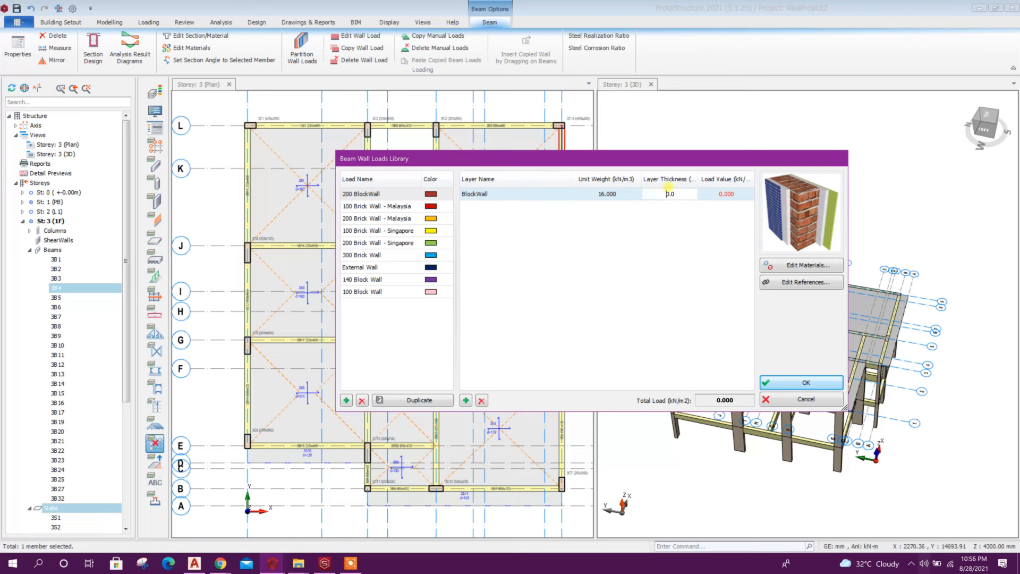
pyautogui.write('200')
pyautogui.click(722, 195)
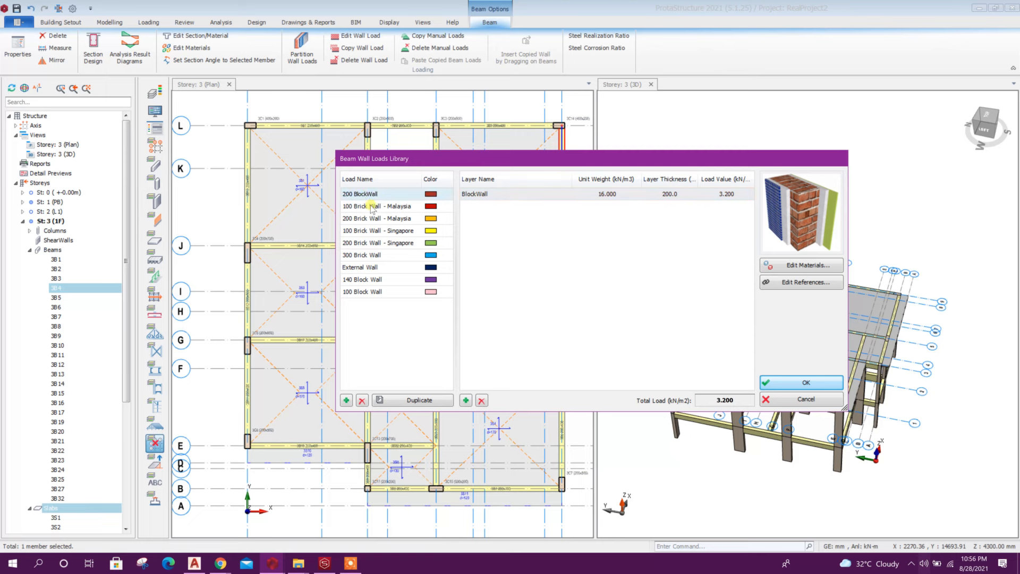
pyautogui.click(354, 193)
pyautogui.click(792, 384)
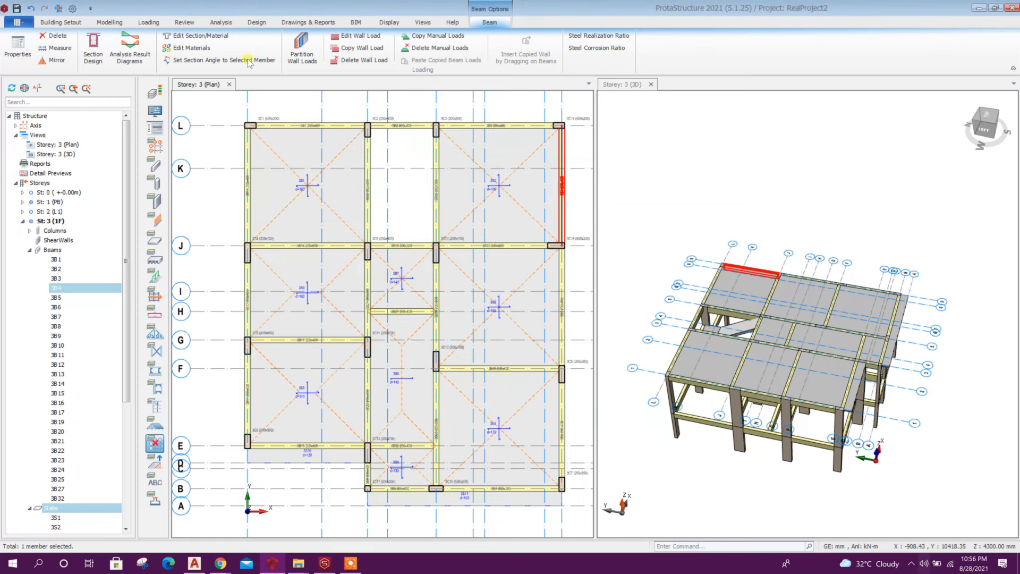
# Step: Choose 200 BlockWall as the wall type in the wall load editor of the beam on axis 9 between axes J and L
pyautogui.rightClick(562, 183)
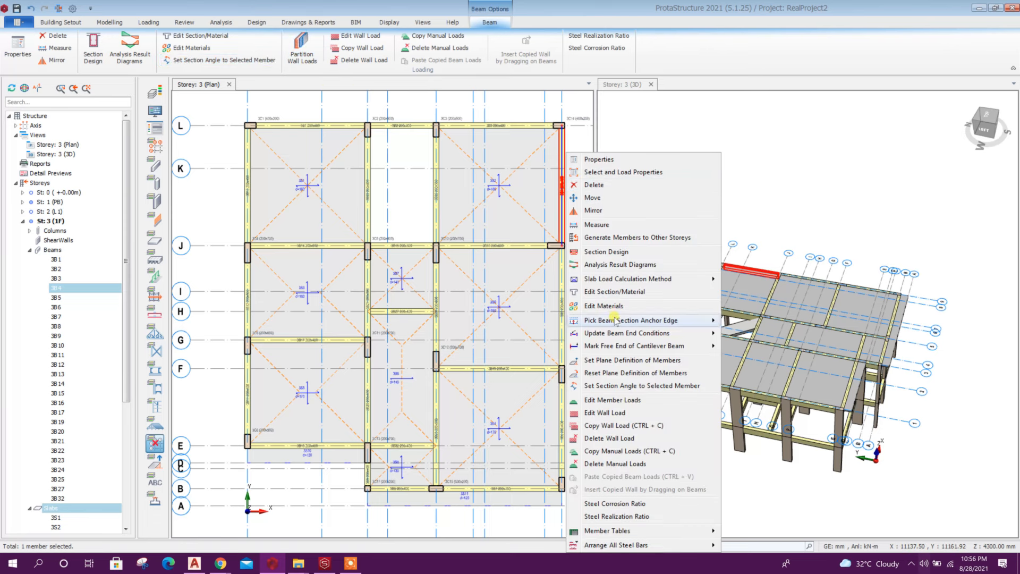
pyautogui.click(625, 413)
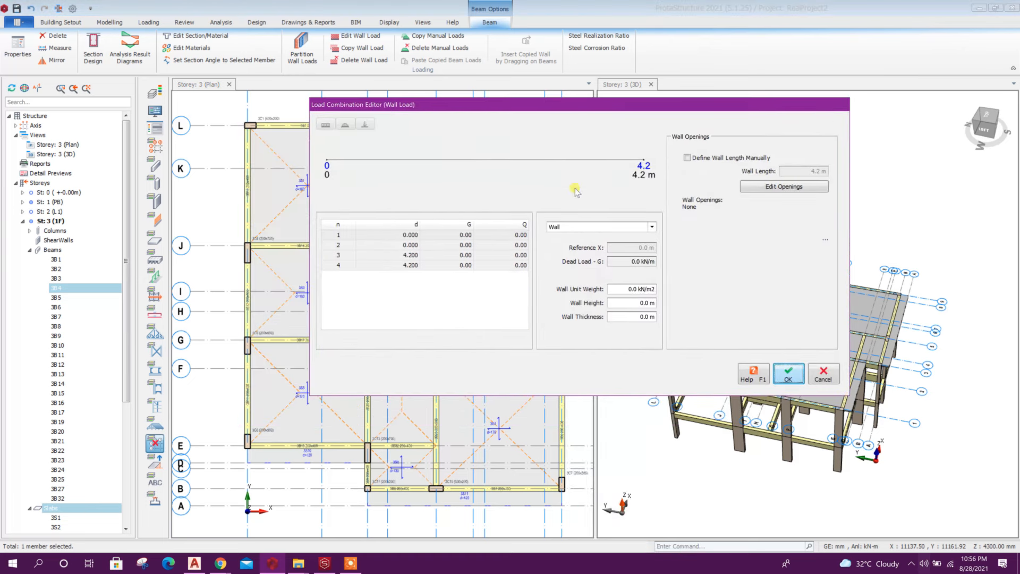
pyautogui.click(652, 227)
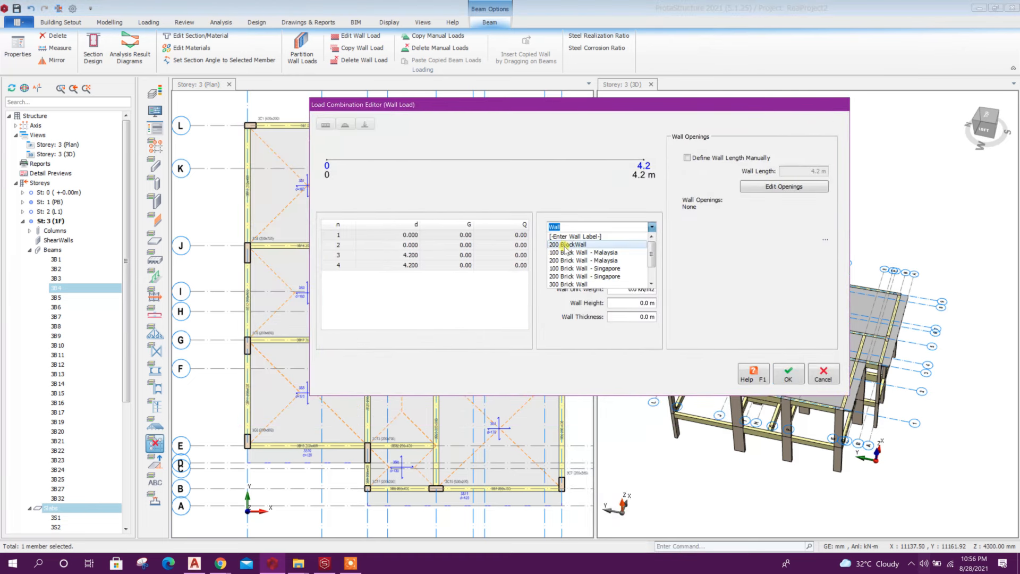
pyautogui.click(583, 245)
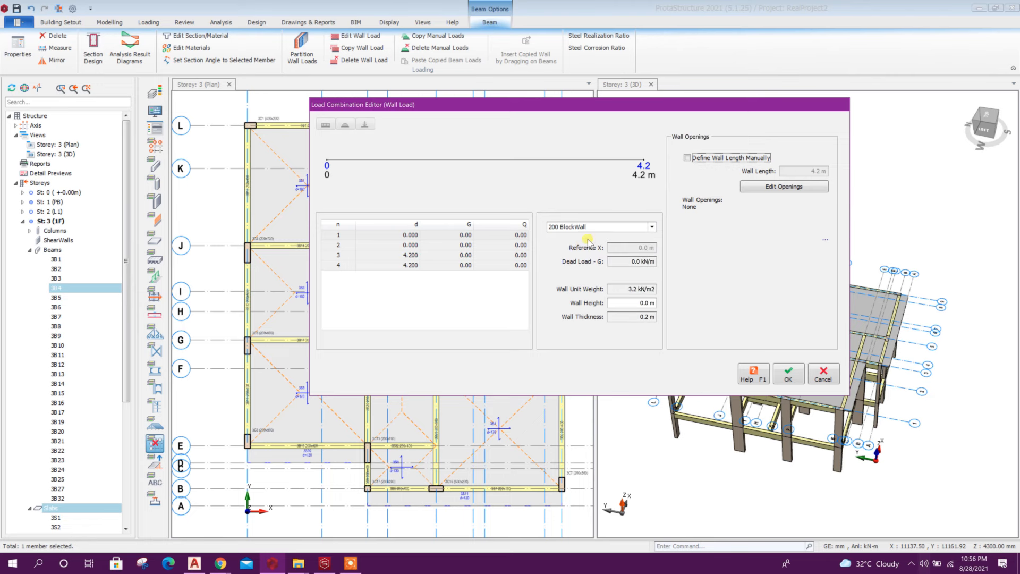
# Step: Set the wall height to 3.2 m and apply the wall load to the beam
pyautogui.click(630, 302)
pyautogui.moveTo(583, 107); pyautogui.dragTo(610, 227)
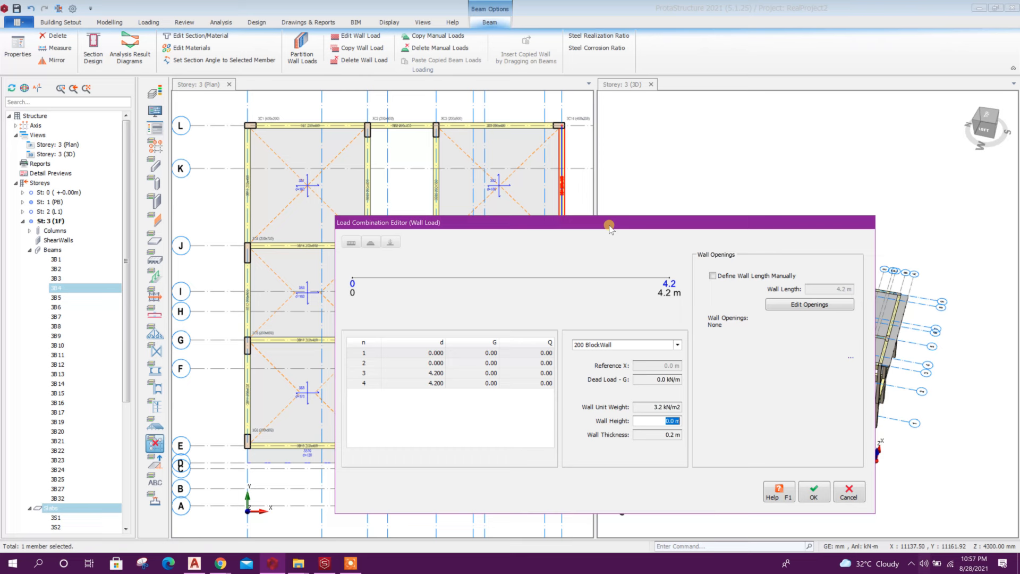
pyautogui.write('3')
pyautogui.click(643, 378)
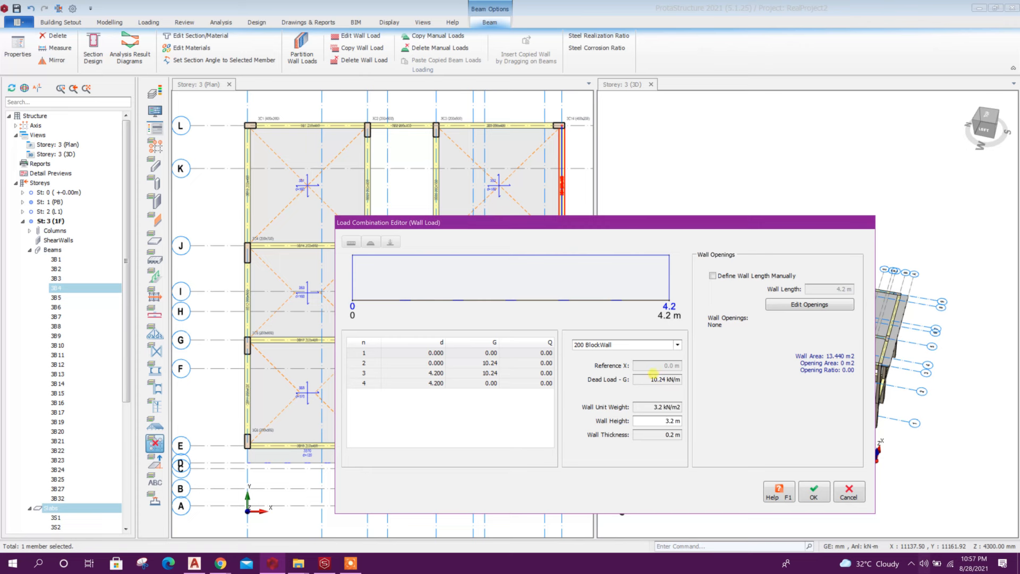
pyautogui.moveTo(647, 378); pyautogui.dragTo(676, 385)
pyautogui.click(673, 420)
pyautogui.click(814, 492)
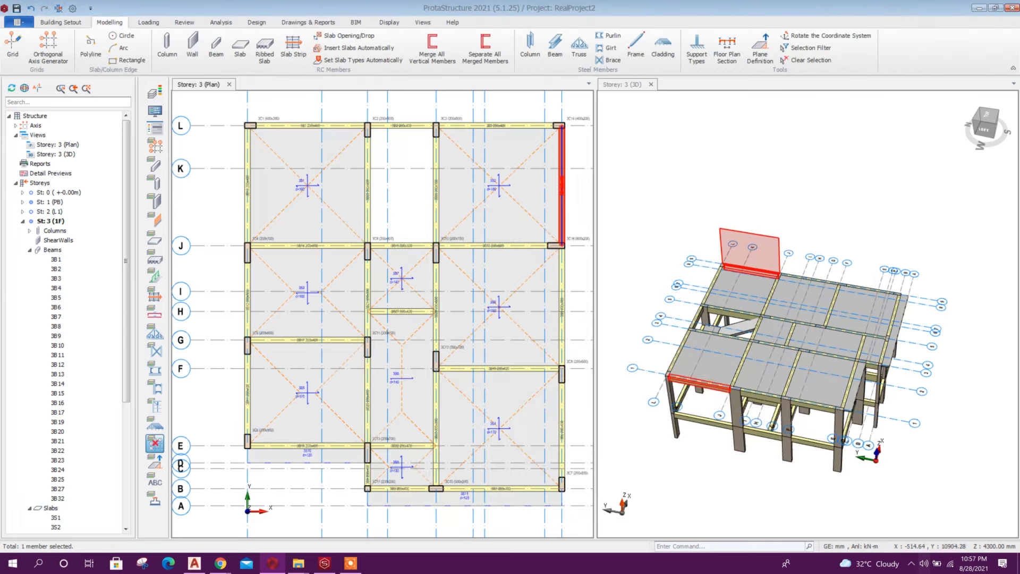
# Step: Copy the wall load of the beam on axis 9 between axes J and L
pyautogui.scroll(2, 804, 303)
pyautogui.moveTo(808, 314)
pyautogui.mouseDown(button='middle')
pyautogui.moveTo(797, 246)
pyautogui.moveTo(812, 205)
pyautogui.mouseUp(button='middle')
pyautogui.rightClick(563, 155)
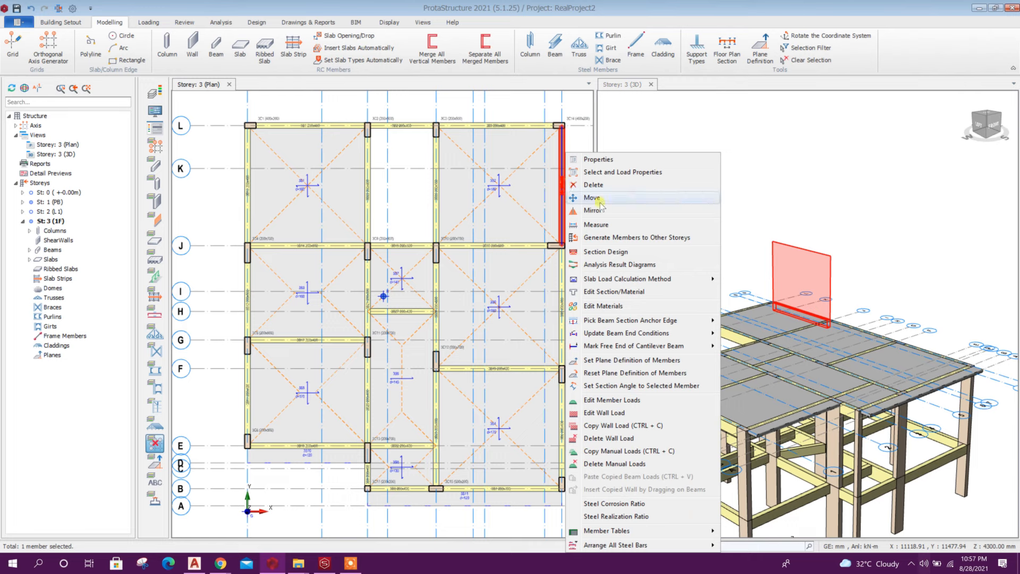
pyautogui.click(612, 426)
# Step: Window-select the storey 3 beams and exclude the beam on axis J between axes 3 and 5 from the selection
pyautogui.scroll(-2, 455, 329)
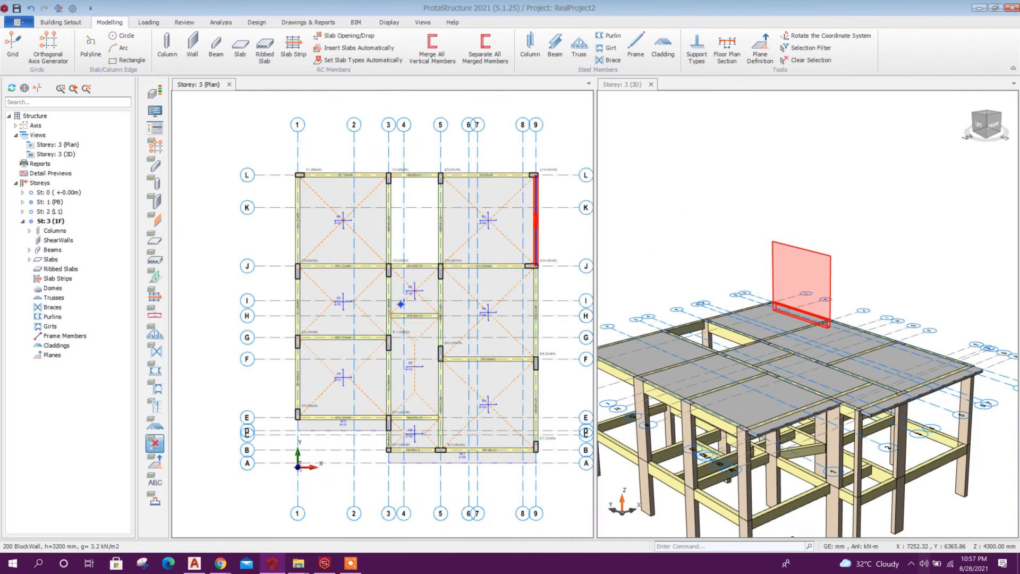
pyautogui.scroll(-1, 401, 304)
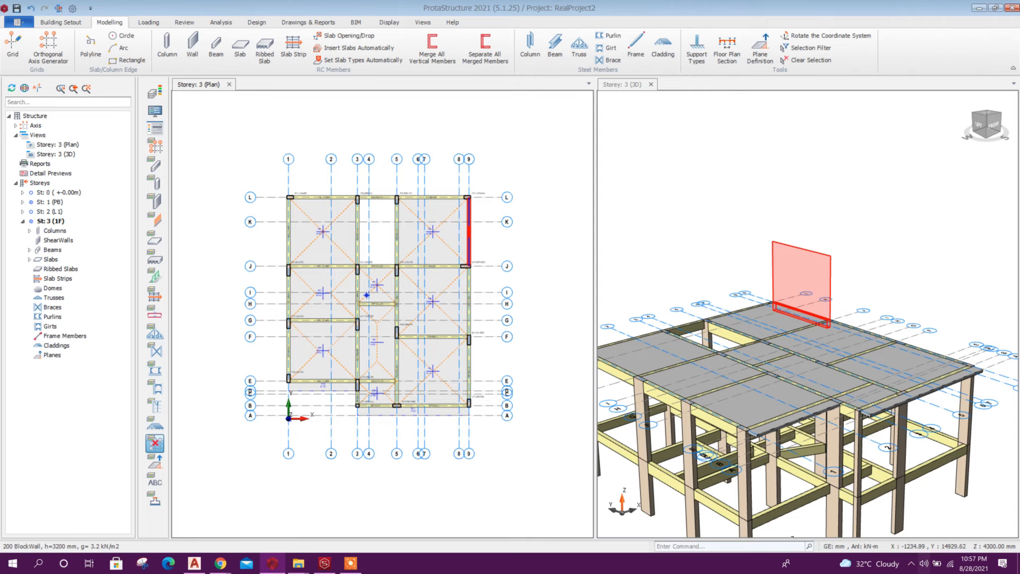
pyautogui.moveTo(267, 173); pyautogui.dragTo(481, 413)
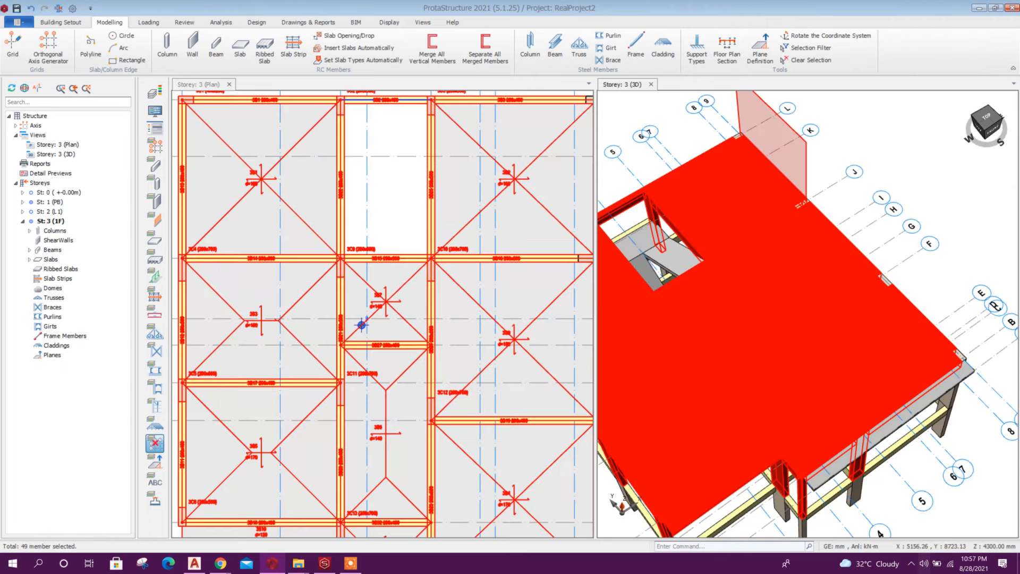
pyautogui.scroll(-1, 362, 325)
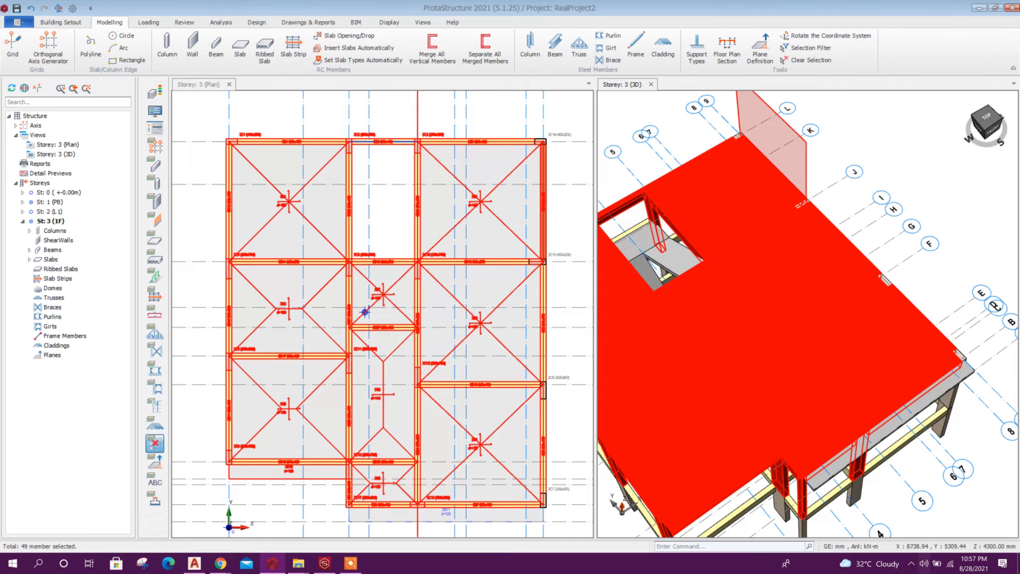
pyautogui.scroll(3, 364, 312)
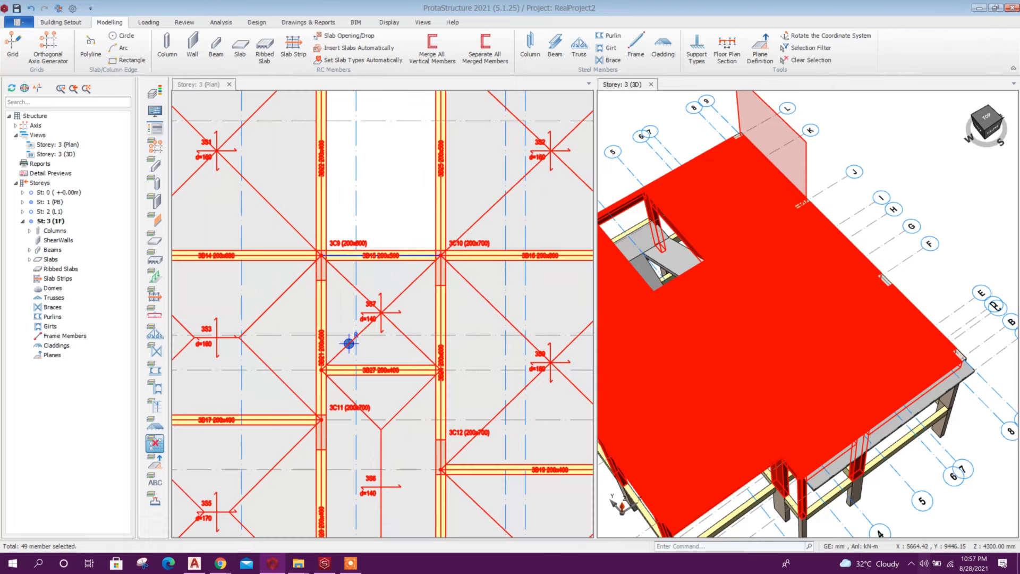
pyautogui.keyDown('ctrl'); pyautogui.click(381, 255); pyautogui.keyUp('ctrl')
pyautogui.scroll(-3, 368, 272)
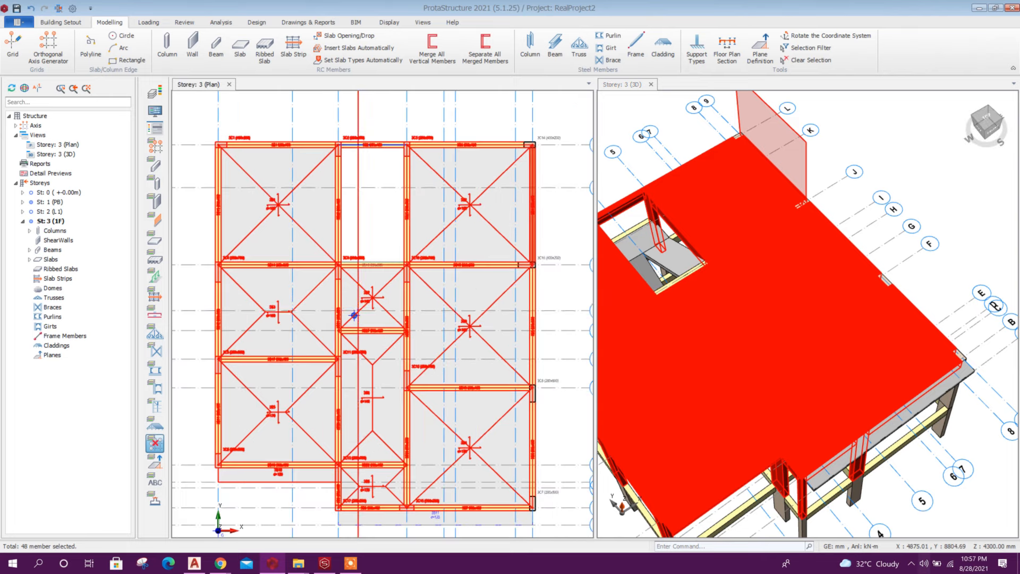
pyautogui.scroll(3, 390, 270)
pyautogui.scroll(3, 669, 279)
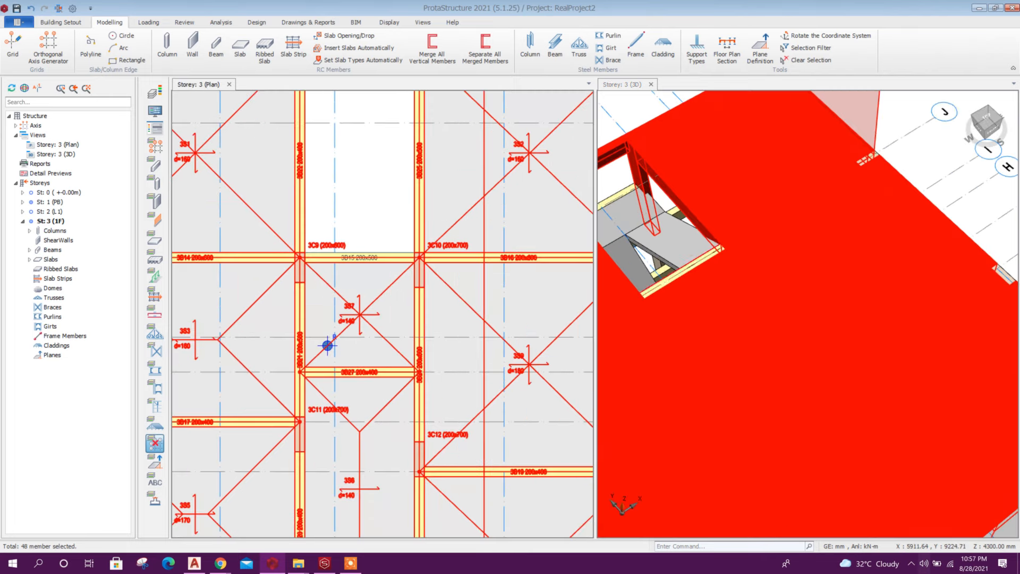
pyautogui.scroll(-1, 707, 259)
pyautogui.scroll(-3, 370, 268)
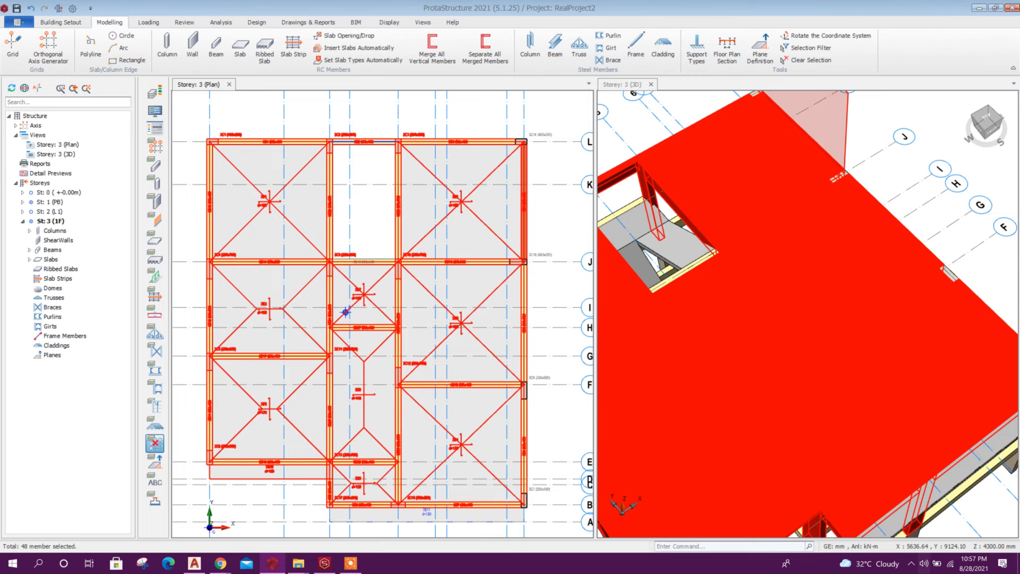
pyautogui.scroll(-1, 313, 320)
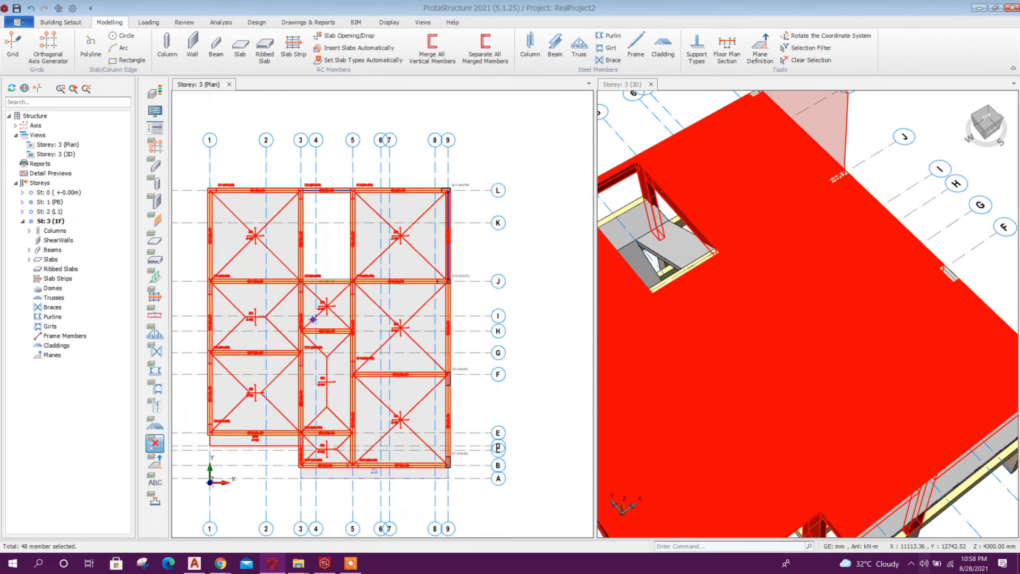
# Step: Paste the copied wall load onto the selected storey 3 beams, clear the selection and inspect the walls in 3D
pyautogui.rightClick(450, 207)
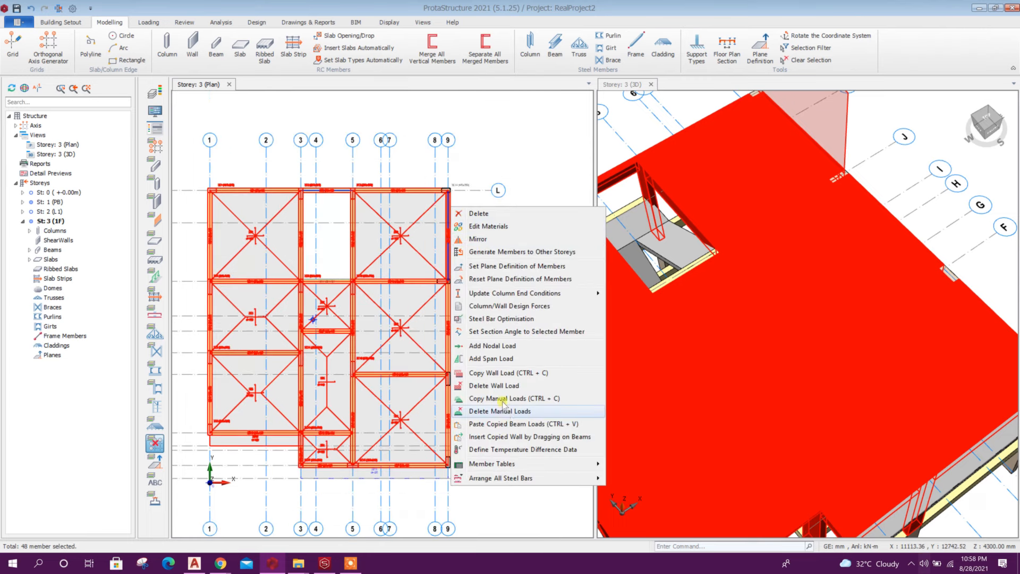
pyautogui.click(552, 425)
pyautogui.click(548, 363)
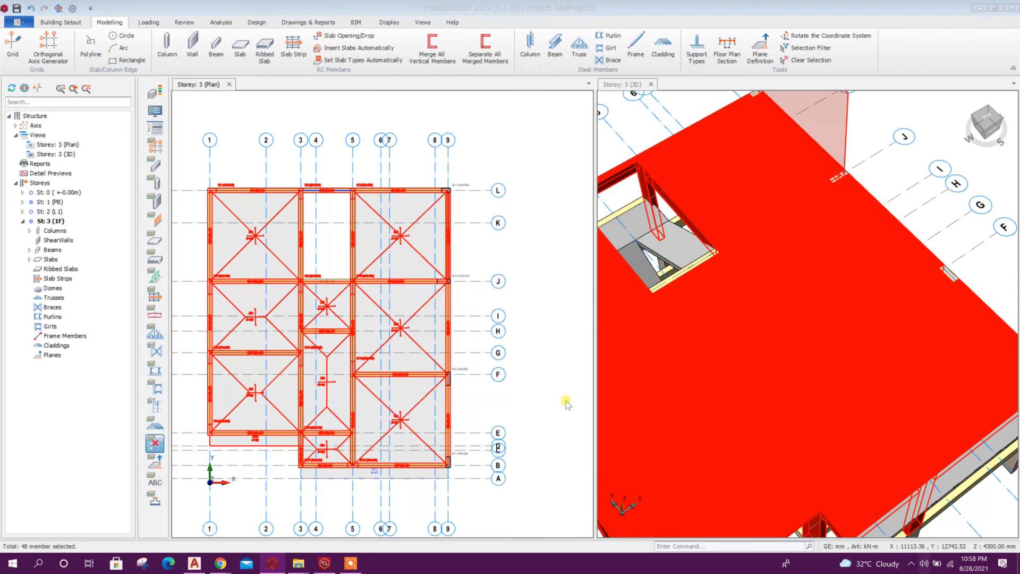
pyautogui.scroll(-5, 860, 285)
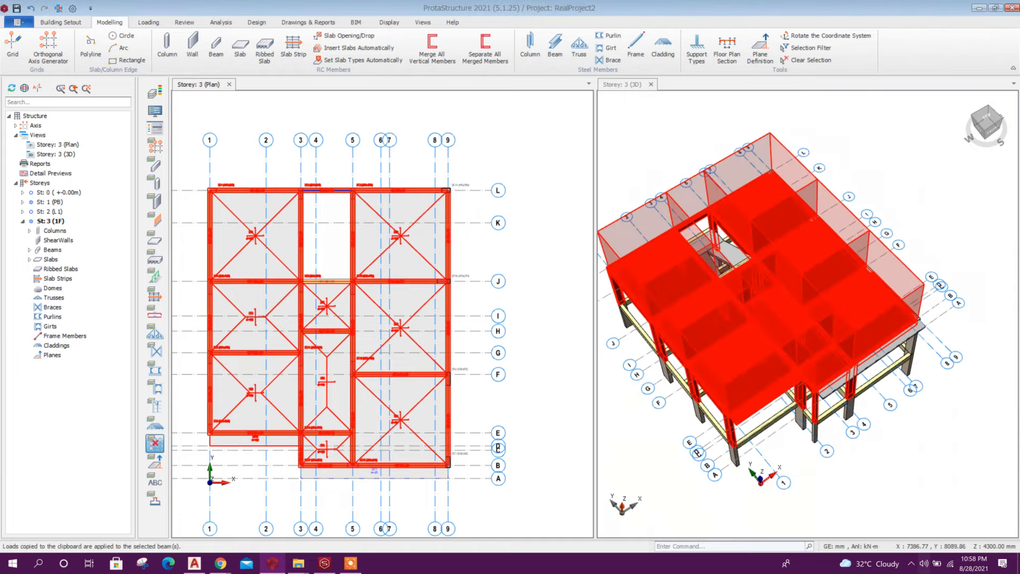
pyautogui.press('Escape')
pyautogui.scroll(2, 860, 285)
pyautogui.scroll(-2, 850, 345)
pyautogui.moveTo(842, 420)
pyautogui.mouseDown(button='middle')
pyautogui.moveTo(841, 382)
pyautogui.moveTo(844, 418)
pyautogui.moveTo(779, 455)
pyautogui.moveTo(822, 452)
pyautogui.moveTo(849, 385)
pyautogui.moveTo(825, 338)
pyautogui.mouseUp(button='middle')
pyautogui.scroll(3, 792, 255)
pyautogui.scroll(-2, 793, 292)
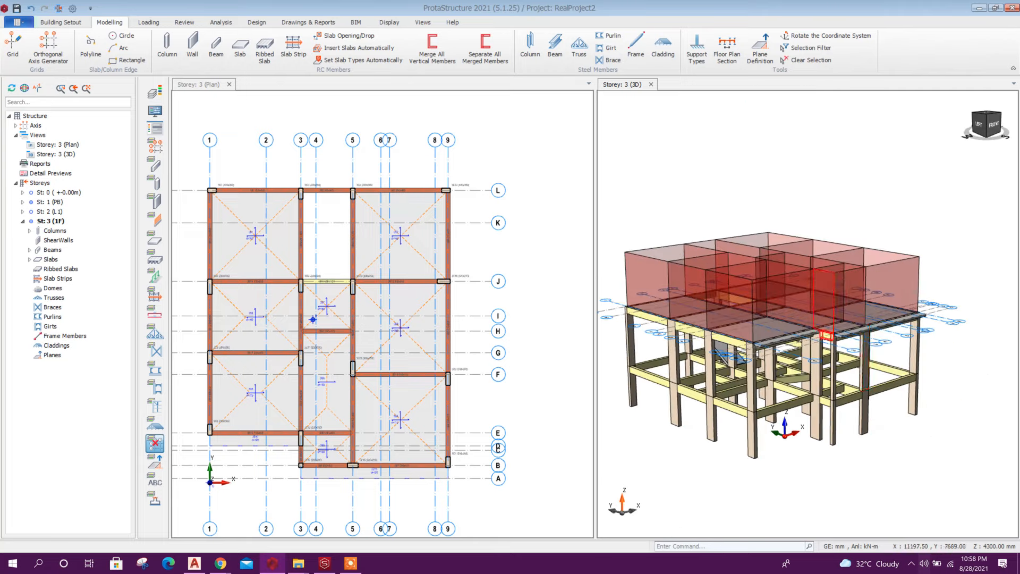
# Step: Inspect the wall loads on the storey 3 beams in 3D from the side, at an angle and from above
pyautogui.scroll(-2, 802, 341)
pyautogui.scroll(5, 766, 346)
pyautogui.scroll(-3, 836, 277)
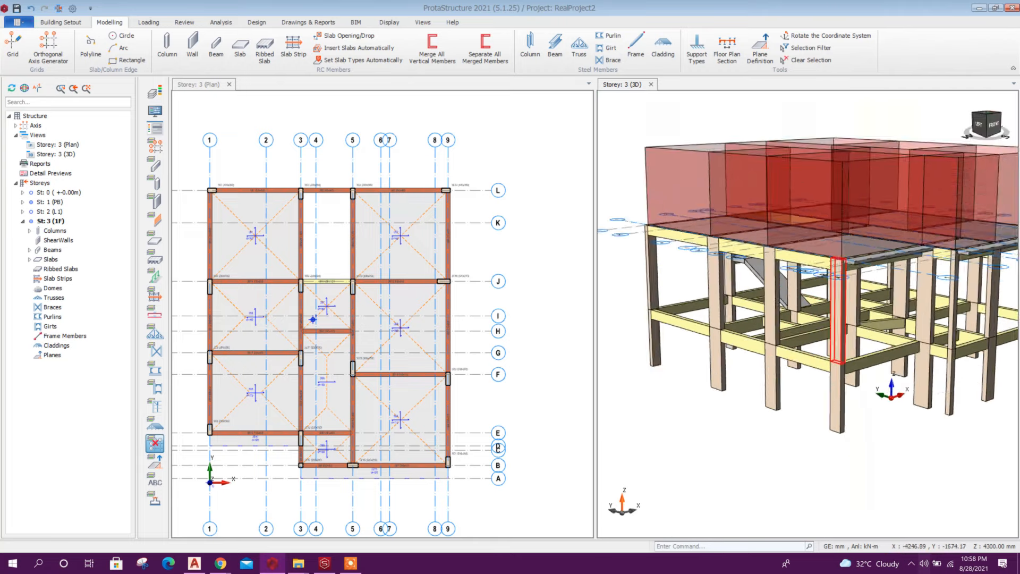
pyautogui.moveTo(872, 361); pyautogui.dragTo(875, 420, button='middle')
pyautogui.scroll(-1, 737, 313)
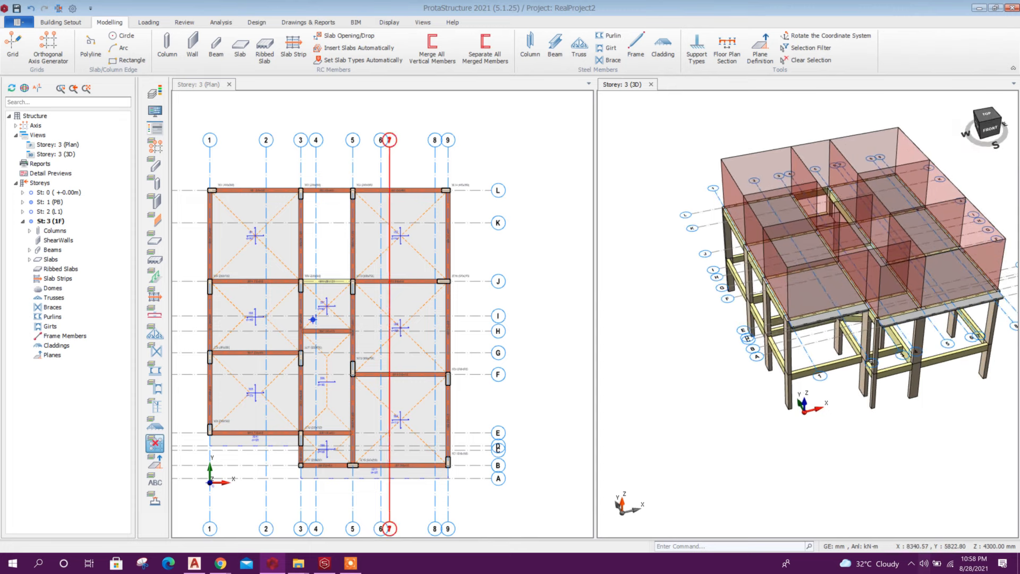
pyautogui.moveTo(731, 353); pyautogui.dragTo(736, 408, button='middle')
pyautogui.scroll(4, 801, 255)
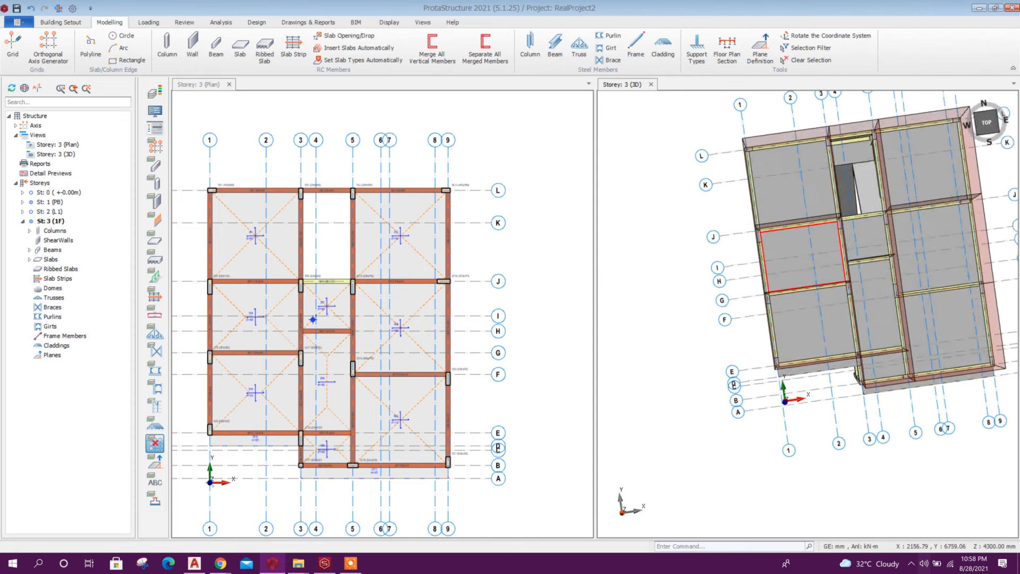
# Step: Switch to AutoCAD and examine the 3Y12T&B lines crossing the hatched slabs in the ground and first floor roof beam and slab layout
pyautogui.click(195, 564)
pyautogui.scroll(4, 495, 320)
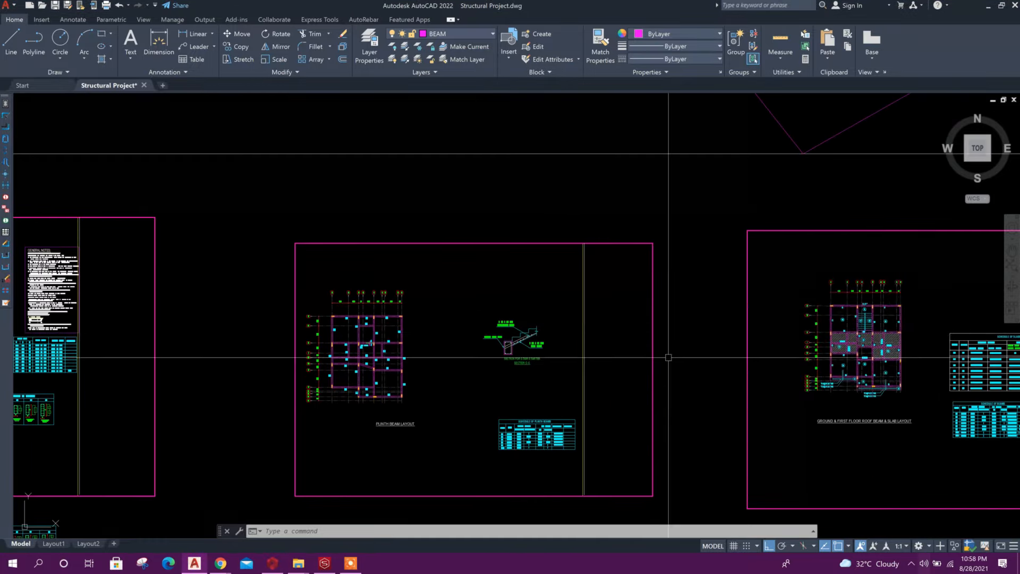
pyautogui.scroll(6, 249, 410)
pyautogui.moveTo(249, 409); pyautogui.dragTo(300, 371, button='middle')
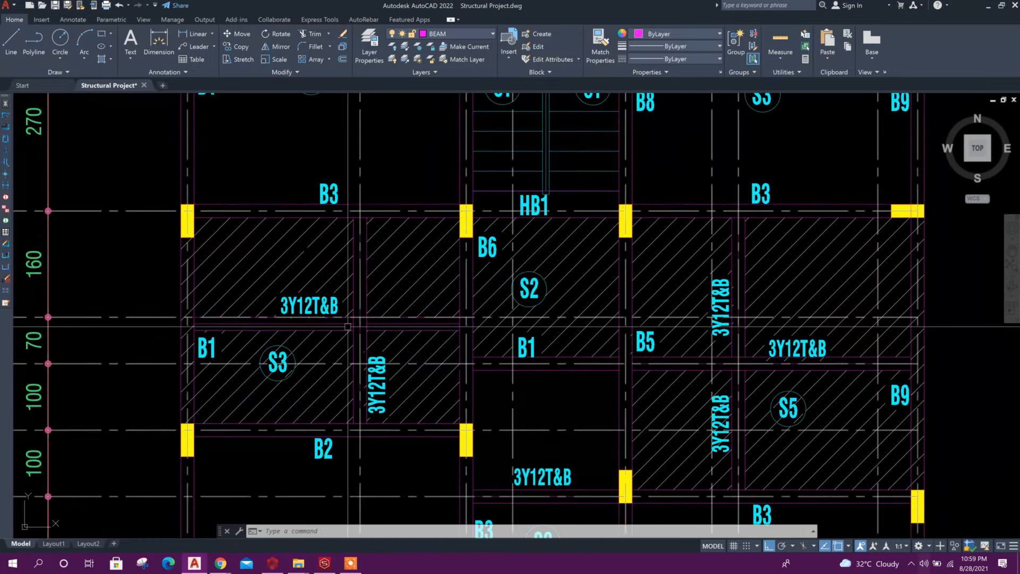
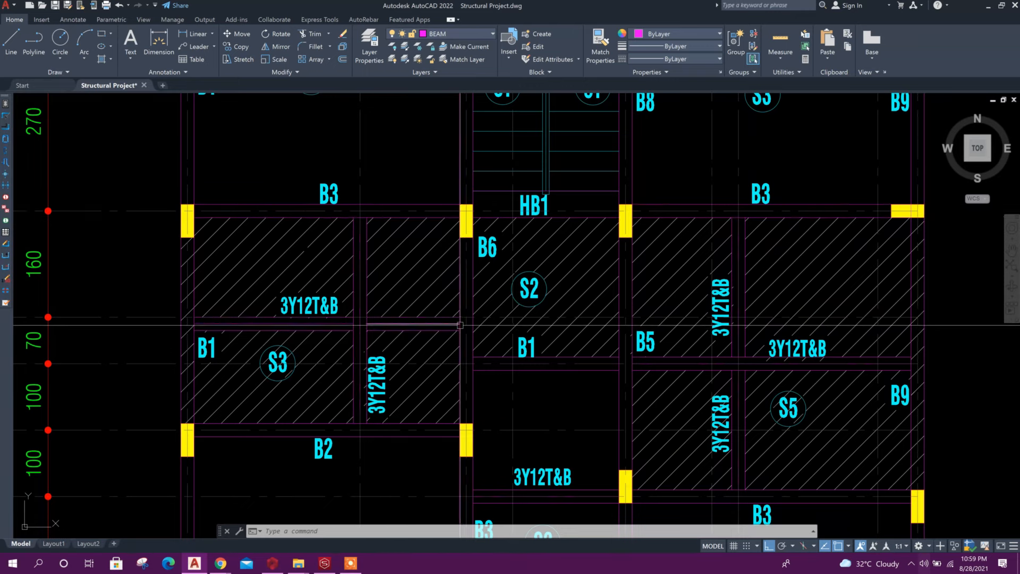
# Step: Switch back to ProtaStructure and set up a line slab load with the 200 BlockWall type and a 3.44 m wall height
pyautogui.click(273, 563)
pyautogui.scroll(5, 313, 320)
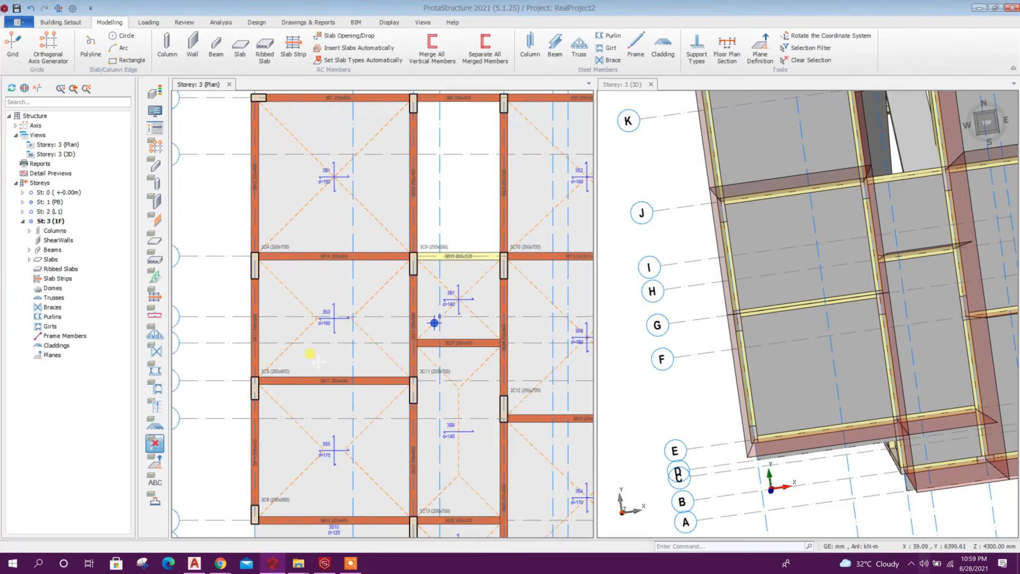
pyautogui.moveTo(313, 319); pyautogui.dragTo(350, 330, button='middle')
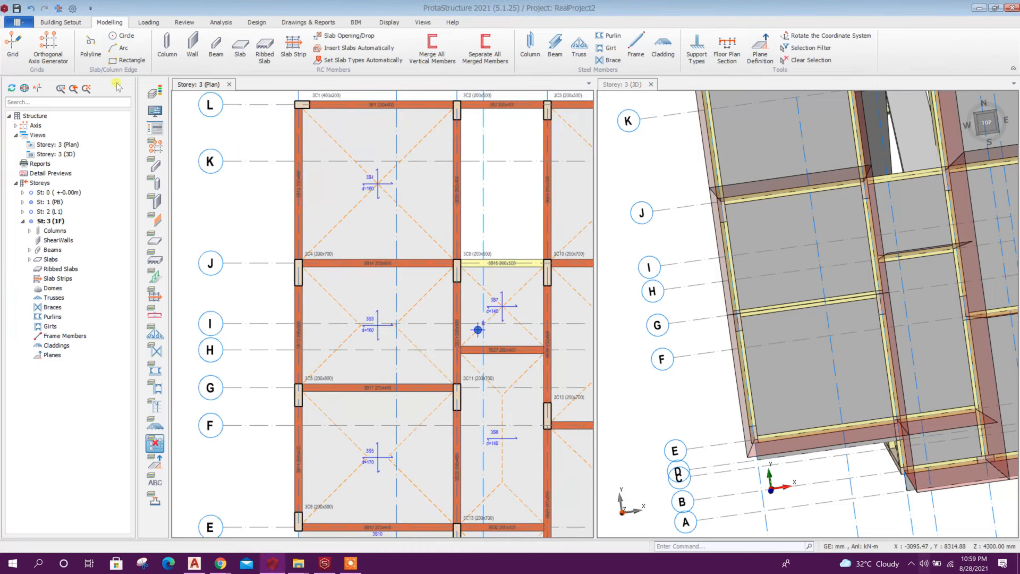
pyautogui.click(148, 22)
pyautogui.click(215, 45)
pyautogui.click(528, 126)
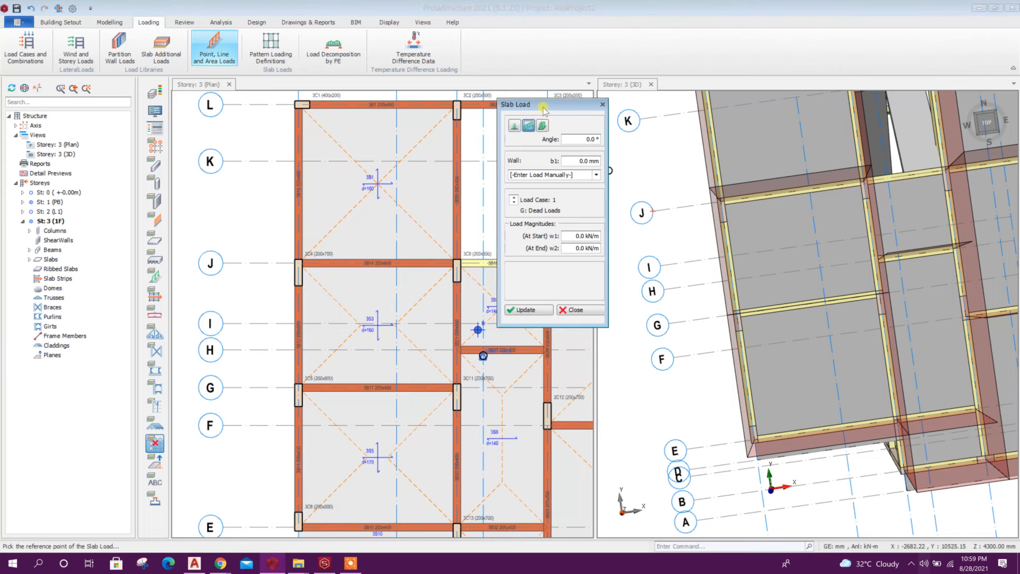
pyautogui.moveTo(546, 106); pyautogui.dragTo(829, 89)
pyautogui.click(879, 158)
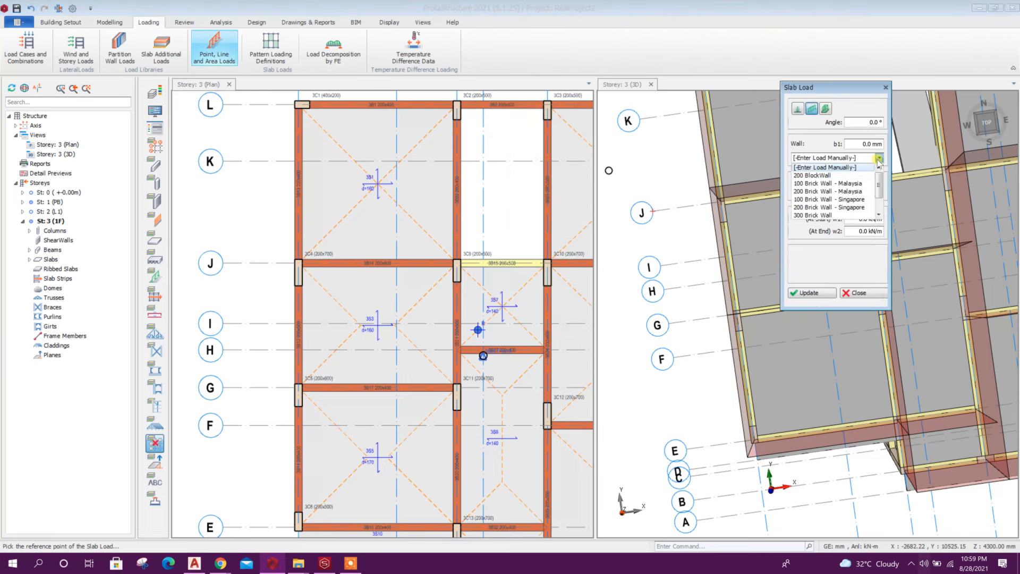
pyautogui.click(828, 175)
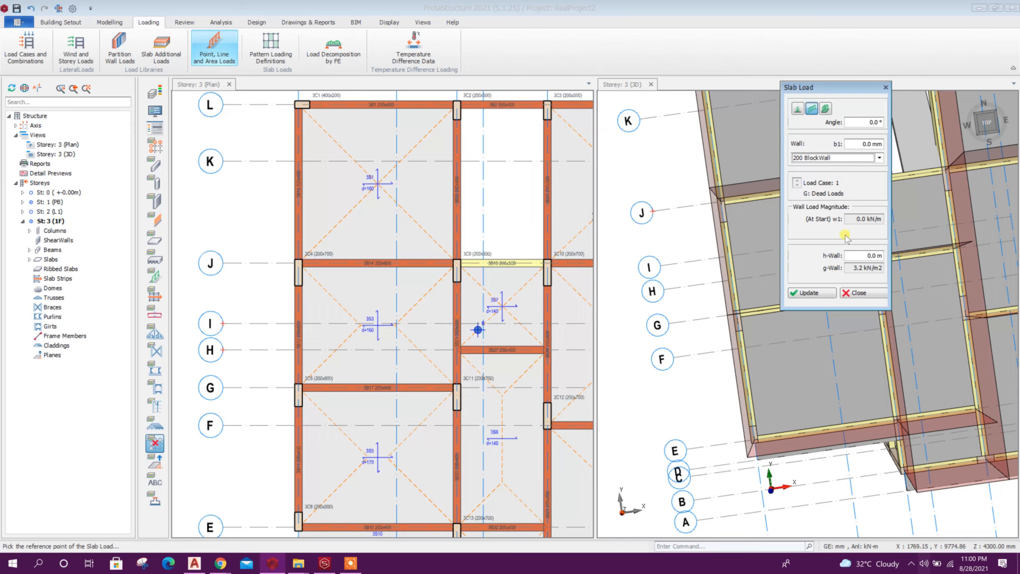
pyautogui.doubleClick(868, 255)
pyautogui.moveTo(868, 253); pyautogui.dragTo(876, 255)
# Step: Place the wall load across slab 3S3 along axis I, from the beam on axis 1 to the beam on axis 3
pyautogui.scroll(4, 374, 335)
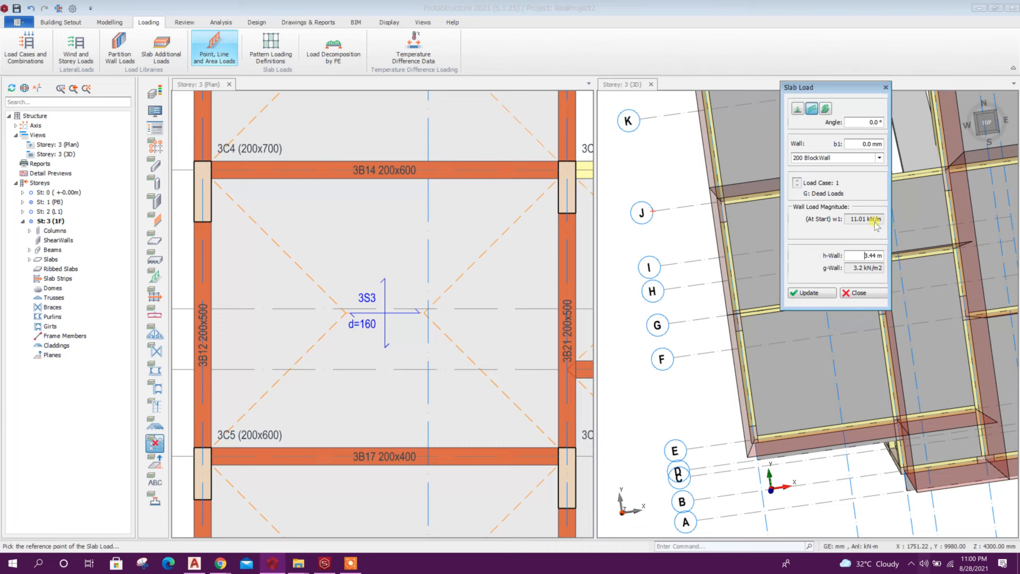
pyautogui.scroll(-5, 395, 325)
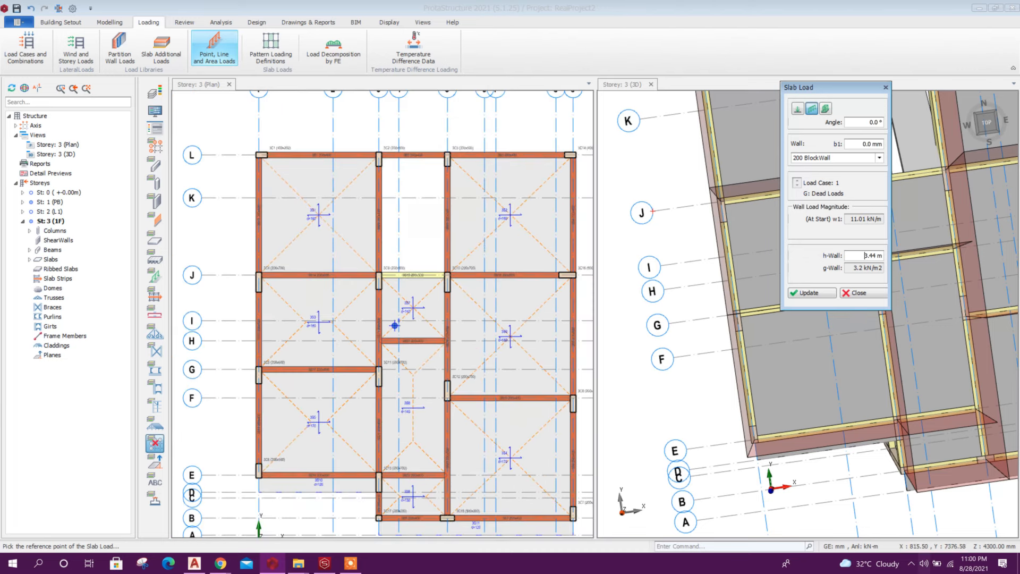
pyautogui.scroll(5, 261, 329)
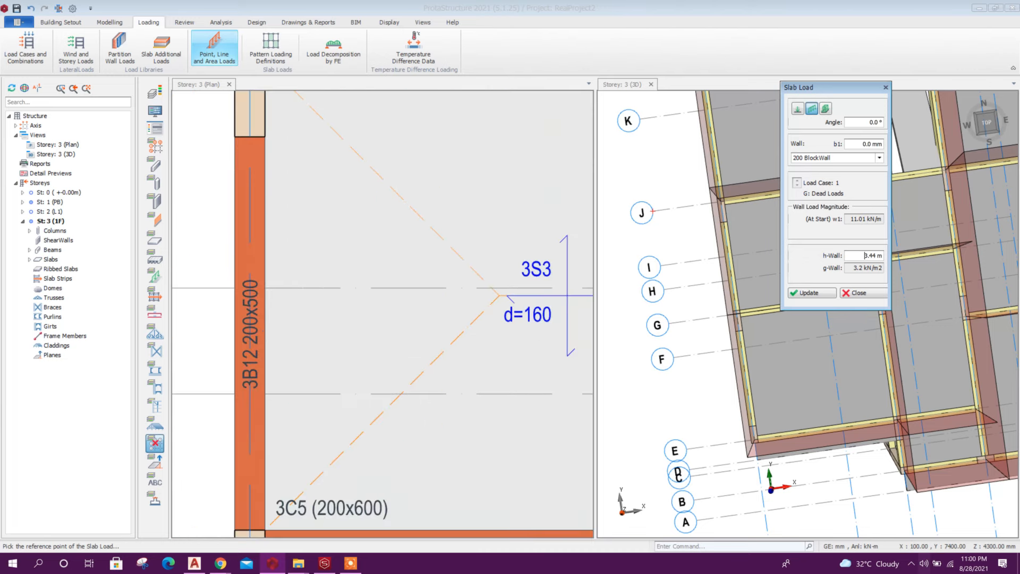
pyautogui.click(265, 289)
pyautogui.scroll(-4, 296, 290)
pyautogui.scroll(2, 479, 340)
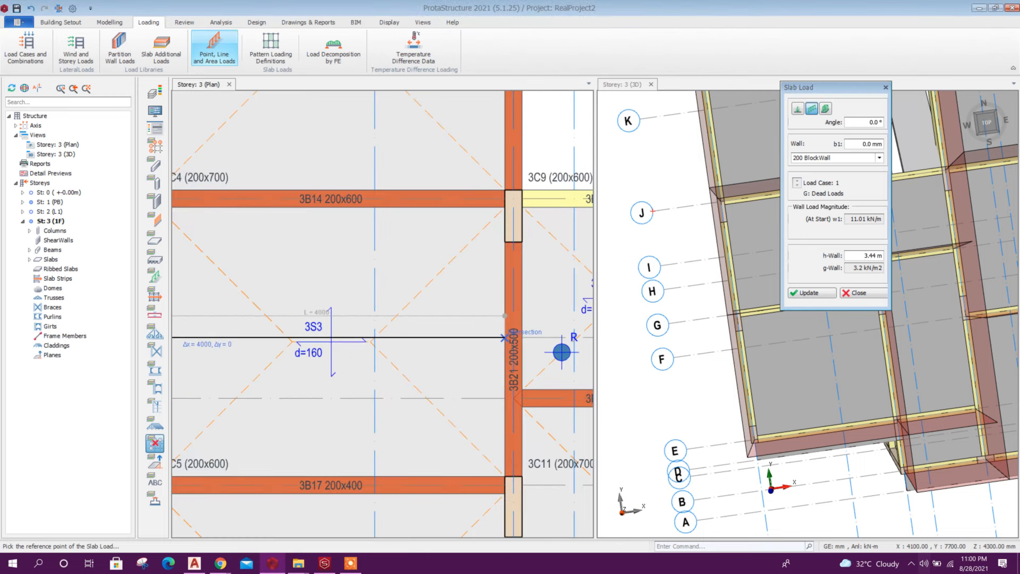
pyautogui.scroll(3, 505, 338)
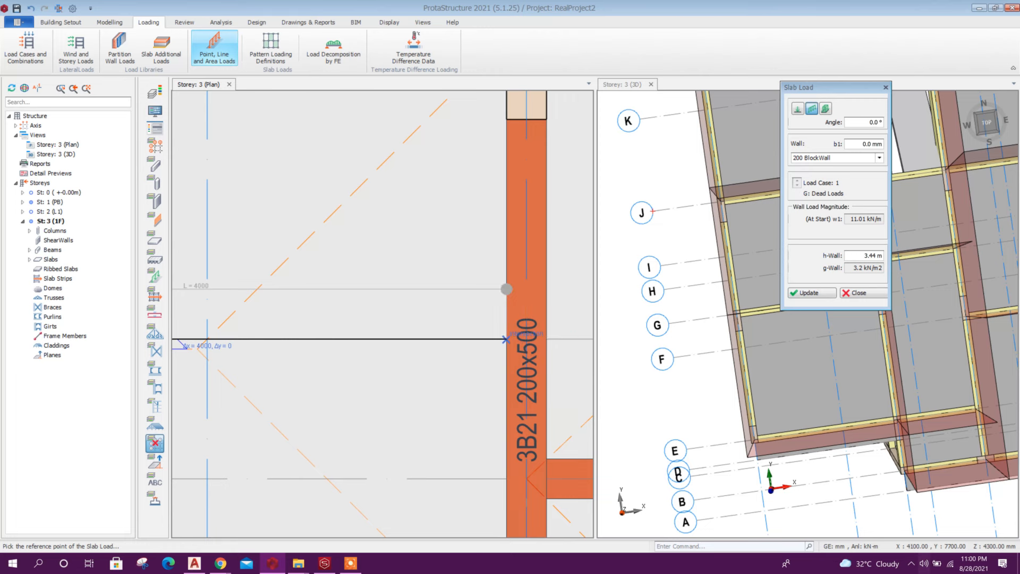
pyautogui.click(506, 339)
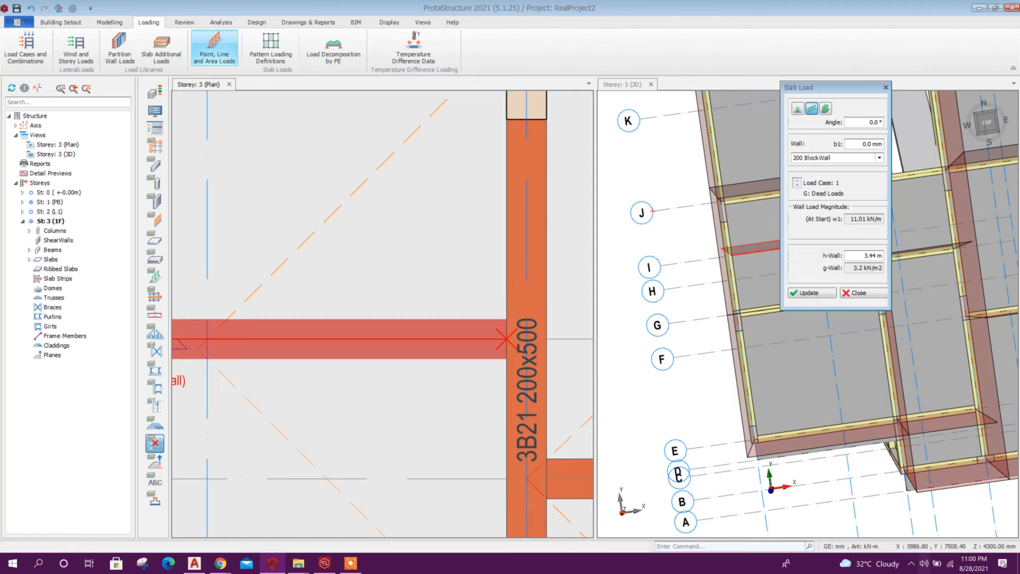
# Step: Place a second 200 BlockWall load across slab 3S3 along axis 2, between the beams on axes J and G
pyautogui.scroll(-5, 506, 339)
pyautogui.scroll(4, 443, 250)
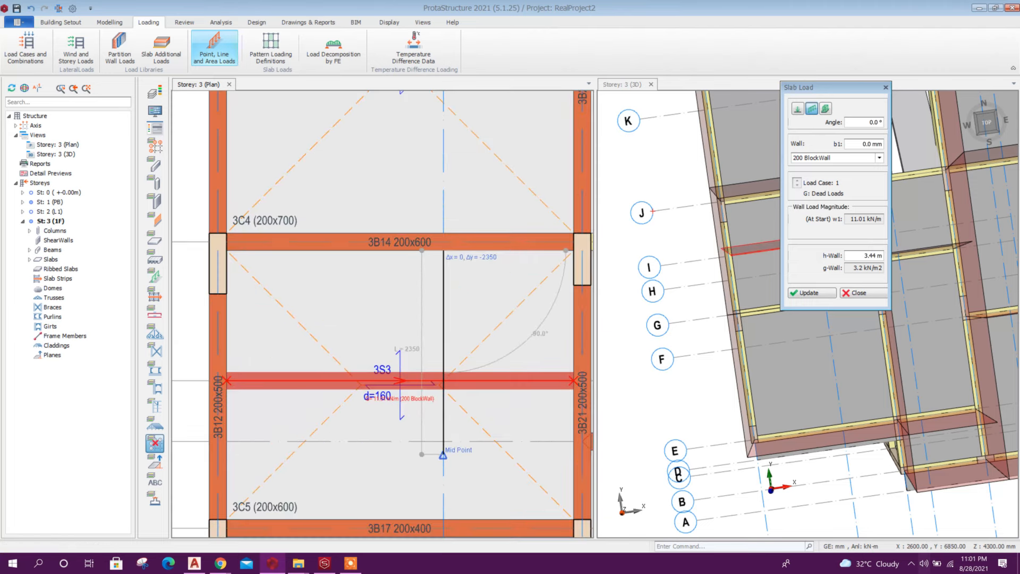
pyautogui.click(444, 518)
pyautogui.scroll(-4, 444, 518)
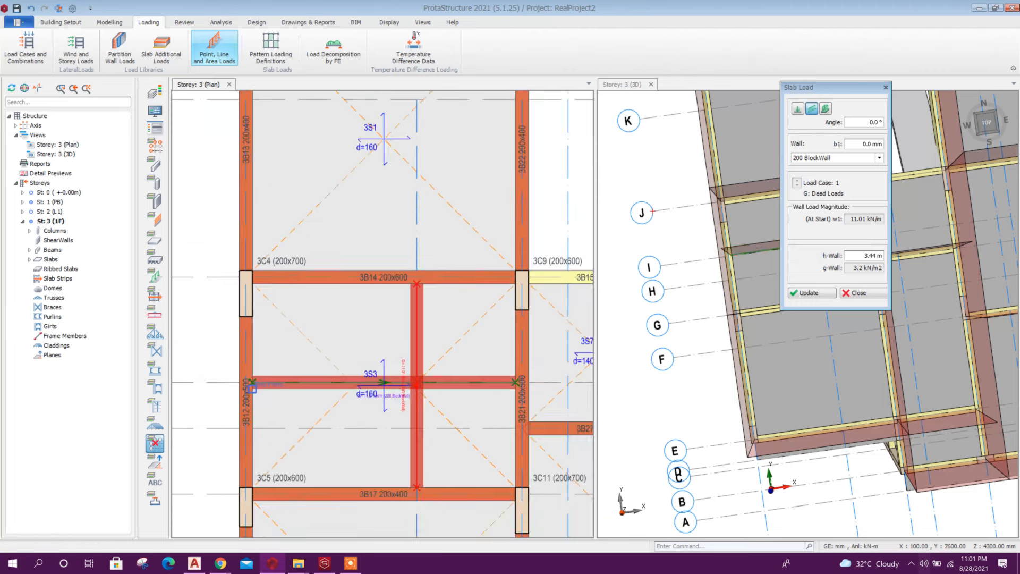
pyautogui.scroll(-3, 686, 271)
pyautogui.press('Escape')
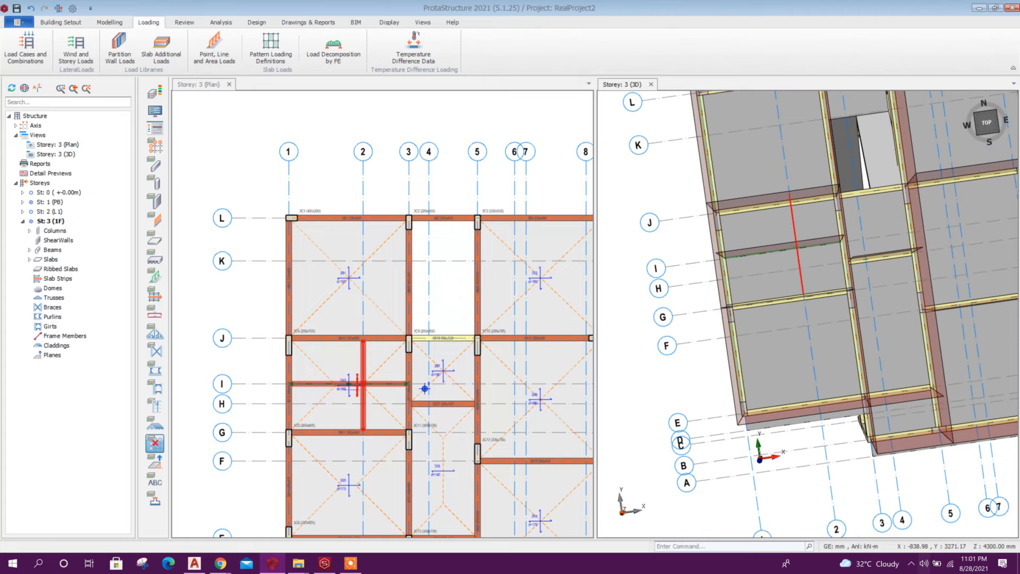
# Step: Inspect the two crossing wall loads on slab 3S3 in the 3D and plan views
pyautogui.scroll(3, 645, 492)
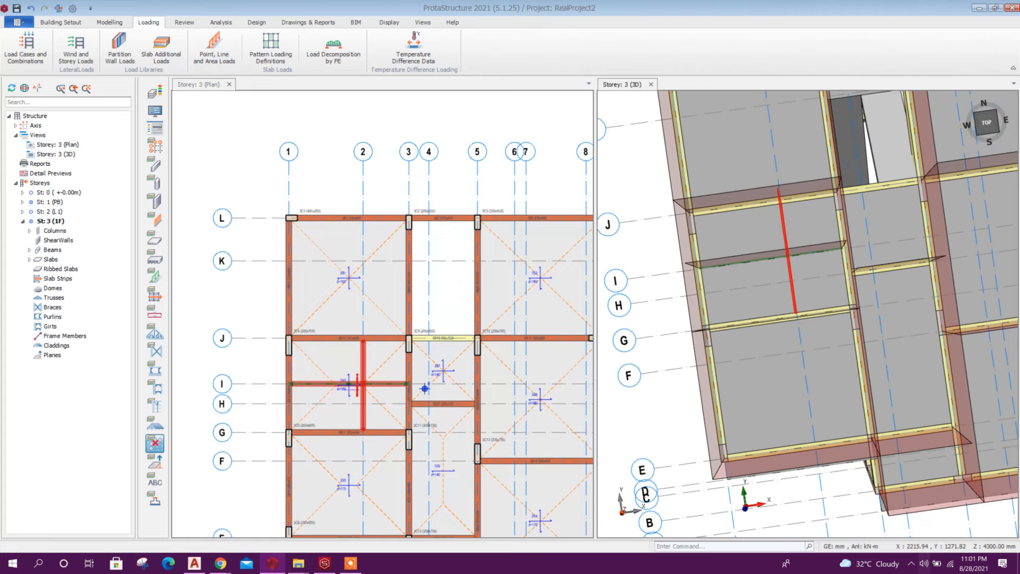
pyautogui.scroll(-2, 645, 491)
pyautogui.moveTo(644, 492); pyautogui.dragTo(812, 437, button='middle')
pyautogui.scroll(5, 812, 438)
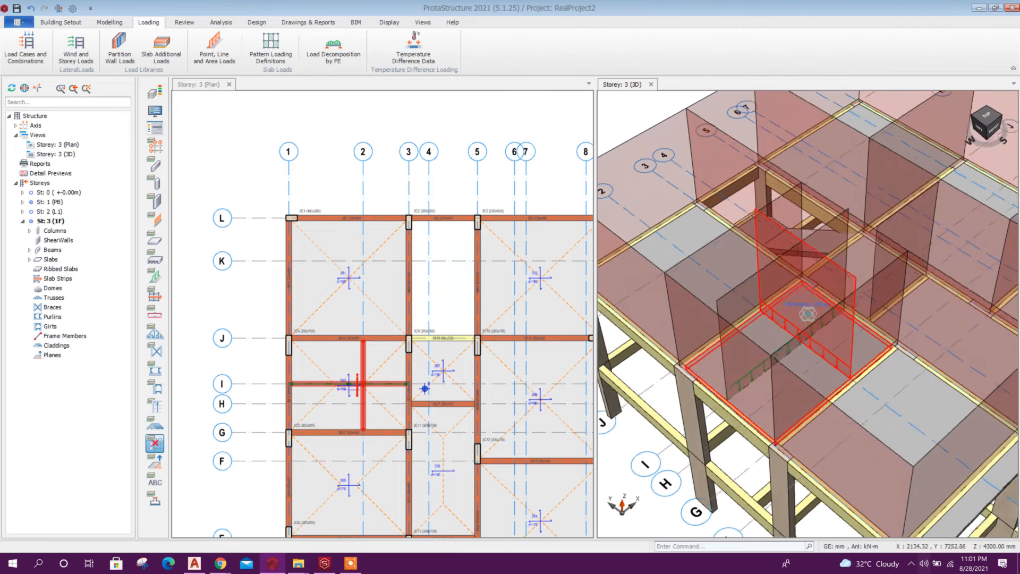
pyautogui.scroll(1, 811, 438)
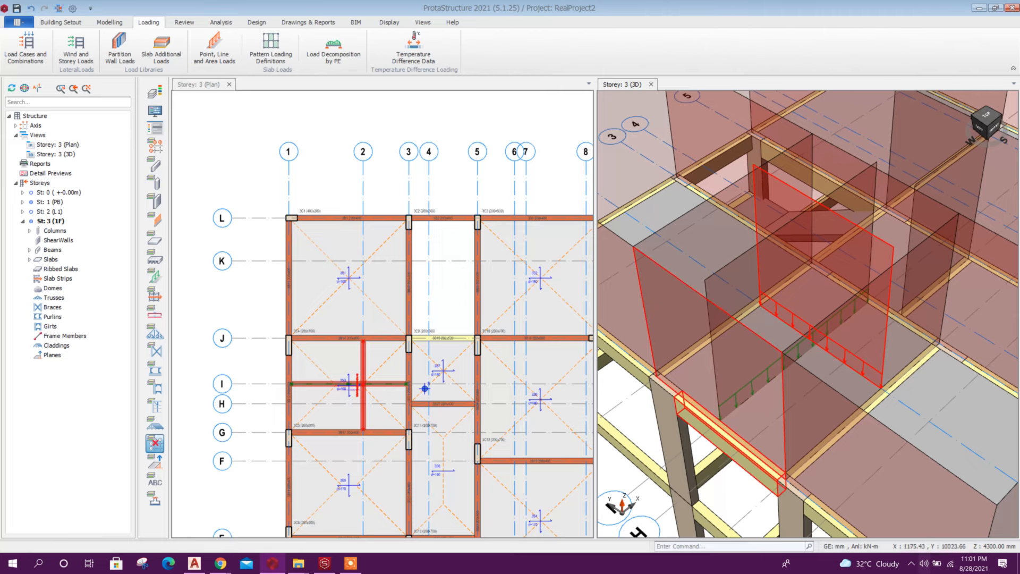
pyautogui.scroll(2, 381, 389)
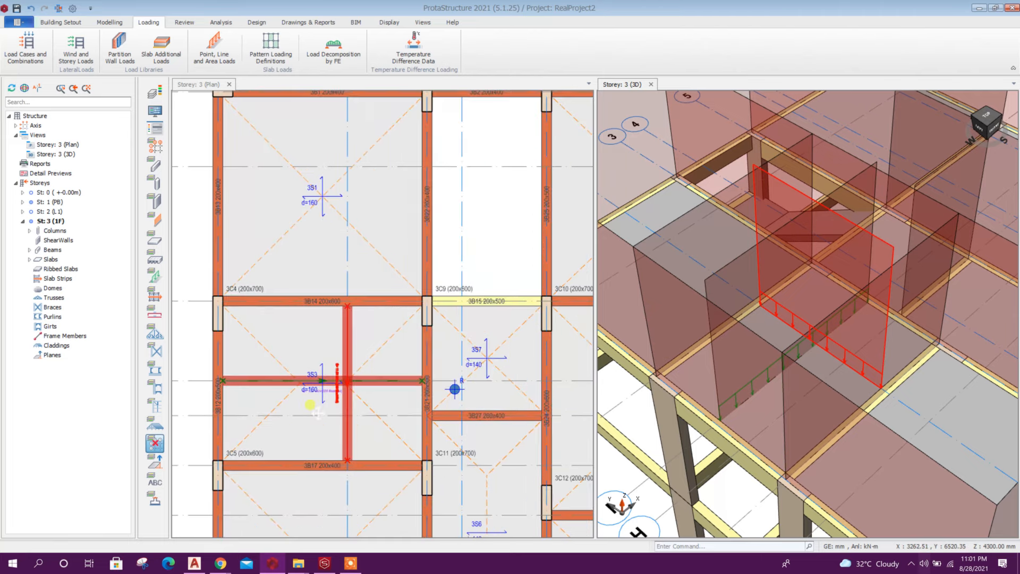
pyautogui.scroll(-4, 319, 409)
pyautogui.scroll(3, 466, 426)
pyautogui.scroll(1, 442, 457)
pyautogui.scroll(-2, 561, 421)
# Step: Place a 200 BlockWall line load with a 3.42 m wall height along axis H, between the beams on axes 5 and 9
pyautogui.click(214, 49)
pyautogui.scroll(-2, 292, 239)
pyautogui.scroll(3, 369, 364)
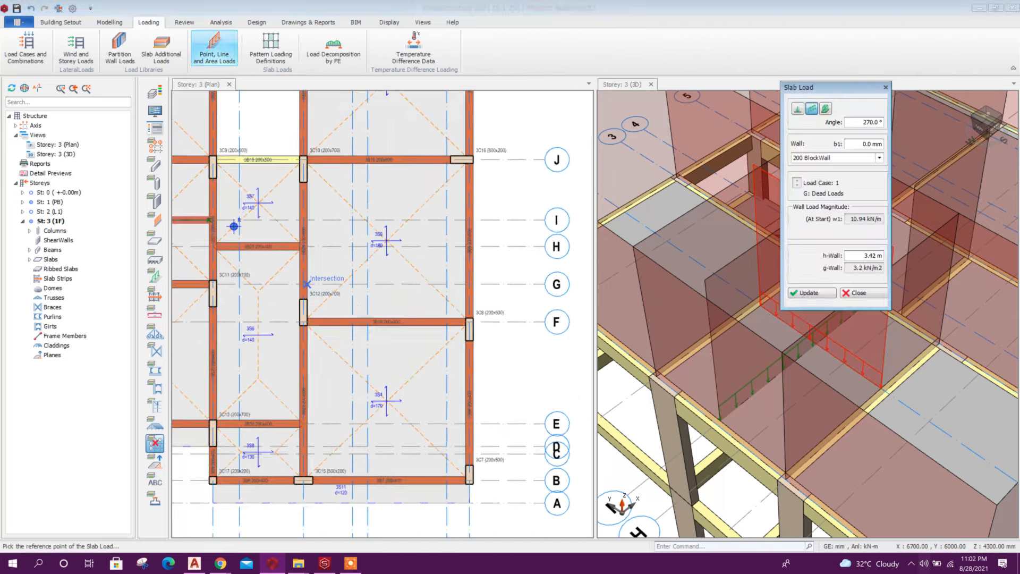
pyautogui.scroll(-3, 529, 318)
pyautogui.scroll(2, 334, 297)
pyautogui.scroll(-2, 334, 297)
pyautogui.scroll(3, 476, 272)
pyautogui.click(373, 309)
pyautogui.scroll(-2, 375, 310)
pyautogui.scroll(2, 447, 281)
pyautogui.click(482, 332)
pyautogui.scroll(-2, 392, 345)
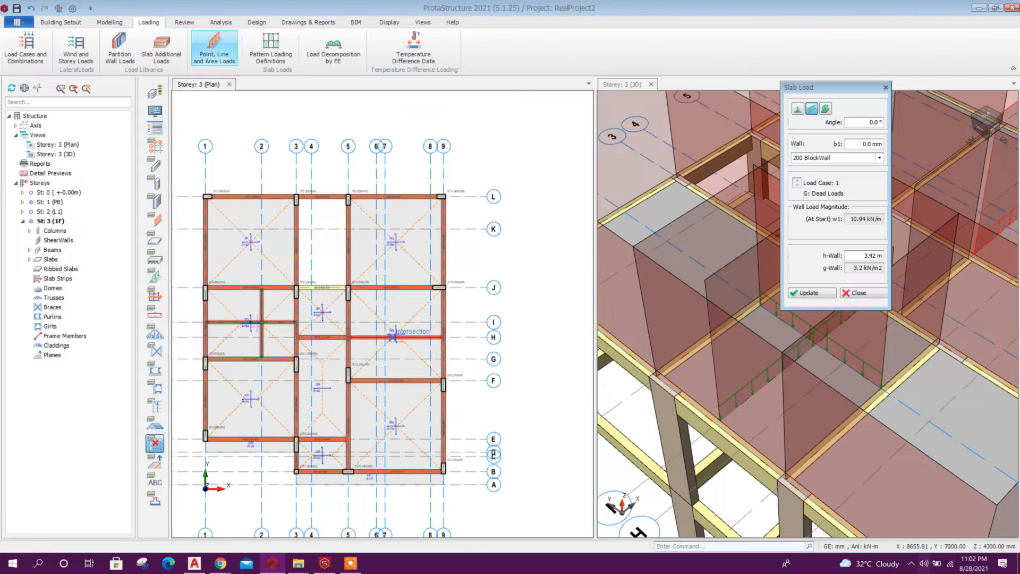
# Step: Place another 200 BlockWall load along axis 7 between the beams on axes J and F, and check the walls in 3D
pyautogui.scroll(4, 381, 303)
pyautogui.click(395, 265)
pyautogui.scroll(-3, 395, 265)
pyautogui.scroll(2, 392, 353)
pyautogui.click(413, 397)
pyautogui.press('Escape')
pyautogui.scroll(-4, 425, 306)
pyautogui.scroll(-3, 818, 330)
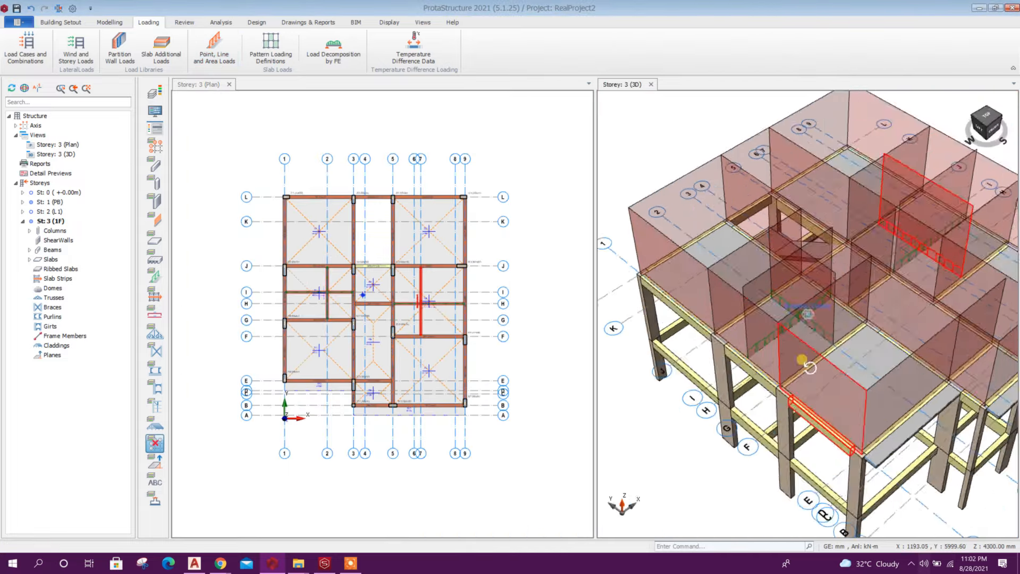
pyautogui.moveTo(806, 364); pyautogui.dragTo(765, 372, button='middle')
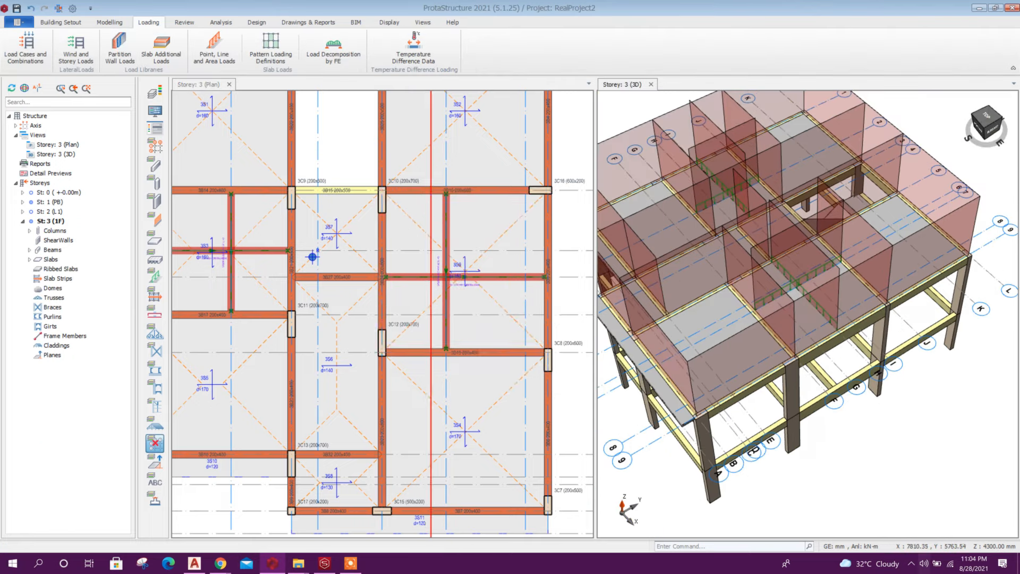
# Step: Set slab 3S3's dead load to 5.6 kN/m2 and its imposed load to 2.0 kN/m2
pyautogui.scroll(-1, 430, 315)
pyautogui.scroll(2, 253, 285)
pyautogui.click(279, 254)
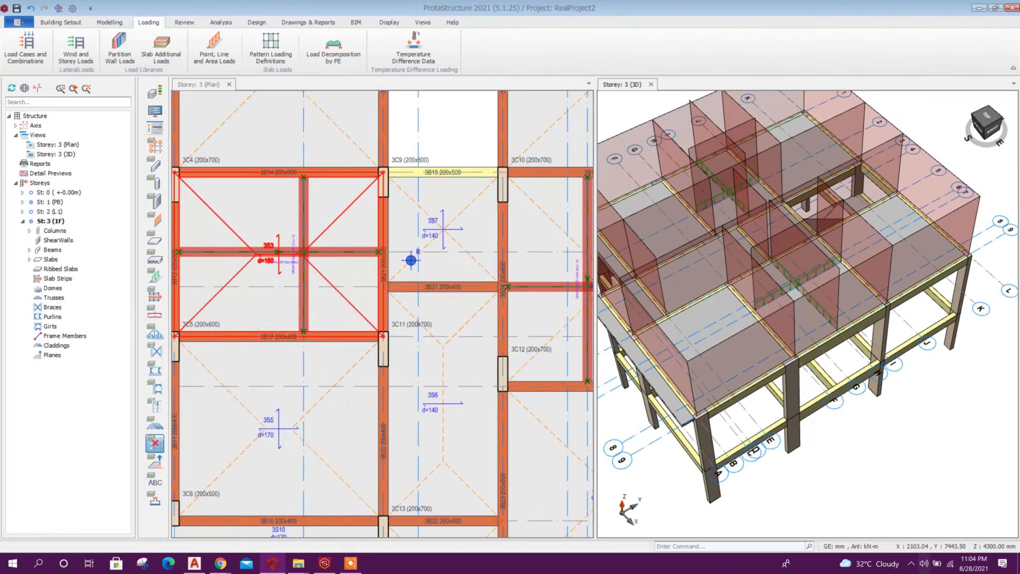
pyautogui.rightClick(280, 265)
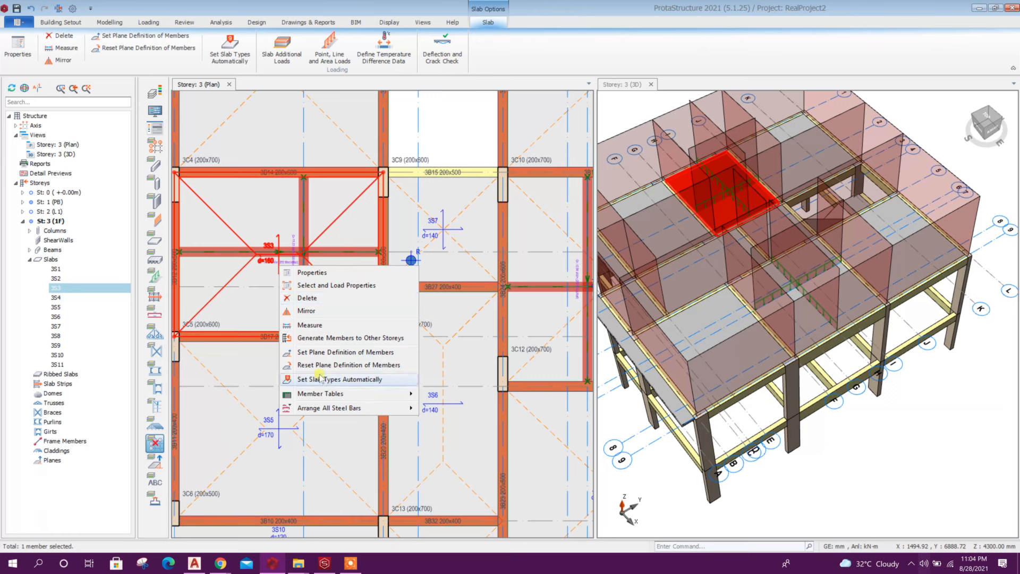
pyautogui.click(335, 273)
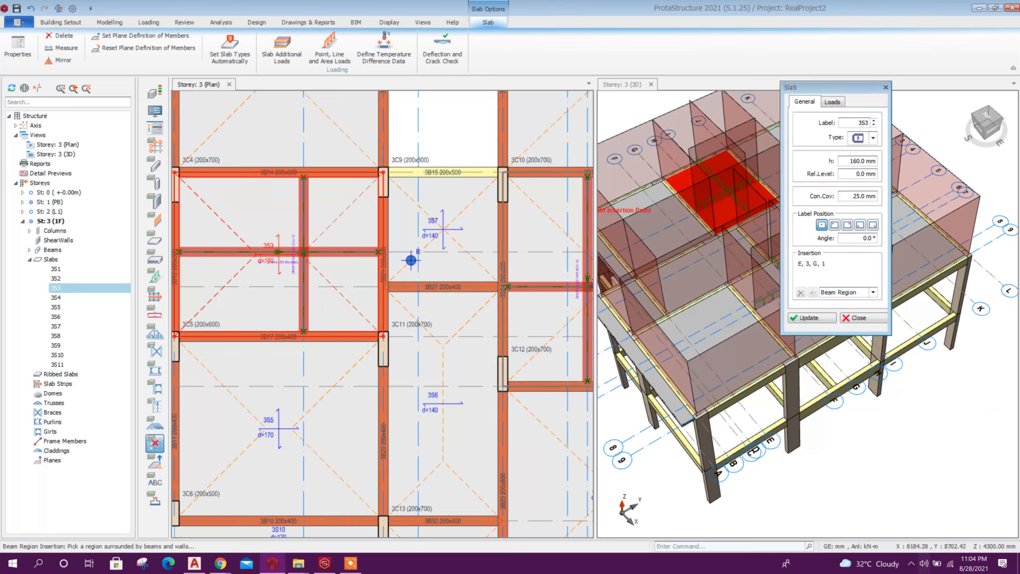
pyautogui.click(831, 102)
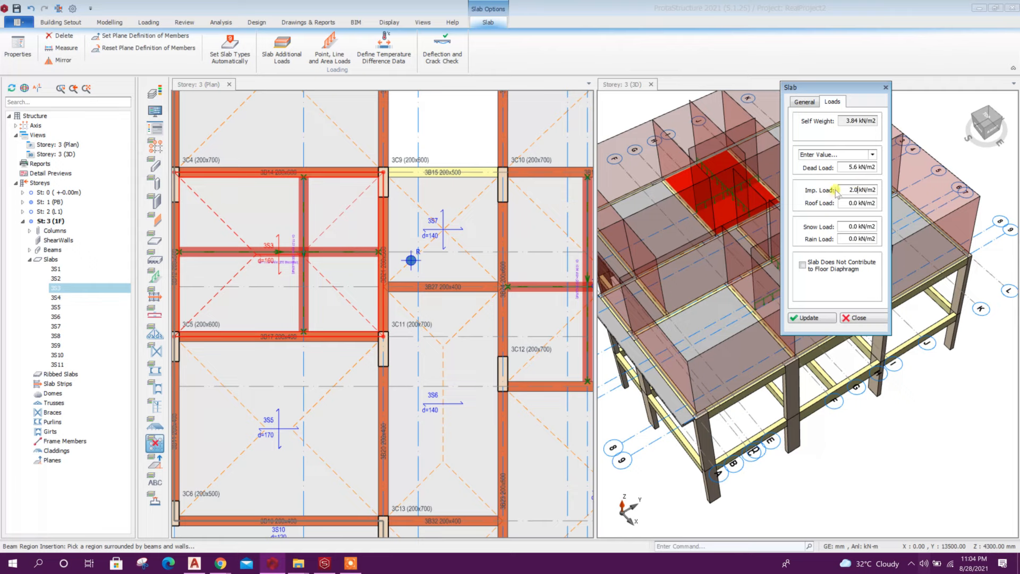
pyautogui.click(822, 319)
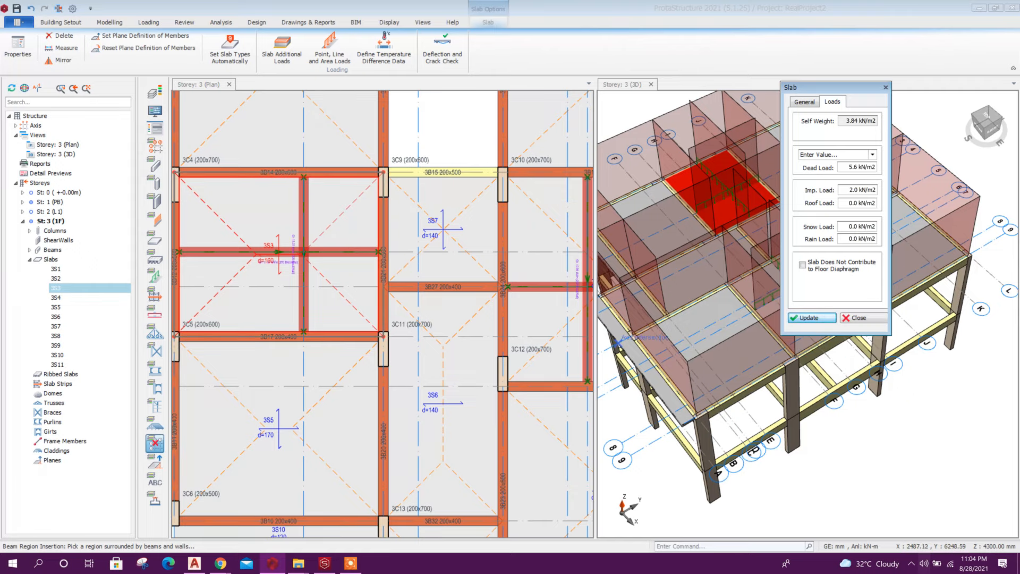
pyautogui.click(859, 317)
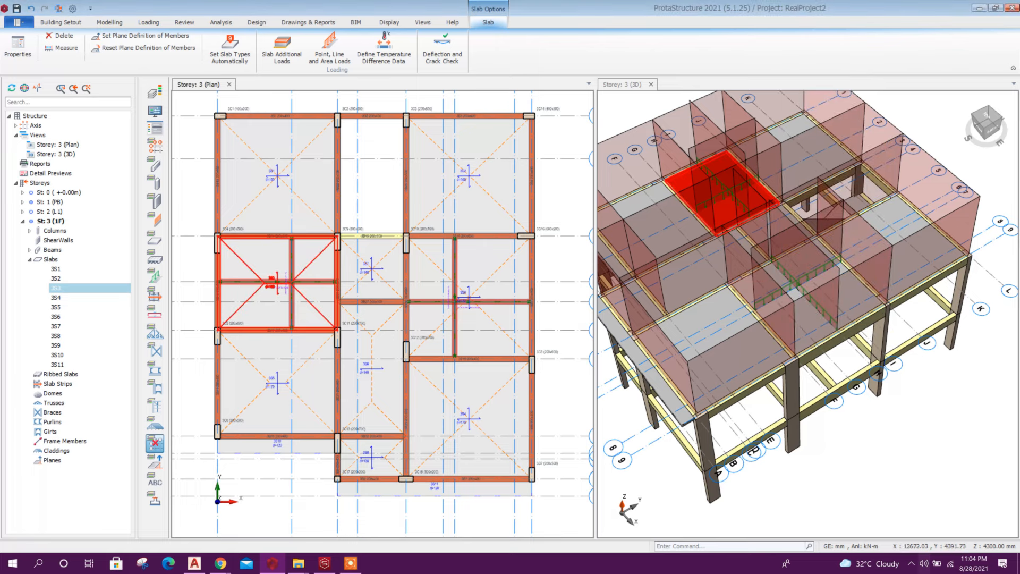
# Step: Edit the dead load of slab 3S9, between axes 5 and 9, and apply the update
pyautogui.scroll(1, 455, 302)
pyautogui.rightClick(484, 275)
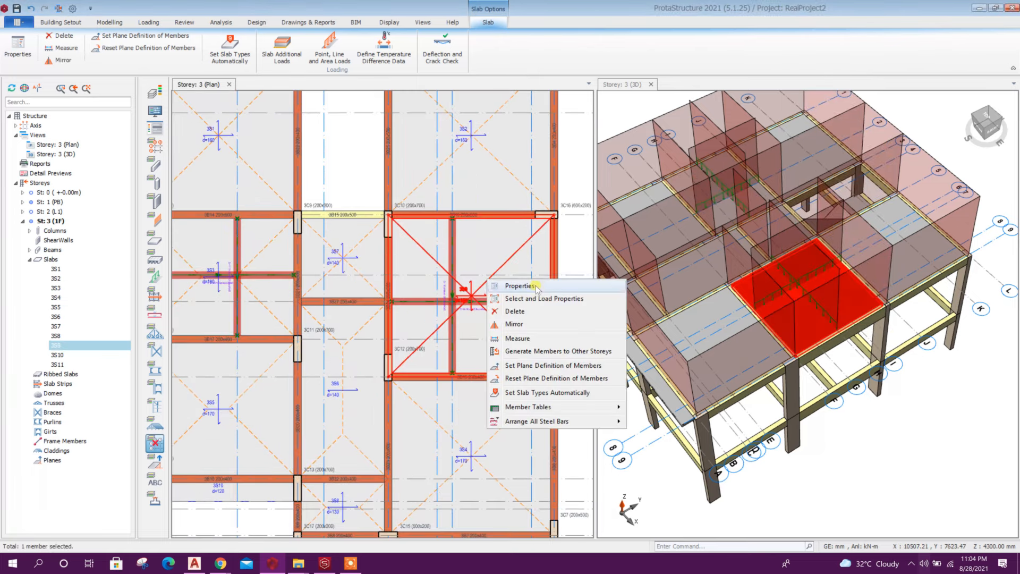
pyautogui.click(504, 282)
pyautogui.click(834, 102)
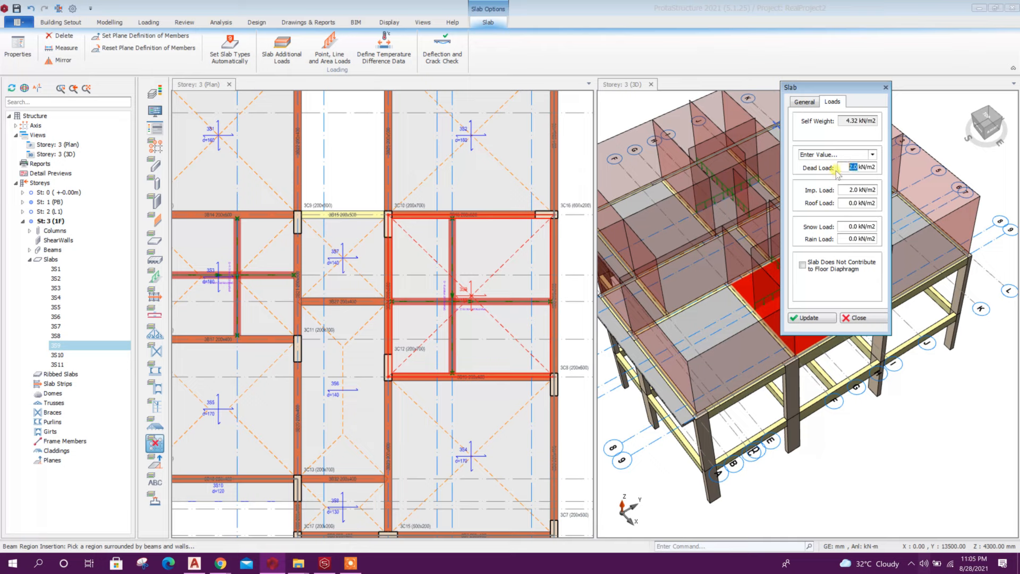
pyautogui.click(810, 317)
pyautogui.click(860, 317)
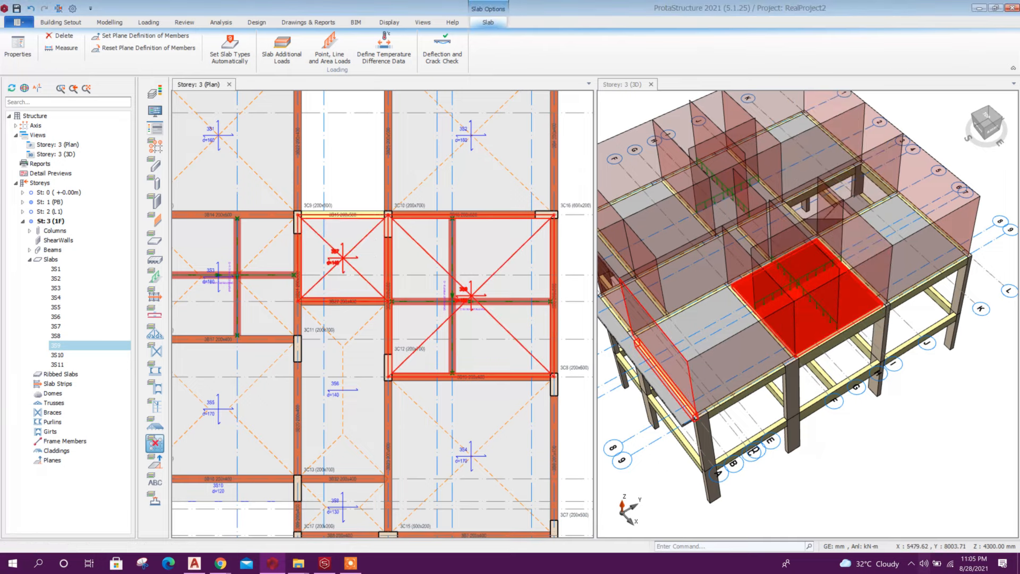
# Step: Set the dead load of slab 3S7, between axes 3 and 5, to 5.6 kN/m2 and update the slab
pyautogui.rightClick(344, 259)
pyautogui.click(372, 272)
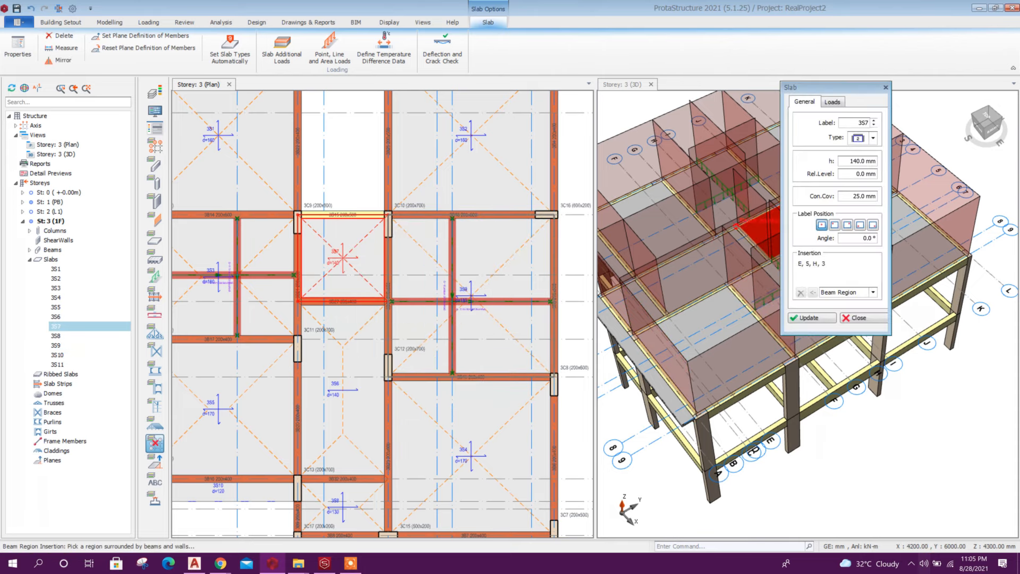
pyautogui.click(833, 102)
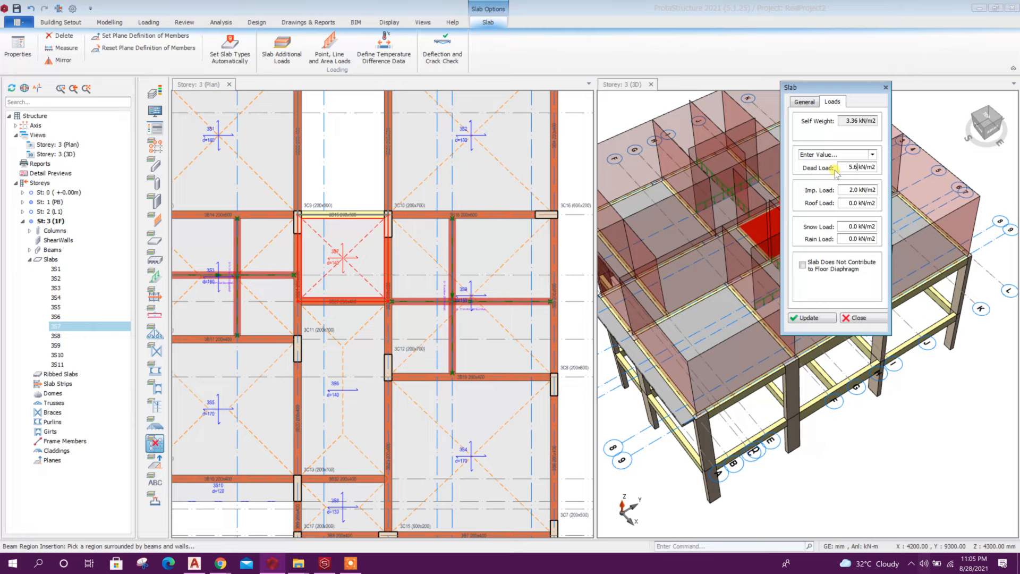
pyautogui.click(808, 318)
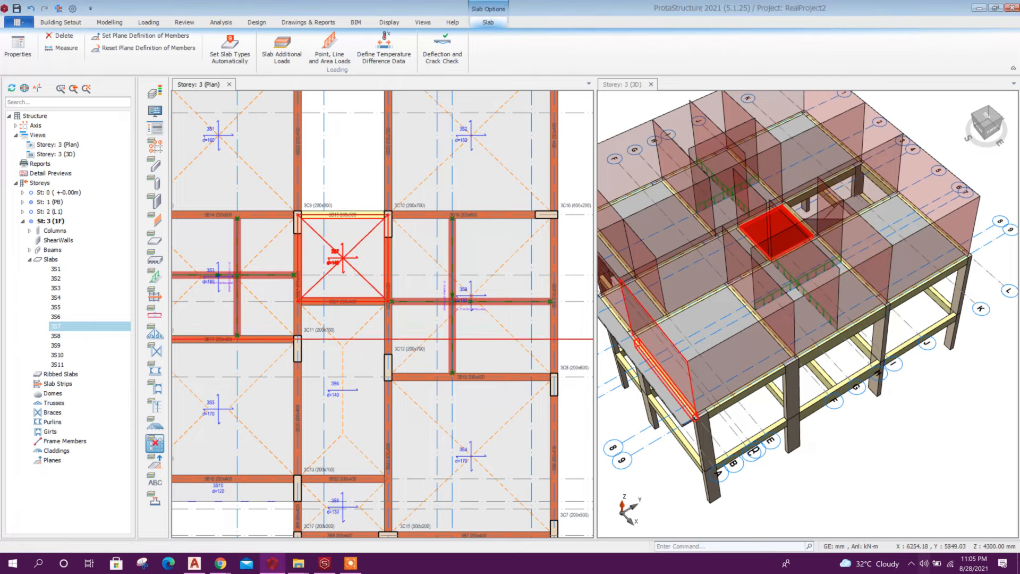
pyautogui.moveTo(321, 199); pyautogui.dragTo(334, 221, button='middle')
pyautogui.scroll(3, 335, 220)
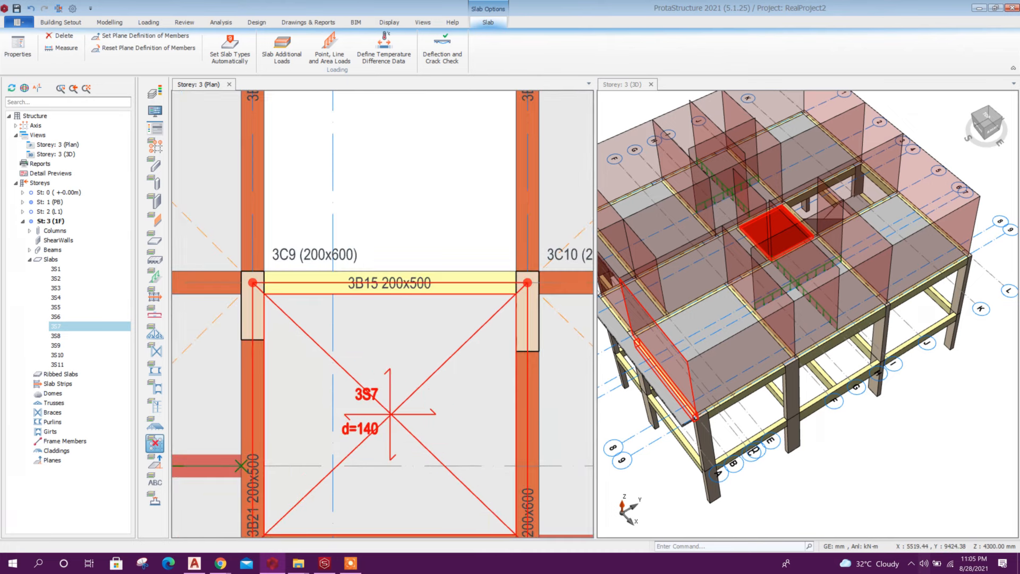
pyautogui.rightClick(408, 274)
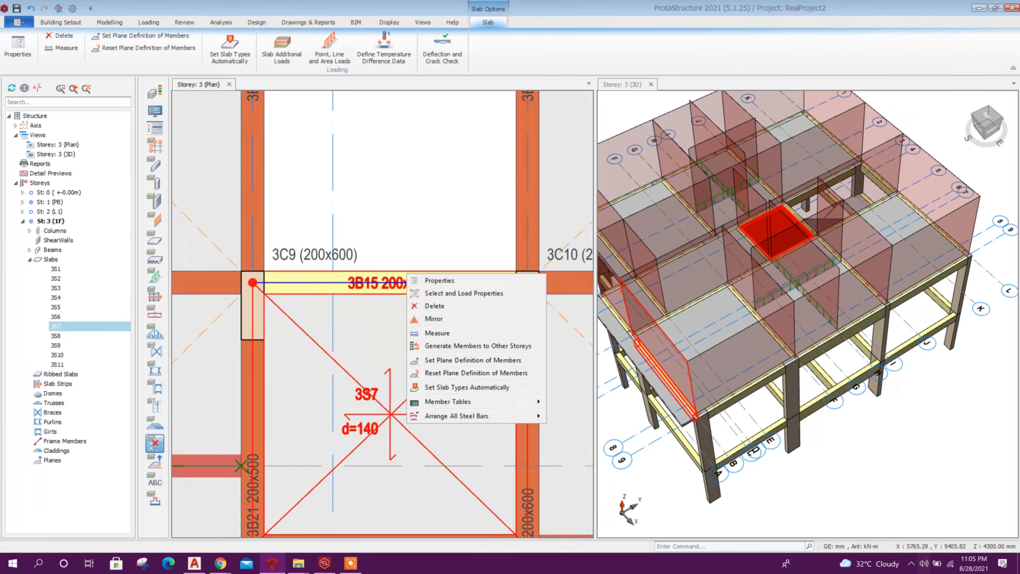
pyautogui.click(440, 283)
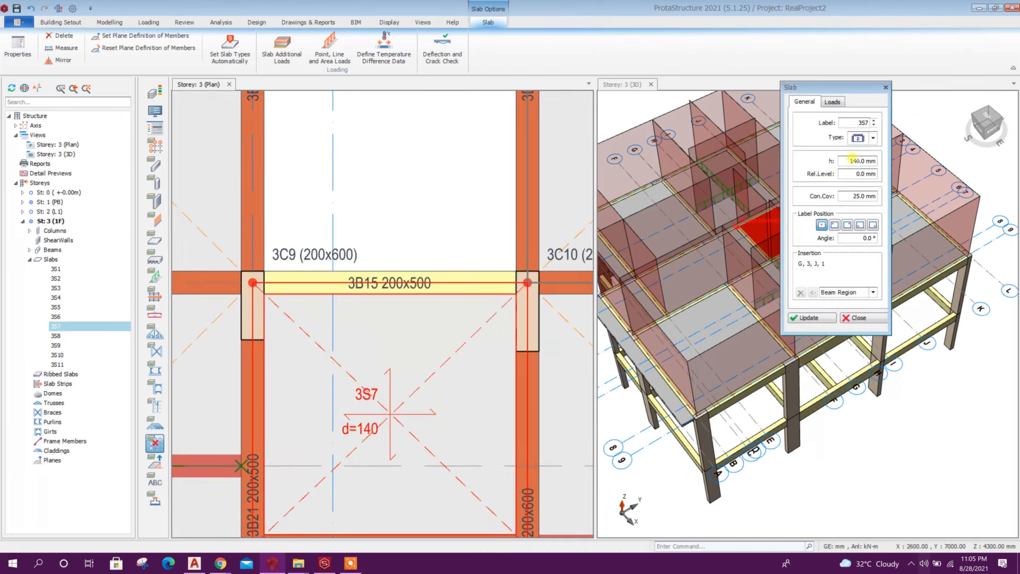
pyautogui.click(853, 160)
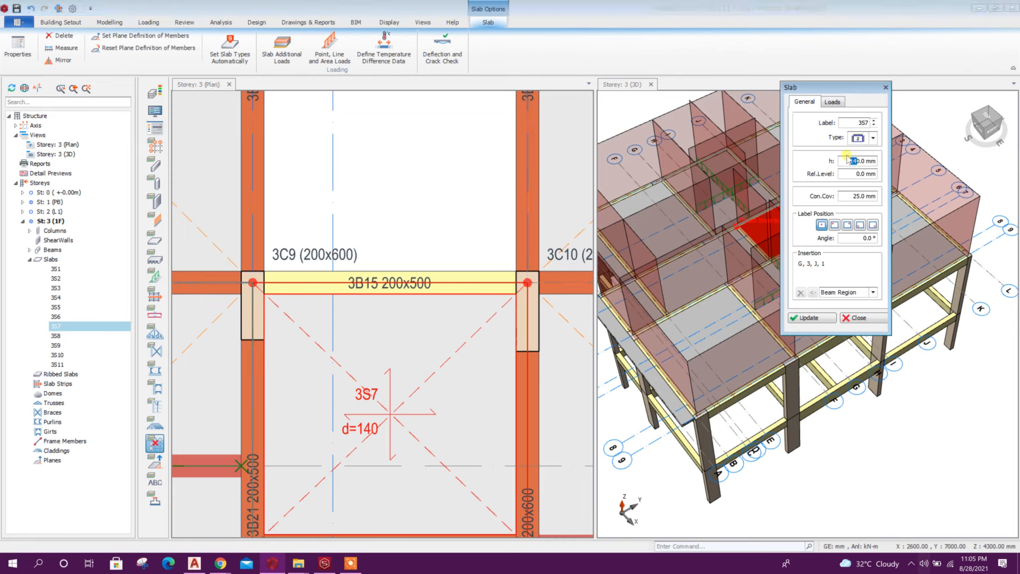
pyautogui.click(886, 87)
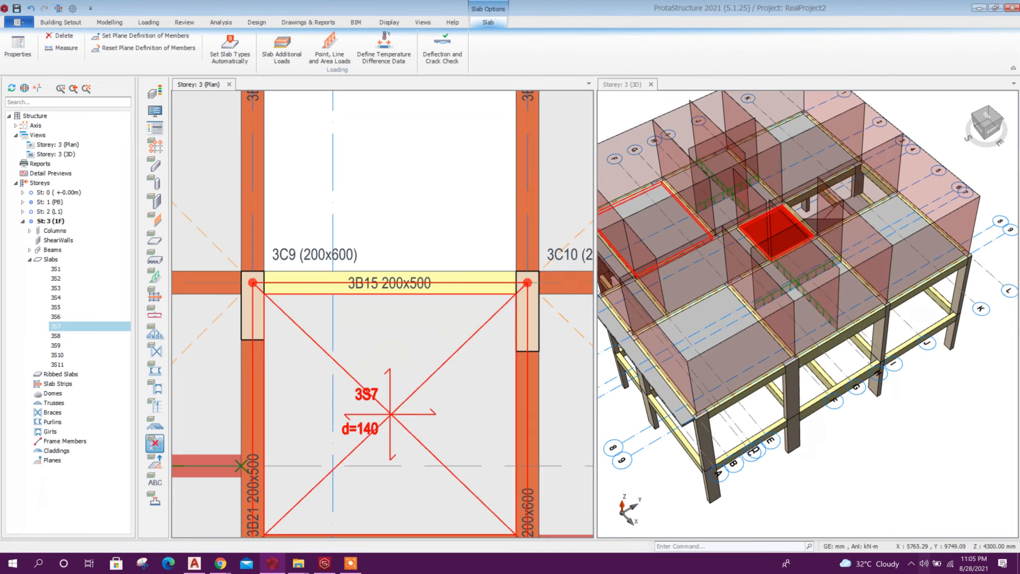
# Step: Open the properties of beam 3B15 between columns 3C9 and 3C10
pyautogui.rightClick(450, 275)
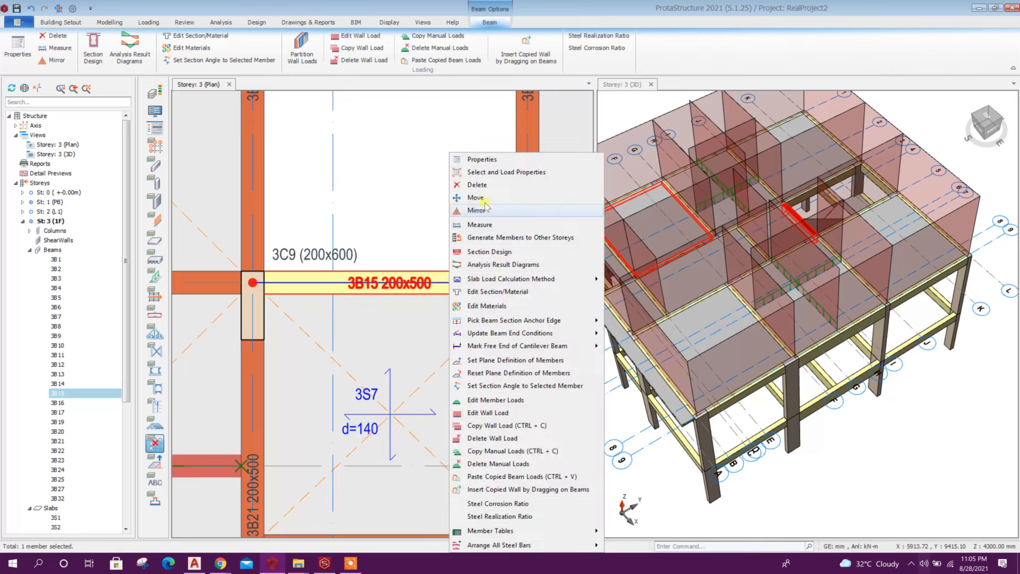
pyautogui.click(495, 160)
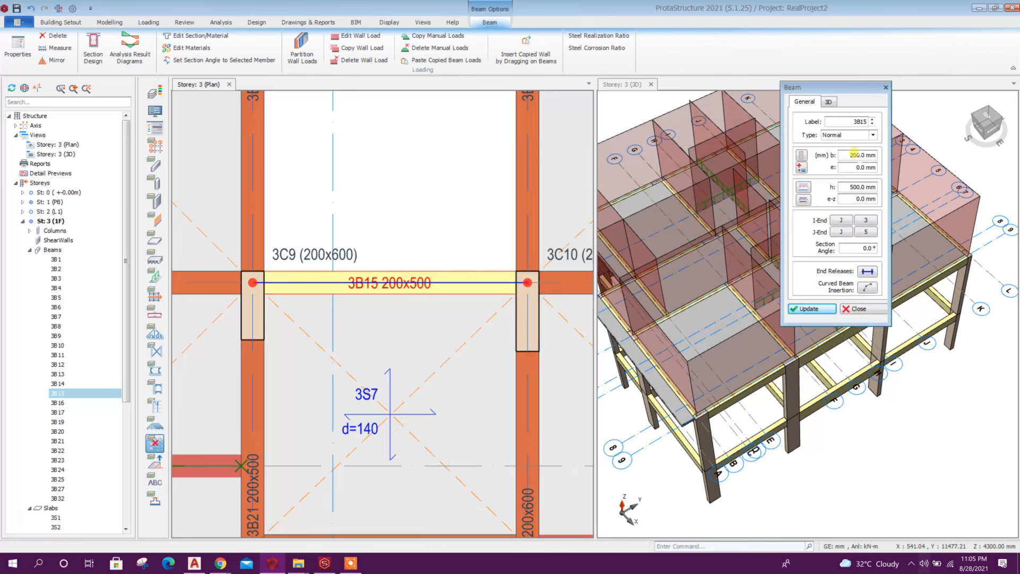
# Step: Switch to the AutoCAD structural drawing and measure the width of beam HB1 at the foot of the stairs with a linear dimension
pyautogui.click(194, 563)
pyautogui.moveTo(532, 263); pyautogui.dragTo(381, 368, button='middle')
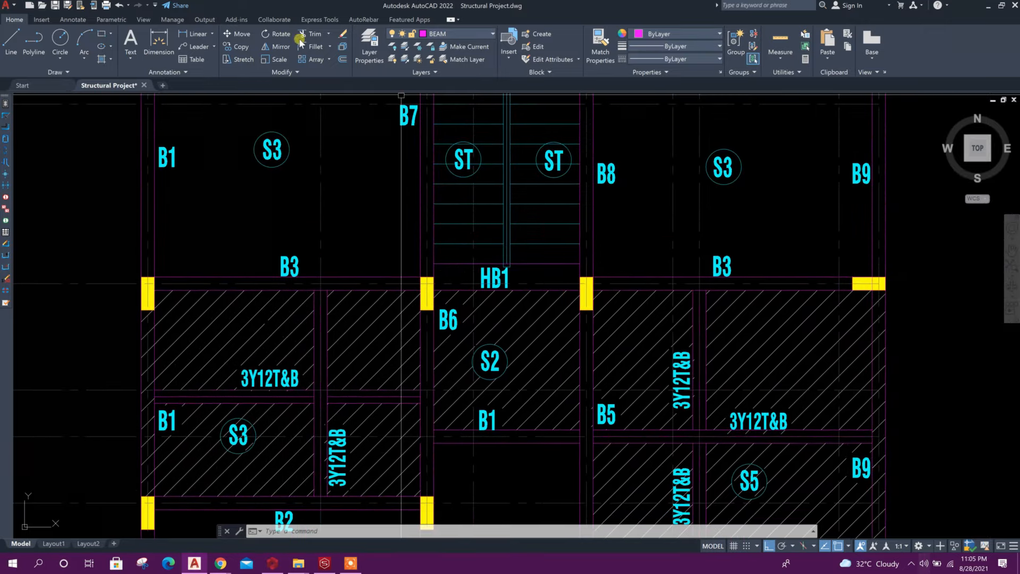
pyautogui.click(201, 34)
pyautogui.scroll(5, 499, 283)
pyautogui.click(571, 232)
pyautogui.click(571, 300)
pyautogui.scroll(-2, 571, 263)
pyautogui.press('Escape')
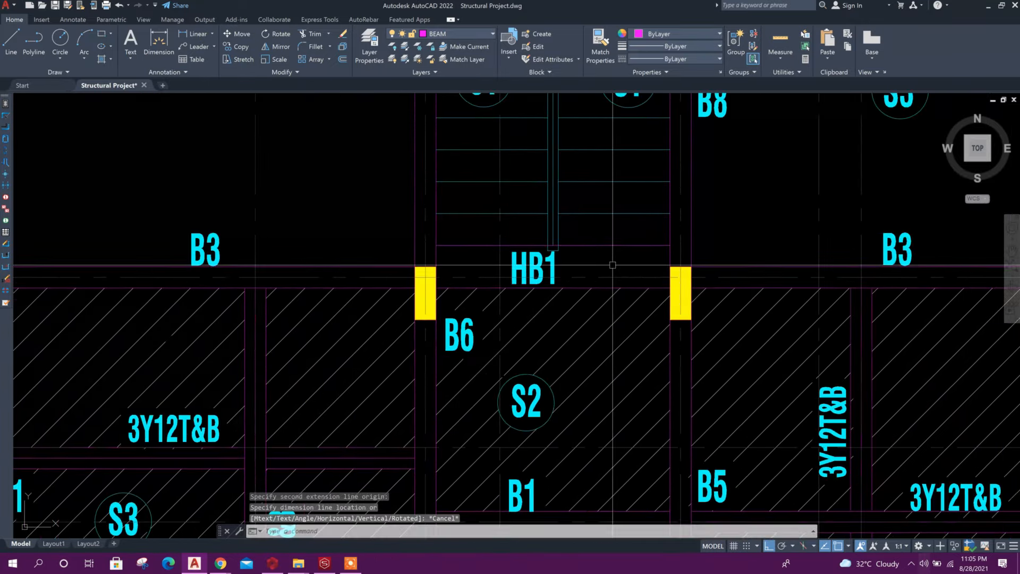
# Step: Return to ProtaStructure and set beam 3B15's width to 400 mm and its depth to 400 mm
pyautogui.click(270, 564)
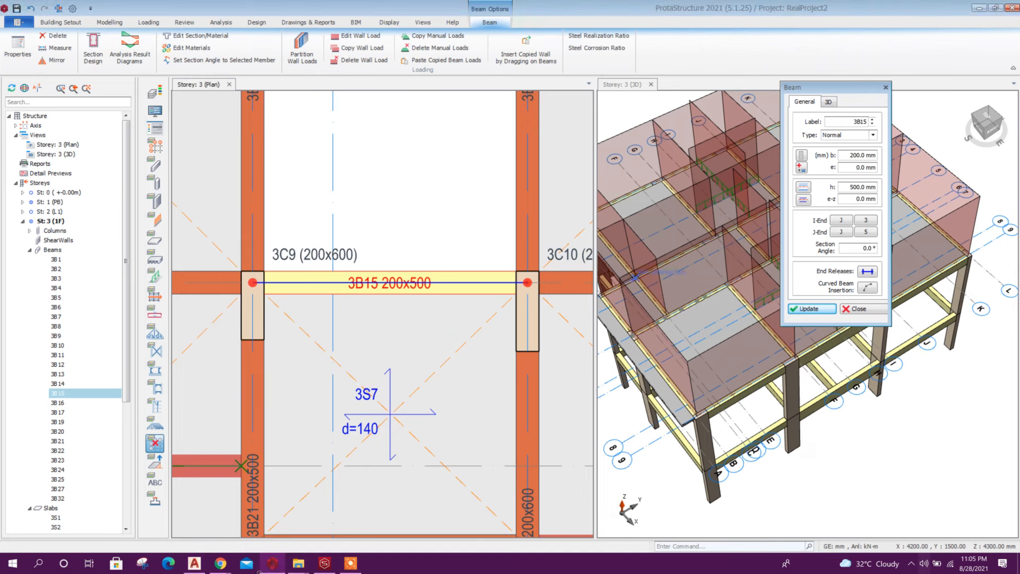
pyautogui.click(849, 154)
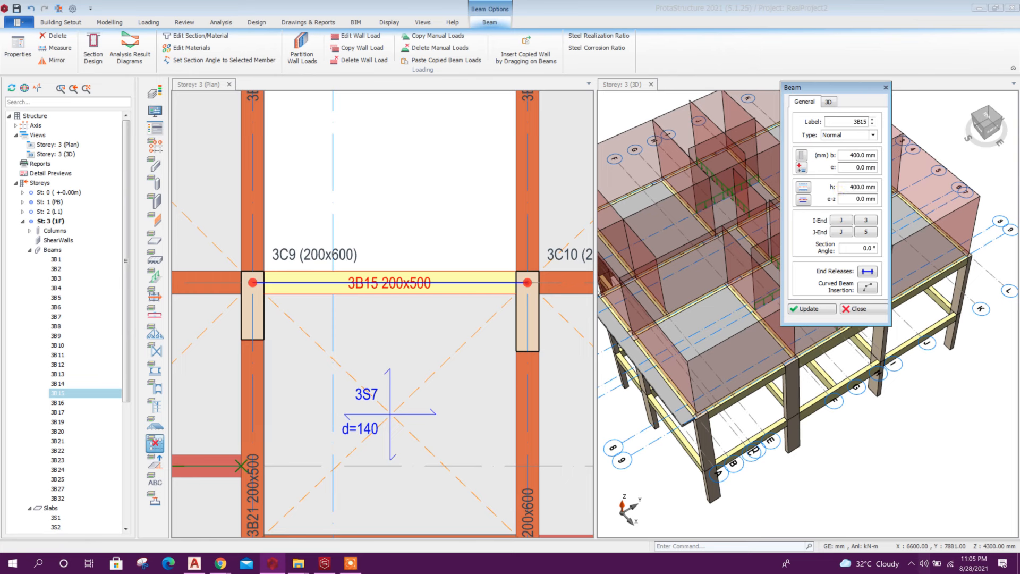
pyautogui.click(812, 309)
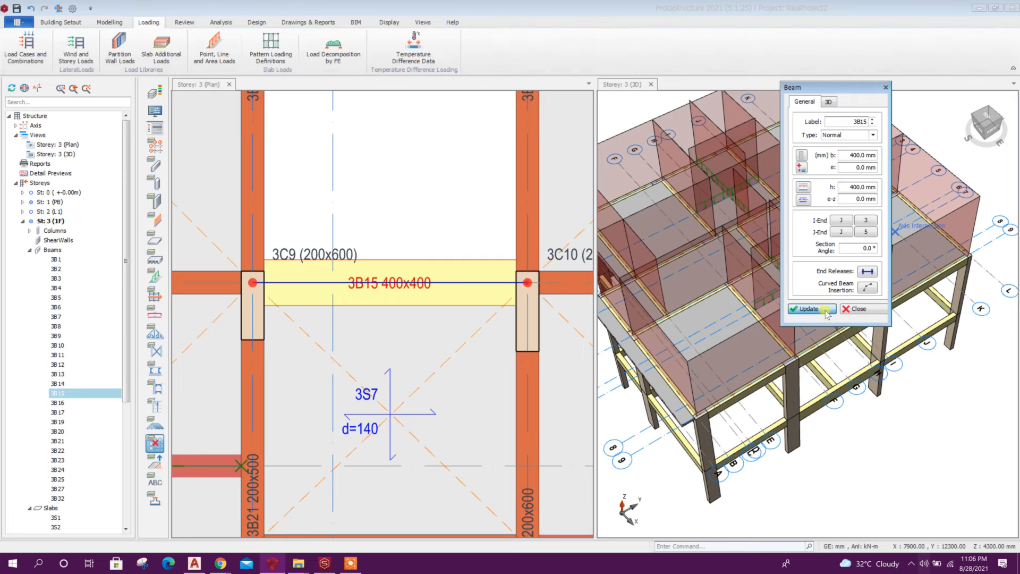
pyautogui.click(859, 309)
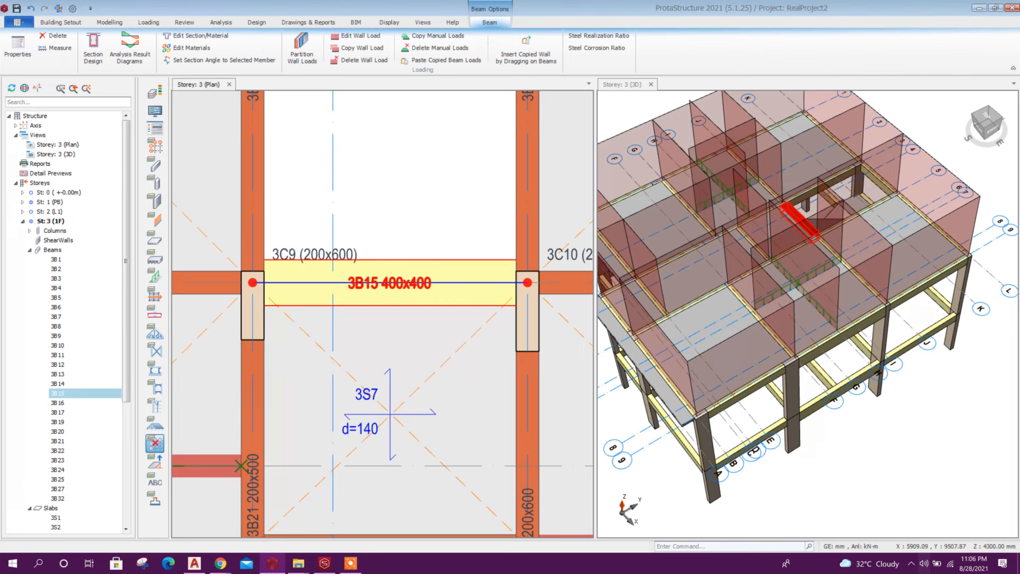
pyautogui.moveTo(414, 340); pyautogui.dragTo(439, 349, button='middle')
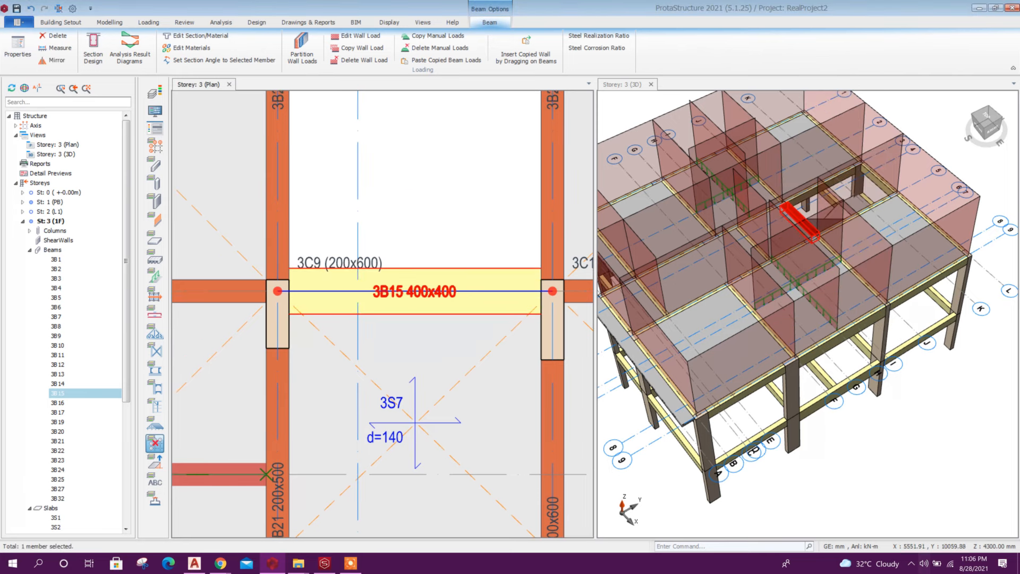
# Step: Compare the resized beam's position with beam HB1 in the AutoCAD drawing, and return to ProtaStructure
pyautogui.click(194, 564)
pyautogui.scroll(3, 445, 282)
pyautogui.scroll(-3, 445, 281)
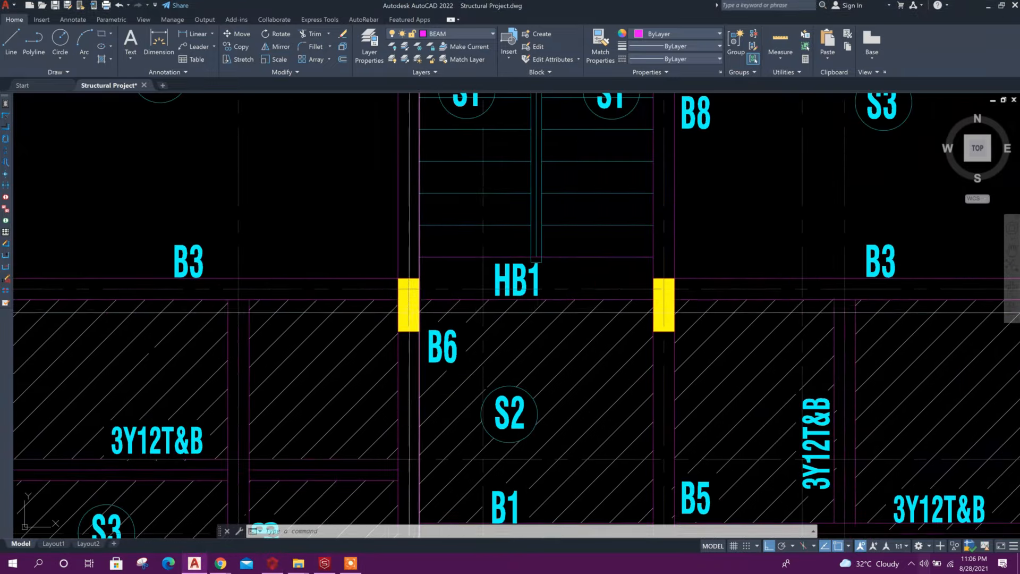
pyautogui.moveTo(483, 312); pyautogui.dragTo(635, 319, button='middle')
pyautogui.click(273, 563)
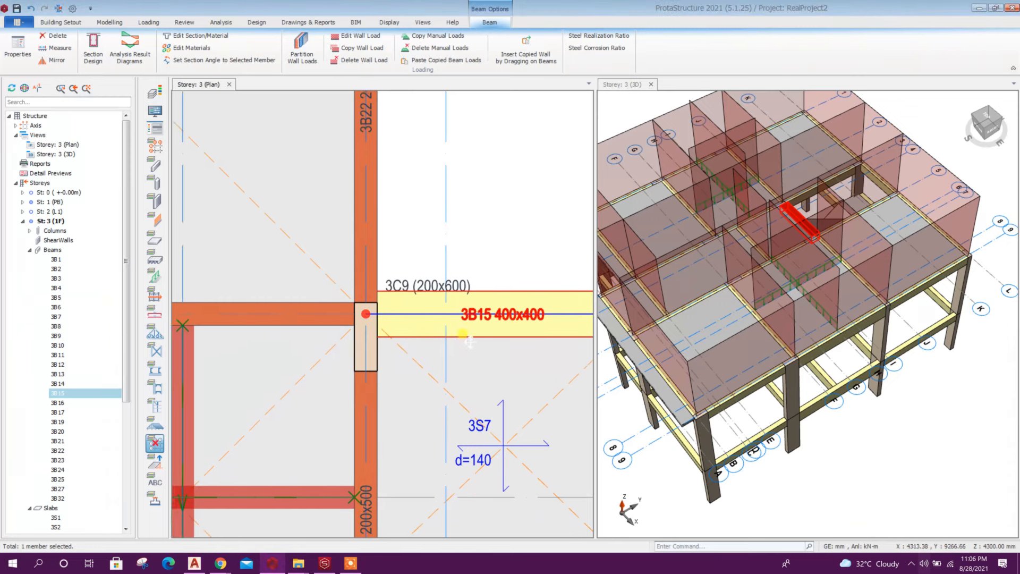
# Step: Deselect beam 3B15 and examine the storey 3 layout and wall loads in the plan and 3D views
pyautogui.scroll(-1, 470, 343)
pyautogui.scroll(-2, 452, 297)
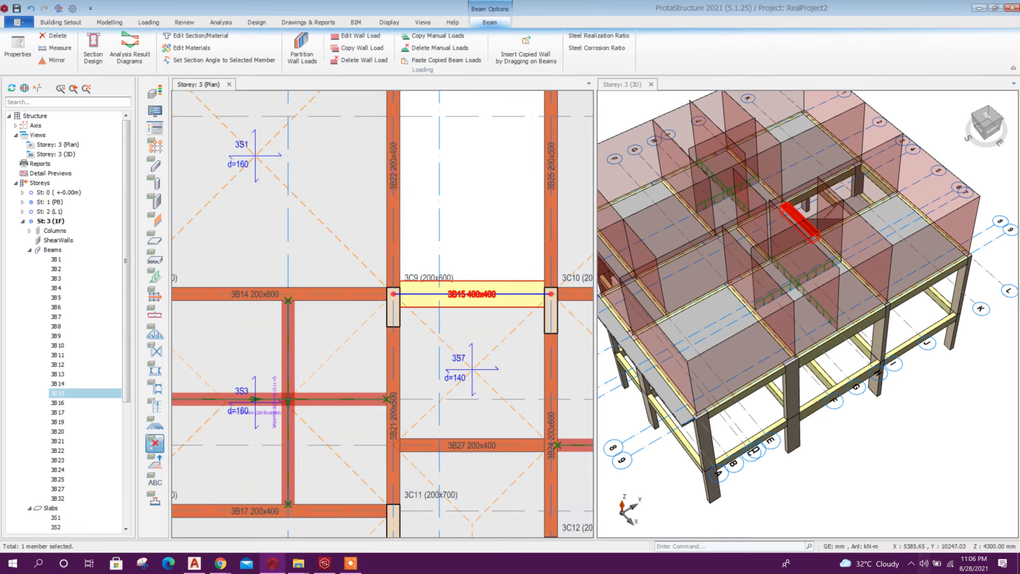
pyautogui.keyDown('ctrl'); pyautogui.scroll(4, 471, 232); pyautogui.keyUp('ctrl')
pyautogui.press('Escape')
pyautogui.scroll(-2, 471, 232)
pyautogui.moveTo(471, 232); pyautogui.dragTo(367, 233, button='middle')
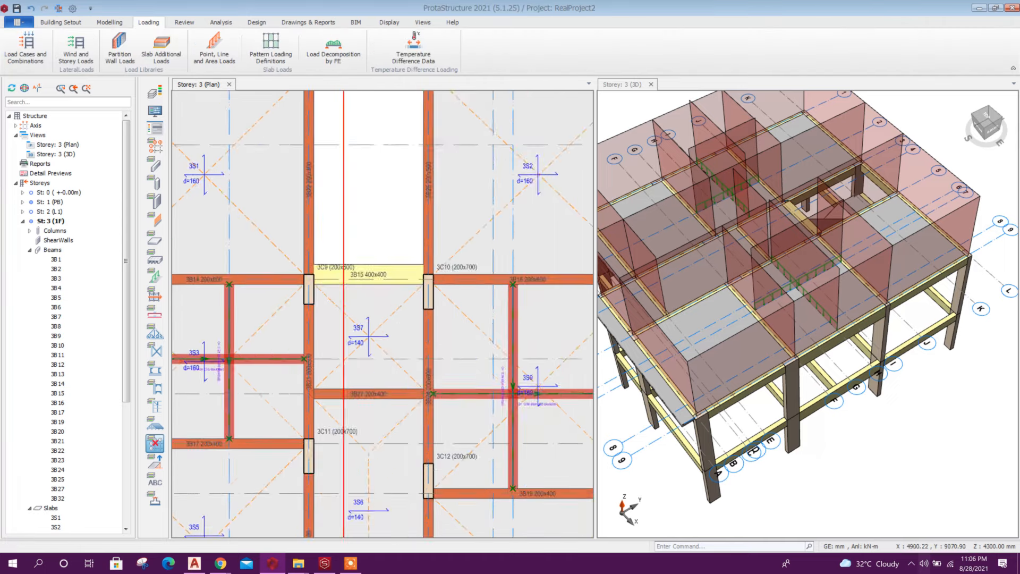
pyautogui.scroll(-3, 345, 285)
pyautogui.scroll(-1, 805, 198)
pyautogui.moveTo(872, 312); pyautogui.dragTo(789, 355, button='middle')
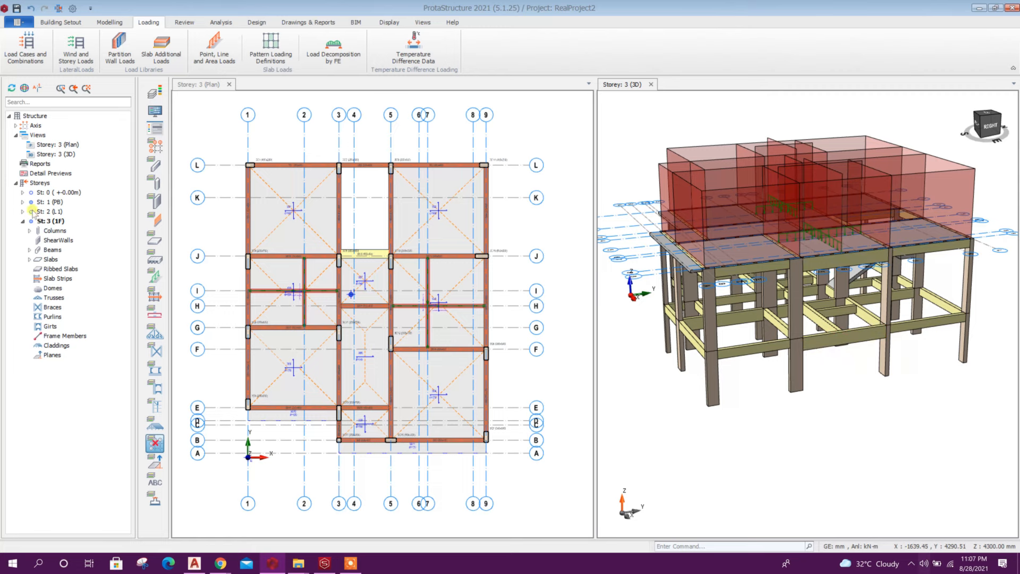
# Step: Make storey 1 (PB) the active storey and bring its beam layout into view in plan
pyautogui.doubleClick(56, 202)
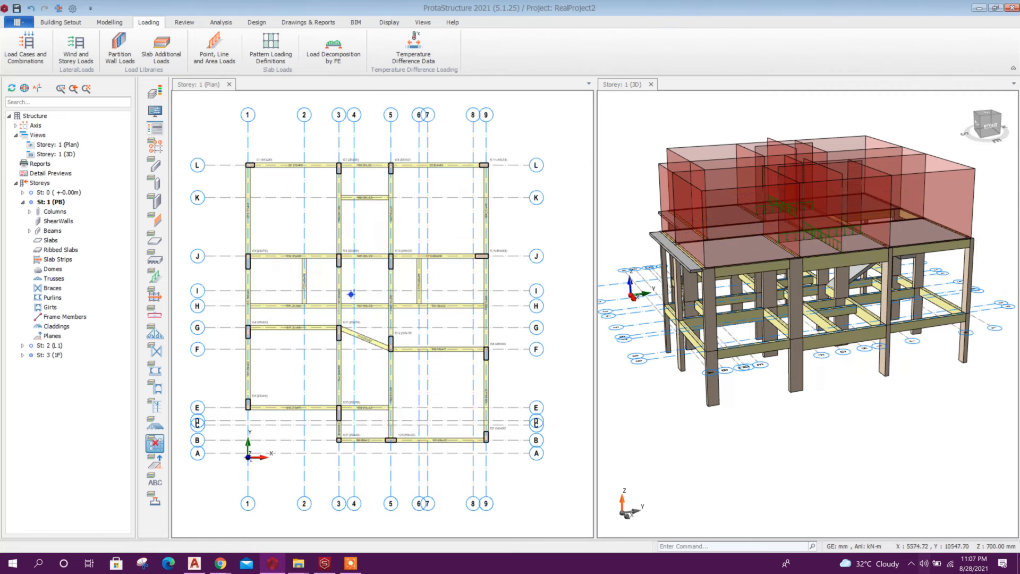
pyautogui.scroll(2, 362, 222)
pyautogui.moveTo(362, 222); pyautogui.dragTo(390, 239, button='middle')
pyautogui.moveTo(372, 333); pyautogui.dragTo(368, 330, button='middle')
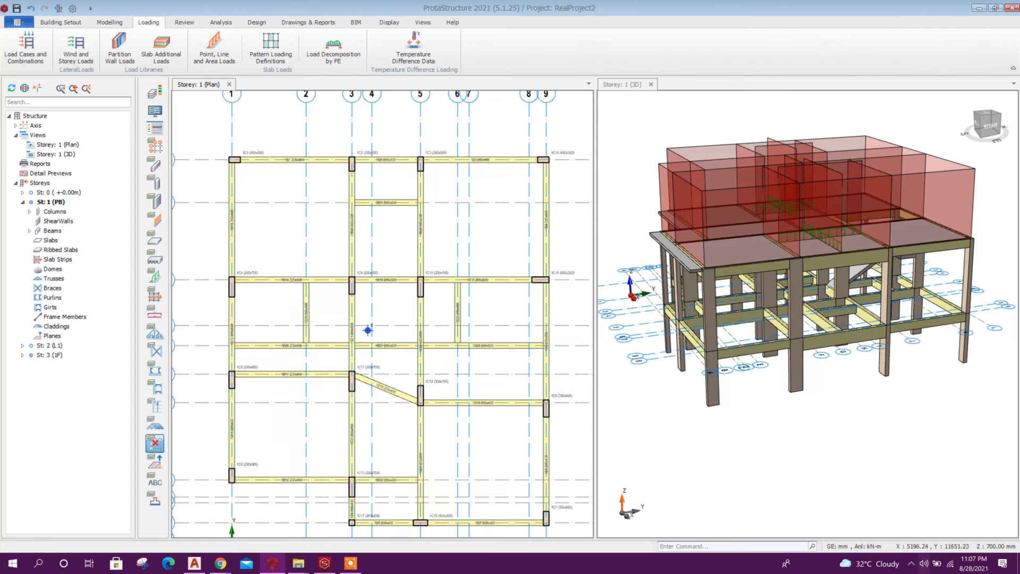
# Step: Assign a 200 BlockWall wall load with a 3.2 m wall height to beam 1B1 on axis L
pyautogui.click(267, 160)
pyautogui.rightClick(268, 159)
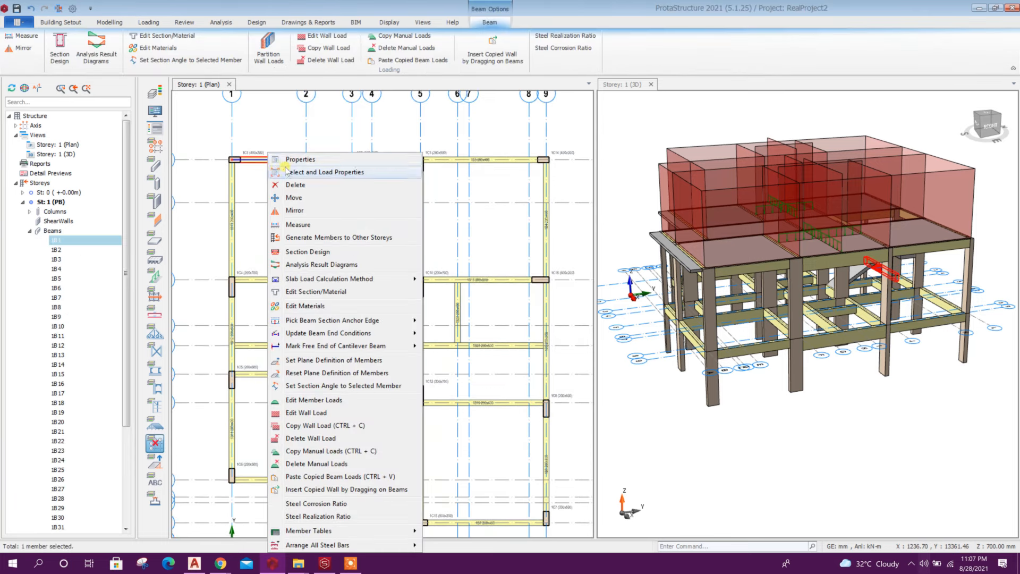
pyautogui.click(323, 413)
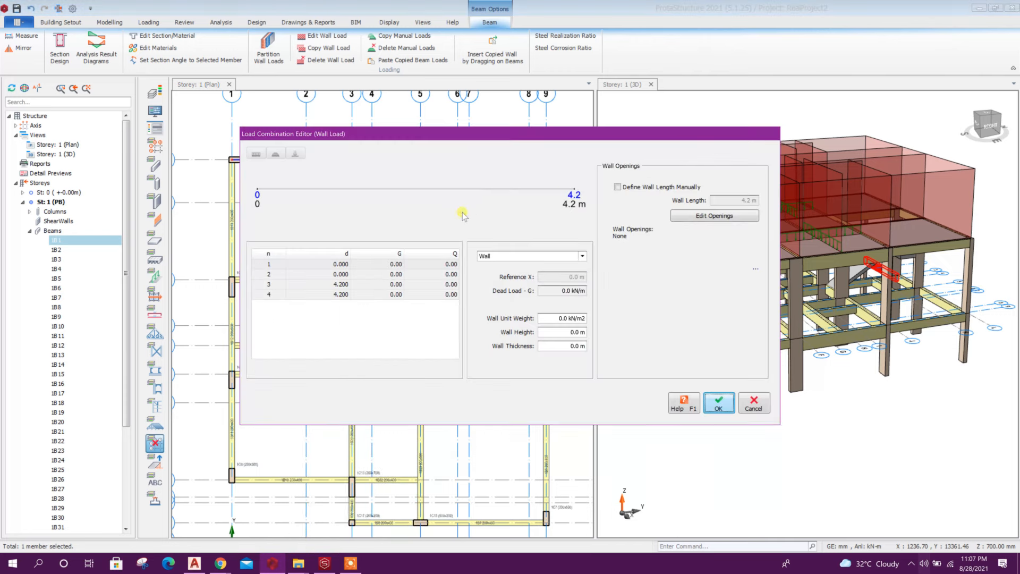
pyautogui.click(583, 255)
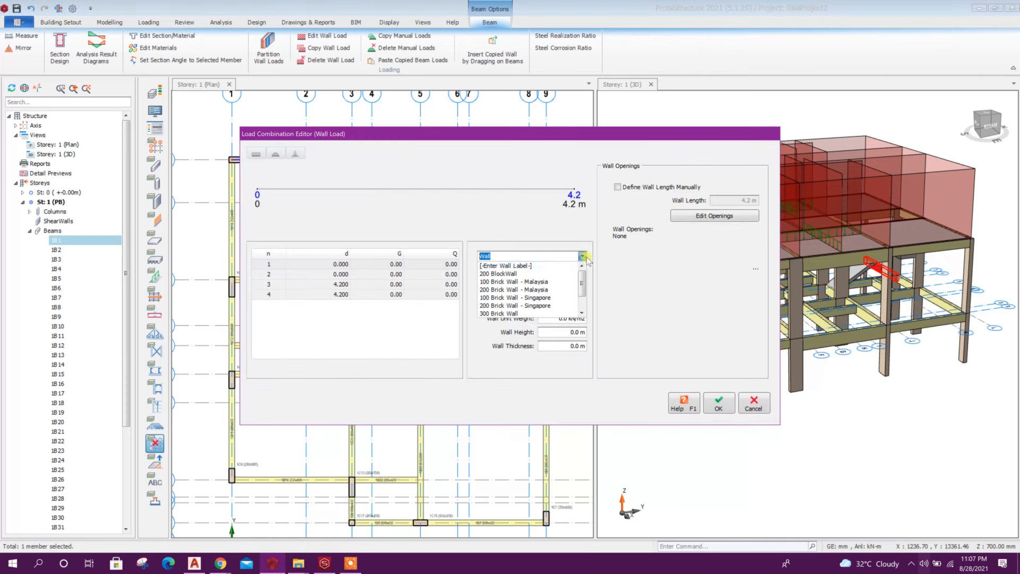
pyautogui.click(537, 282)
pyautogui.click(550, 332)
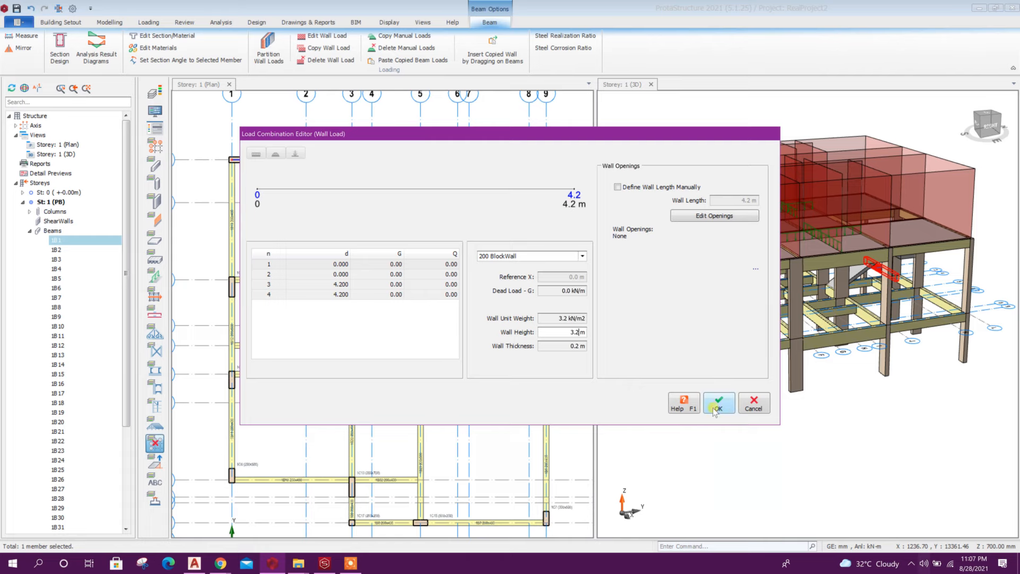
pyautogui.click(555, 317)
pyautogui.click(717, 402)
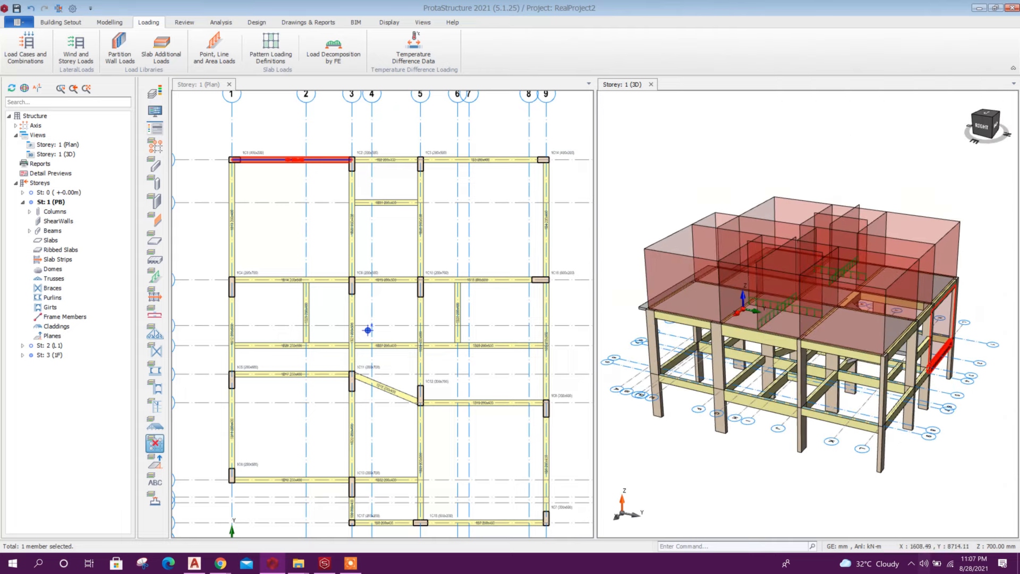
# Step: Copy the wall load of beam 1B1
pyautogui.scroll(3, 472, 531)
pyautogui.rightClick(306, 151)
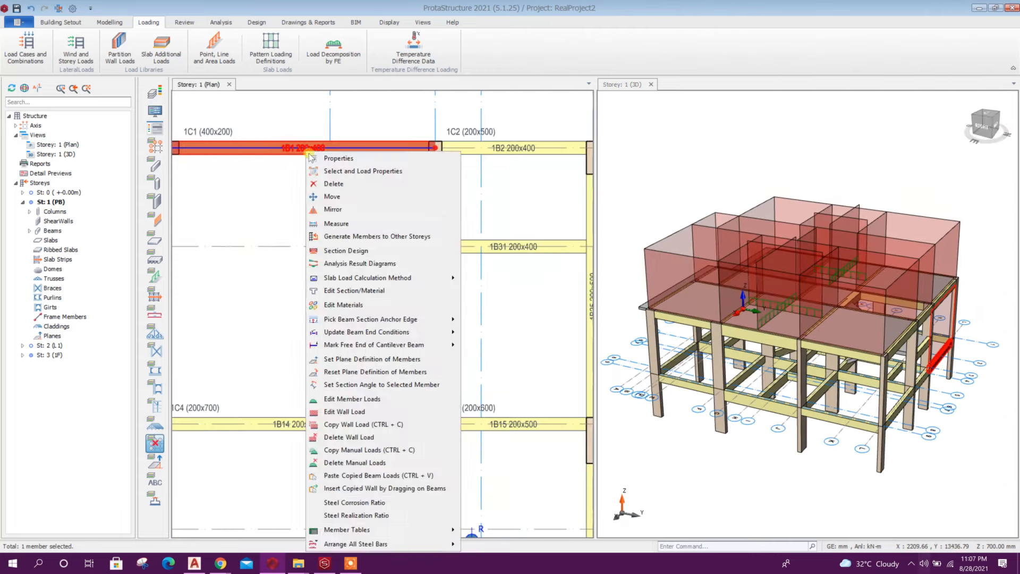
pyautogui.click(351, 424)
# Step: Select all storey 1 beams with a window selection and exclude beams 1B18 and 1B15
pyautogui.scroll(-5, 344, 328)
pyautogui.moveTo(245, 212); pyautogui.dragTo(456, 452)
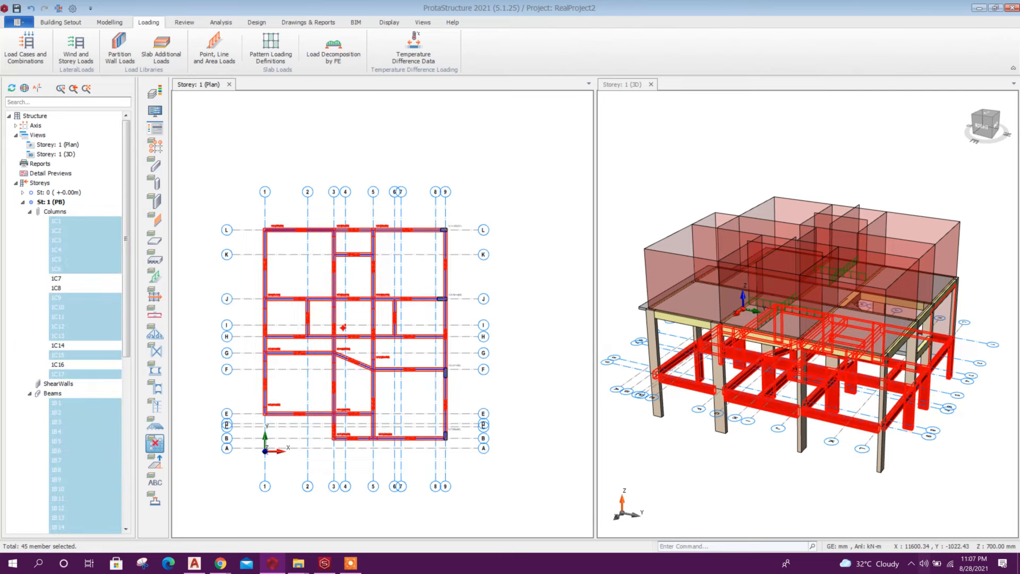
pyautogui.scroll(5, 343, 328)
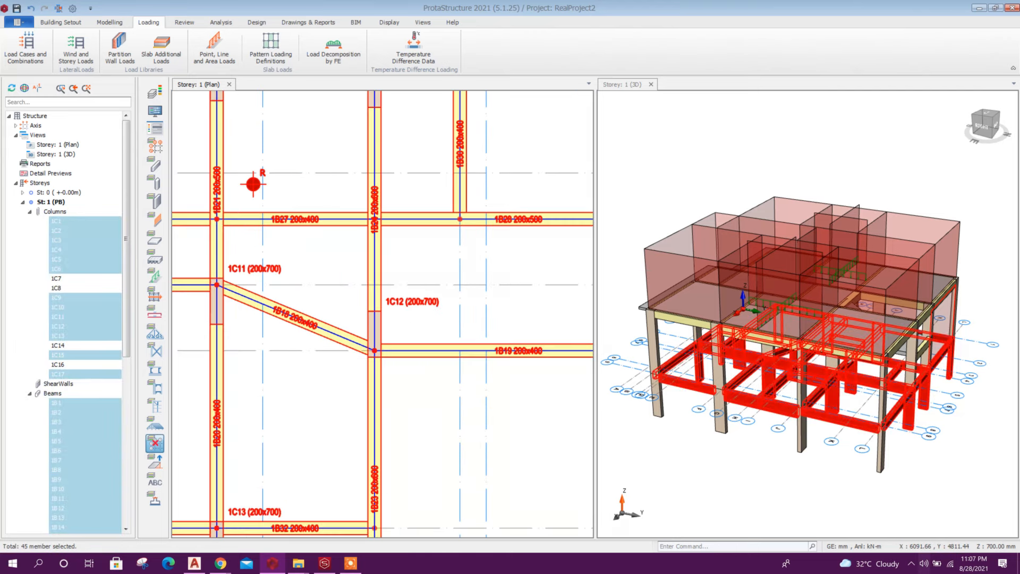
pyautogui.scroll(2, 321, 318)
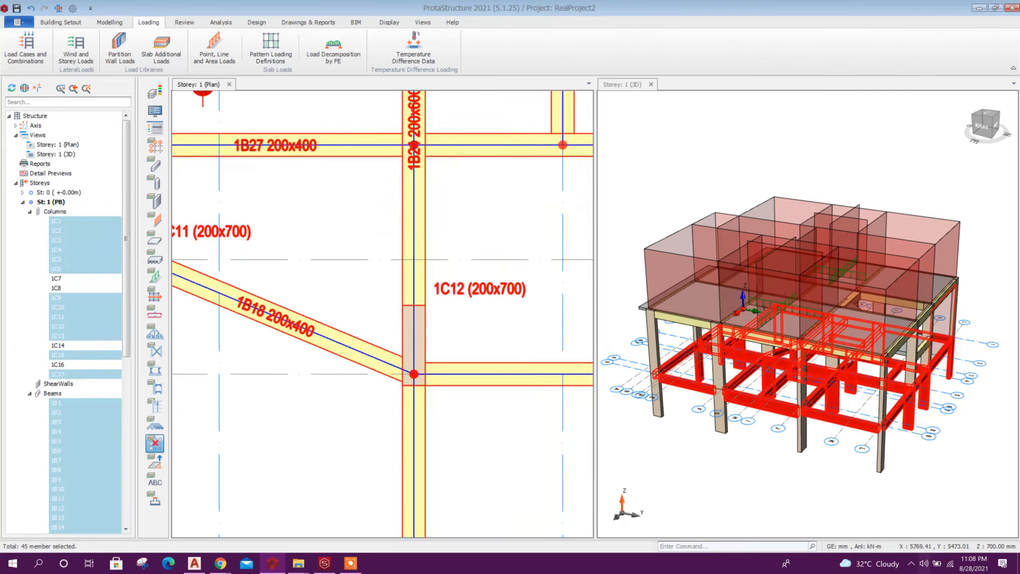
pyautogui.moveTo(321, 320)
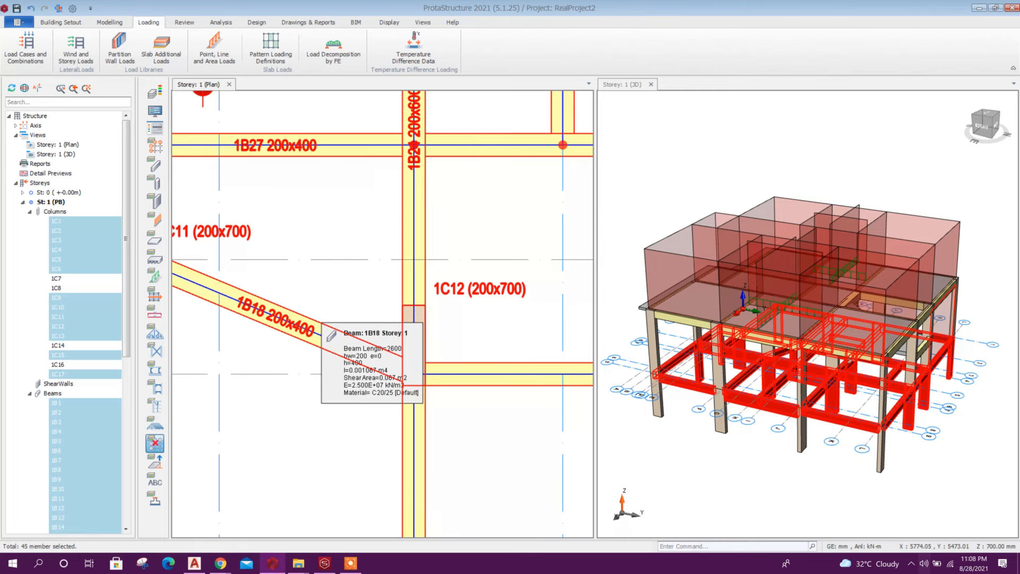
pyautogui.click(322, 320)
pyautogui.scroll(-2, 351, 303)
pyautogui.scroll(-2, 346, 276)
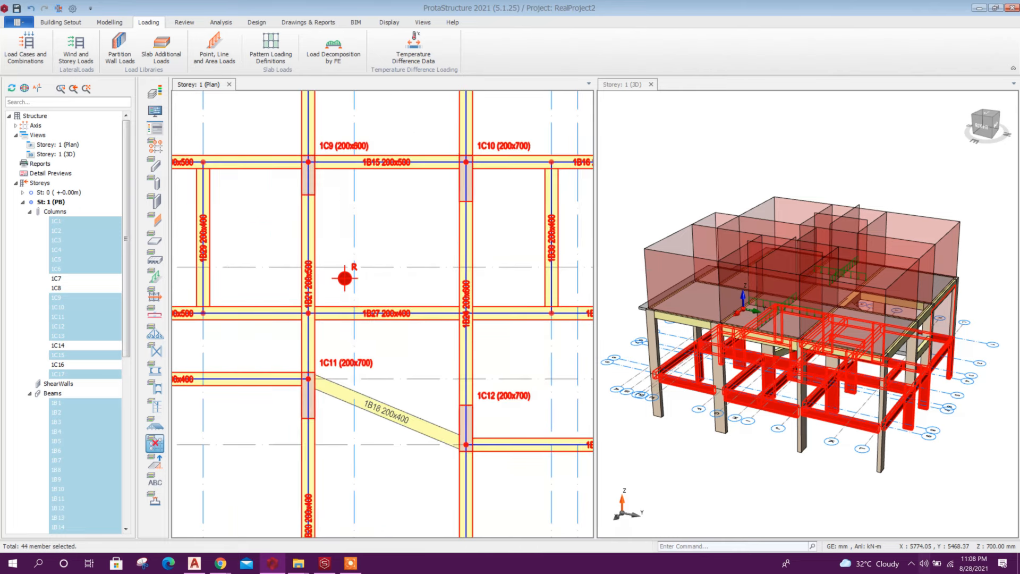
pyautogui.scroll(2, 377, 306)
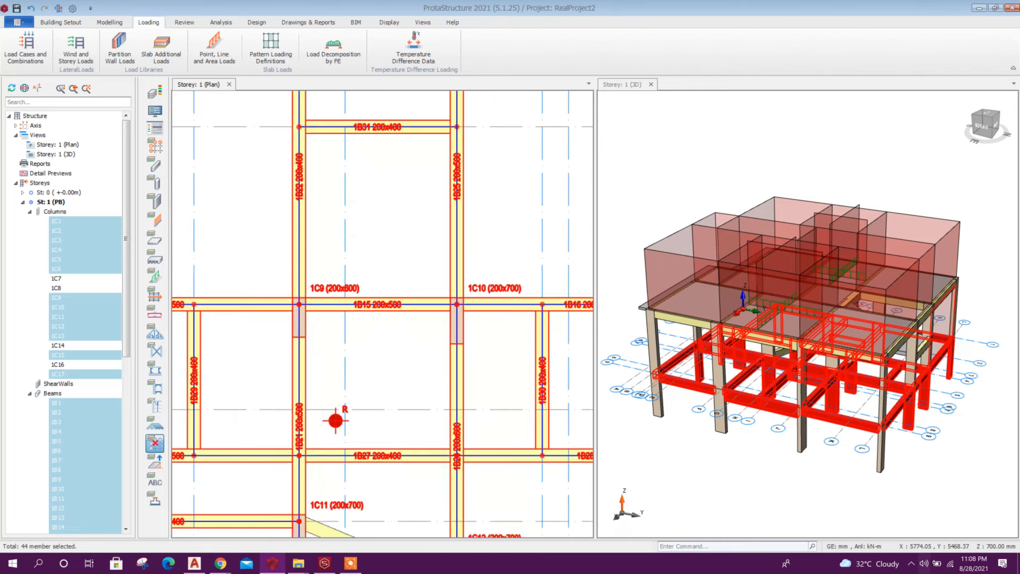
pyautogui.scroll(2, 361, 342)
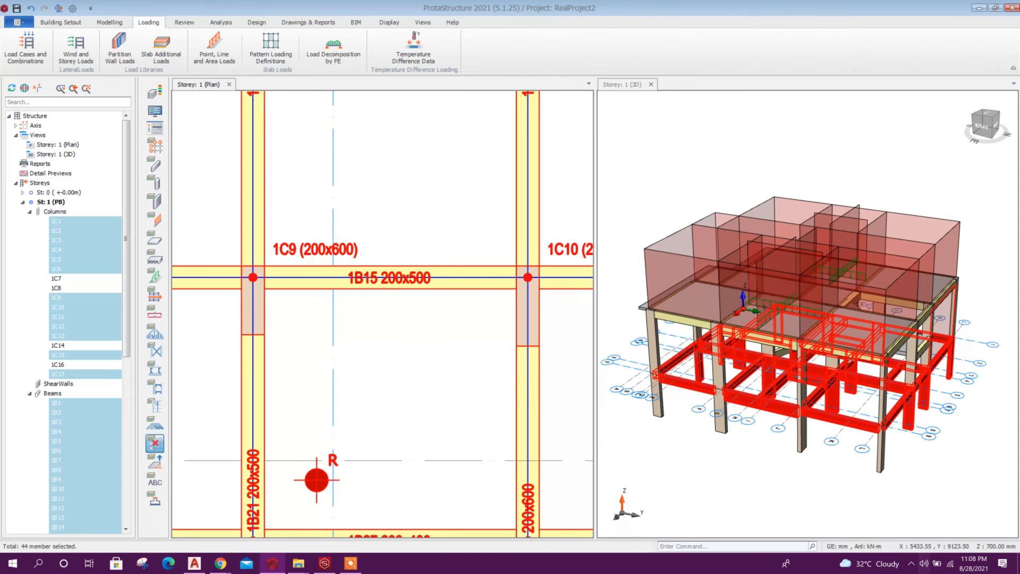
pyautogui.keyDown('ctrl'); pyautogui.click(407, 282); pyautogui.keyUp('ctrl')
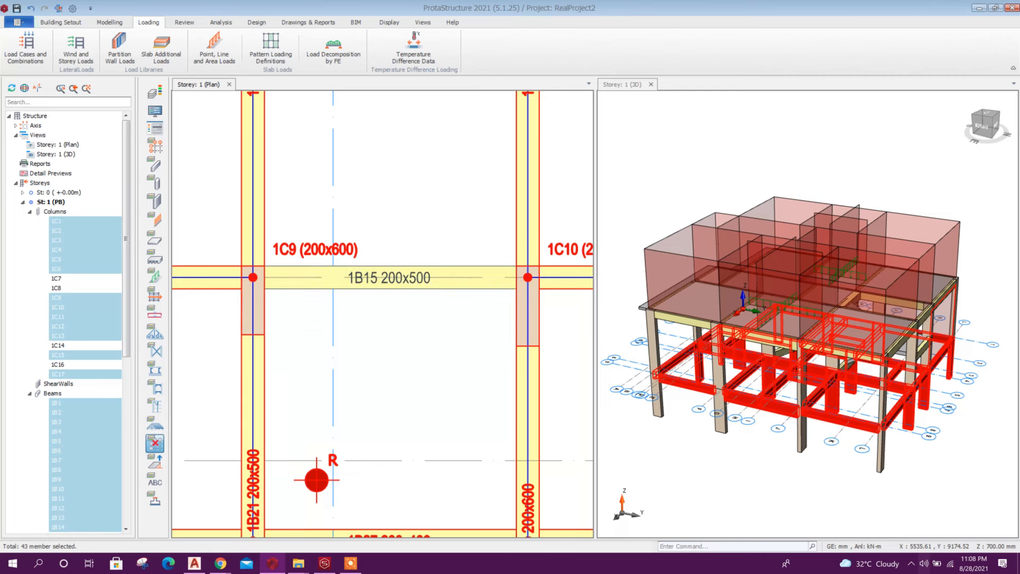
# Step: Remove beams 1B8 and 1B9 near axes 3 and B from the current selection
pyautogui.scroll(-6, 381, 220)
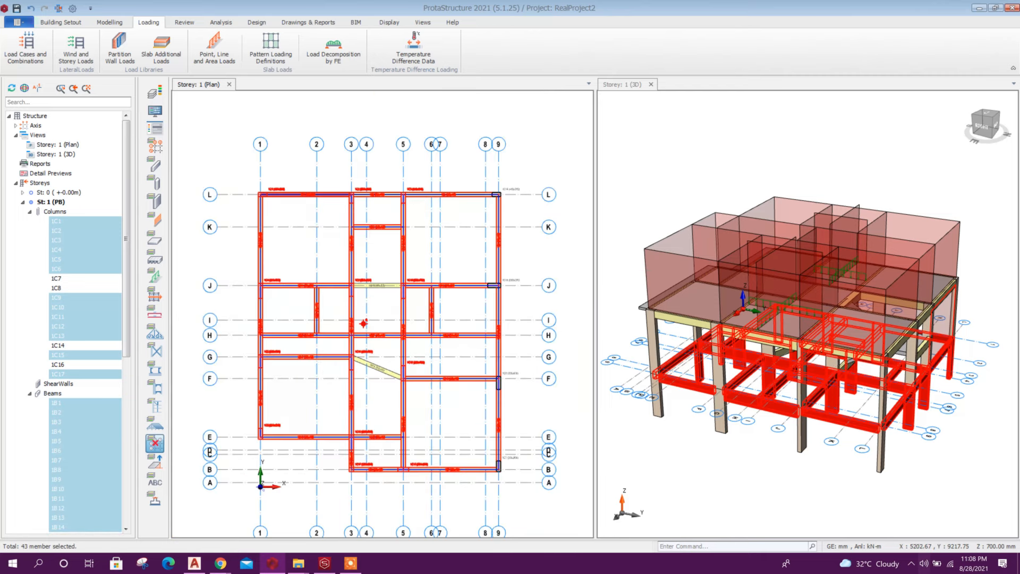
pyautogui.scroll(6, 369, 269)
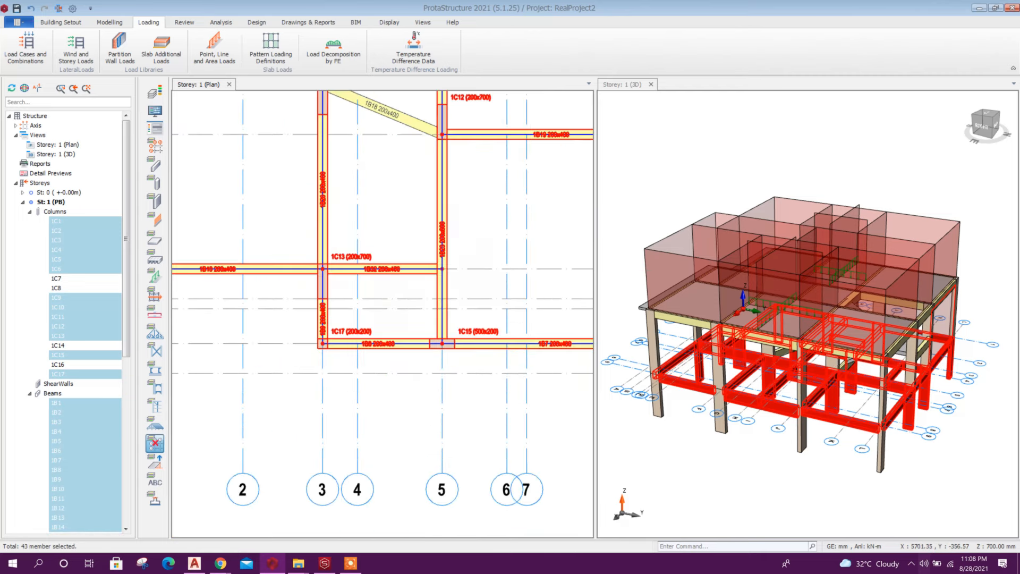
pyautogui.scroll(5, 388, 363)
pyautogui.scroll(-2, 386, 336)
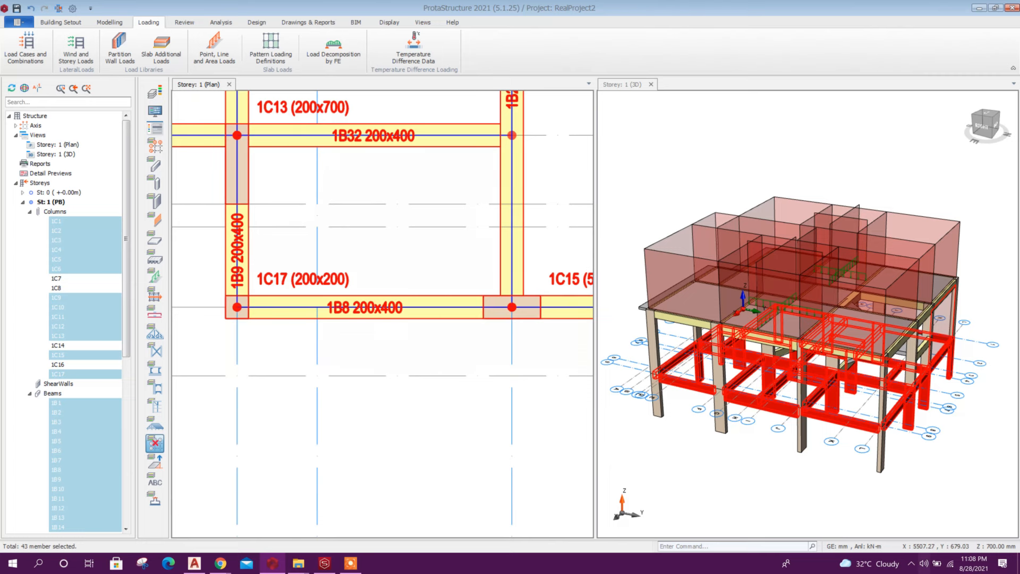
pyautogui.click(388, 308)
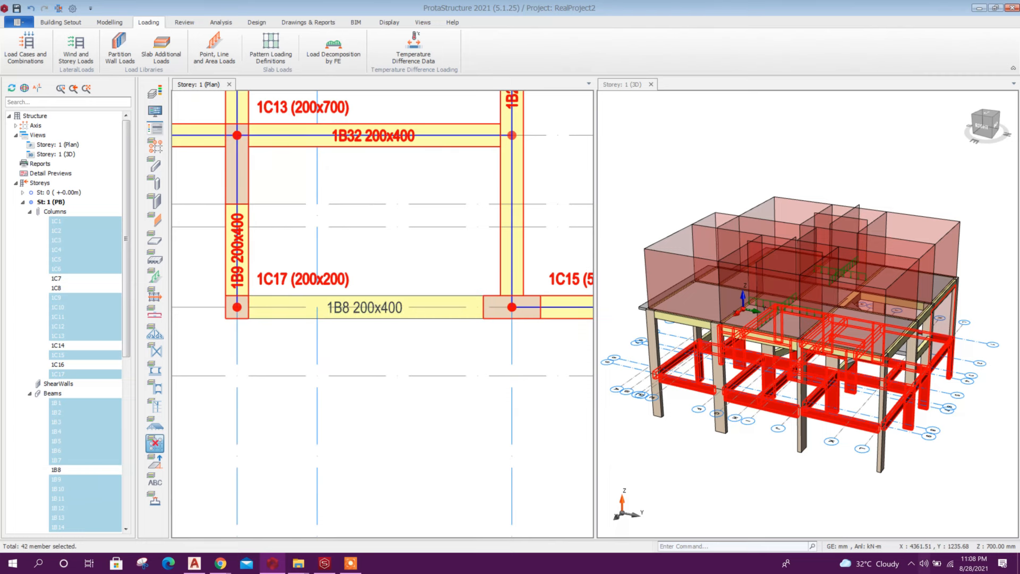
pyautogui.click(237, 250)
pyautogui.scroll(-3, 382, 355)
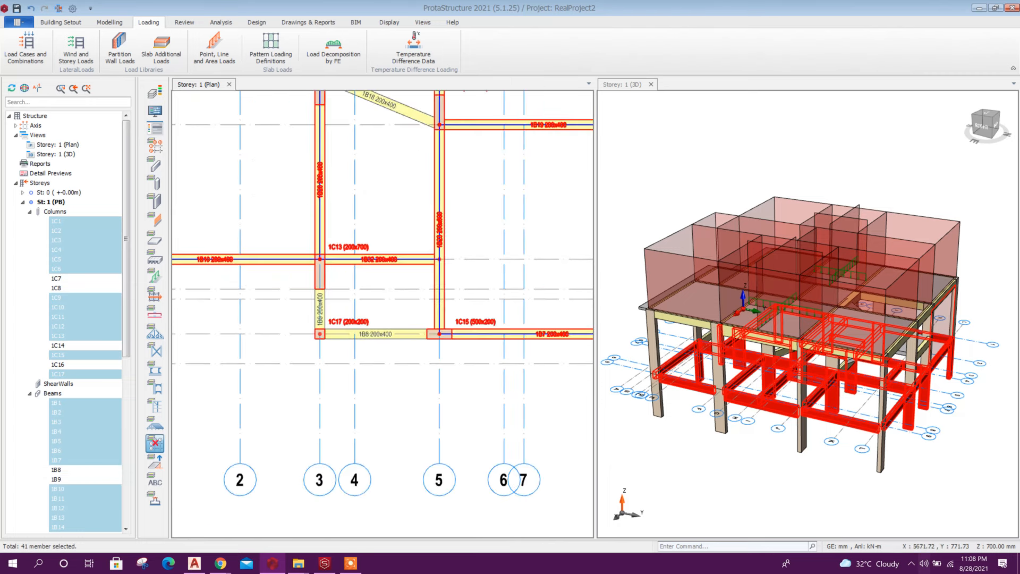
pyautogui.scroll(-2, 366, 366)
pyautogui.scroll(-1, 370, 368)
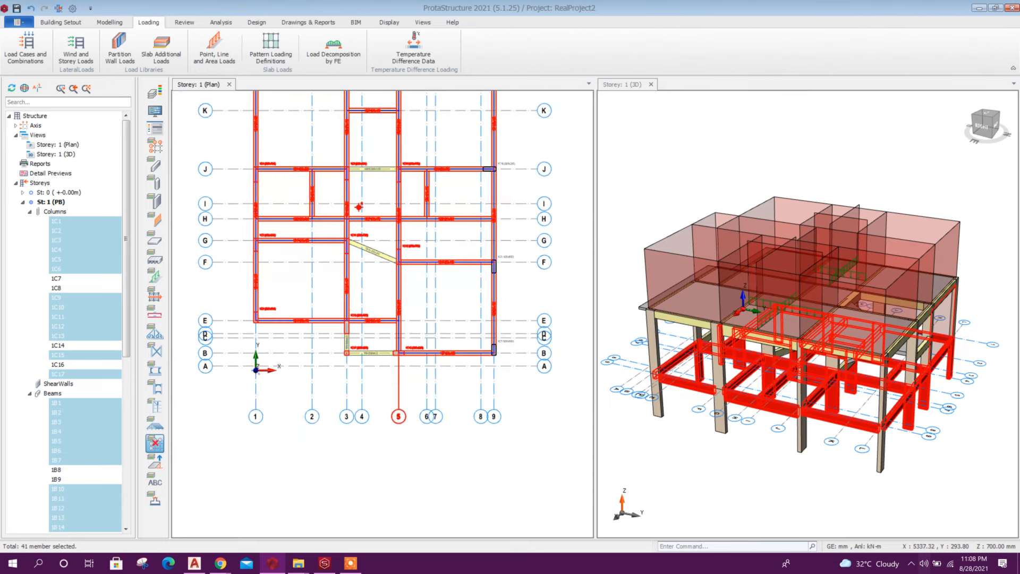
# Step: Paste the copied 200 BlockWall load onto all selected storey 1 beams
pyautogui.moveTo(429, 290); pyautogui.dragTo(423, 358, button='middle')
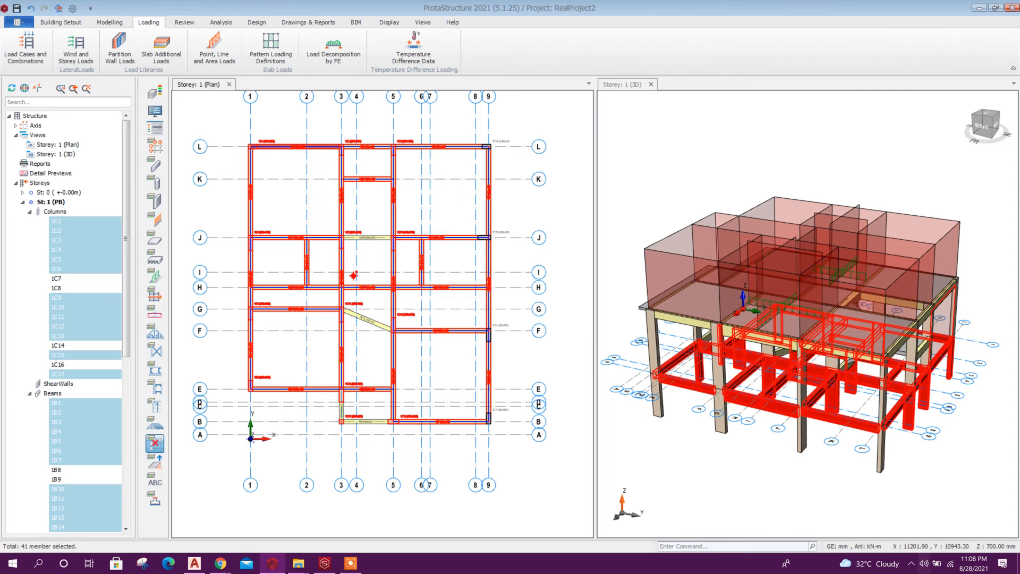
pyautogui.rightClick(493, 203)
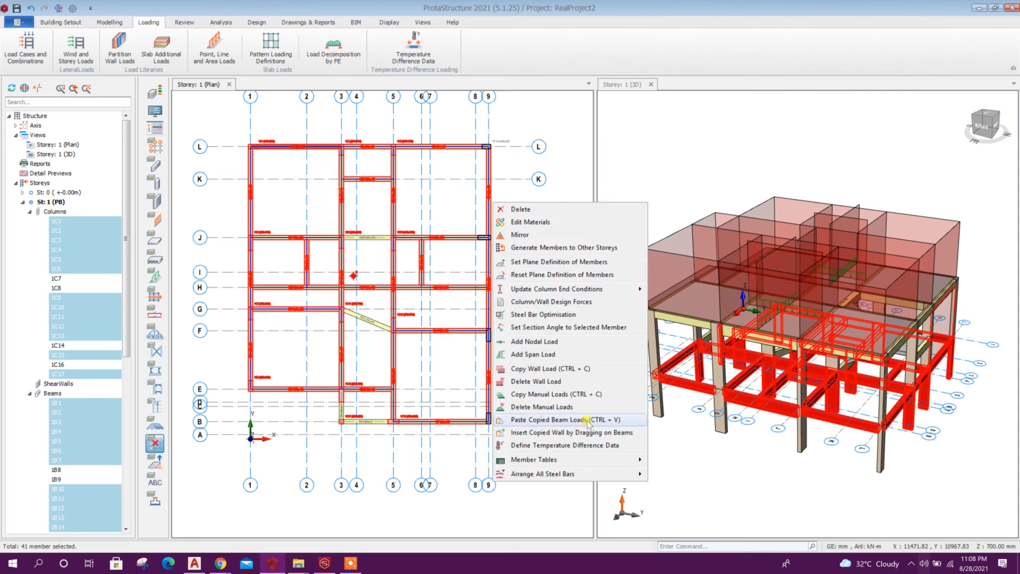
pyautogui.click(617, 419)
pyautogui.click(549, 365)
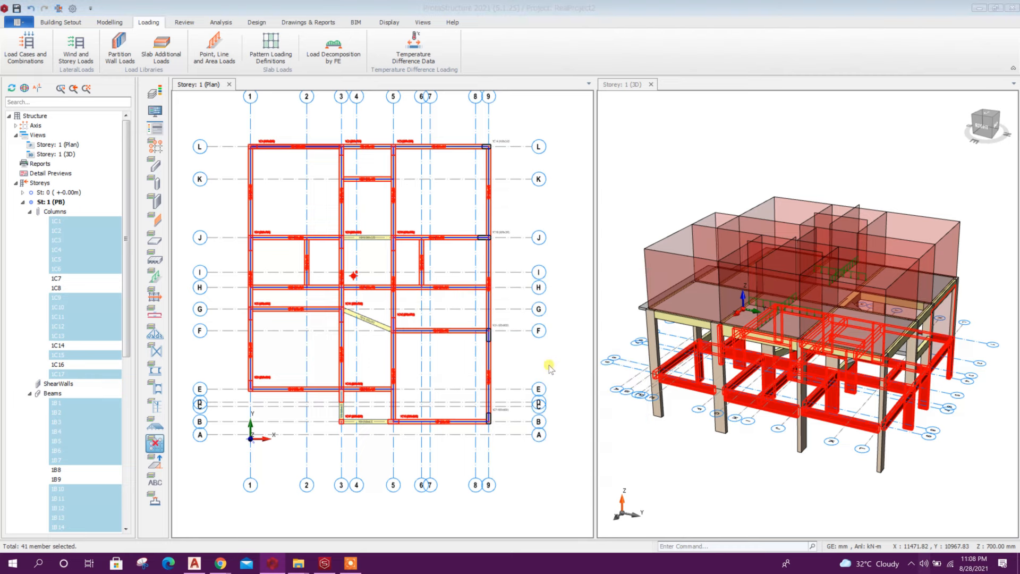
# Step: Examine the pasted wall loads and the beams around the staircase from the back in the 3D view
pyautogui.moveTo(875, 467); pyautogui.dragTo(836, 402)
pyautogui.scroll(5, 831, 394)
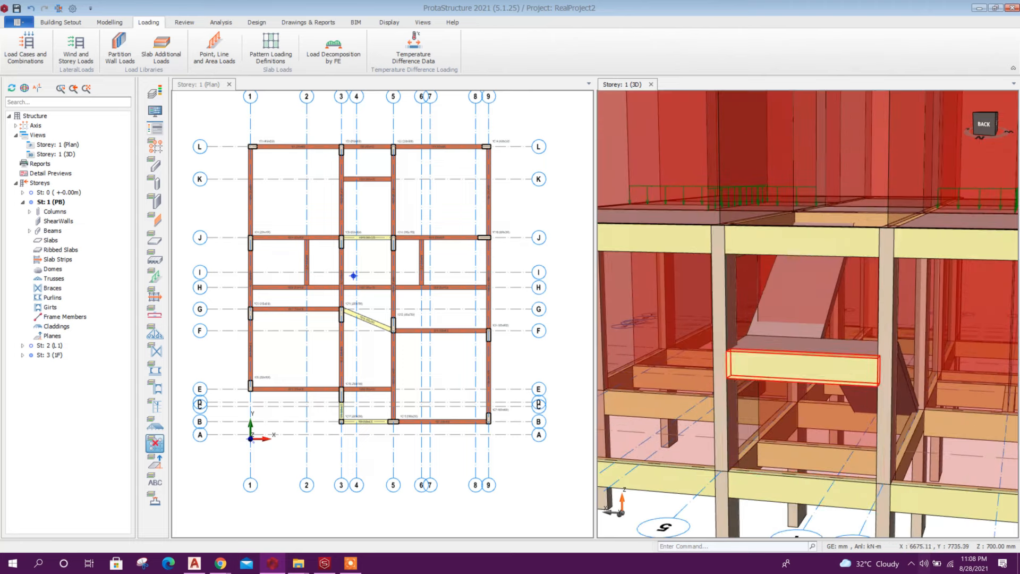
pyautogui.click(760, 367)
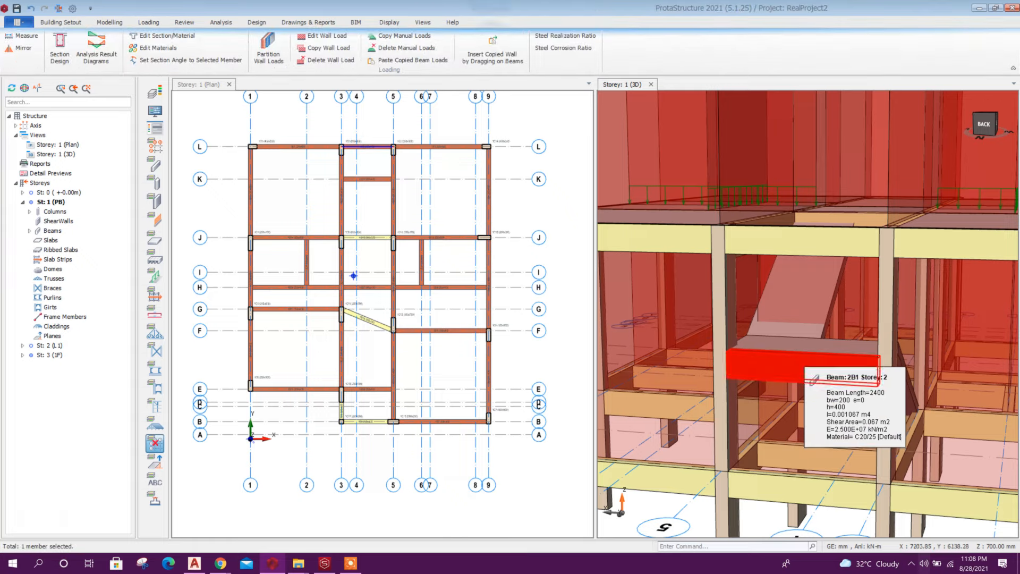
pyautogui.press('Escape')
pyautogui.scroll(-5, 768, 442)
pyautogui.scroll(3, 763, 436)
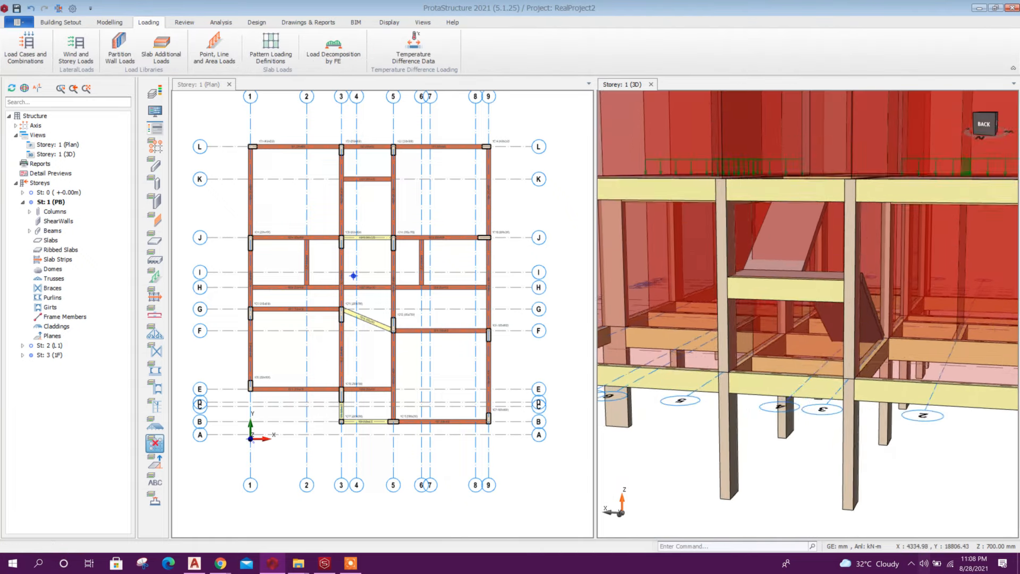
pyautogui.moveTo(771, 449); pyautogui.dragTo(773, 391, button='middle')
pyautogui.scroll(-2, 776, 394)
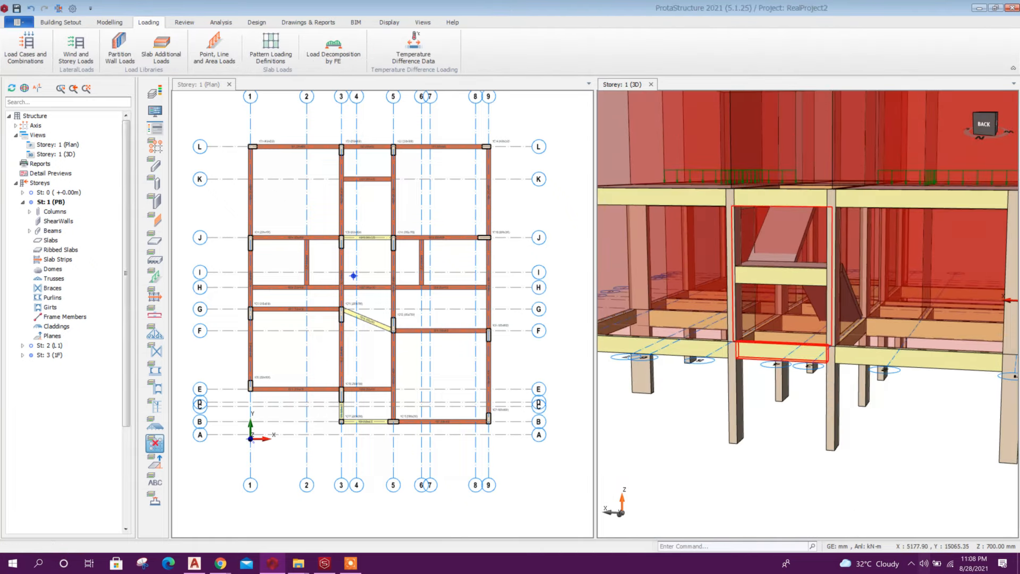
# Step: Set the wall unit weight of the wall load on beam 1B2 below the staircase to 1.4 kN/m2
pyautogui.click(777, 360)
pyautogui.rightClick(779, 360)
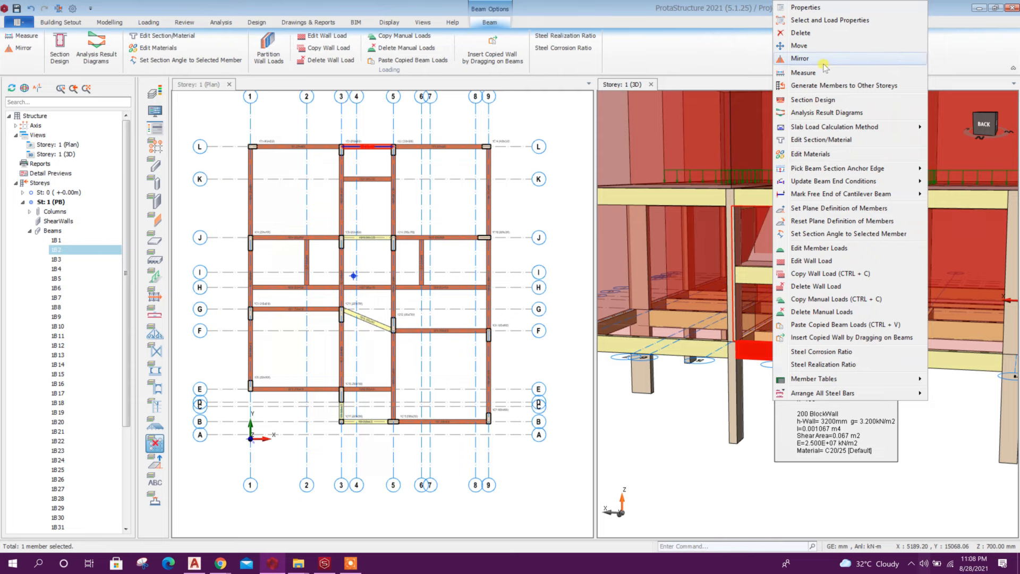
pyautogui.click(809, 261)
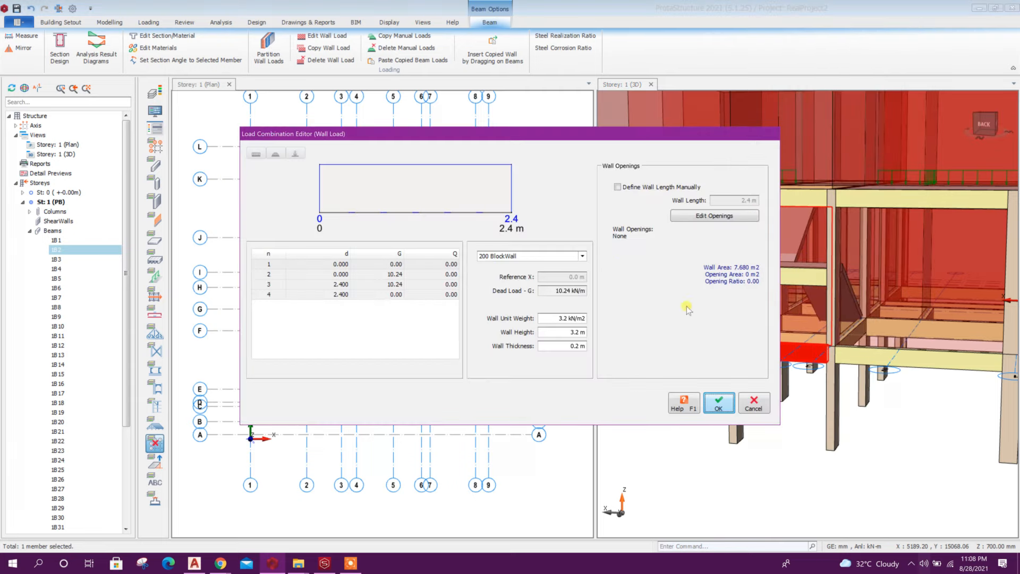
pyautogui.moveTo(583, 139); pyautogui.dragTo(510, 148)
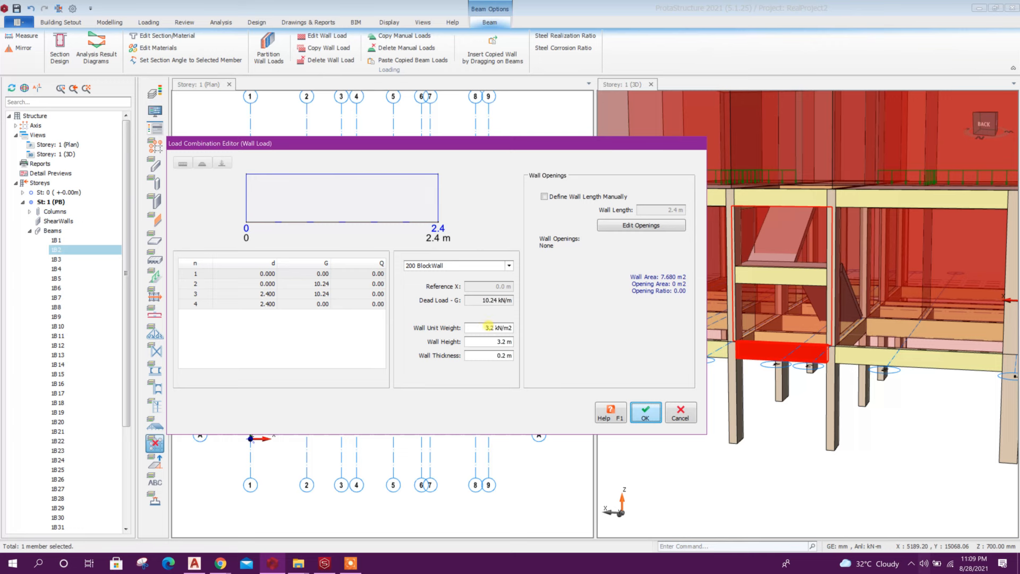
pyautogui.doubleClick(488, 327)
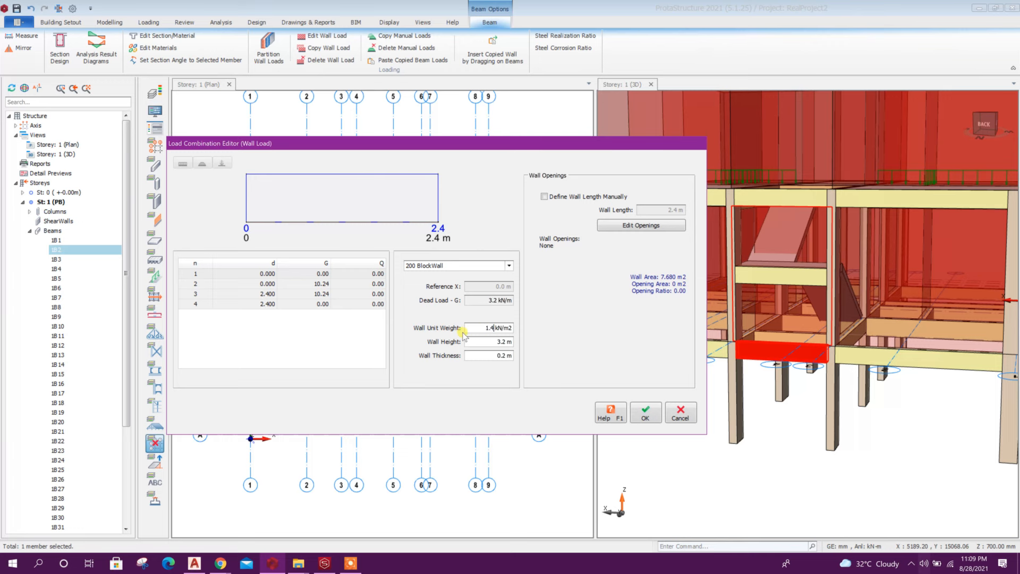
pyautogui.click(640, 416)
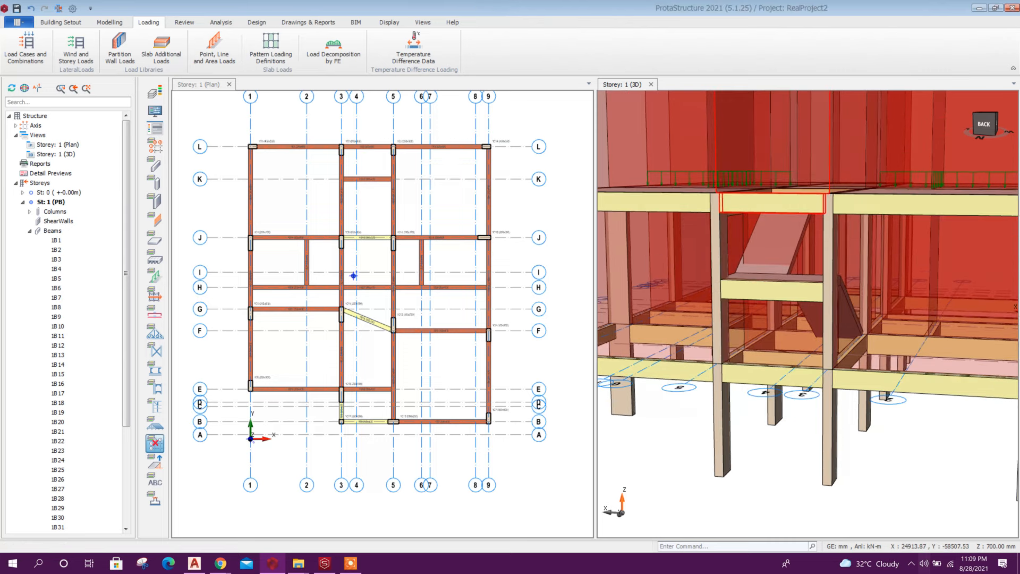
# Step: Set the wall height of the 200 BlockWall load on the axis L beam above the stair landing to 1.4 m
pyautogui.rightClick(779, 204)
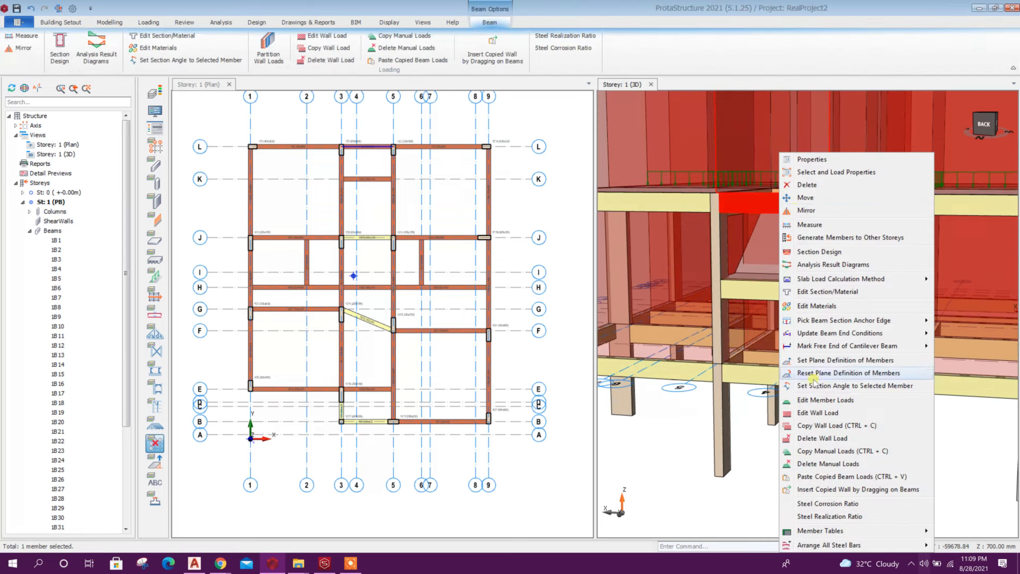
pyautogui.click(828, 413)
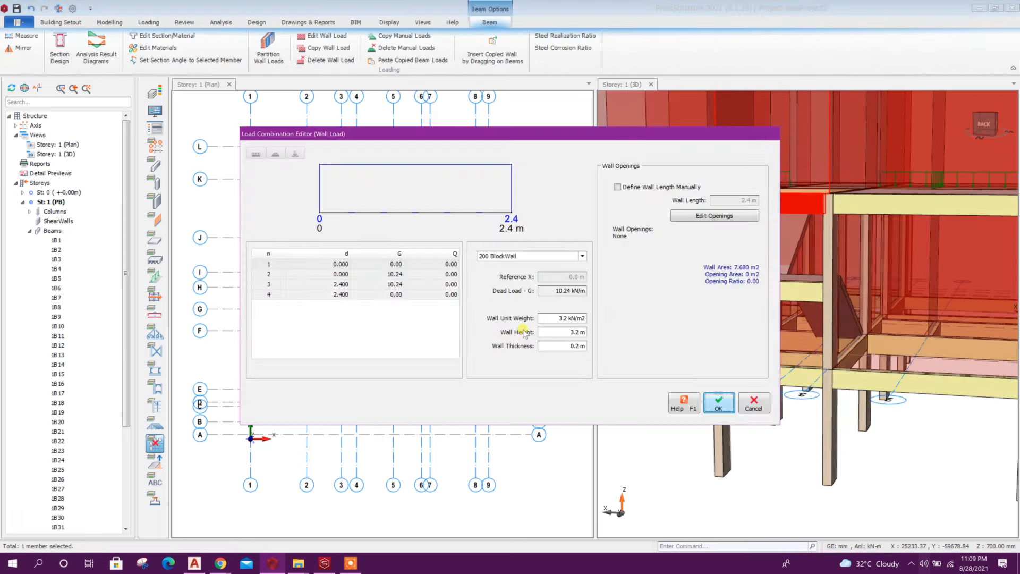
pyautogui.doubleClick(554, 334)
pyautogui.write('10')
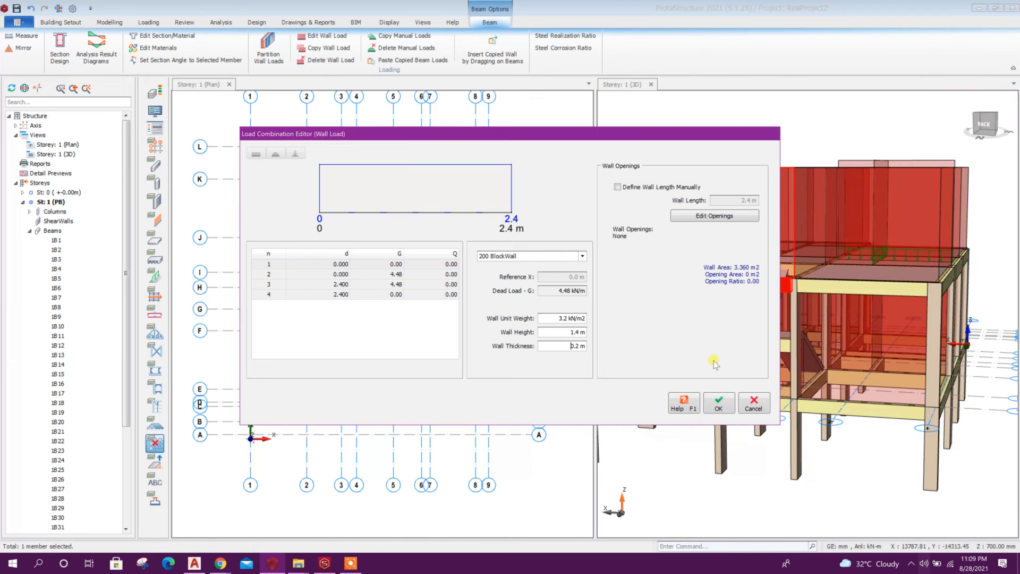
pyautogui.click(719, 403)
pyautogui.press('Escape')
# Step: Change the wall height of the 200 BlockWall load on storey 1 beam 1B31 on axis K
pyautogui.moveTo(872, 420); pyautogui.dragTo(770, 372, button='middle')
pyautogui.scroll(3, 744, 319)
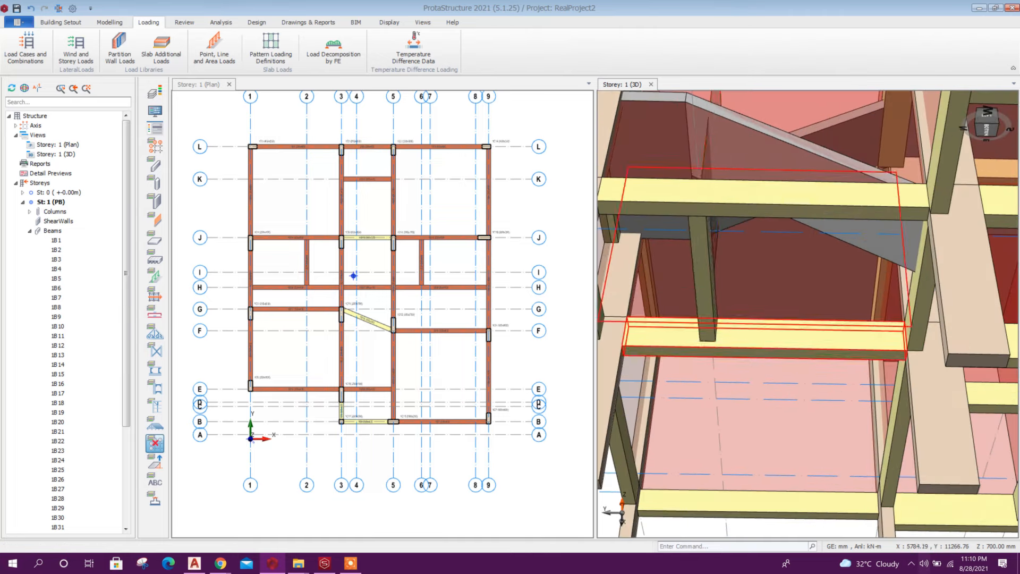
pyautogui.rightClick(711, 285)
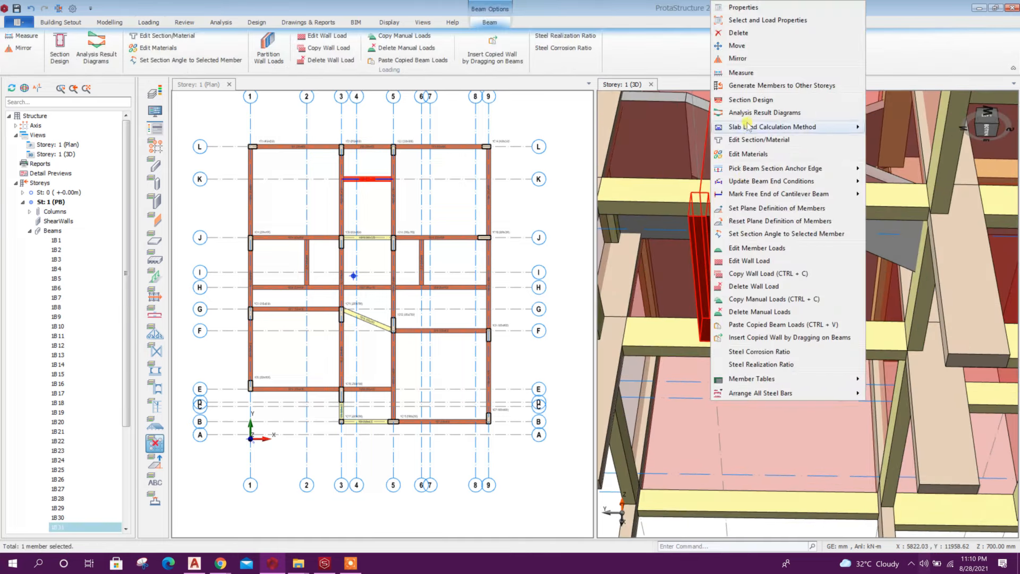
pyautogui.click(754, 262)
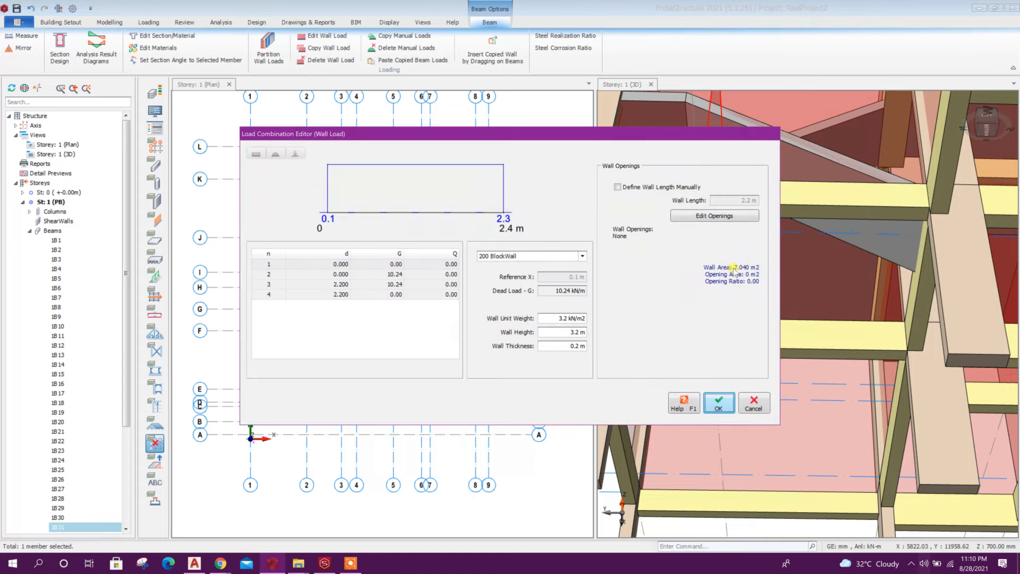
pyautogui.click(570, 331)
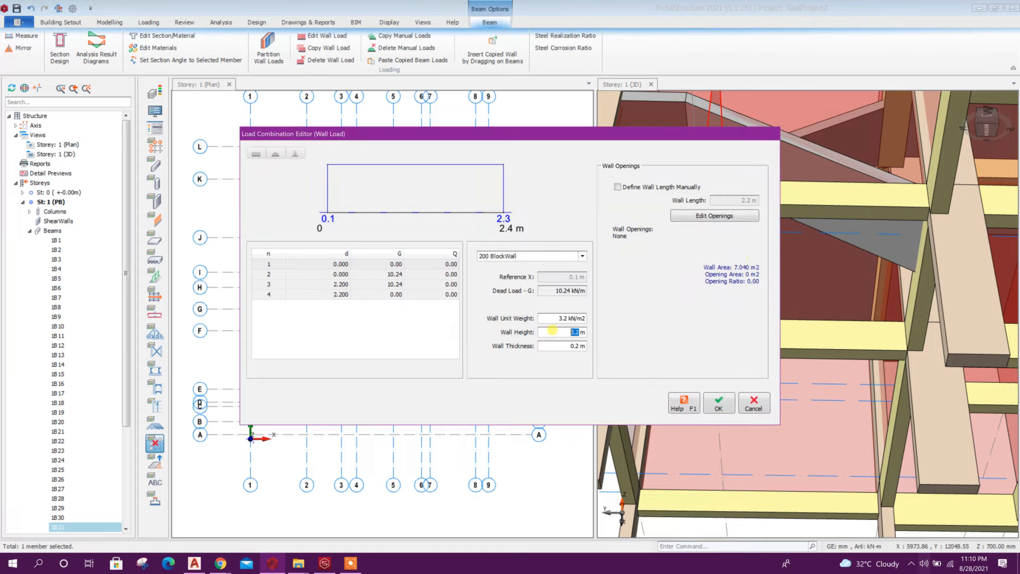
pyautogui.click(550, 344)
pyautogui.click(719, 404)
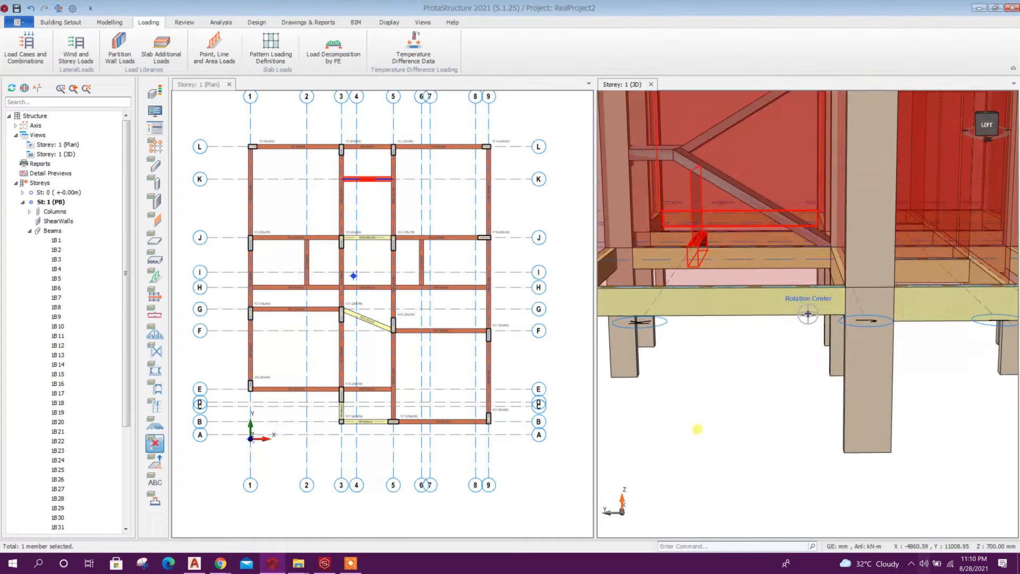
pyautogui.scroll(-4, 697, 360)
pyautogui.moveTo(698, 361); pyautogui.dragTo(803, 381)
pyautogui.scroll(4, 774, 281)
pyautogui.rightClick(750, 307)
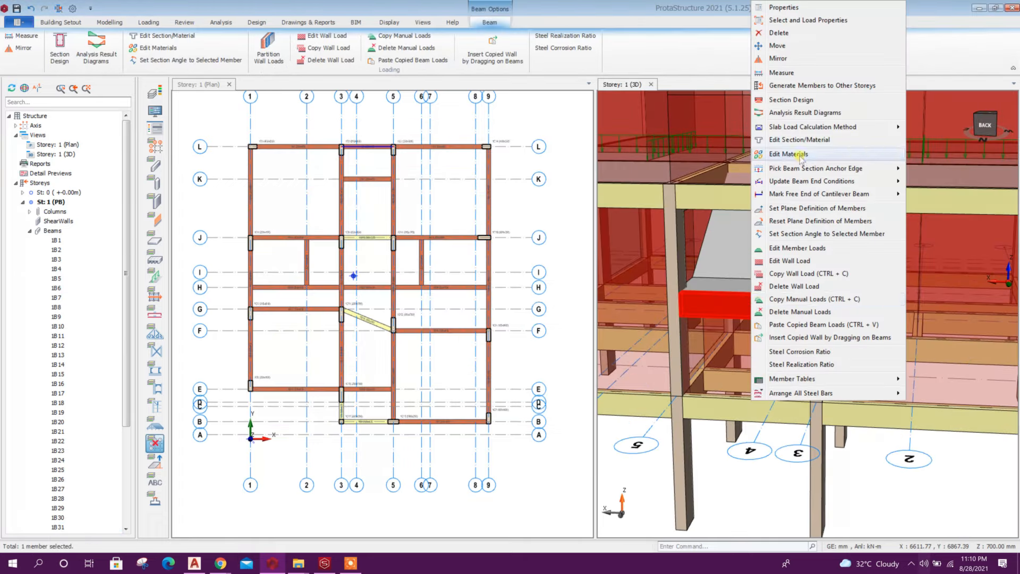
pyautogui.click(799, 248)
pyautogui.moveTo(143, 106); pyautogui.dragTo(183, 110)
pyautogui.click(518, 439)
# Step: Assign a 200 BlockWall load with a wall height of 1.4 m to storey 2 beam 2B1 at the stair landing
pyautogui.rightClick(733, 310)
pyautogui.click(773, 234)
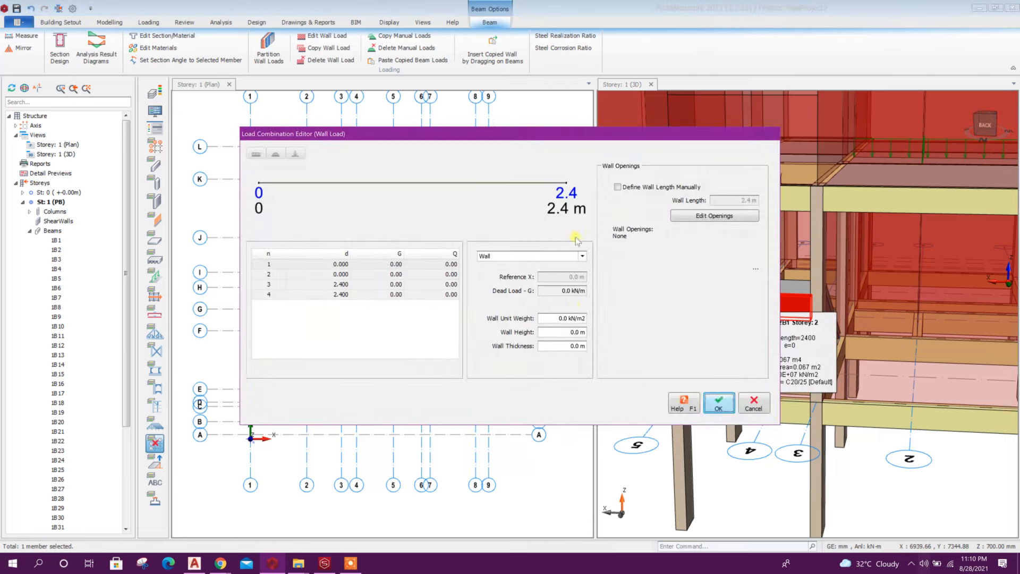
pyautogui.click(573, 331)
pyautogui.click(582, 257)
pyautogui.click(556, 303)
pyautogui.moveTo(580, 333); pyautogui.dragTo(558, 328)
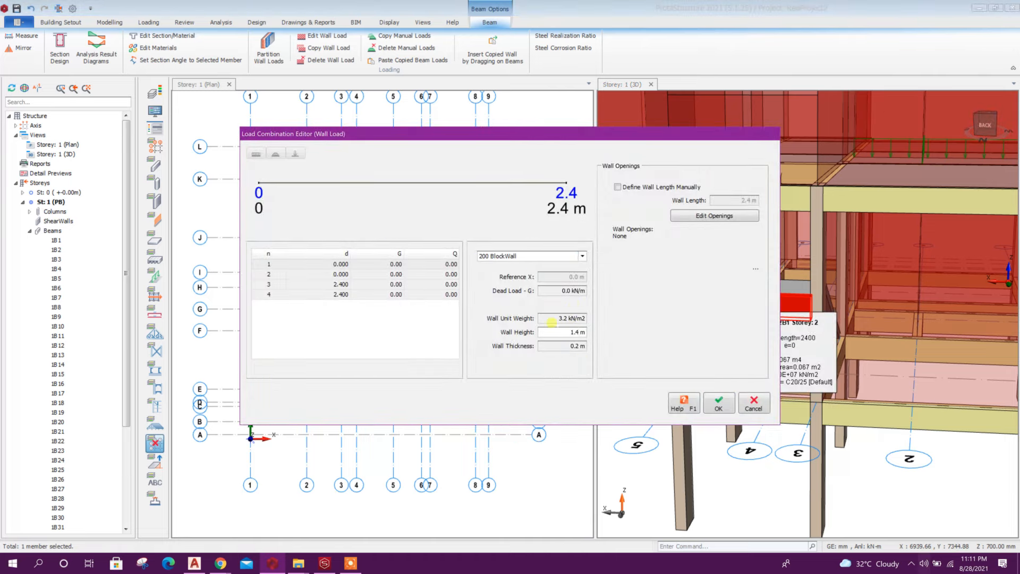
pyautogui.click(719, 404)
# Step: Examine the wall loads on the whole building from several sides in the 3D view
pyautogui.scroll(-5, 726, 411)
pyautogui.moveTo(731, 415); pyautogui.dragTo(839, 476)
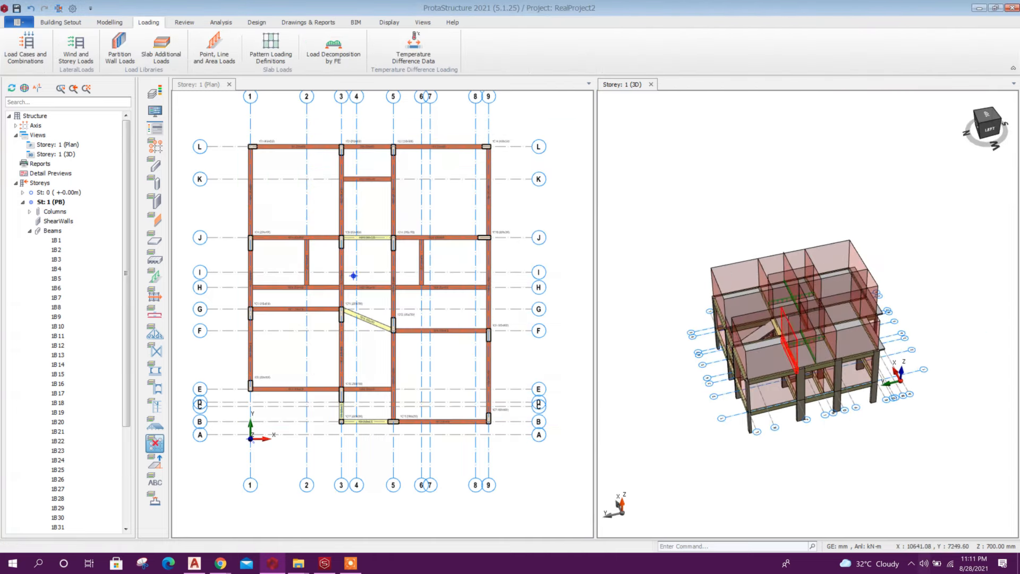
pyautogui.scroll(4, 800, 345)
pyautogui.scroll(-3, 800, 346)
pyautogui.moveTo(849, 414)
pyautogui.mouseDown()
pyautogui.moveTo(868, 384)
pyautogui.moveTo(850, 402)
pyautogui.mouseUp()
pyautogui.scroll(3, 785, 372)
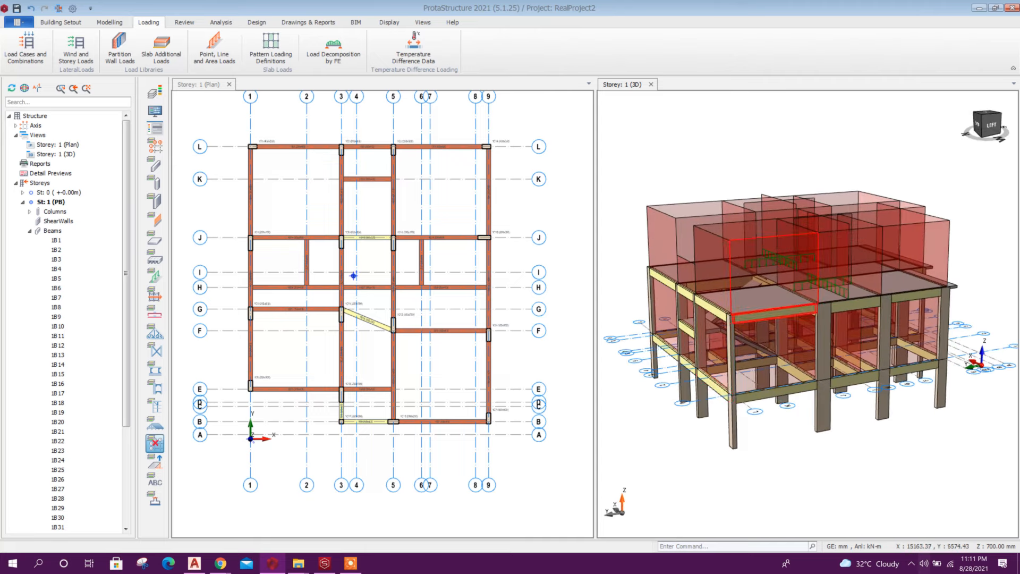
pyautogui.scroll(-2, 739, 468)
pyautogui.moveTo(853, 437)
pyautogui.mouseDown(button='middle')
pyautogui.moveTo(815, 439)
pyautogui.moveTo(837, 448)
pyautogui.mouseUp(button='middle')
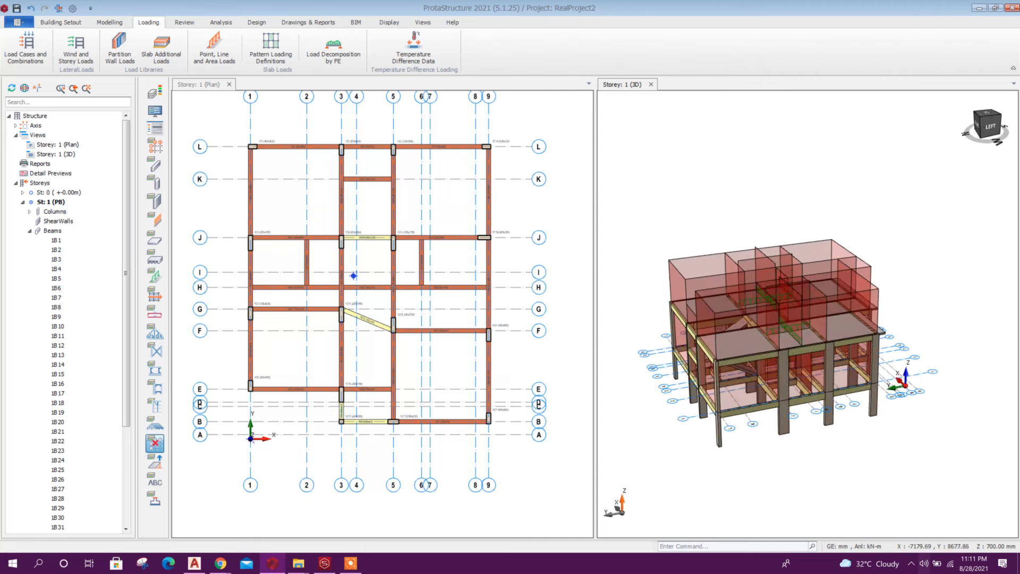
# Step: Insert storeys at the top of the building by setting the total number of storeys to 5
pyautogui.click(80, 24)
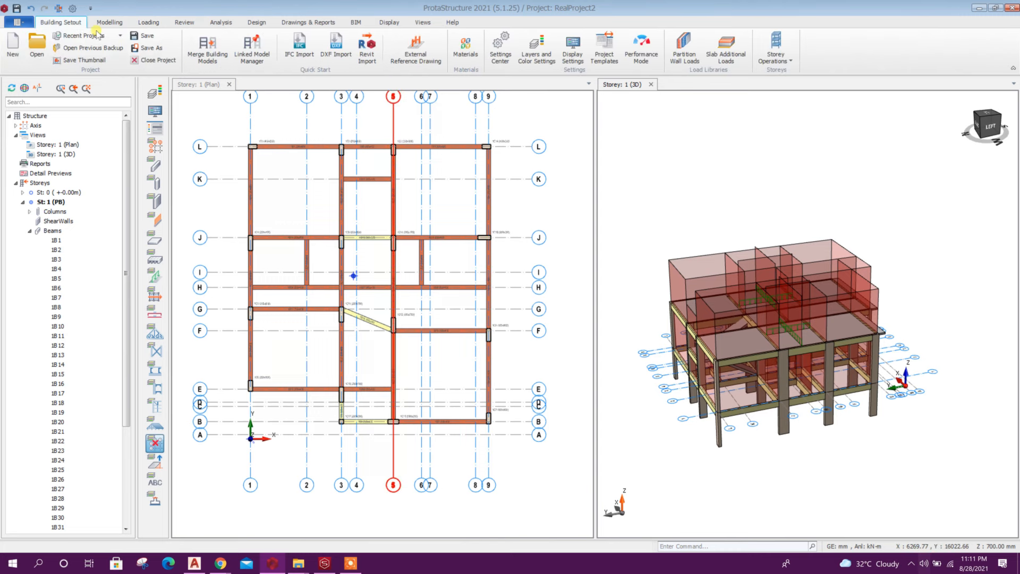
pyautogui.click(790, 62)
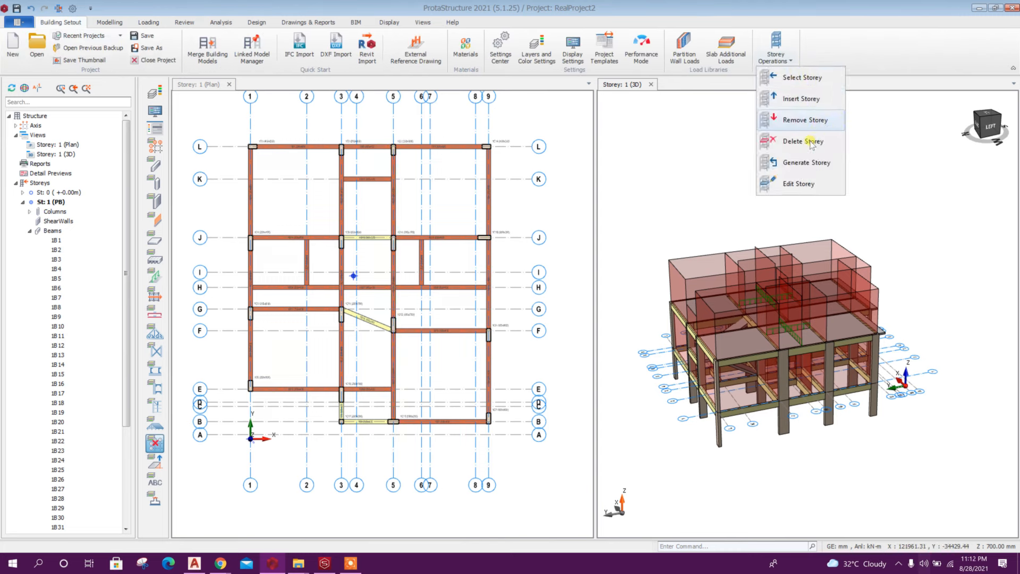
pyautogui.click(803, 100)
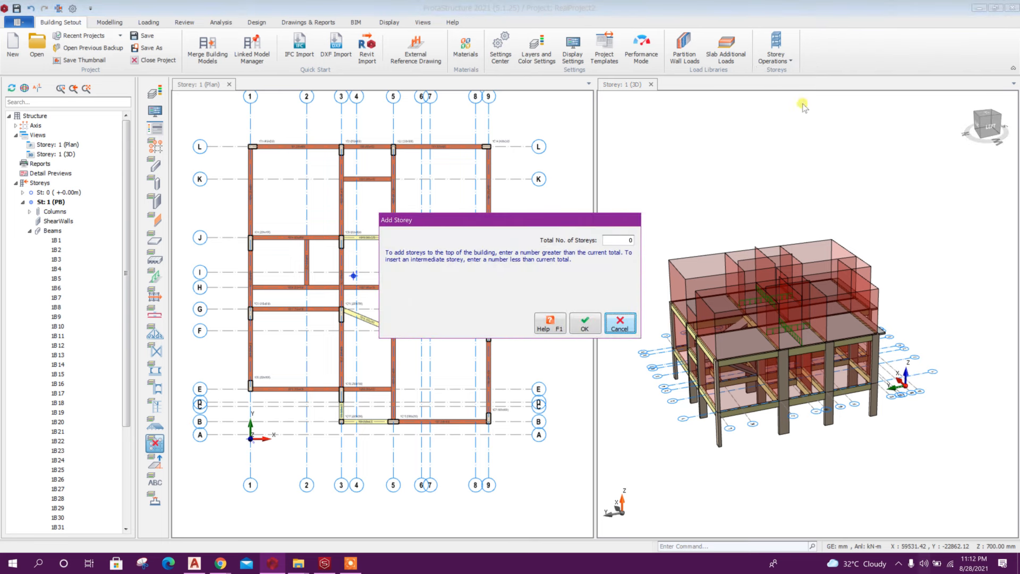
pyautogui.moveTo(618, 219); pyautogui.dragTo(648, 209)
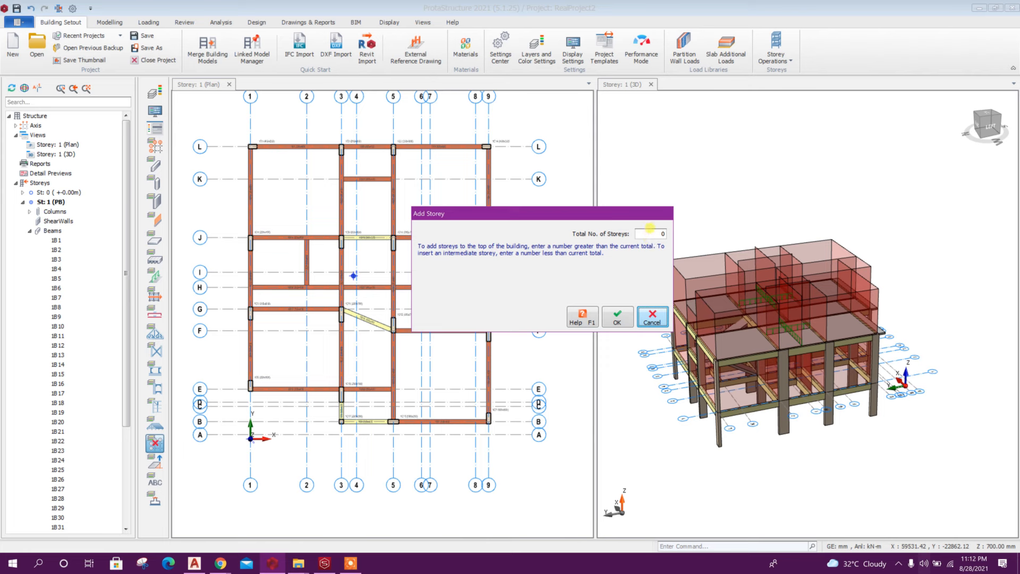
pyautogui.click(650, 229)
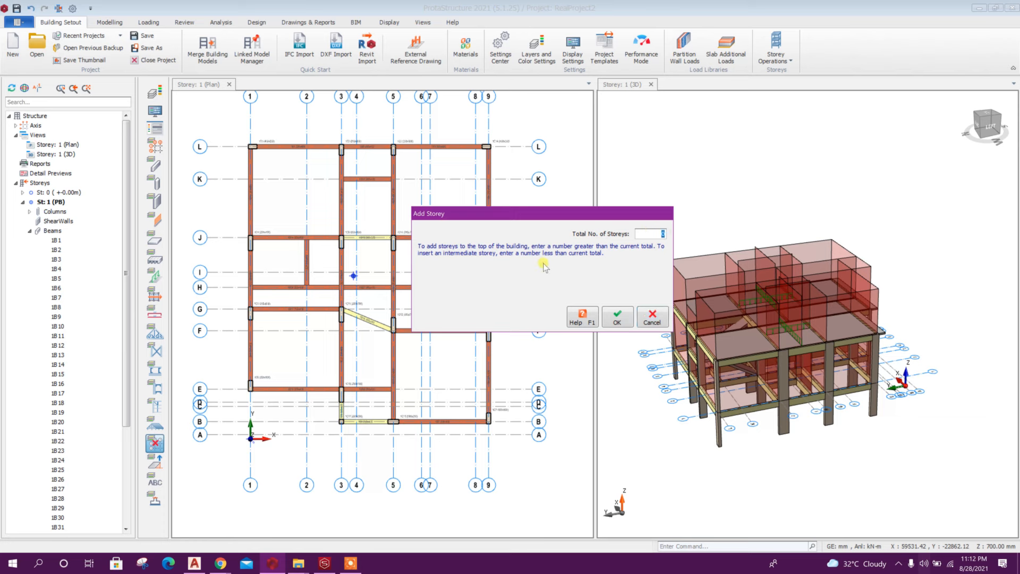
pyautogui.click(615, 318)
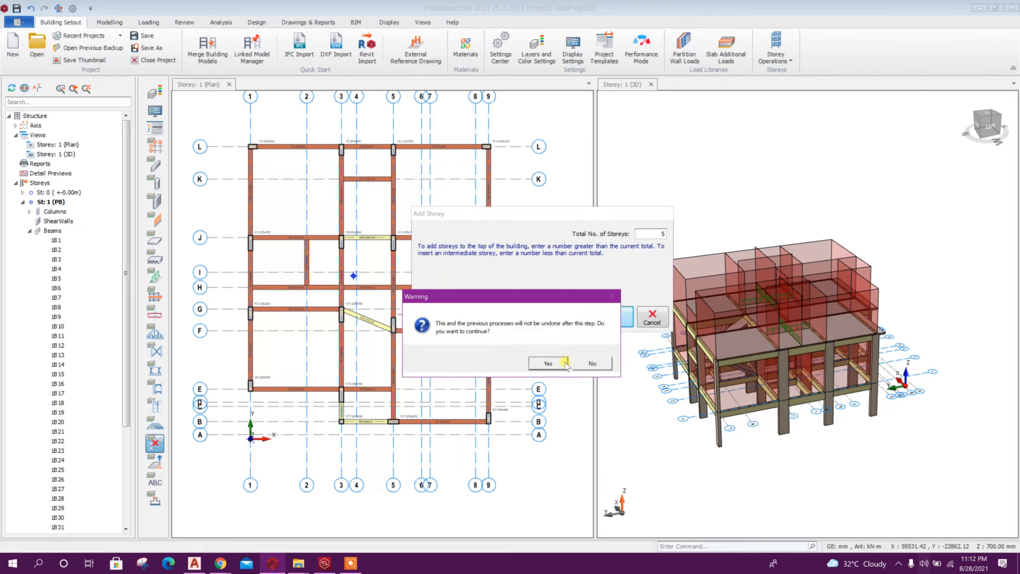
pyautogui.click(548, 364)
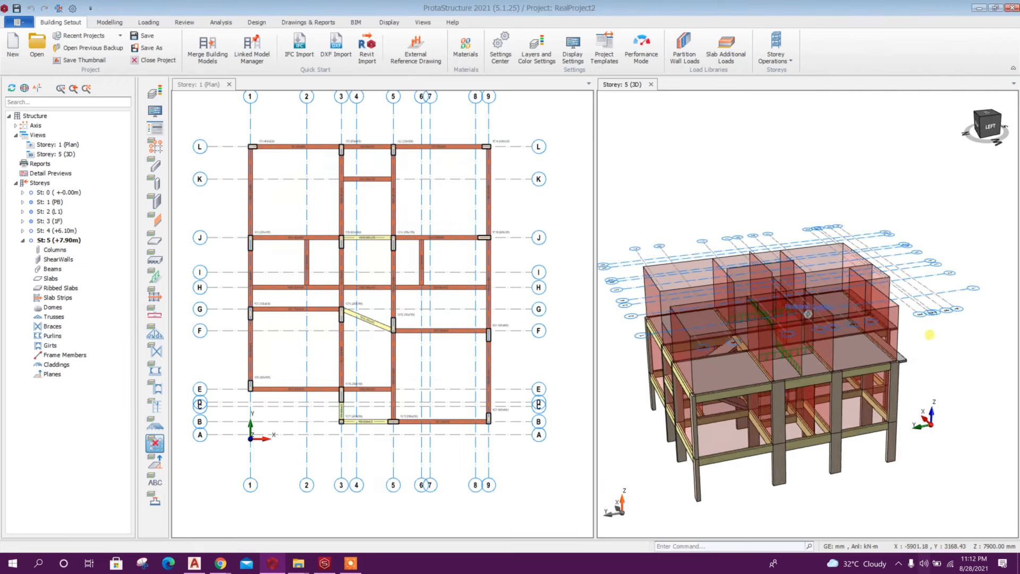
# Step: Set the storey descriptions to L2 for storey 4 and 2F for storey 5
pyautogui.moveTo(929, 335)
pyautogui.mouseDown(button='middle')
pyautogui.moveTo(936, 299)
pyautogui.moveTo(948, 319)
pyautogui.mouseUp(button='middle')
pyautogui.scroll(-2, 877, 327)
pyautogui.moveTo(845, 356)
pyautogui.mouseDown(button='middle')
pyautogui.moveTo(816, 406)
pyautogui.moveTo(797, 340)
pyautogui.mouseUp(button='middle')
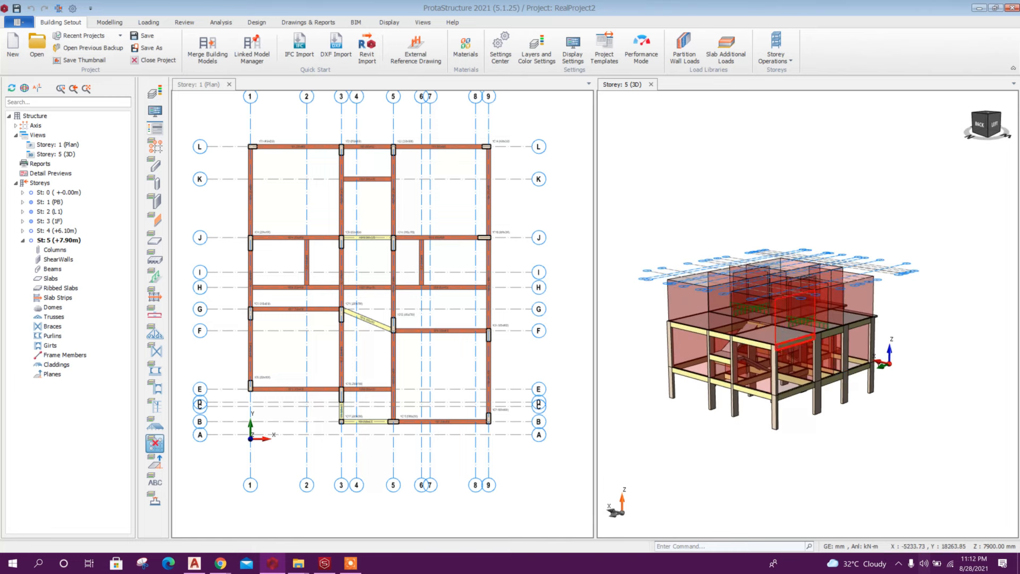
pyautogui.click(791, 62)
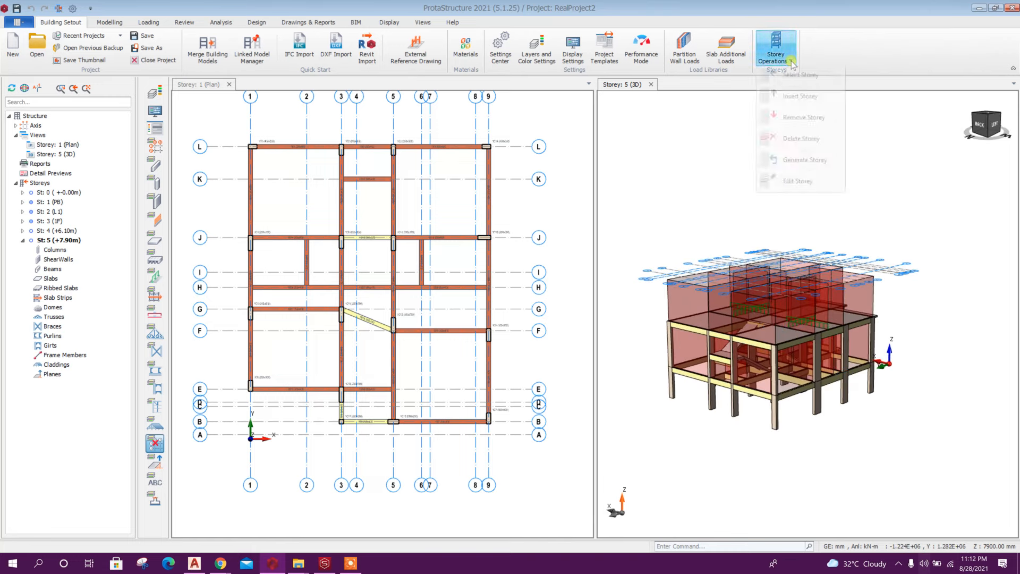
pyautogui.click(785, 190)
pyautogui.moveTo(636, 158); pyautogui.dragTo(493, 156)
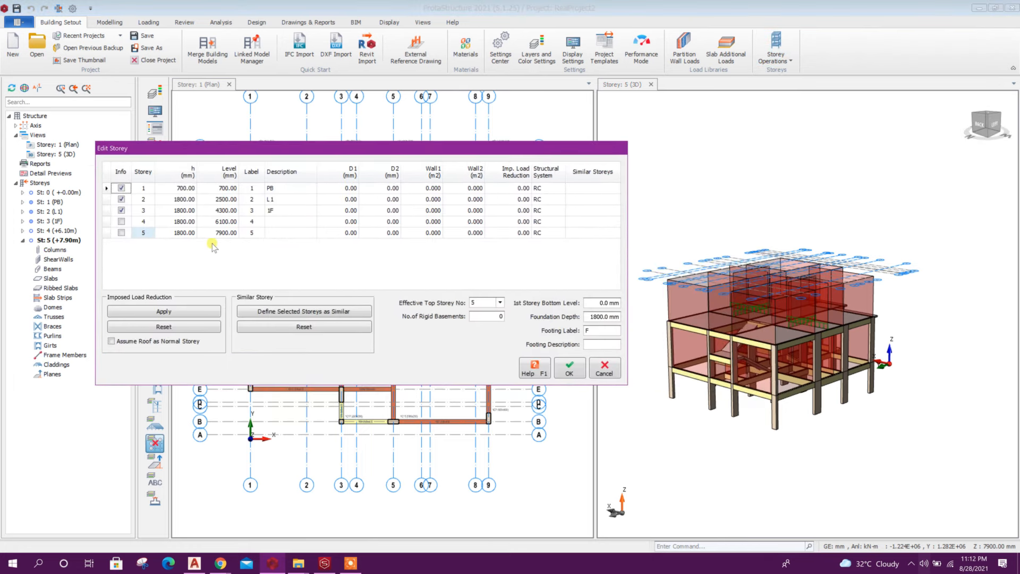
pyautogui.click(290, 211)
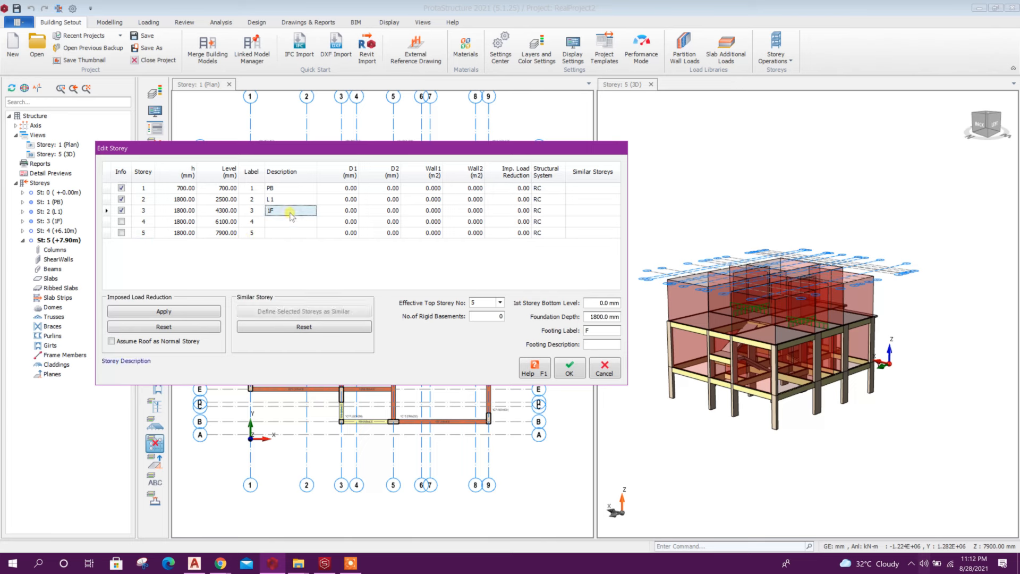
pyautogui.click(286, 222)
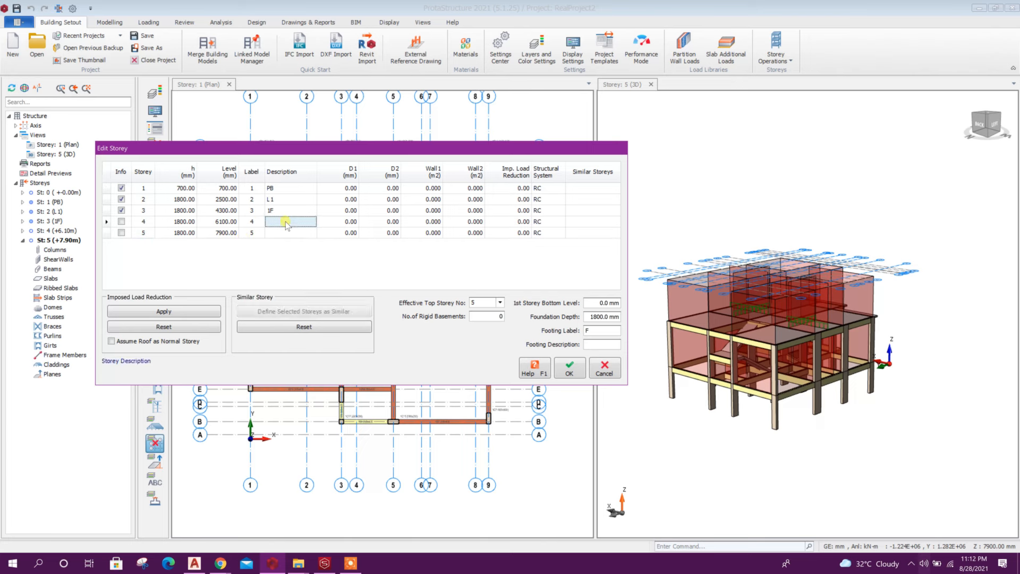
pyautogui.write('L2')
pyautogui.click(284, 232)
pyautogui.write('2F')
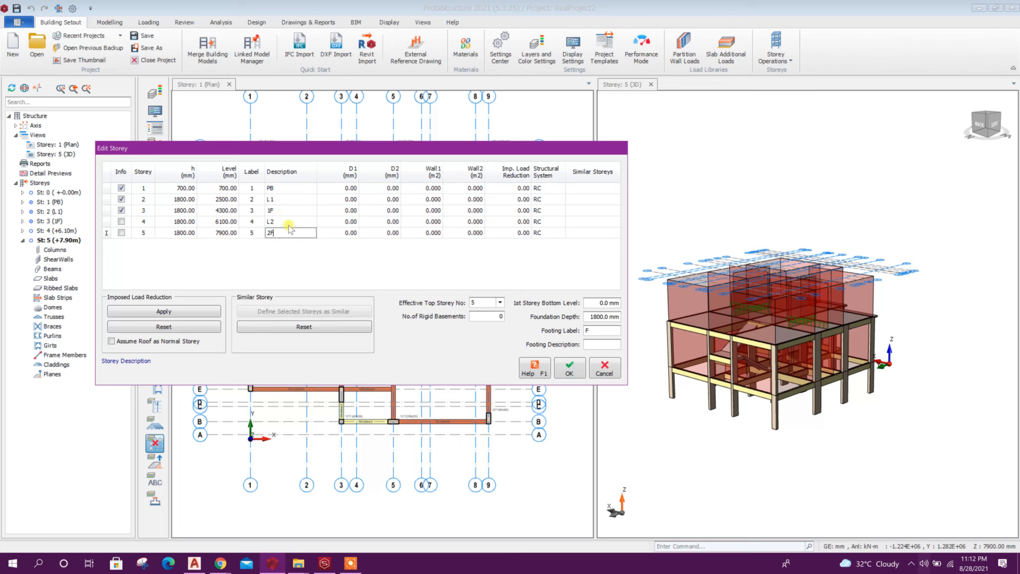
pyautogui.press('Return')
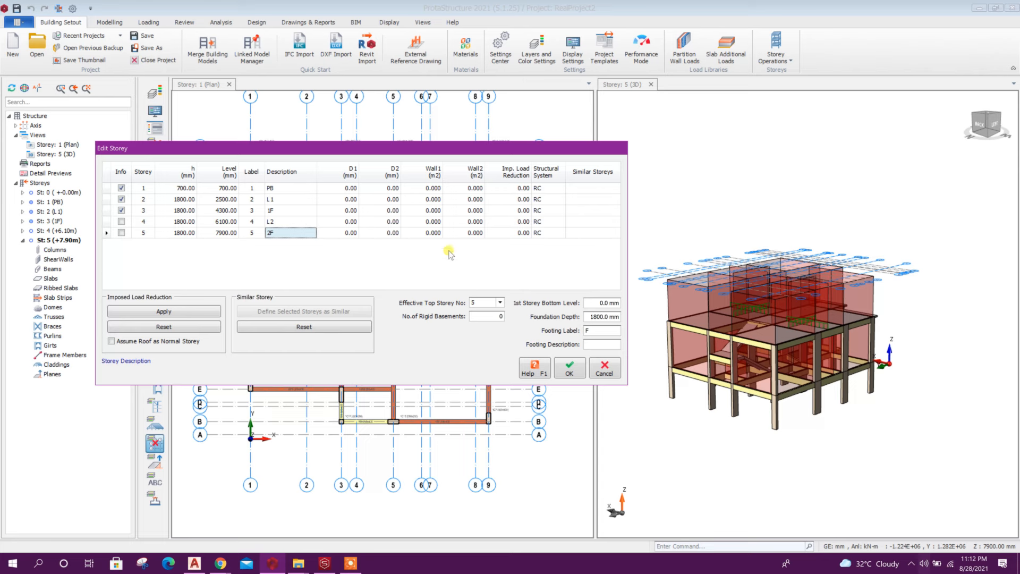
# Step: Define storeys 3 (1F) and 5 (2F) as similar and apply the storey settings
pyautogui.click(576, 213)
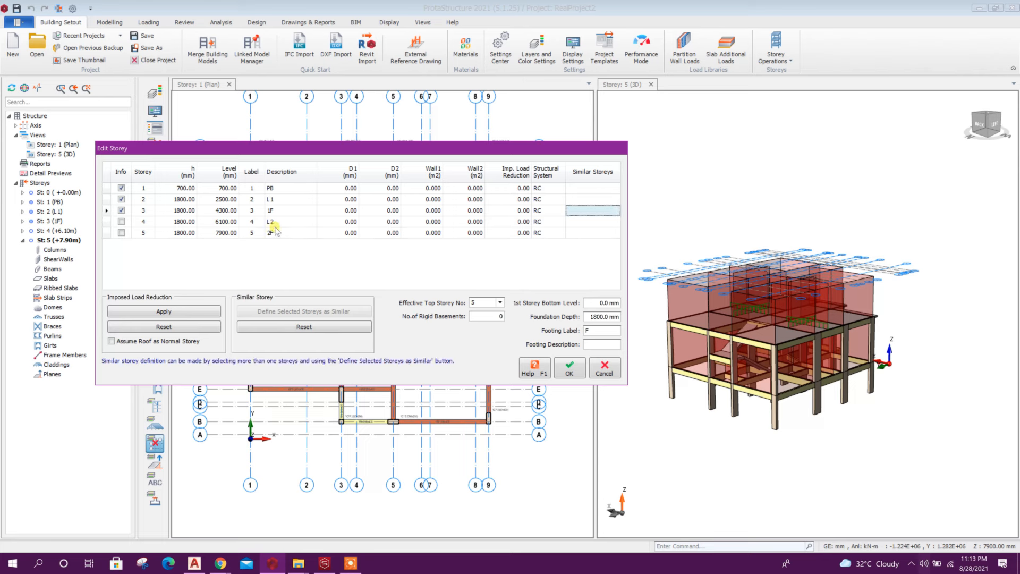
pyautogui.click(283, 212)
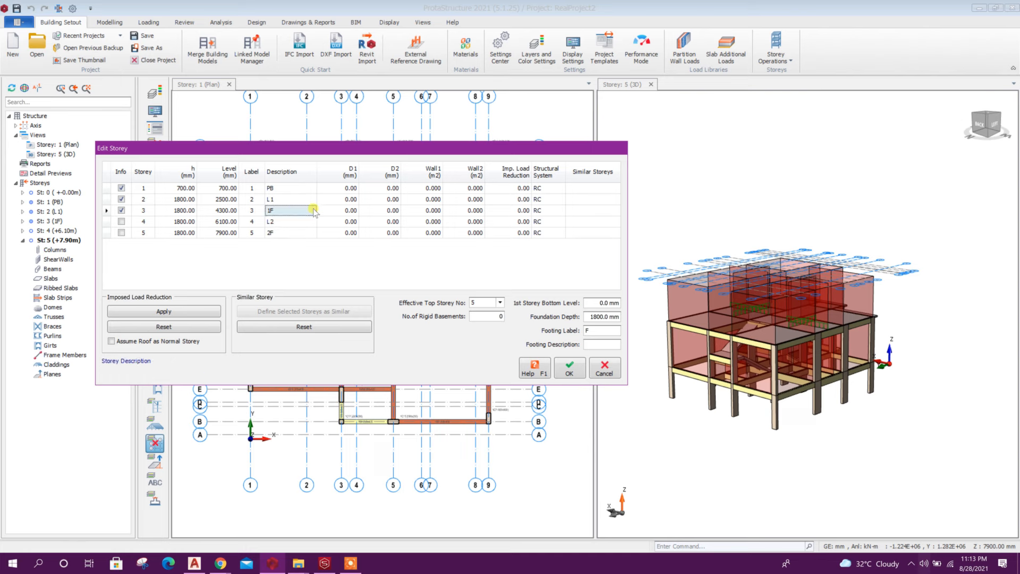
pyautogui.click(571, 215)
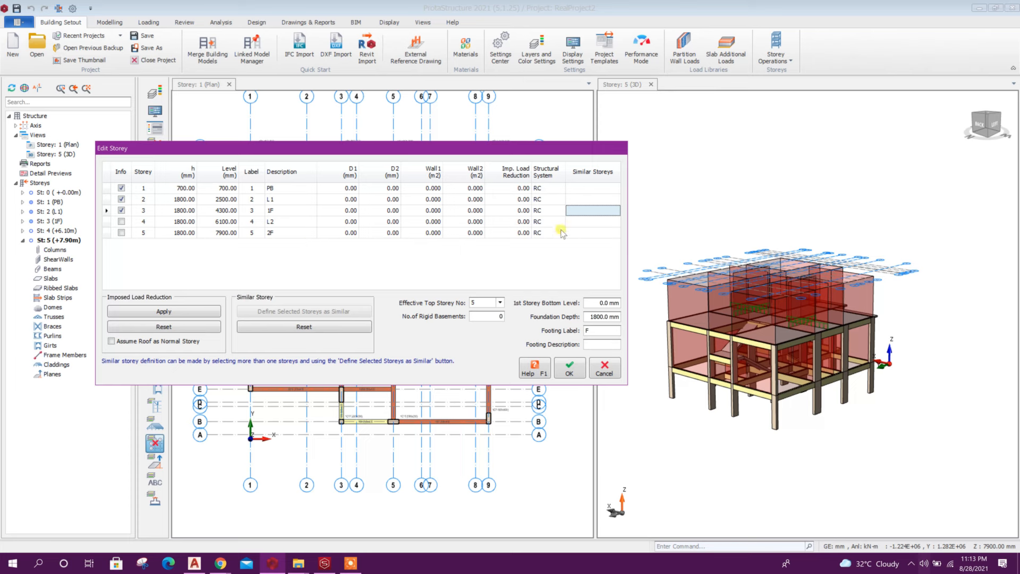
pyautogui.keyDown('ctrl'); pyautogui.click(585, 235); pyautogui.keyUp('ctrl')
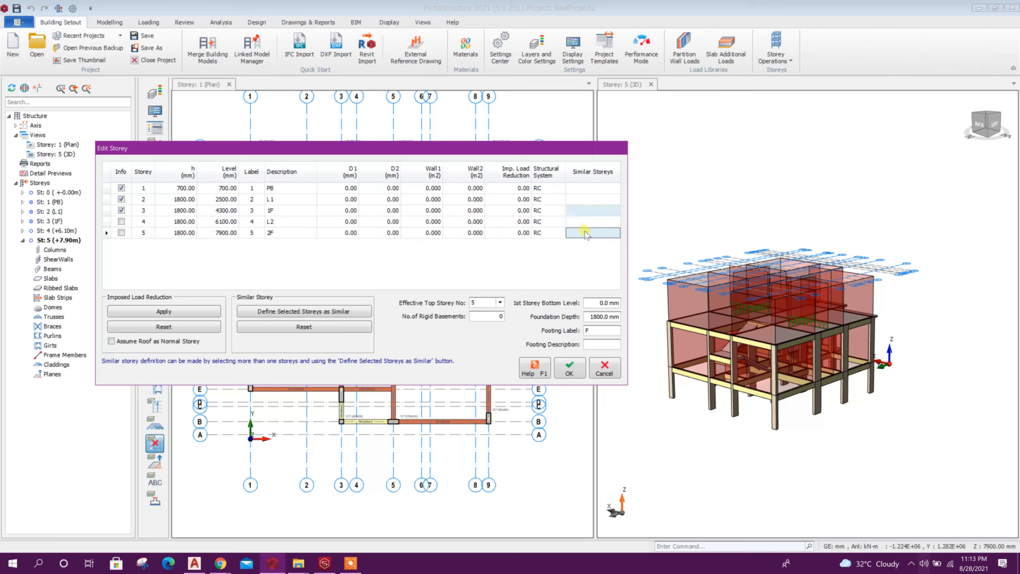
pyautogui.click(325, 312)
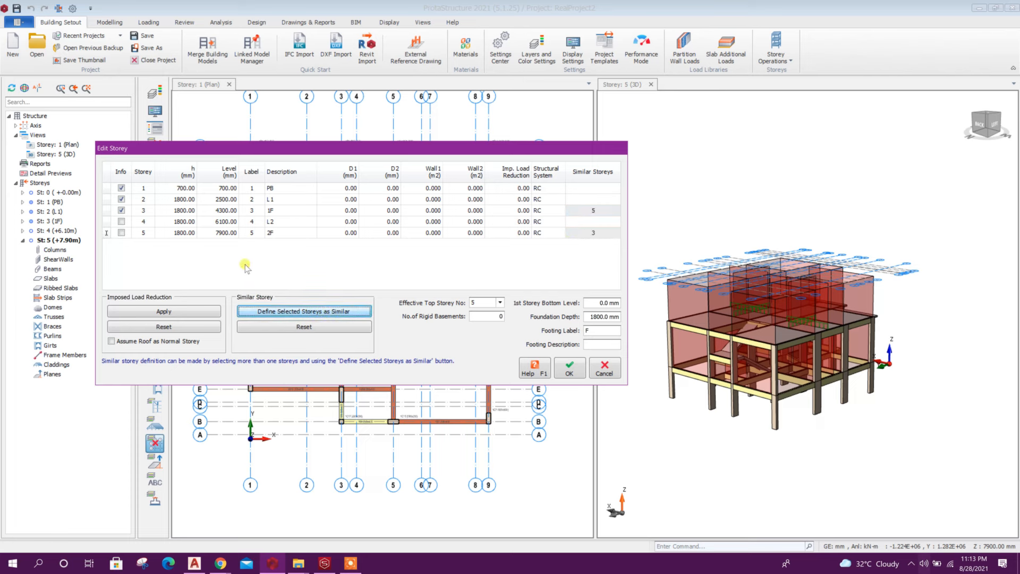
pyautogui.click(569, 368)
# Step: Examine the floors, wall loads and staircase of the copied storey from several sides in the 3D view
pyautogui.moveTo(829, 372)
pyautogui.mouseDown(button='middle')
pyautogui.moveTo(867, 400)
pyautogui.moveTo(874, 390)
pyautogui.moveTo(872, 363)
pyautogui.moveTo(816, 383)
pyautogui.mouseUp(button='middle')
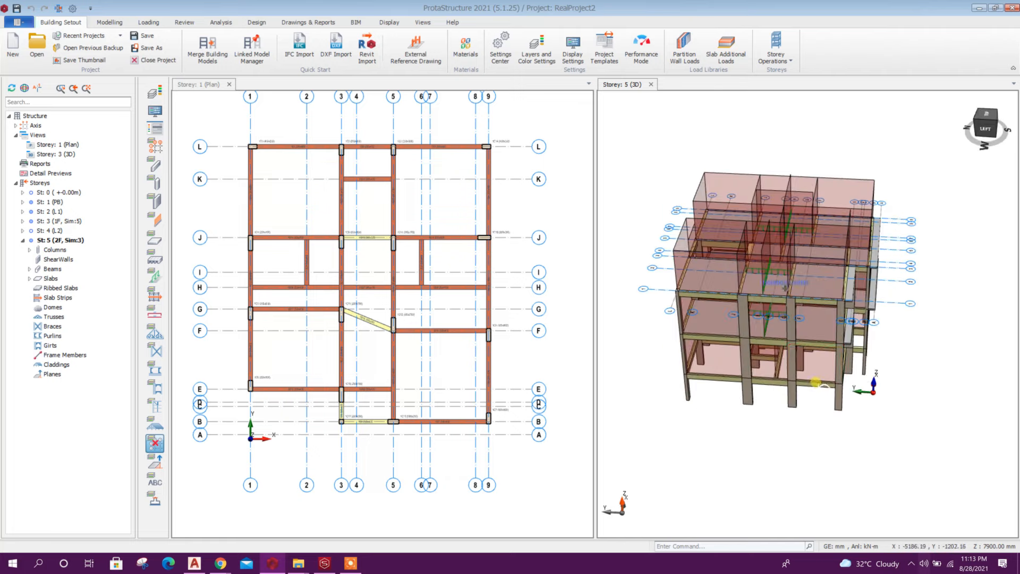
pyautogui.scroll(-2, 888, 344)
pyautogui.moveTo(889, 344); pyautogui.dragTo(866, 346, button='middle')
pyautogui.scroll(2, 808, 293)
pyautogui.moveTo(807, 298); pyautogui.dragTo(787, 351, button='middle')
pyautogui.scroll(4, 882, 372)
pyautogui.scroll(-3, 877, 398)
pyautogui.scroll(-2, 875, 396)
pyautogui.scroll(4, 874, 396)
pyautogui.scroll(3, 787, 350)
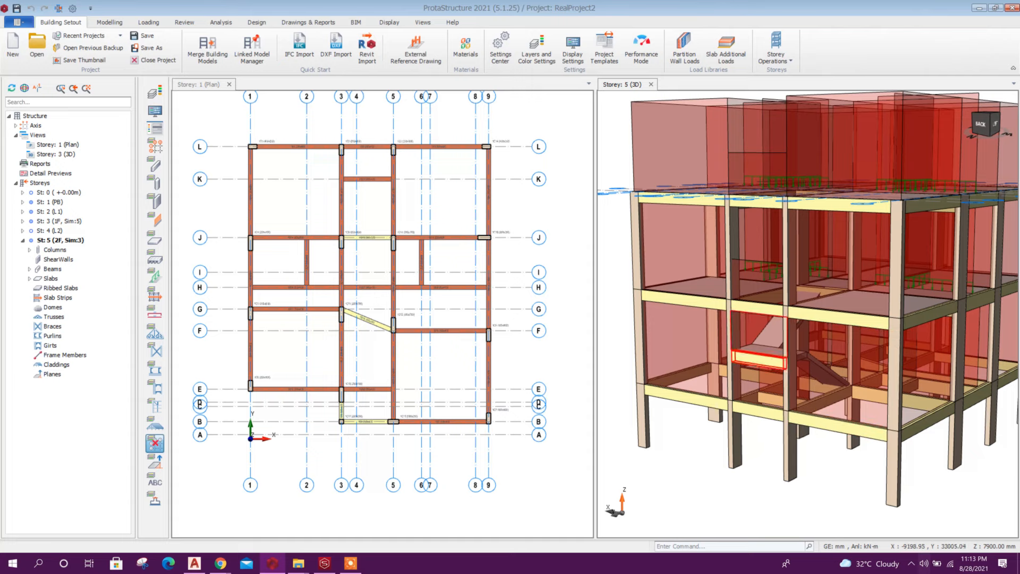
# Step: Define storeys 2 (L1) and 4 (L2) as similar and apply the storey settings
pyautogui.click(421, 96)
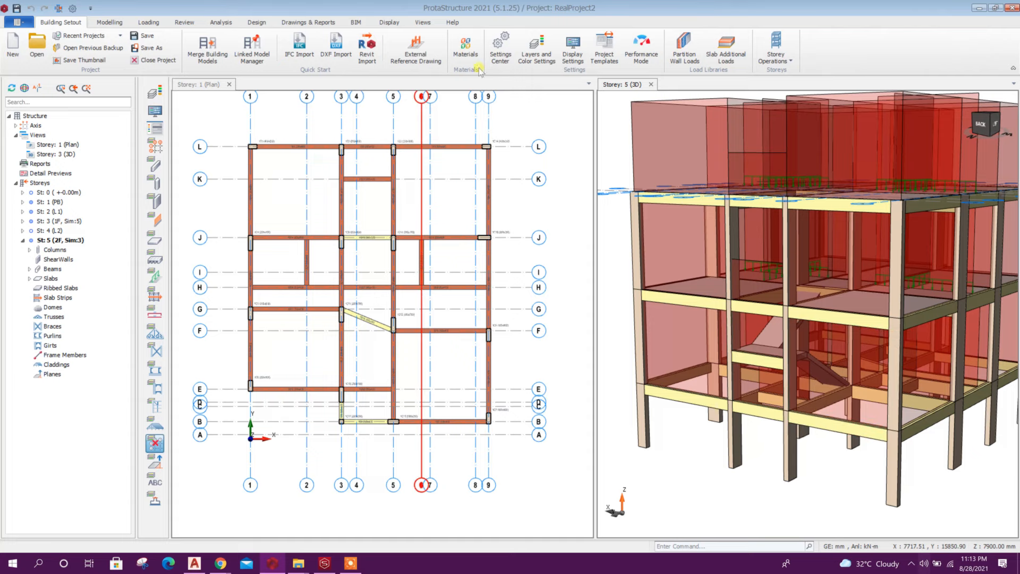
pyautogui.click(787, 66)
pyautogui.click(786, 186)
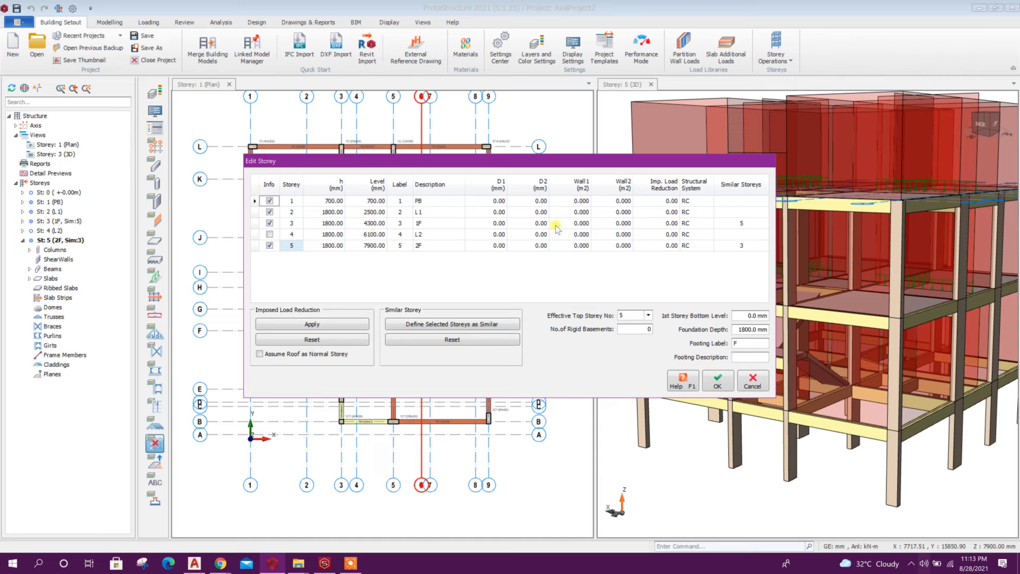
pyautogui.click(434, 214)
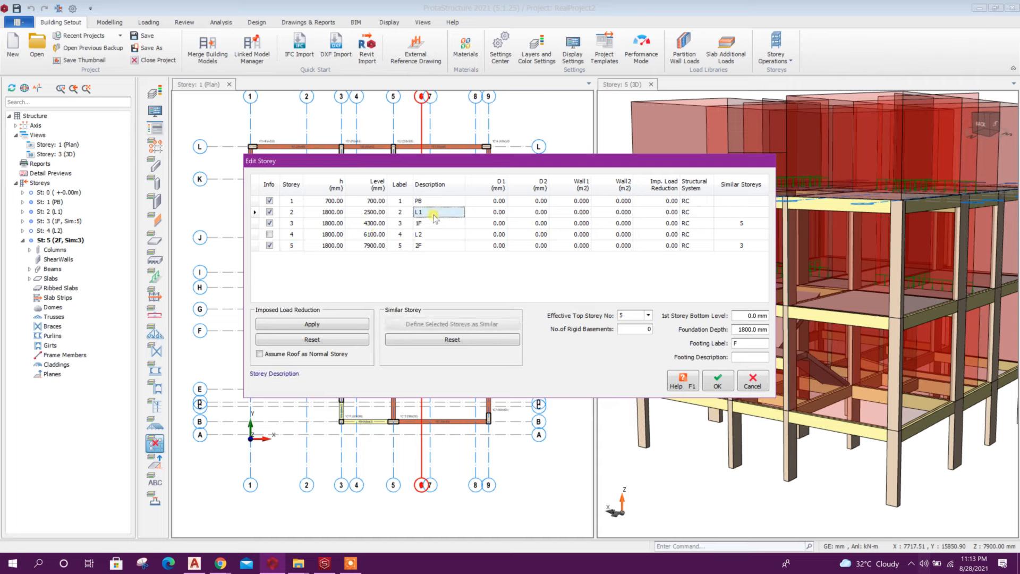
pyautogui.keyDown('ctrl'); pyautogui.click(432, 235); pyautogui.keyUp('ctrl')
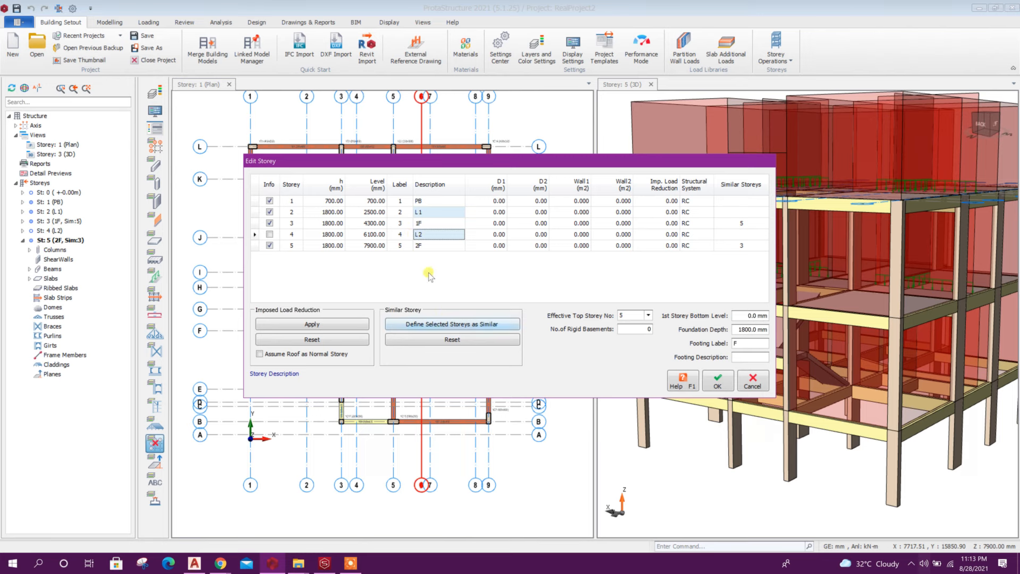
pyautogui.moveTo(512, 160); pyautogui.dragTo(315, 143)
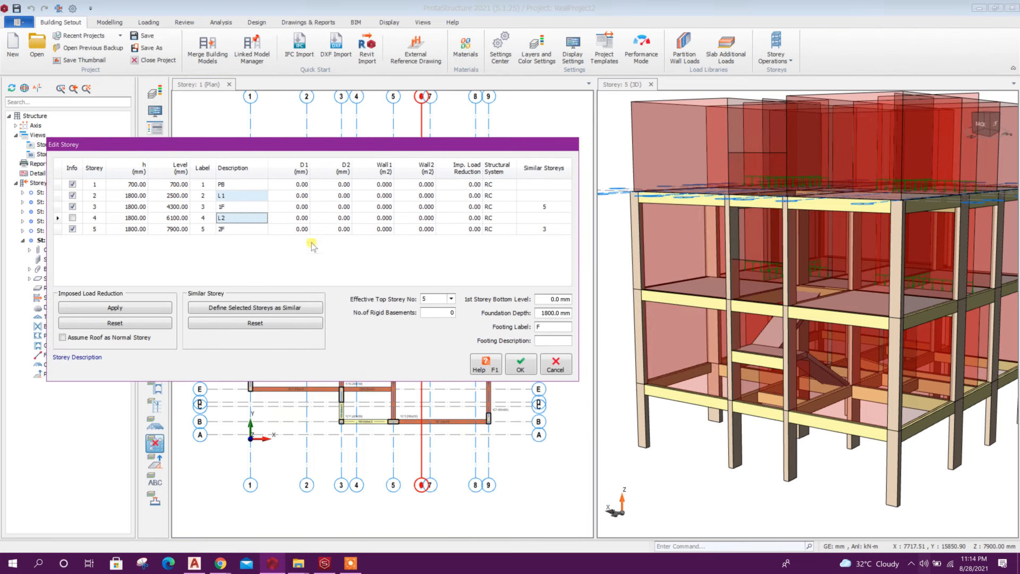
pyautogui.click(293, 309)
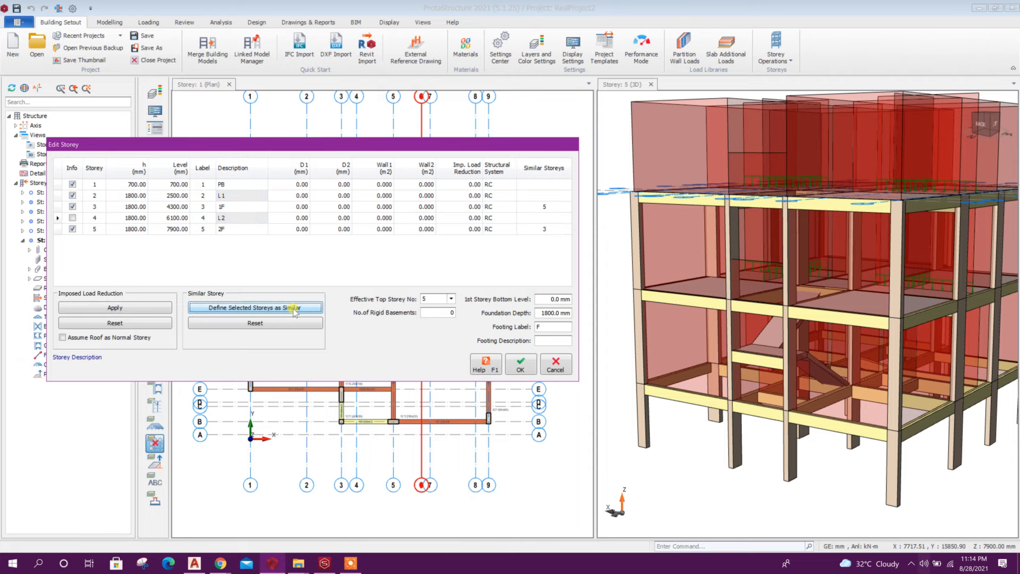
pyautogui.click(510, 366)
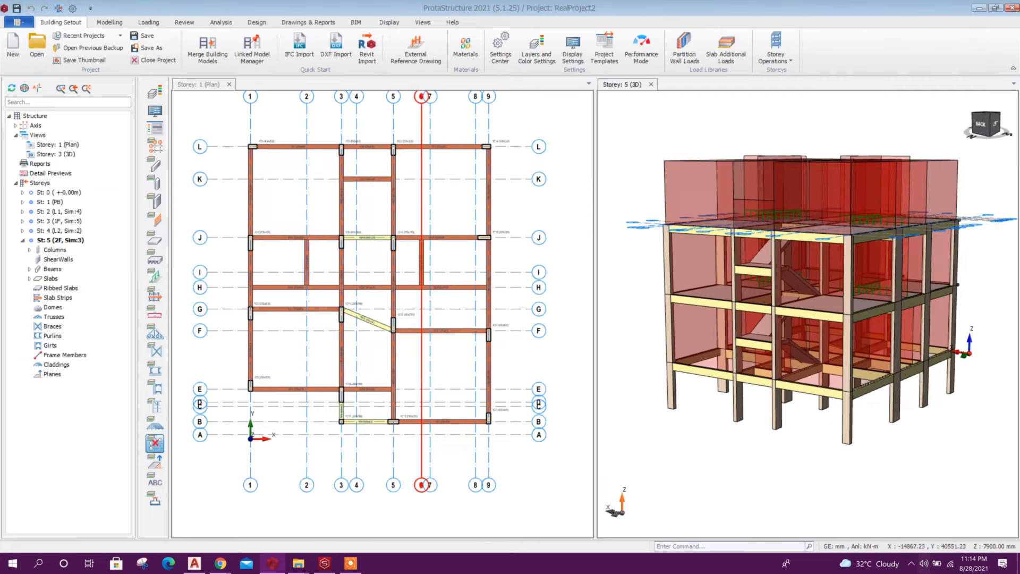
pyautogui.moveTo(869, 458)
pyautogui.mouseDown(button='middle')
pyautogui.moveTo(827, 452)
pyautogui.moveTo(781, 418)
pyautogui.moveTo(745, 444)
pyautogui.moveTo(855, 447)
pyautogui.moveTo(782, 415)
pyautogui.moveTo(732, 362)
pyautogui.moveTo(699, 387)
pyautogui.moveTo(754, 396)
pyautogui.moveTo(784, 424)
pyautogui.mouseUp(button='middle')
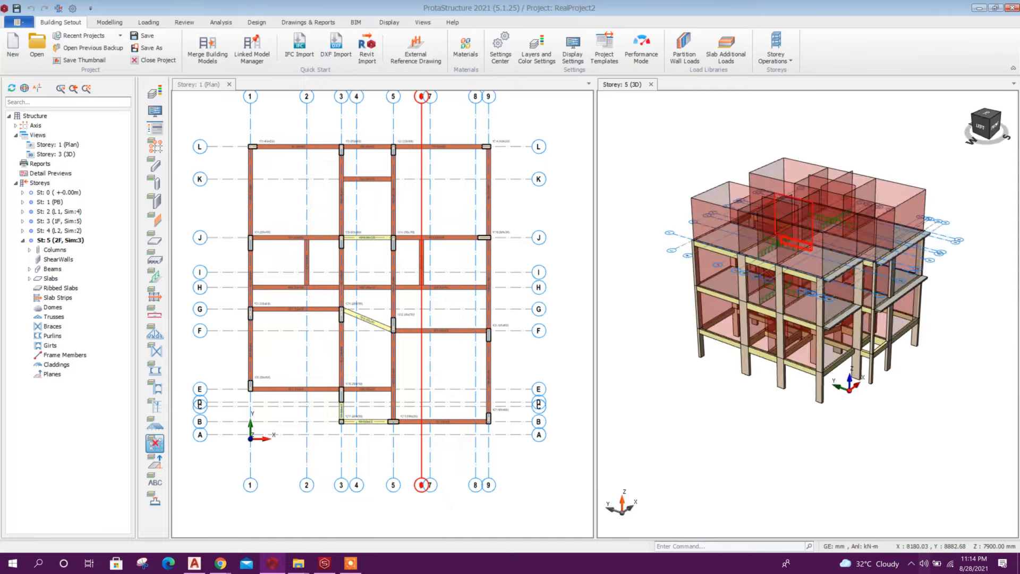
# Step: Reset the similar-storey definition between storeys 3 (1F) and 5 (2F) and apply the storey settings
pyautogui.scroll(4, 821, 177)
pyautogui.scroll(-5, 821, 181)
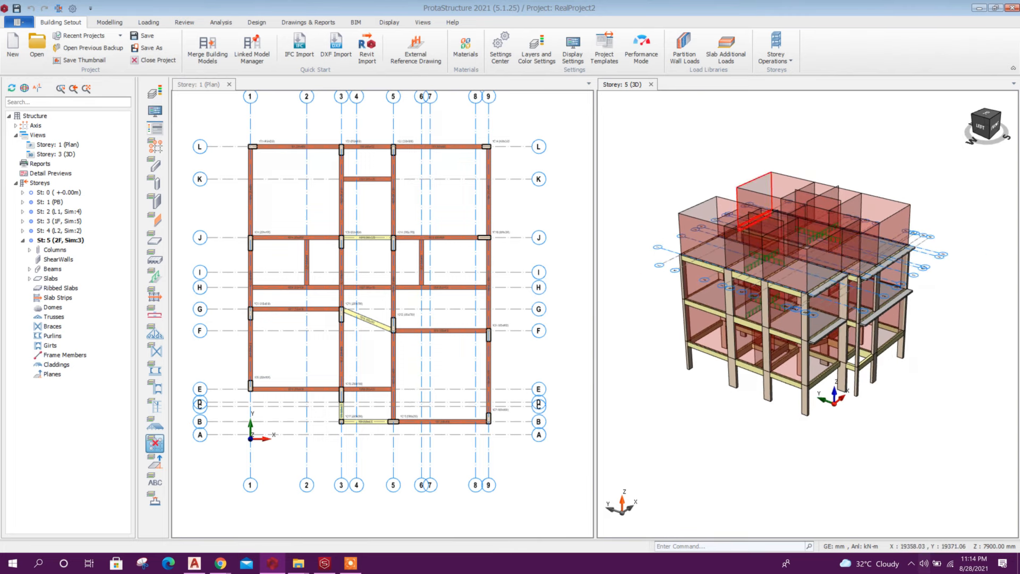
pyautogui.scroll(2, 751, 176)
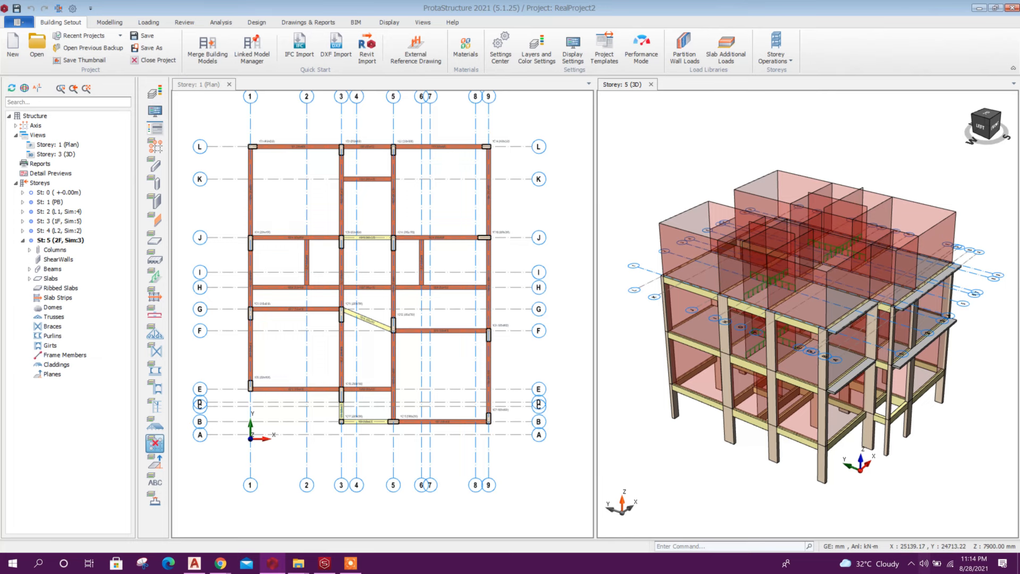
pyautogui.click(777, 56)
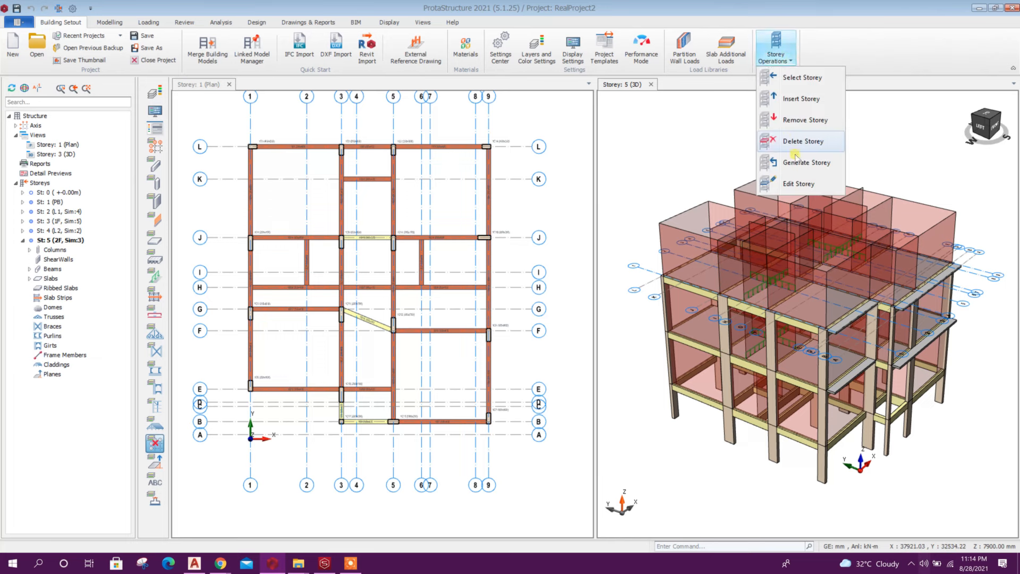
pyautogui.click(784, 187)
pyautogui.moveTo(636, 169); pyautogui.dragTo(518, 162)
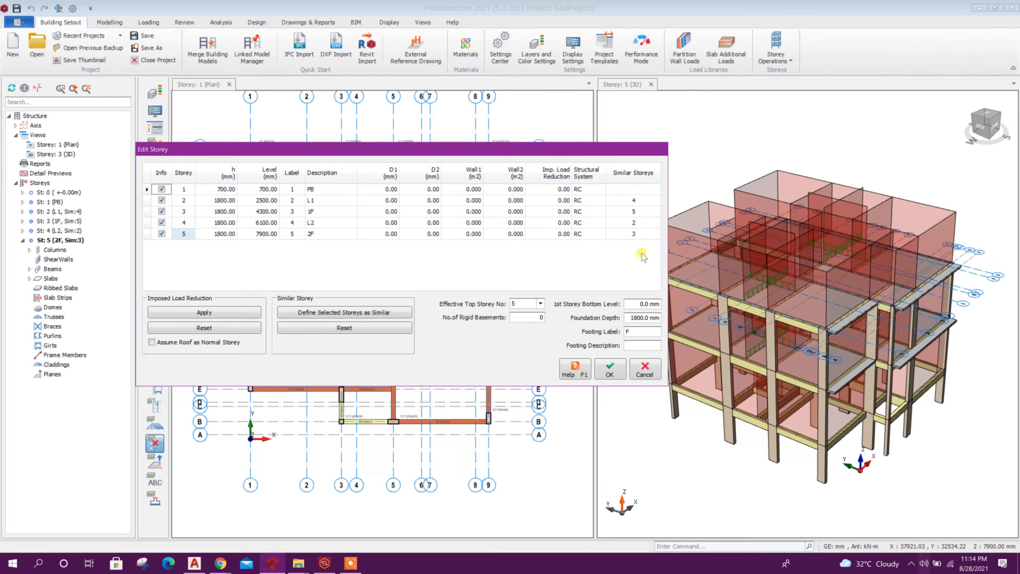
pyautogui.click(638, 236)
pyautogui.keyDown('ctrl'); pyautogui.click(635, 212); pyautogui.keyUp('ctrl')
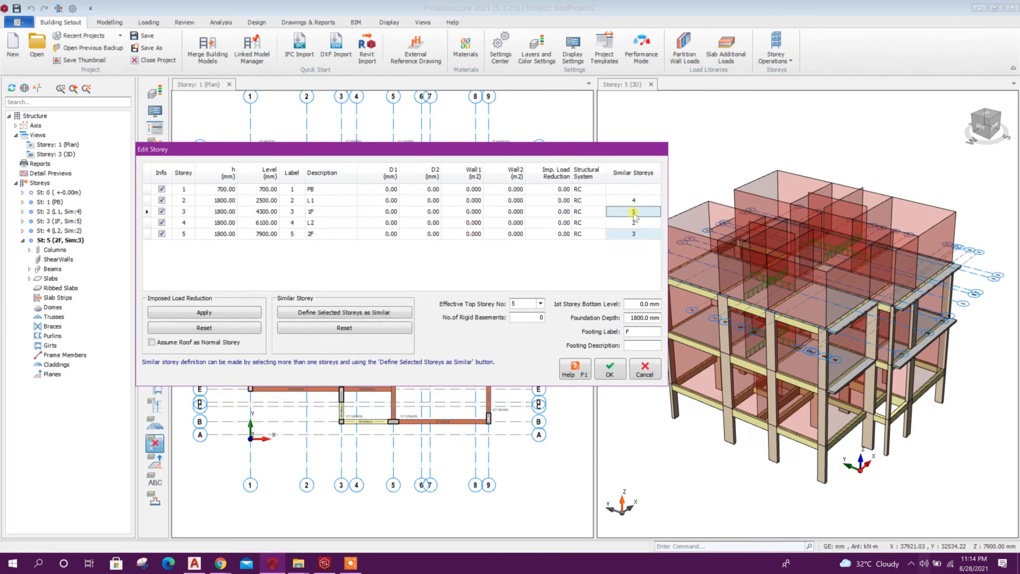
pyautogui.click(391, 328)
pyautogui.click(609, 369)
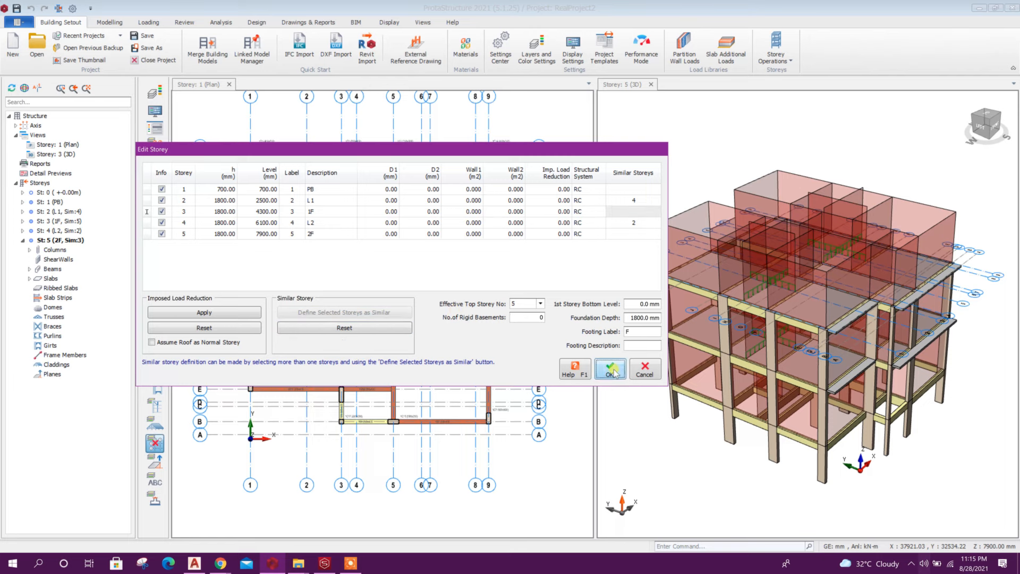
# Step: Examine the storeys, wall loads and staircase bay of the building from several sides in the 3D view
pyautogui.moveTo(813, 478); pyautogui.dragTo(829, 416, button='middle')
pyautogui.scroll(2, 845, 329)
pyautogui.scroll(-1, 850, 324)
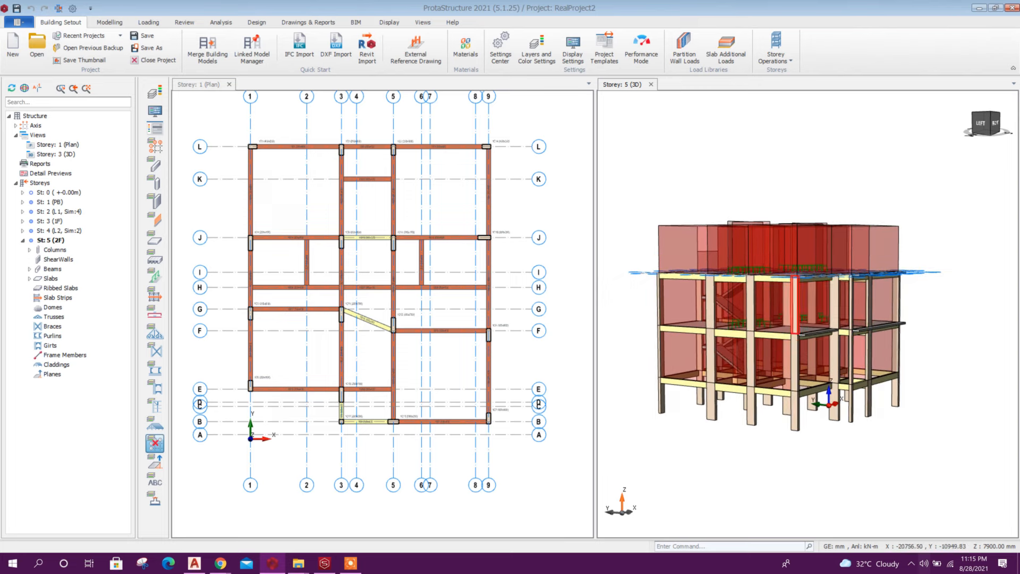
pyautogui.scroll(1, 770, 309)
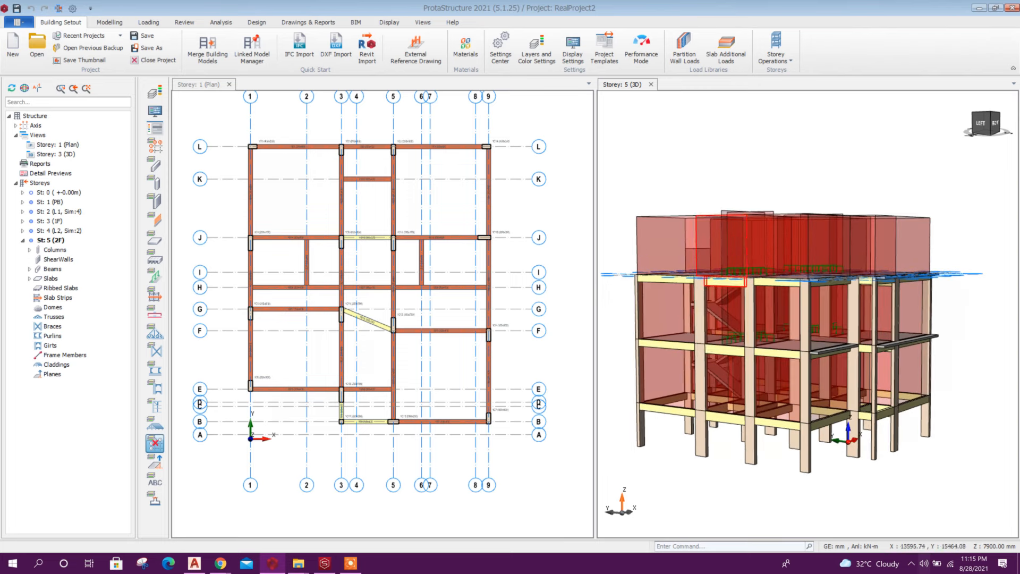
pyautogui.moveTo(908, 324); pyautogui.dragTo(924, 370, button='middle')
pyautogui.scroll(-1, 767, 226)
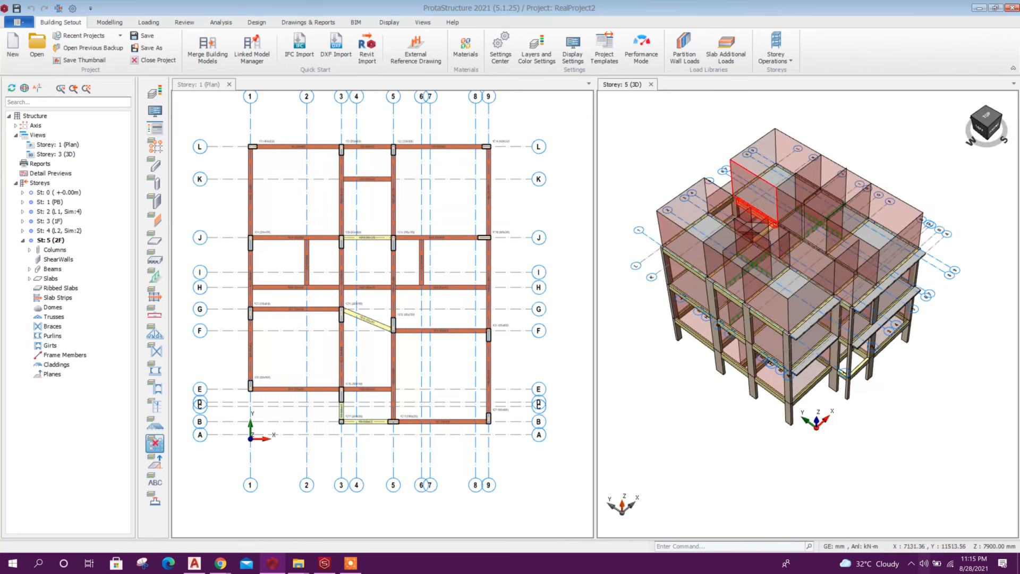
pyautogui.scroll(2, 776, 298)
pyautogui.scroll(-2, 800, 279)
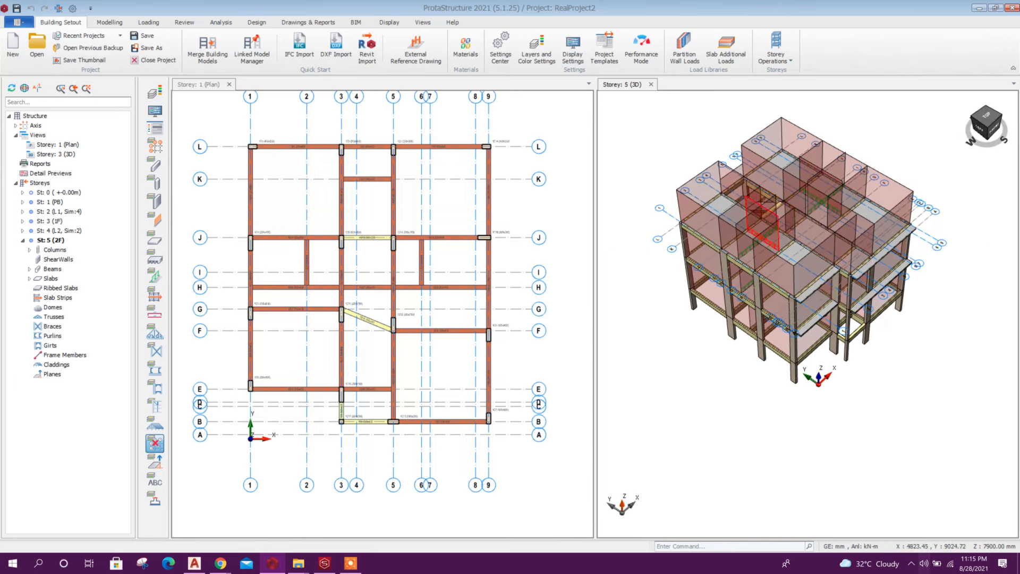
pyautogui.scroll(1, 754, 205)
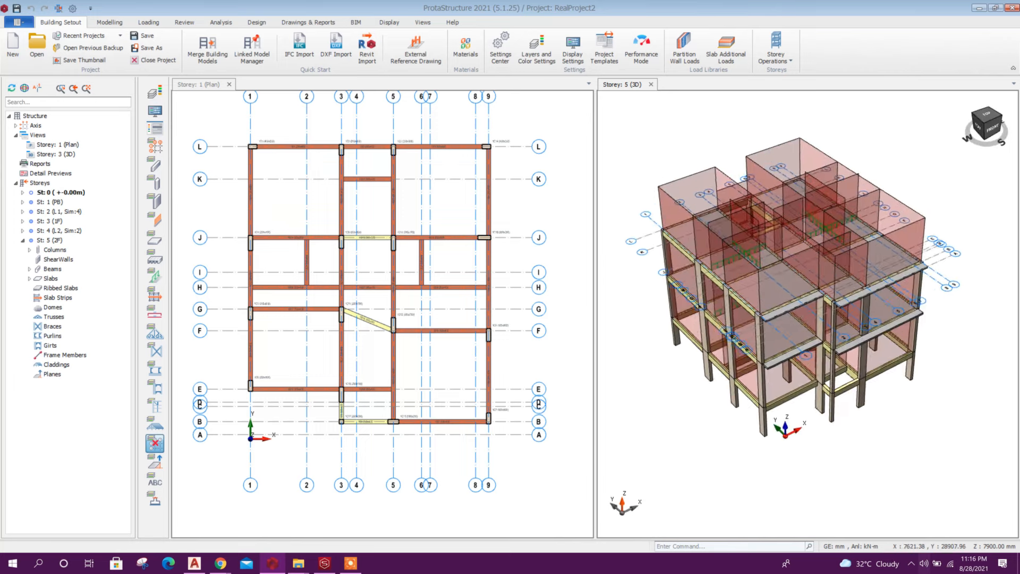
pyautogui.moveTo(645, 106); pyautogui.dragTo(629, 112, button='middle')
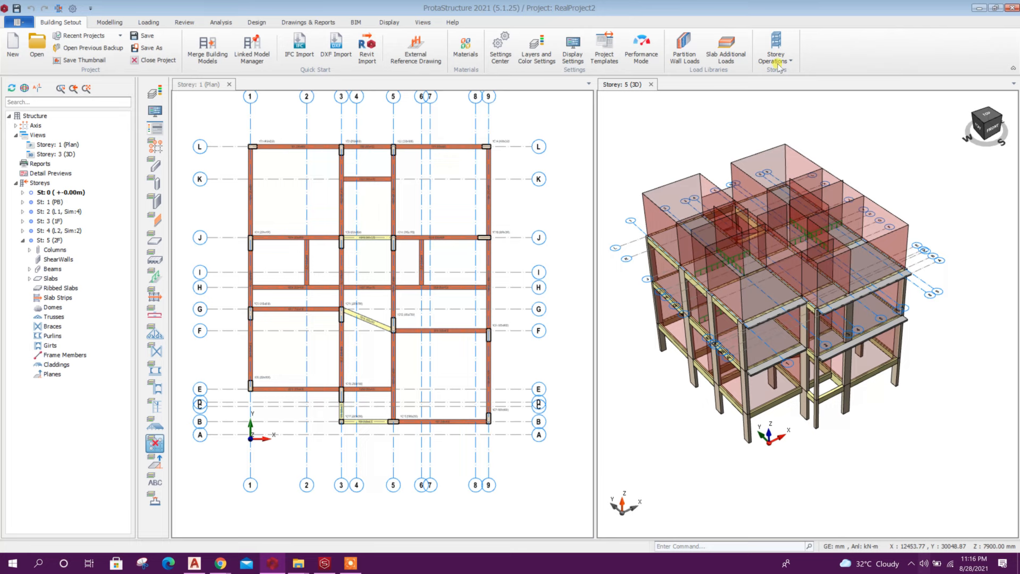
pyautogui.scroll(-2, 904, 323)
pyautogui.scroll(2, 784, 365)
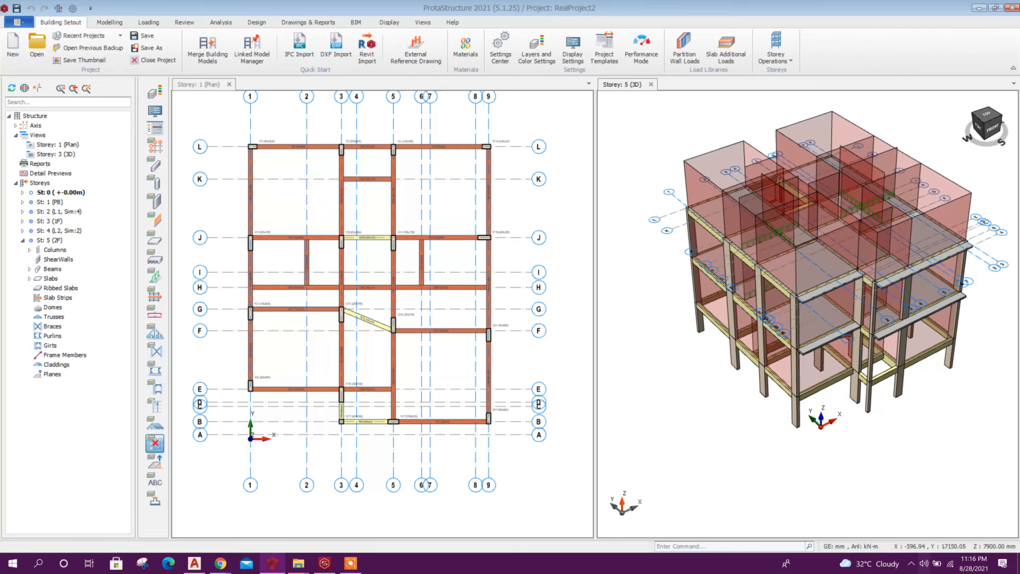
pyautogui.scroll(-2, 728, 207)
pyautogui.moveTo(744, 319); pyautogui.dragTo(851, 298, button='middle')
pyautogui.scroll(3, 760, 229)
pyautogui.moveTo(735, 247); pyautogui.dragTo(739, 322, button='middle')
pyautogui.moveTo(744, 363)
pyautogui.mouseDown(button='middle')
pyautogui.moveTo(764, 313)
pyautogui.moveTo(745, 377)
pyautogui.mouseUp(button='middle')
pyautogui.scroll(3, 789, 228)
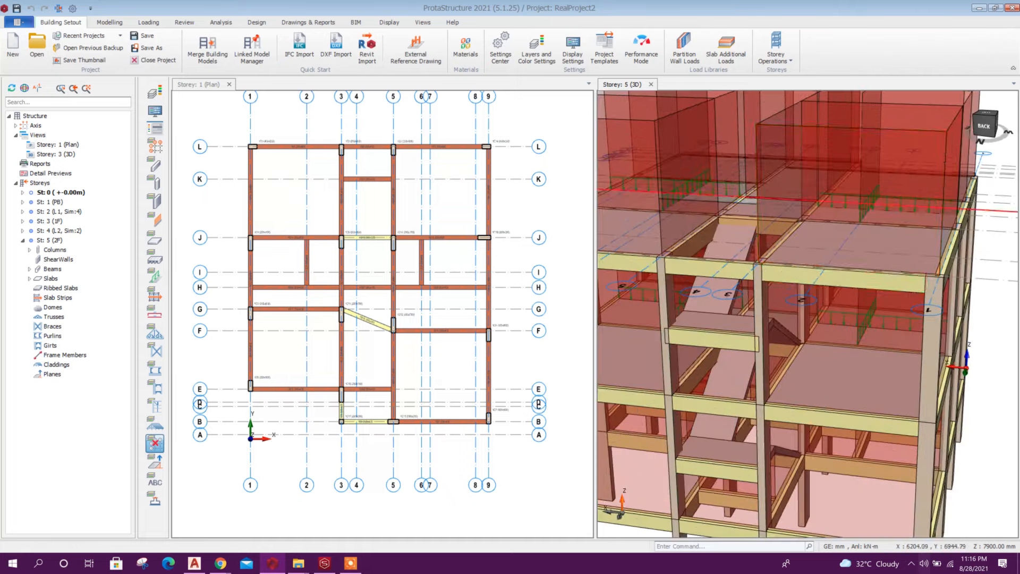
pyautogui.scroll(-3, 819, 251)
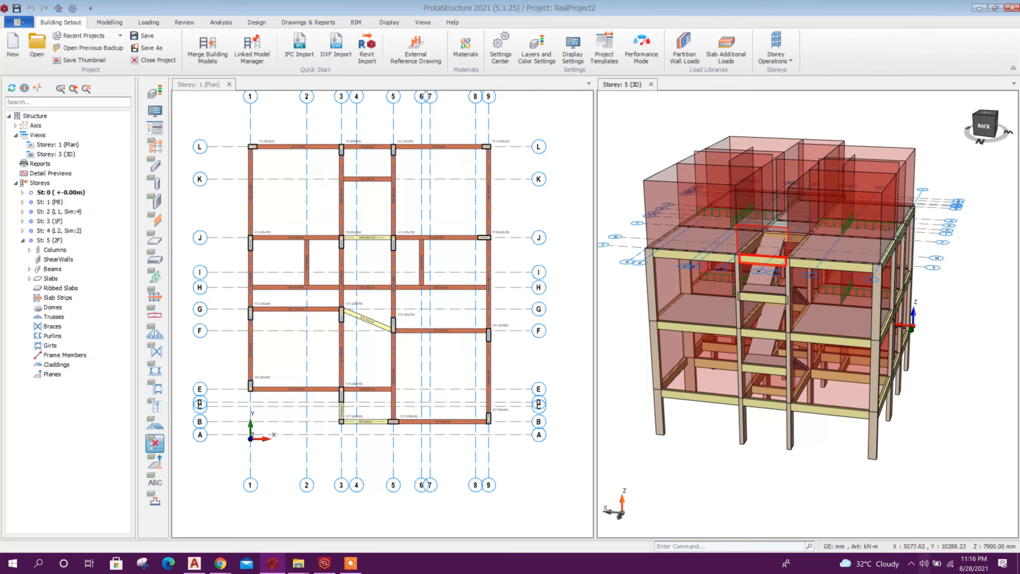
# Step: Edit the wall height of the 200 BlockWall load on the storey 5 beam on axis L between axes 3 and 5
pyautogui.scroll(2, 752, 265)
pyautogui.click(751, 265)
pyautogui.rightClick(751, 264)
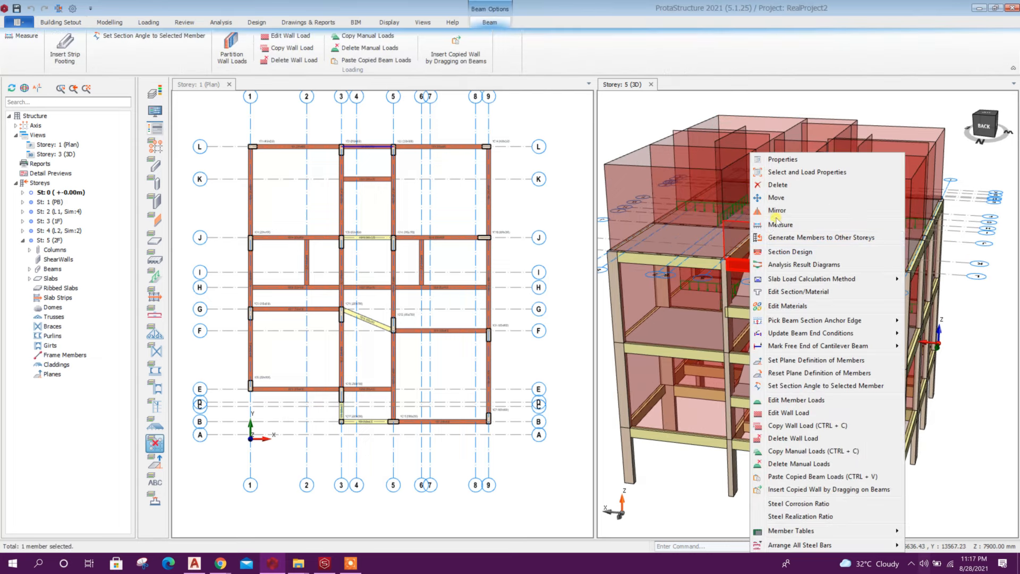
pyautogui.click(803, 413)
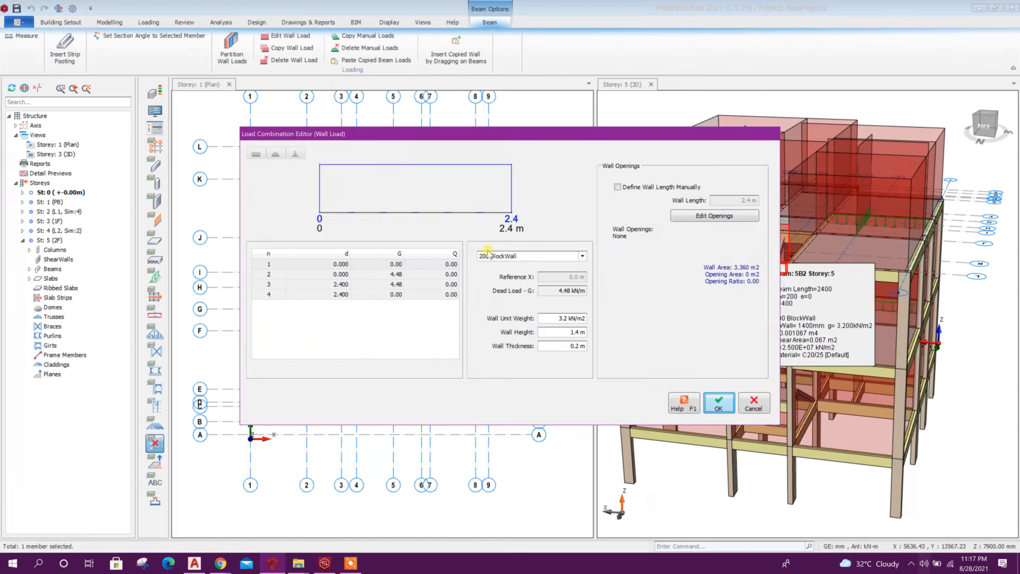
pyautogui.doubleClick(574, 332)
pyautogui.click(551, 344)
pyautogui.click(719, 403)
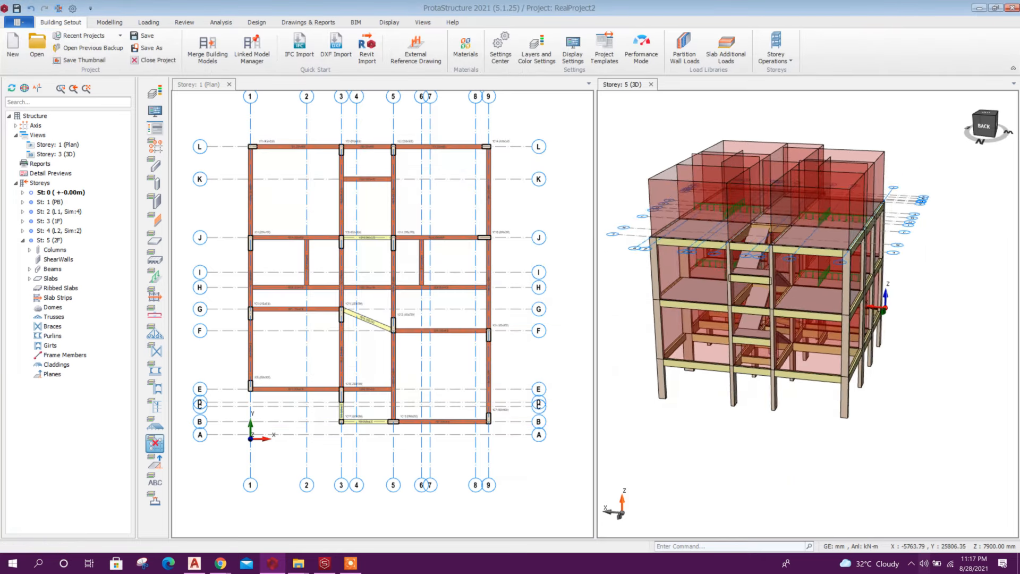
# Step: Add a storey at the top of the building by setting the total number of storeys to 6
pyautogui.click(791, 61)
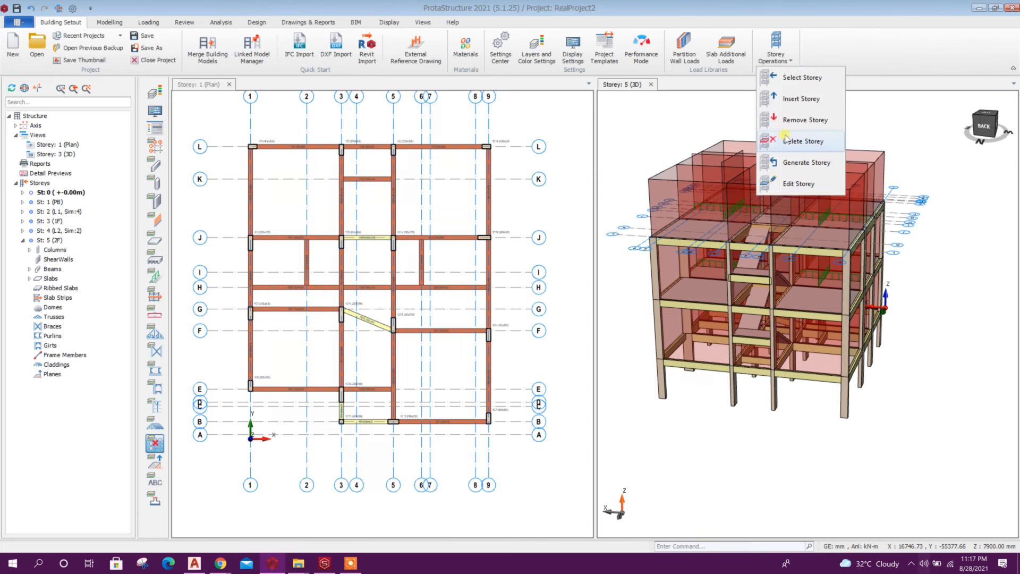
pyautogui.click(801, 99)
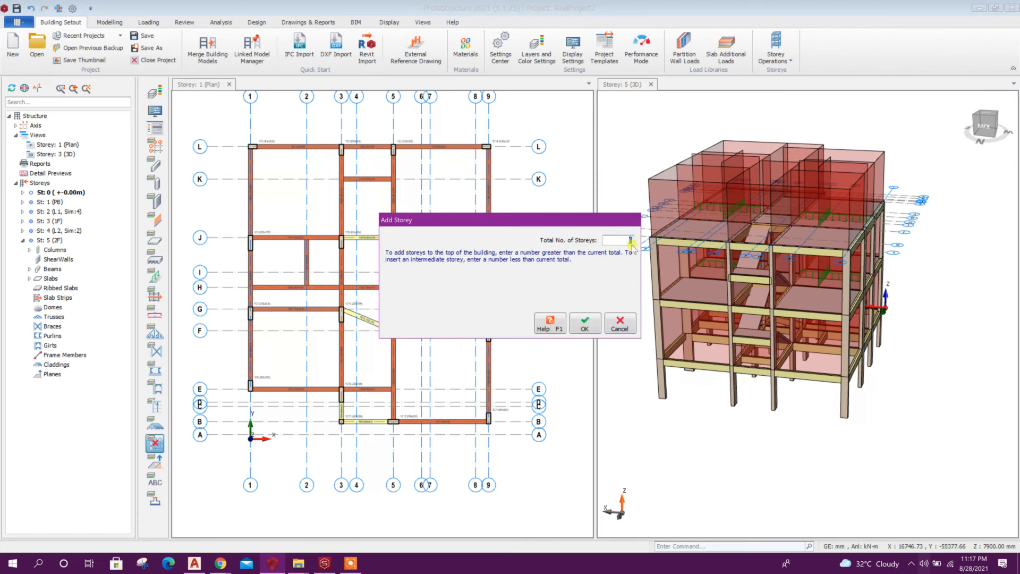
pyautogui.click(584, 323)
pyautogui.click(581, 349)
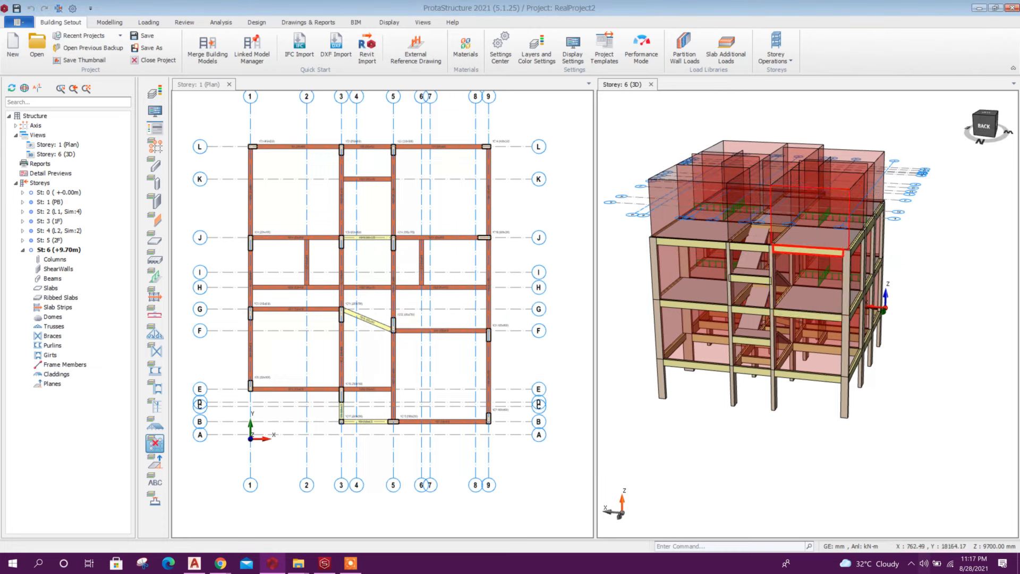
# Step: Set the height of storey 6 to 3600 mm and apply the storey settings
pyautogui.click(793, 64)
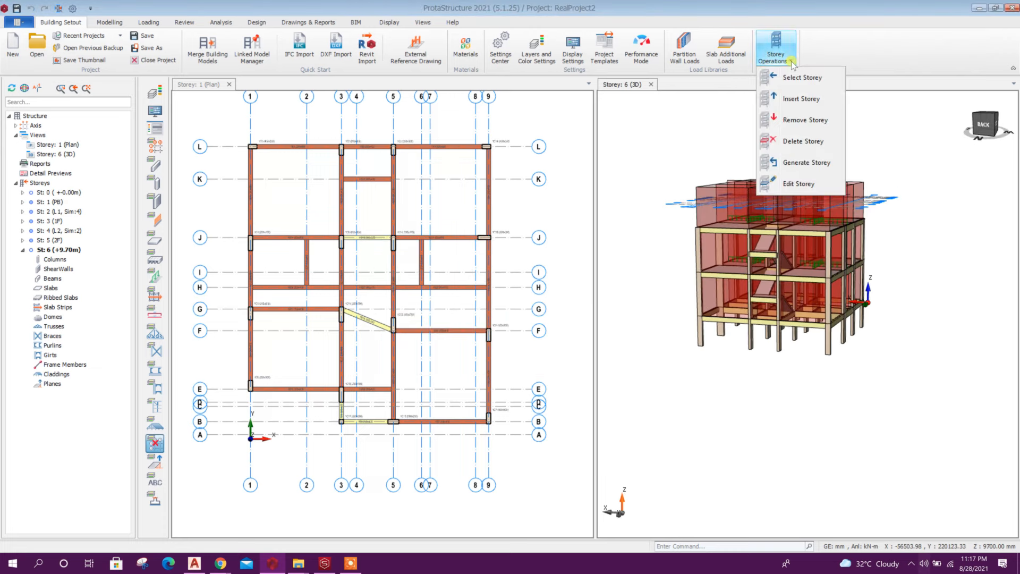
pyautogui.click(792, 184)
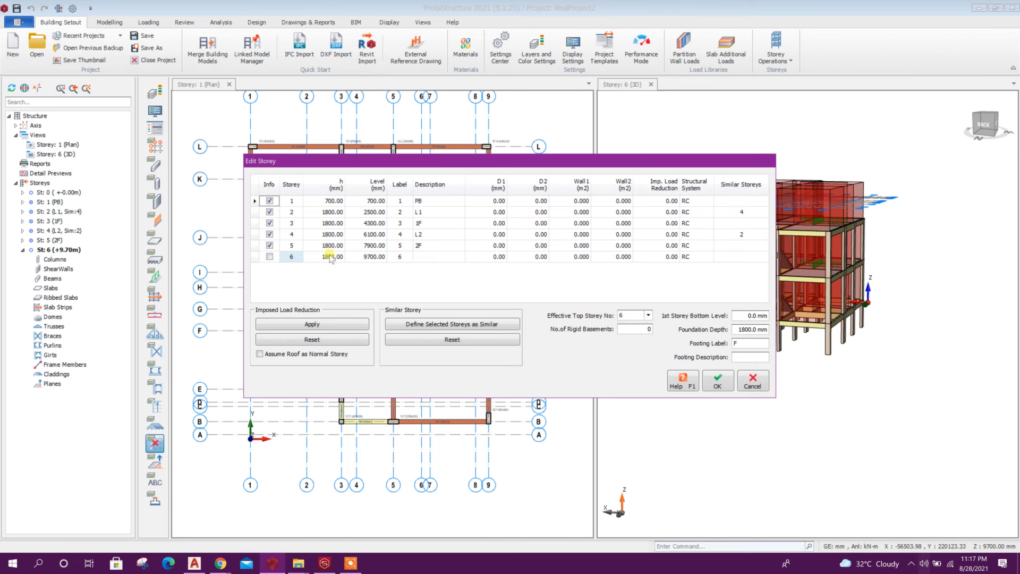
pyautogui.click(330, 258)
pyautogui.doubleClick(330, 257)
pyautogui.write('36')
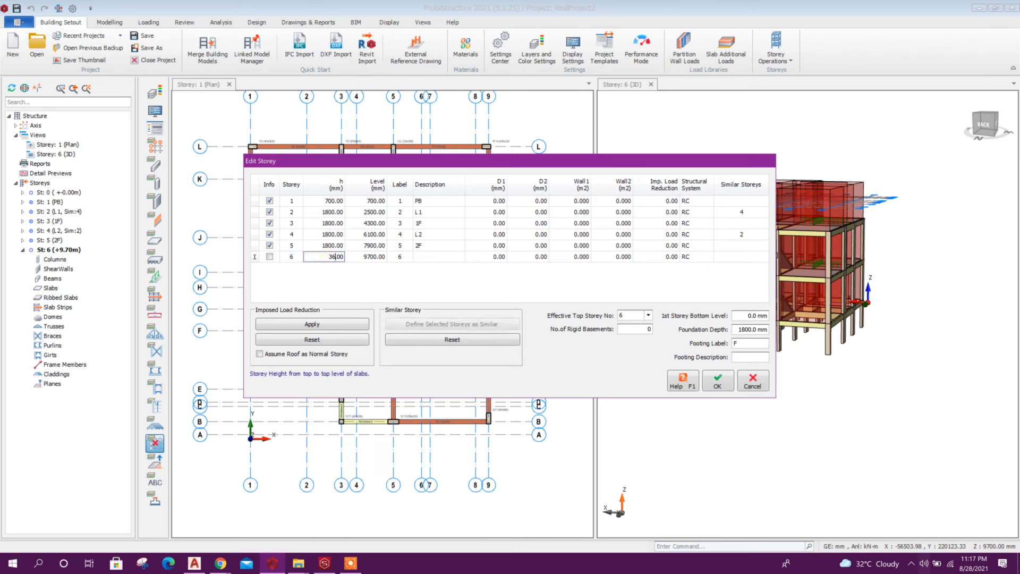
pyautogui.press('Tab')
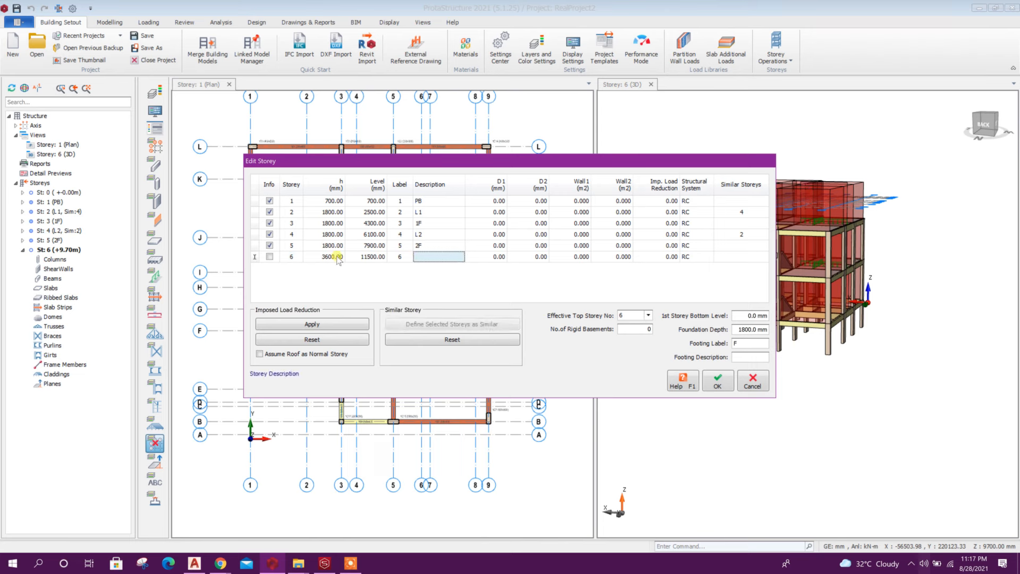
pyautogui.click(717, 382)
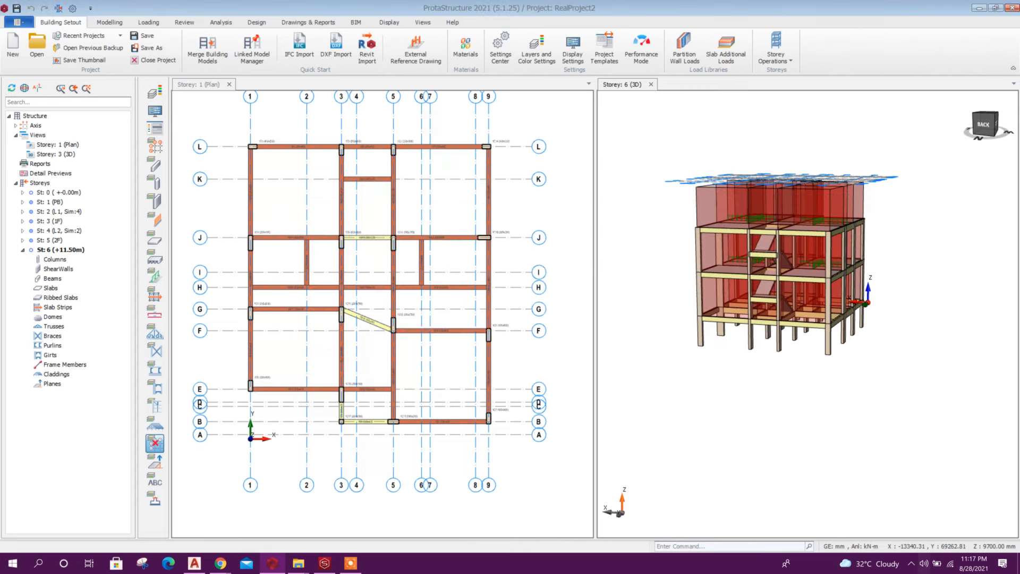
# Step: Generate storey 6 from source storey 5 (2F) with all member types included
pyautogui.scroll(2, 849, 221)
pyautogui.moveTo(910, 250)
pyautogui.mouseDown(button='right')
pyautogui.moveTo(882, 271)
pyautogui.moveTo(910, 251)
pyautogui.mouseUp(button='right')
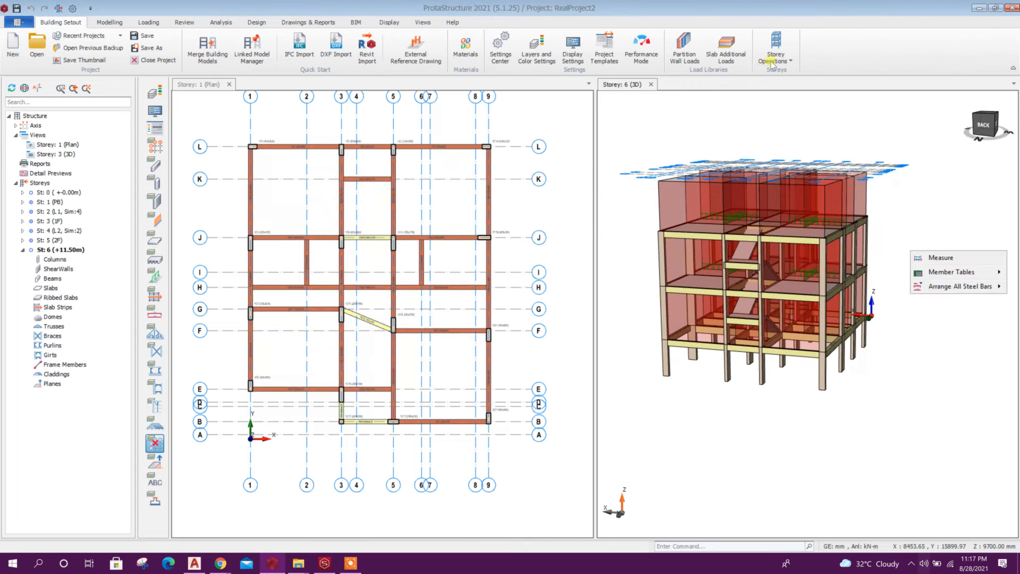
pyautogui.click(772, 61)
pyautogui.click(802, 162)
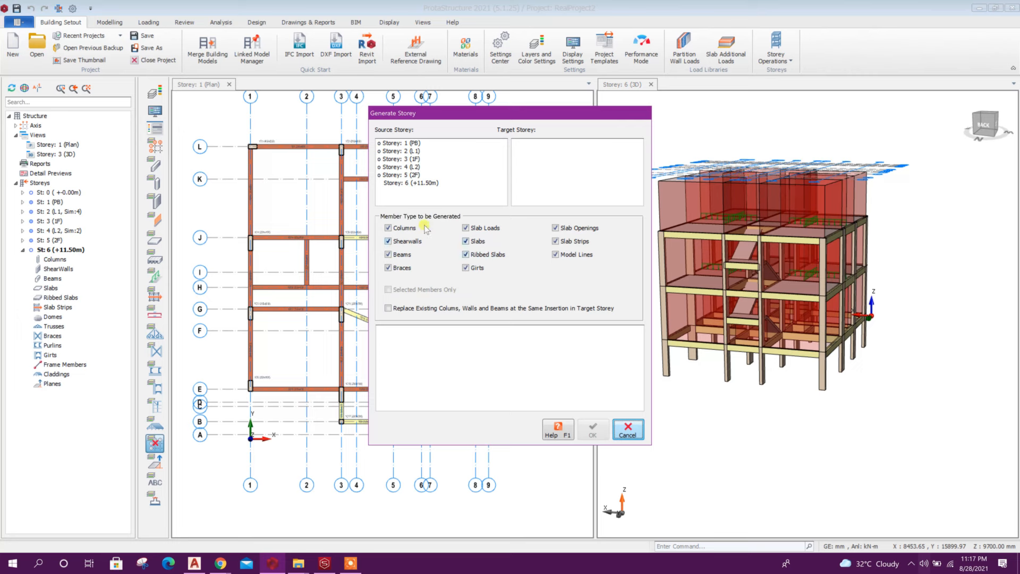
pyautogui.click(412, 176)
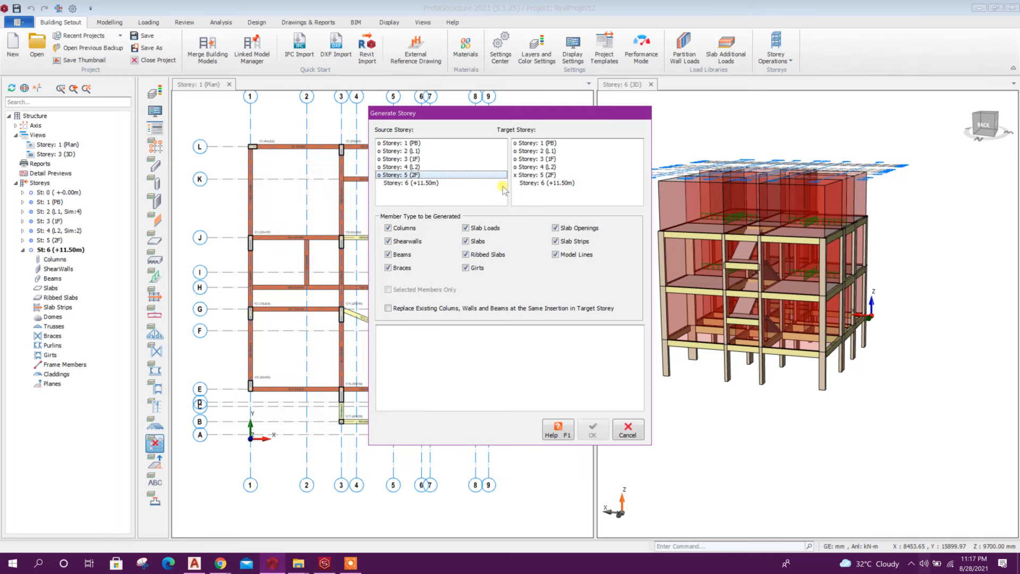
pyautogui.click(527, 183)
pyautogui.click(593, 429)
pyautogui.click(628, 429)
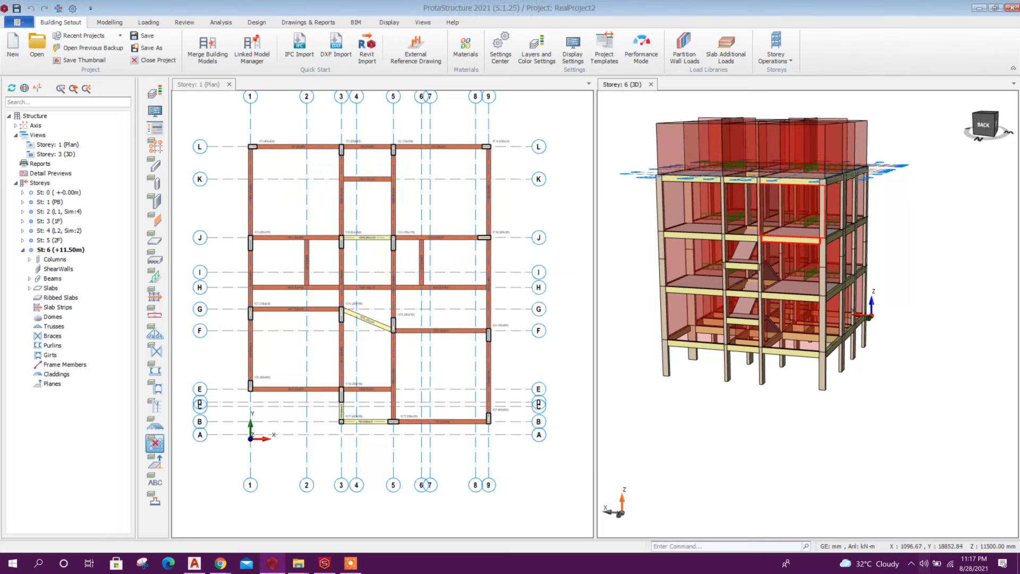
# Step: Select the storey 6 beams in the 3D side view and delete their wall loads
pyautogui.moveTo(899, 228); pyautogui.dragTo(890, 257, button='middle')
pyautogui.moveTo(936, 240); pyautogui.dragTo(789, 184)
pyautogui.rightClick(766, 226)
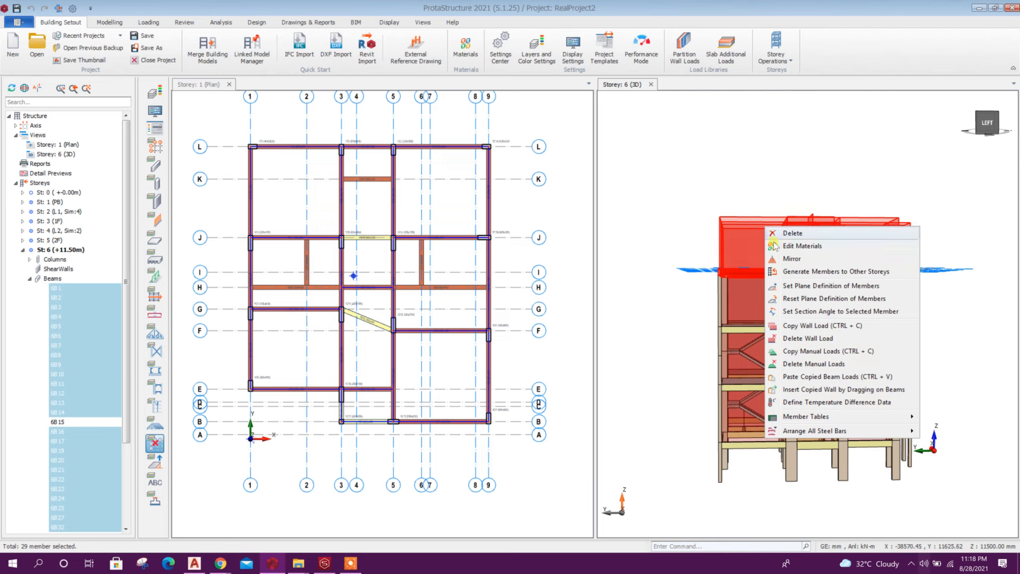
pyautogui.click(813, 341)
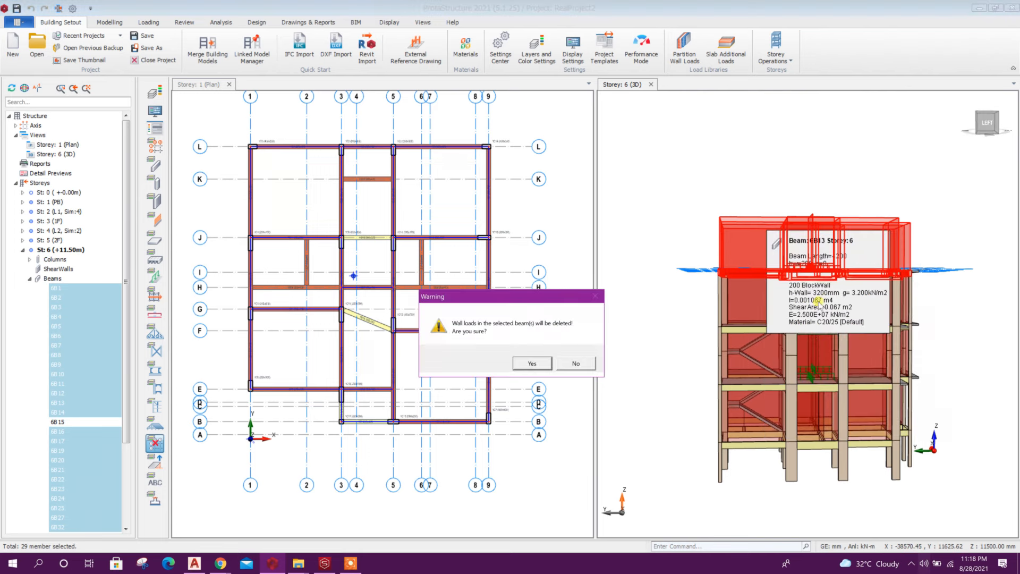
pyautogui.click(529, 359)
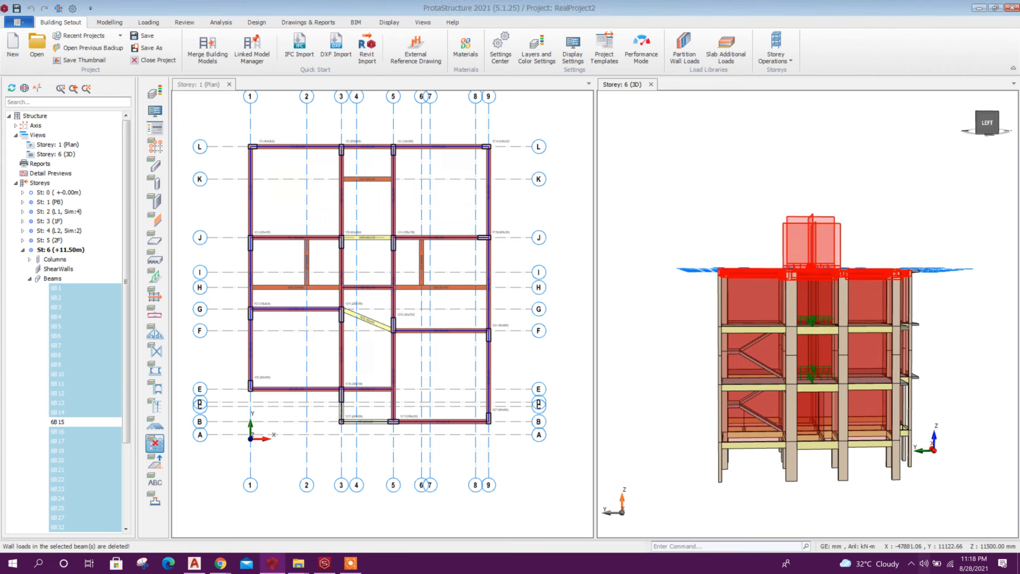
pyautogui.press('Escape')
# Step: Delete the slab loads standing above the storey 6 roof in the 3D side view
pyautogui.moveTo(862, 238); pyautogui.dragTo(783, 196)
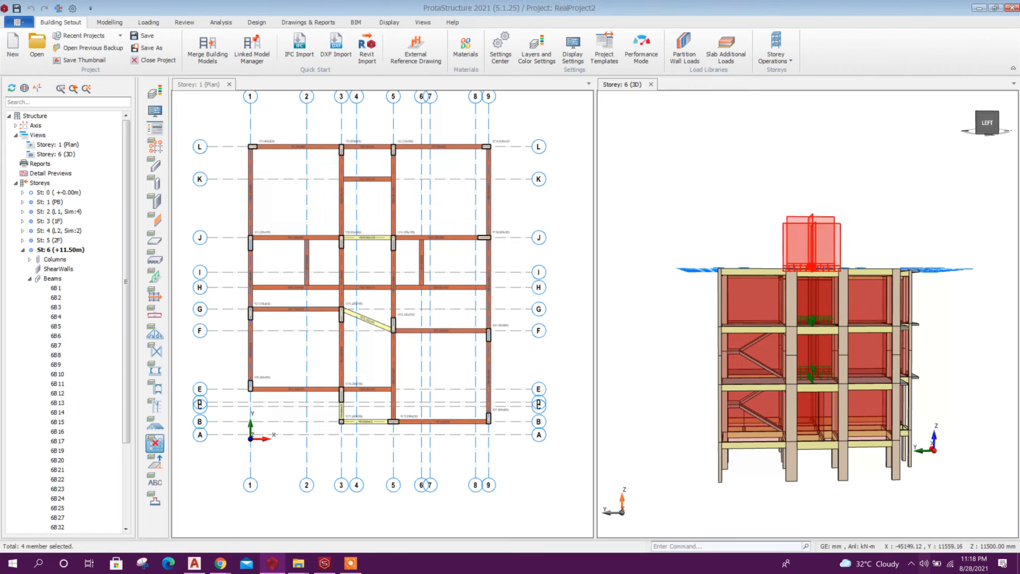
pyautogui.press('Delete')
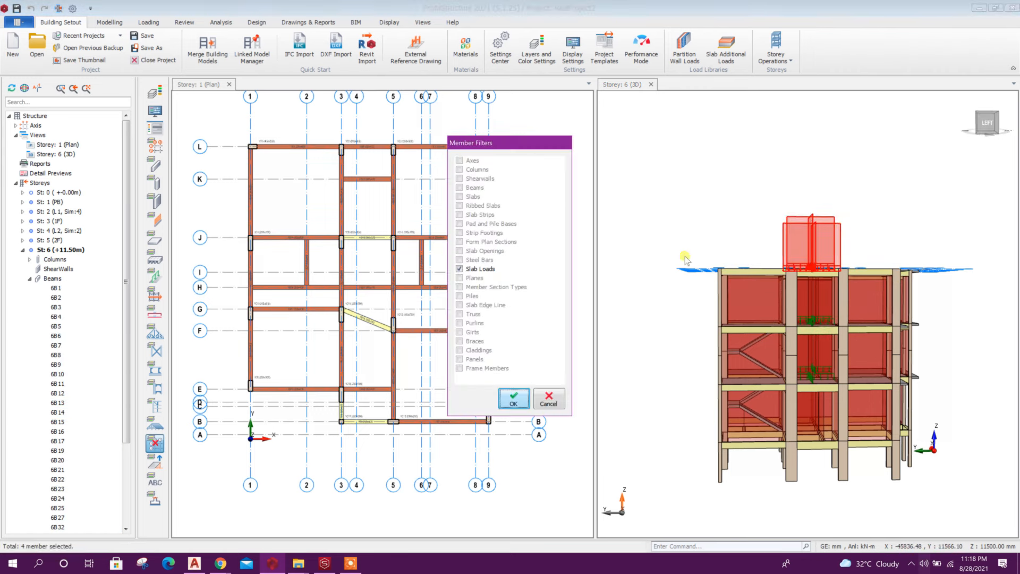
pyautogui.click(514, 399)
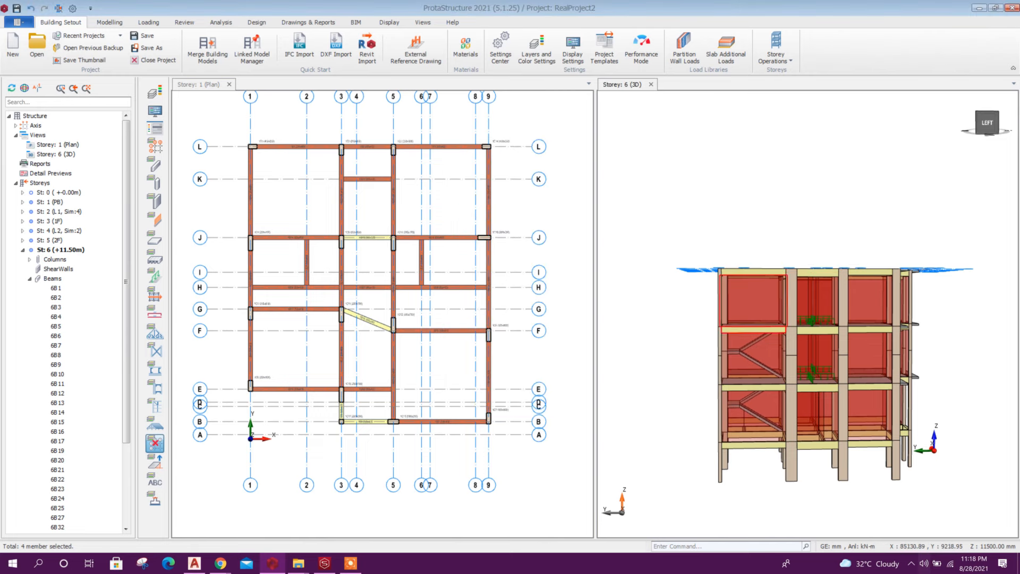
# Step: Switch the plan view from storey 1 to storey 6
pyautogui.moveTo(813, 230); pyautogui.dragTo(761, 311, button='middle')
pyautogui.scroll(5, 760, 316)
pyautogui.click(280, 125)
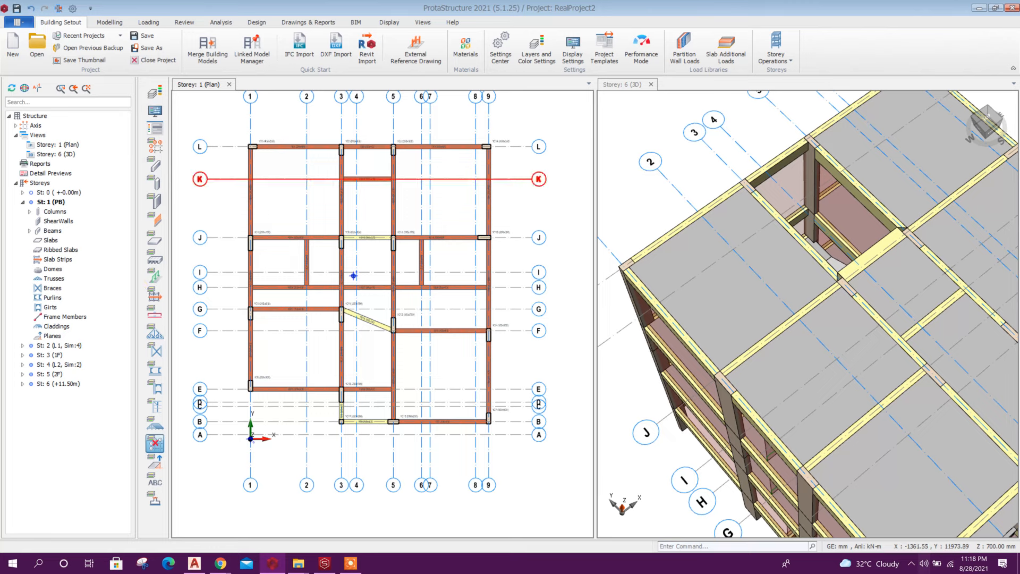
pyautogui.click(66, 385)
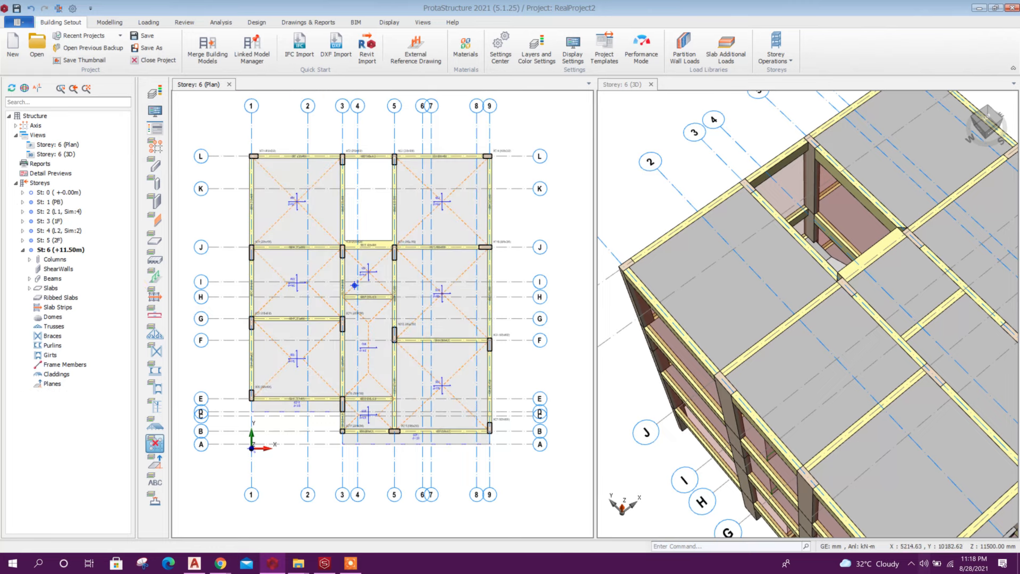
pyautogui.scroll(5, 354, 286)
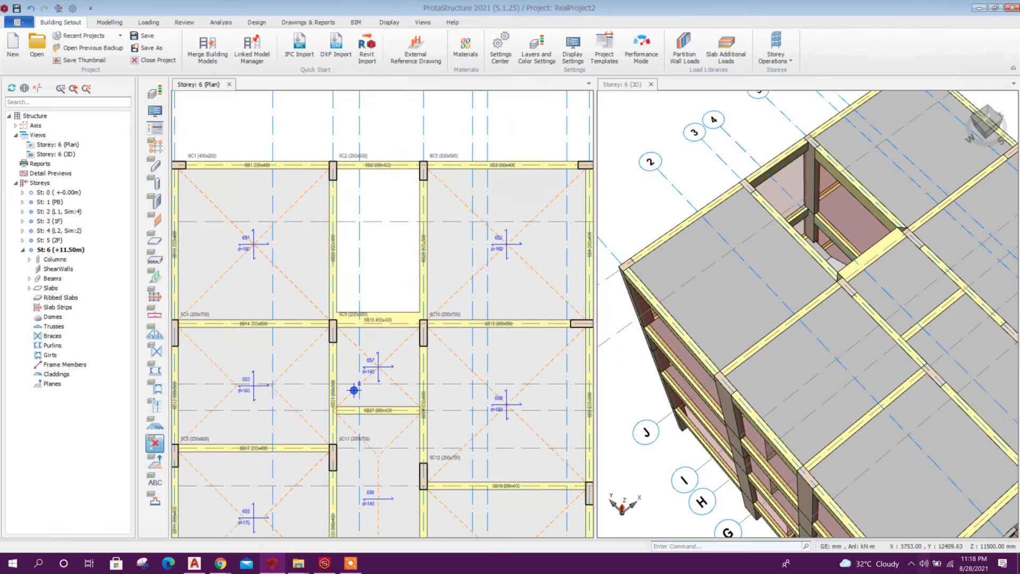
# Step: Insert a 170 mm thick slab by beam region in the open storey 6 bay between axes 3, 5, J and L
pyautogui.click(150, 23)
pyautogui.click(118, 23)
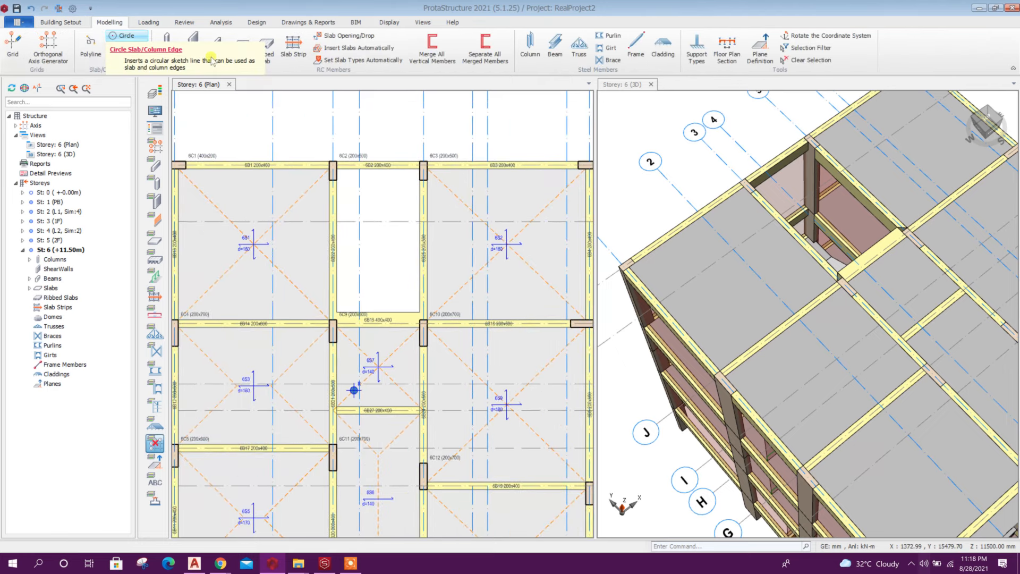
pyautogui.click(241, 53)
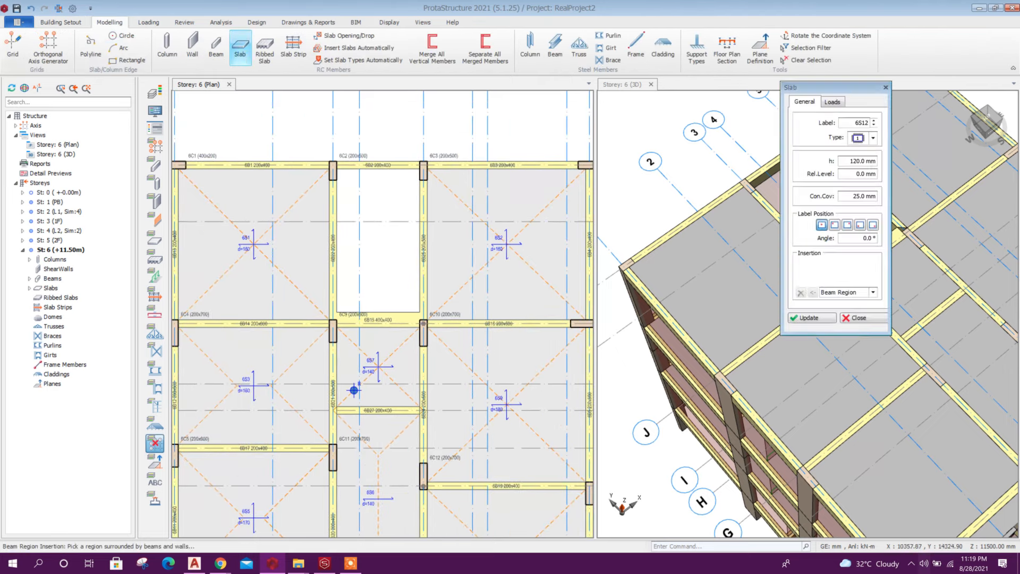
pyautogui.moveTo(792, 86); pyautogui.dragTo(447, 106)
pyautogui.click(512, 178)
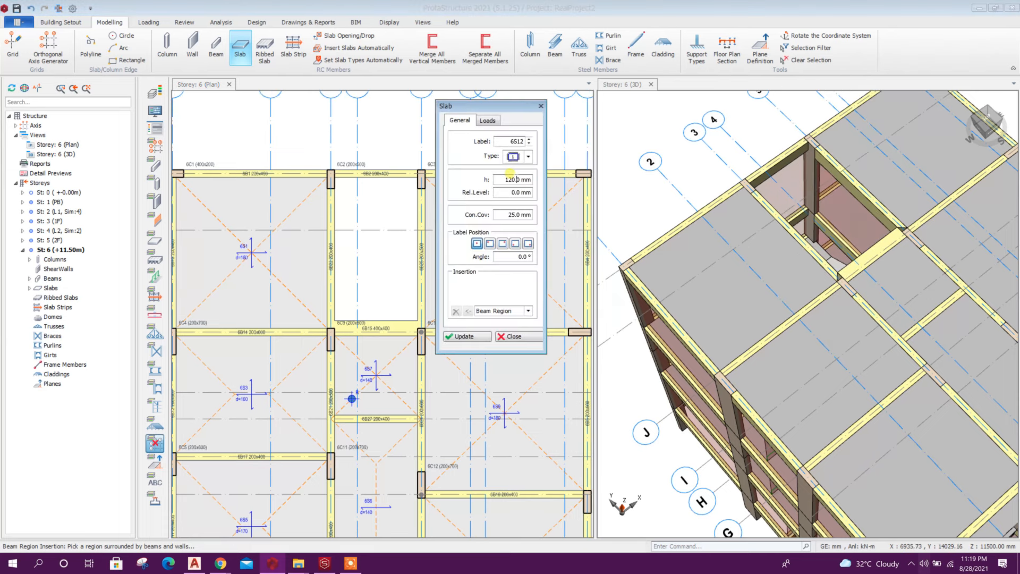
pyautogui.doubleClick(513, 179)
pyautogui.click(376, 227)
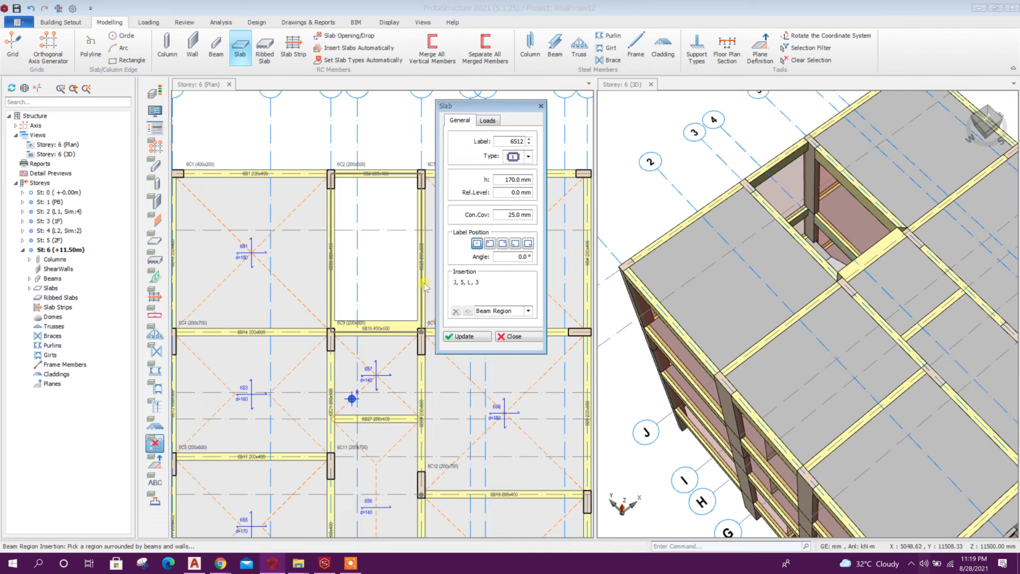
pyautogui.click(476, 336)
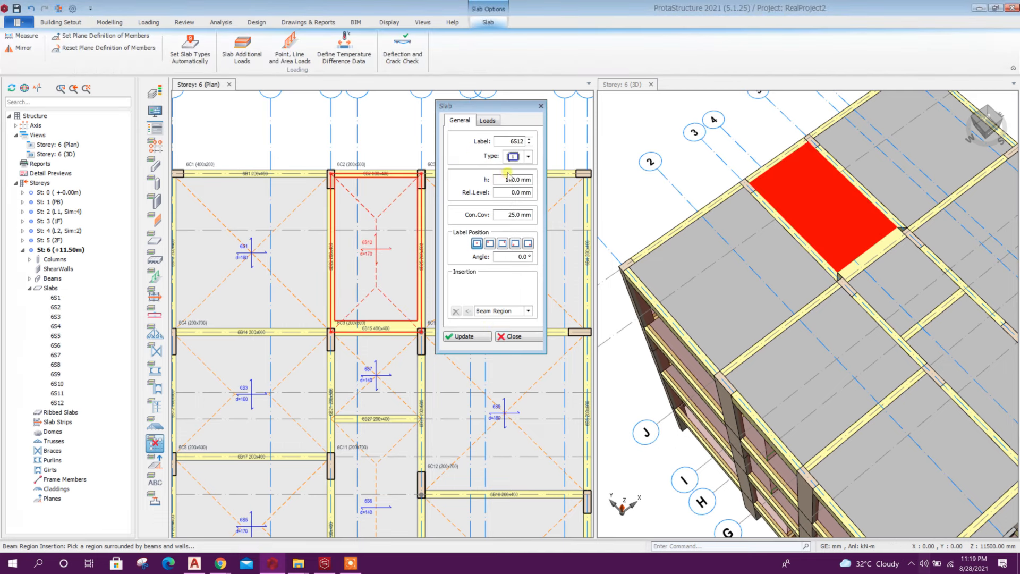
# Step: Check the new slab's load fields without editing them and leave the slab command
pyautogui.click(488, 120)
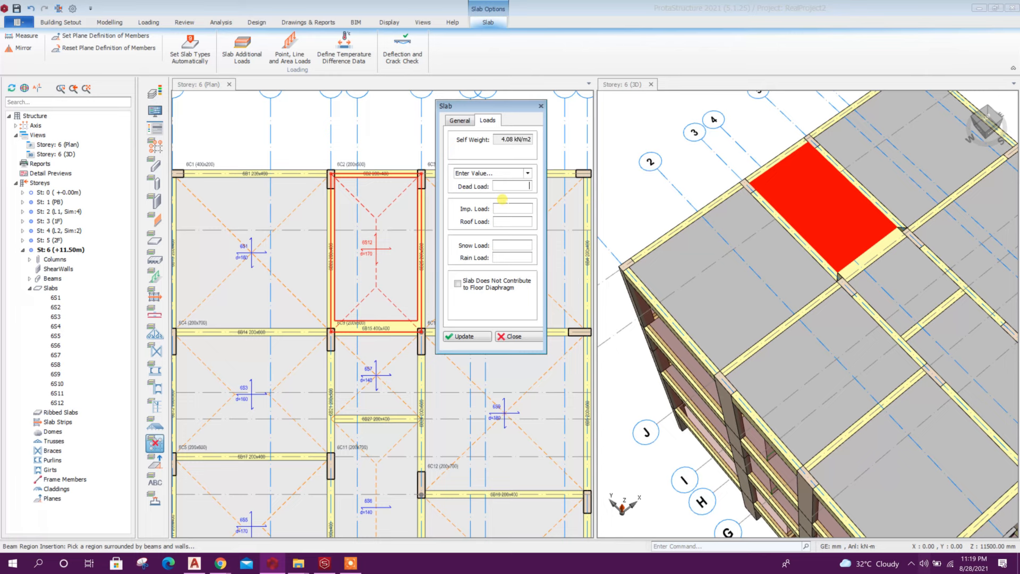
pyautogui.click(517, 337)
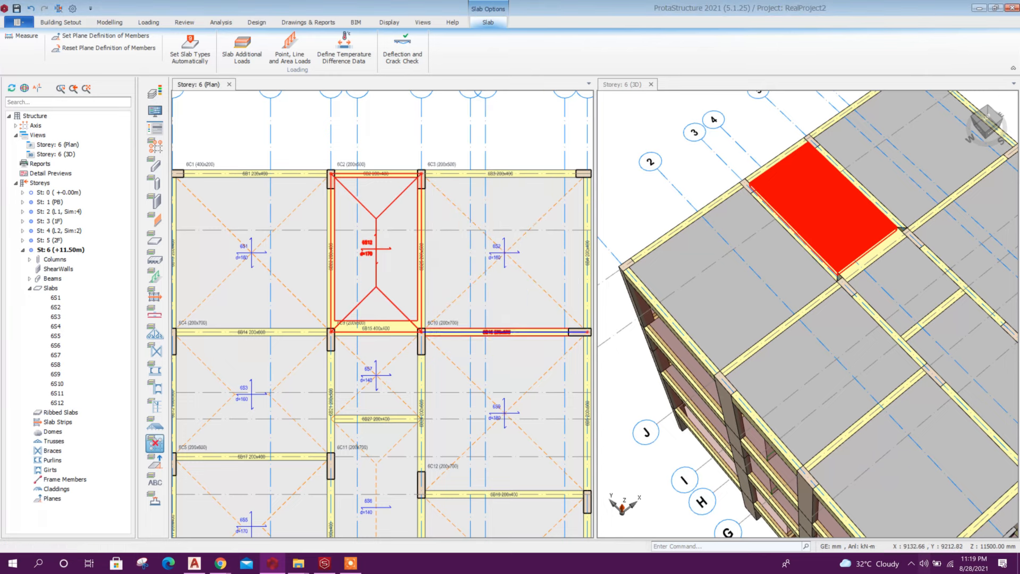
pyautogui.scroll(-2, 372, 213)
pyautogui.rightClick(365, 200)
pyautogui.press('Escape')
pyautogui.scroll(1, 365, 200)
pyautogui.press('Escape')
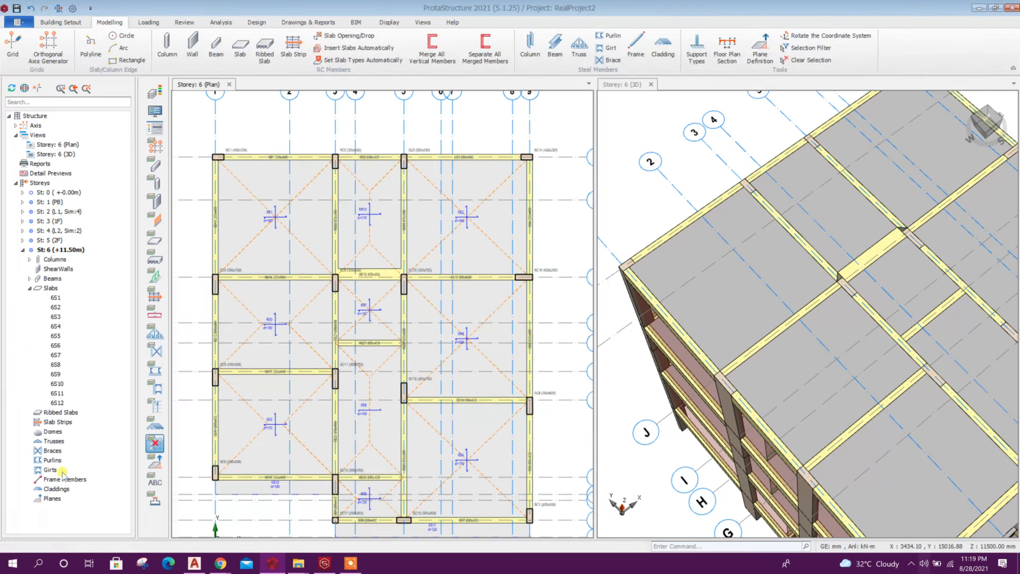
# Step: Set the slab types automatically for all slabs in storey 6
pyautogui.click(30, 288)
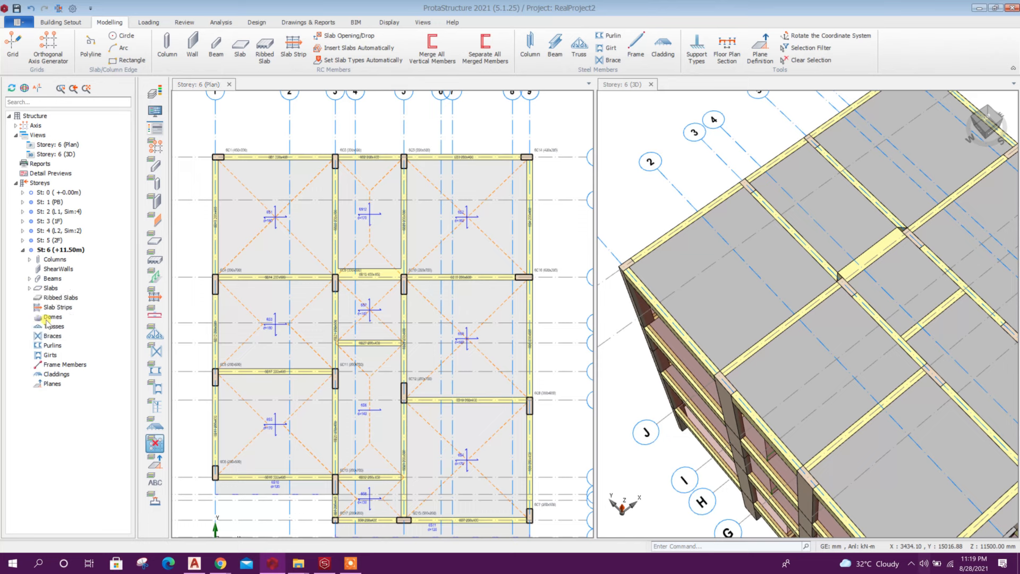
pyautogui.click(49, 288)
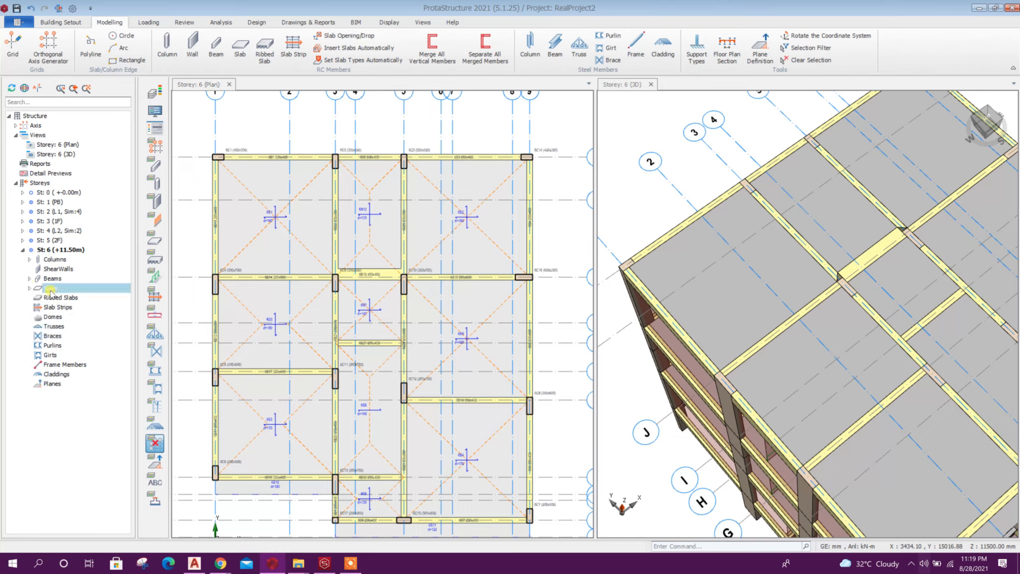
pyautogui.rightClick(50, 290)
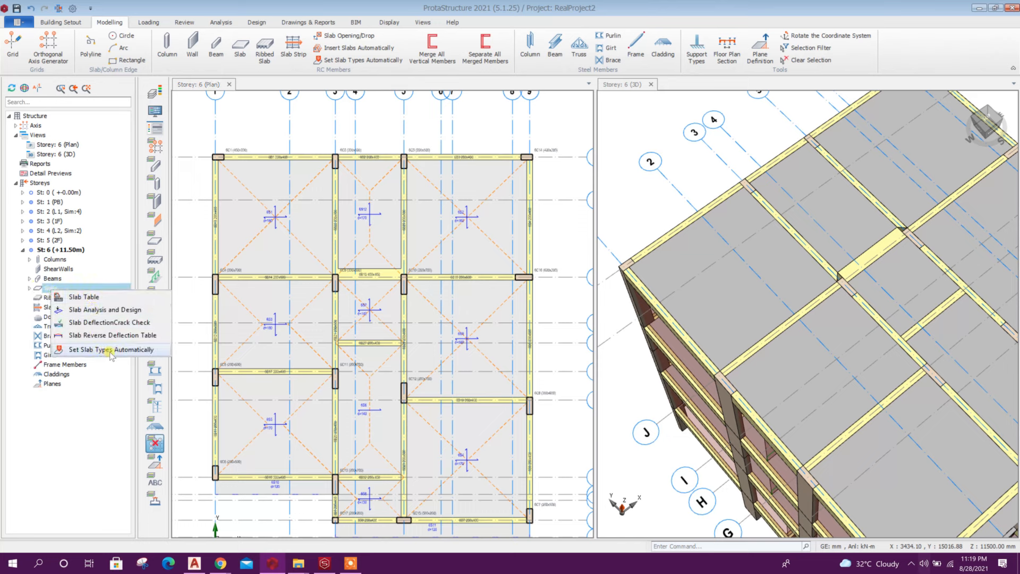
pyautogui.click(111, 350)
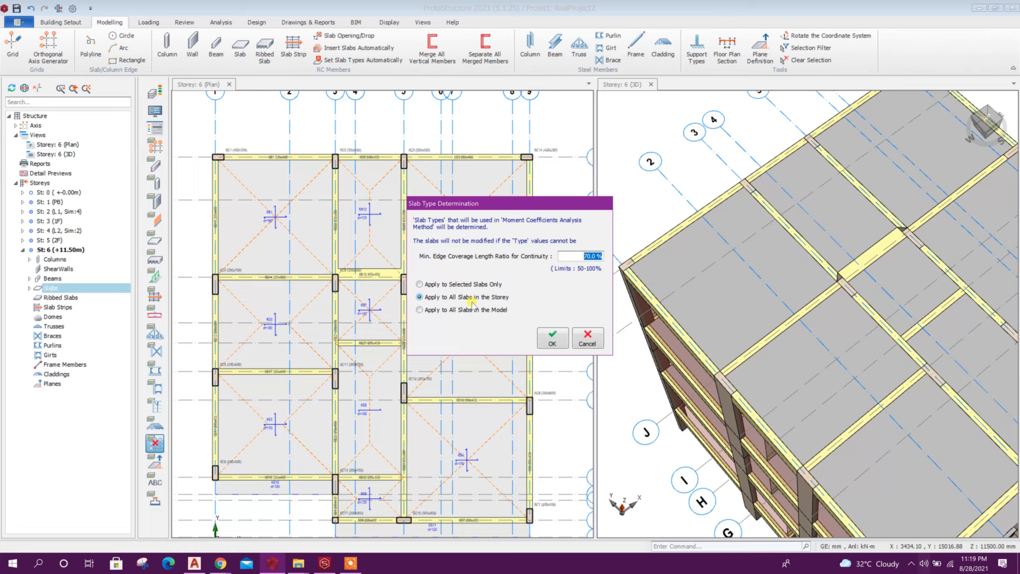
pyautogui.click(563, 340)
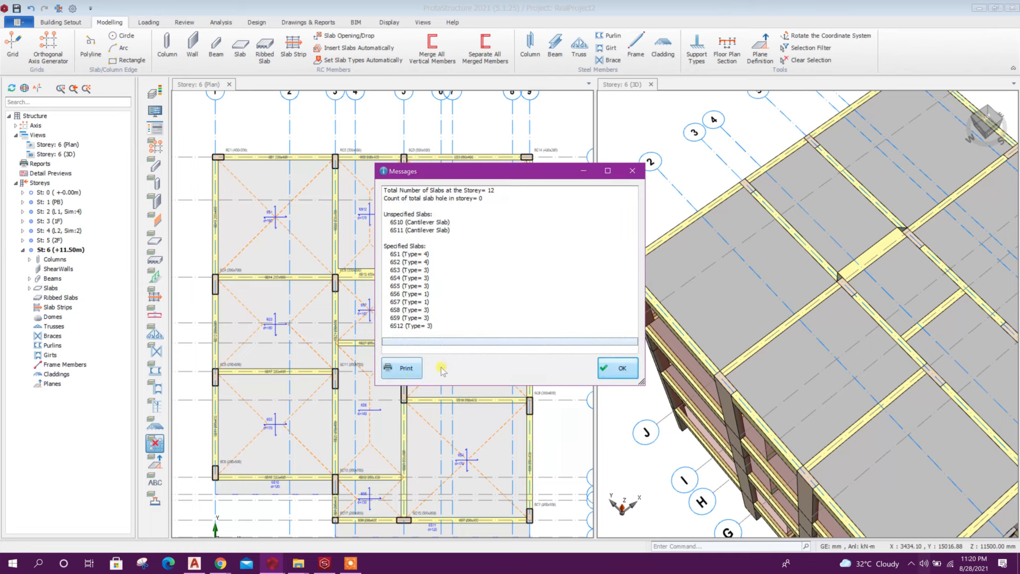
pyautogui.click(617, 368)
# Step: Set the additional dead load (g-Dead) of all storey 6 slabs to 3.5 kN/m2 in the slab table
pyautogui.rightClick(51, 288)
pyautogui.click(50, 288)
pyautogui.rightClick(50, 288)
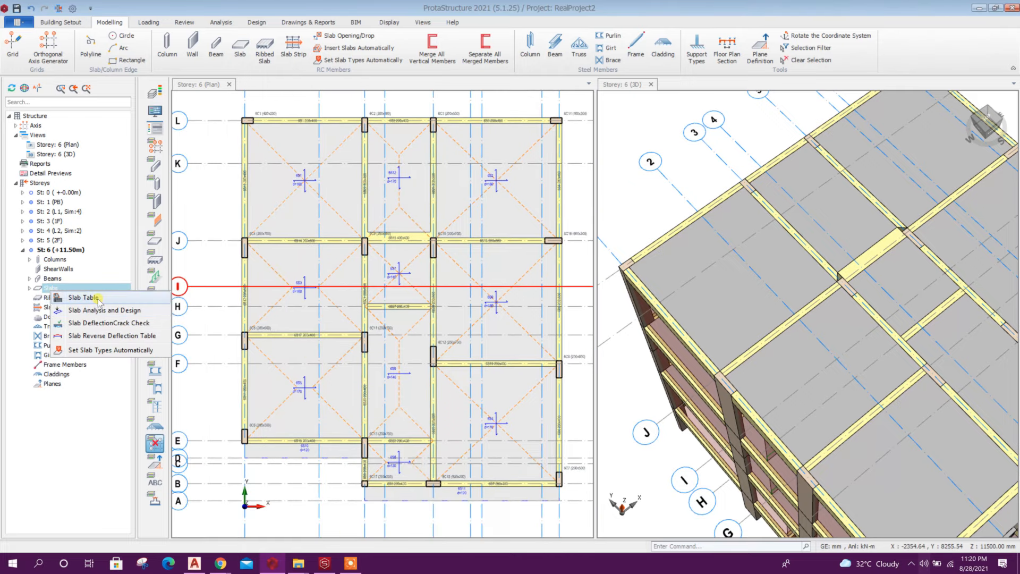
pyautogui.click(90, 298)
pyautogui.moveTo(600, 177); pyautogui.dragTo(592, 293)
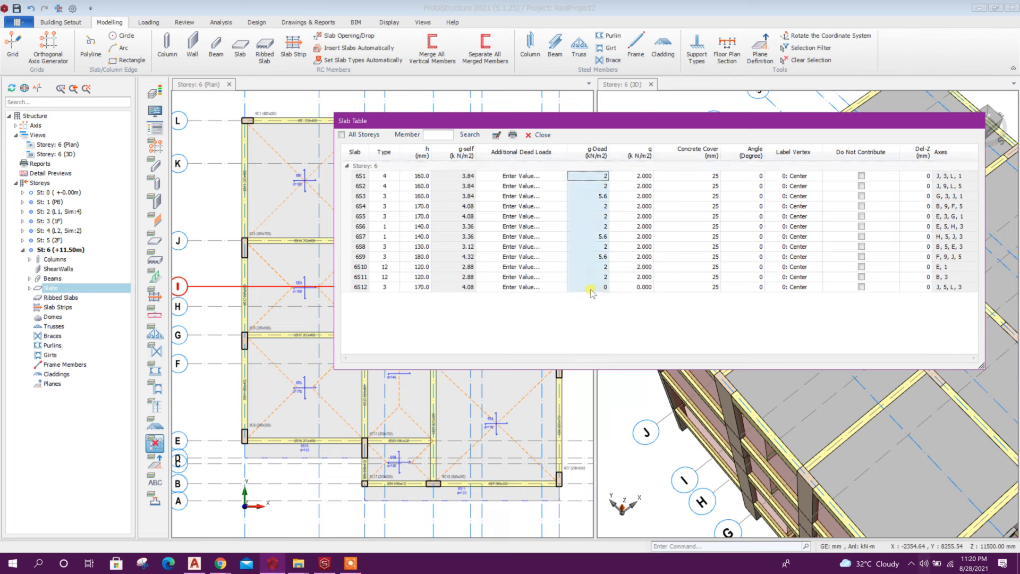
pyautogui.write('1')
pyautogui.press('Return')
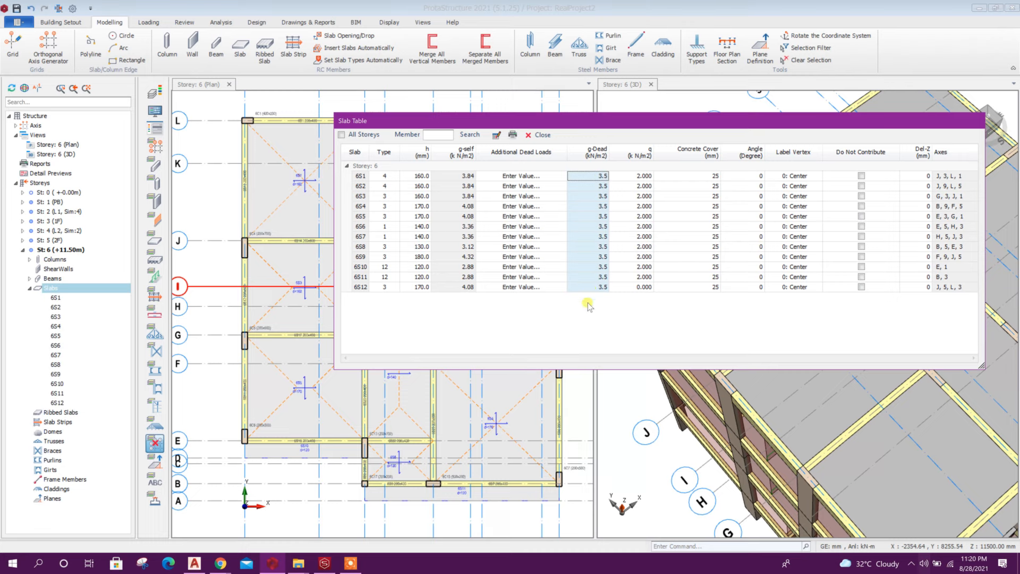
pyautogui.click(540, 135)
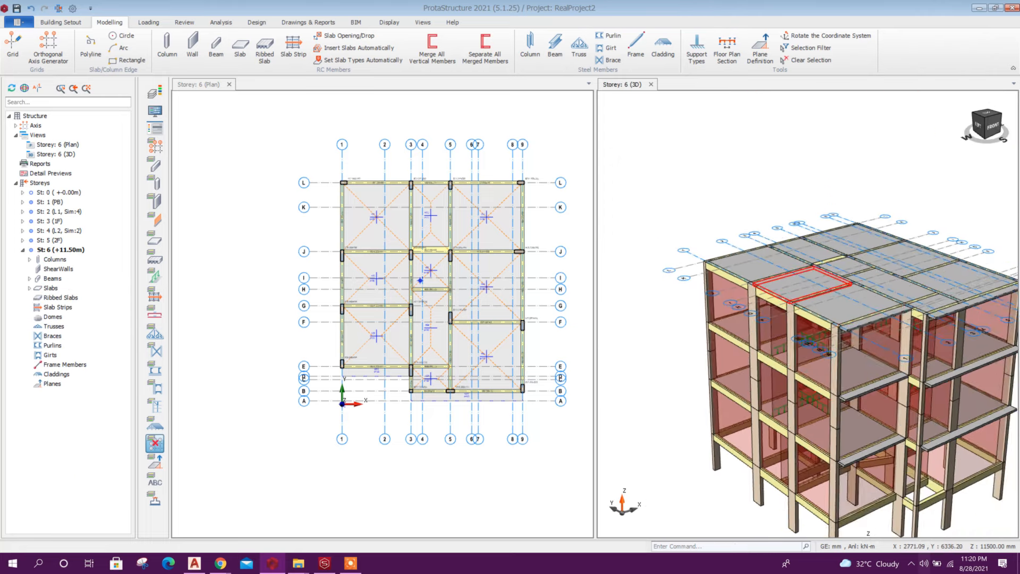
# Step: Recolour the 3D view by Slab Additional Dead Loads and examine the slabs of each storey
pyautogui.scroll(1, 801, 309)
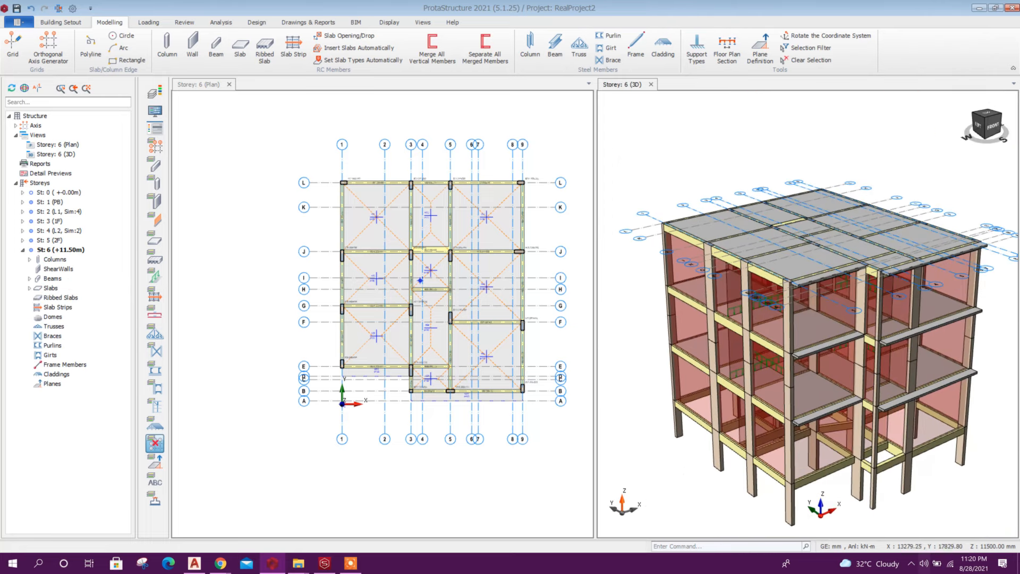
pyautogui.click(155, 129)
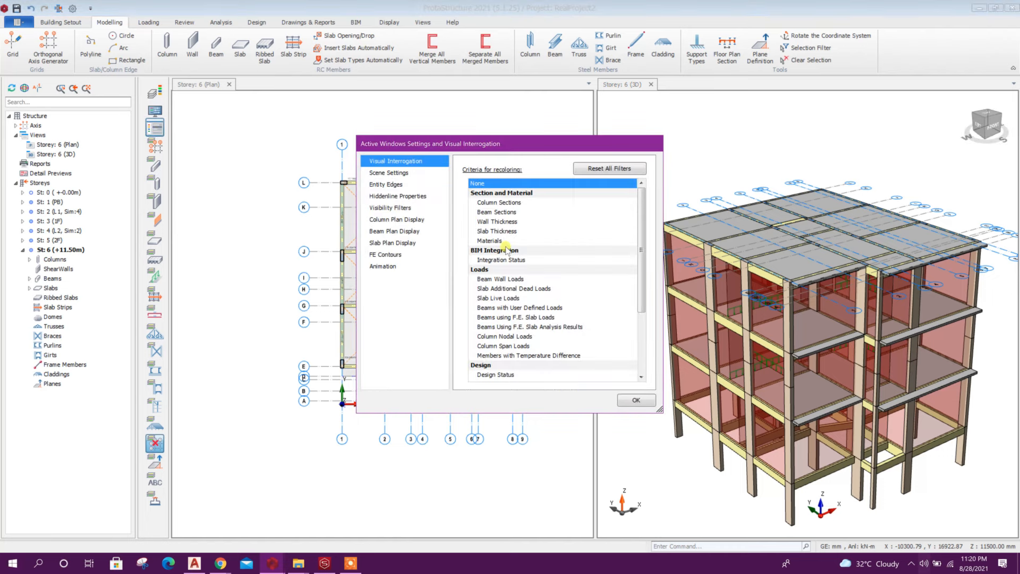
pyautogui.click(504, 289)
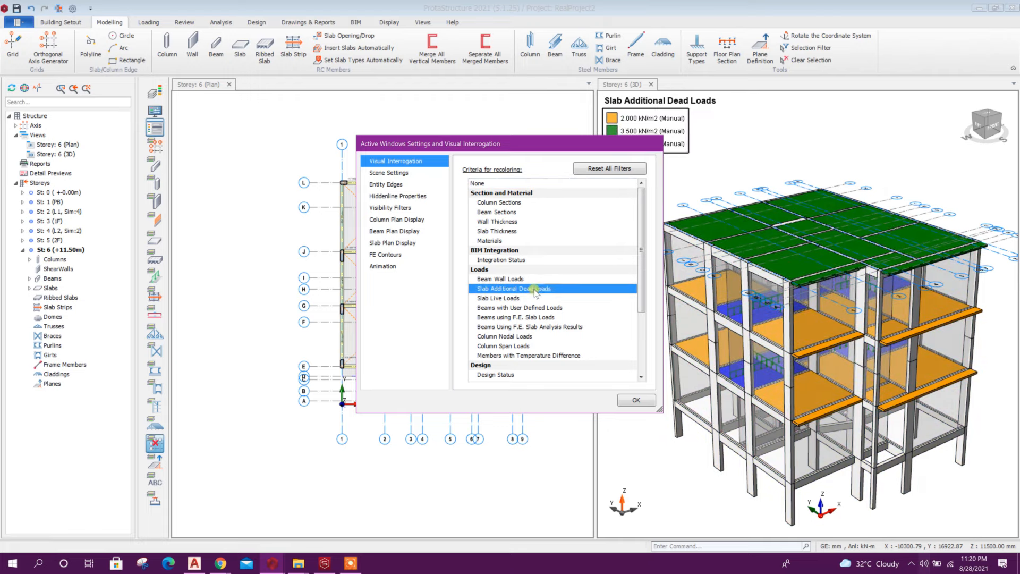
pyautogui.click(636, 399)
pyautogui.moveTo(765, 313)
pyautogui.mouseDown(button='middle')
pyautogui.moveTo(788, 329)
pyautogui.moveTo(774, 364)
pyautogui.moveTo(742, 346)
pyautogui.moveTo(754, 355)
pyautogui.moveTo(737, 313)
pyautogui.moveTo(786, 280)
pyautogui.moveTo(793, 293)
pyautogui.moveTo(762, 308)
pyautogui.mouseUp(button='middle')
pyautogui.scroll(3, 766, 372)
pyautogui.scroll(-3, 748, 349)
pyautogui.scroll(2, 775, 215)
pyautogui.scroll(-2, 774, 207)
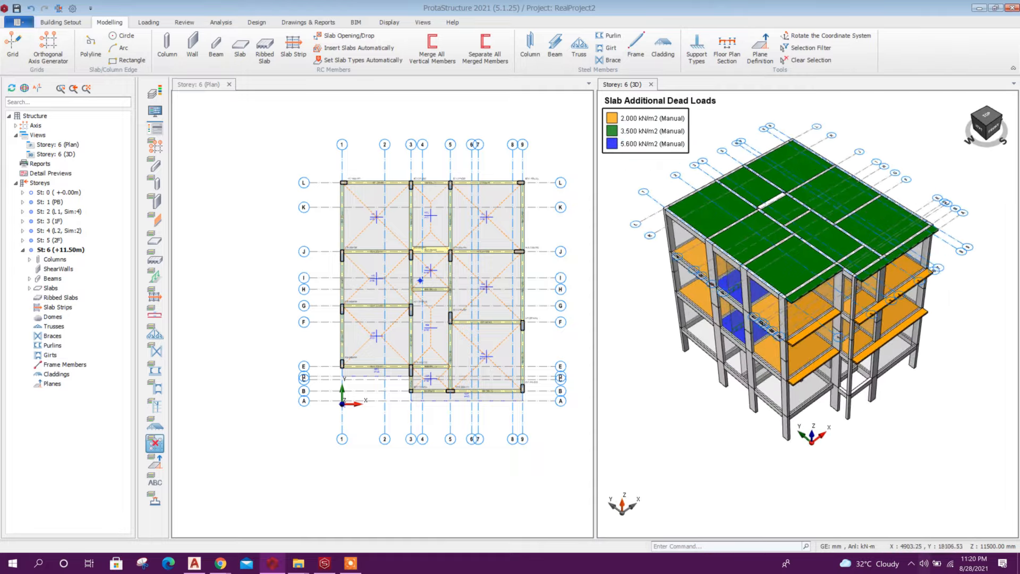
# Step: Reset the recolouring criterion of the 3D view to None
pyautogui.click(155, 128)
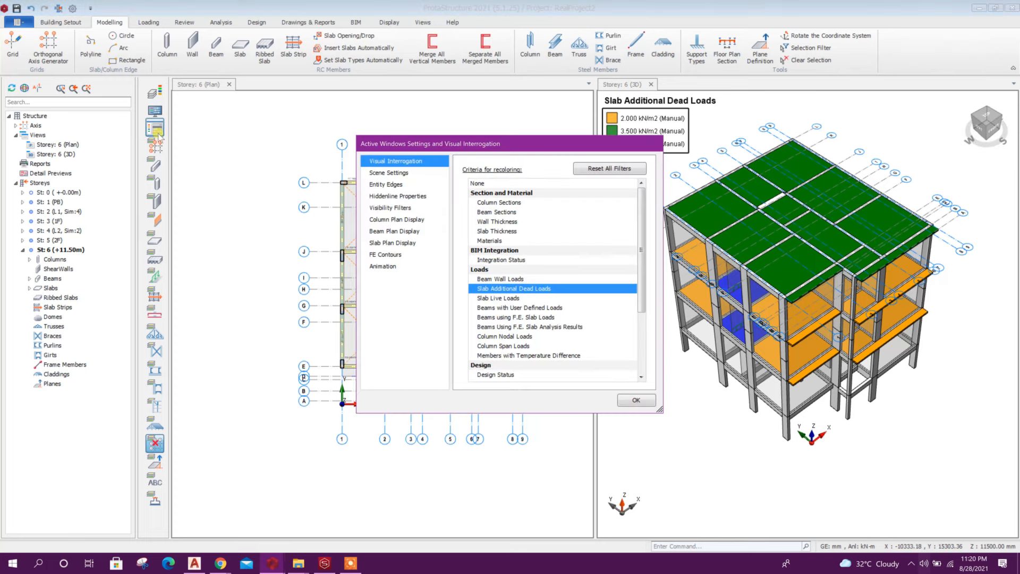
pyautogui.click(499, 184)
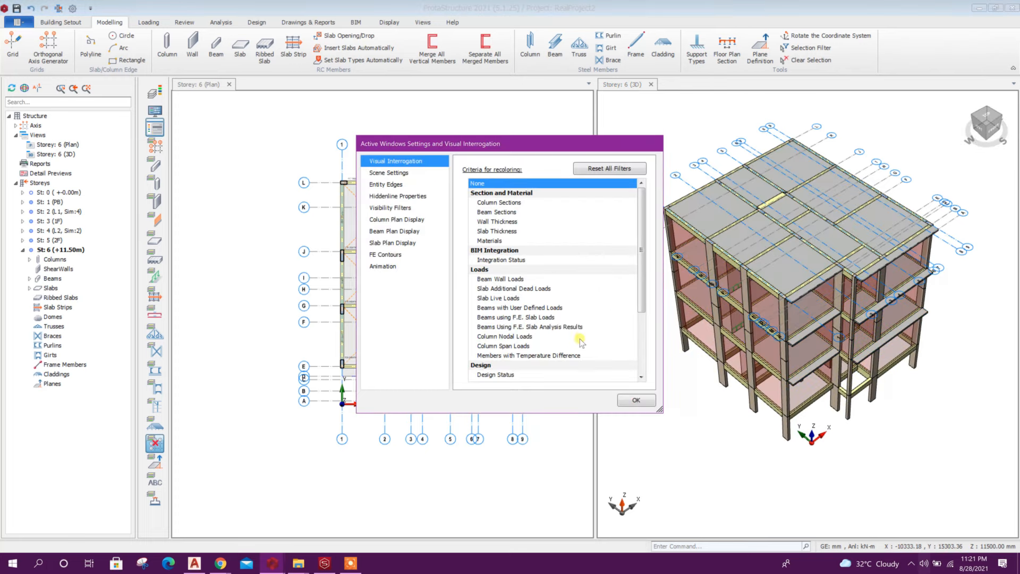
pyautogui.click(632, 400)
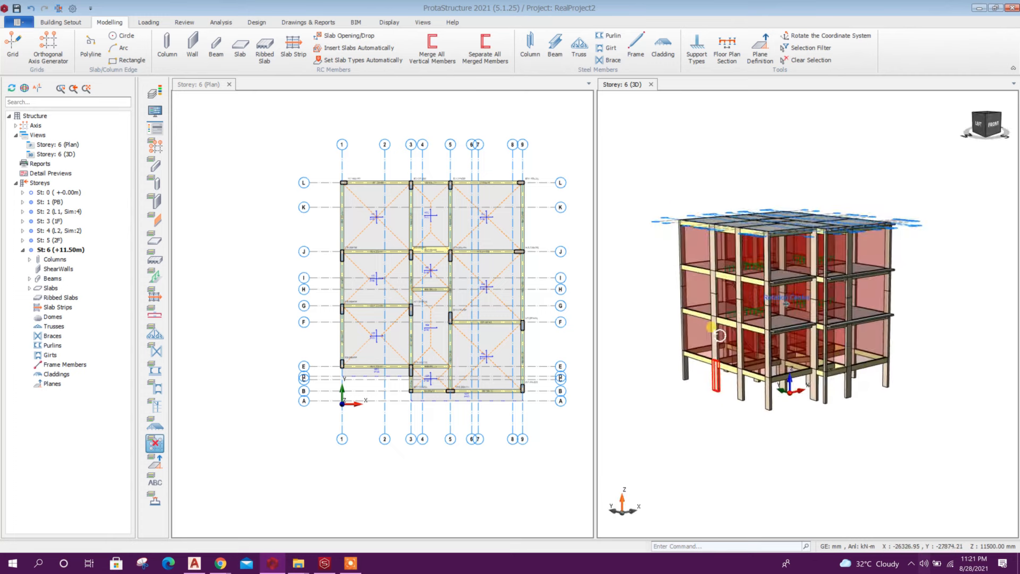
# Step: Assign a 200 BlockWall wall load 1.5 m high to the storey 6 beam on axis L between axes 1 and 3
pyautogui.scroll(5, 455, 374)
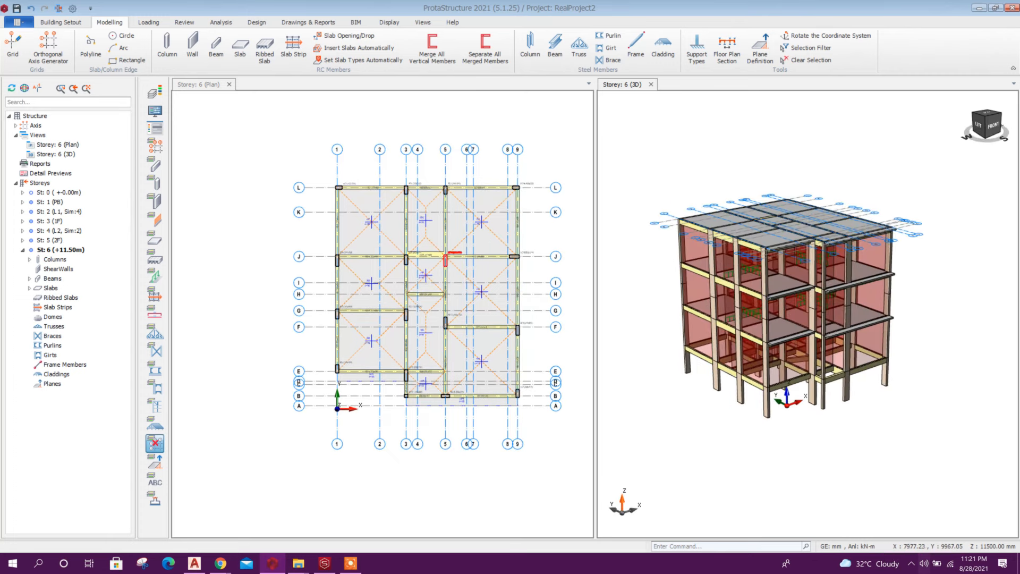
pyautogui.click(343, 149)
pyautogui.rightClick(344, 149)
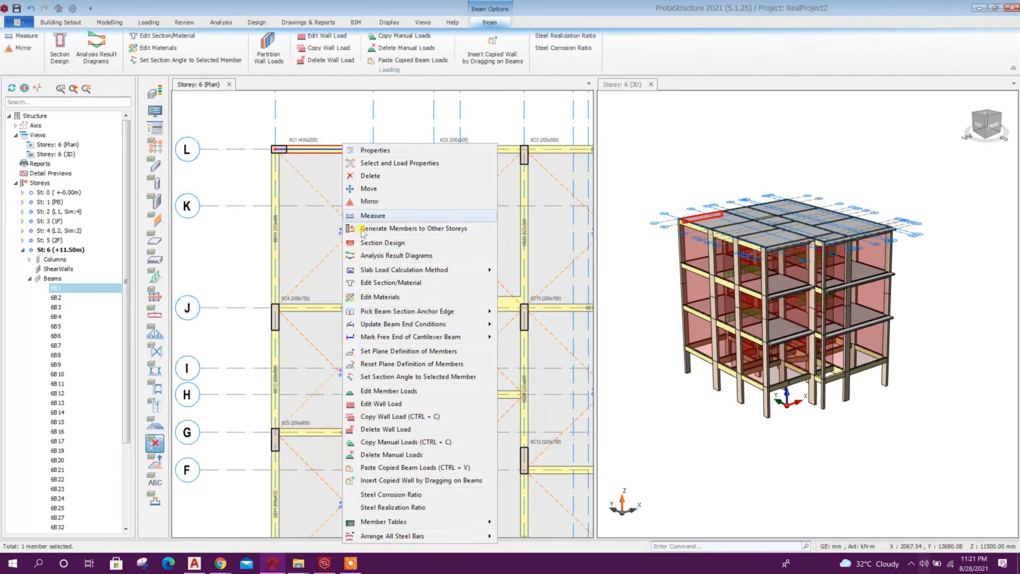
pyautogui.click(384, 404)
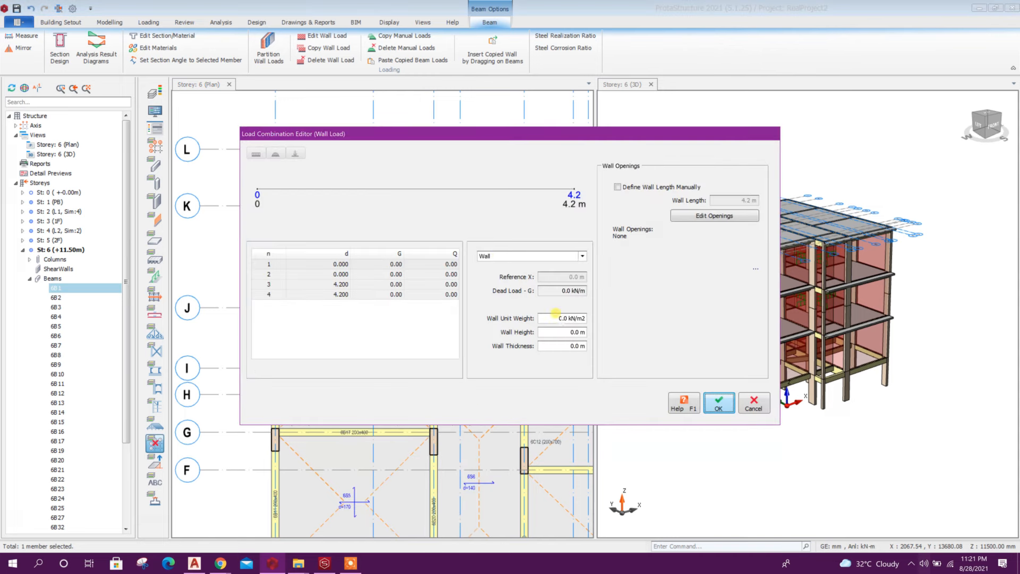
pyautogui.click(573, 332)
pyautogui.click(582, 256)
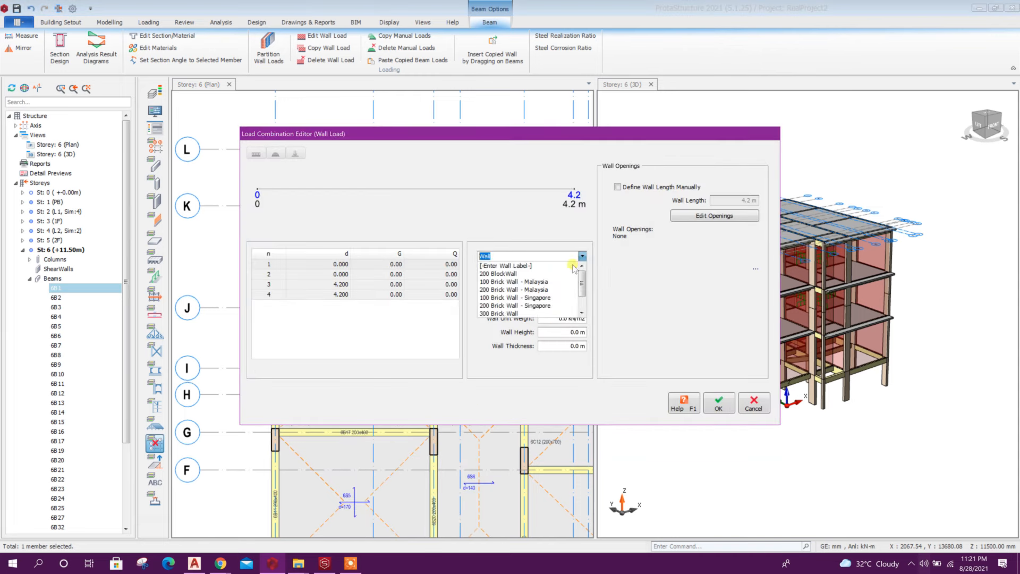
pyautogui.click(536, 278)
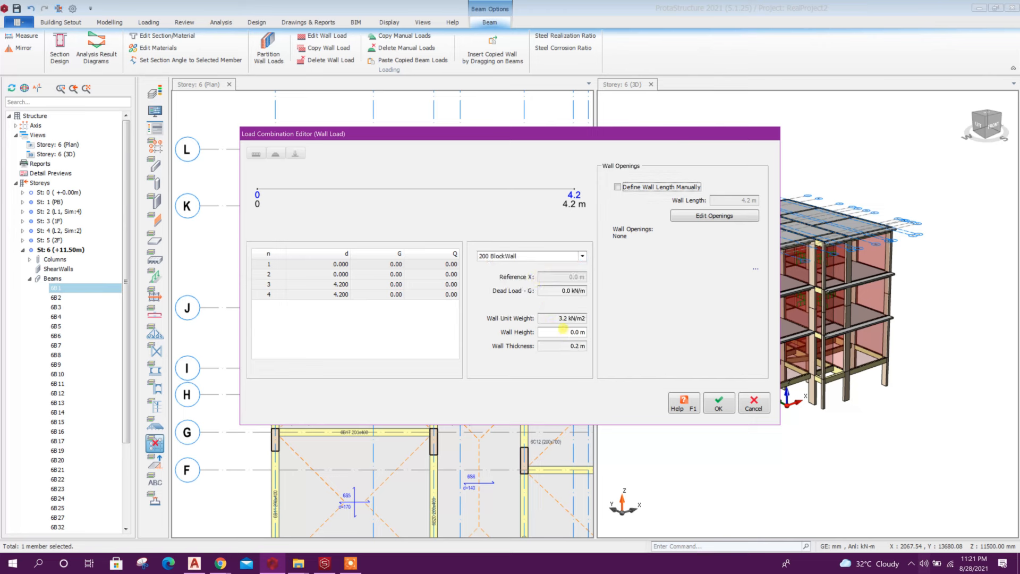
pyautogui.click(563, 330)
pyautogui.click(549, 283)
pyautogui.click(725, 411)
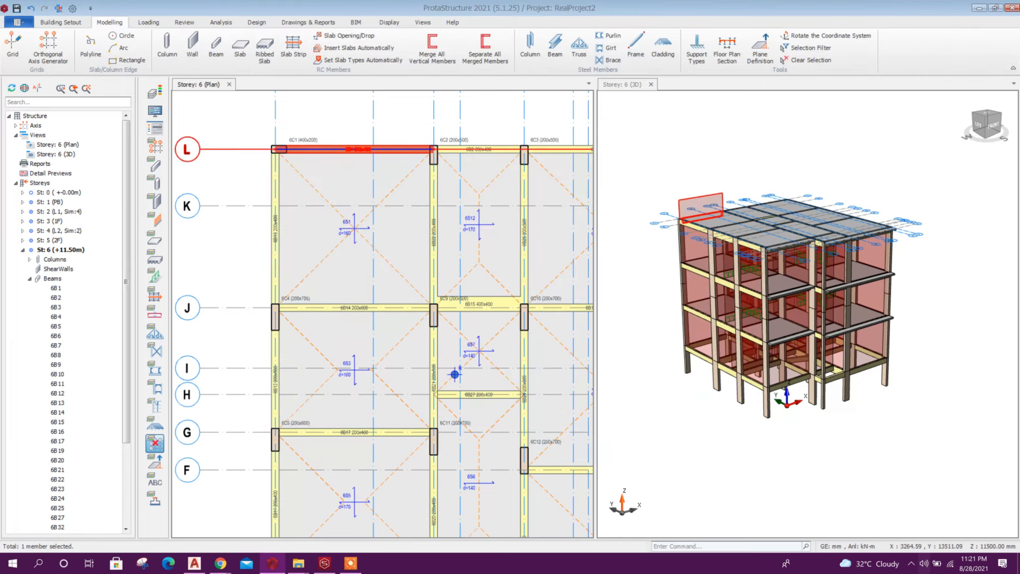
# Step: Copy the wall load of the axis L beam and select the other edge beams along axes L and 9
pyautogui.rightClick(398, 150)
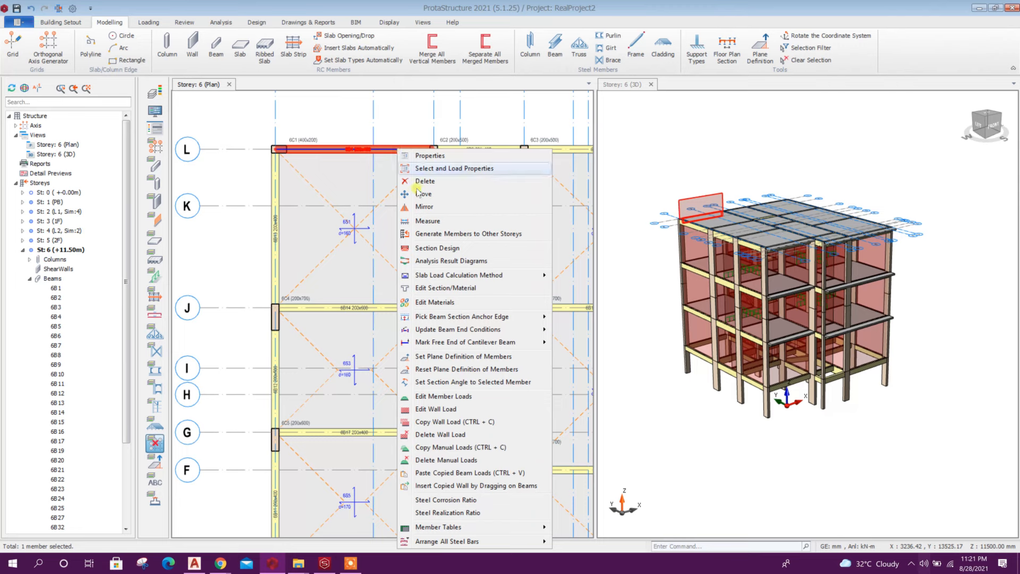
pyautogui.click(441, 422)
pyautogui.scroll(-2, 301, 193)
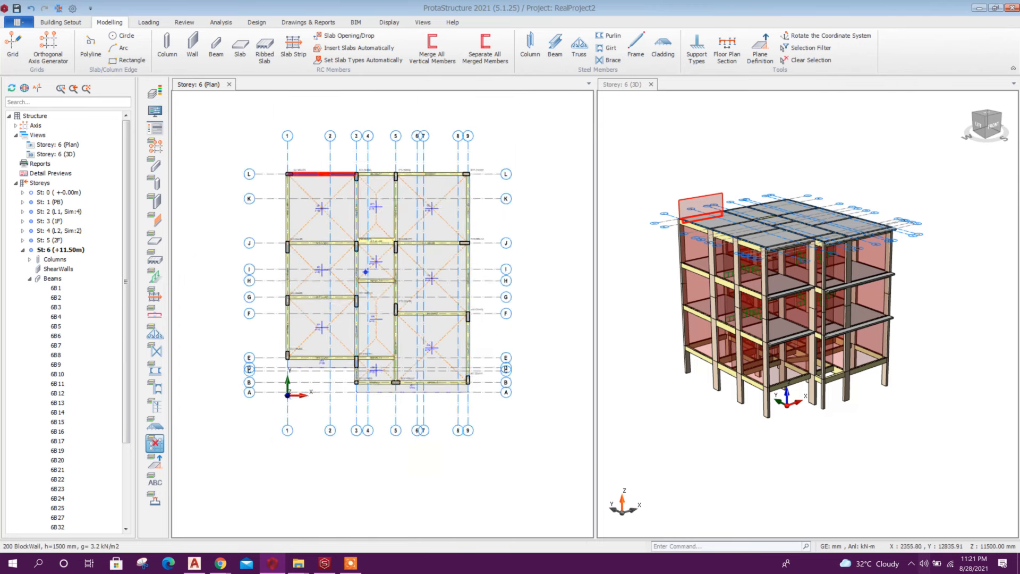
pyautogui.scroll(2, 392, 183)
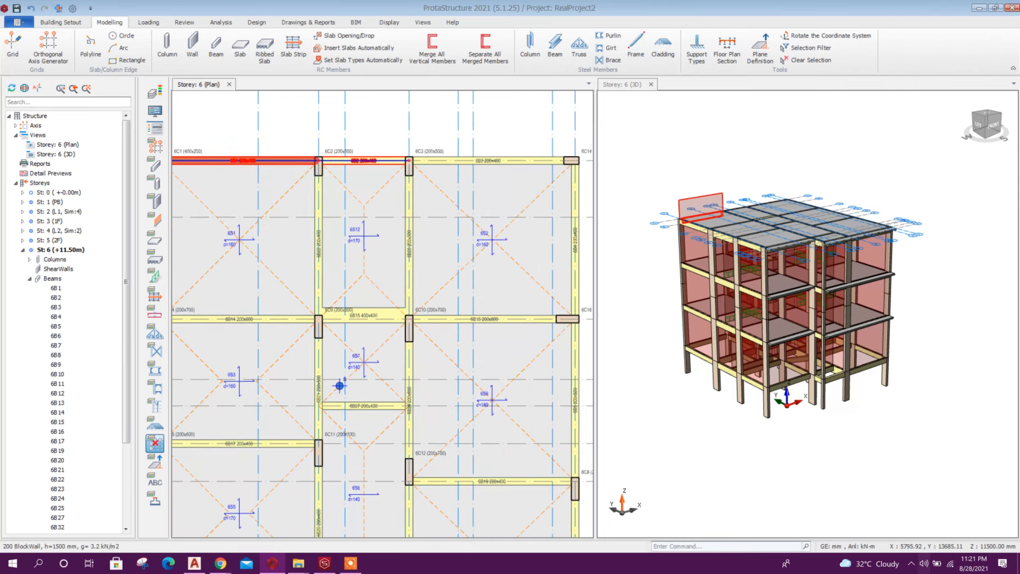
pyautogui.click(365, 160)
pyautogui.scroll(-2, 335, 279)
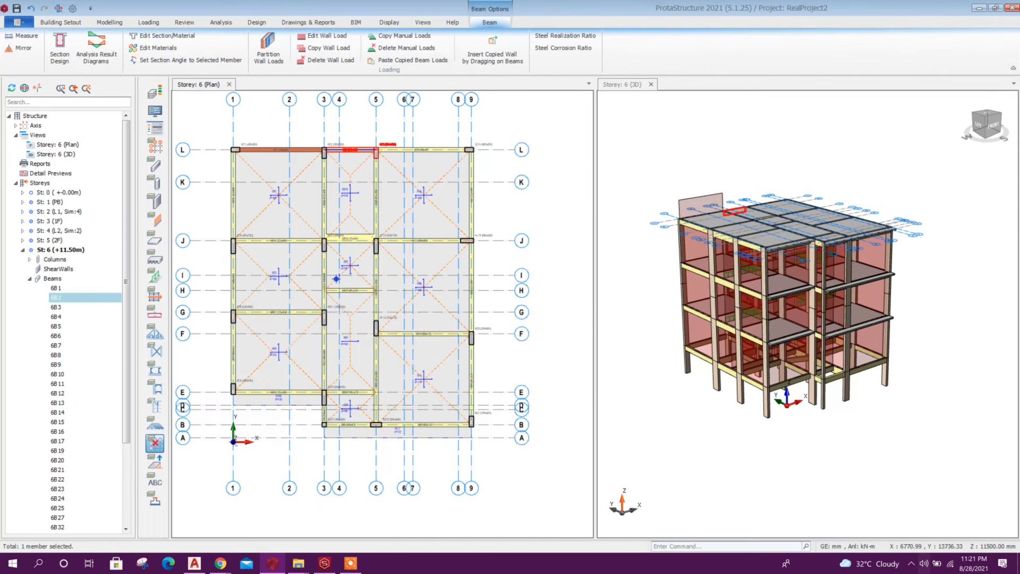
pyautogui.click(399, 150)
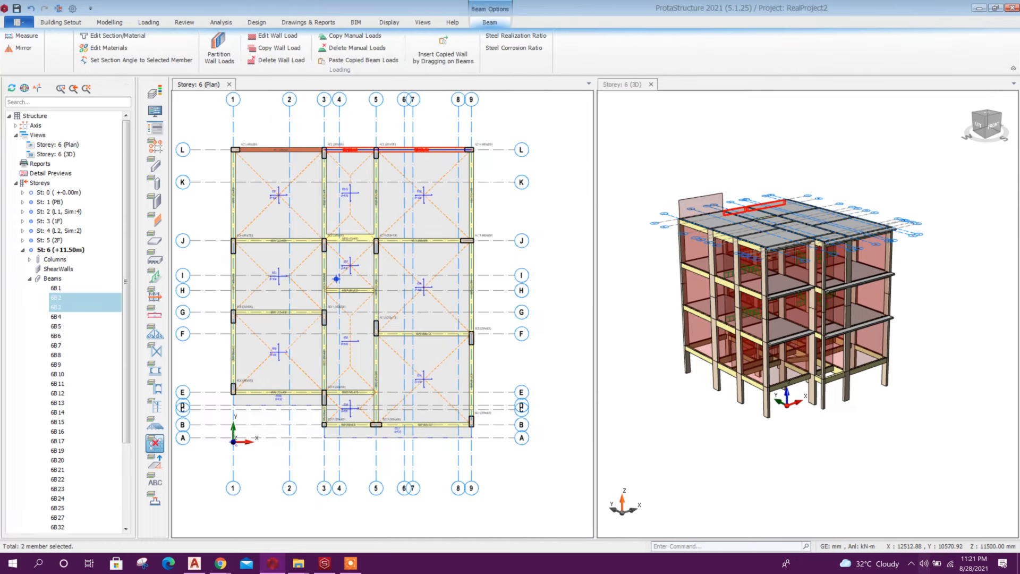
pyautogui.moveTo(442, 137); pyautogui.dragTo(511, 470)
pyautogui.scroll(-2, 514, 293)
pyautogui.scroll(3, 438, 369)
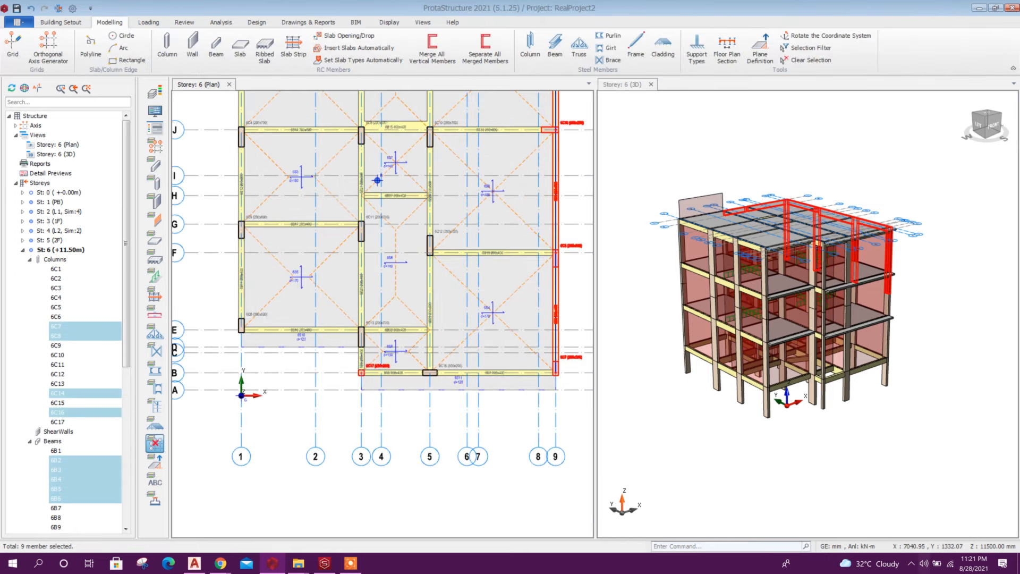
# Step: Add the remaining perimeter beams along axes B, E, 3 and 1 to the selection in the storey 6 plan
pyautogui.moveTo(335, 367); pyautogui.dragTo(587, 385)
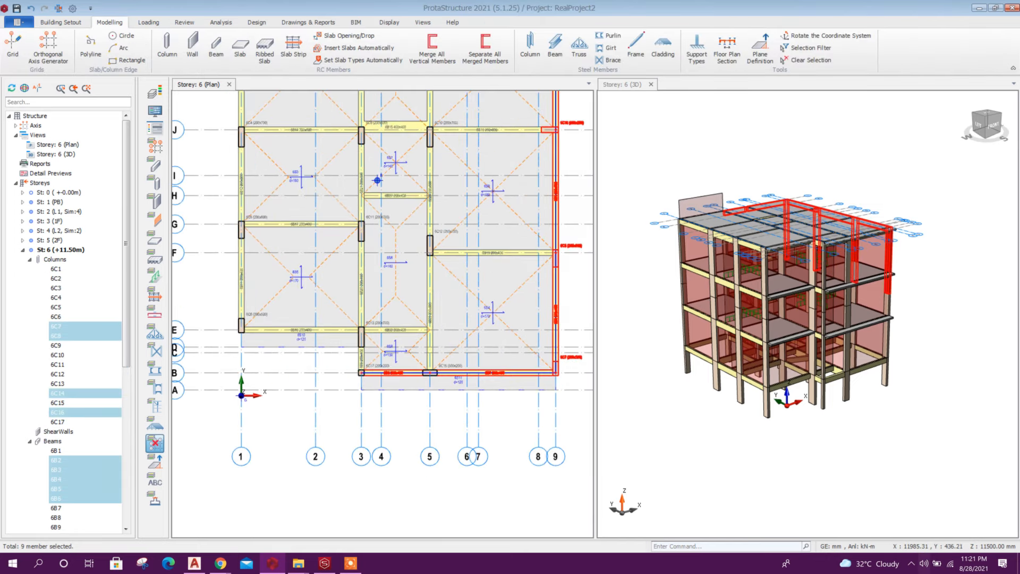
pyautogui.click(296, 350)
pyautogui.moveTo(297, 351); pyautogui.dragTo(359, 402, button='middle')
pyautogui.moveTo(286, 370); pyautogui.dragTo(445, 394)
pyautogui.scroll(3, 426, 430)
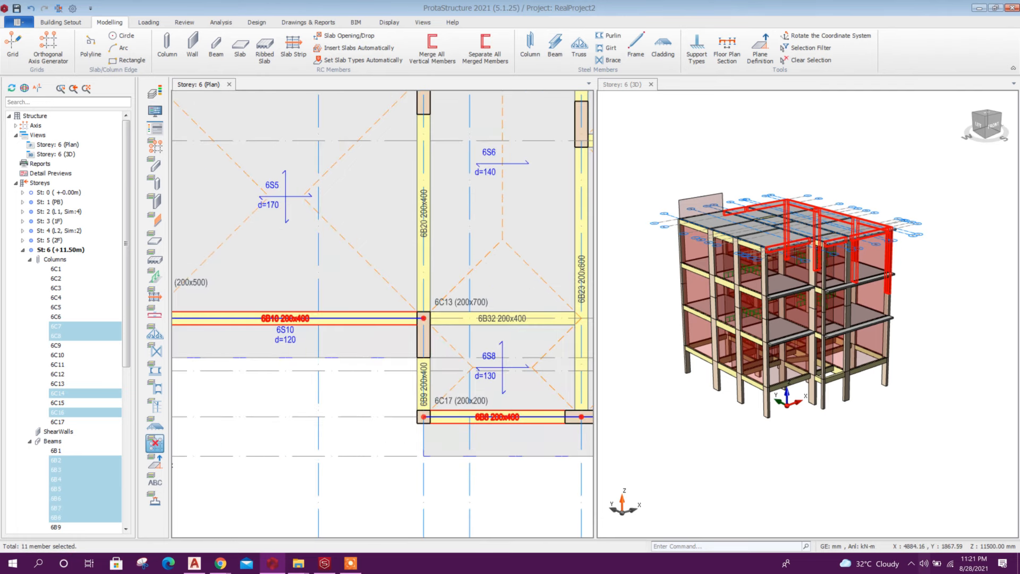
pyautogui.moveTo(380, 298); pyautogui.dragTo(471, 464)
pyautogui.scroll(-5, 433, 429)
pyautogui.scroll(3, 390, 339)
pyautogui.moveTo(375, 274); pyautogui.dragTo(420, 494)
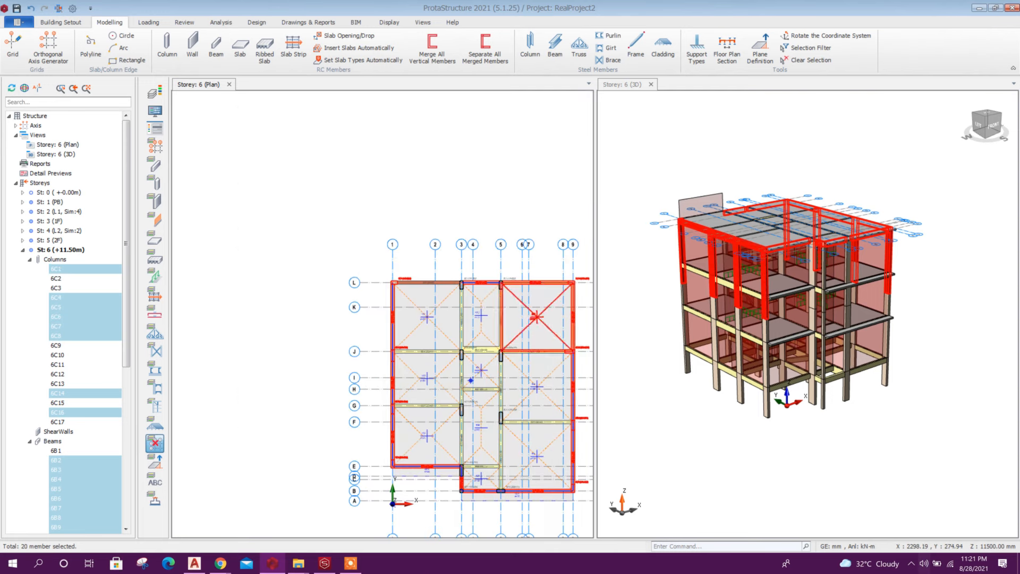
pyautogui.scroll(2, 586, 317)
pyautogui.moveTo(512, 386); pyautogui.dragTo(469, 356, button='middle')
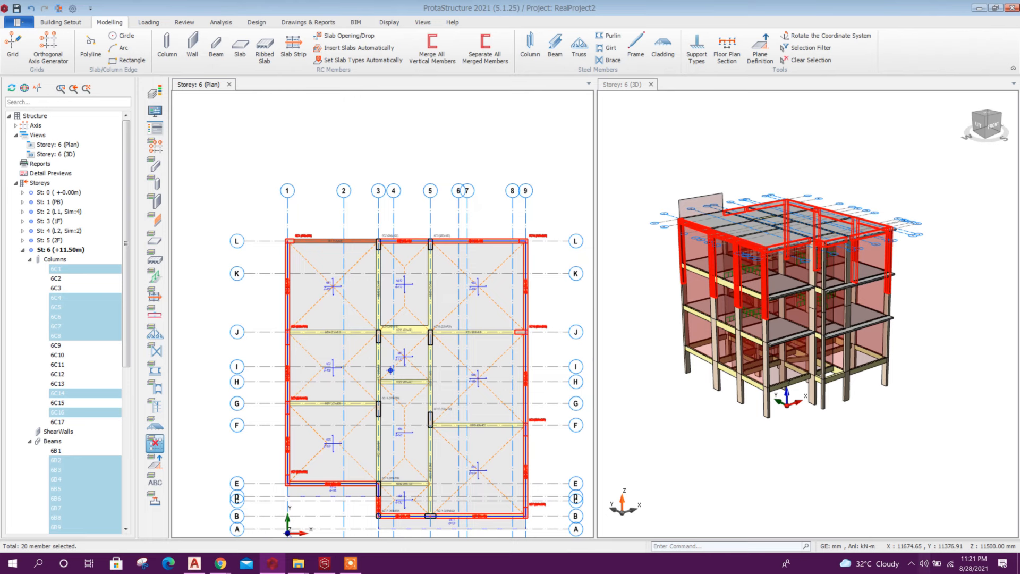
# Step: Paste the copied wall load onto all selected perimeter beams, replacing their existing wall loads, and clear the selection
pyautogui.rightClick(524, 254)
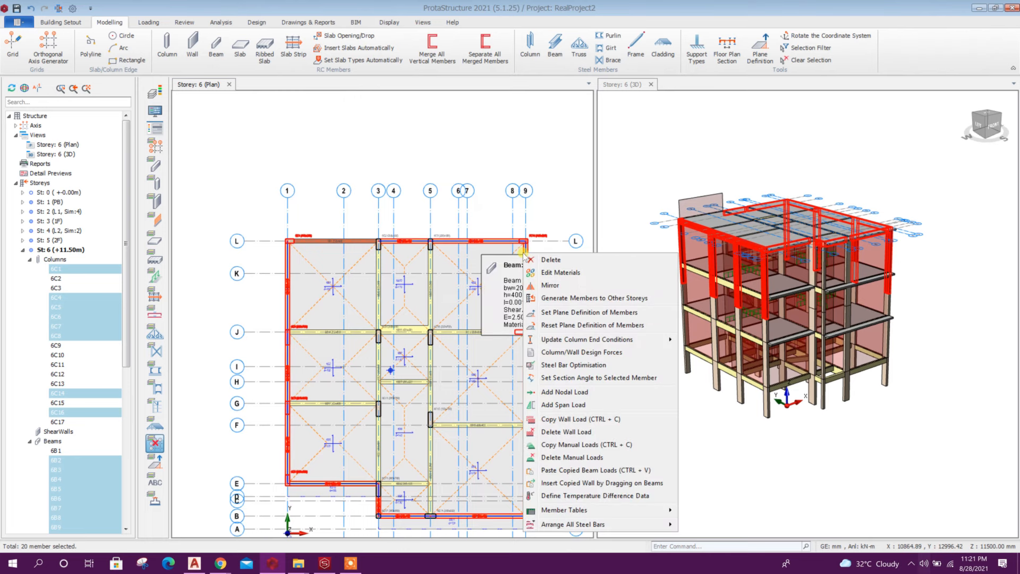
pyautogui.click(605, 472)
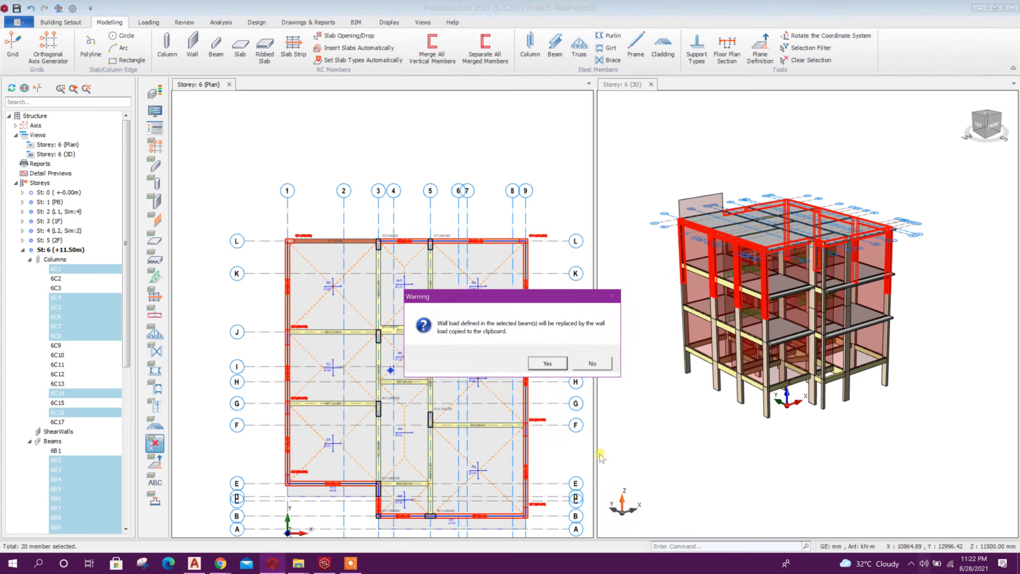
pyautogui.click(561, 363)
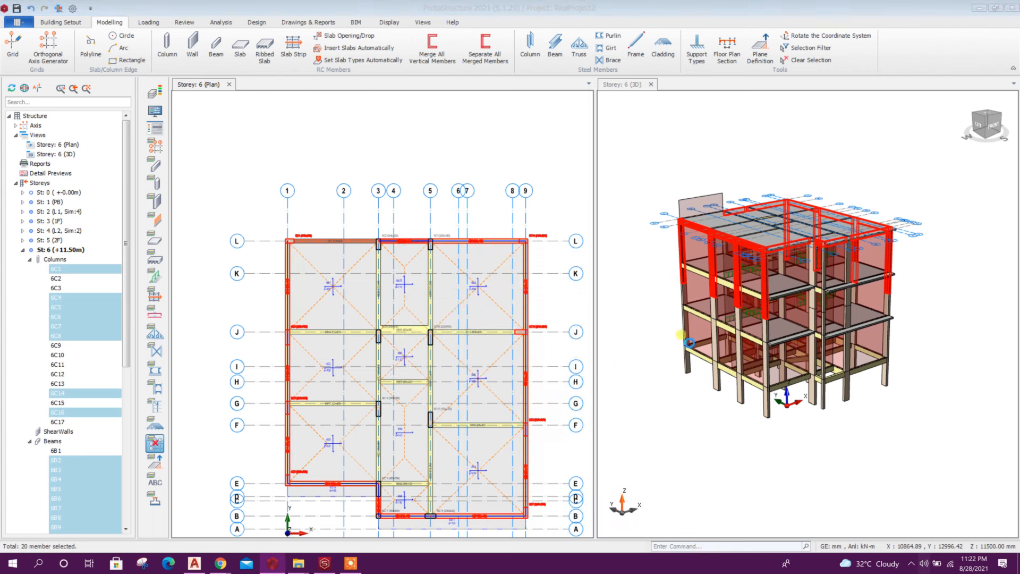
pyautogui.click(789, 328)
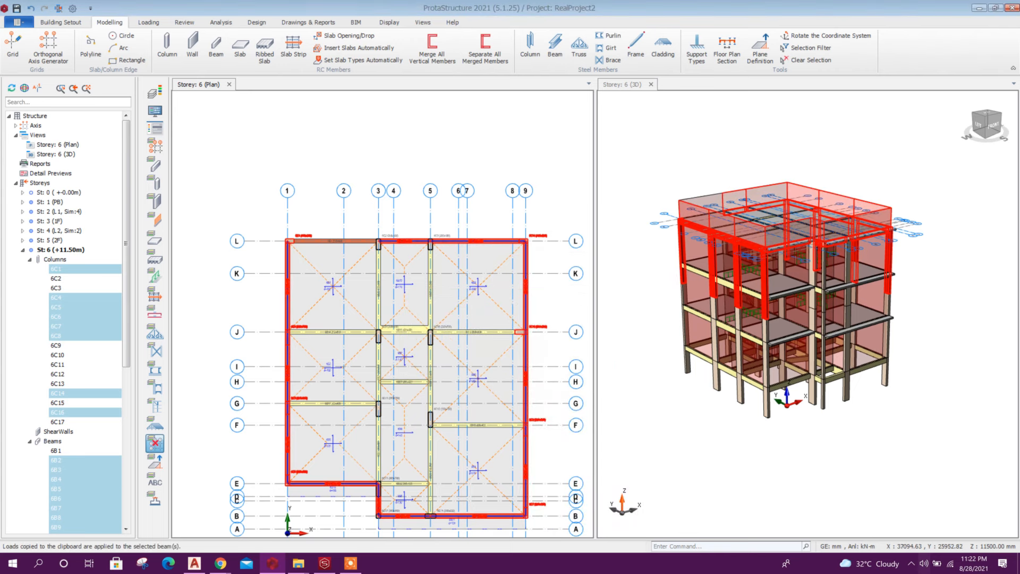
pyautogui.press('Escape')
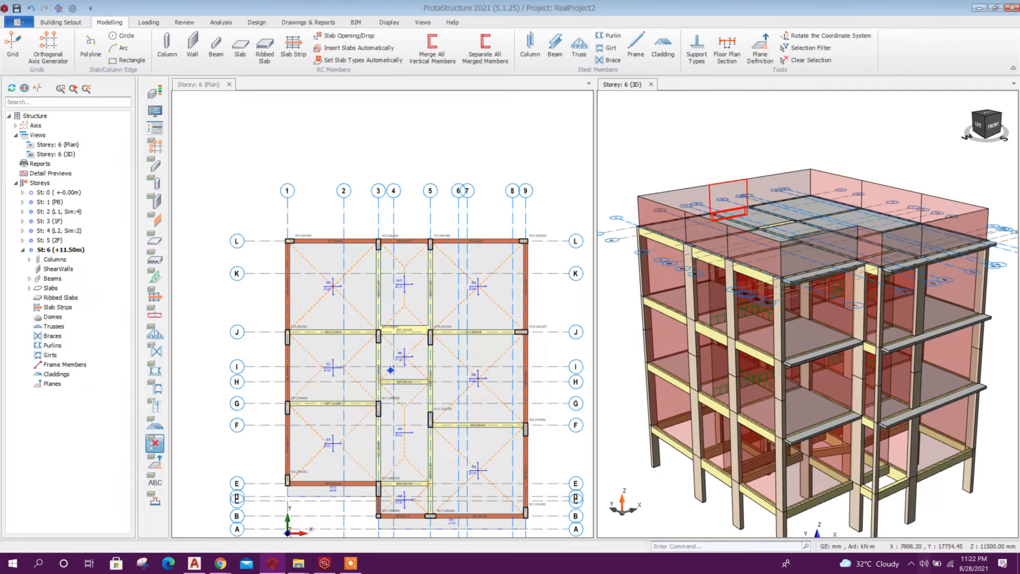
# Step: Examine the roof edge walls from several angles in 3D and check how many storeys the column at E-3 spans
pyautogui.moveTo(914, 319)
pyautogui.mouseDown(button='middle')
pyautogui.moveTo(951, 330)
pyautogui.moveTo(894, 344)
pyautogui.moveTo(887, 282)
pyautogui.mouseUp(button='middle')
pyautogui.scroll(-2, 877, 234)
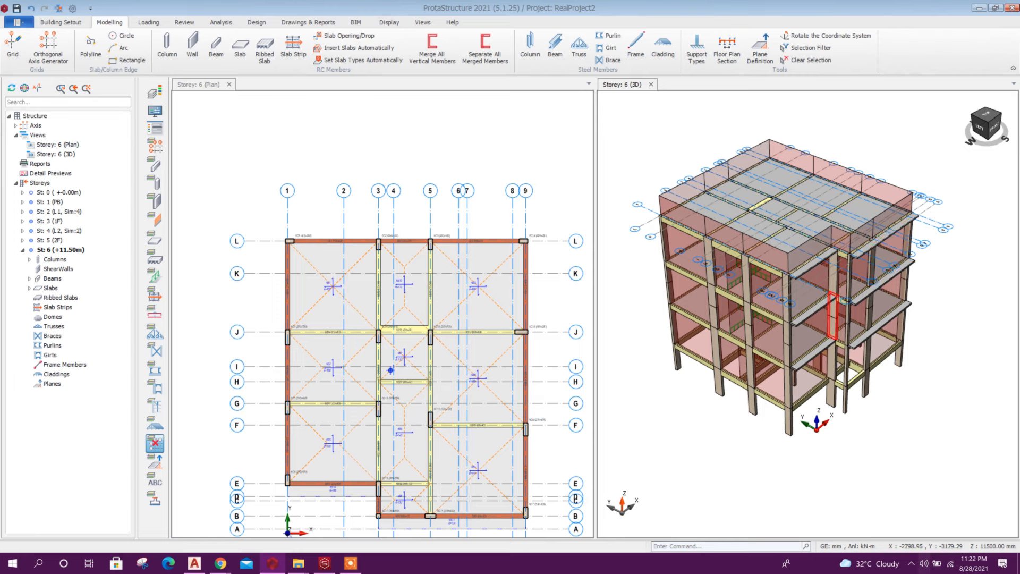
pyautogui.scroll(3, 832, 319)
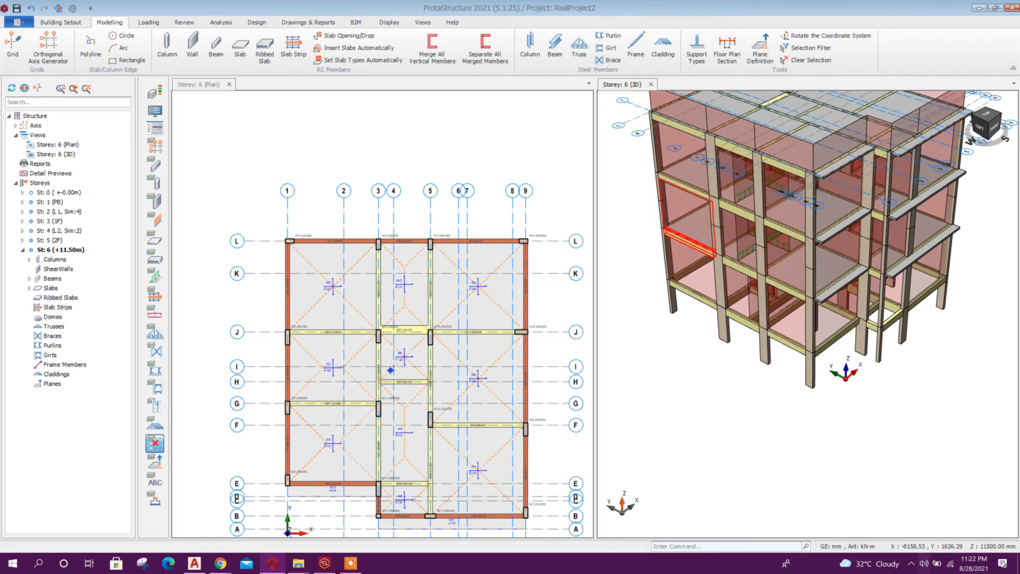
pyautogui.scroll(-2, 694, 229)
pyautogui.moveTo(887, 348)
pyautogui.mouseDown(button='middle')
pyautogui.moveTo(901, 298)
pyautogui.moveTo(908, 313)
pyautogui.moveTo(889, 319)
pyautogui.mouseUp(button='middle')
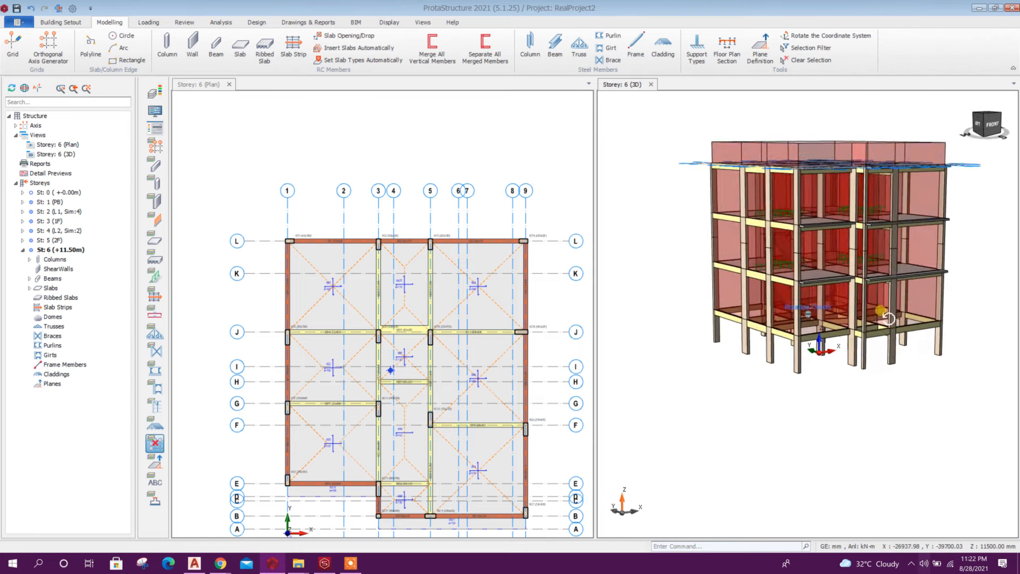
pyautogui.scroll(2, 872, 266)
pyautogui.click(850, 244)
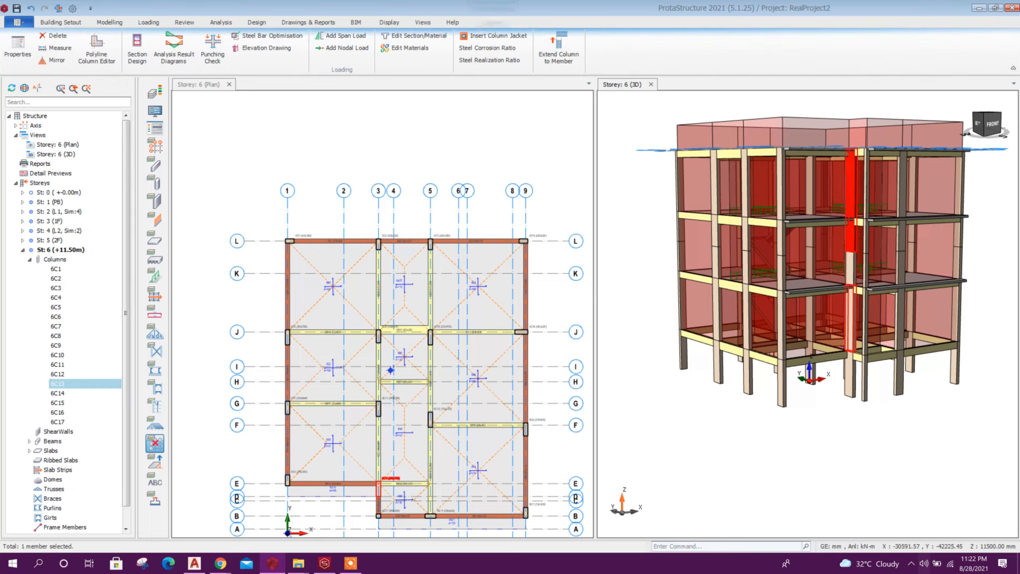
pyautogui.scroll(1, 851, 250)
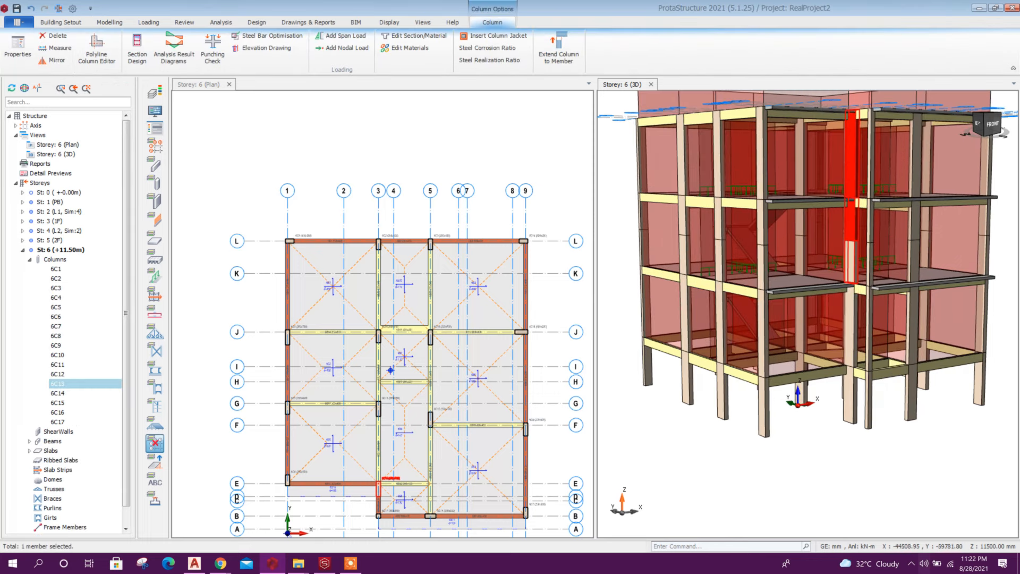
pyautogui.scroll(-2, 747, 250)
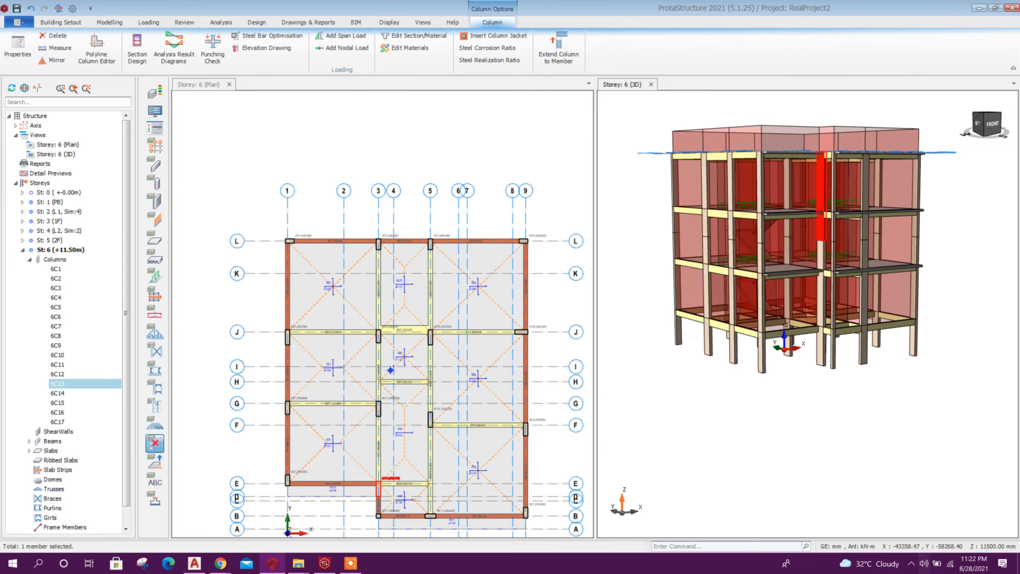
# Step: Set the length of all storey 6 columns to 1 storey in the column table
pyautogui.click(939, 187)
pyautogui.moveTo(940, 186); pyautogui.dragTo(656, 179)
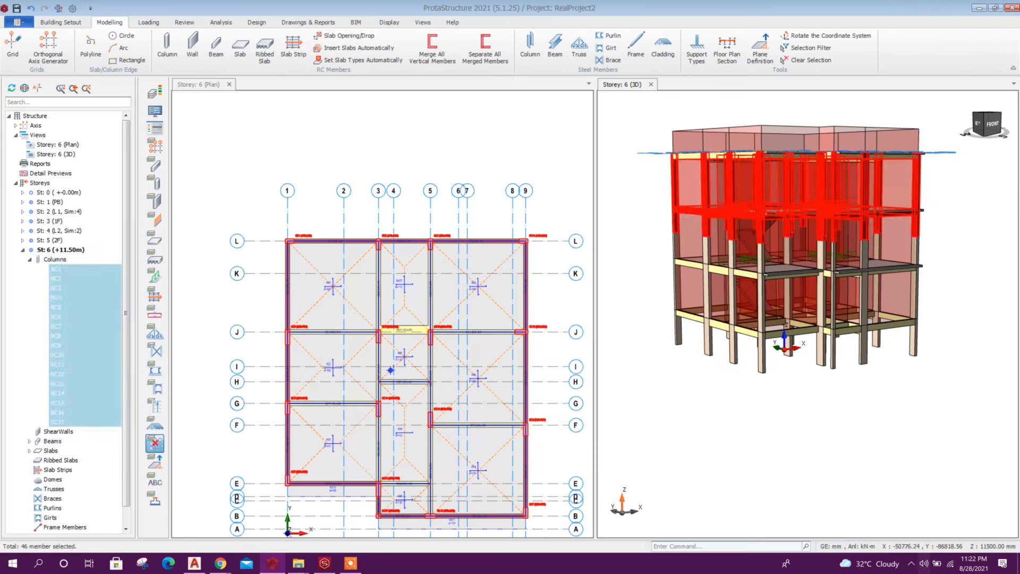
pyautogui.rightClick(62, 264)
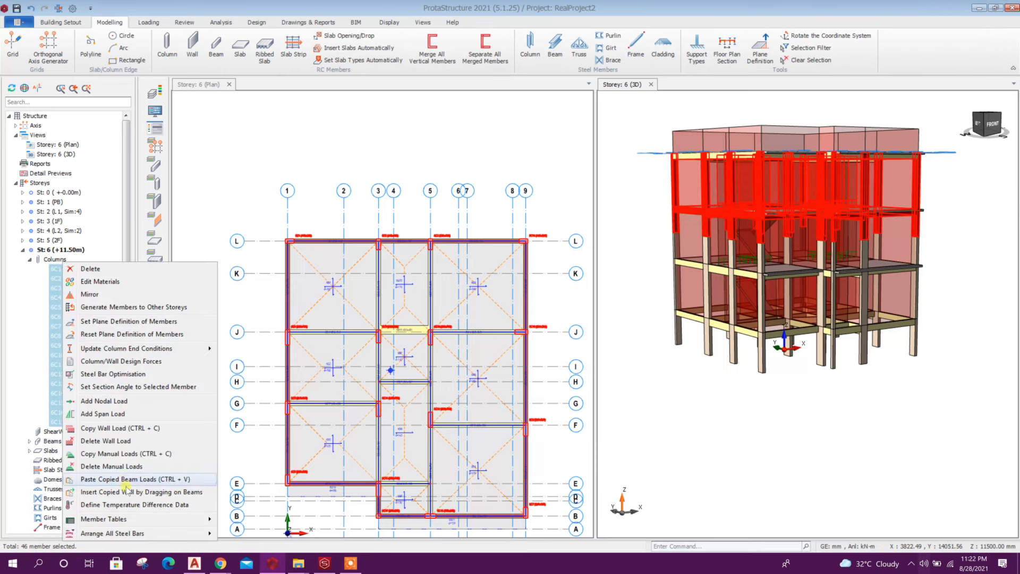
pyautogui.moveTo(133, 523)
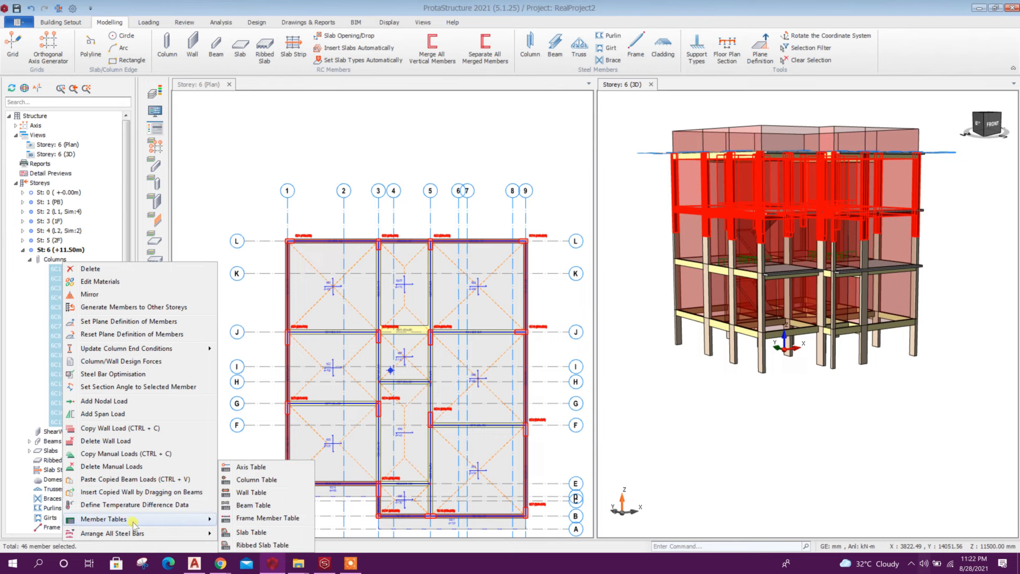
pyautogui.click(263, 480)
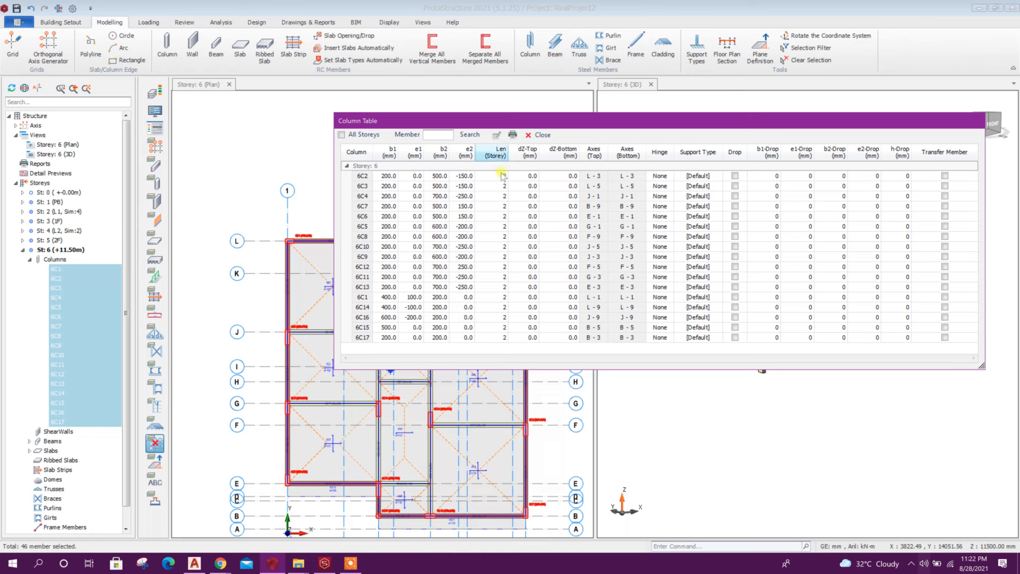
pyautogui.moveTo(498, 175); pyautogui.dragTo(487, 358)
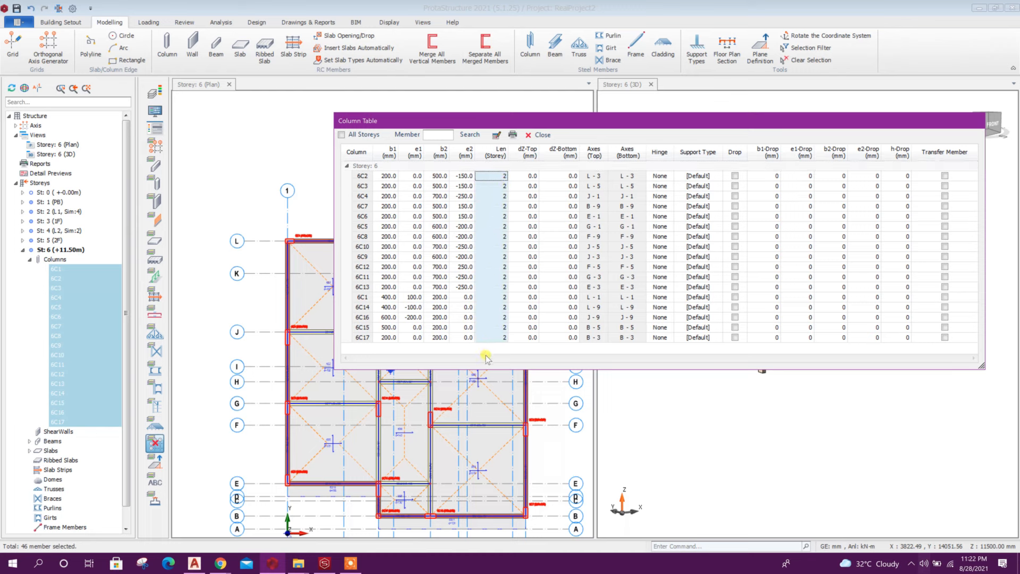
pyautogui.write('1')
pyautogui.click(496, 176)
pyautogui.click(539, 134)
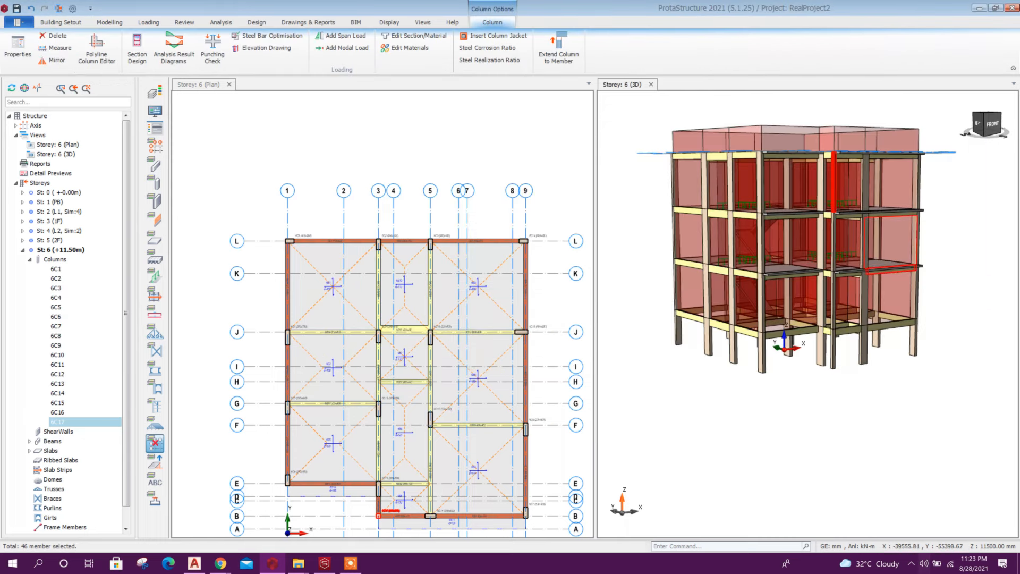
# Step: Check the extent of the storey 6 columns at E-3 and L-1 in the 3D view
pyautogui.click(822, 194)
pyautogui.scroll(3, 685, 203)
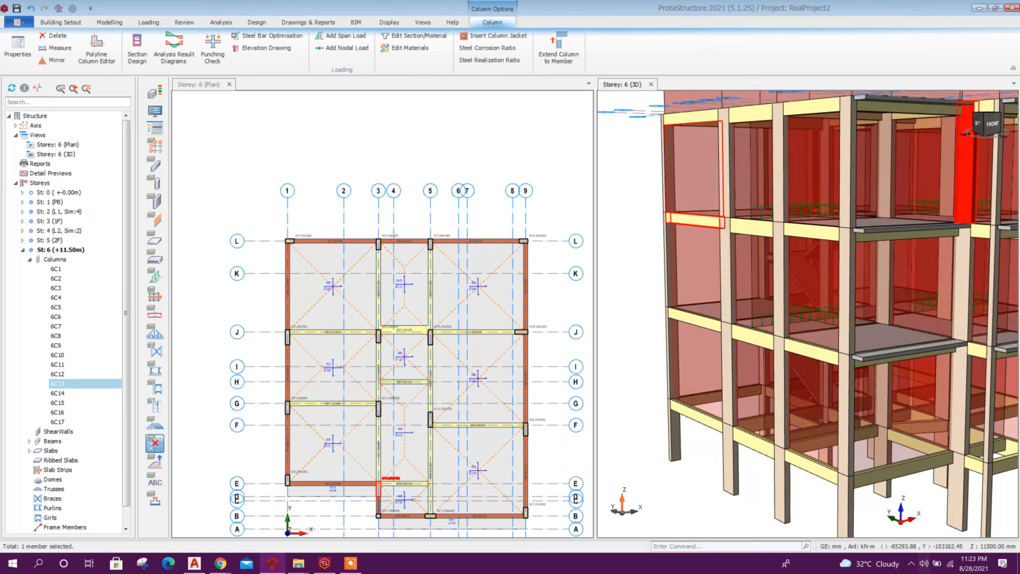
pyautogui.click(670, 198)
pyautogui.scroll(-3, 670, 202)
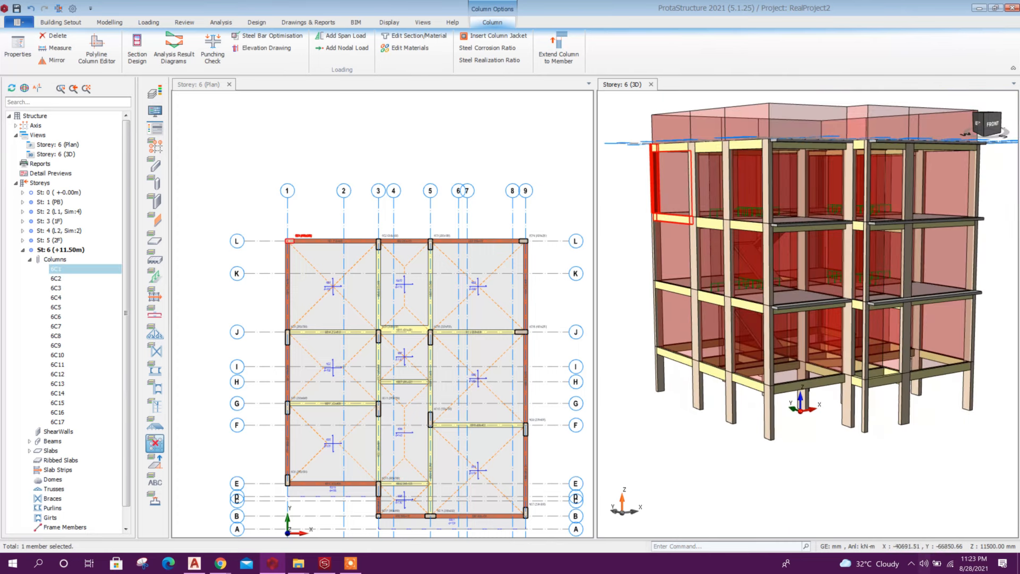
# Step: Review the dead and imposed loads of the storey 6 slab between axes 3 and 5, J and L
pyautogui.click(827, 278)
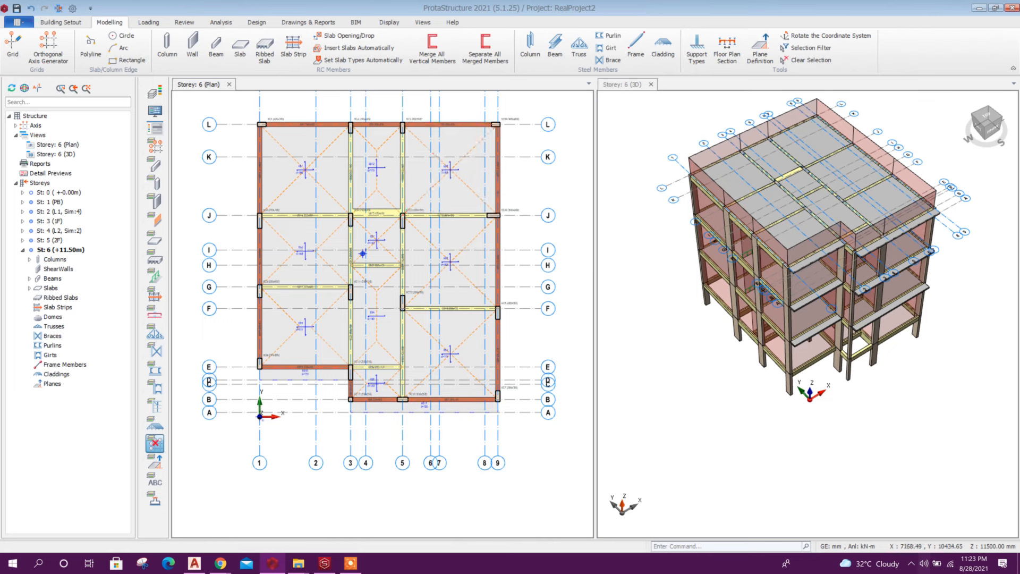
pyautogui.scroll(2, 345, 273)
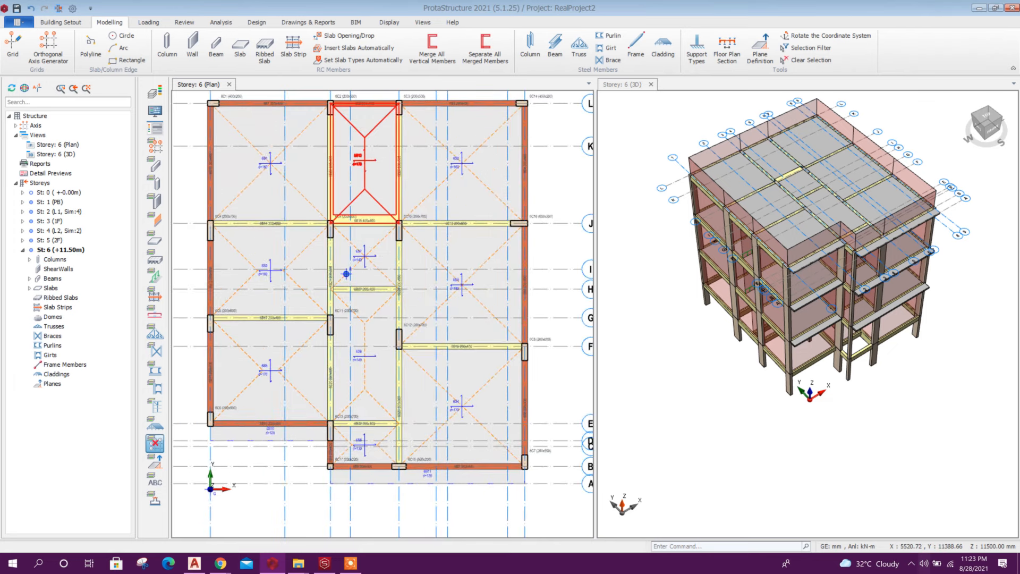
pyautogui.click(365, 162)
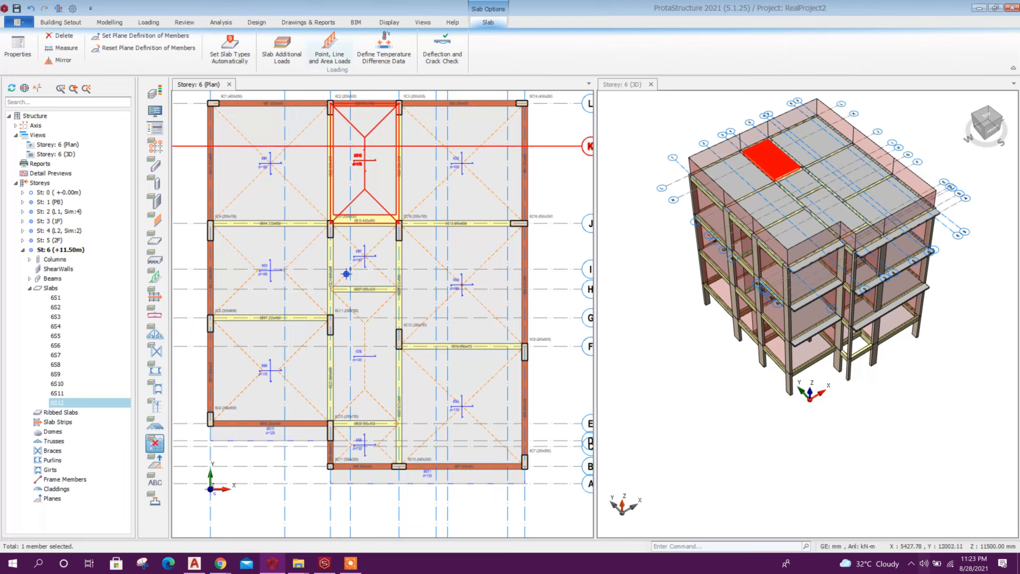
pyautogui.rightClick(367, 150)
pyautogui.click(398, 155)
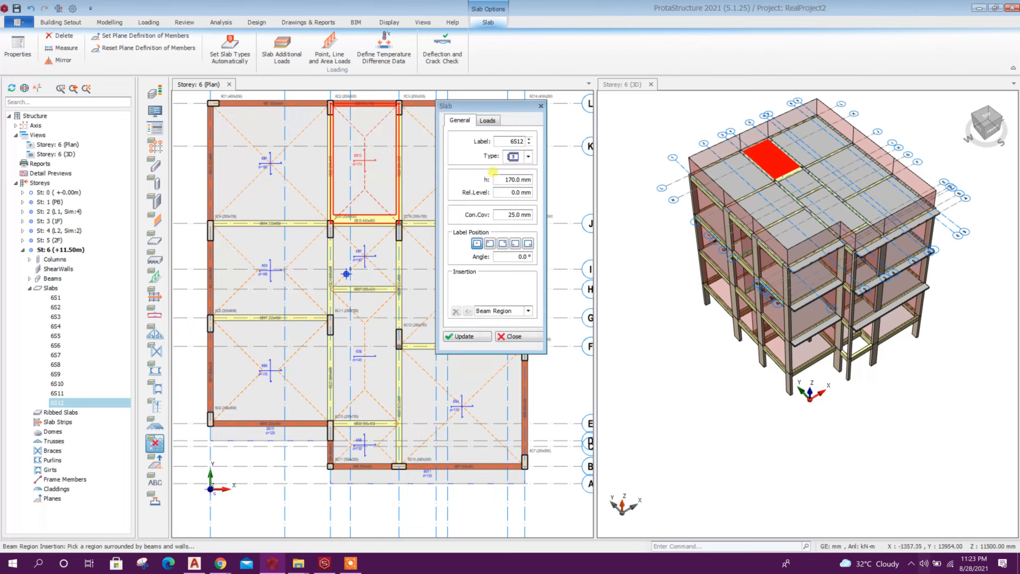
pyautogui.click(487, 120)
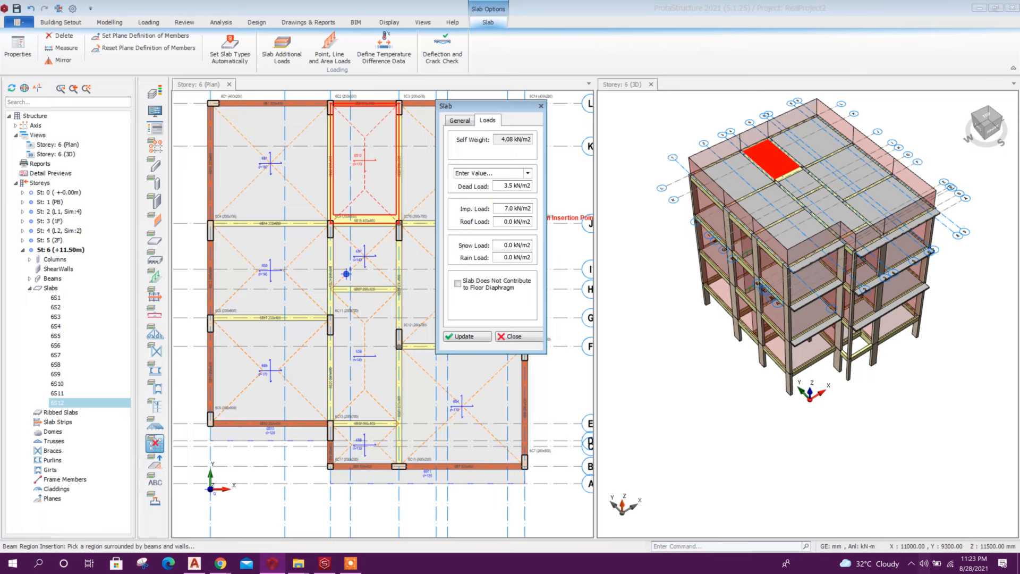
pyautogui.click(480, 337)
pyautogui.click(511, 337)
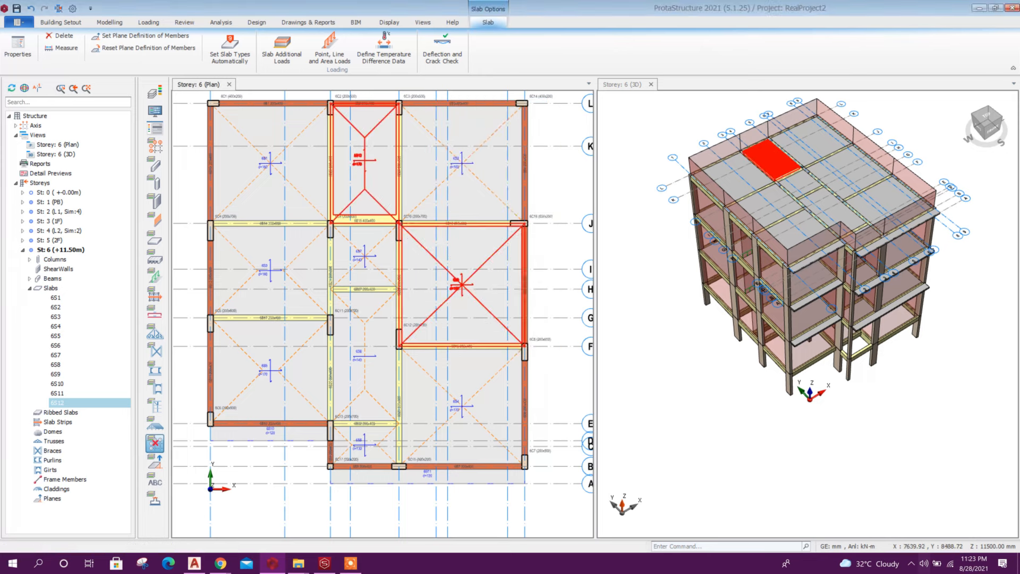
# Step: Examine the central storey 6 plan area up close and the whole building from several angles in 3D
pyautogui.scroll(3, 341, 345)
pyautogui.scroll(-2, 776, 319)
pyautogui.scroll(2, 755, 330)
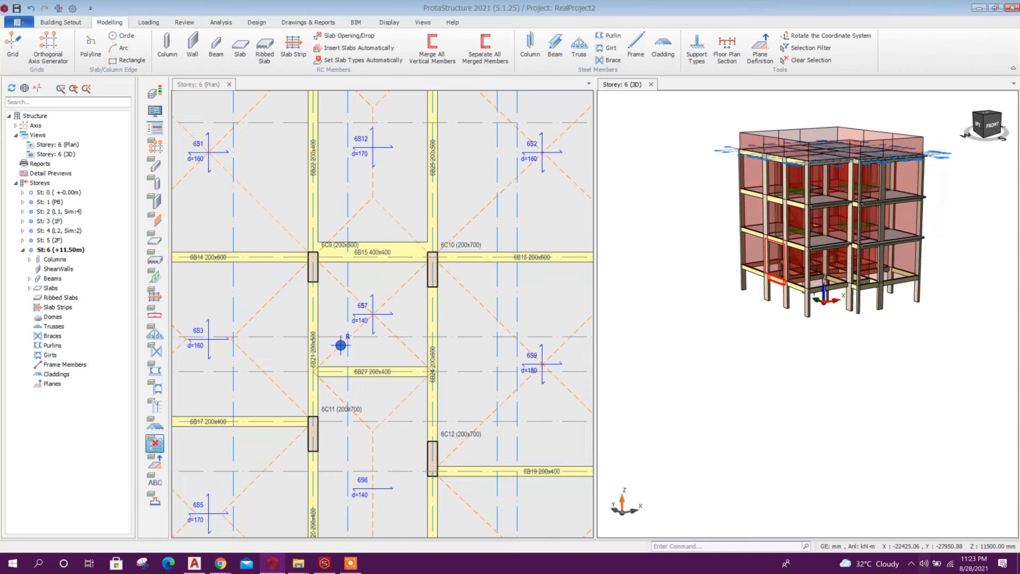
pyautogui.moveTo(754, 345); pyautogui.dragTo(728, 375, button='middle')
pyautogui.scroll(3, 850, 255)
pyautogui.moveTo(744, 276); pyautogui.dragTo(797, 266, button='middle')
pyautogui.scroll(-3, 765, 266)
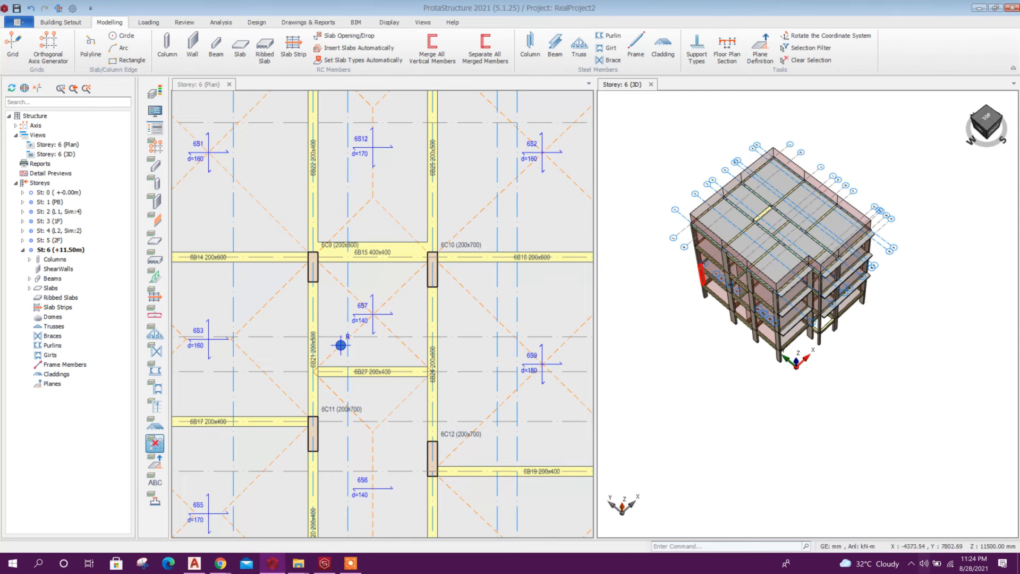
pyautogui.scroll(2, 765, 266)
pyautogui.moveTo(702, 329); pyautogui.dragTo(707, 312, button='middle')
pyautogui.scroll(-1, 732, 312)
pyautogui.scroll(-2, 391, 237)
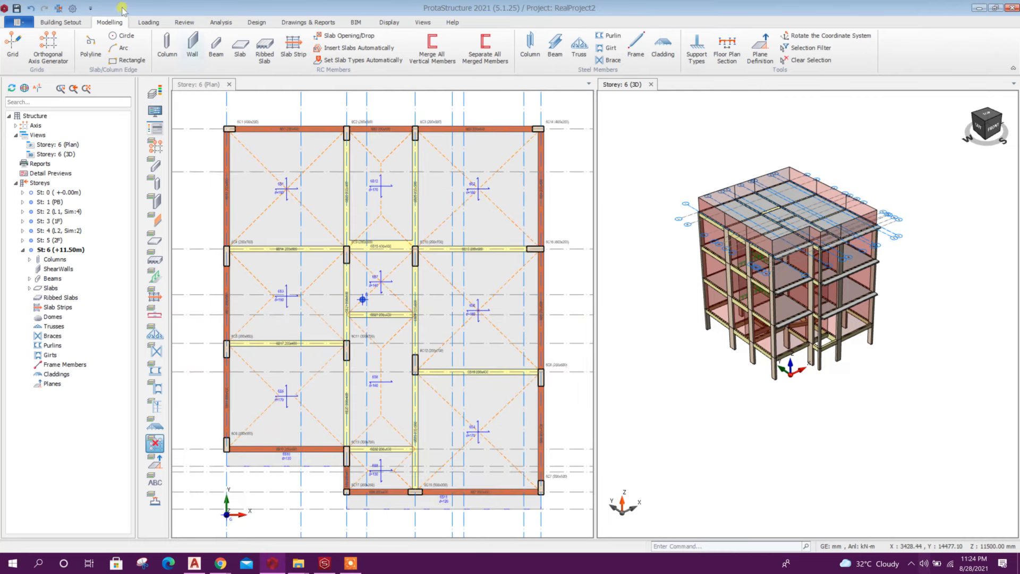
# Step: Run the Building Model Check on all storeys with every check option enabled, and close it
pyautogui.click(185, 22)
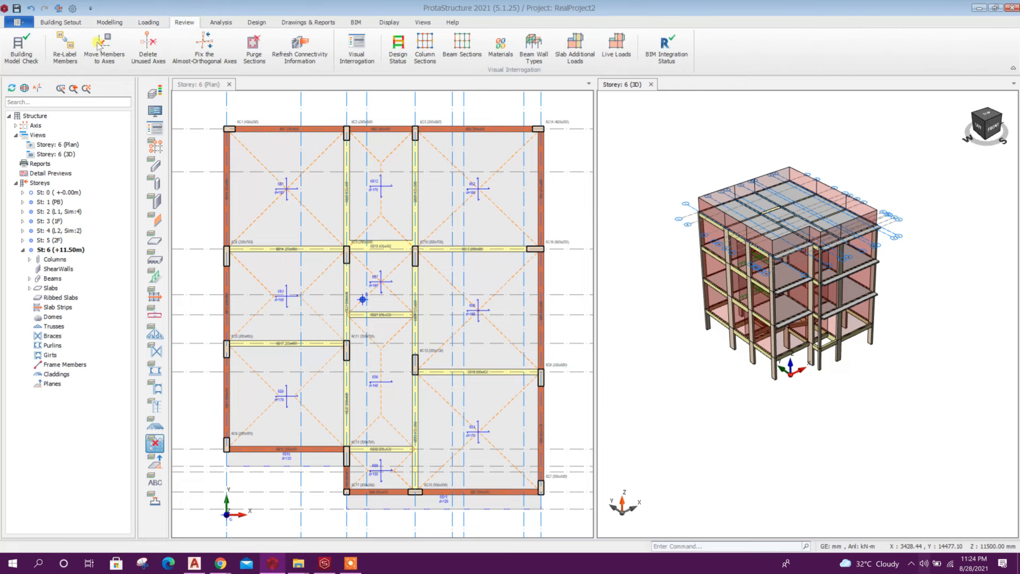
pyautogui.click(24, 58)
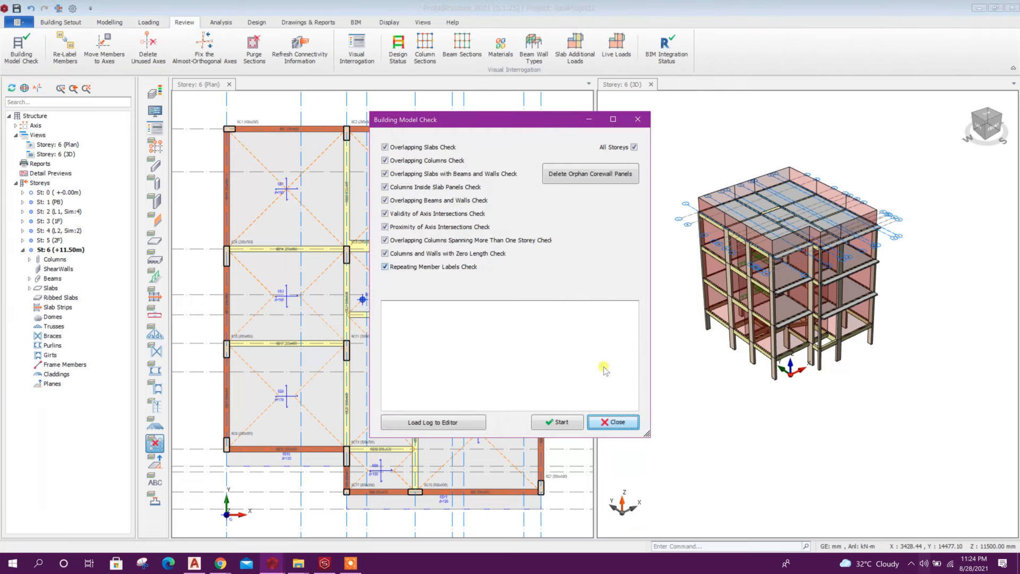
pyautogui.click(558, 423)
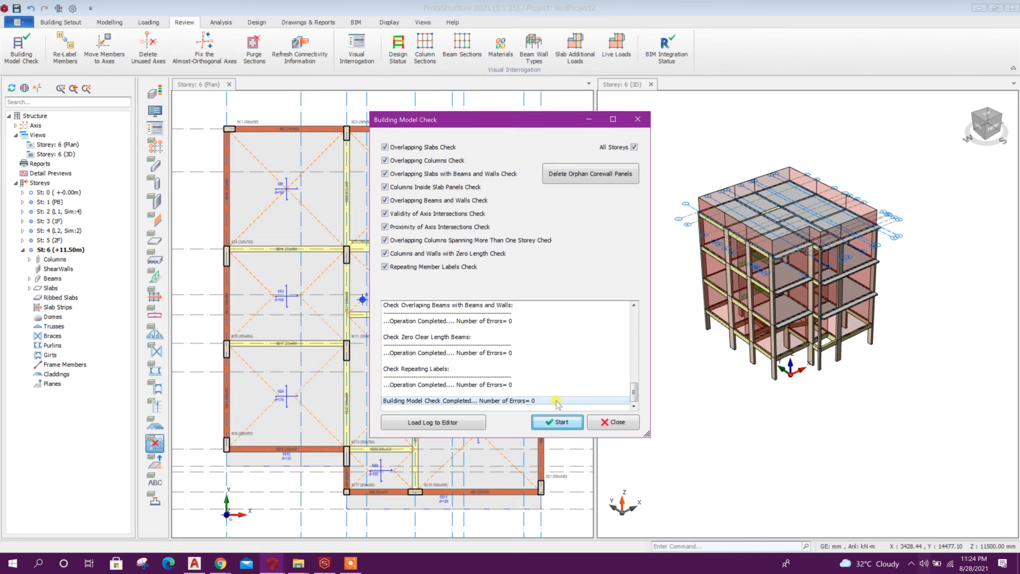
pyautogui.click(612, 422)
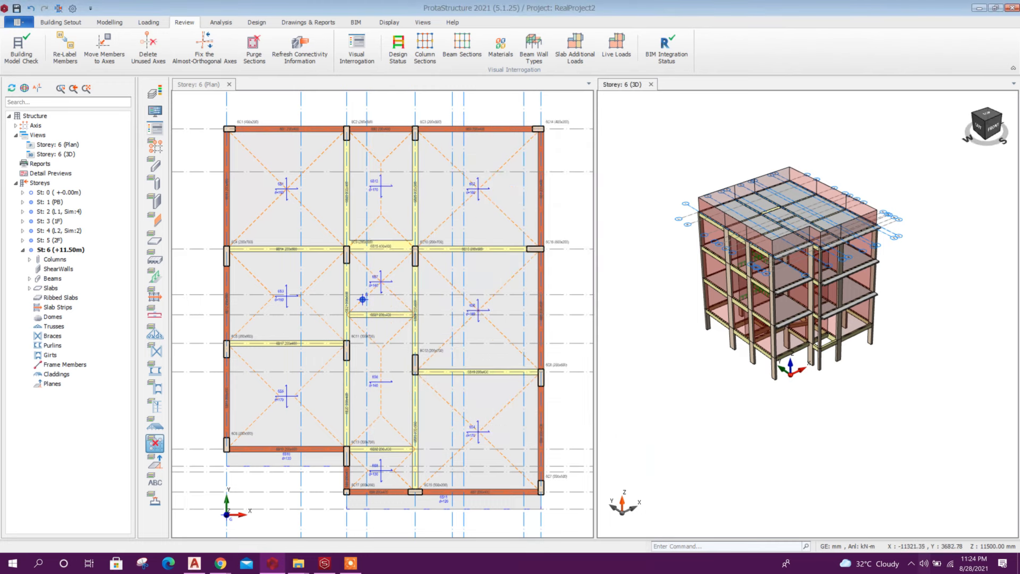
pyautogui.scroll(-2, 433, 302)
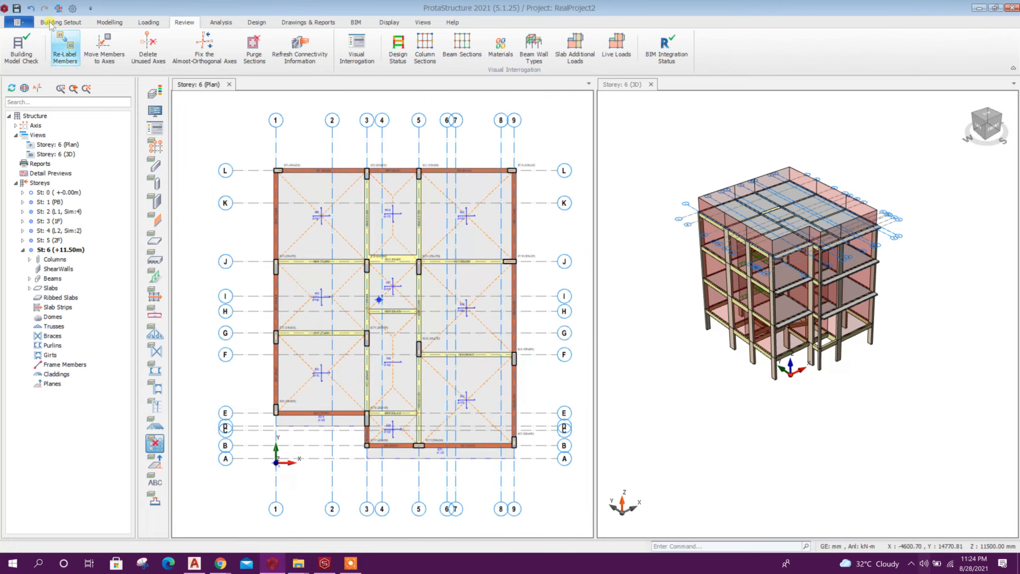
# Step: Save the project and reset the view windows to the default tabbed layout
pyautogui.click(16, 8)
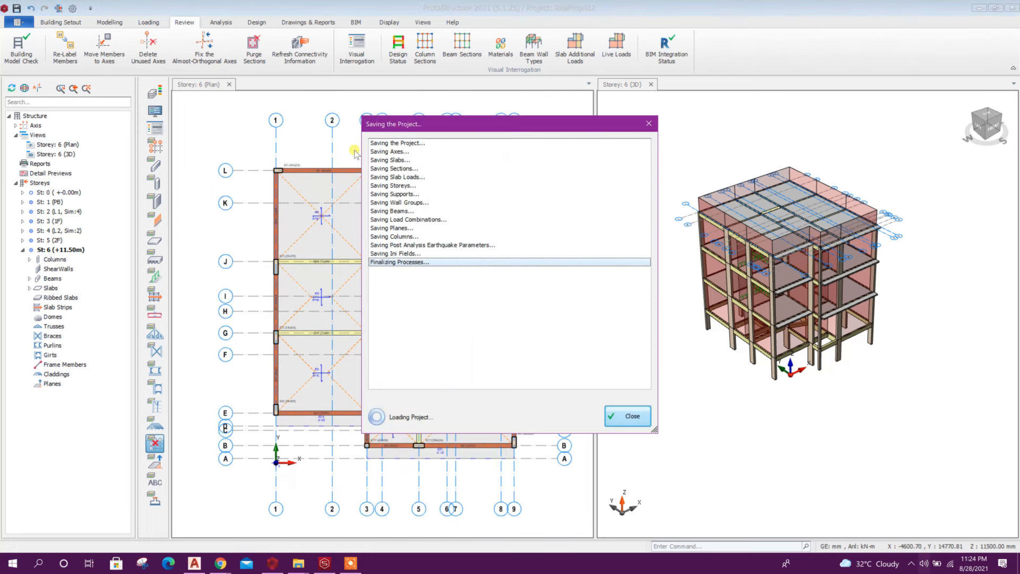
pyautogui.click(390, 23)
pyautogui.click(420, 23)
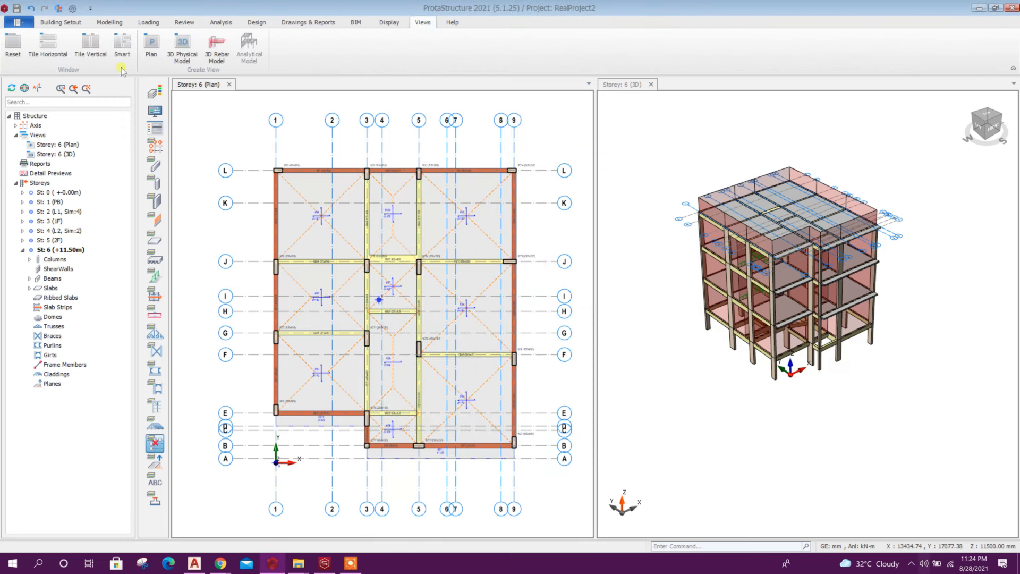
pyautogui.click(12, 42)
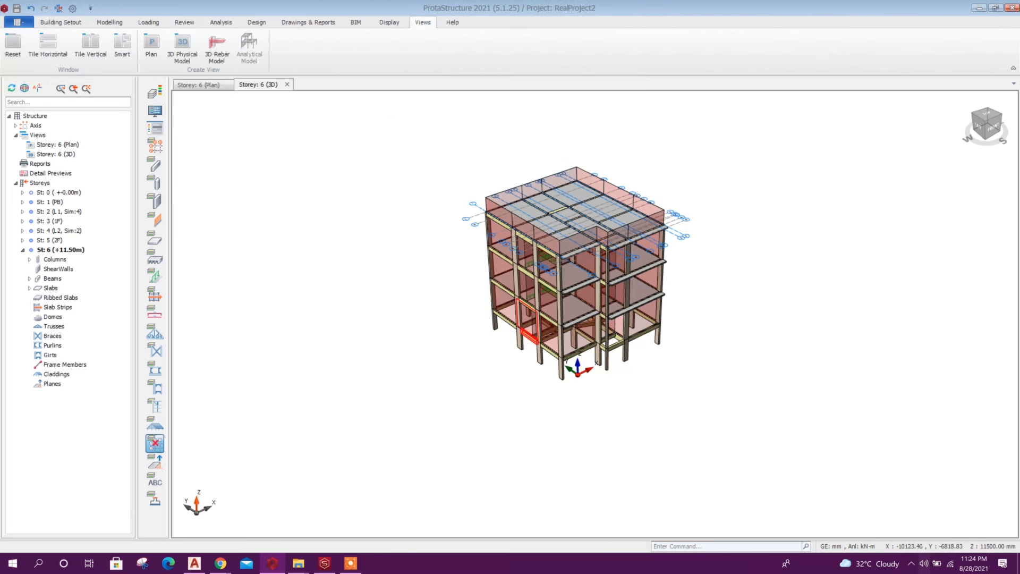
# Step: Examine the building frame in the storey 6 3D view and return to the storey 6 plan
pyautogui.click(207, 85)
pyautogui.click(264, 85)
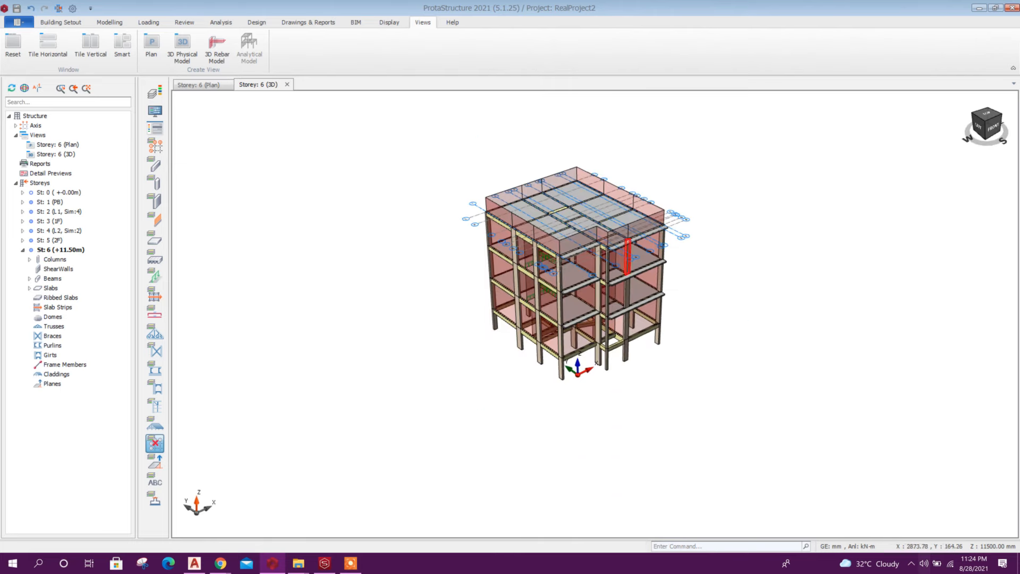
pyautogui.scroll(5, 725, 337)
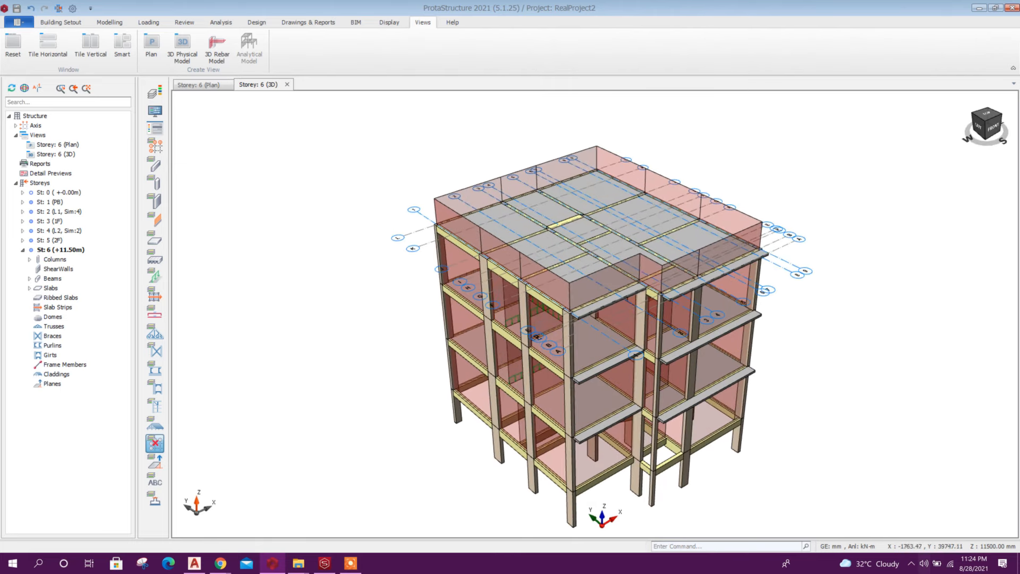
pyautogui.click(207, 86)
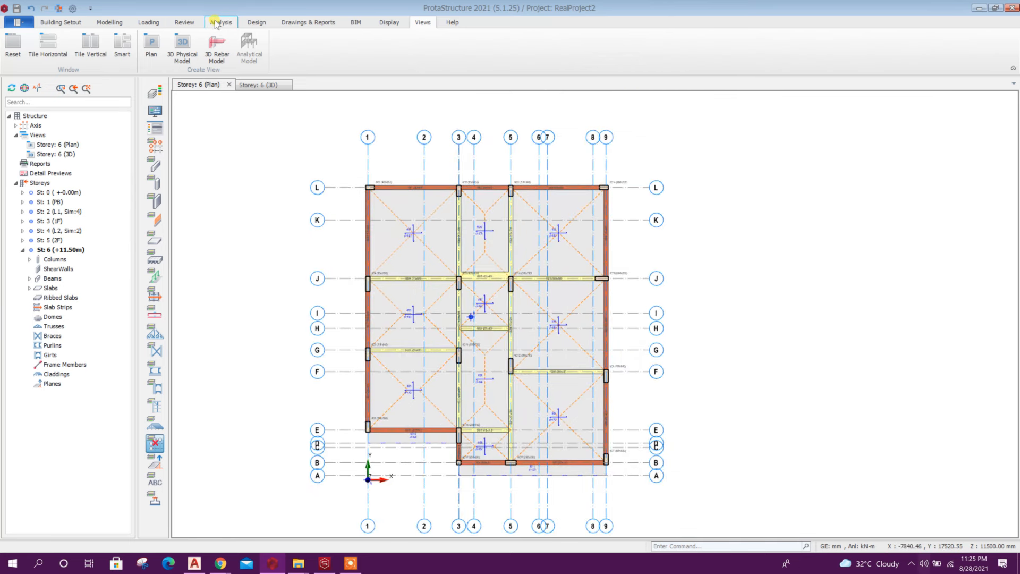
# Step: In the building analysis project parameters, set allowable soil stress to 150 kN/m2 and subgrade coefficient to clayey medium dense sand's lower limit, 32000 kN/m3
pyautogui.click(216, 24)
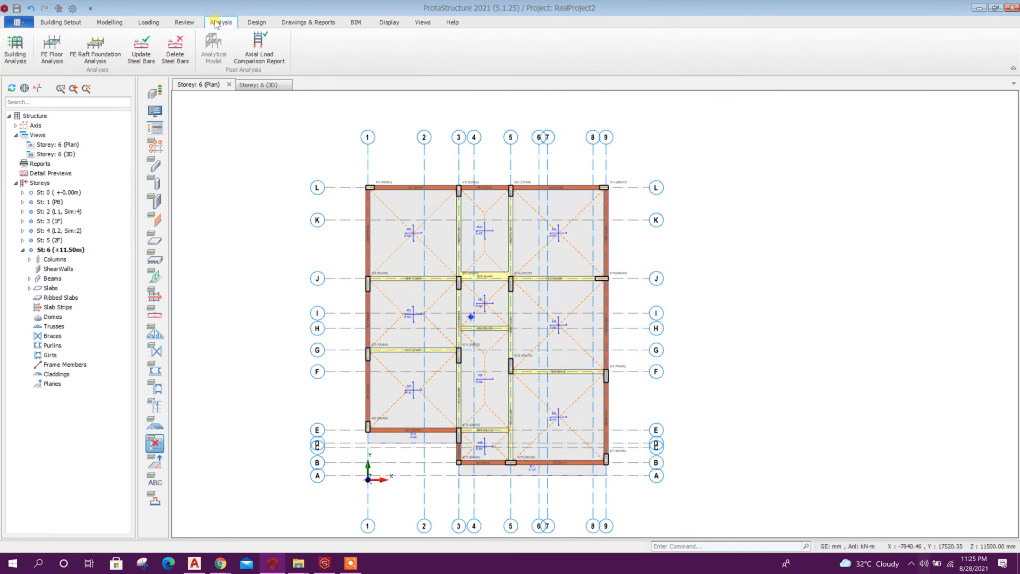
pyautogui.click(21, 53)
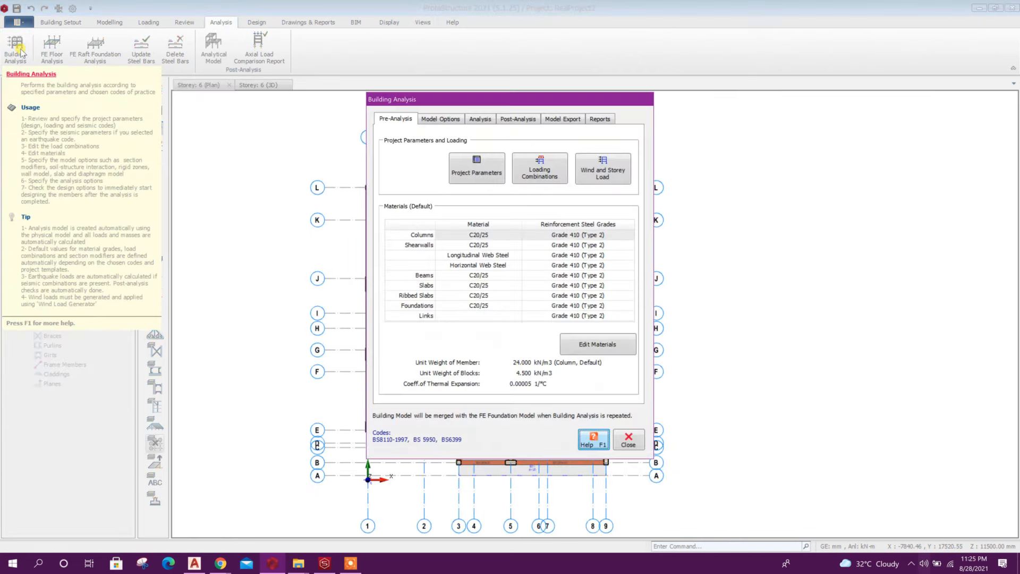
pyautogui.click(483, 169)
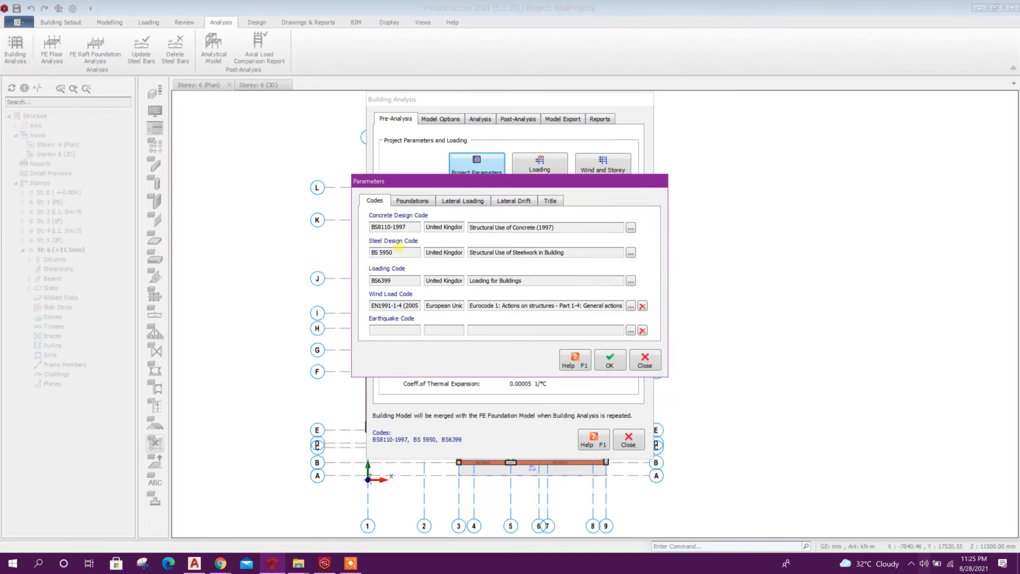
pyautogui.click(414, 201)
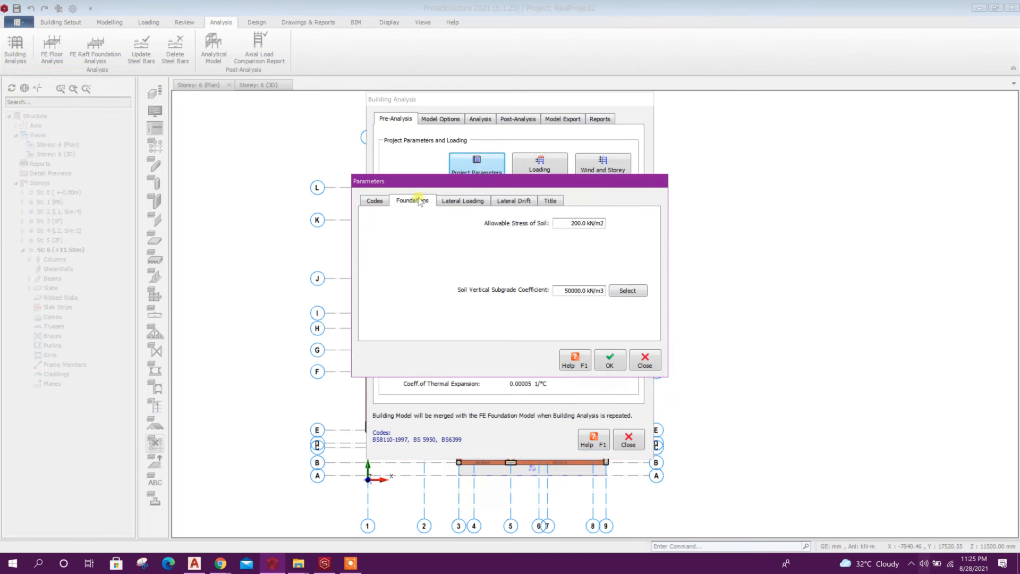
pyautogui.doubleClick(576, 223)
pyautogui.click(579, 226)
pyautogui.click(563, 289)
pyautogui.click(628, 291)
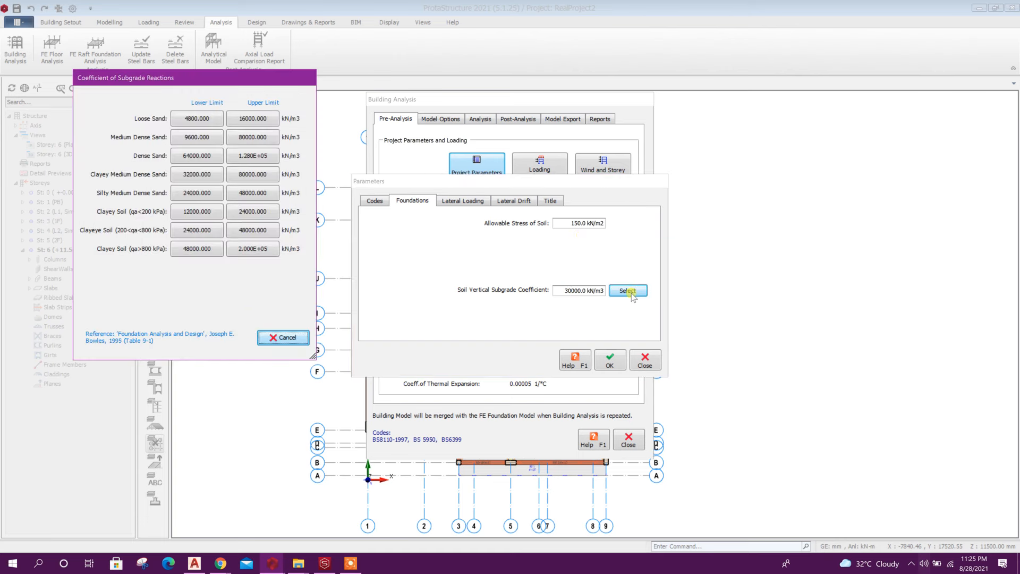
pyautogui.click(186, 173)
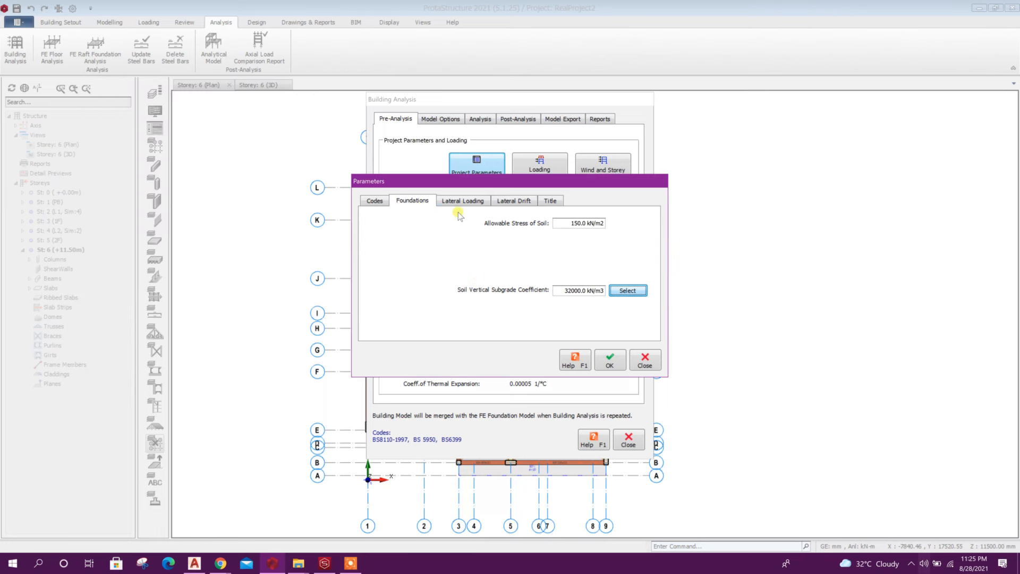
# Step: Review the lateral loading and drift parameters, enter the maker's name in the project title details, and accept the parameters
pyautogui.click(465, 202)
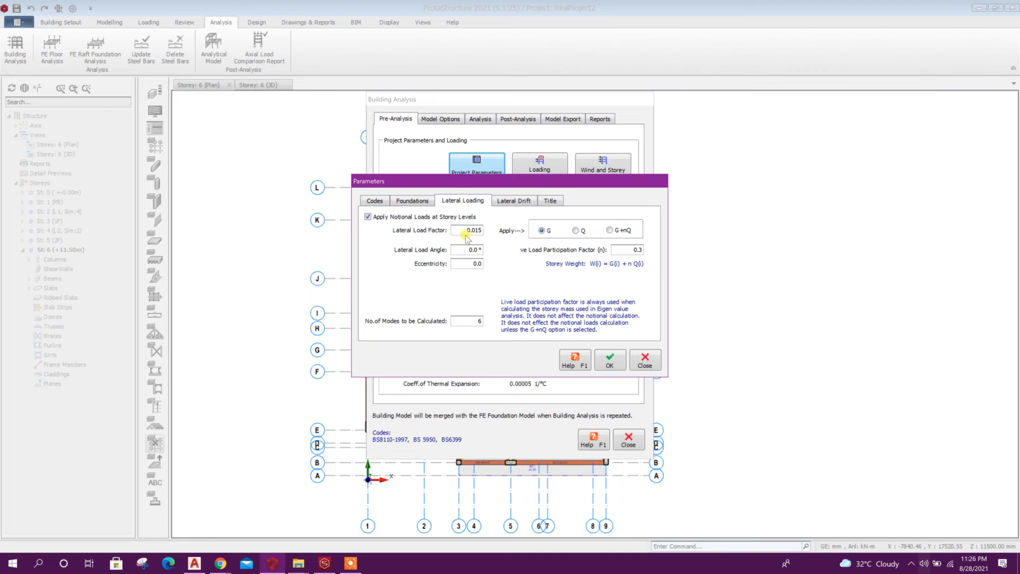
pyautogui.click(509, 203)
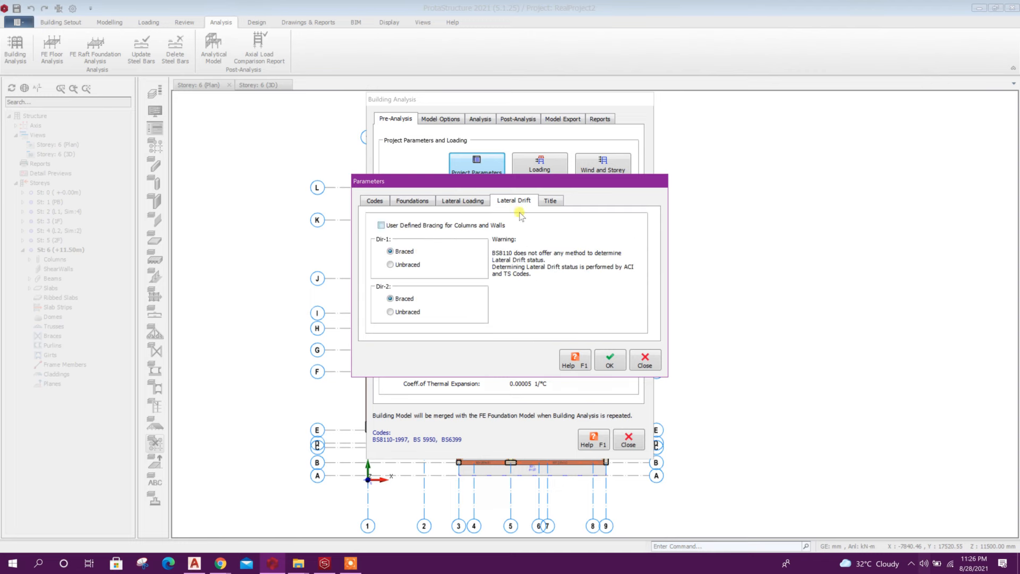
pyautogui.click(556, 204)
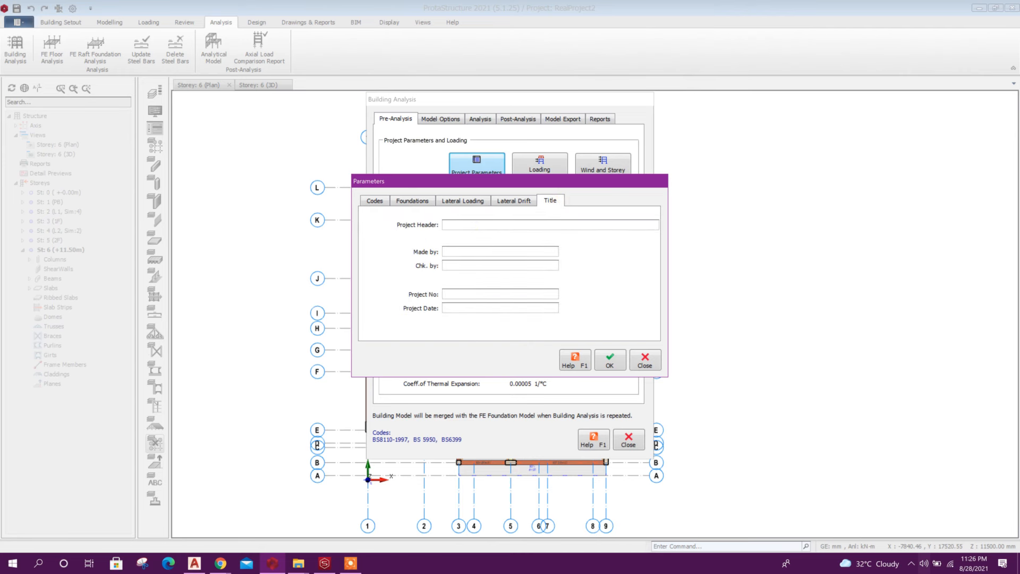
pyautogui.click(462, 251)
pyautogui.write('Humayun Kabir')
pyautogui.click(609, 360)
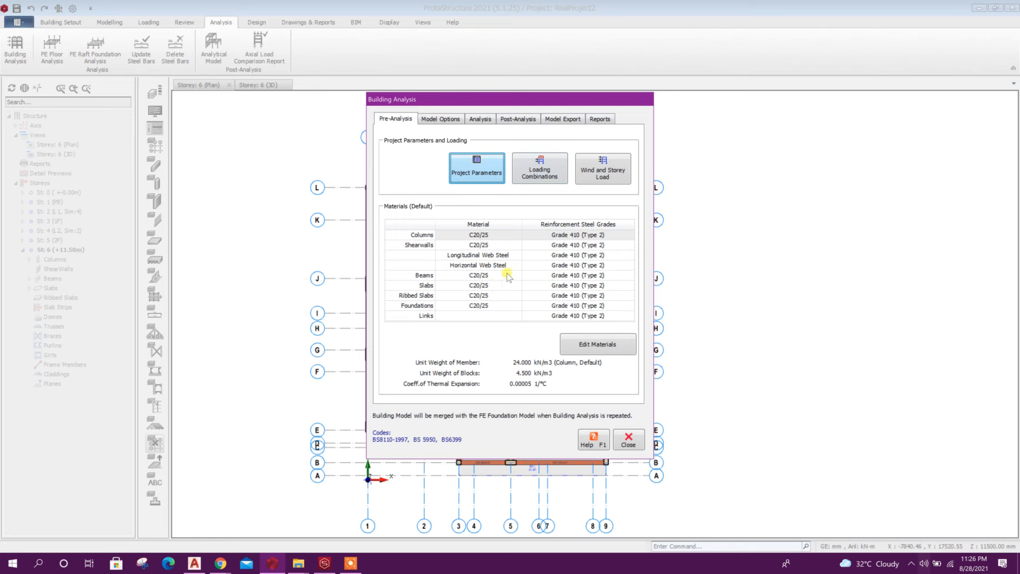
# Step: Open the default materials for editing and accept C20/25 as the concrete for the columns
pyautogui.click(577, 347)
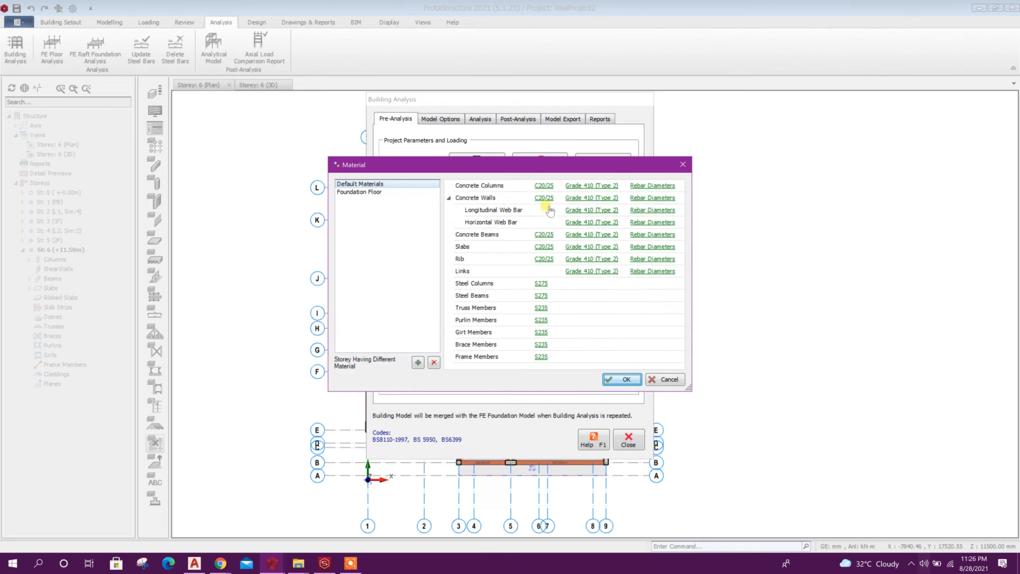
pyautogui.click(550, 188)
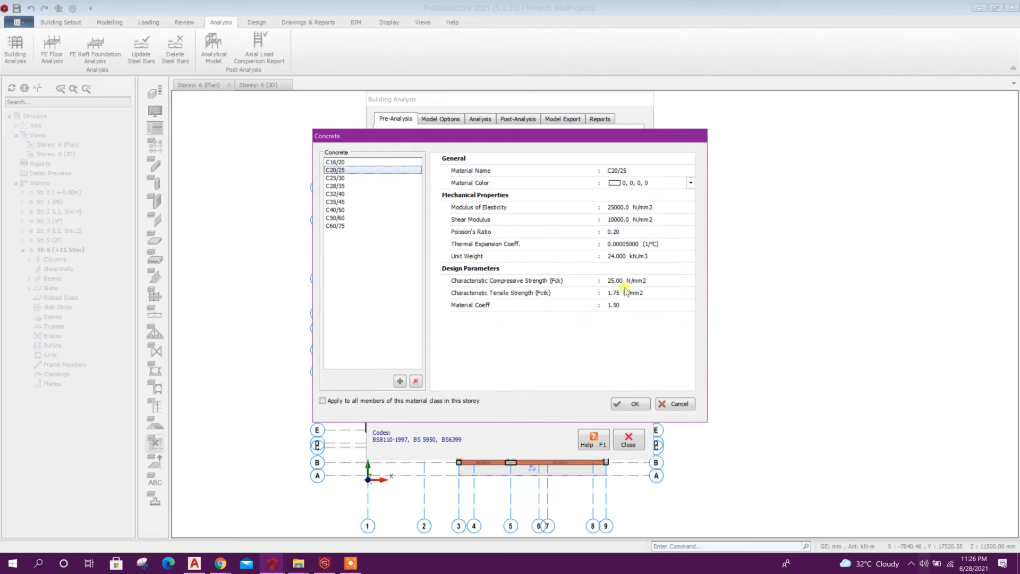
pyautogui.click(620, 405)
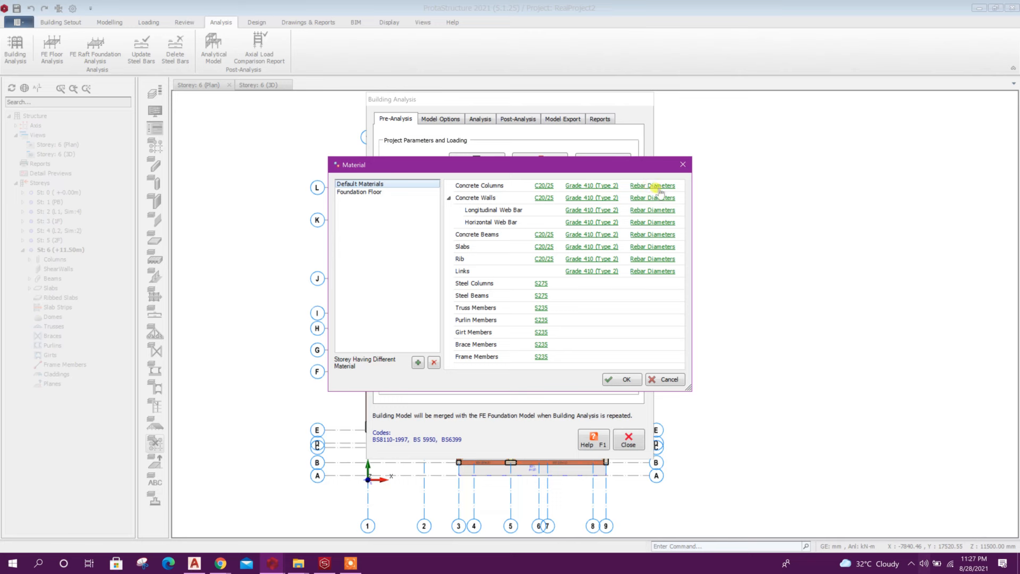
# Step: Restrict the concrete column rebar sizes to Y14, Y16, Y18 and Y20, applied to all members of this rebar class
pyautogui.click(647, 187)
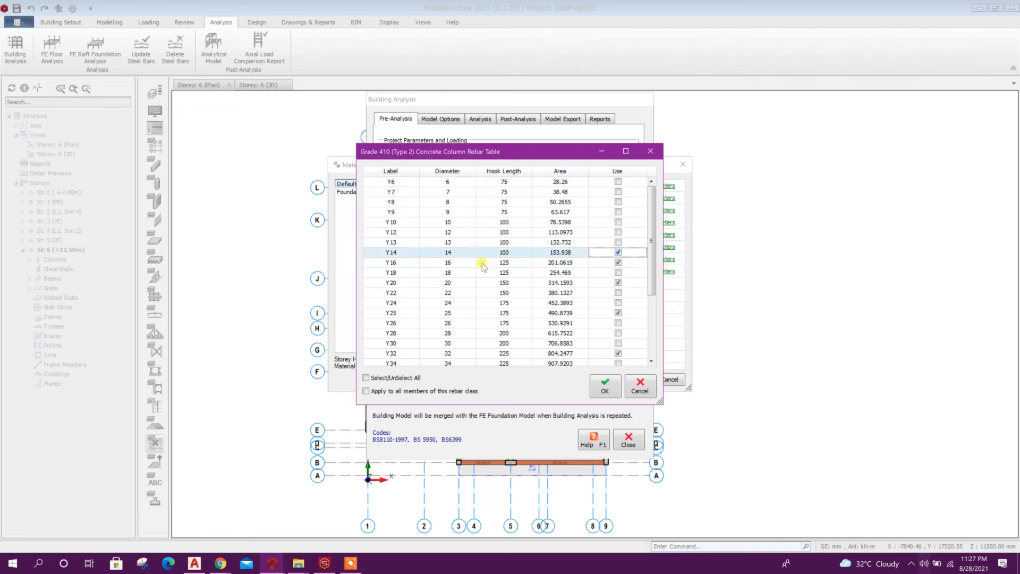
pyautogui.click(458, 263)
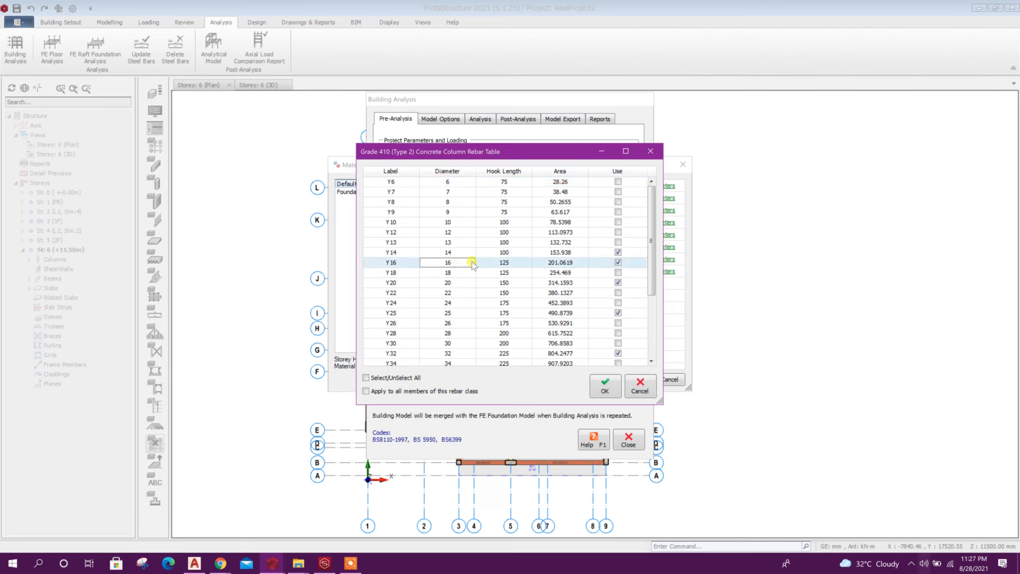
pyautogui.click(617, 275)
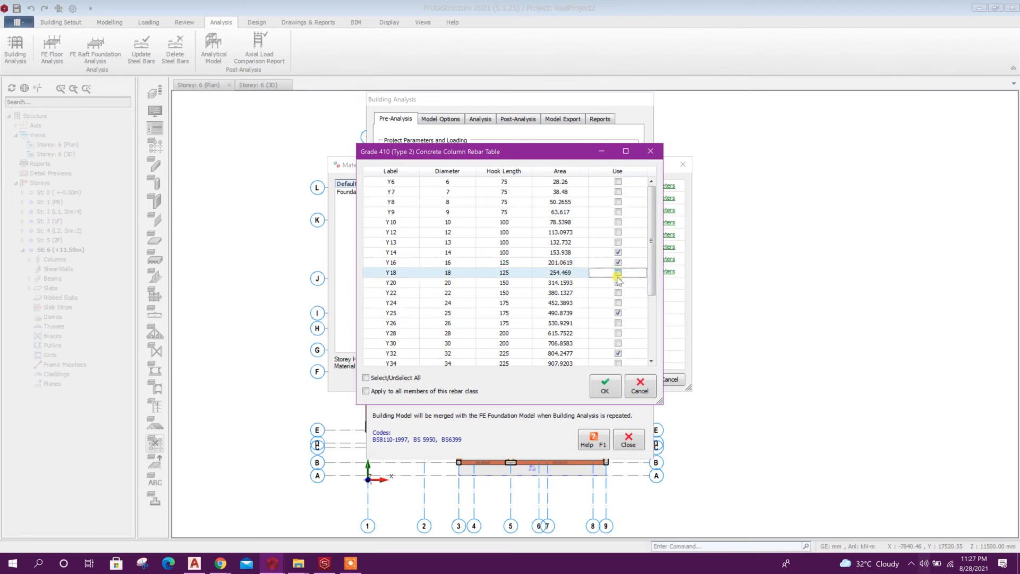
pyautogui.click(471, 284)
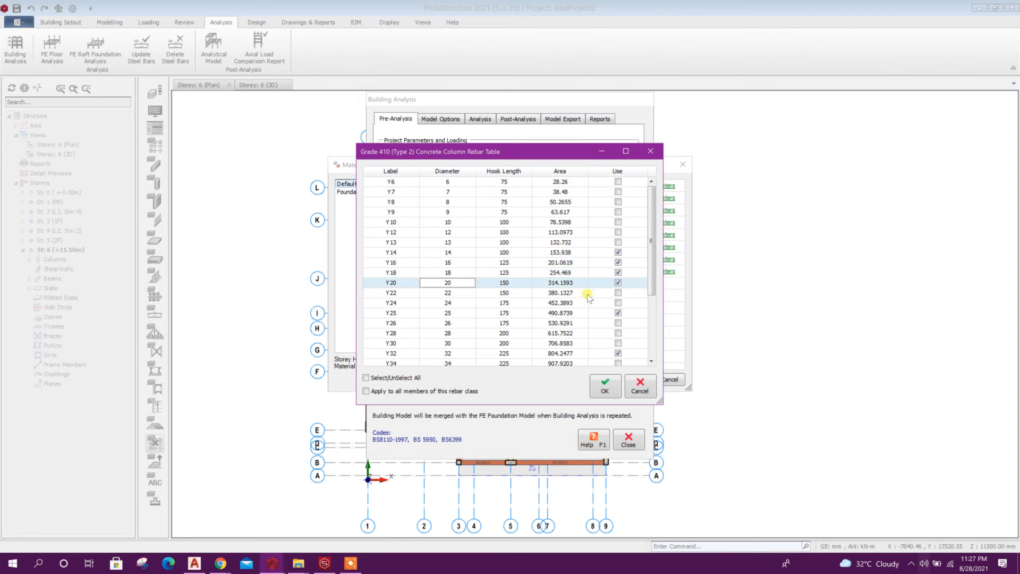
pyautogui.click(619, 312)
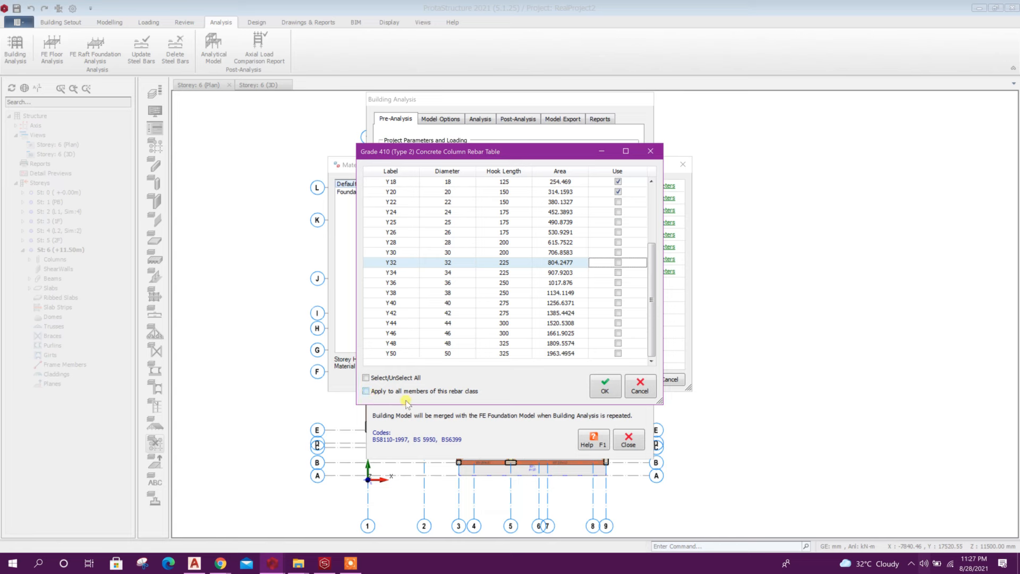
pyautogui.click(379, 392)
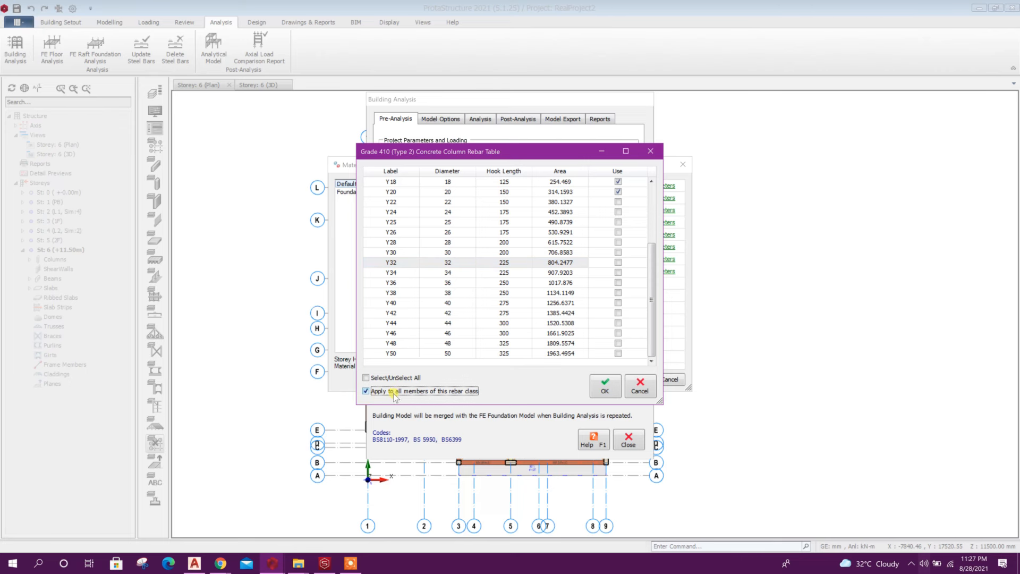
pyautogui.click(603, 390)
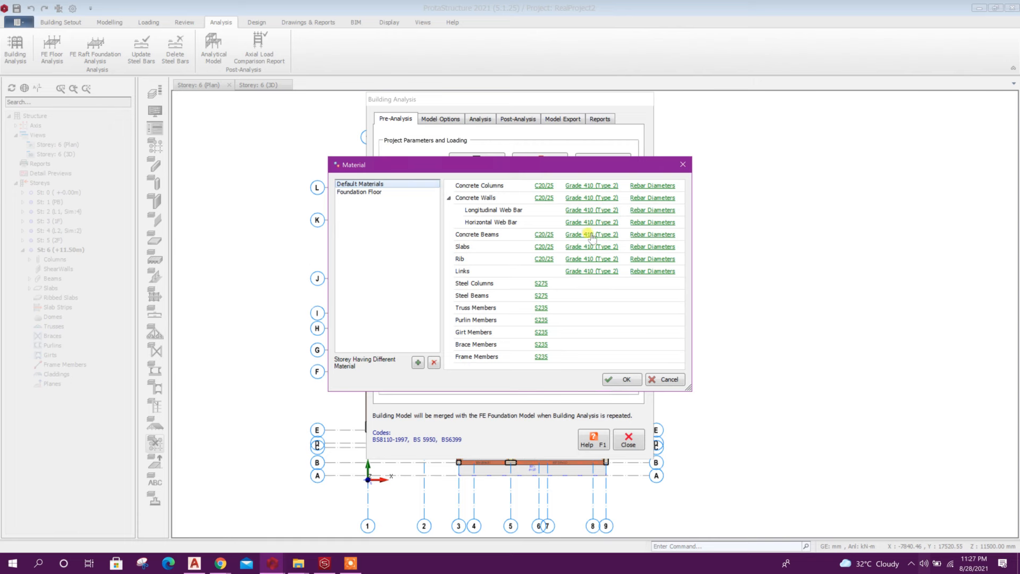
# Step: Check which rebar diameters are enabled for the concrete beams and accept the table
pyautogui.click(639, 235)
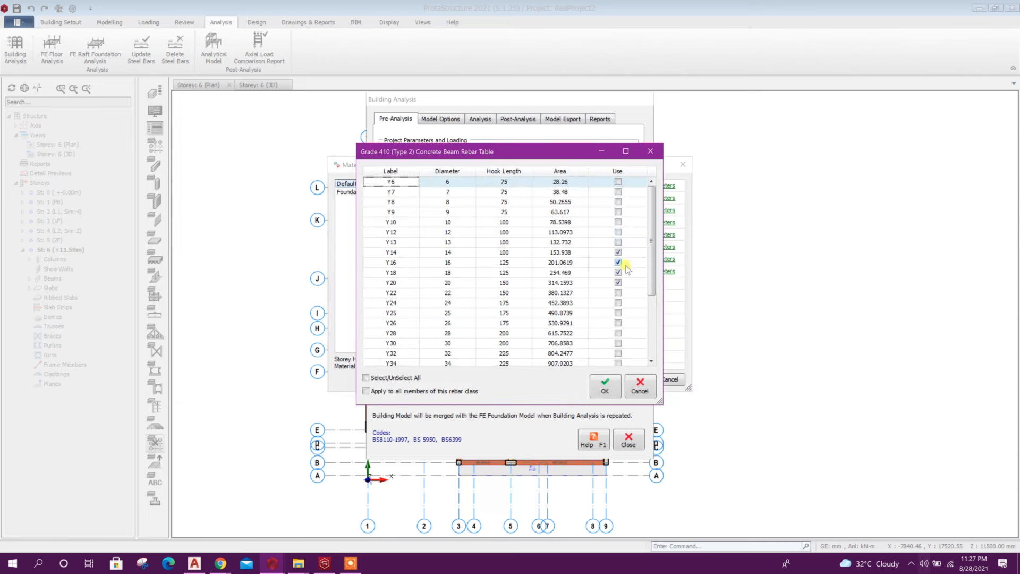
pyautogui.moveTo(650, 273)
pyautogui.mouseDown()
pyautogui.moveTo(653, 347)
pyautogui.moveTo(650, 279)
pyautogui.mouseUp()
pyautogui.click(608, 384)
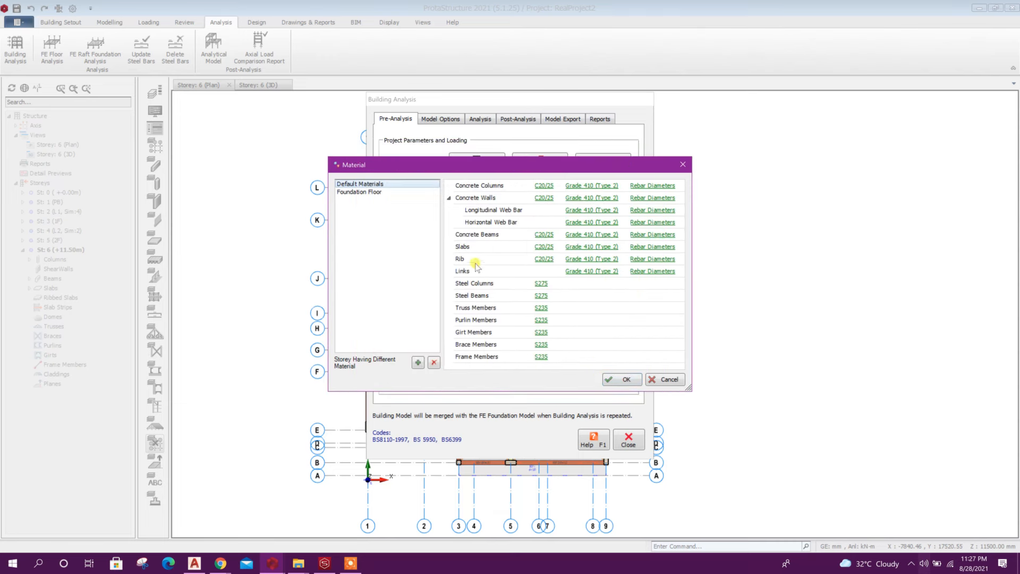
# Step: Change the slab rebar sizes to only Y10 and Y12, excluding Y14, Y16, Y18 and Y20
pyautogui.click(632, 247)
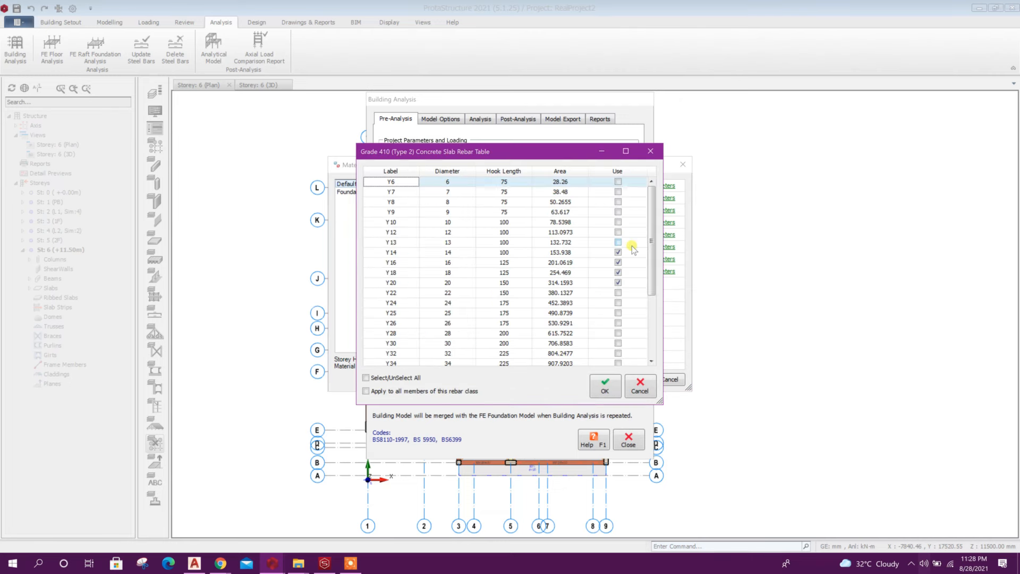
pyautogui.click(618, 252)
pyautogui.click(618, 262)
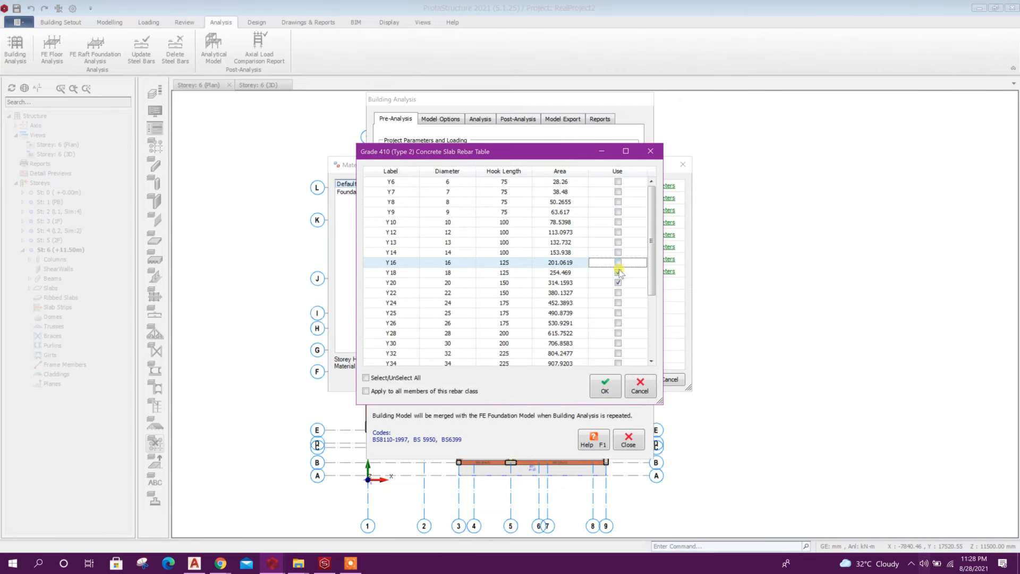
pyautogui.click(618, 272)
pyautogui.click(618, 282)
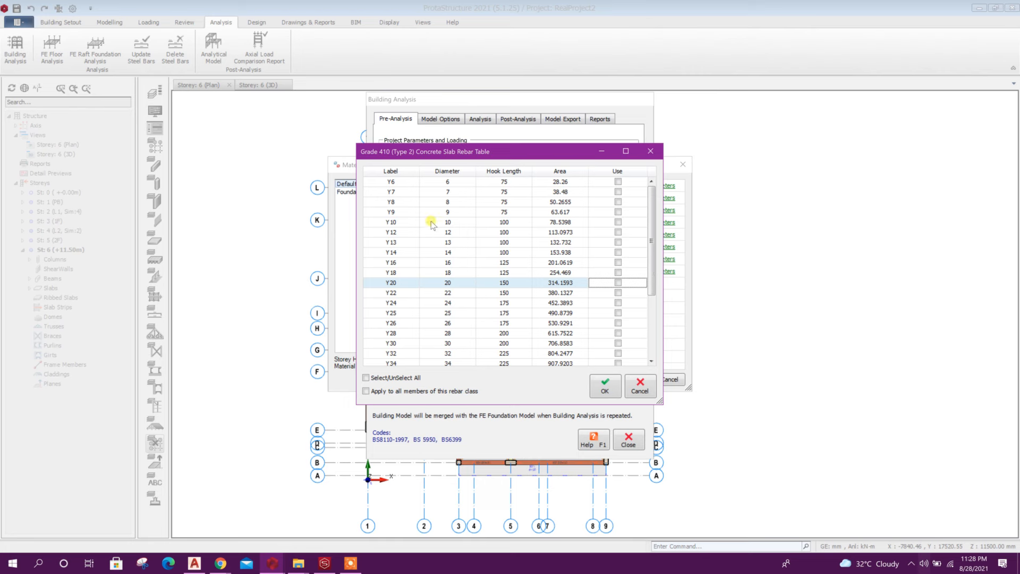
pyautogui.click(393, 223)
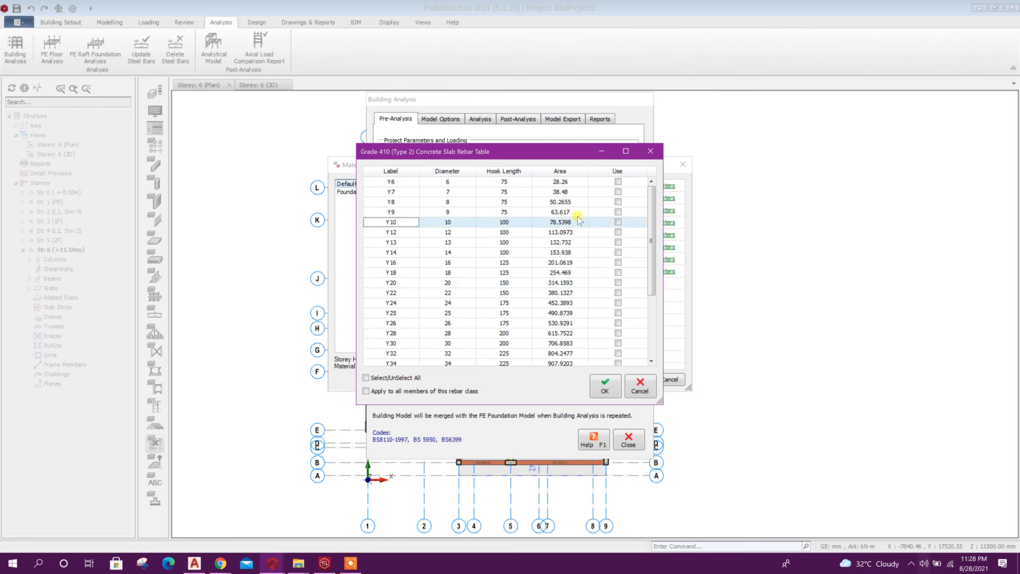
pyautogui.click(617, 224)
pyautogui.click(619, 234)
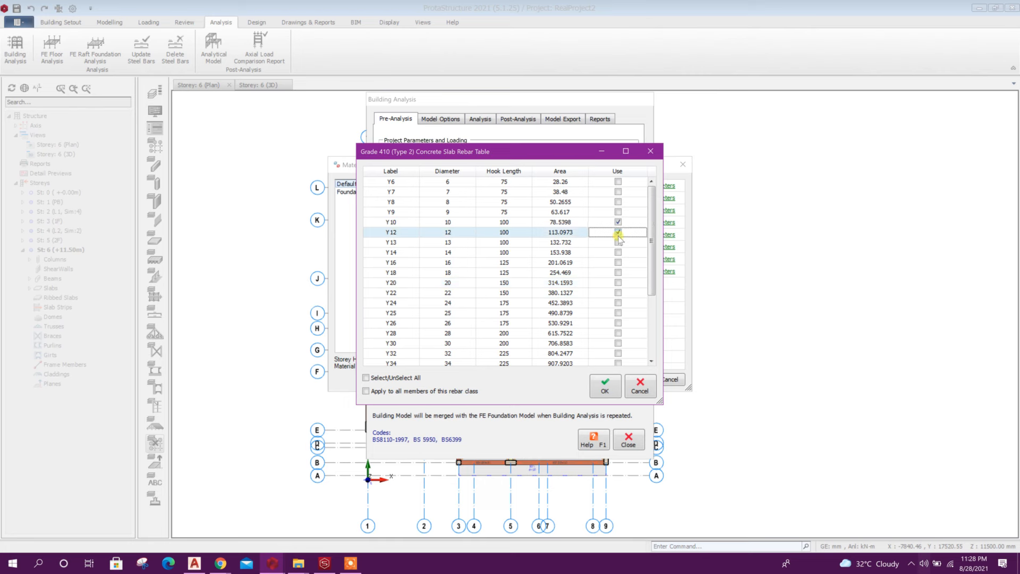
pyautogui.click(604, 389)
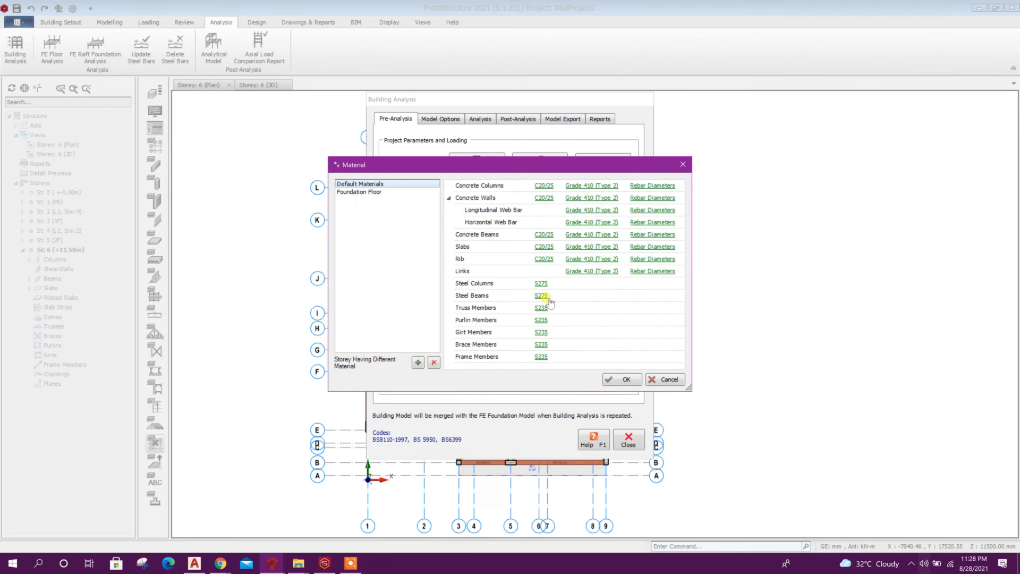
# Step: Add Y12 to the rebar sizes used for the foundations in the foundation floor materials
pyautogui.click(375, 191)
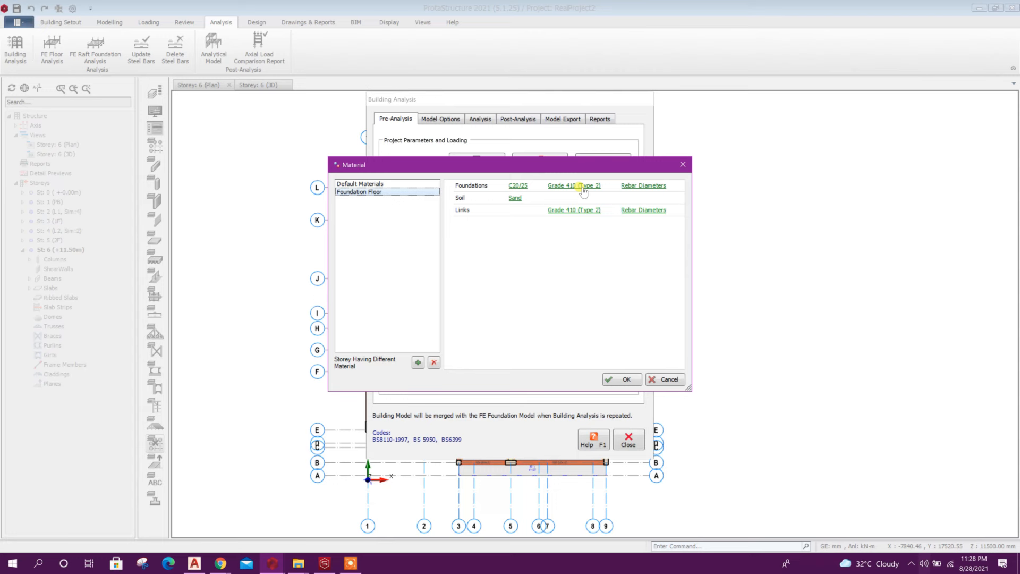
pyautogui.click(644, 187)
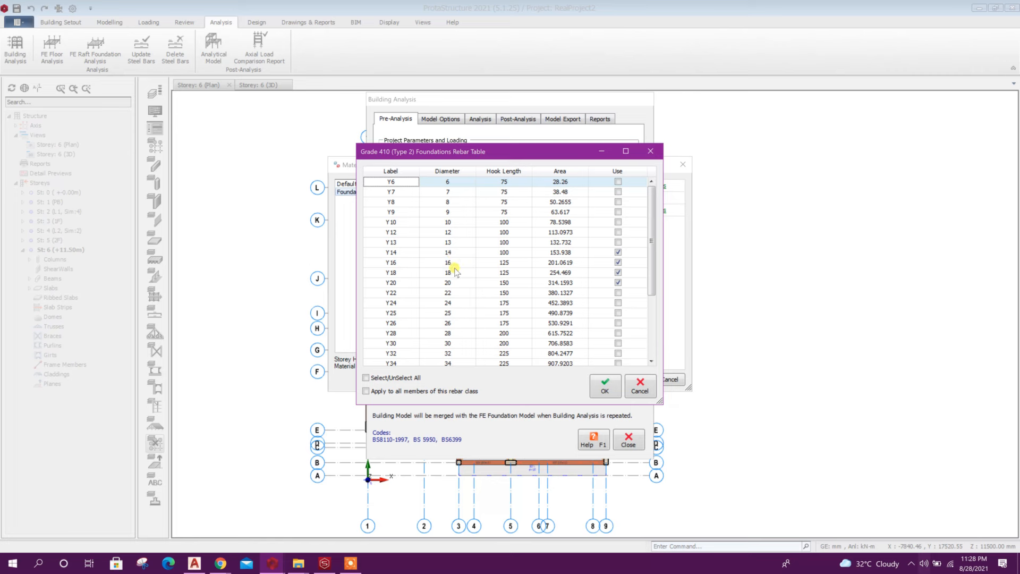
pyautogui.click(618, 232)
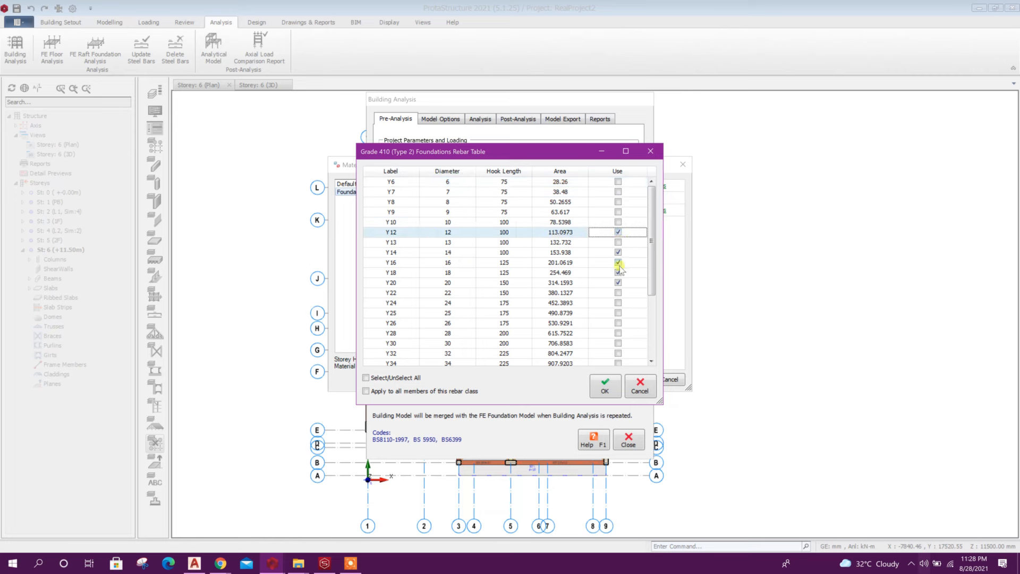
pyautogui.click(604, 388)
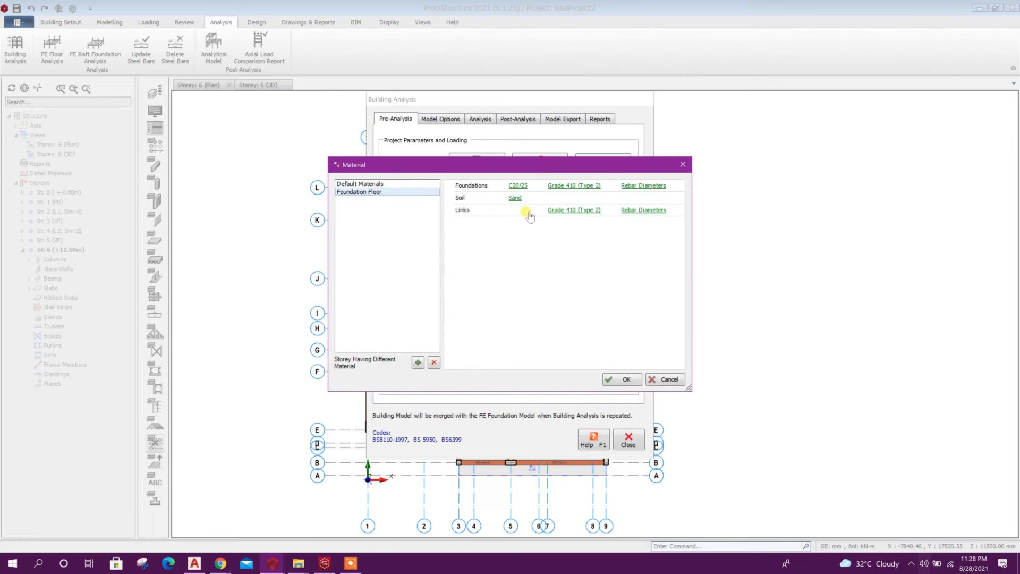
# Step: Change the foundation floor link rebar sizes to only Y8 and Y10, excluding Y14, Y16, Y18 and Y20
pyautogui.click(661, 211)
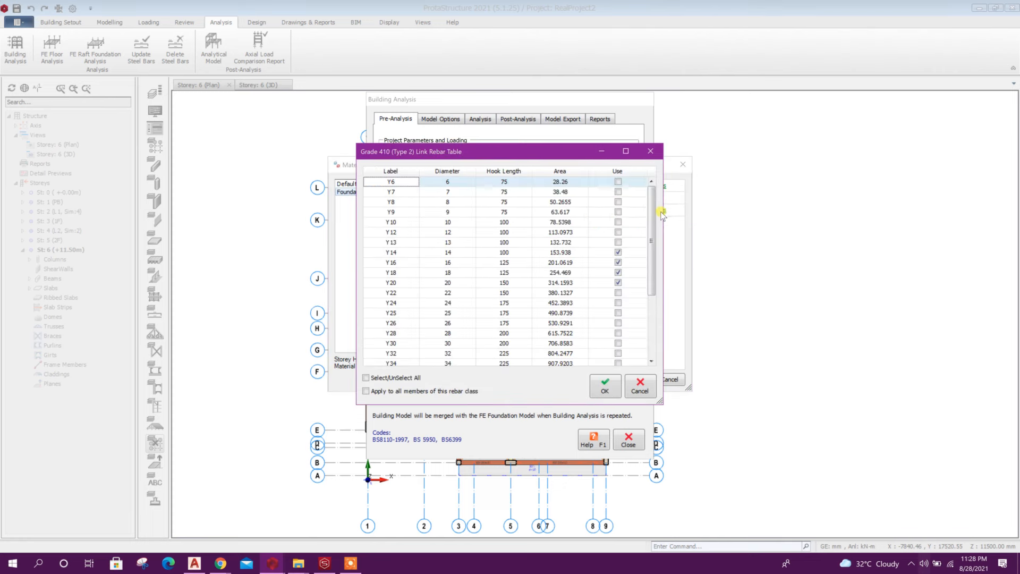
pyautogui.click(618, 253)
pyautogui.click(618, 262)
pyautogui.click(618, 273)
pyautogui.click(619, 283)
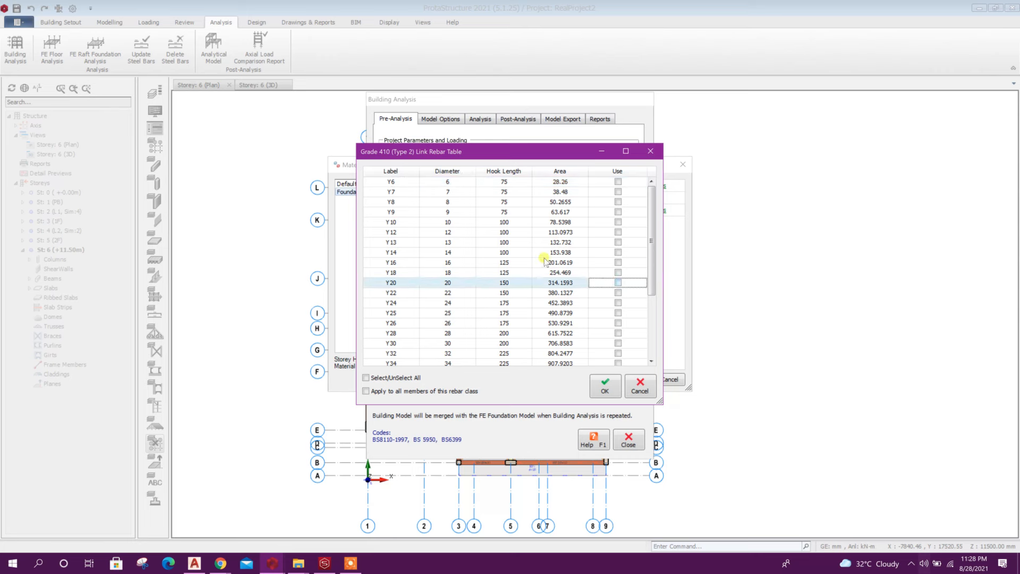
pyautogui.click(618, 202)
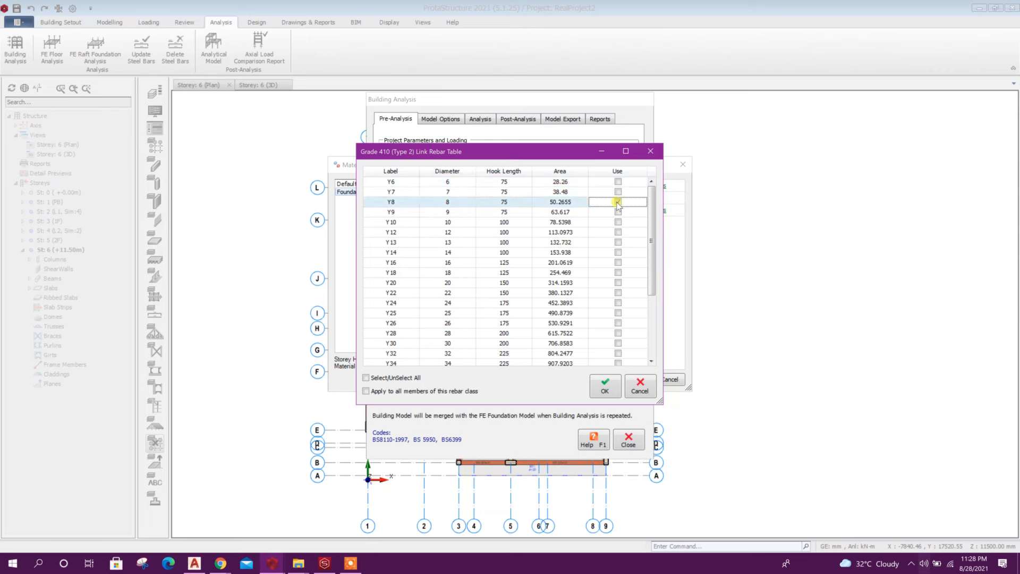
pyautogui.click(618, 223)
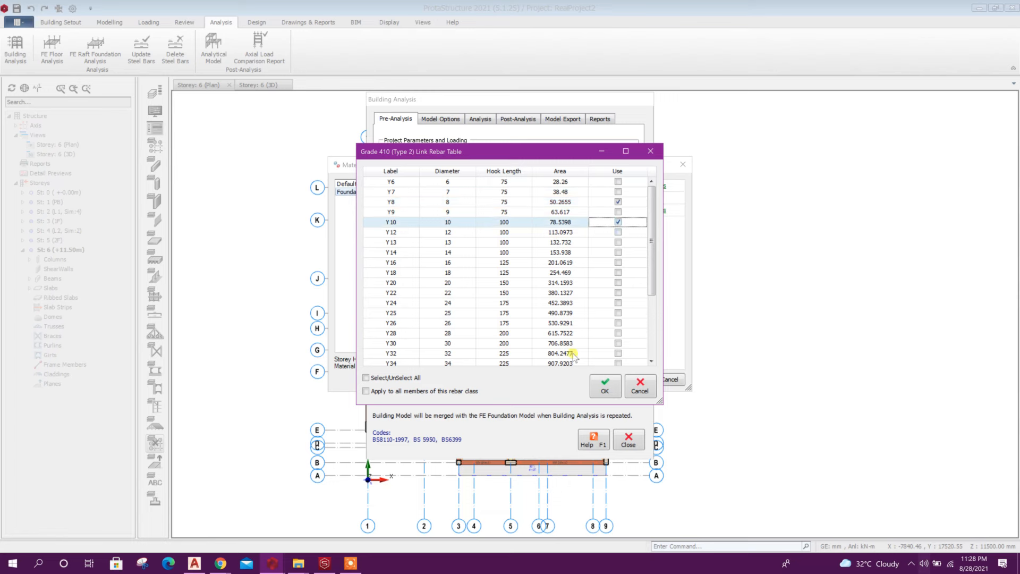
pyautogui.click(605, 384)
# Step: Check which link rebar diameters are enabled in the default materials and accept the material settings
pyautogui.click(602, 272)
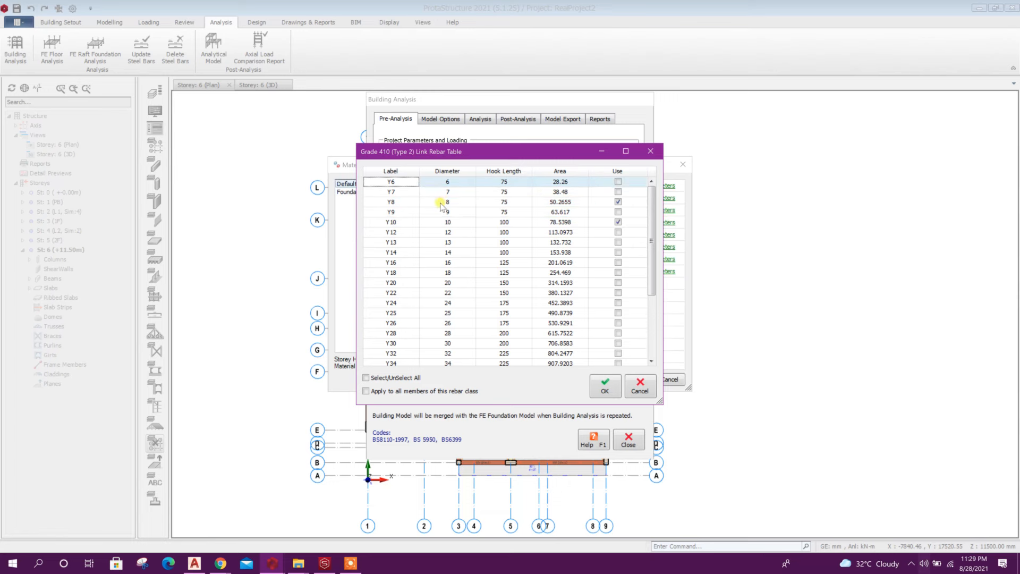
pyautogui.click(448, 223)
pyautogui.scroll(-5, 601, 248)
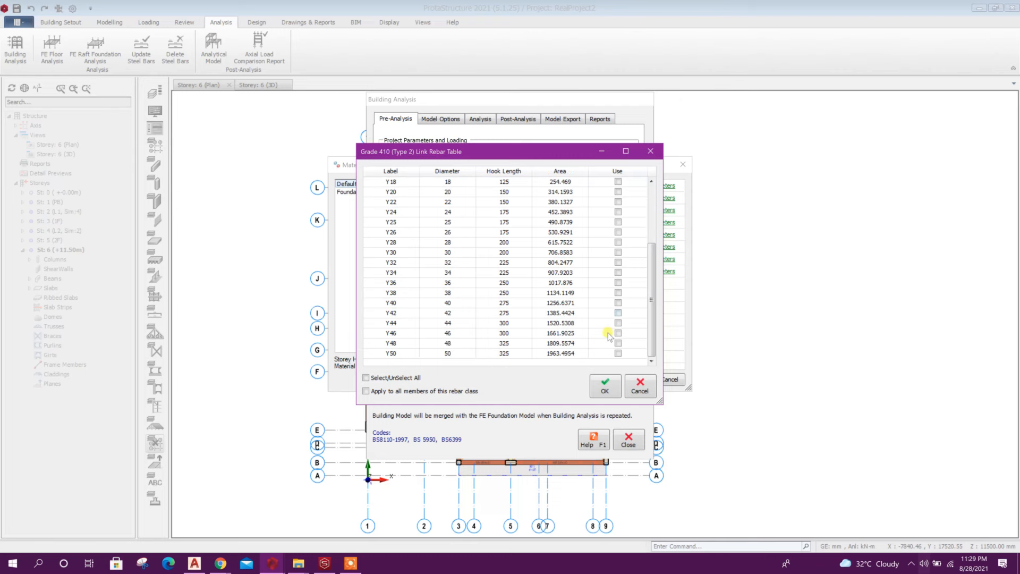
pyautogui.click(599, 383)
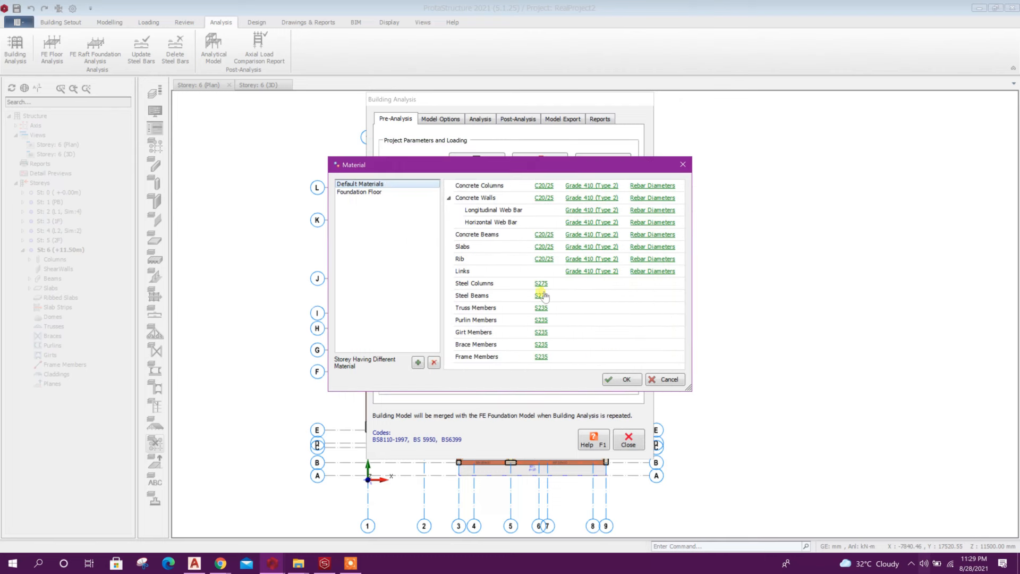
pyautogui.click(620, 380)
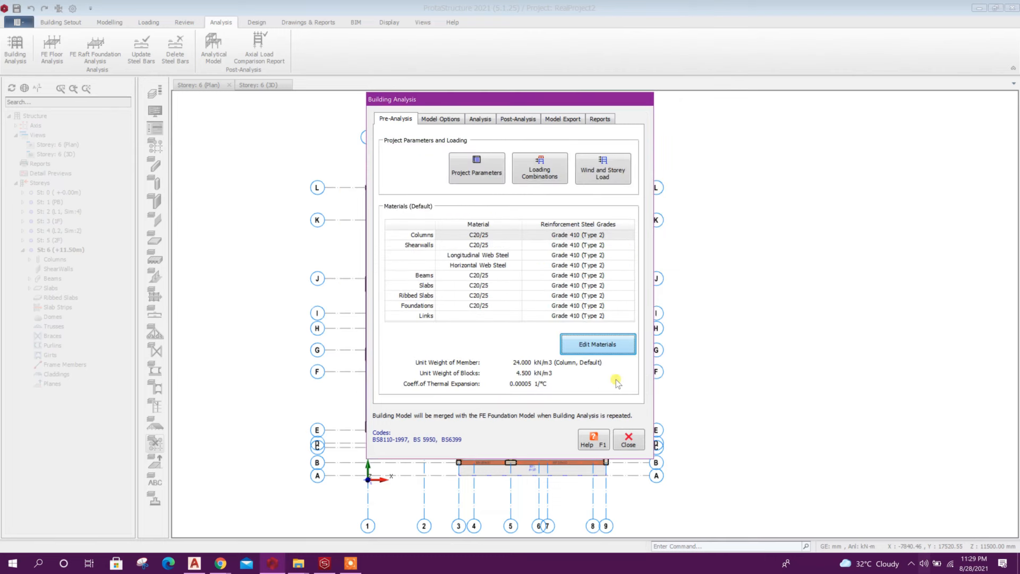
# Step: Set up automatic load combination generation with an unfactored G+Q combination and notional loading switched off
pyautogui.click(533, 177)
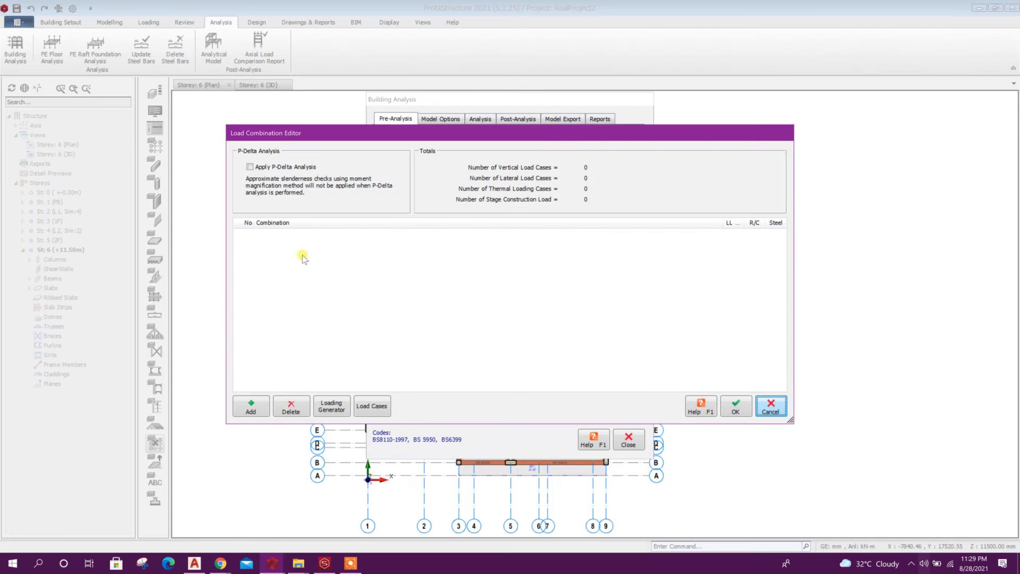
pyautogui.click(332, 412)
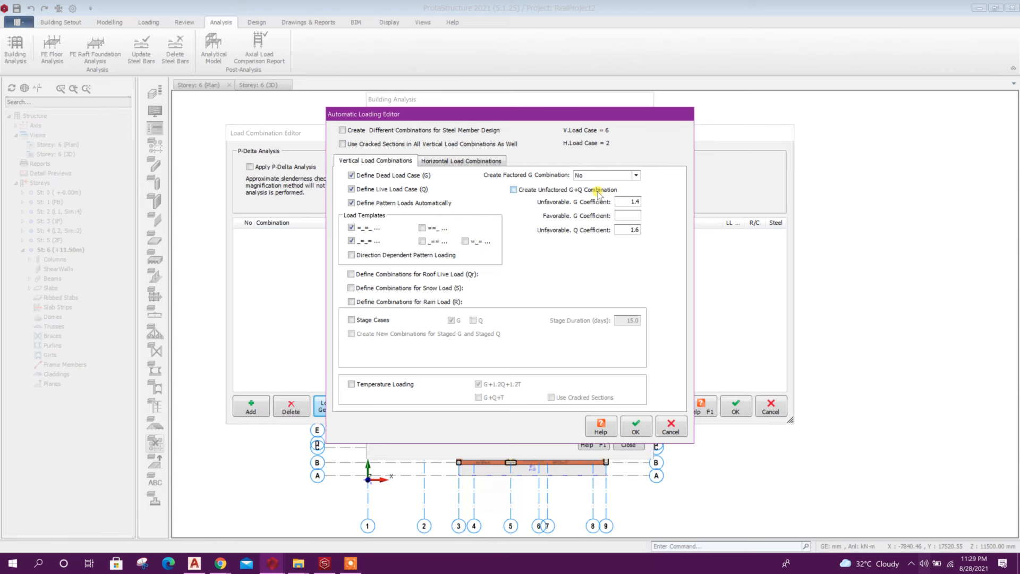
pyautogui.click(537, 190)
pyautogui.click(461, 160)
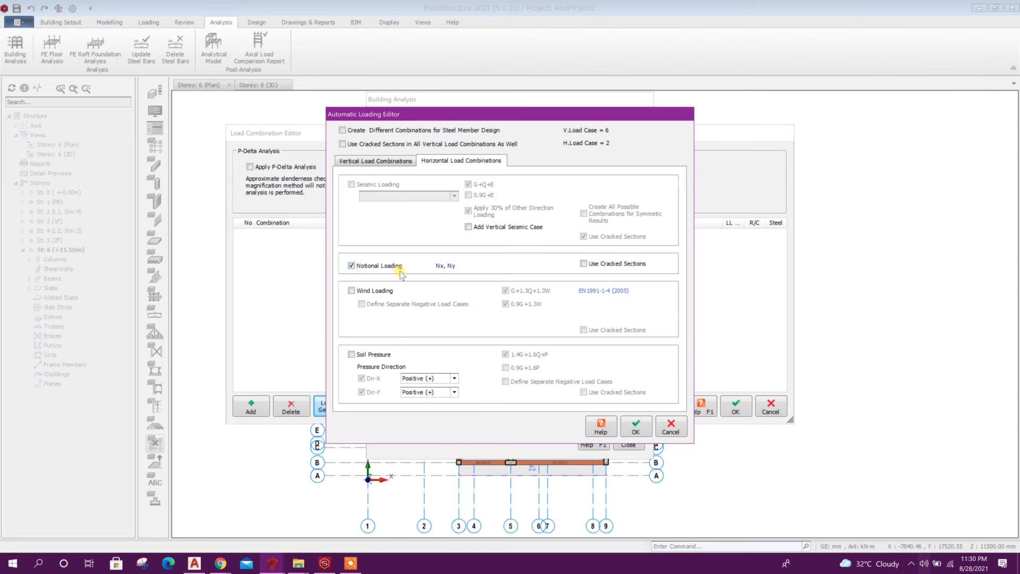
pyautogui.click(364, 267)
# Step: Exclude the _=_= pattern load template from the vertical load combinations and generate the combinations
pyautogui.click(406, 164)
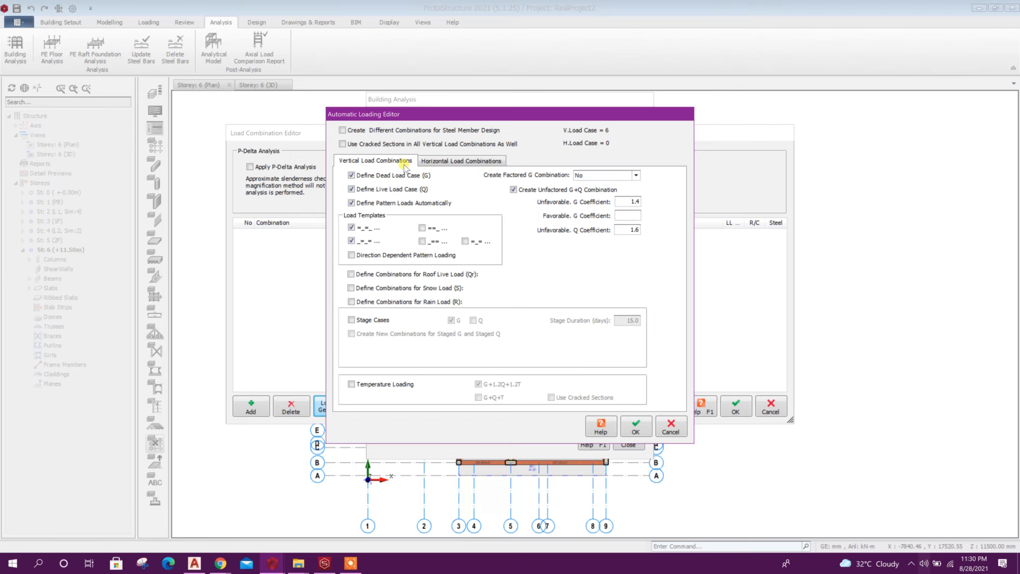
pyautogui.click(352, 240)
pyautogui.click(352, 241)
pyautogui.click(636, 426)
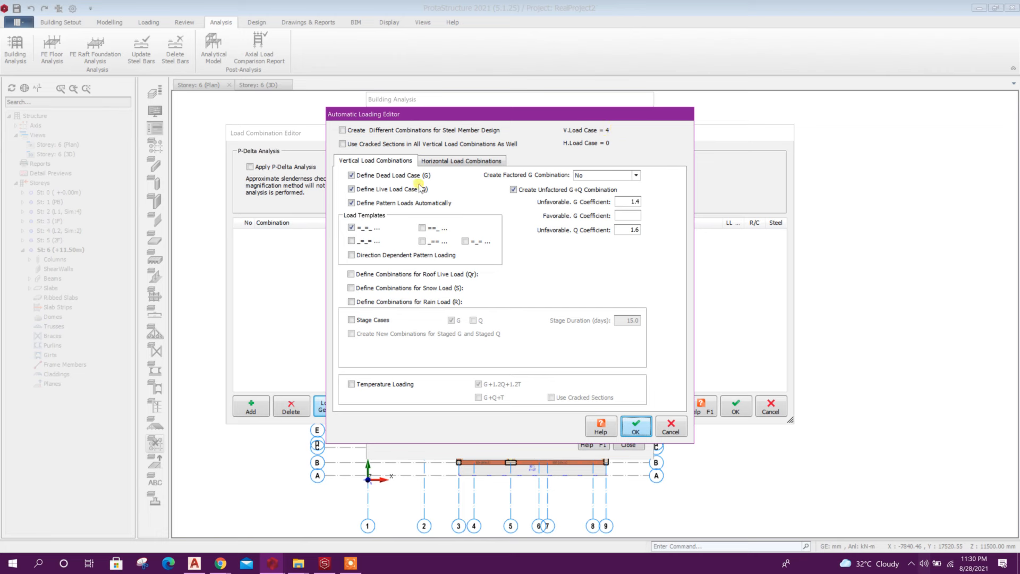
pyautogui.click(635, 431)
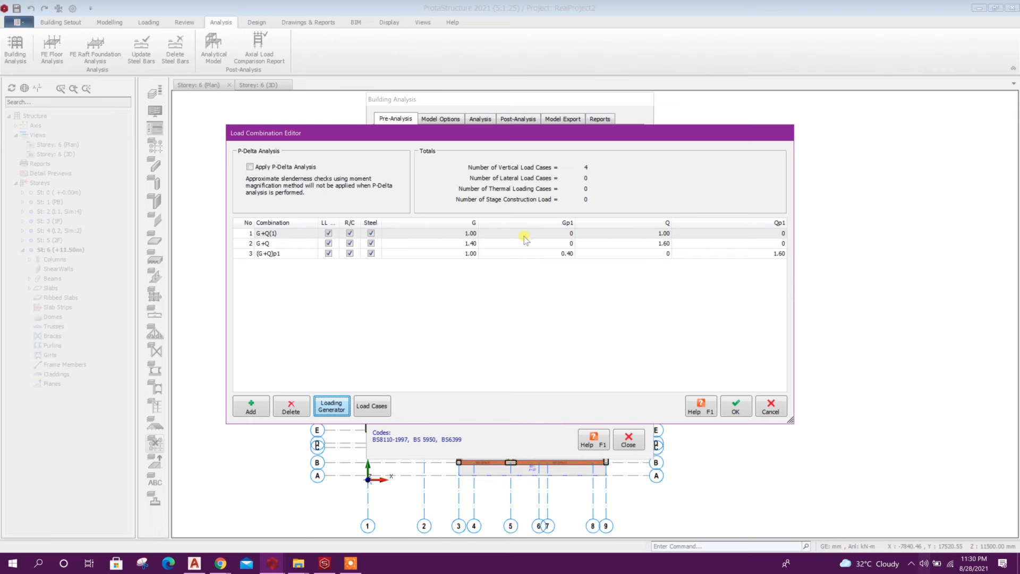
# Step: Inspect the generated G and Q load factors and delete the pattern combination (G+Q)p1
pyautogui.click(264, 242)
pyautogui.click(489, 245)
pyautogui.click(663, 243)
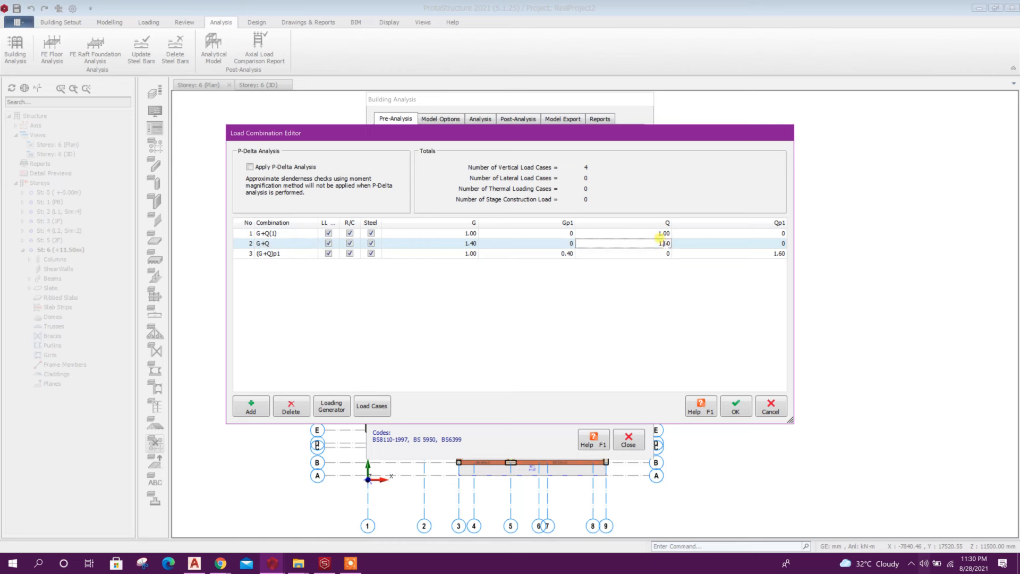
pyautogui.click(440, 255)
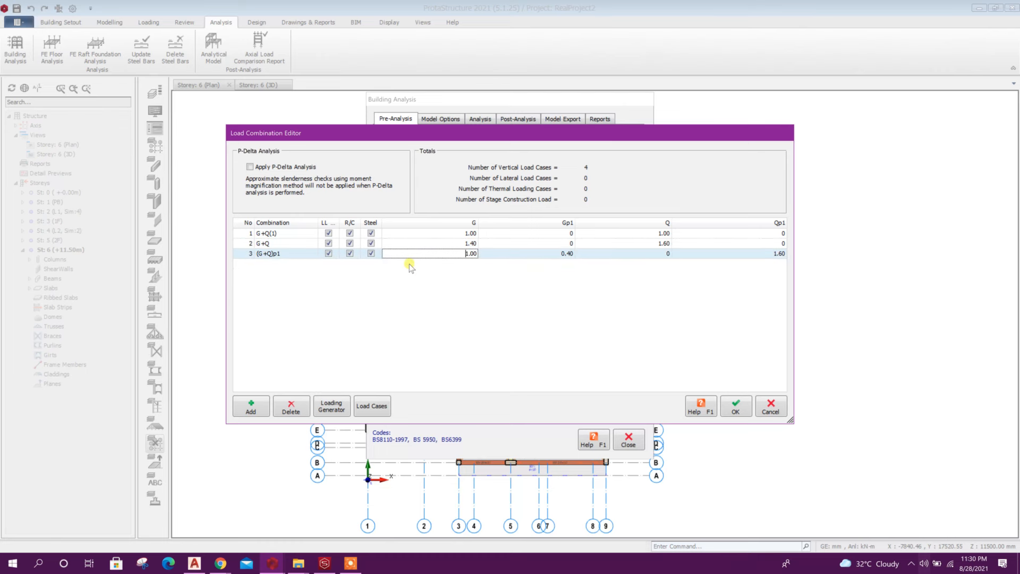
pyautogui.click(295, 256)
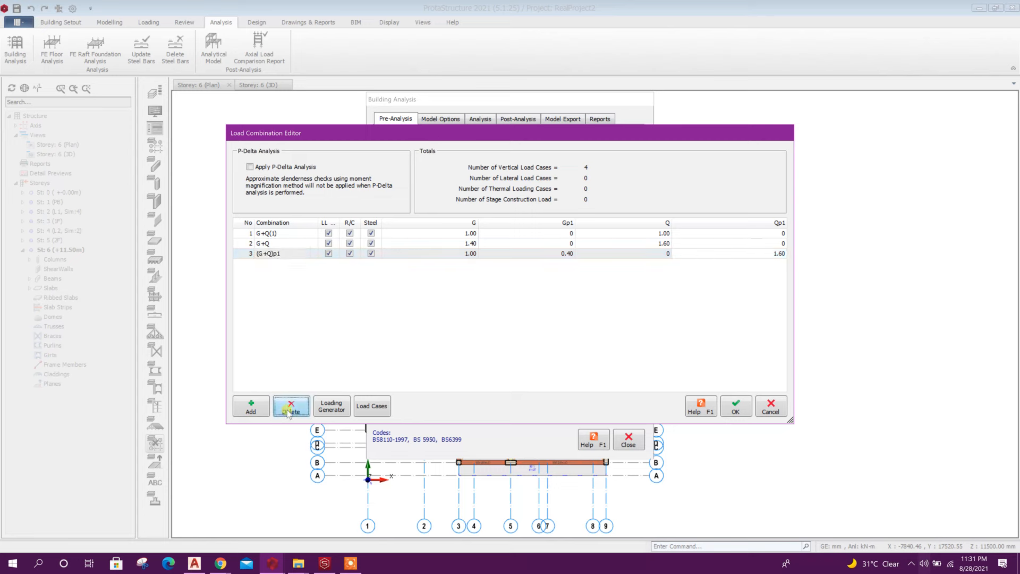
pyautogui.click(290, 406)
# Step: Review the remaining G+Q(1) and G+Q combinations and accept the load combination list
pyautogui.click(304, 234)
pyautogui.click(293, 243)
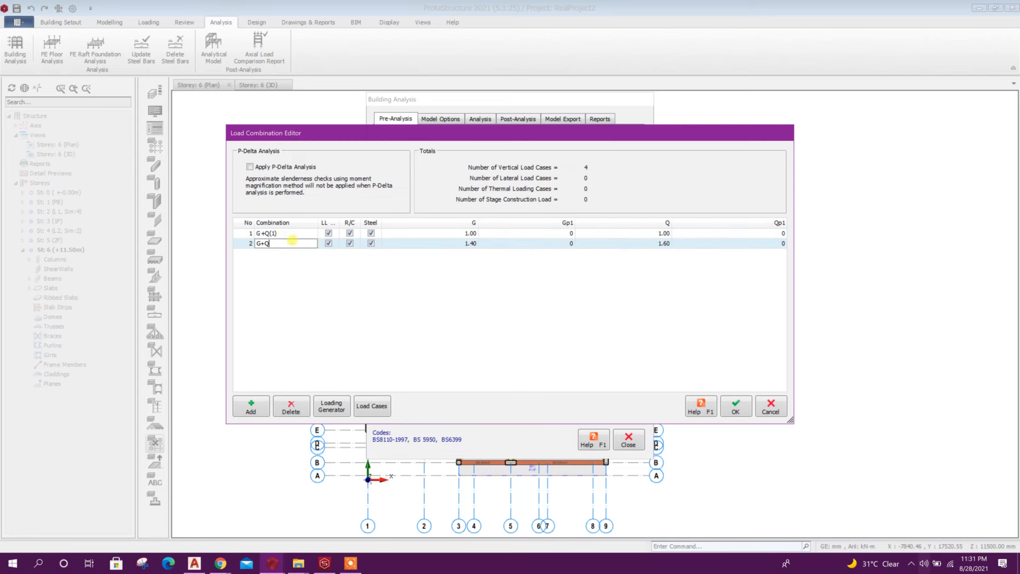
pyautogui.click(282, 234)
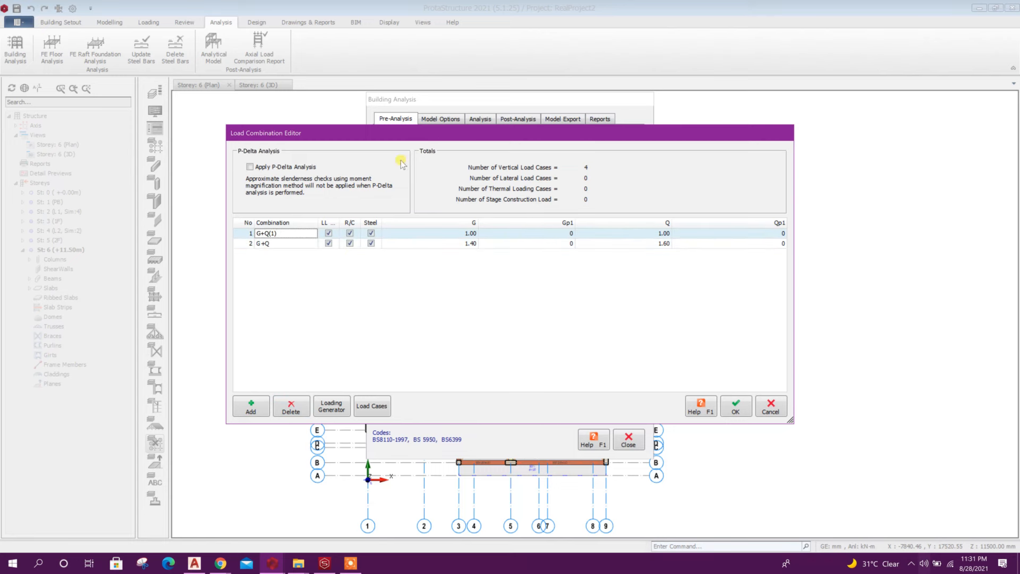
pyautogui.moveTo(424, 137); pyautogui.dragTo(433, 128)
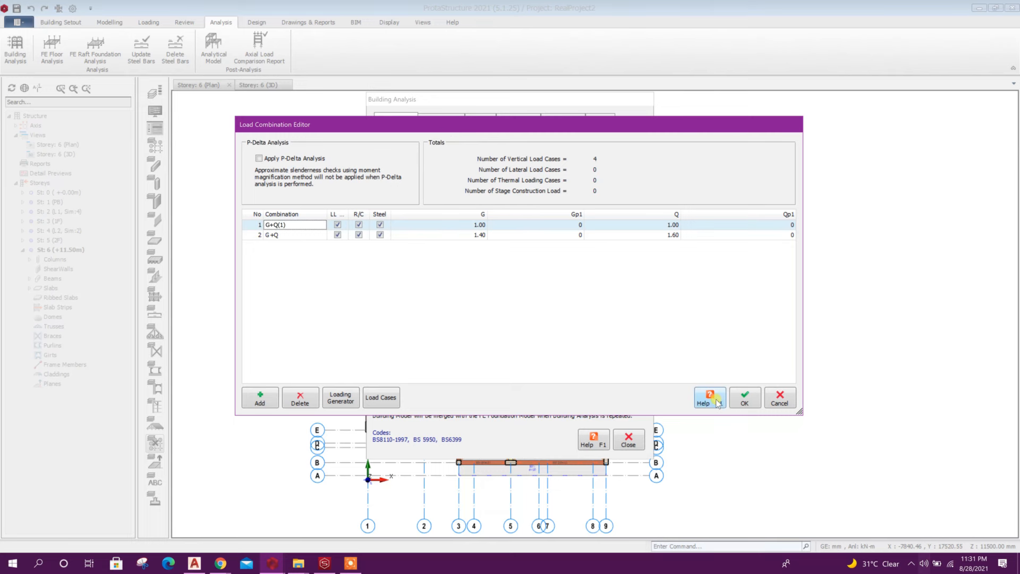
pyautogui.click(745, 399)
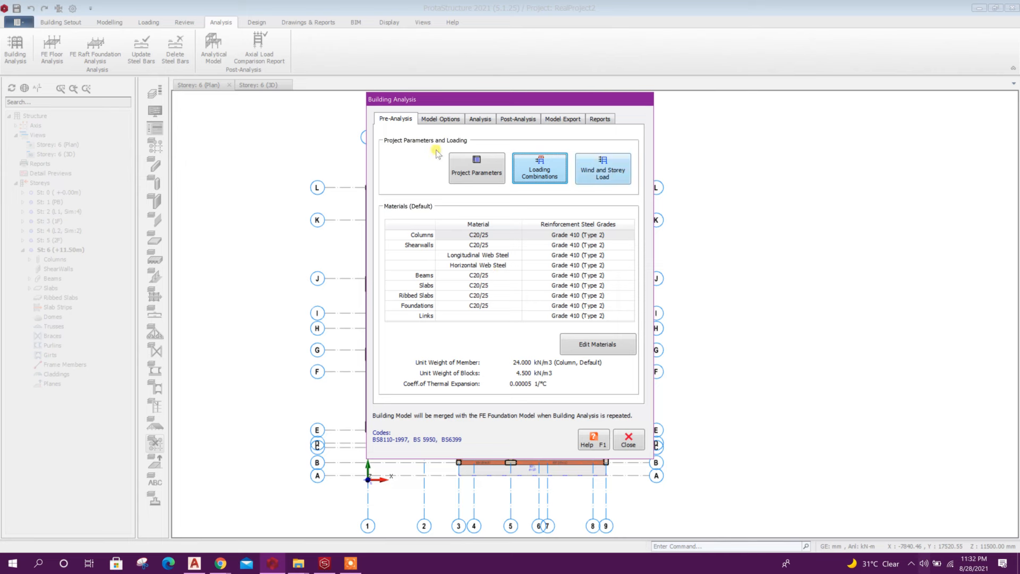
# Step: Review the material and section effective stiffness factors in the model options and accept them
pyautogui.click(428, 120)
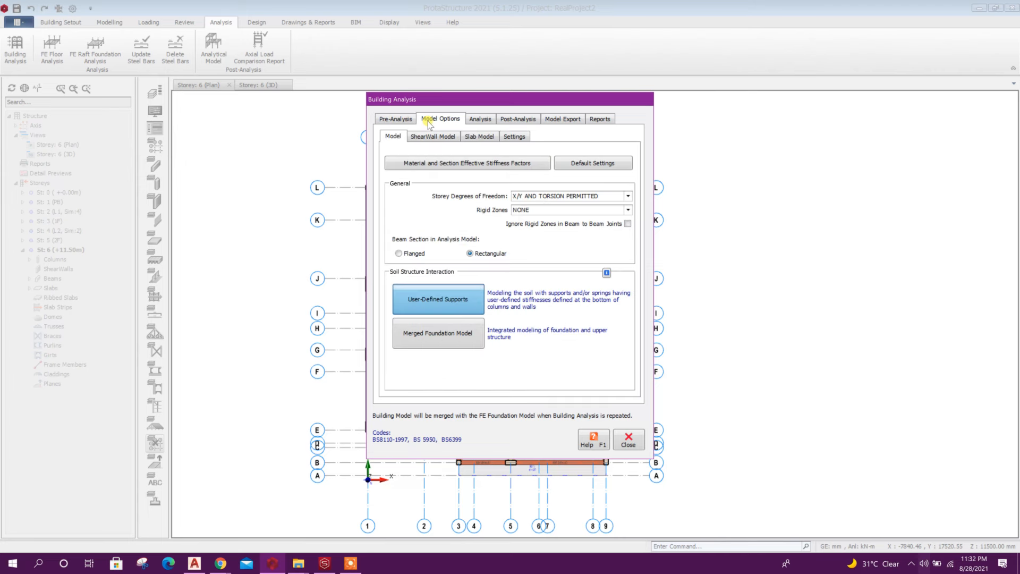
pyautogui.click(489, 165)
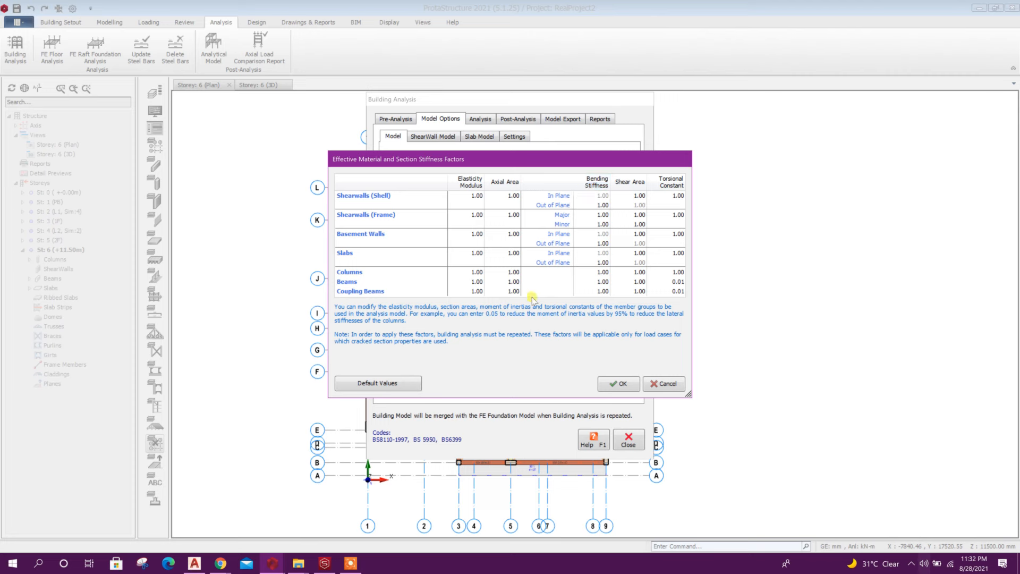
pyautogui.moveTo(499, 159); pyautogui.dragTo(547, 151)
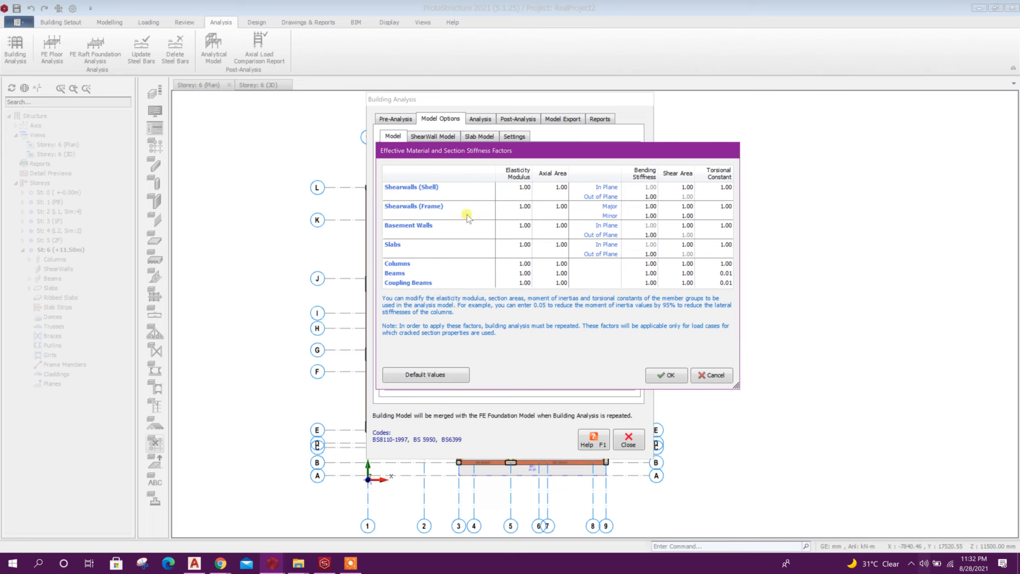
pyautogui.click(667, 376)
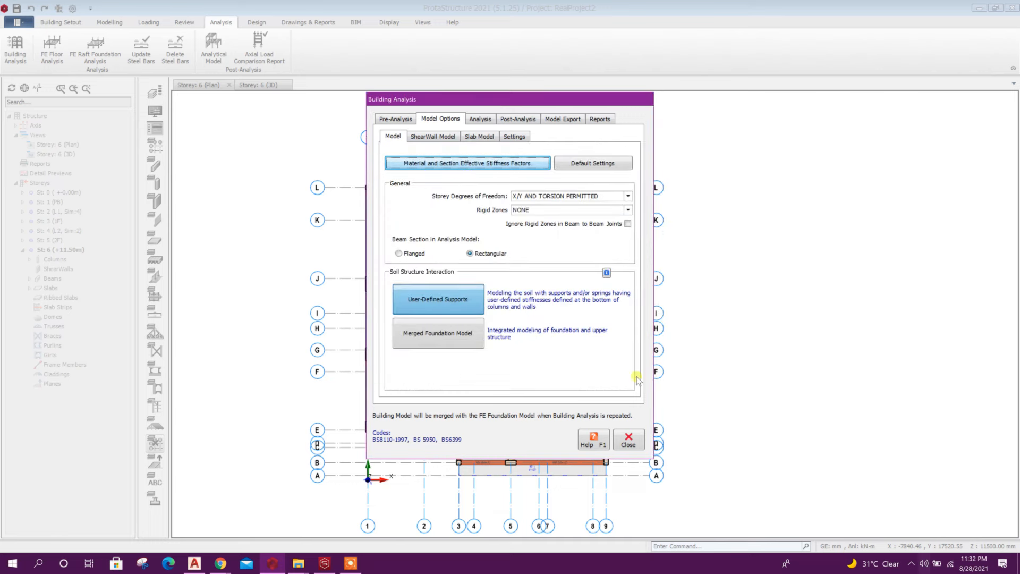
# Step: Include the slabs in the building model's finite element mesh and stop applying the rigid diaphragm definition to all storeys
pyautogui.click(448, 137)
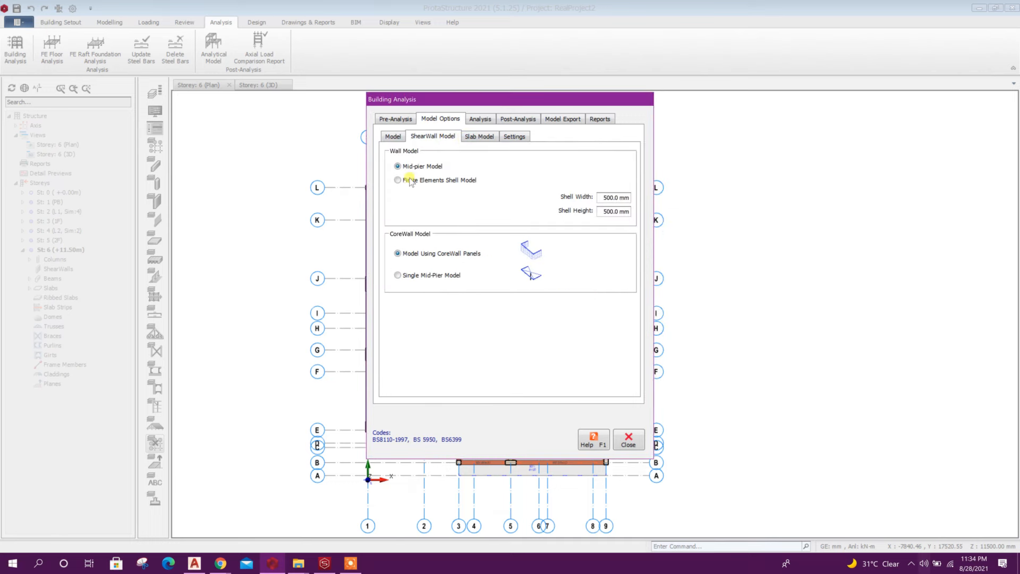
pyautogui.click(471, 137)
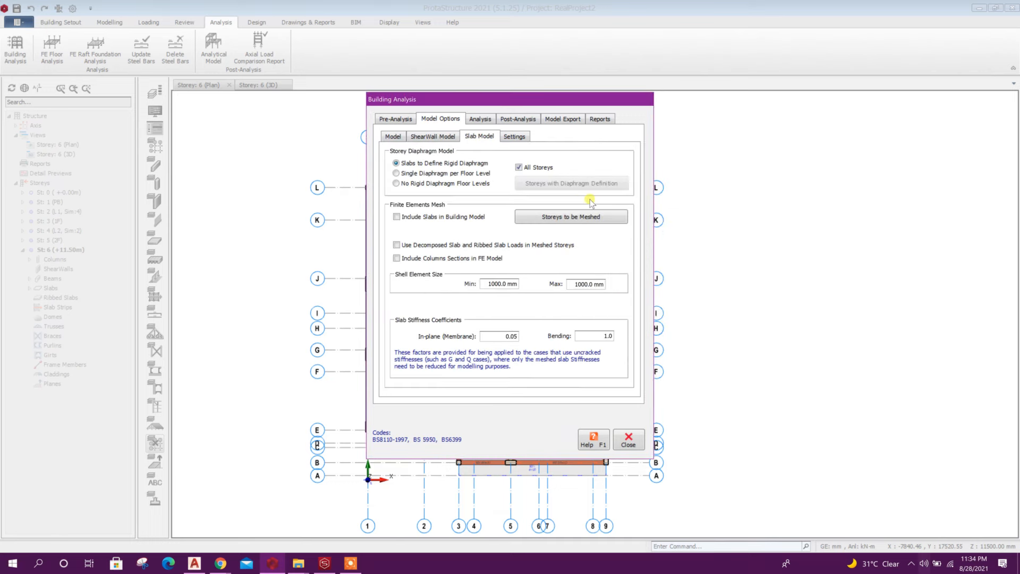
pyautogui.click(464, 218)
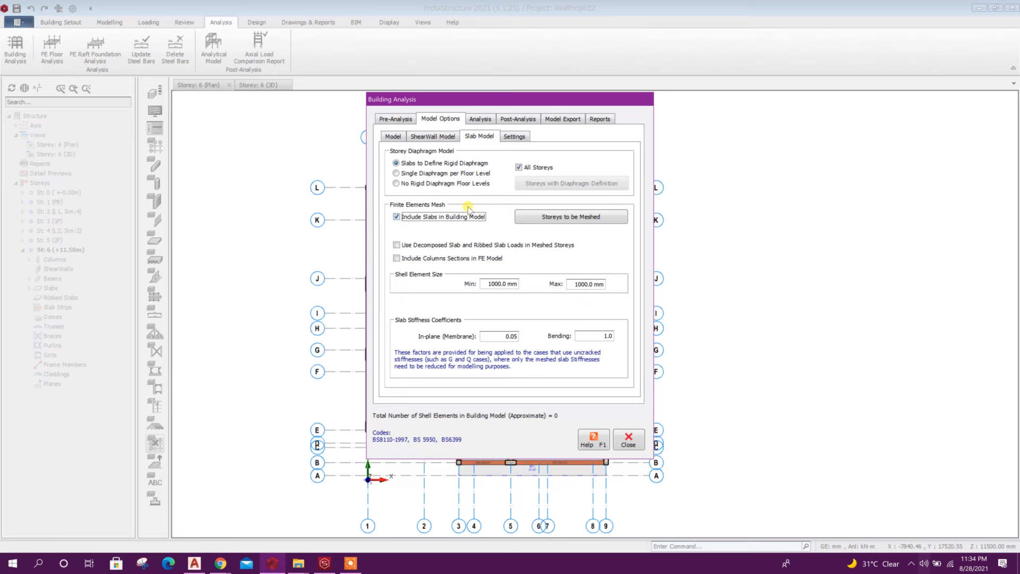
pyautogui.click(519, 168)
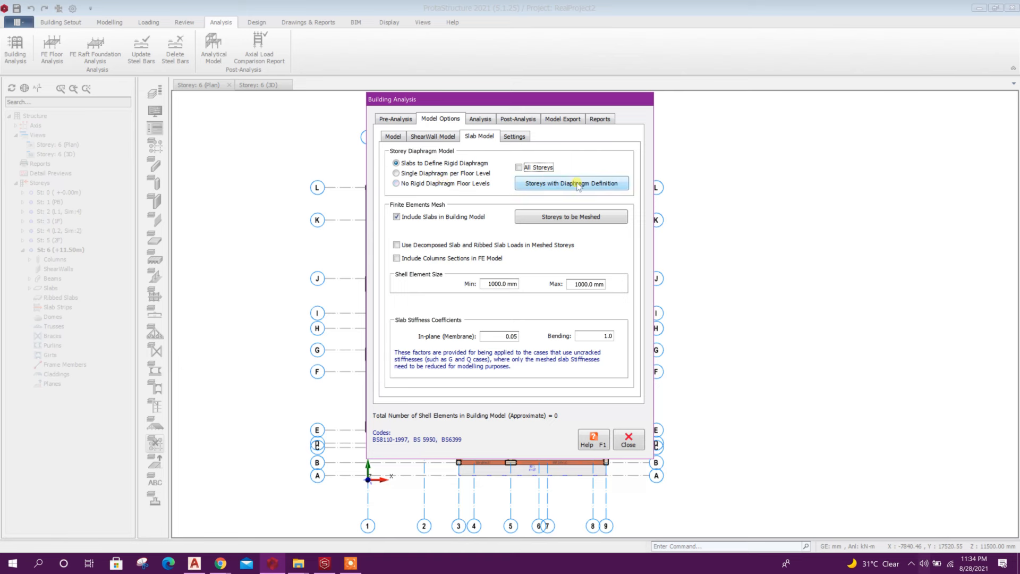
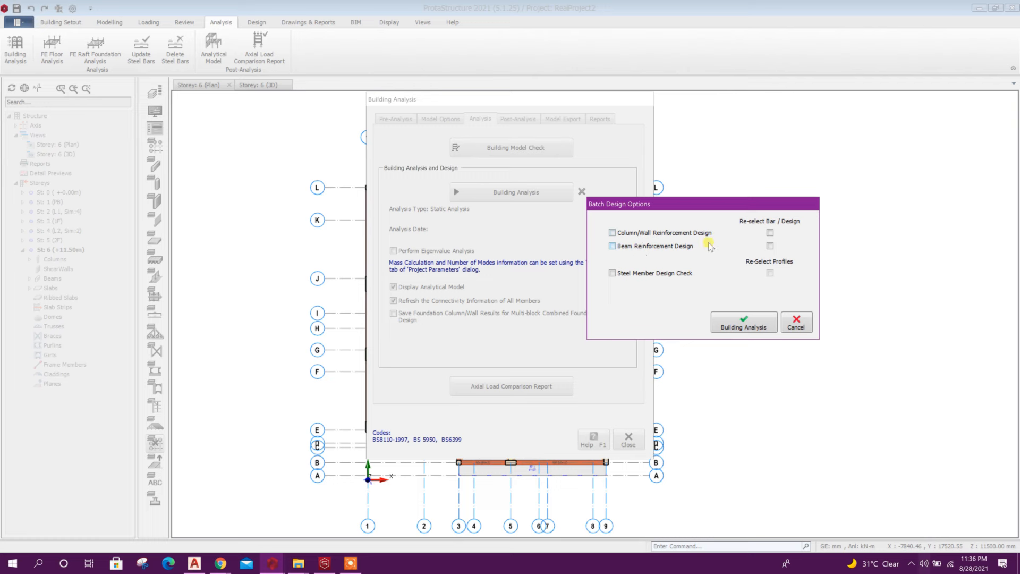
# Step: Run the building analysis without batch column/wall, beam or steel member design
pyautogui.click(743, 326)
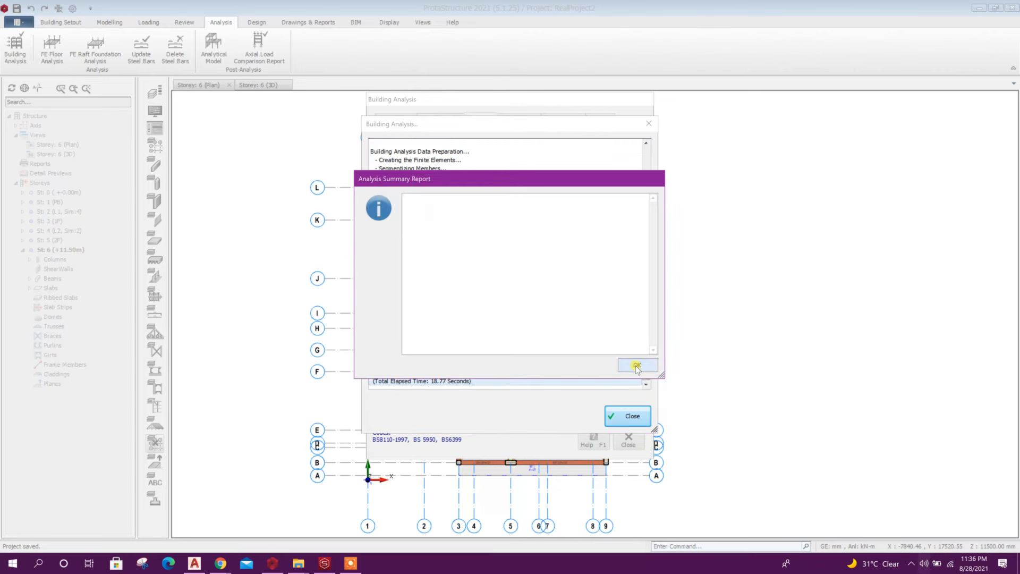
# Step: Accept the analysis summary report and close the analysis progress log and the building analysis dialog
pyautogui.moveTo(433, 180); pyautogui.dragTo(528, 173)
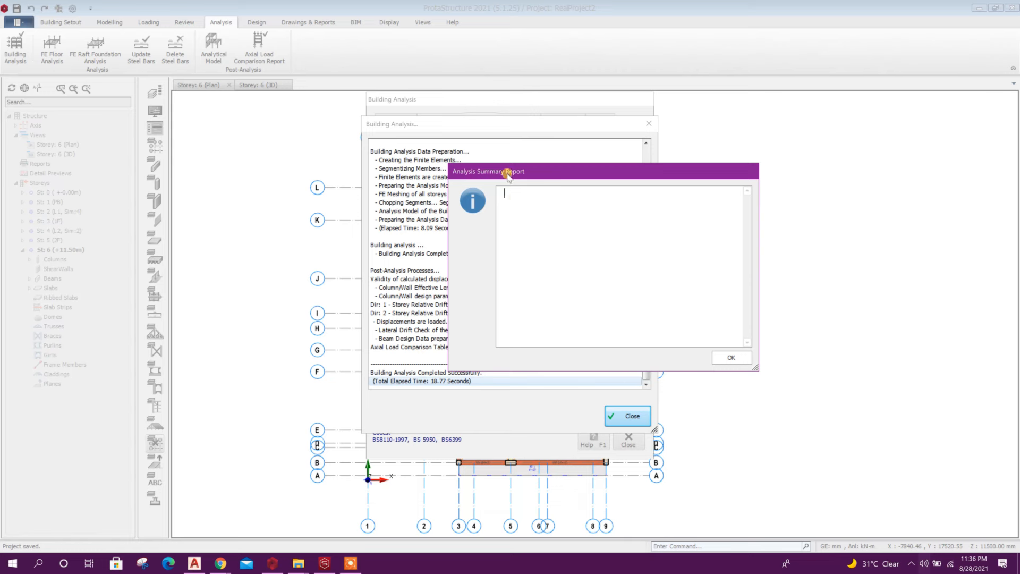
pyautogui.click(739, 358)
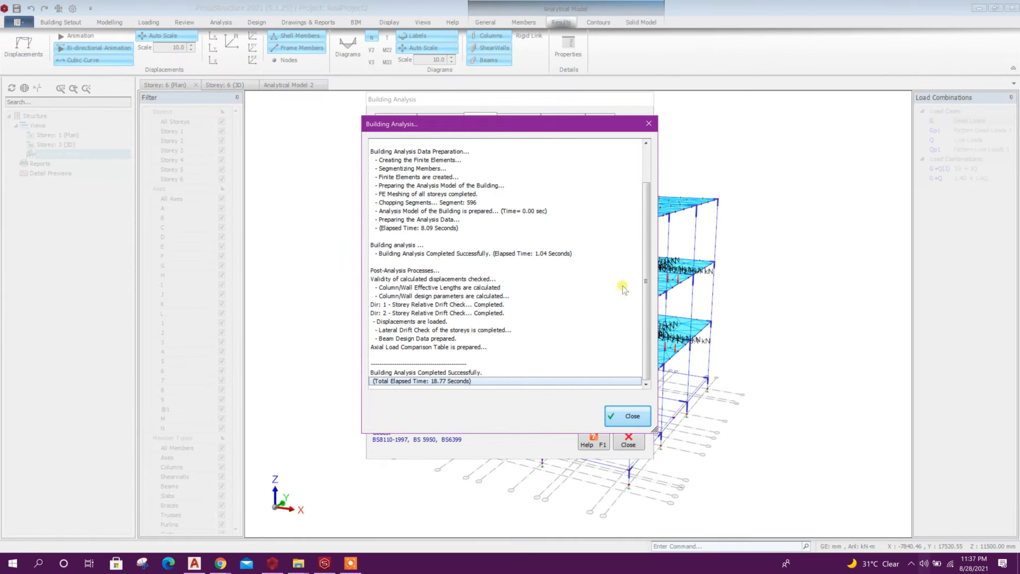
pyautogui.click(630, 417)
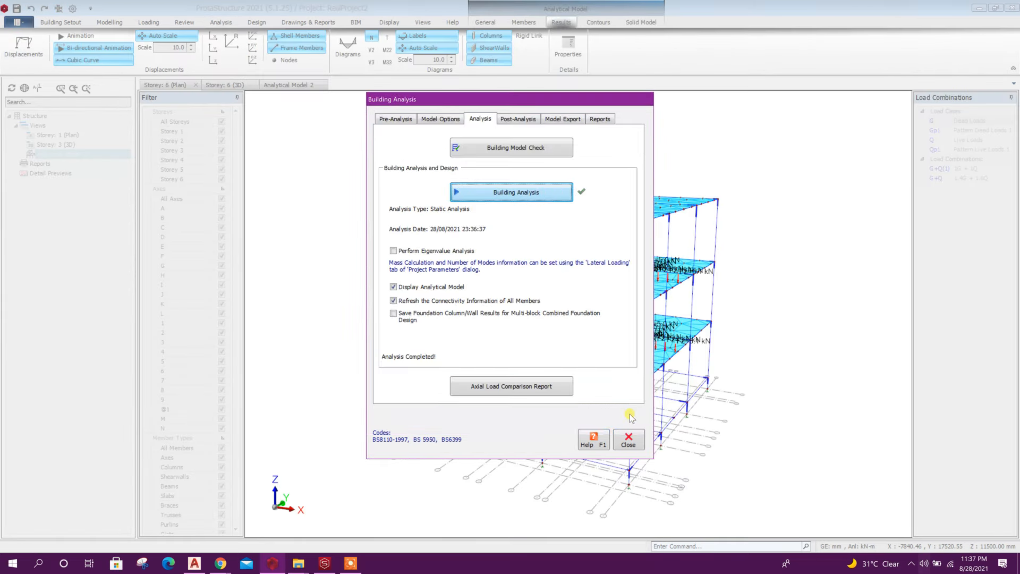
pyautogui.click(629, 441)
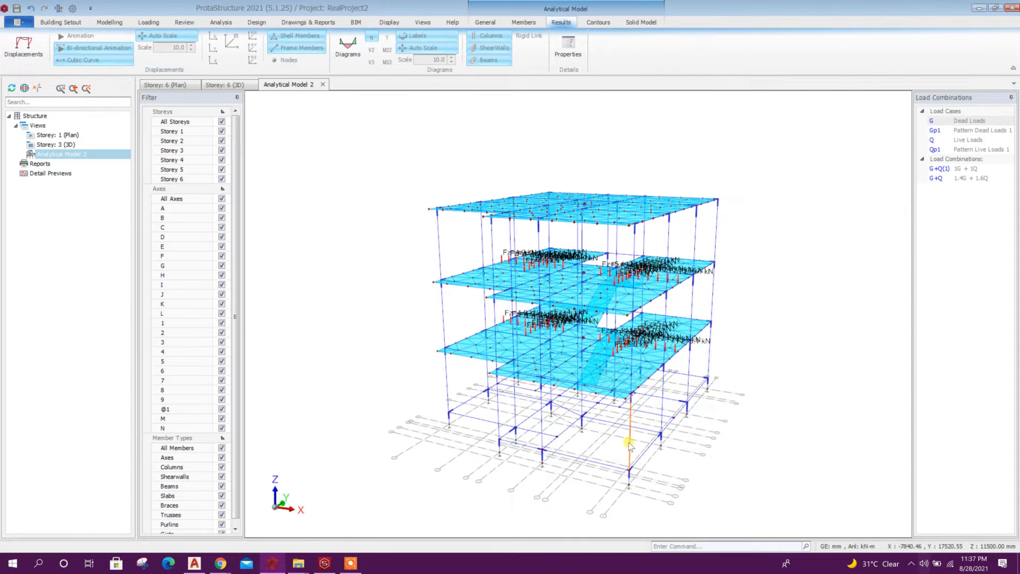
# Step: Examine the analytical model's slab meshes, frame members and load arrows from several sides
pyautogui.moveTo(687, 436); pyautogui.dragTo(637, 432, button='middle')
pyautogui.scroll(3, 637, 312)
pyautogui.moveTo(638, 313); pyautogui.dragTo(654, 261, button='middle')
pyautogui.scroll(-3, 656, 258)
pyautogui.moveTo(673, 361); pyautogui.dragTo(687, 250, button='middle')
pyautogui.scroll(3, 687, 250)
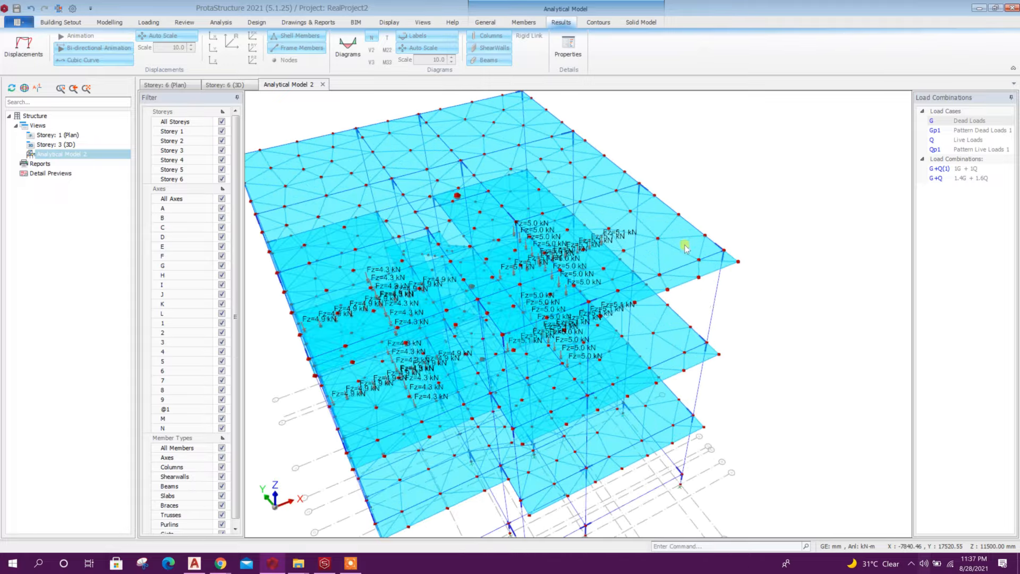
pyautogui.scroll(-3, 709, 307)
pyautogui.moveTo(710, 342); pyautogui.dragTo(628, 298, button='middle')
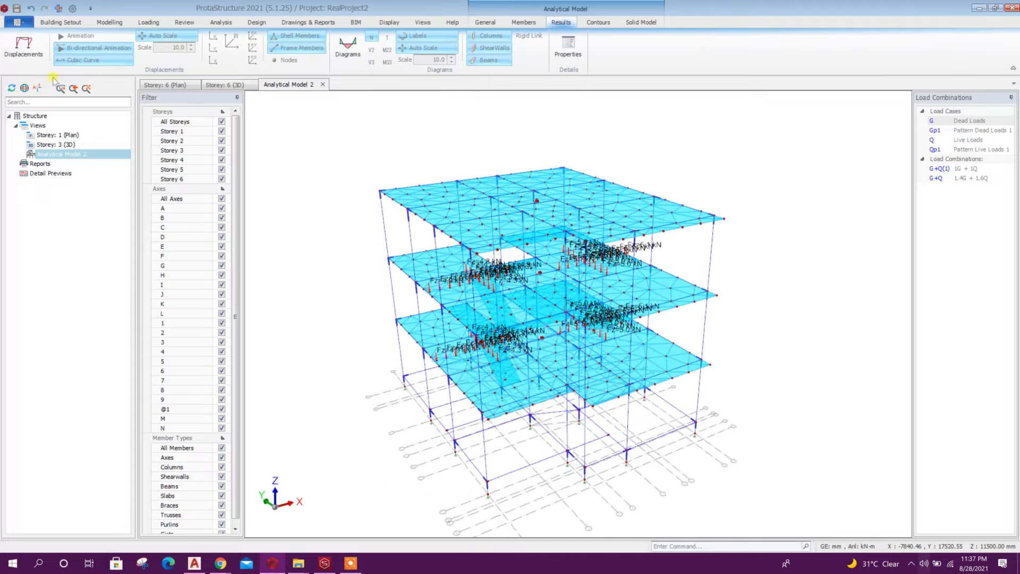
# Step: View the model's displacements under the G+Q(1) combination as an animation, and turn the displacement display off
pyautogui.click(30, 48)
pyautogui.moveTo(739, 304); pyautogui.dragTo(792, 290, button='middle')
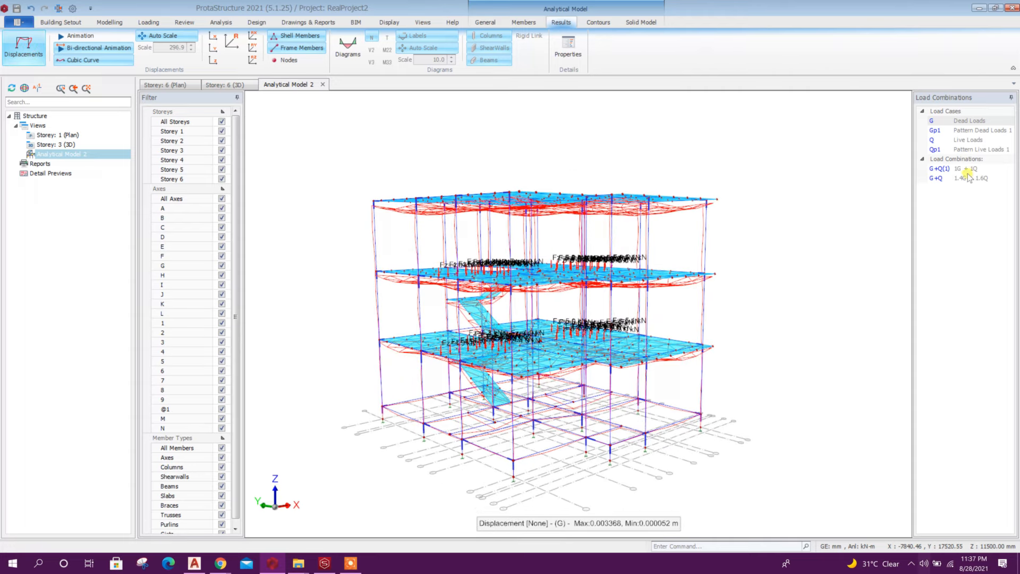
pyautogui.click(944, 168)
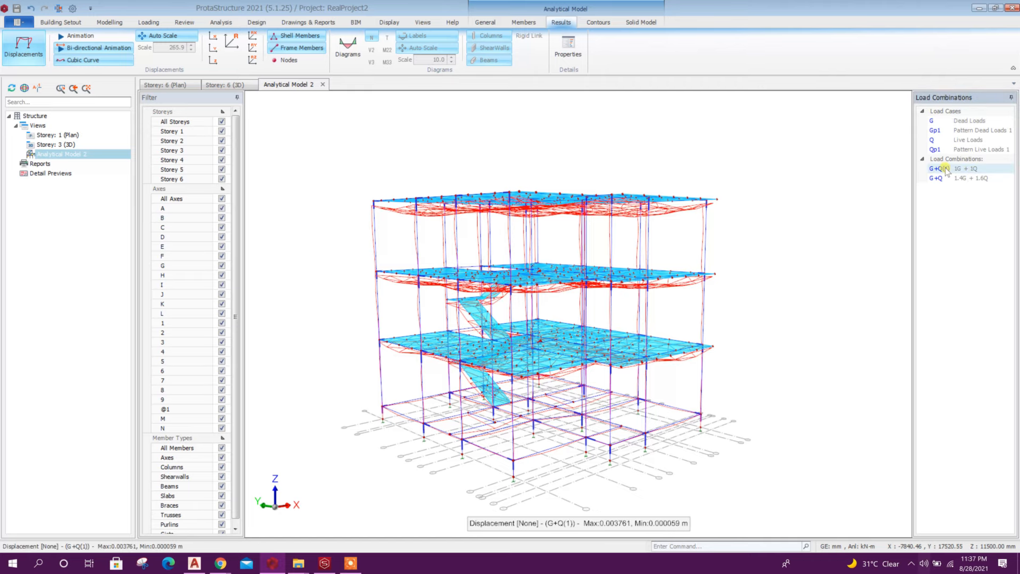
pyautogui.moveTo(770, 261)
pyautogui.mouseDown(button='middle')
pyautogui.moveTo(754, 276)
pyautogui.moveTo(781, 254)
pyautogui.mouseUp(button='middle')
pyautogui.click(89, 38)
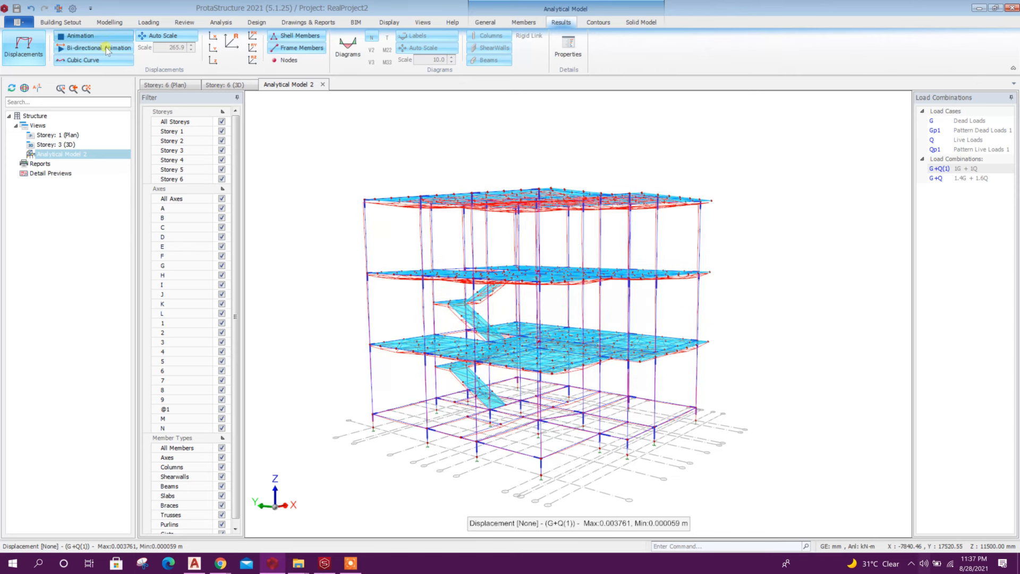
pyautogui.click(35, 50)
# Step: View the frame's N, V2, V3 and T force diagrams for the G+Q(1) combination one after another
pyautogui.click(346, 53)
pyautogui.moveTo(721, 208); pyautogui.dragTo(673, 210, button='middle')
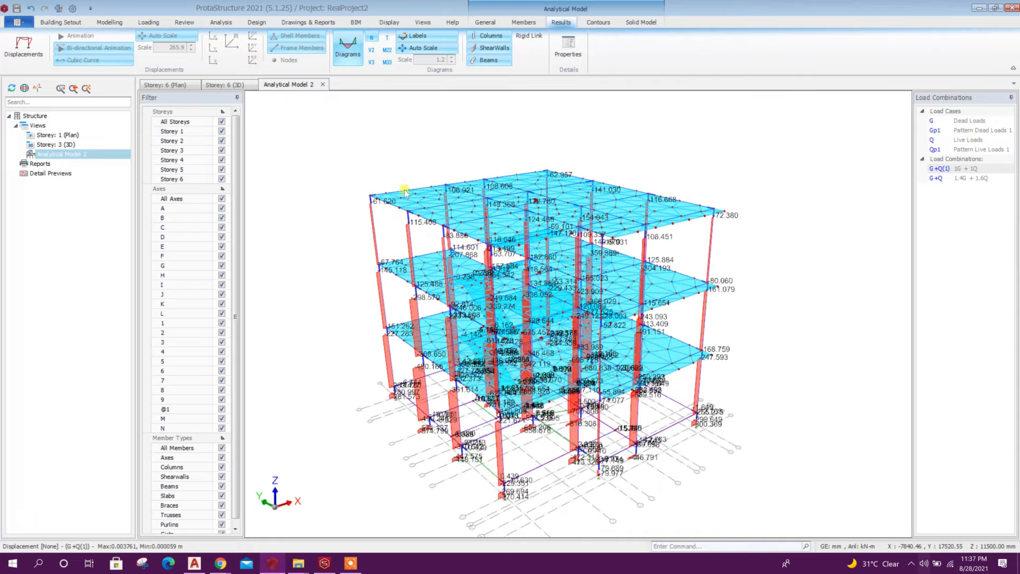
pyautogui.click(372, 52)
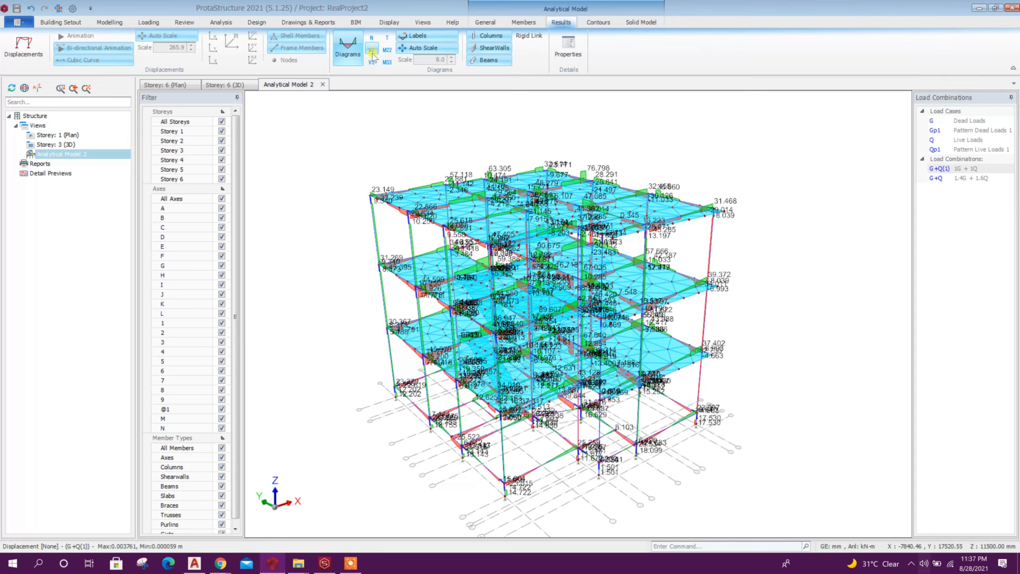
pyautogui.click(374, 62)
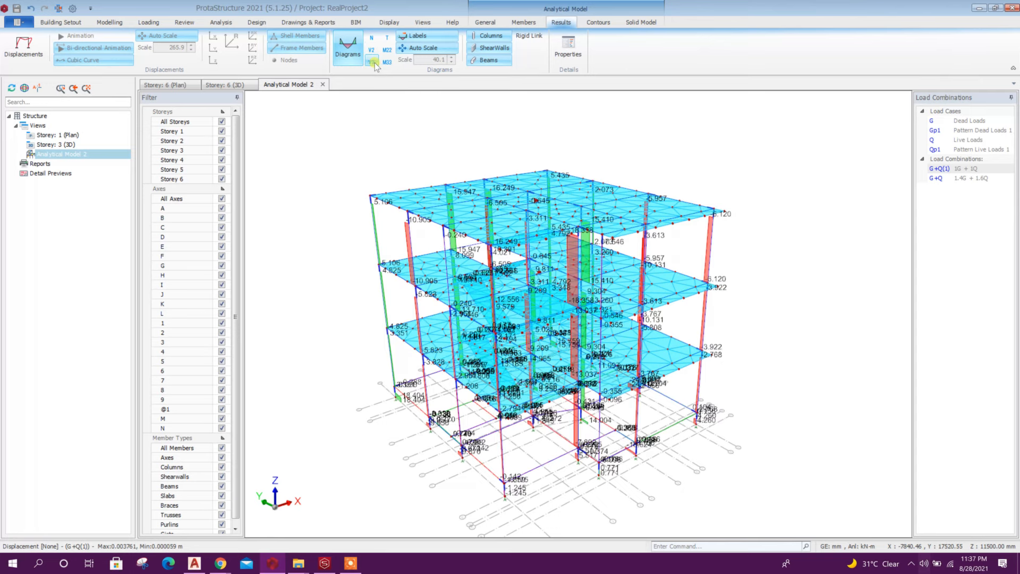
pyautogui.click(389, 38)
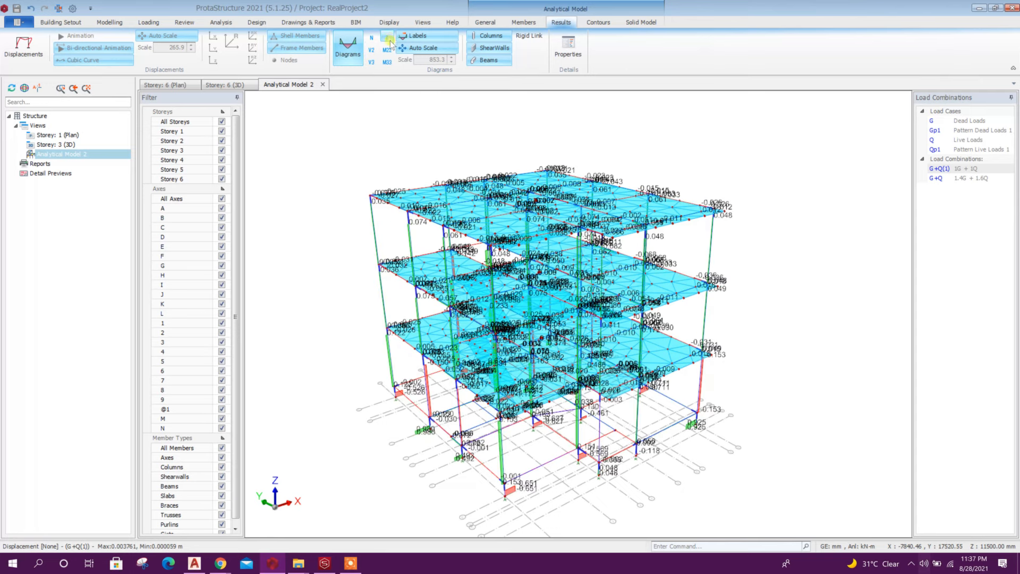
# Step: View the M22 and M33 bending moment diagrams of the whole frame and inspect the M33 values
pyautogui.click(388, 52)
pyautogui.moveTo(547, 154); pyautogui.dragTo(590, 126, button='middle')
pyautogui.click(387, 62)
pyautogui.moveTo(725, 222); pyautogui.dragTo(668, 242, button='middle')
pyautogui.scroll(3, 519, 235)
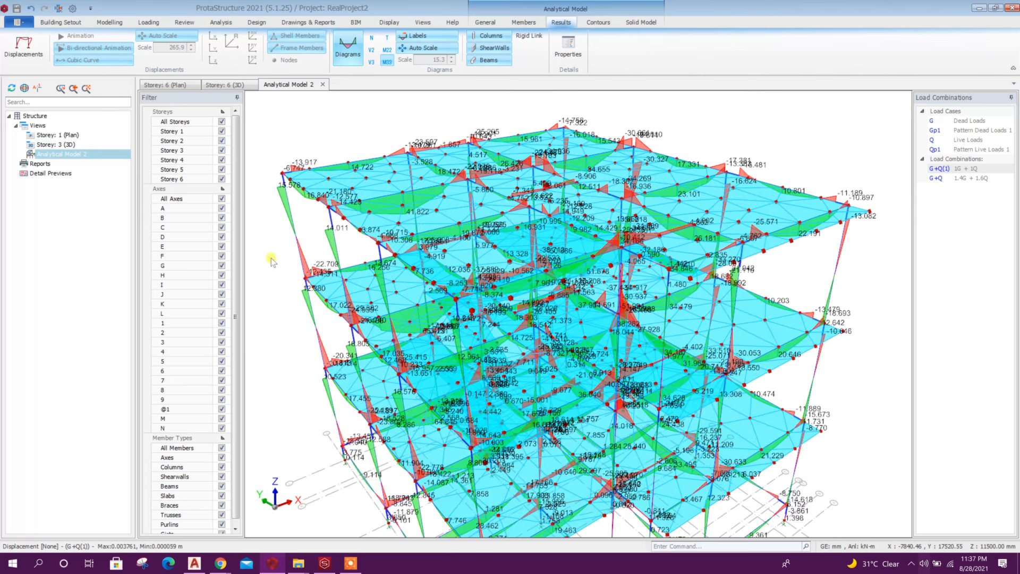
# Step: Compare the M33 diagrams with the slabs and value labels hidden and shown, leaving both displayed
pyautogui.scroll(-1, 218, 374)
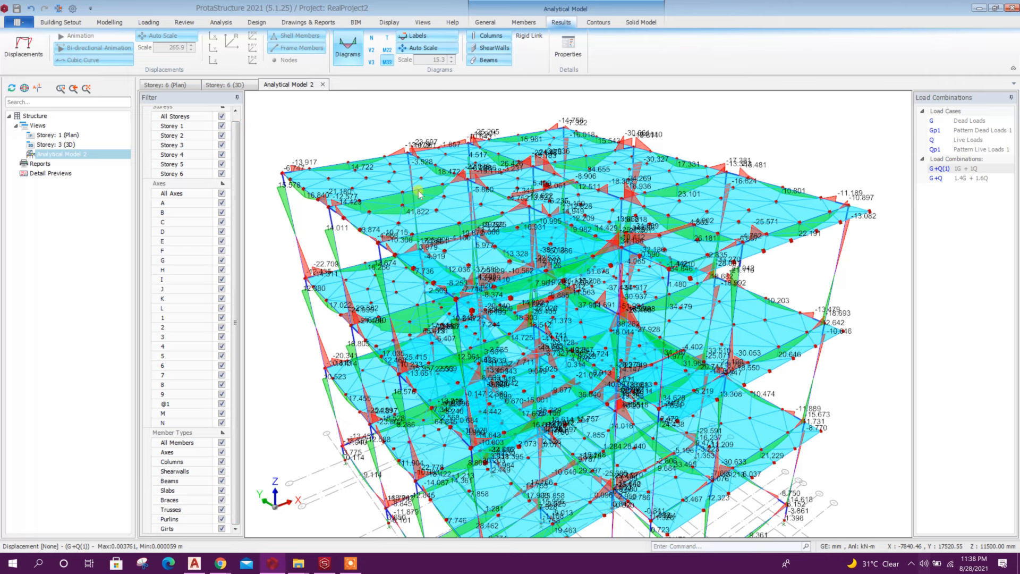
pyautogui.scroll(-3, 442, 290)
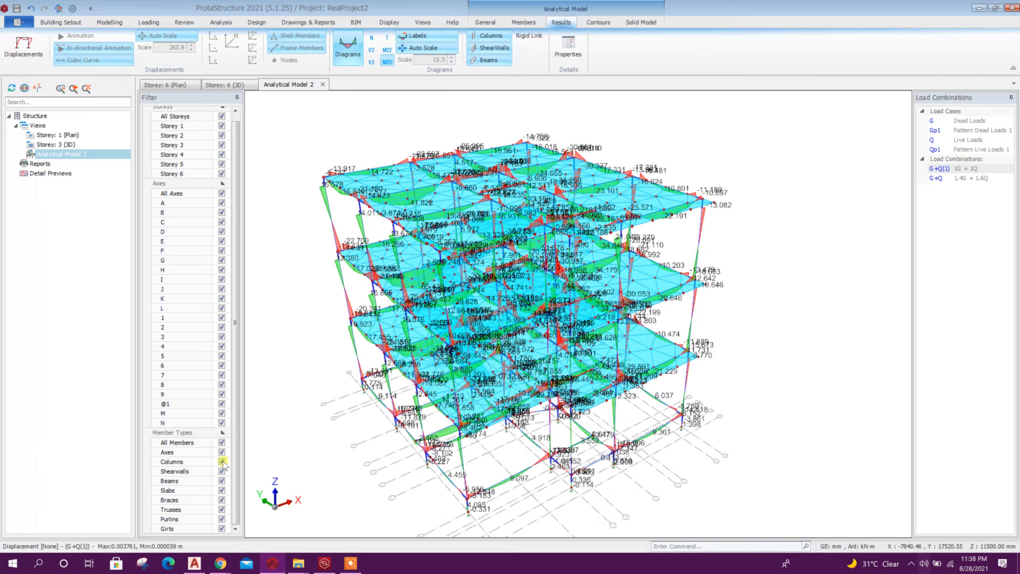
pyautogui.click(221, 490)
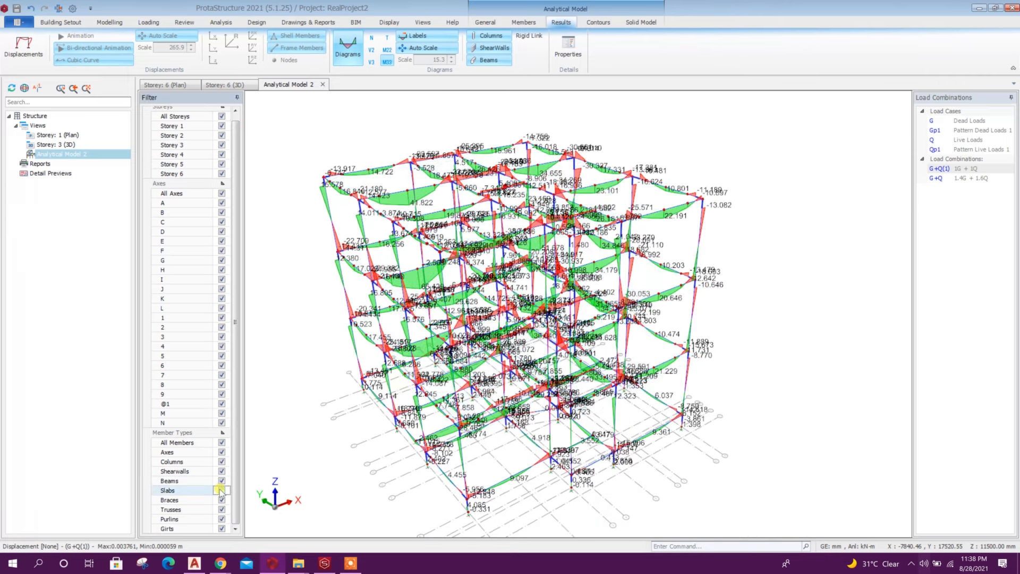
pyautogui.click(221, 490)
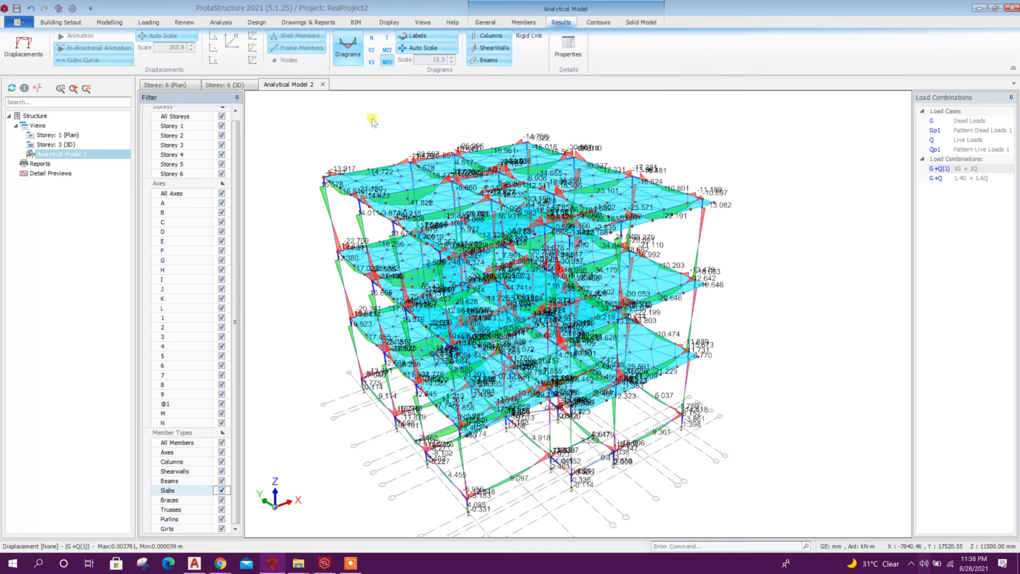
pyautogui.click(418, 36)
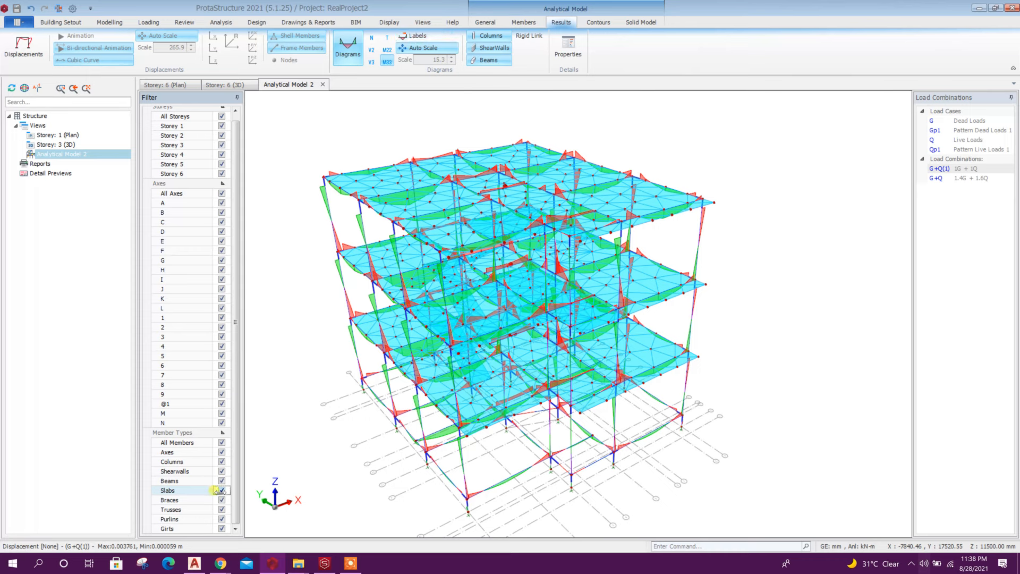
pyautogui.click(222, 491)
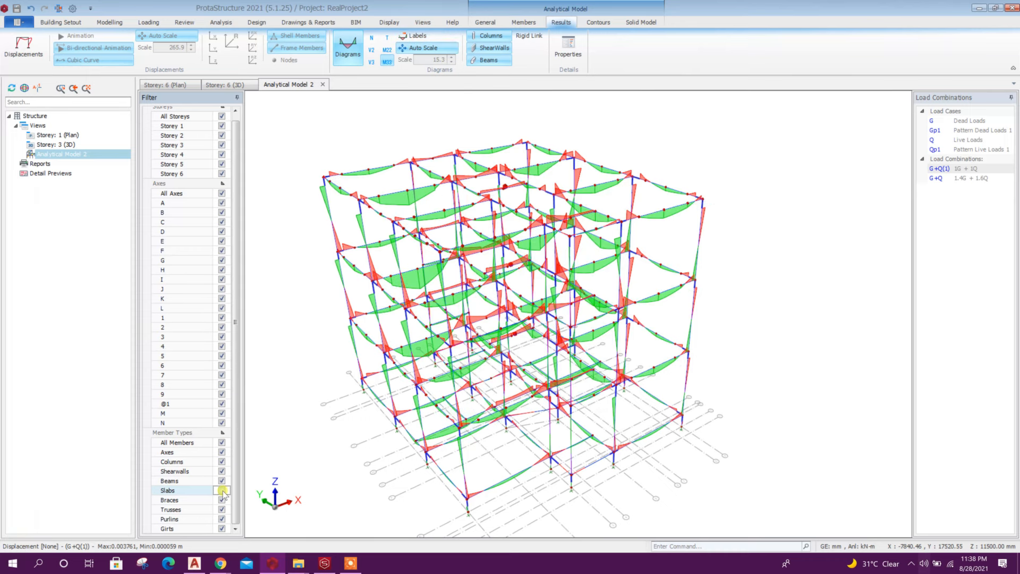
pyautogui.click(417, 36)
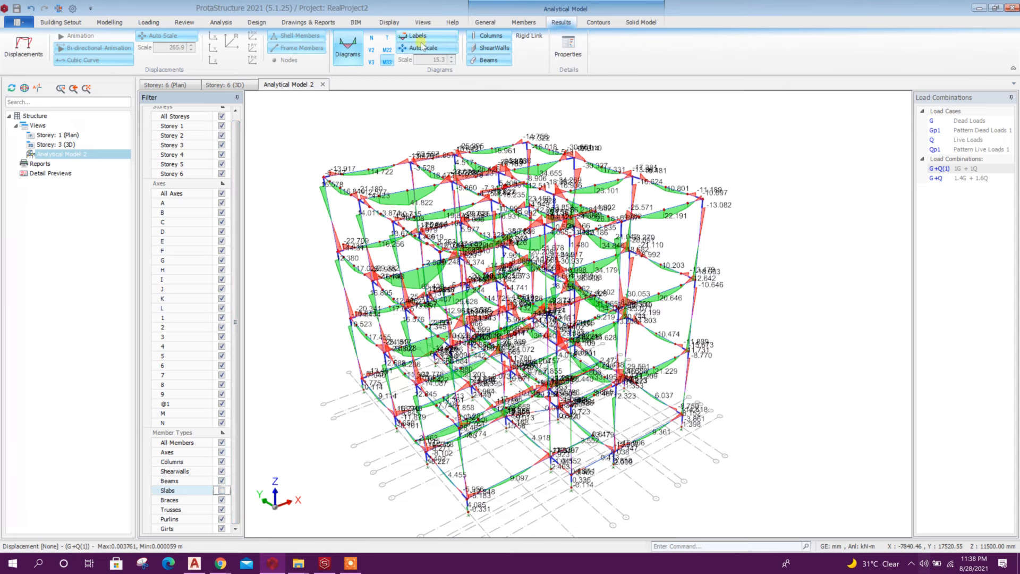
pyautogui.click(221, 490)
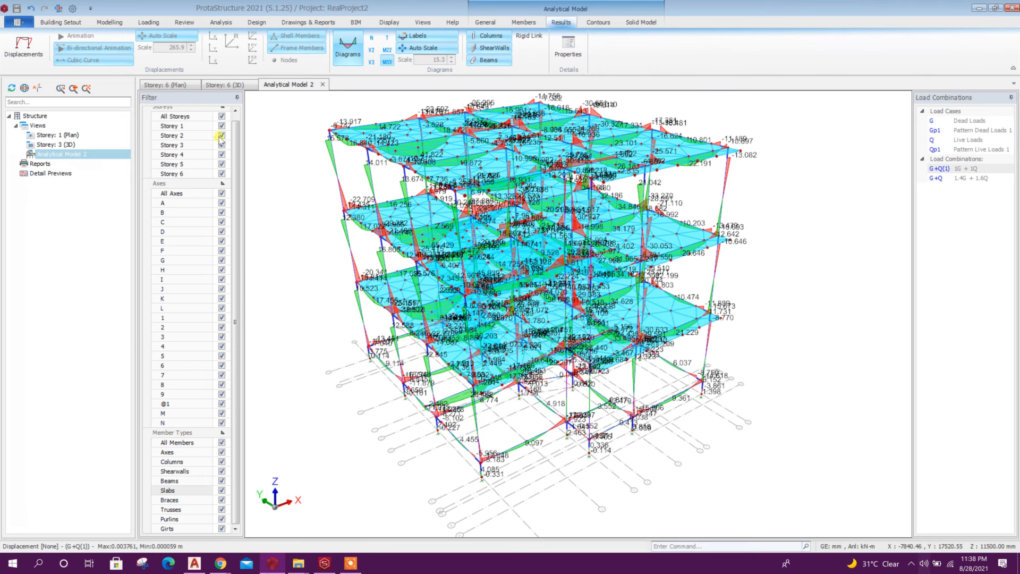
# Step: Isolate Storey 1 in the analytical model and display its axial force (N) diagrams
pyautogui.click(223, 116)
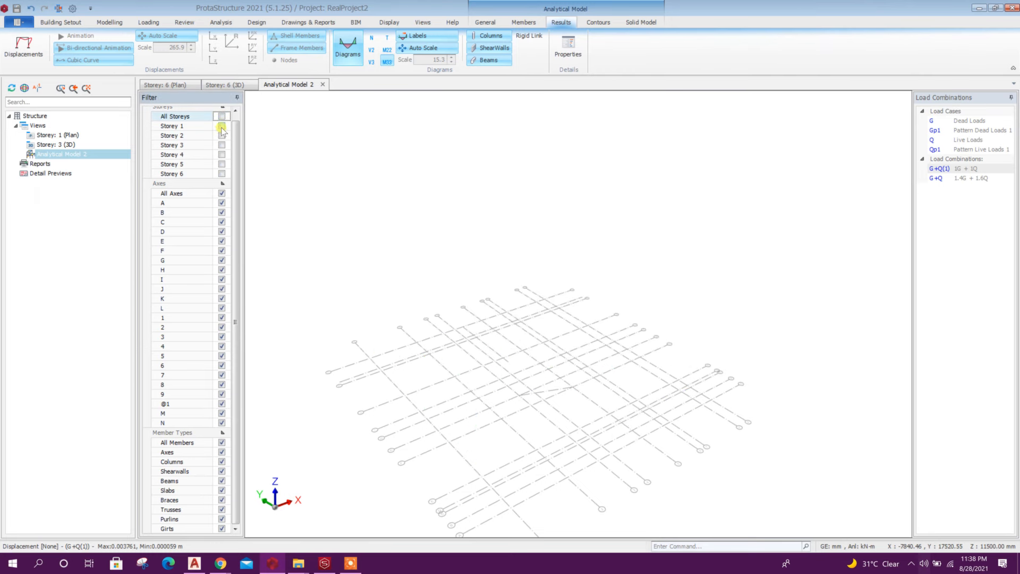
pyautogui.click(222, 126)
pyautogui.scroll(2, 528, 417)
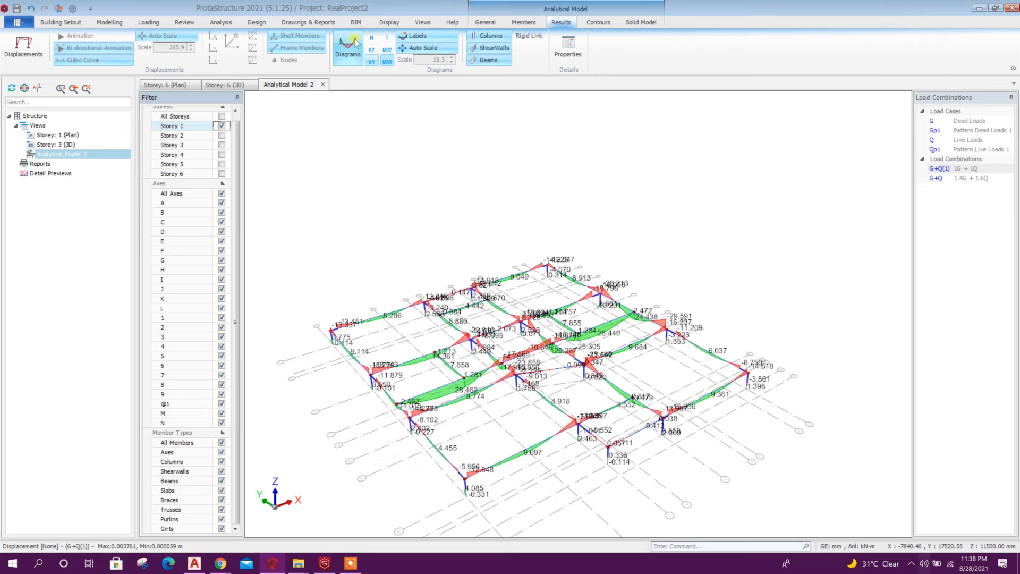
pyautogui.click(374, 38)
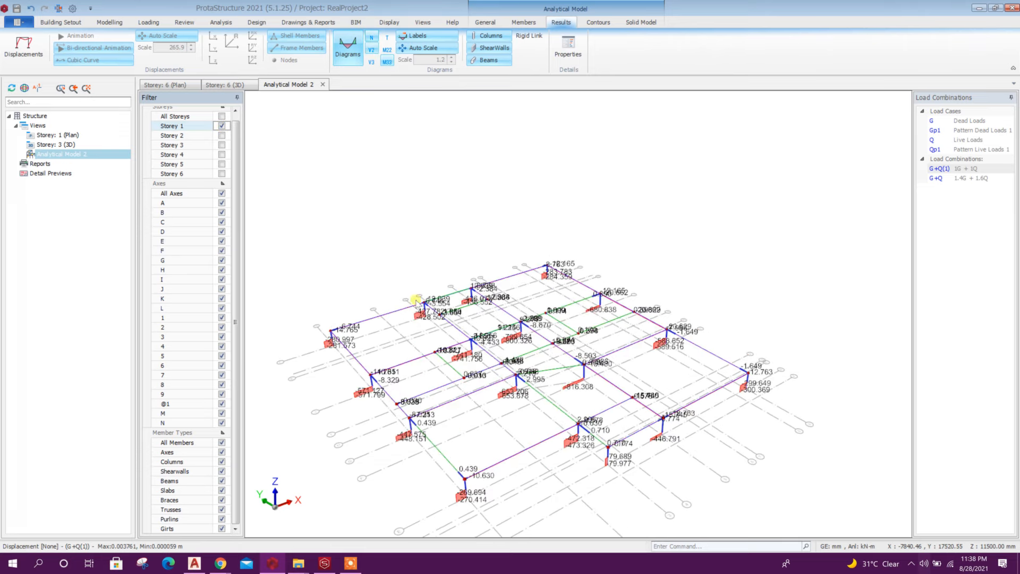
# Step: Inspect the axial force values at the column bases of Storey 1 for the G+Q(1) combination
pyautogui.scroll(4, 380, 414)
pyautogui.scroll(3, 434, 358)
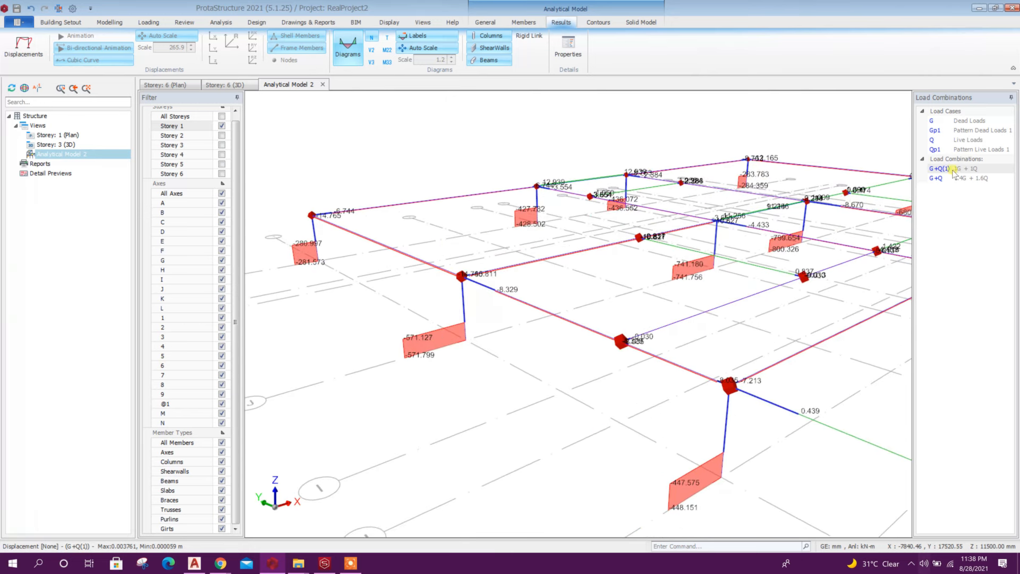
pyautogui.scroll(2, 457, 387)
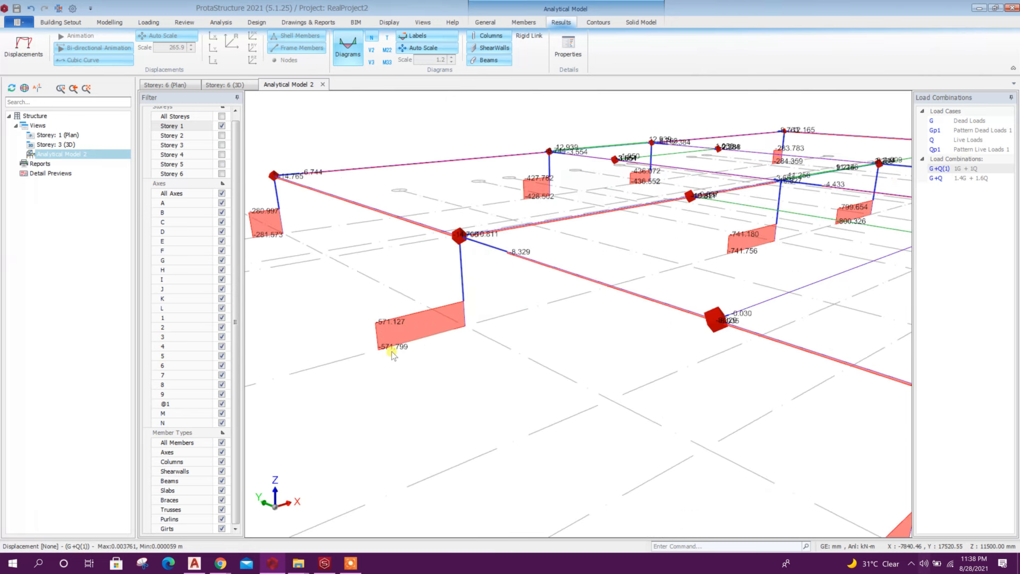
pyautogui.scroll(-2, 392, 351)
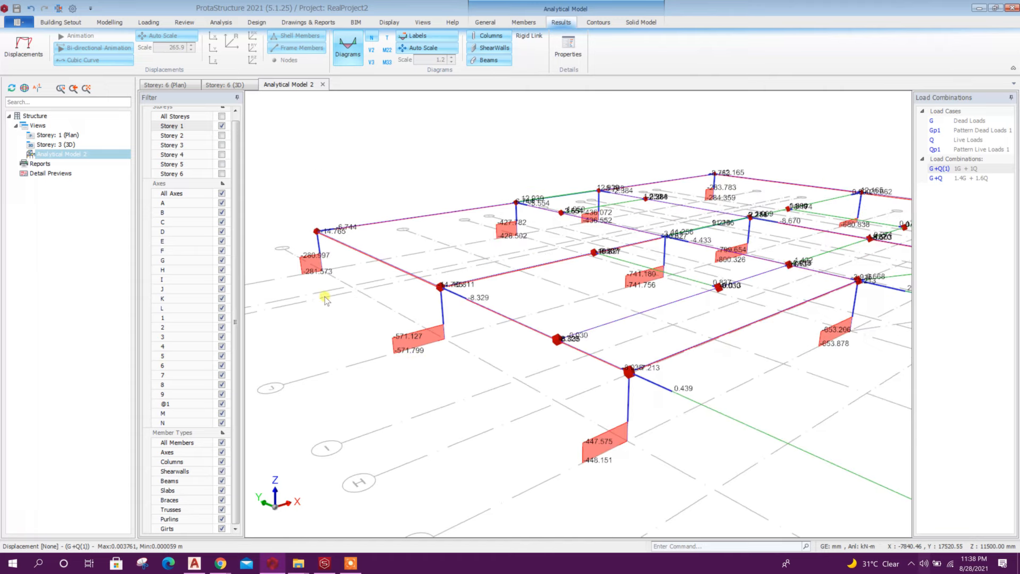
pyautogui.scroll(-3, 328, 300)
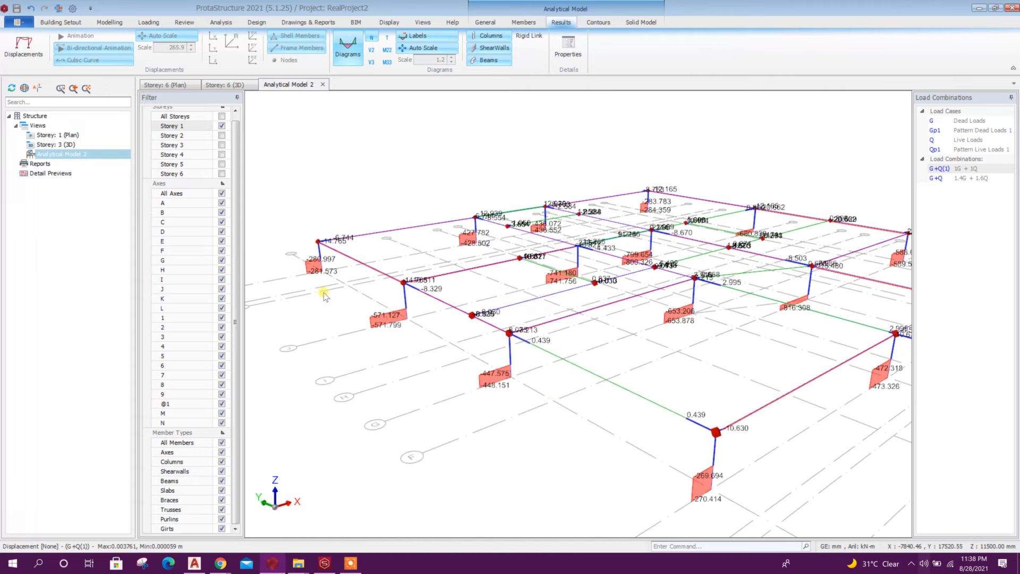
pyautogui.scroll(3, 647, 498)
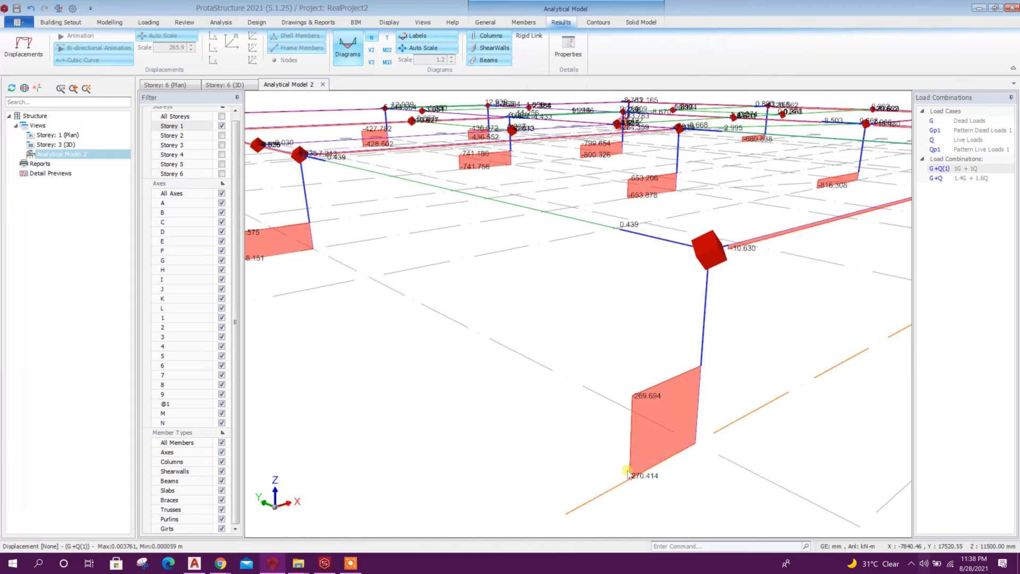
pyautogui.scroll(-4, 638, 478)
pyautogui.scroll(2, 648, 481)
pyautogui.scroll(-3, 535, 451)
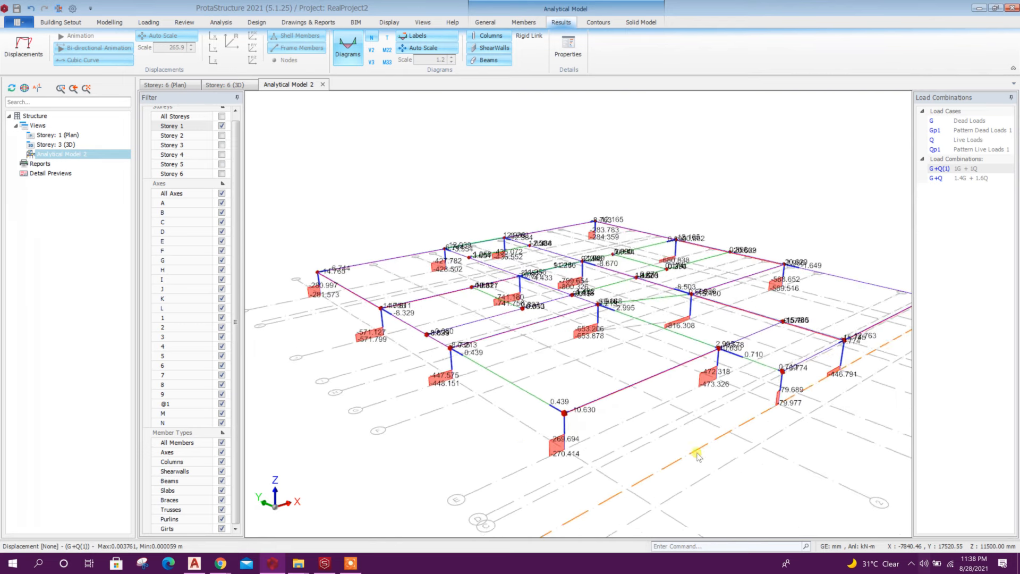
pyautogui.scroll(2, 531, 451)
# Step: Show all storeys again, turn off the force diagrams and look over the complete analytical model
pyautogui.click(222, 116)
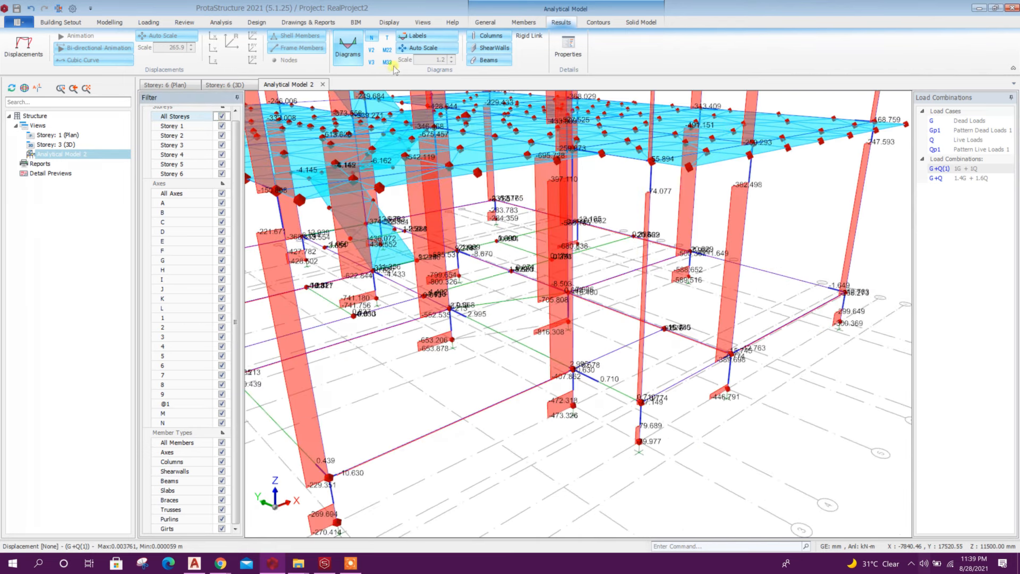
pyautogui.click(348, 47)
pyautogui.scroll(-3, 649, 358)
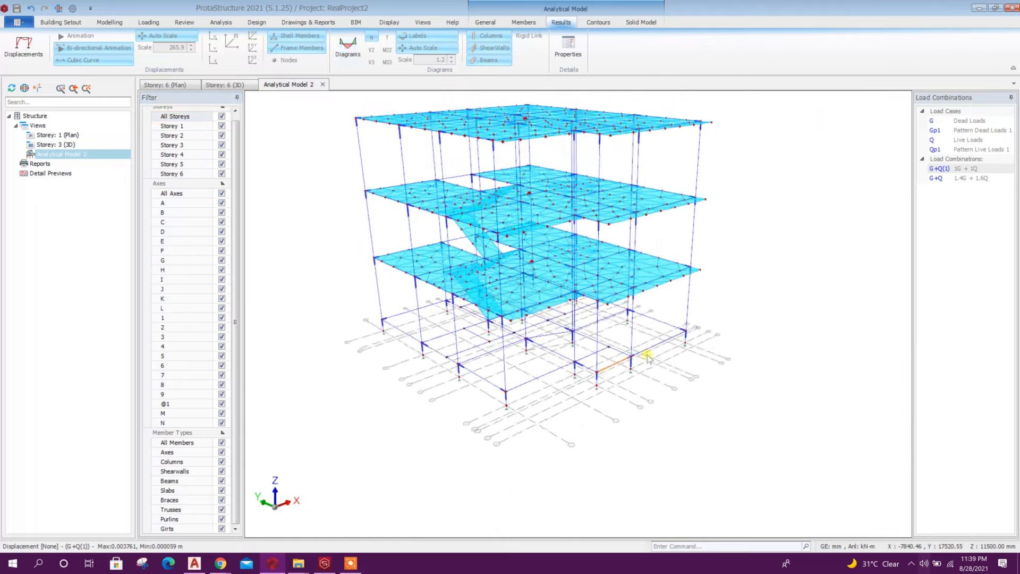
pyautogui.scroll(2, 640, 372)
pyautogui.scroll(-3, 611, 383)
pyautogui.scroll(3, 624, 306)
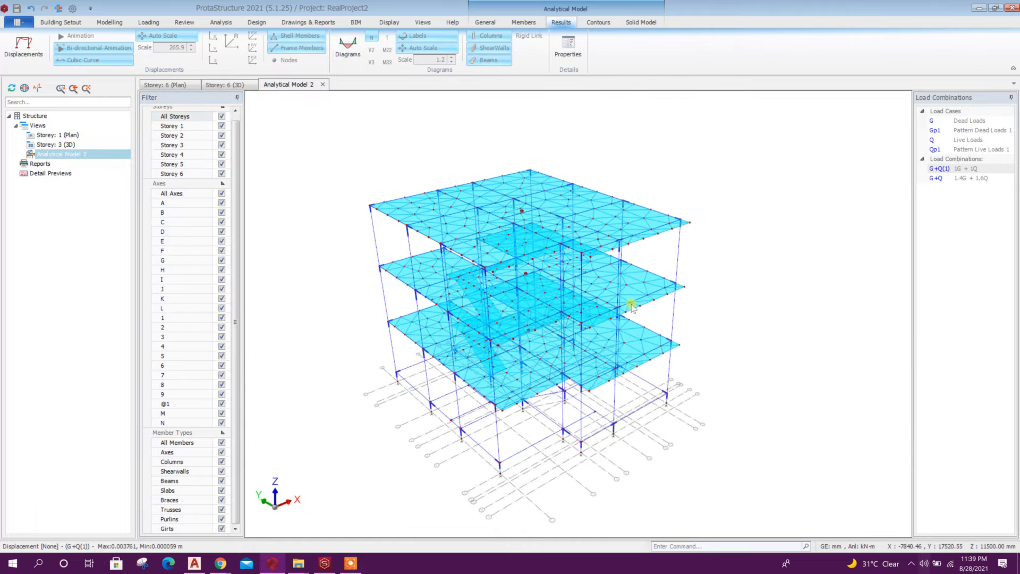
pyautogui.scroll(3, 540, 269)
pyautogui.scroll(-3, 528, 282)
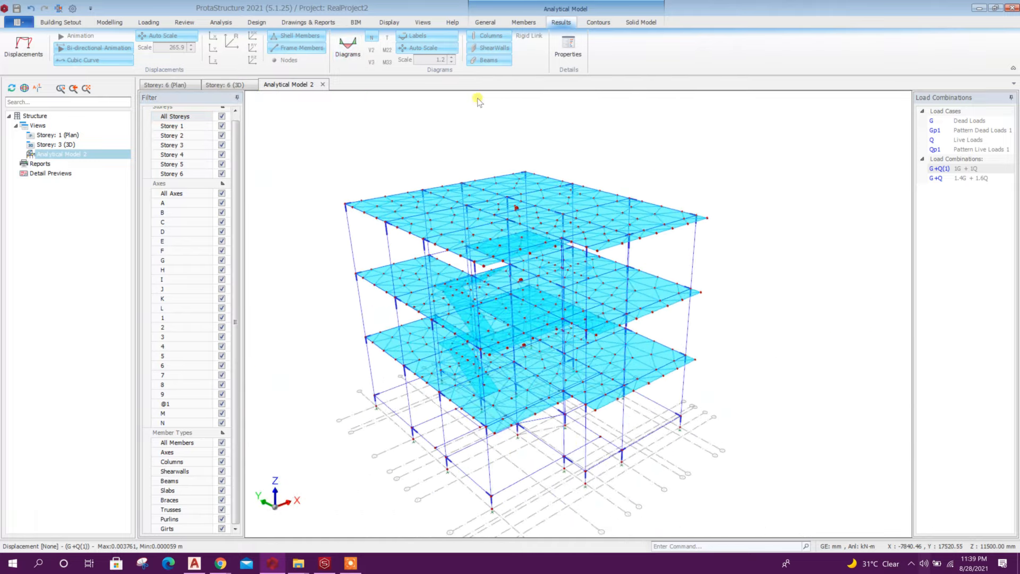
# Step: Turn on the slab contours and compare the F11, F22, F12, M11, M22 and M12 results for G+Q(1)
pyautogui.click(598, 23)
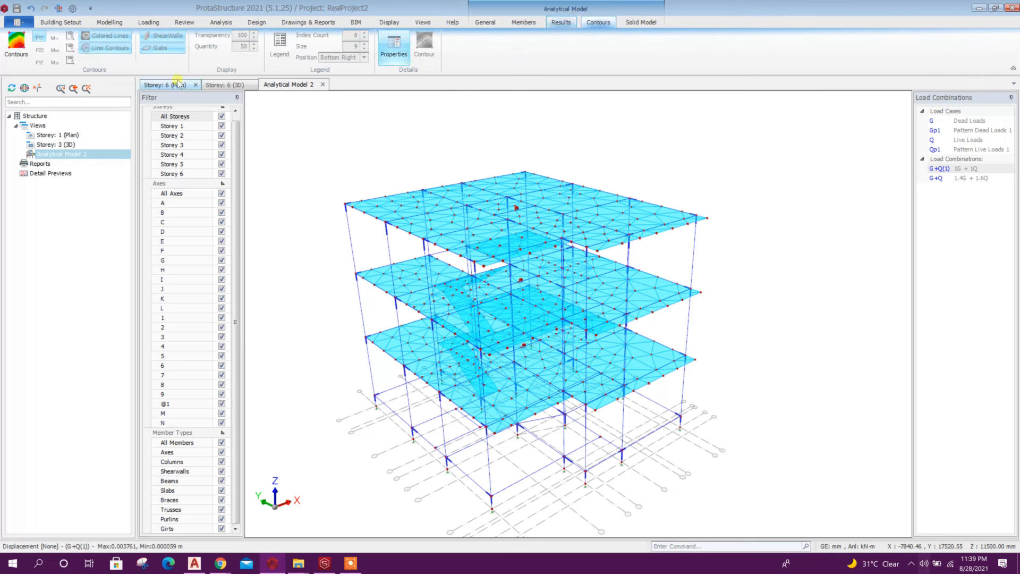
pyautogui.click(29, 42)
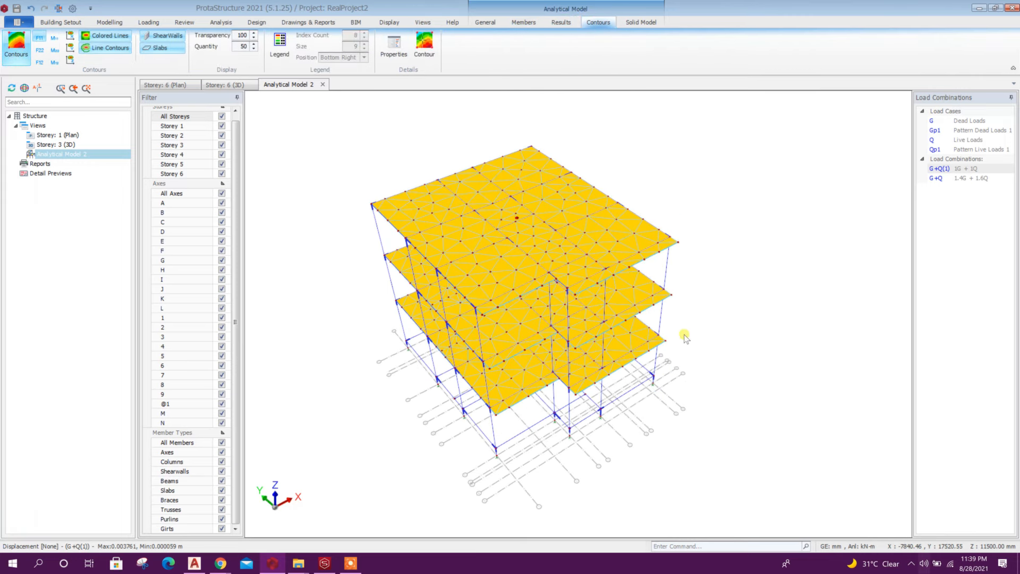
pyautogui.click(40, 50)
pyautogui.click(40, 64)
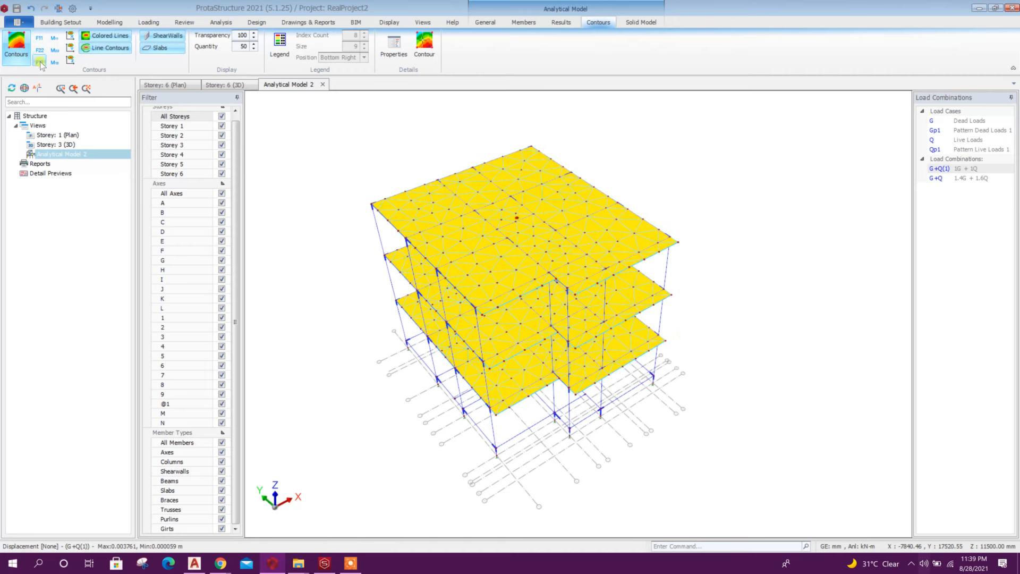
pyautogui.click(54, 51)
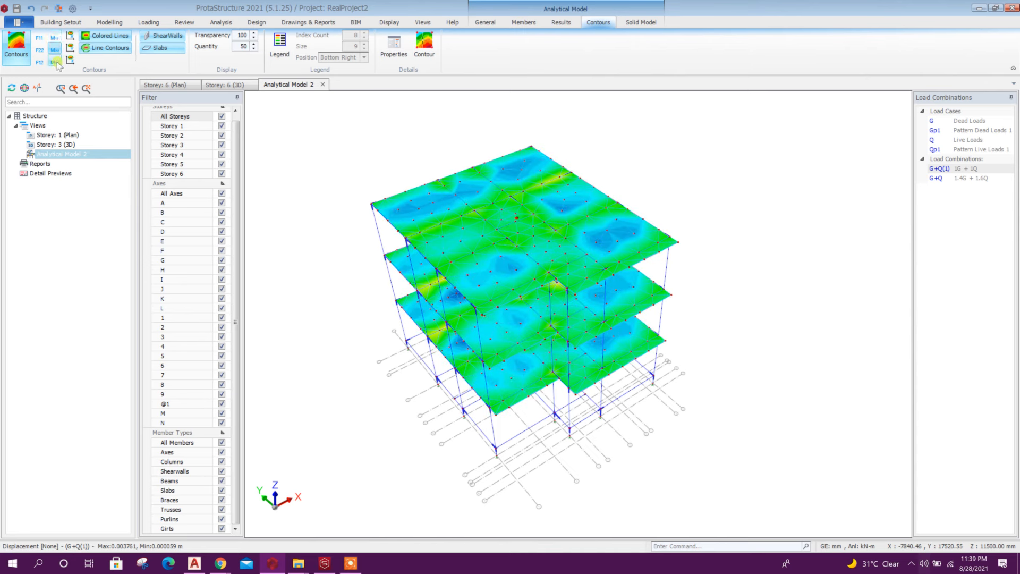
pyautogui.click(55, 40)
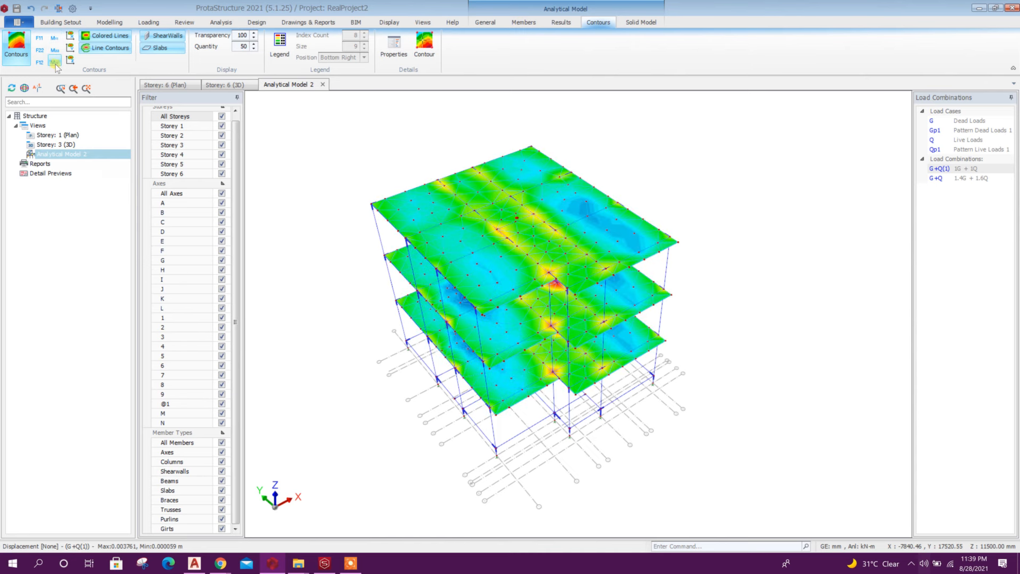
pyautogui.click(87, 89)
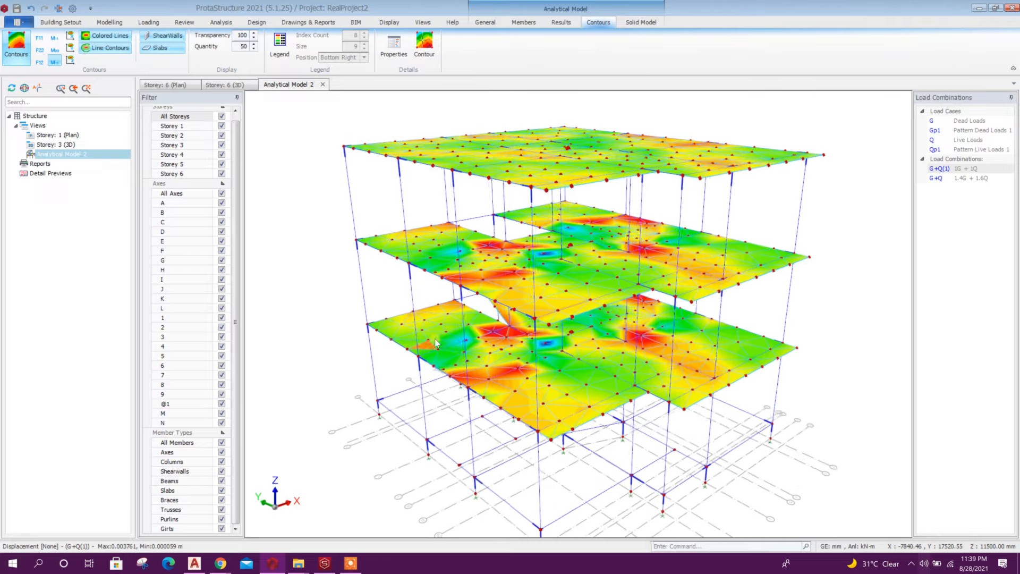
# Step: Examine the M12 and M22 slab contours across all floors under the dead load case G
pyautogui.moveTo(590, 276); pyautogui.dragTo(611, 343, button='middle')
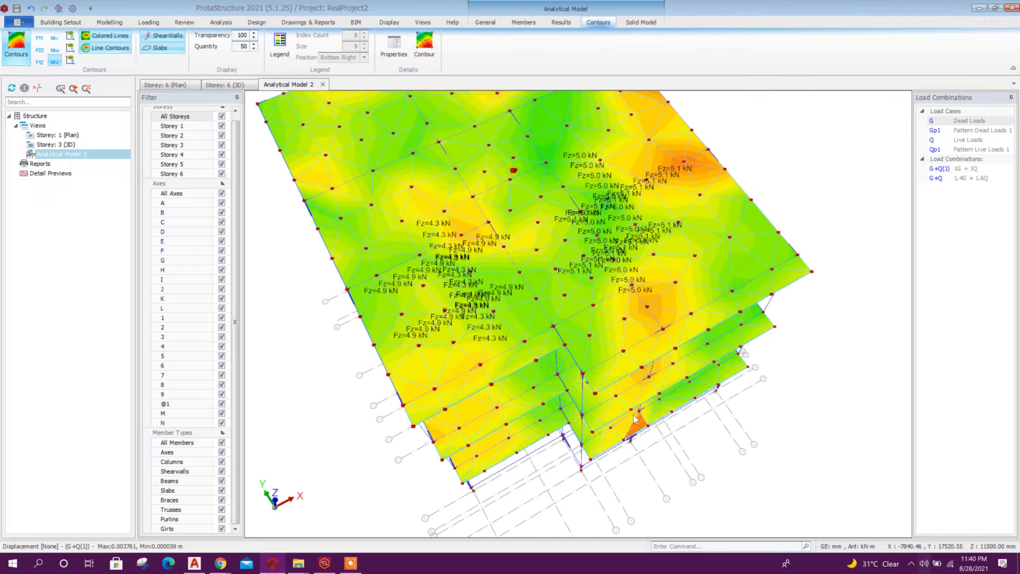
pyautogui.scroll(-3, 610, 342)
pyautogui.scroll(3, 550, 255)
pyautogui.scroll(-3, 551, 255)
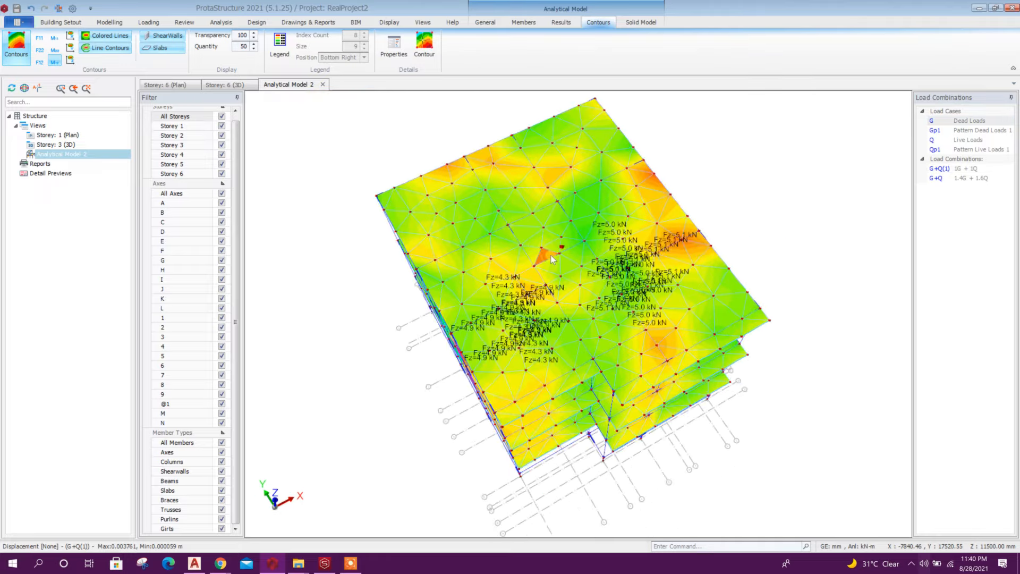
pyautogui.moveTo(737, 476); pyautogui.dragTo(809, 410, button='middle')
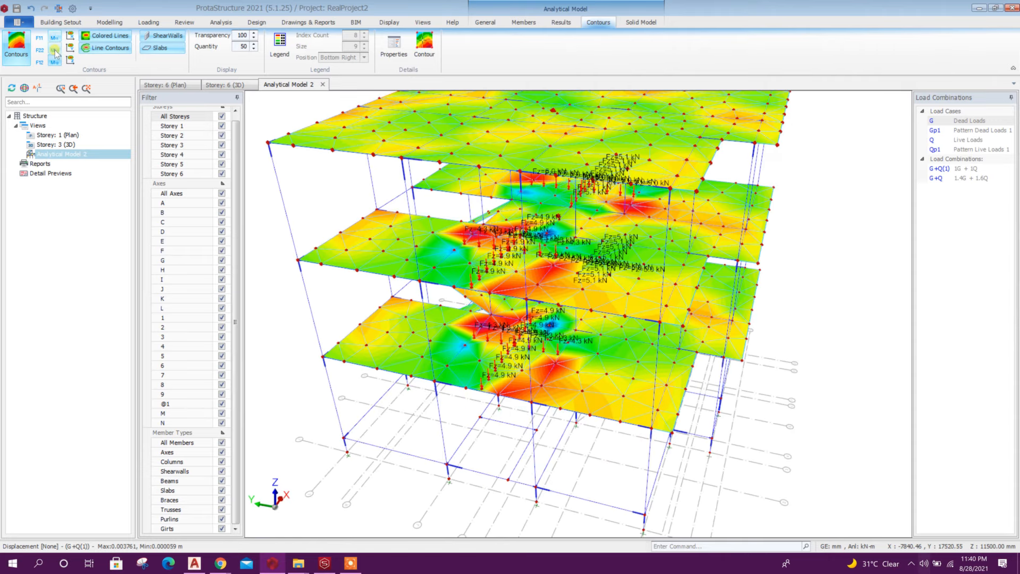
pyautogui.click(54, 51)
pyautogui.moveTo(513, 266); pyautogui.dragTo(729, 406, button='middle')
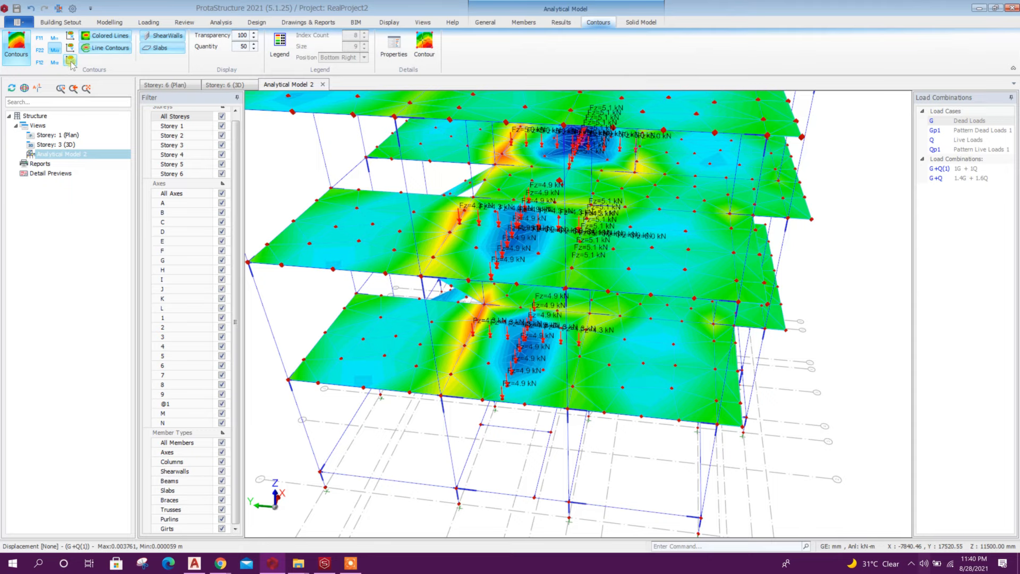
# Step: Display the vertical displacement contours of the slabs and view them for load case G and combination G+Q(1)
pyautogui.click(70, 61)
pyautogui.moveTo(694, 292); pyautogui.dragTo(638, 426, button='middle')
pyautogui.moveTo(481, 348); pyautogui.dragTo(516, 331, button='middle')
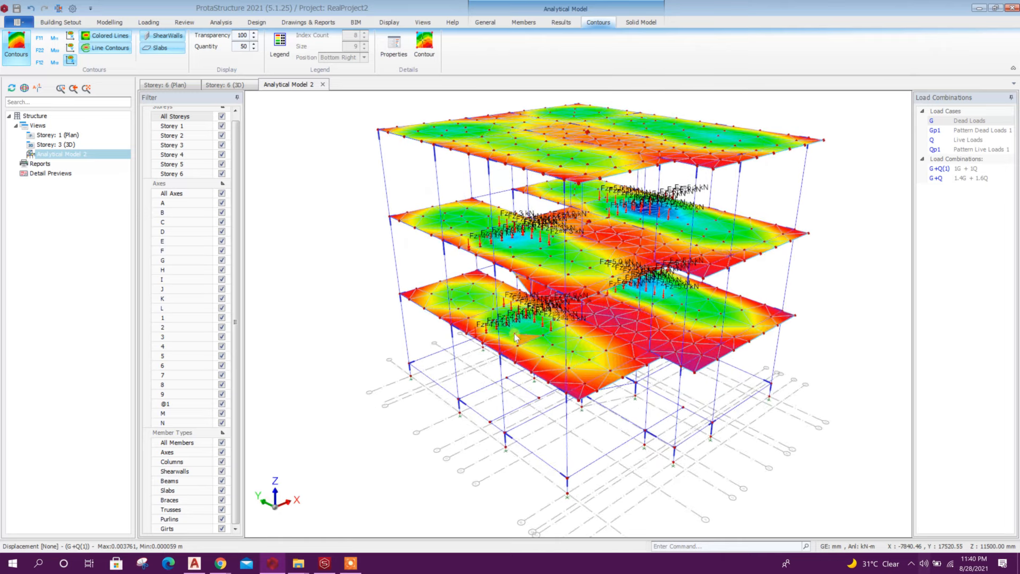
pyautogui.click(965, 171)
pyautogui.moveTo(468, 277); pyautogui.dragTo(483, 422, button='middle')
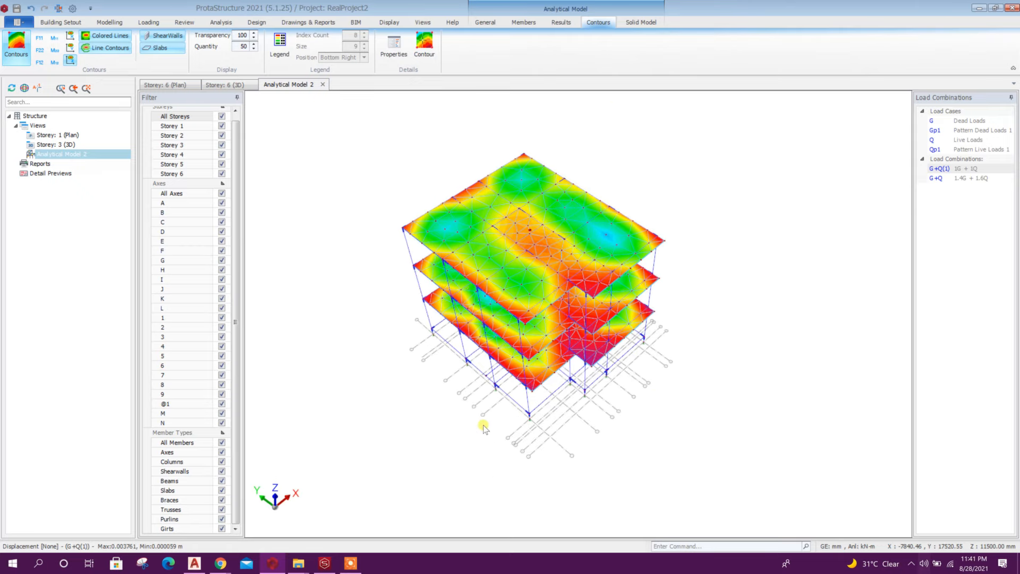
pyautogui.scroll(3, 468, 282)
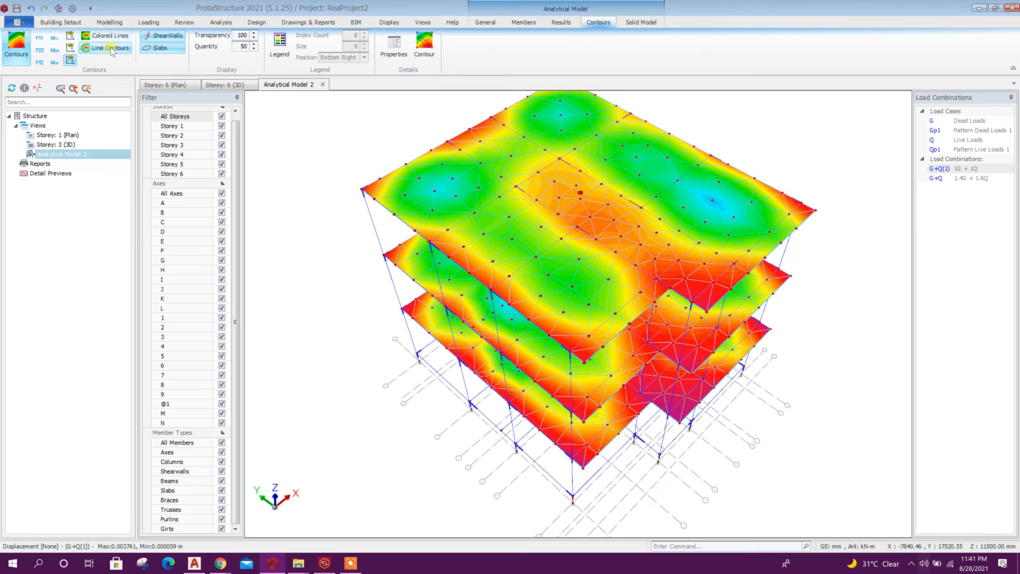
# Step: Compare the slab contours with line contours and coloured lines toggled, leaving only coloured lines on
pyautogui.click(112, 49)
pyautogui.scroll(2, 529, 215)
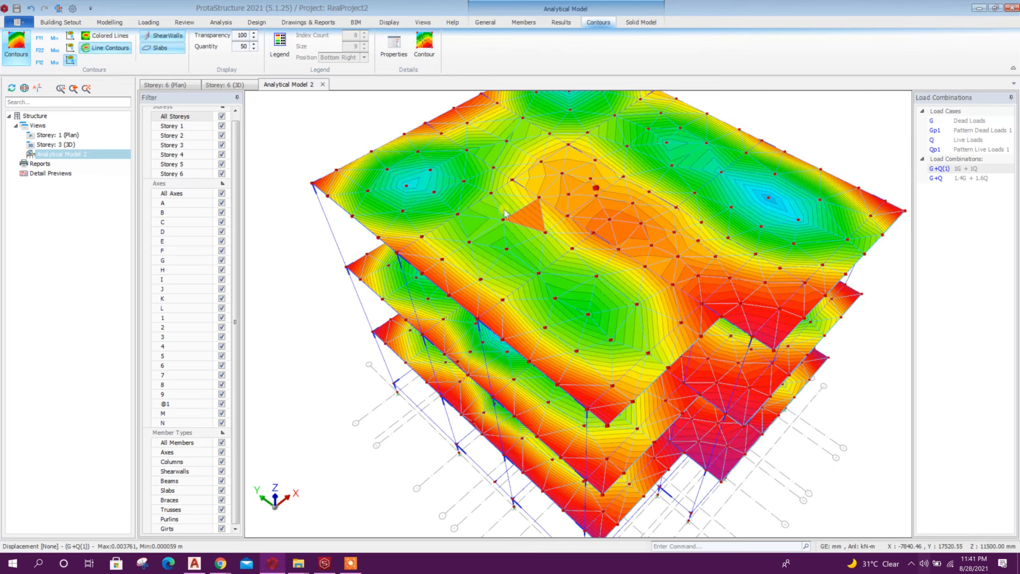
pyautogui.click(112, 37)
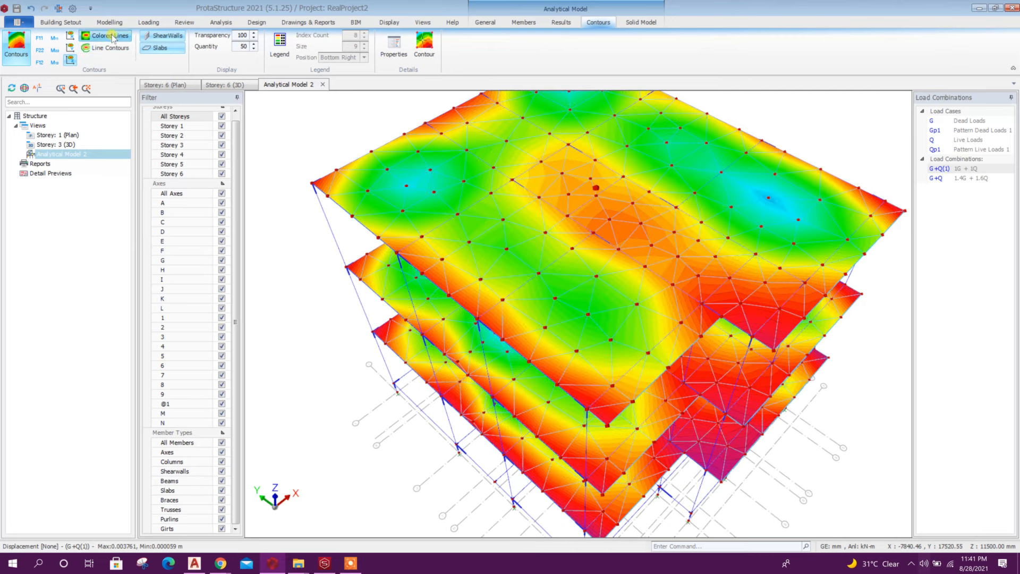
pyautogui.scroll(-2, 449, 222)
pyautogui.moveTo(563, 425); pyautogui.dragTo(553, 374, button='middle')
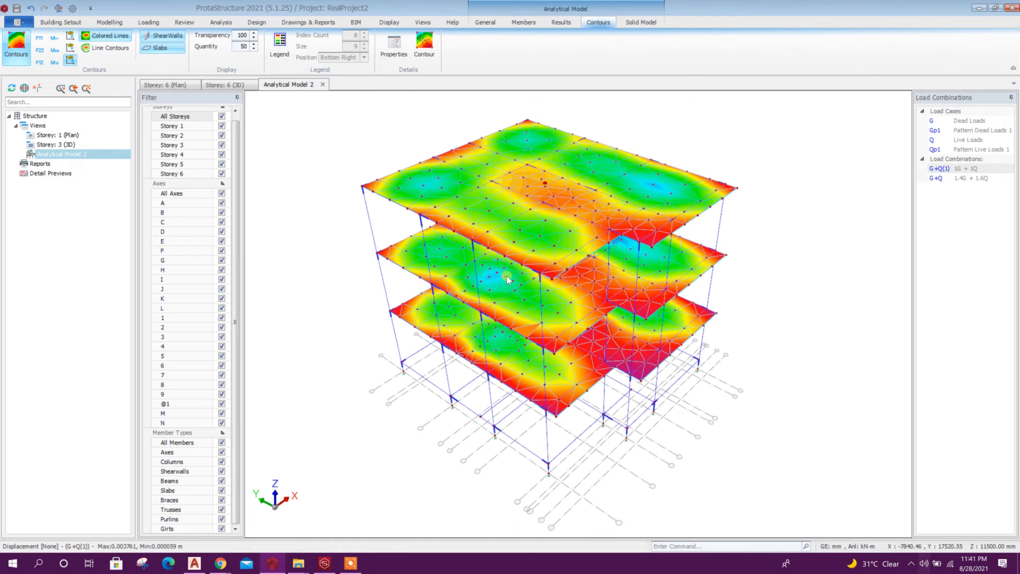
pyautogui.scroll(3, 480, 197)
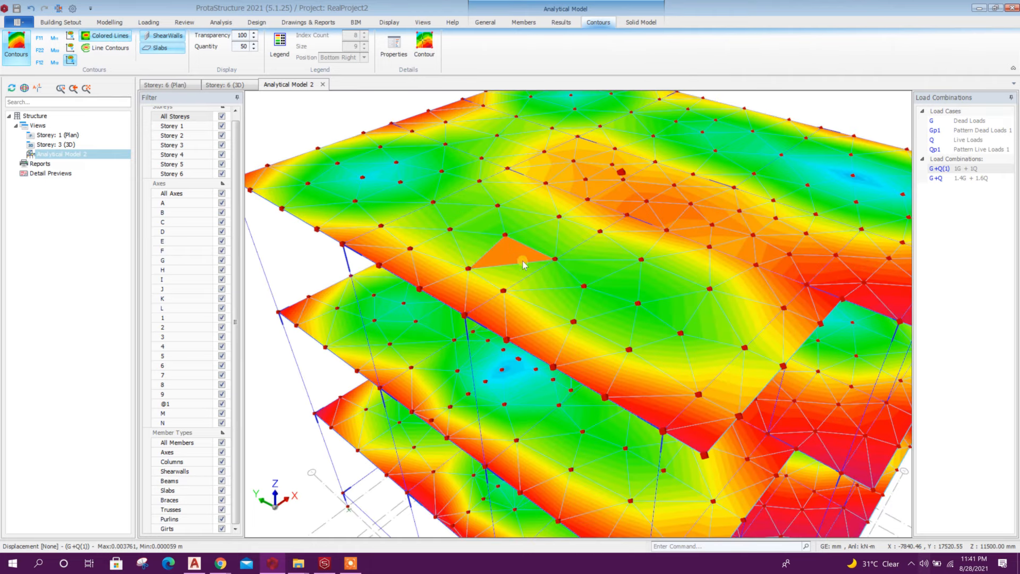
pyautogui.scroll(-2, 511, 253)
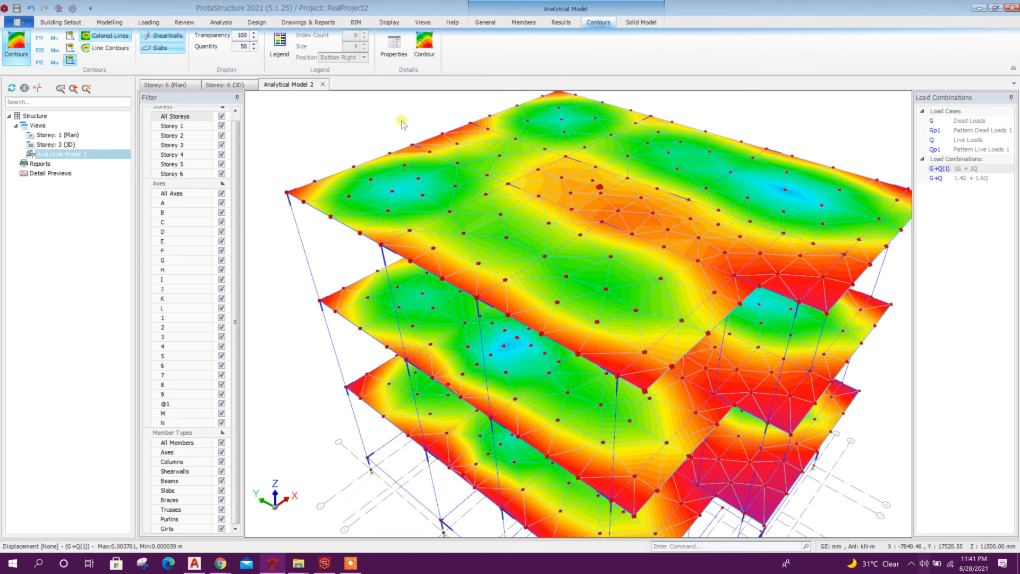
# Step: Hide the shell mesh and the nodes, and look over the slab displacement contours from several sides
pyautogui.click(523, 22)
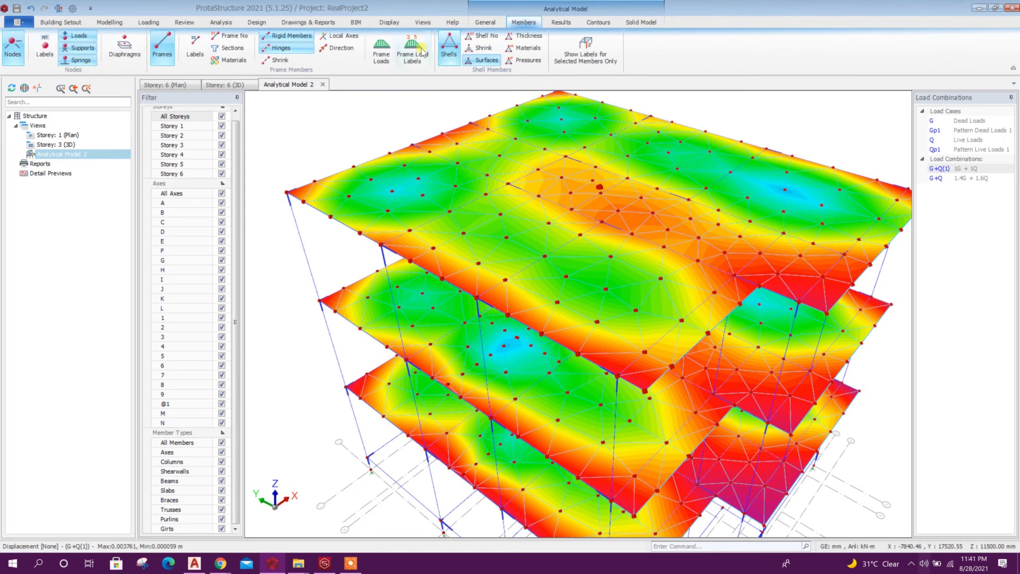
pyautogui.click(449, 47)
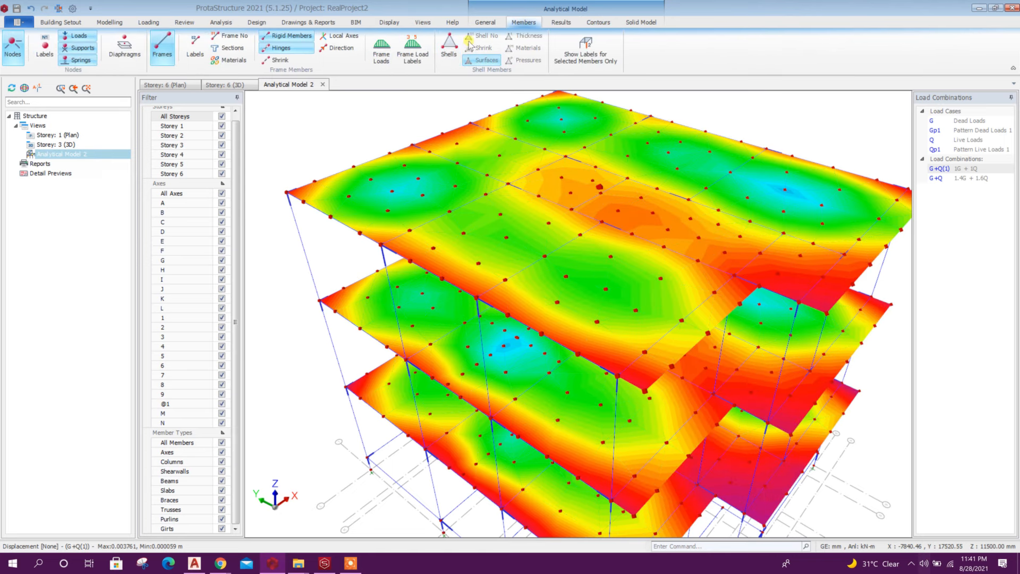
pyautogui.click(13, 46)
pyautogui.moveTo(644, 462); pyautogui.dragTo(674, 425)
pyautogui.scroll(3, 736, 389)
pyautogui.moveTo(735, 390); pyautogui.dragTo(677, 432)
pyautogui.scroll(-4, 676, 433)
pyautogui.moveTo(606, 481); pyautogui.dragTo(473, 458)
pyautogui.scroll(3, 513, 452)
pyautogui.scroll(-2, 478, 293)
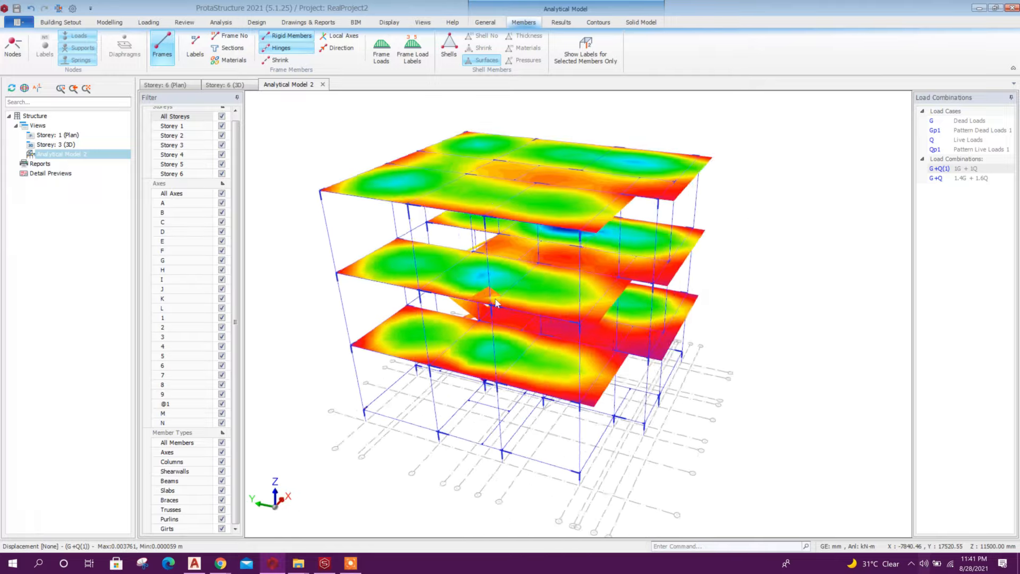
pyautogui.moveTo(486, 299); pyautogui.dragTo(525, 322)
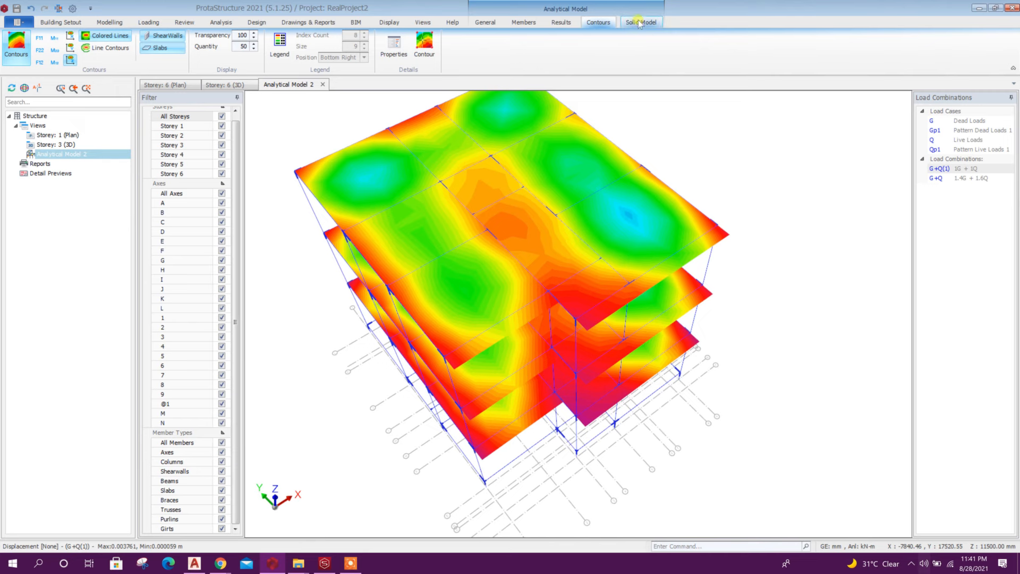
# Step: Show the solid model coloured by axial force N and hide the slabs to expose the frame
pyautogui.scroll(-2, 668, 220)
pyautogui.moveTo(633, 388); pyautogui.dragTo(626, 351)
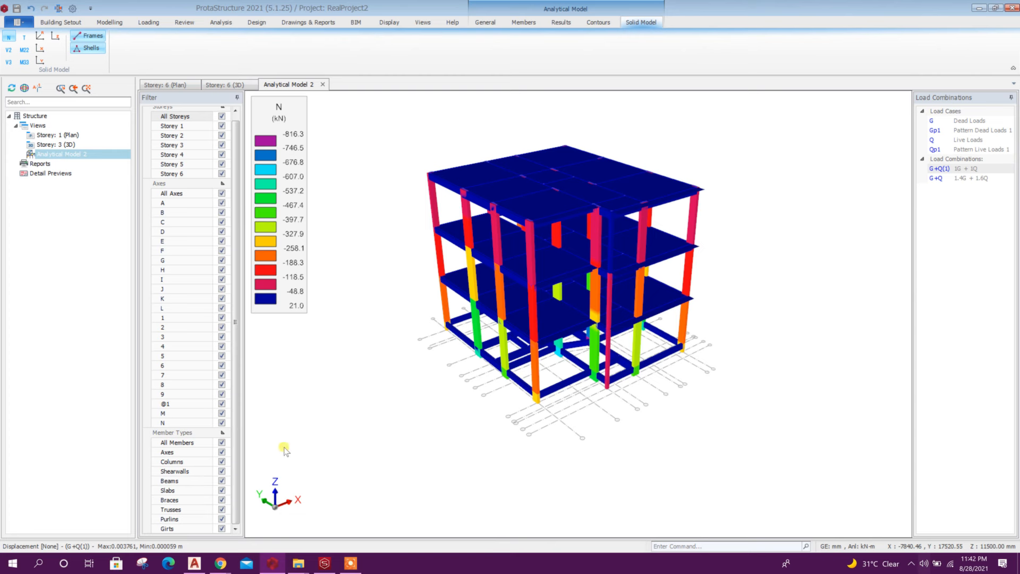
pyautogui.click(221, 490)
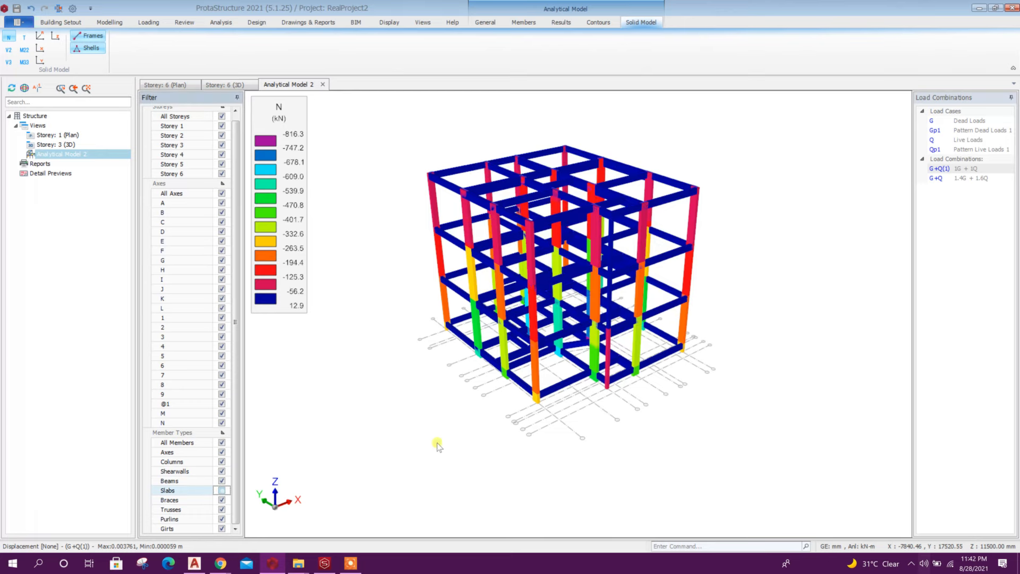
pyautogui.scroll(3, 537, 342)
pyautogui.scroll(1, 539, 346)
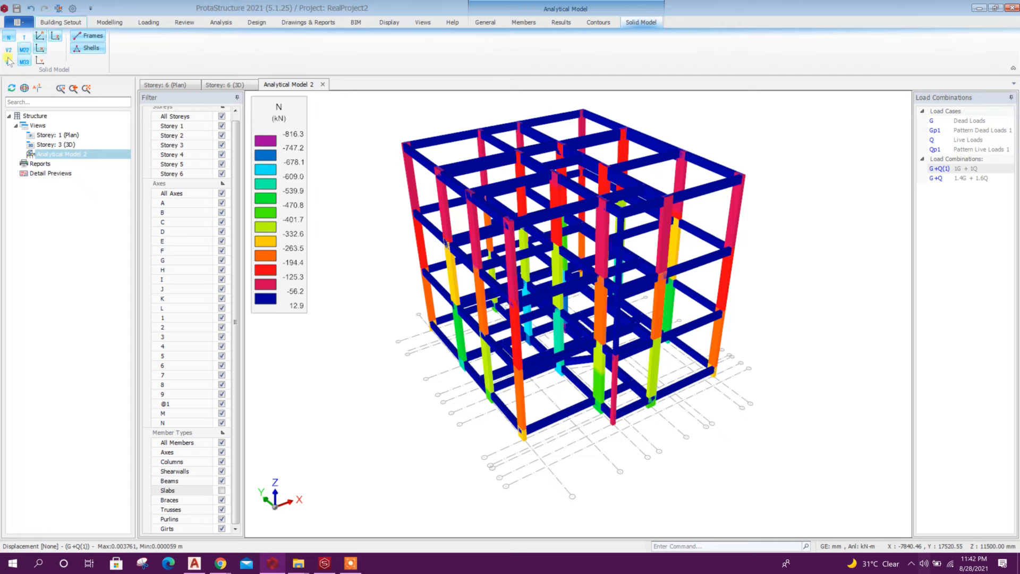
# Step: Colour the solid frame model by M33 bending moment and look over the beams and columns
pyautogui.click(24, 62)
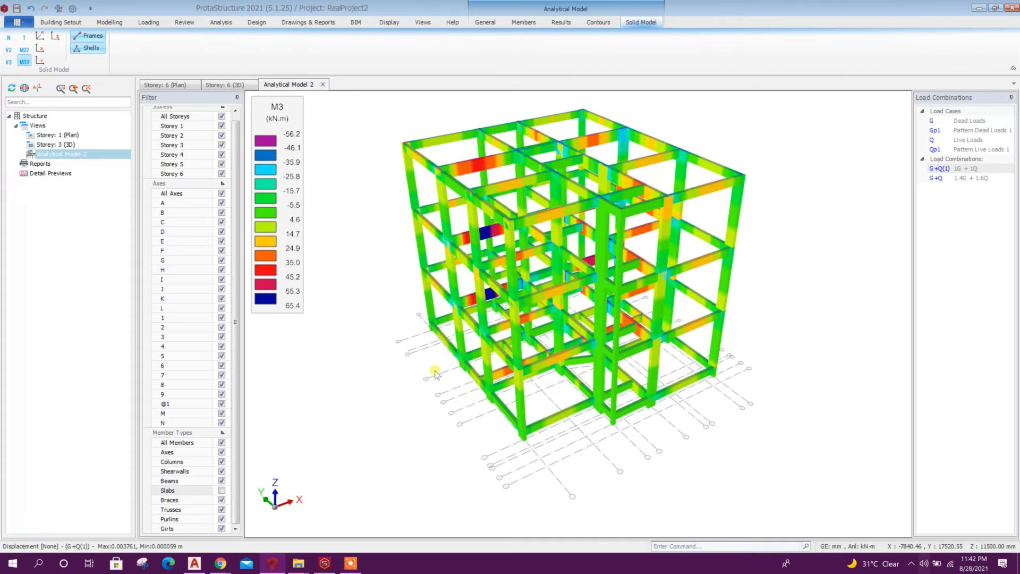
pyautogui.scroll(5, 521, 307)
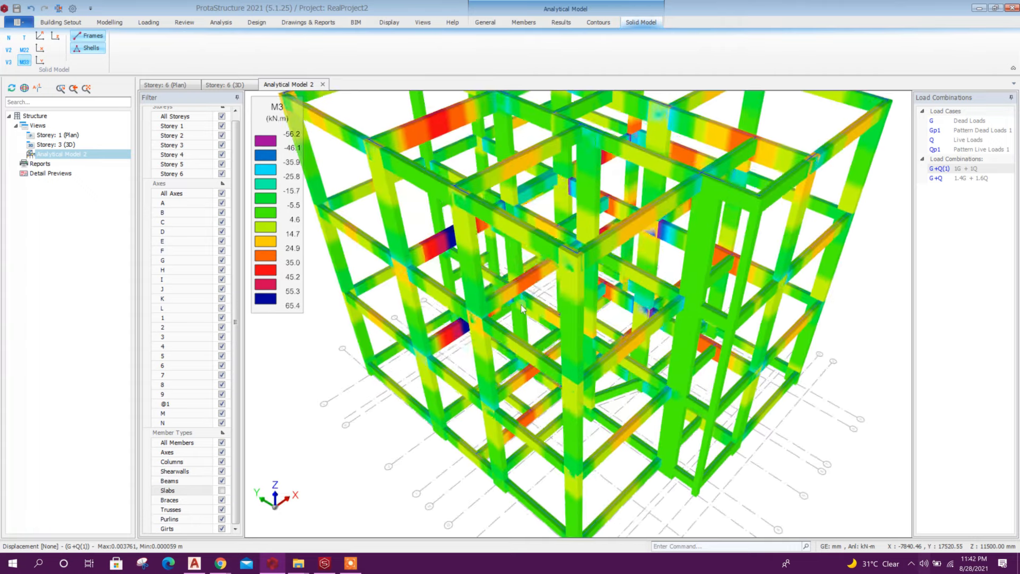
pyautogui.scroll(-2, 521, 304)
pyautogui.scroll(3, 526, 226)
pyautogui.scroll(-3, 526, 226)
pyautogui.scroll(-4, 523, 271)
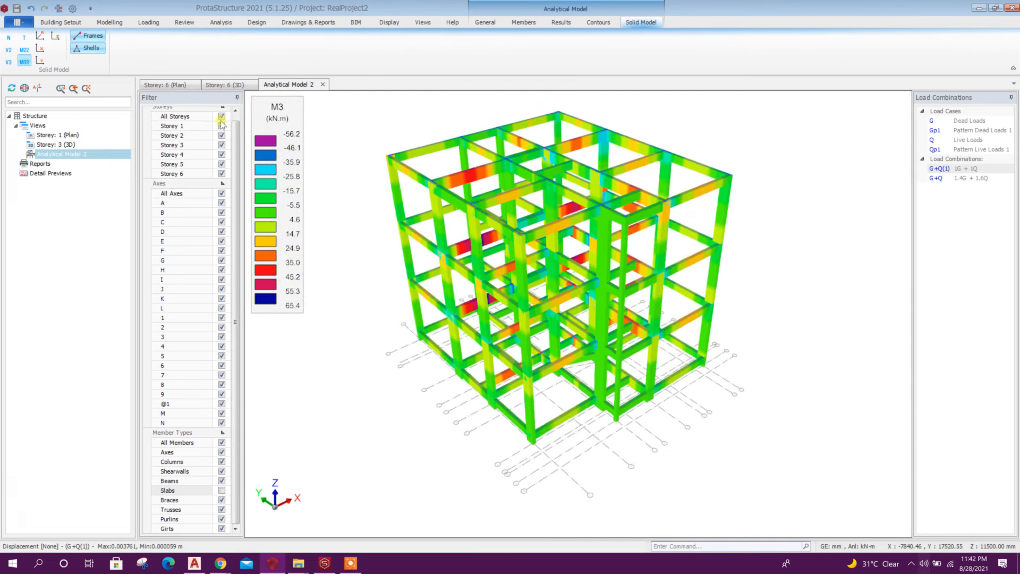
# Step: Examine the beams with the highest M33 moments against the colour legend
pyautogui.scroll(2, 520, 229)
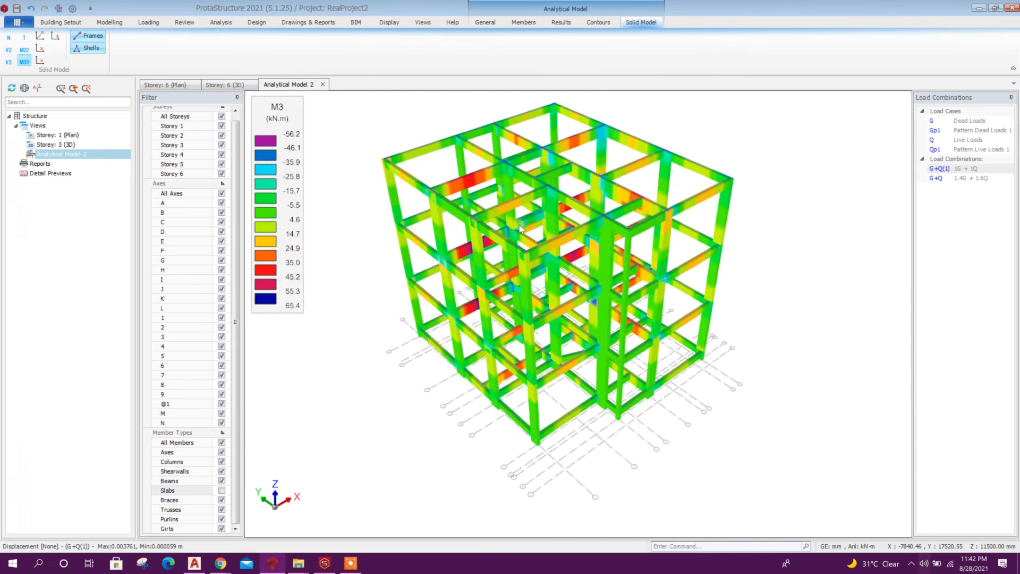
pyautogui.scroll(2, 468, 187)
pyautogui.scroll(3, 491, 192)
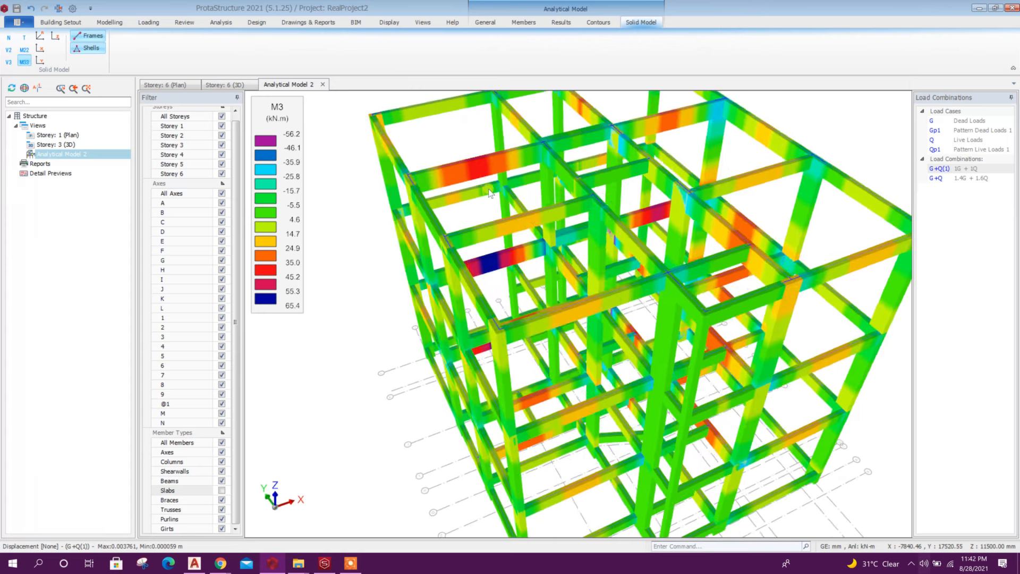
pyautogui.moveTo(488, 190); pyautogui.dragTo(481, 178, button='middle')
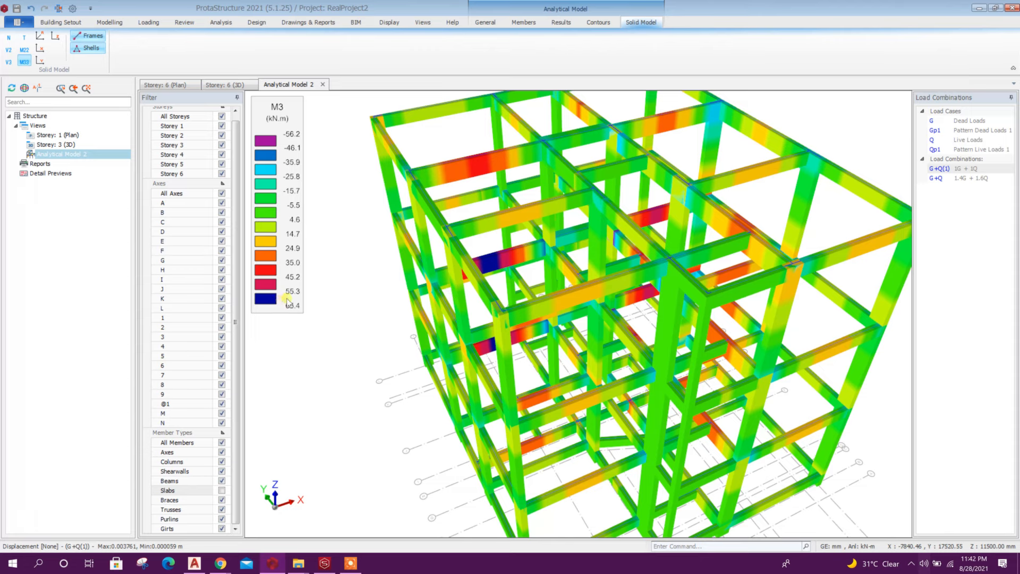
pyautogui.moveTo(487, 266); pyautogui.dragTo(489, 255, button='middle')
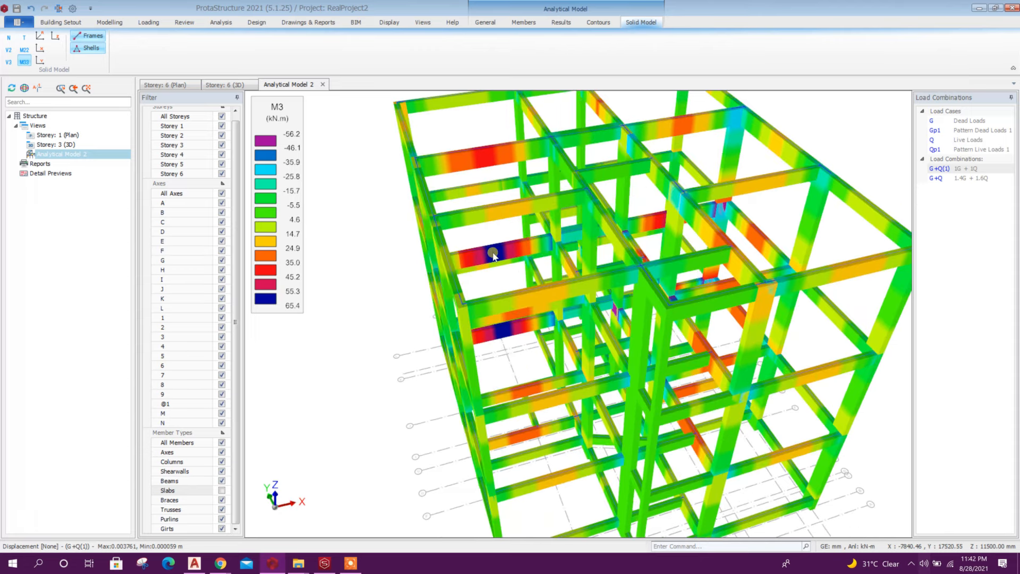
# Step: Close the analytical model view and return to the Storey 6 3D view
pyautogui.scroll(-5, 494, 255)
pyautogui.moveTo(526, 338); pyautogui.dragTo(596, 405, button='middle')
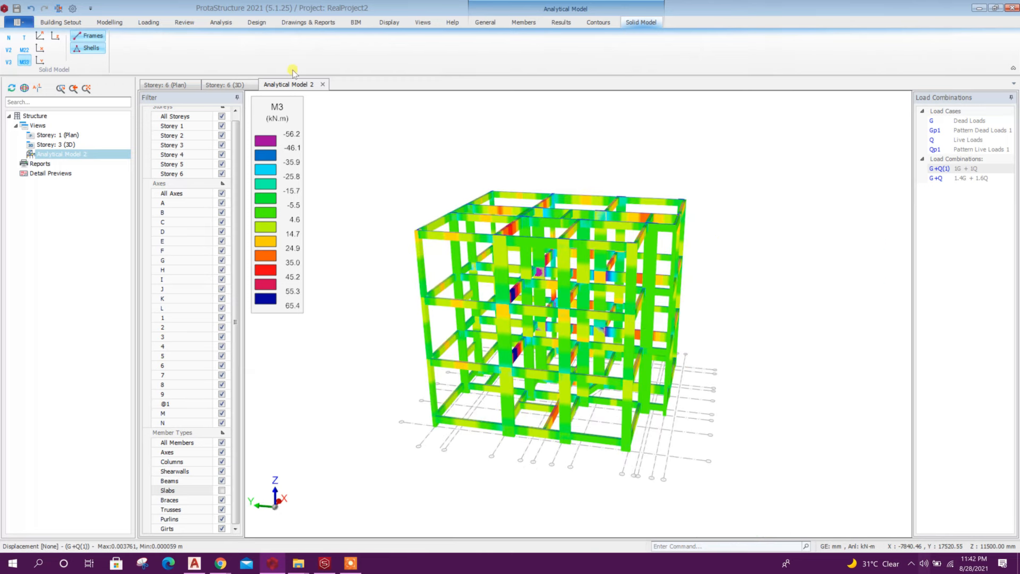
pyautogui.click(324, 84)
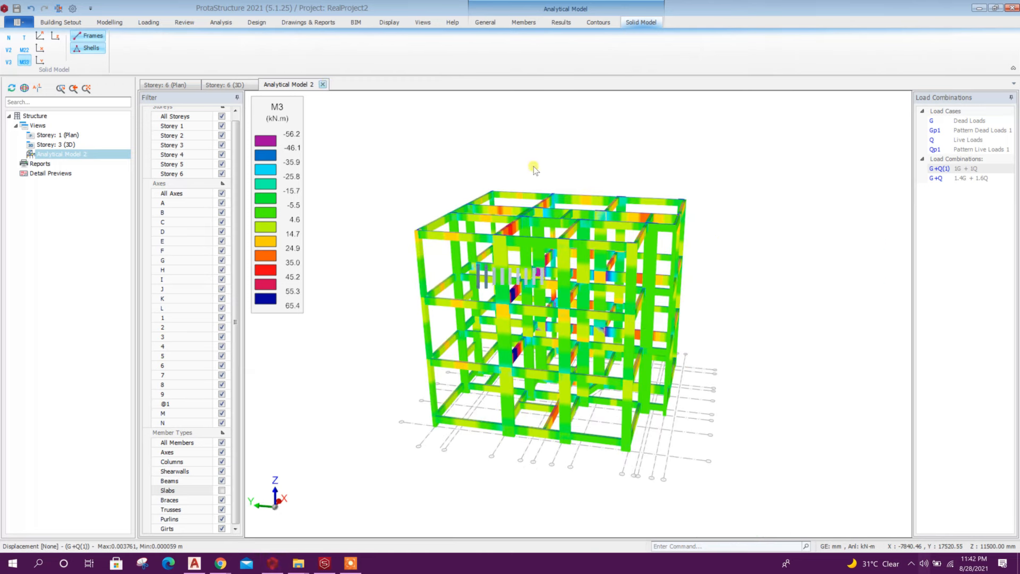
pyautogui.scroll(-3, 371, 250)
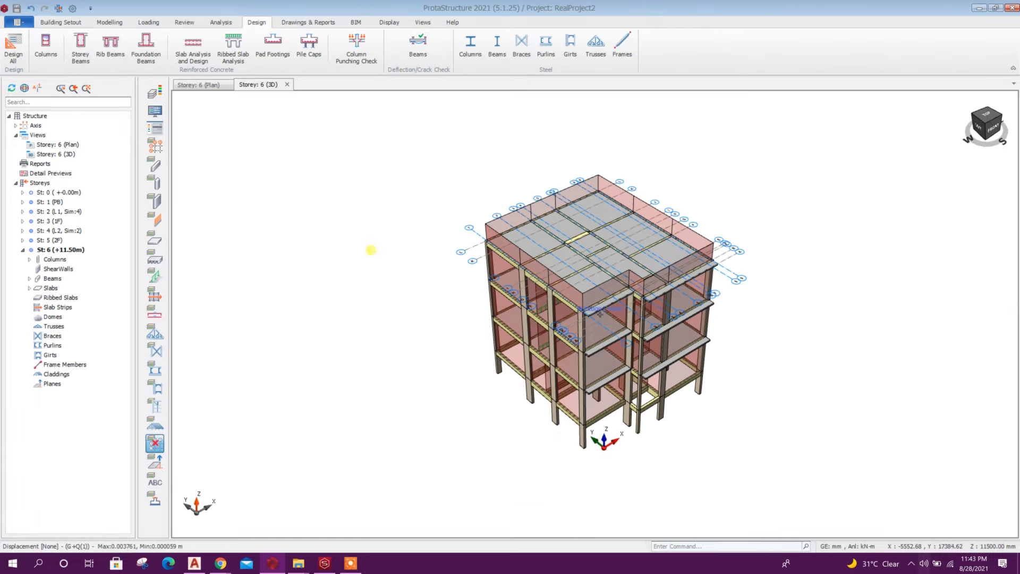
# Step: Switch from the 3D view to the floor plan and make storey St: 3 (1F) the active plan
pyautogui.scroll(3, 544, 378)
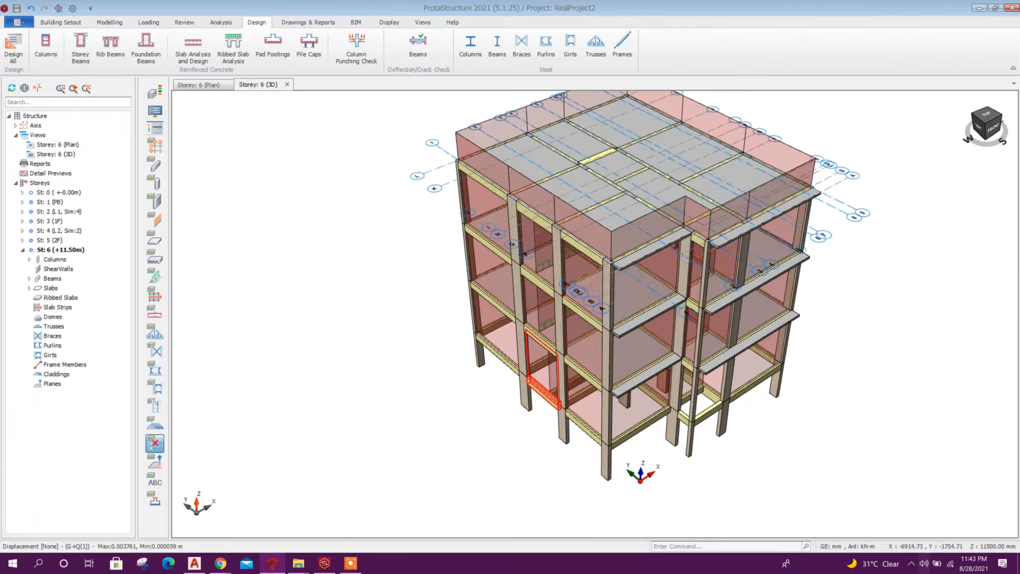
pyautogui.moveTo(544, 380); pyautogui.dragTo(457, 390, button='middle')
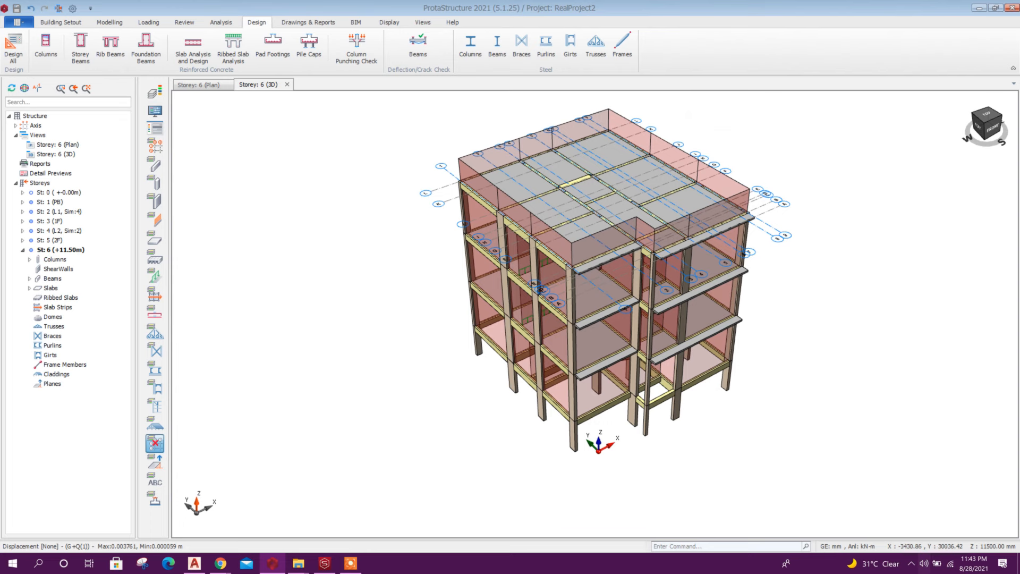
pyautogui.click(110, 23)
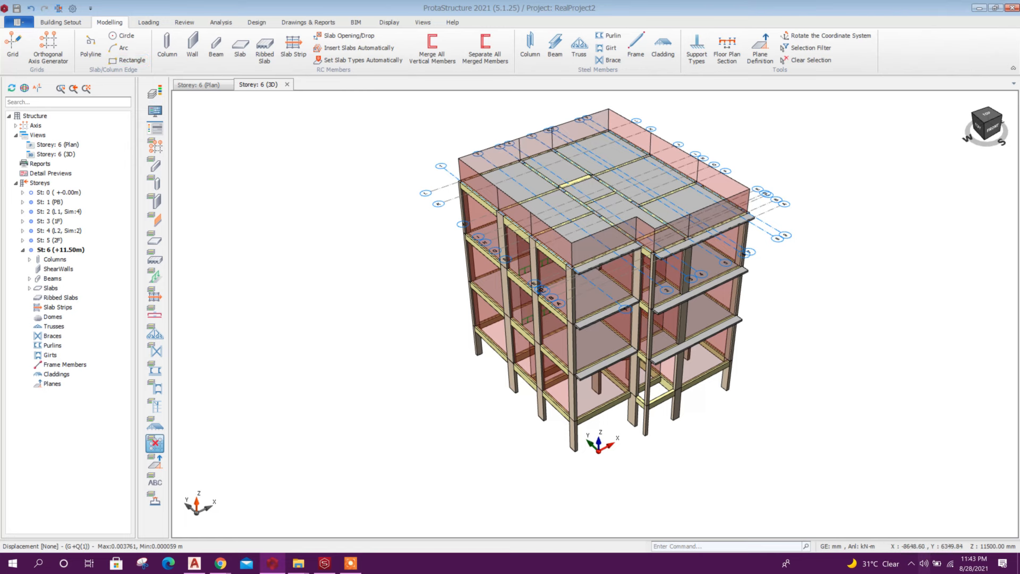
pyautogui.click(207, 85)
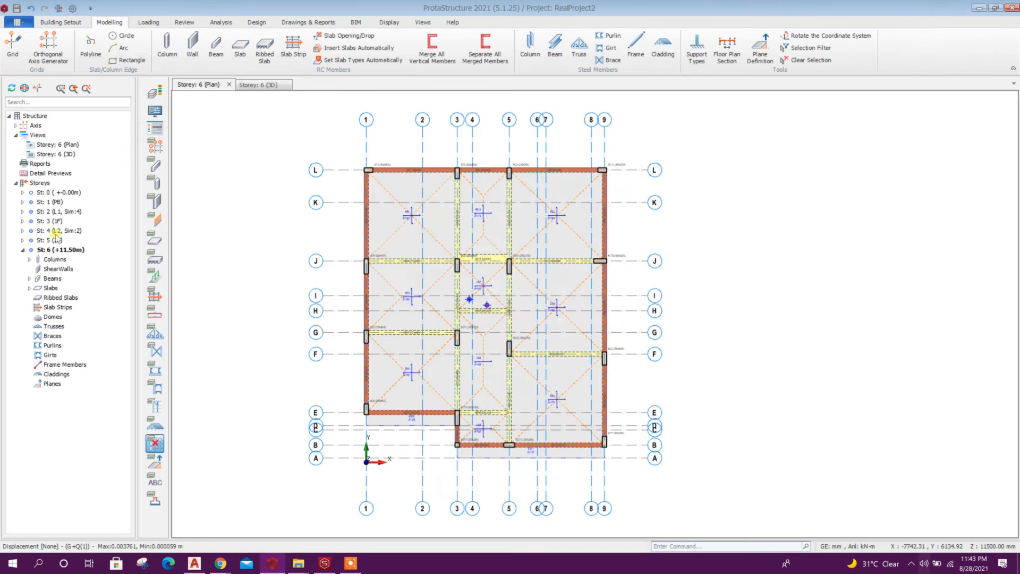
pyautogui.click(24, 250)
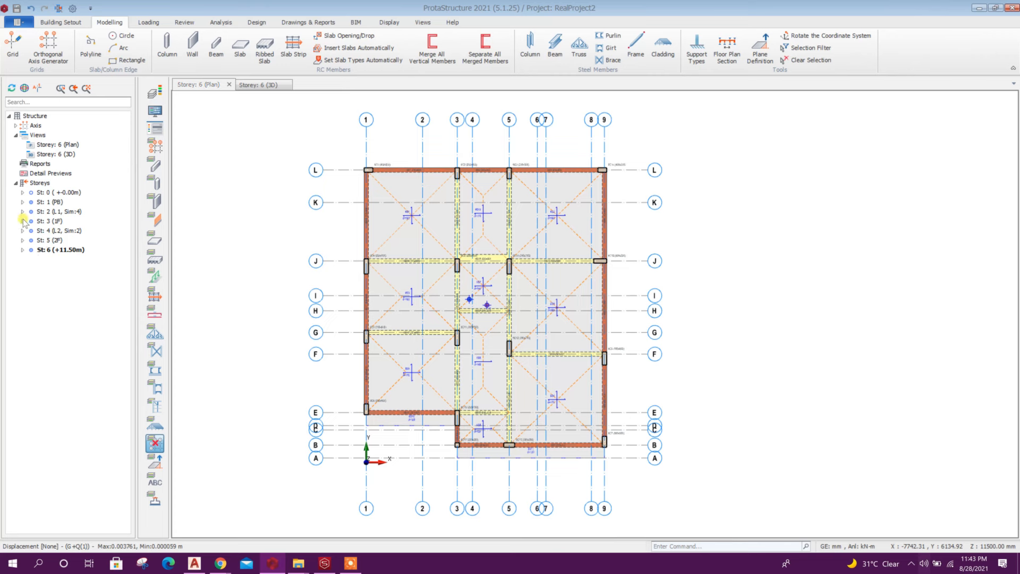
pyautogui.click(39, 221)
pyautogui.doubleClick(45, 221)
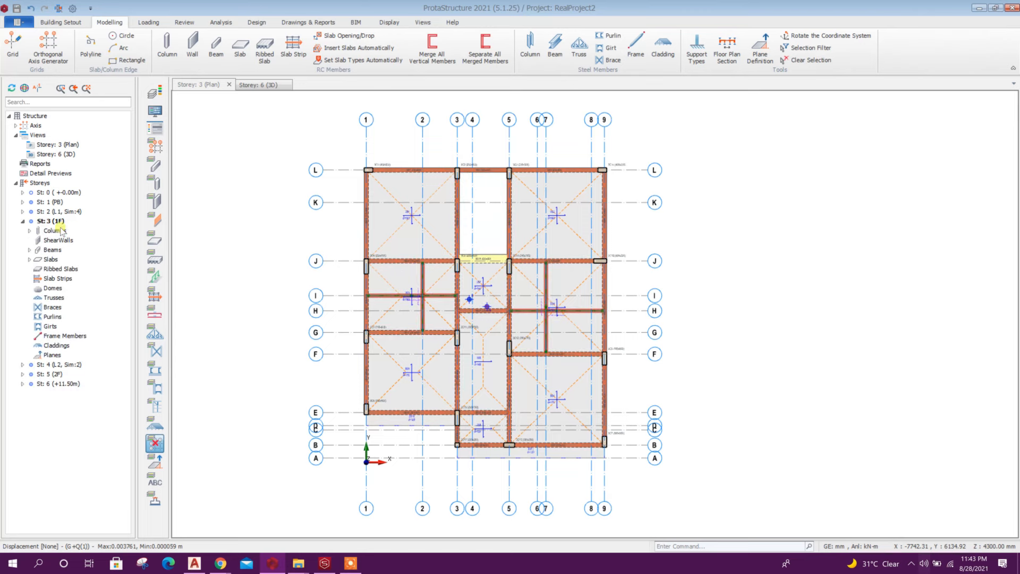
# Step: Insert an X-direction analytical slab strip about 11,800 mm long from axis 1 past axis 9, through slabs 3S5, 3S6 and 3S4
pyautogui.click(294, 47)
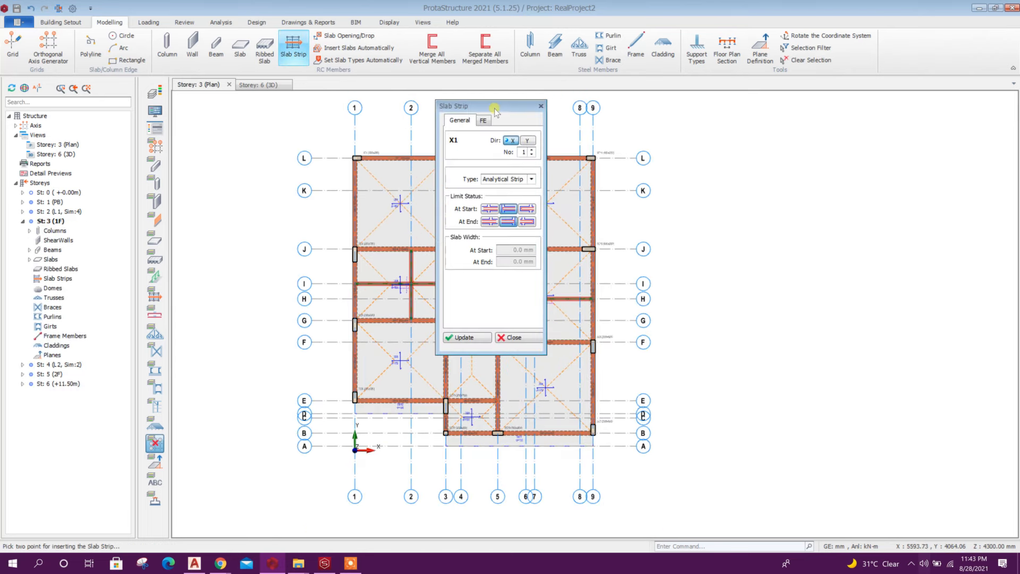
pyautogui.moveTo(496, 110); pyautogui.dragTo(757, 134)
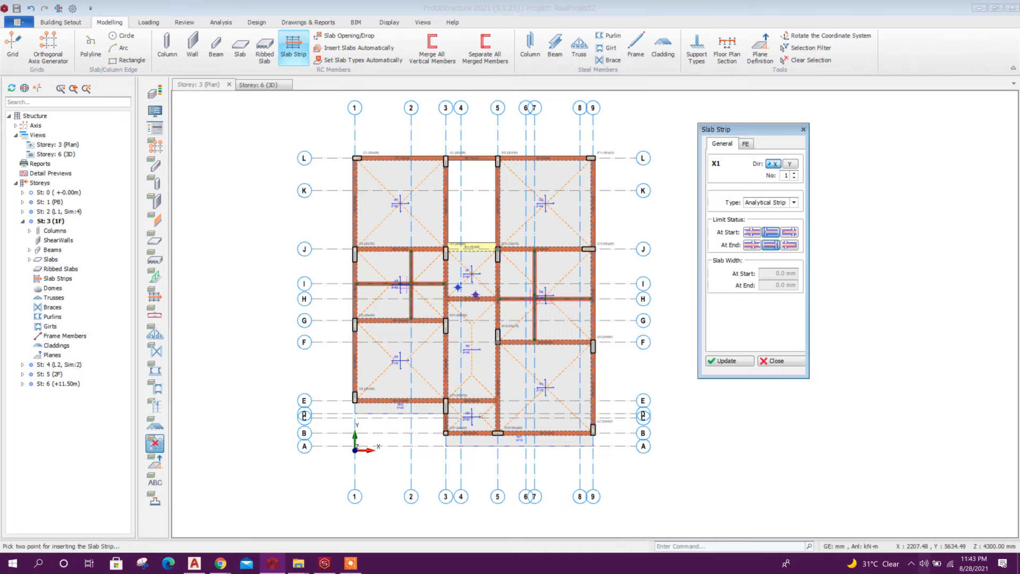
pyautogui.scroll(2, 486, 426)
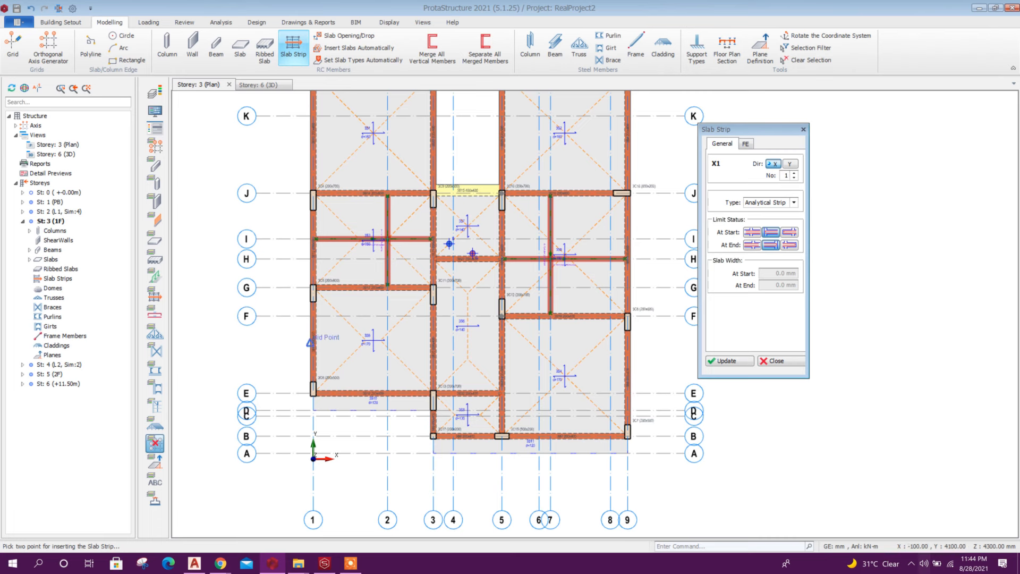
pyautogui.click(312, 341)
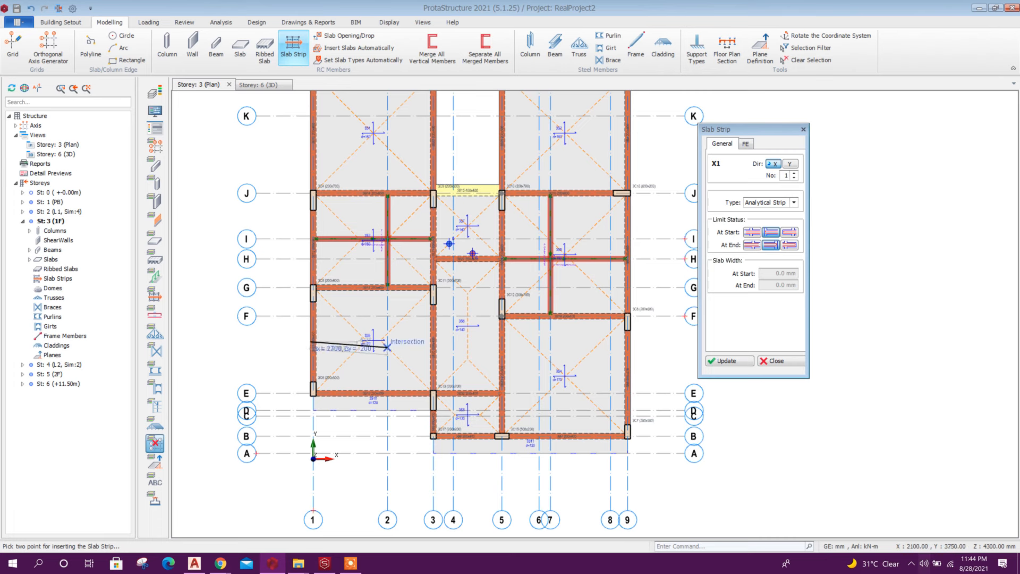
pyautogui.scroll(1, 377, 363)
pyautogui.scroll(-1, 355, 332)
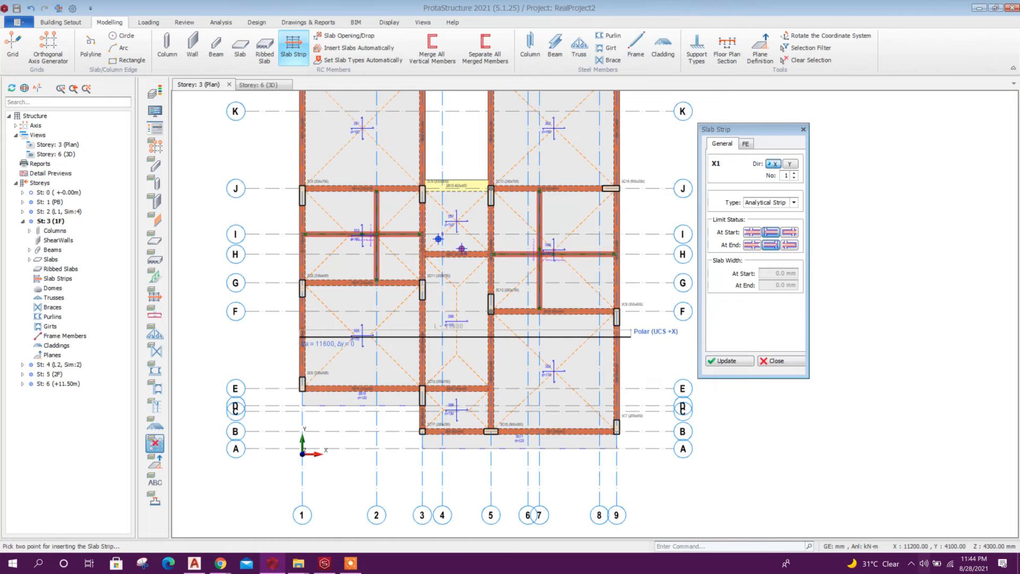
pyautogui.click(637, 336)
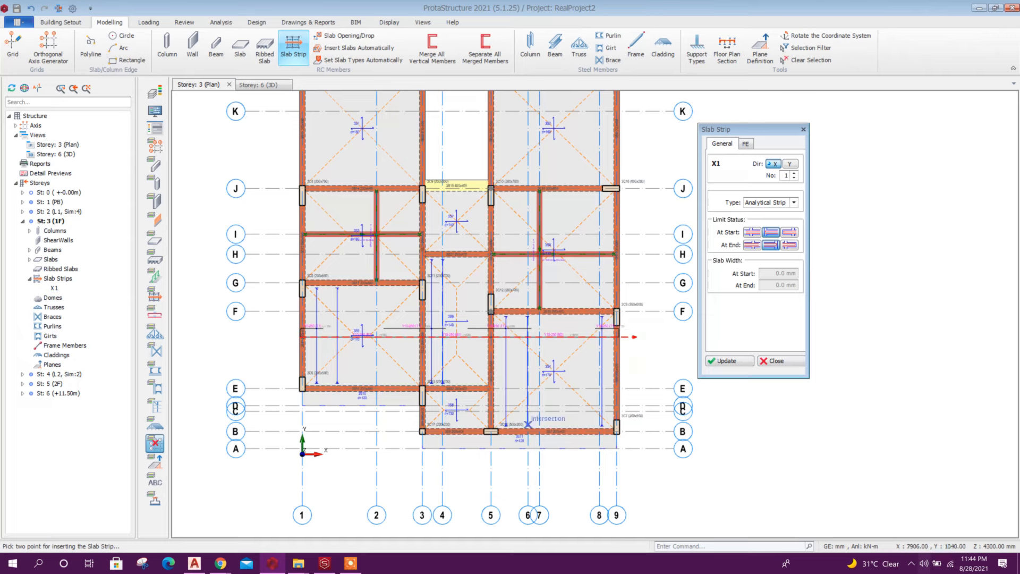
# Step: Insert a short X-direction slab strip across slab 3S8, from beam 3B9 to the beam on axis 5
pyautogui.scroll(2, 473, 458)
pyautogui.scroll(3, 386, 400)
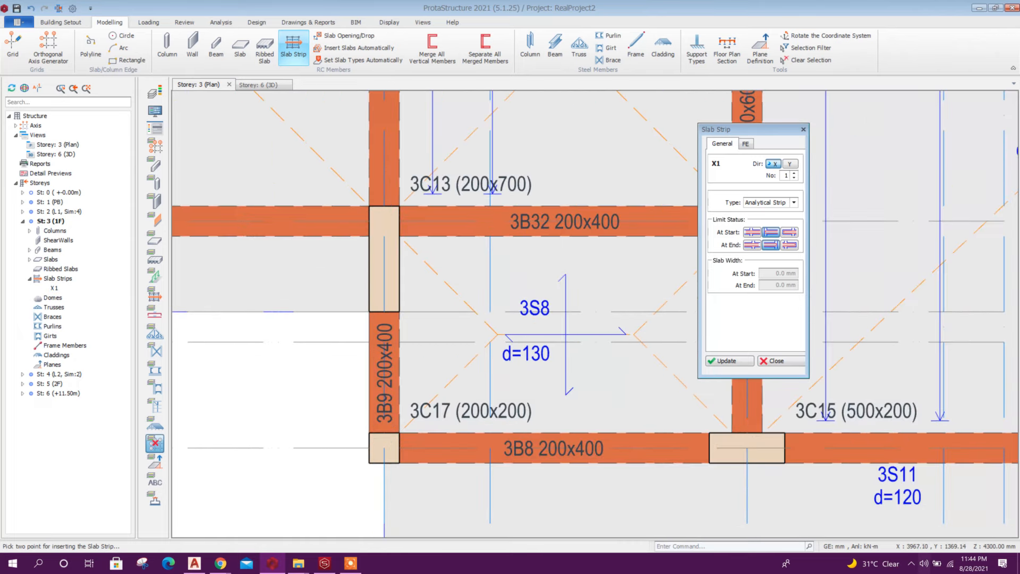
pyautogui.click(369, 373)
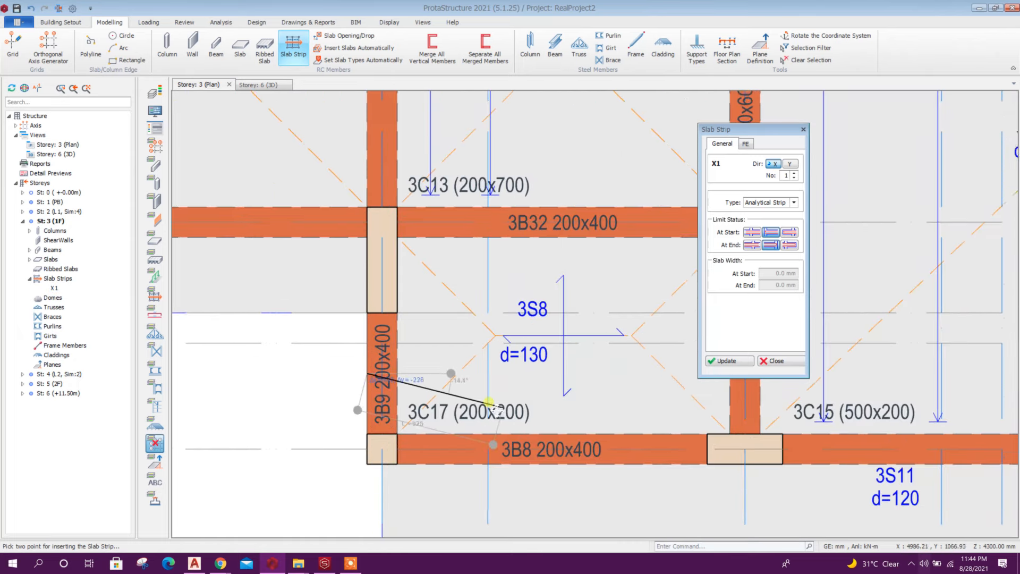
pyautogui.scroll(-1, 490, 404)
pyautogui.moveTo(490, 403); pyautogui.dragTo(350, 395, button='middle')
pyautogui.scroll(1, 532, 370)
pyautogui.click(499, 368)
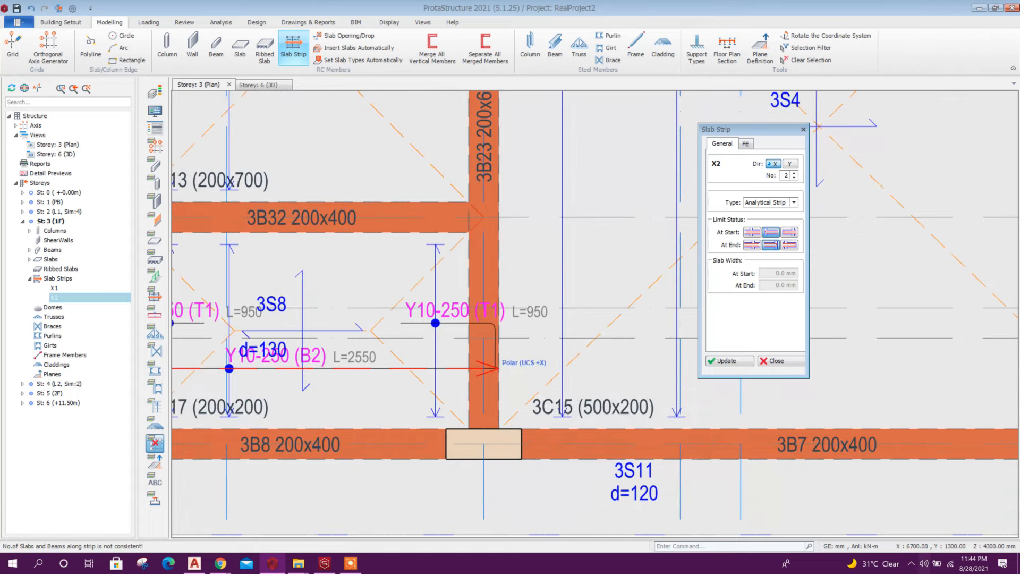
# Step: Insert an X-direction slab strip about 11,000 mm long along axis I, from axis 1 to axis 9
pyautogui.scroll(-3, 478, 406)
pyautogui.moveTo(484, 408); pyautogui.dragTo(505, 503, button='middle')
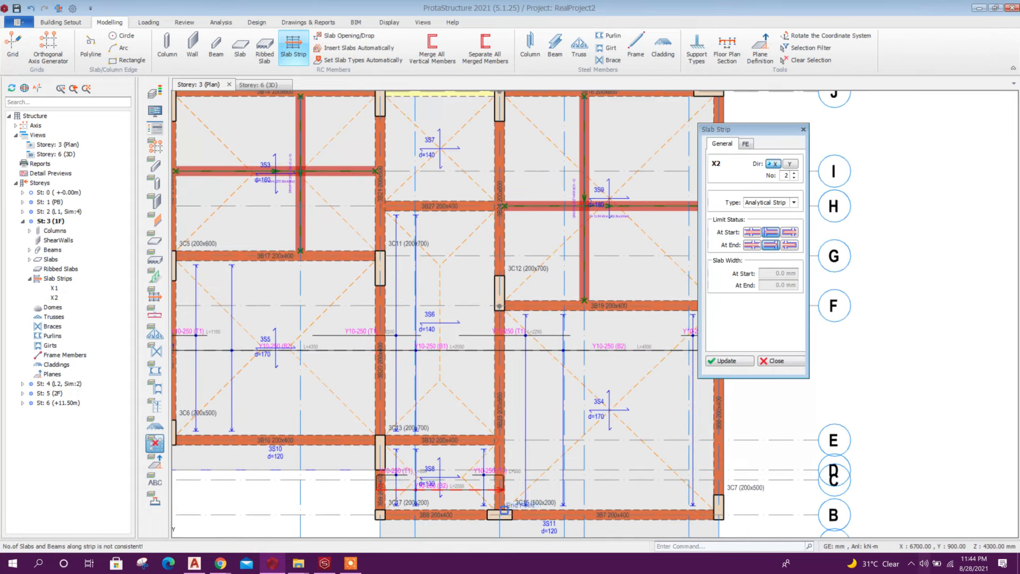
pyautogui.scroll(-1, 502, 495)
pyautogui.scroll(2, 269, 154)
pyautogui.click(228, 322)
pyautogui.scroll(-2, 262, 346)
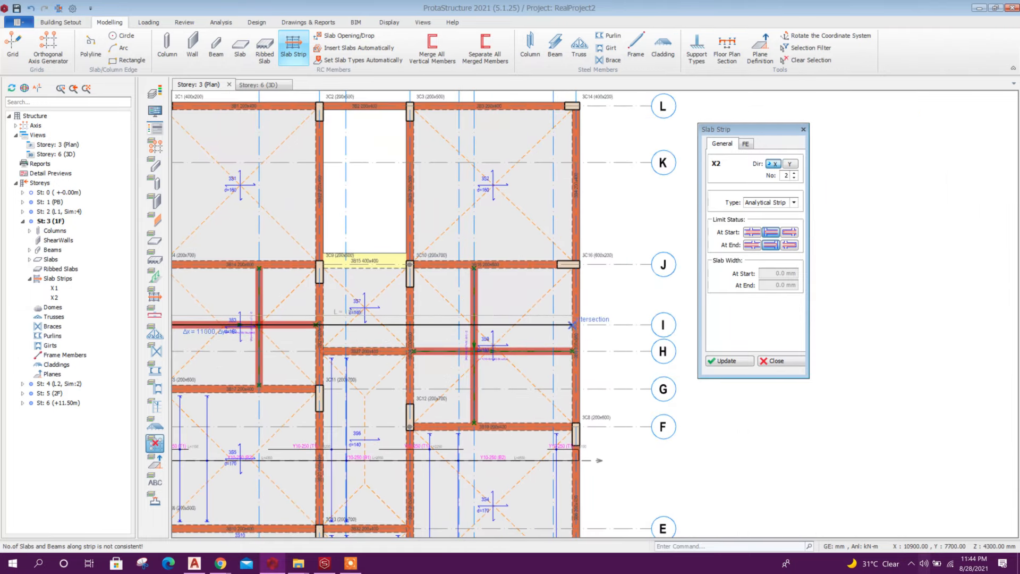
pyautogui.click(571, 325)
# Step: Insert an X-direction slab strip about 4,500 mm long across slab 3S1, between axes 1 and 3
pyautogui.scroll(-2, 471, 357)
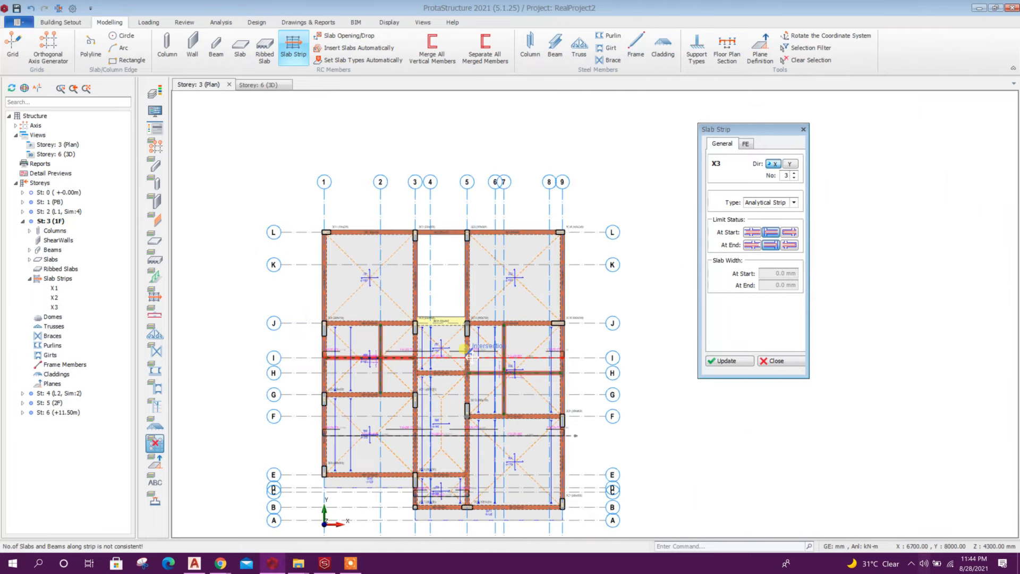
pyautogui.scroll(3, 383, 234)
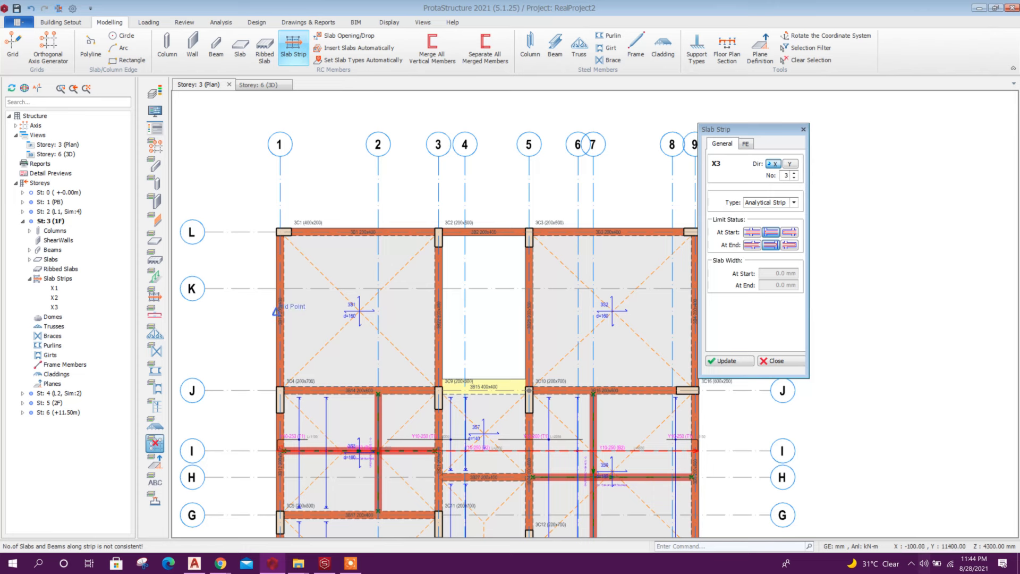
pyautogui.click(276, 312)
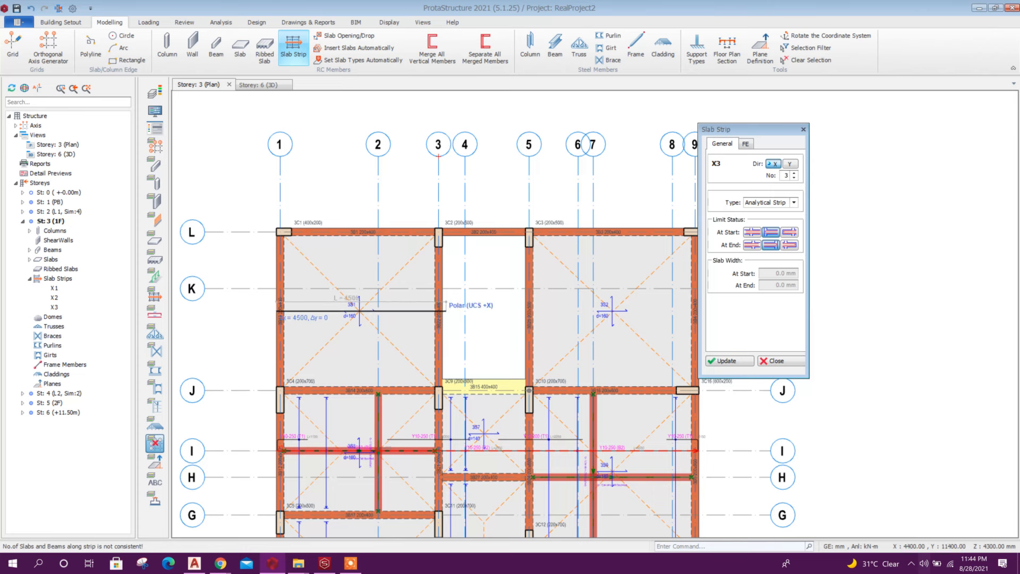
pyautogui.click(446, 313)
# Step: Insert an X-direction slab strip about 5,000 mm long across slab 3S2, from axis 5 past axis 9
pyautogui.moveTo(447, 314); pyautogui.dragTo(349, 324, button='middle')
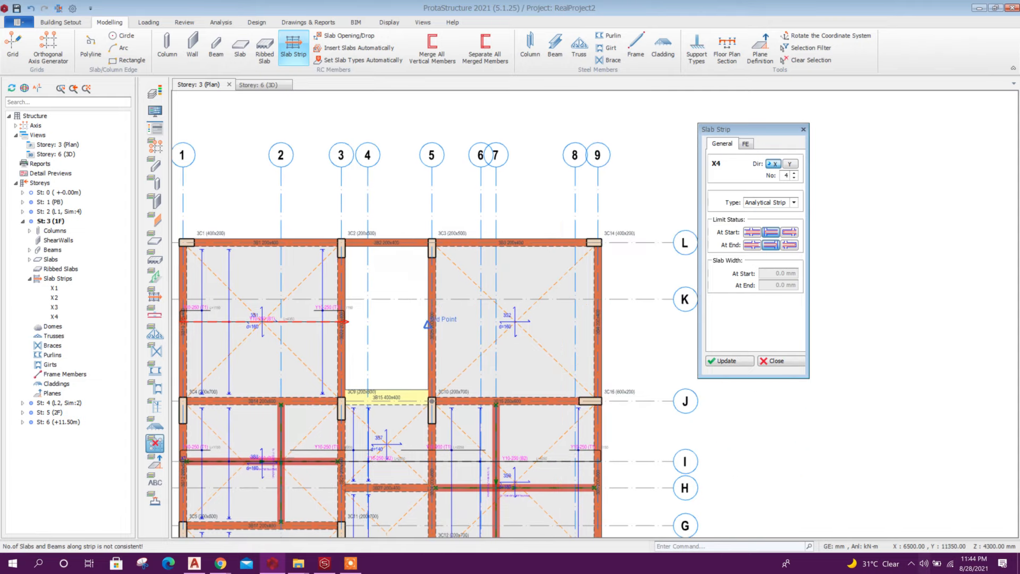
pyautogui.click(428, 323)
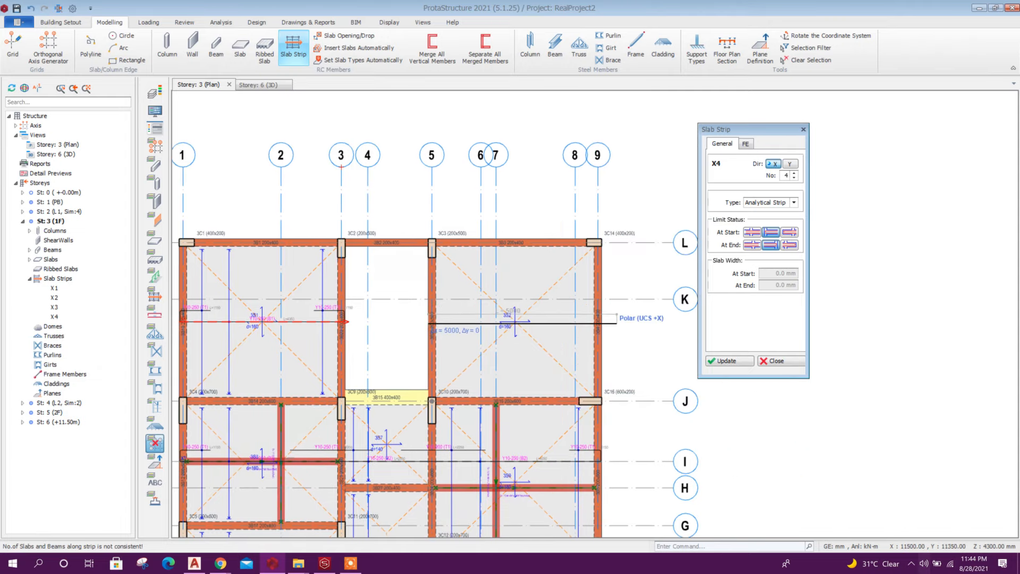
pyautogui.click(615, 321)
# Step: Set the strip direction to Y with the third end limit status and insert a strip about 12,200 mm long from beam 3B1 past cantilever slab 3S10
pyautogui.scroll(-3, 482, 404)
pyautogui.scroll(2, 483, 404)
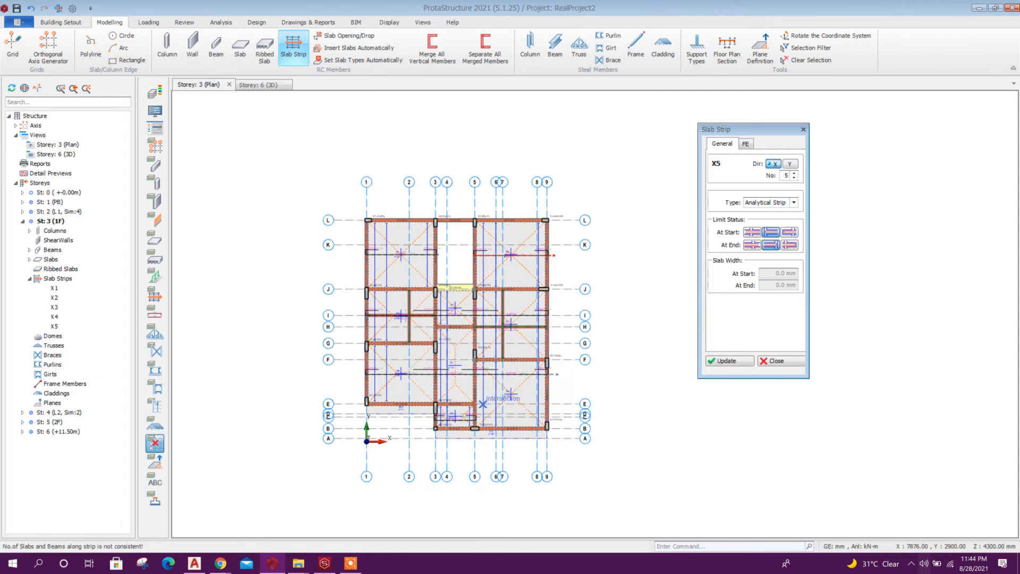
pyautogui.click(789, 166)
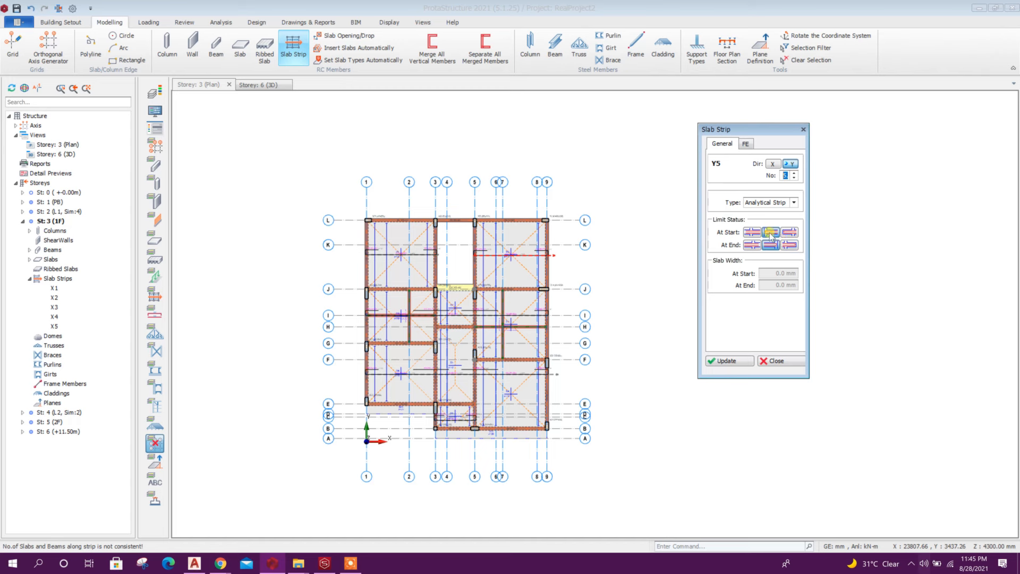
pyautogui.click(791, 247)
pyautogui.scroll(5, 411, 233)
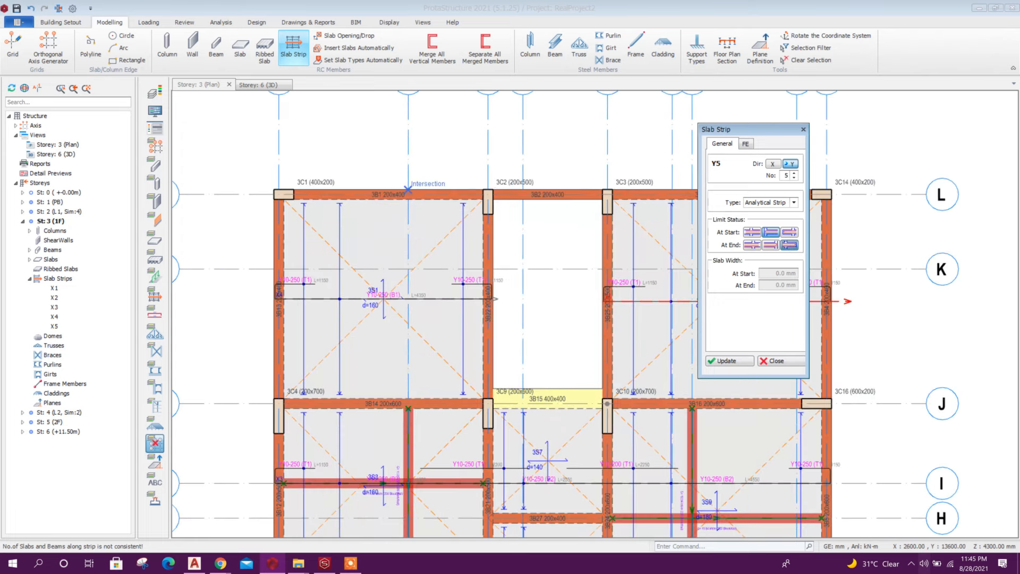
pyautogui.click(408, 189)
pyautogui.scroll(-5, 408, 190)
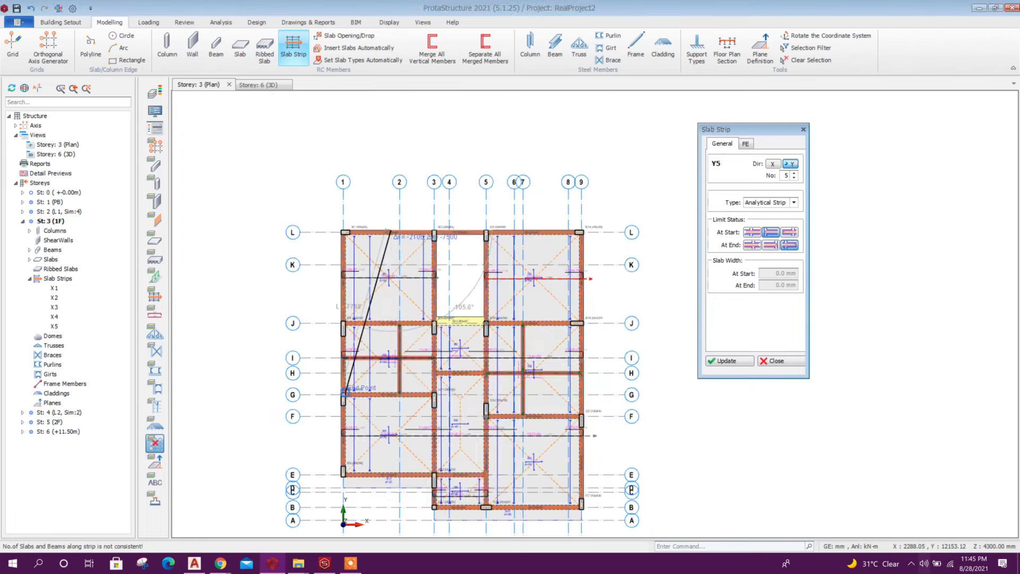
pyautogui.scroll(5, 404, 425)
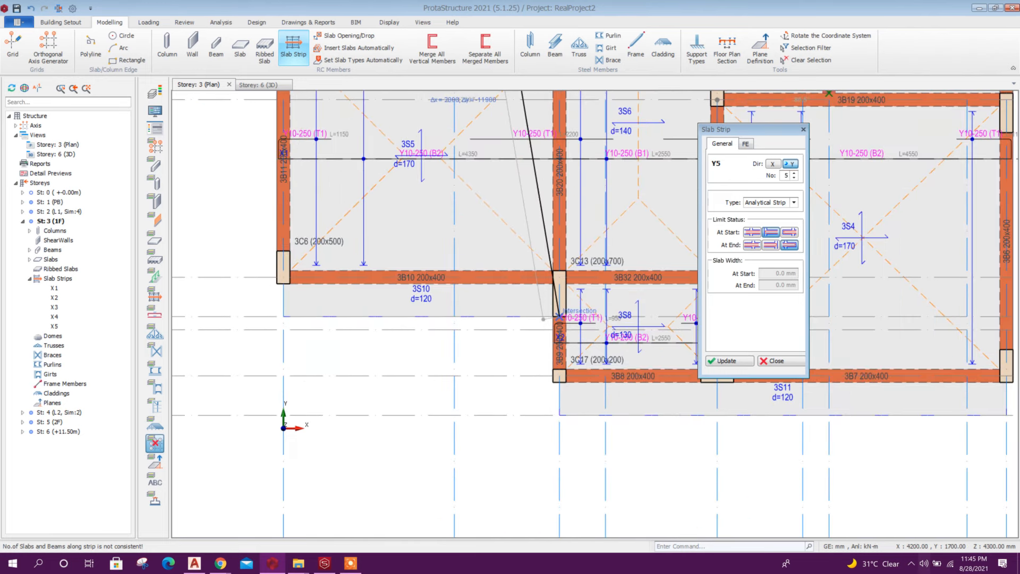
pyautogui.click(437, 350)
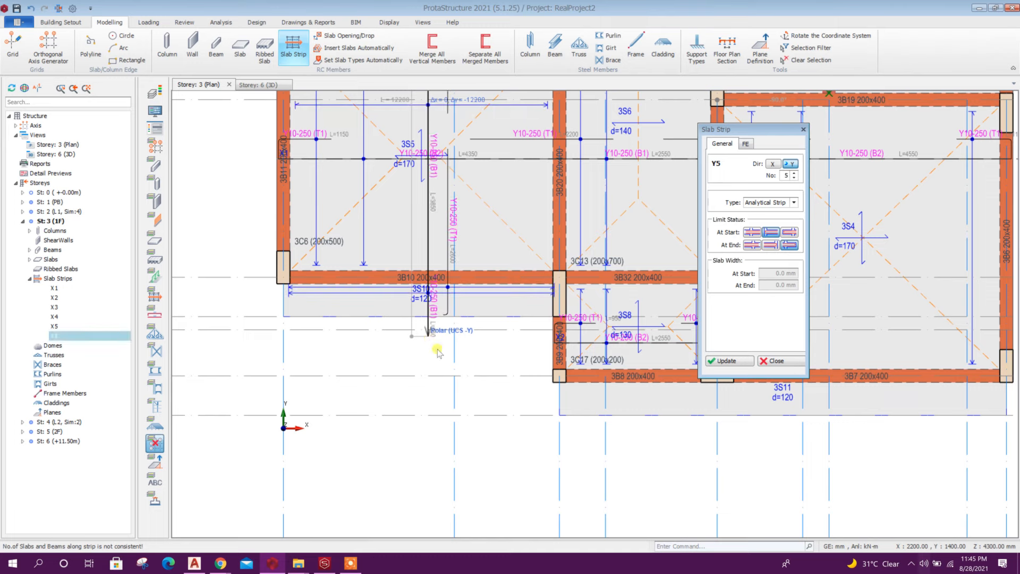
# Step: Insert a Y-direction slab strip about 13,800 mm long between axes 5 and 9, from the axis L beam's midpoint past cantilever slab 3S11
pyautogui.scroll(-5, 437, 351)
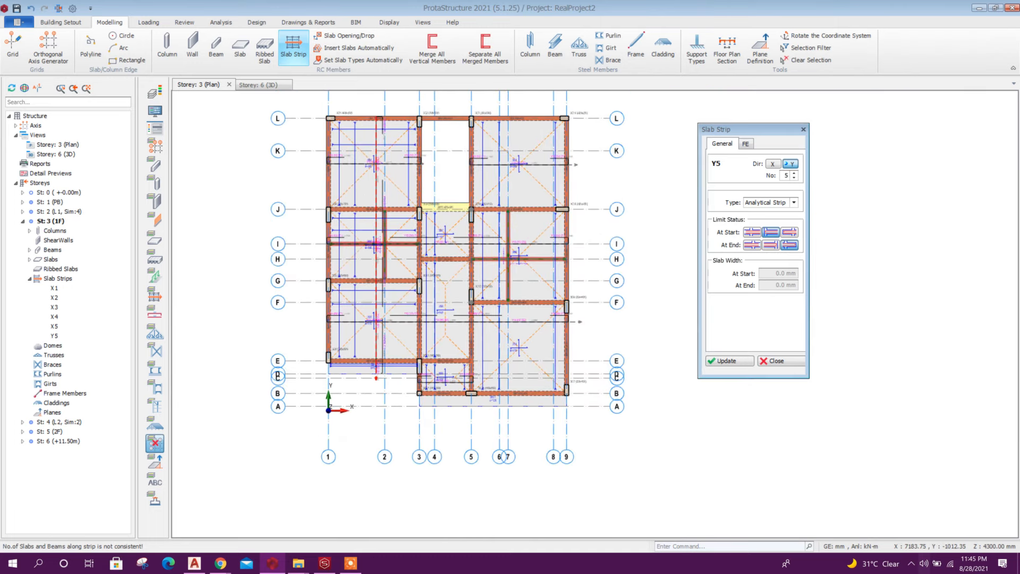
pyautogui.scroll(2, 519, 98)
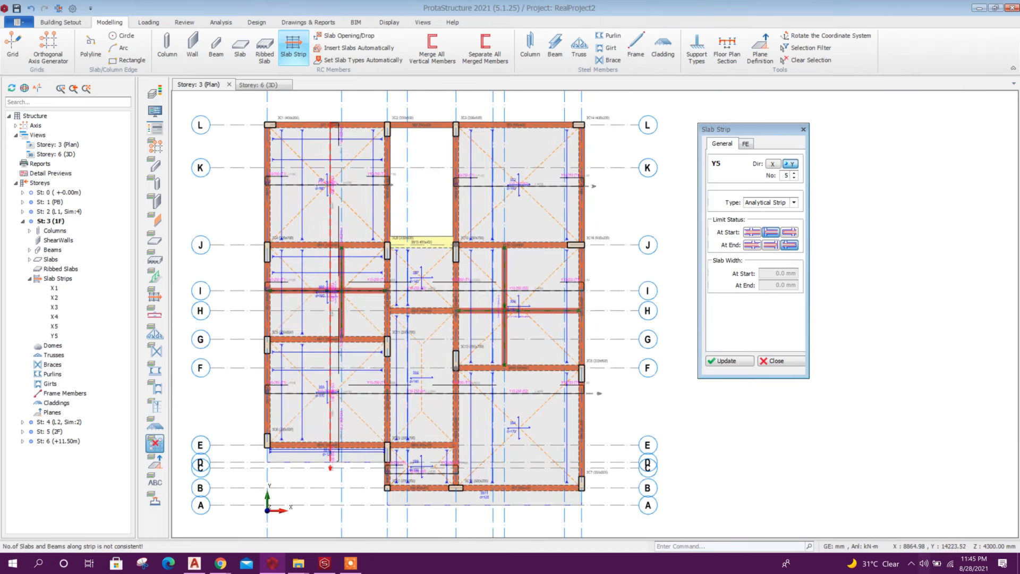
pyautogui.moveTo(515, 102); pyautogui.dragTo(503, 141, button='middle')
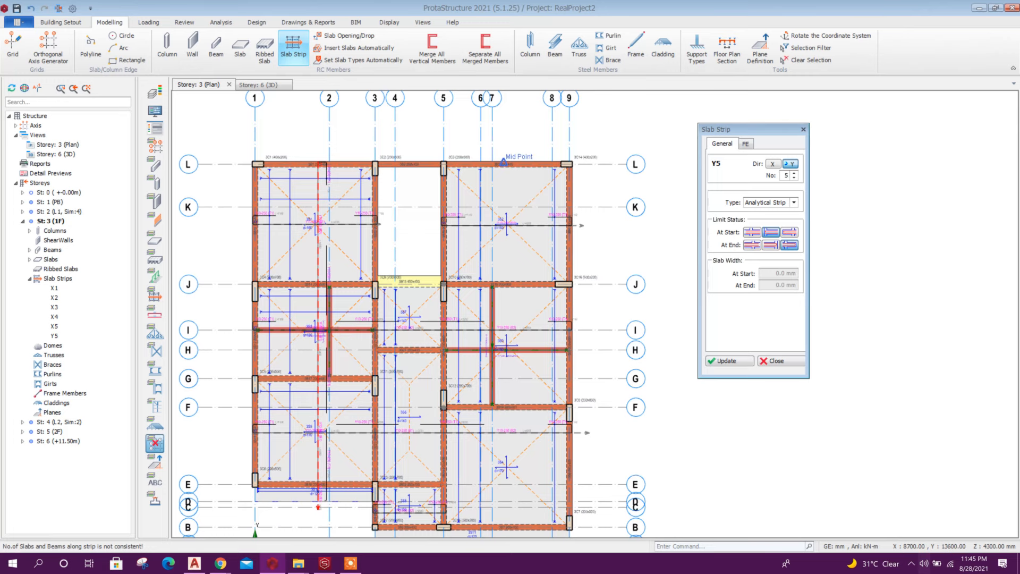
pyautogui.click(504, 161)
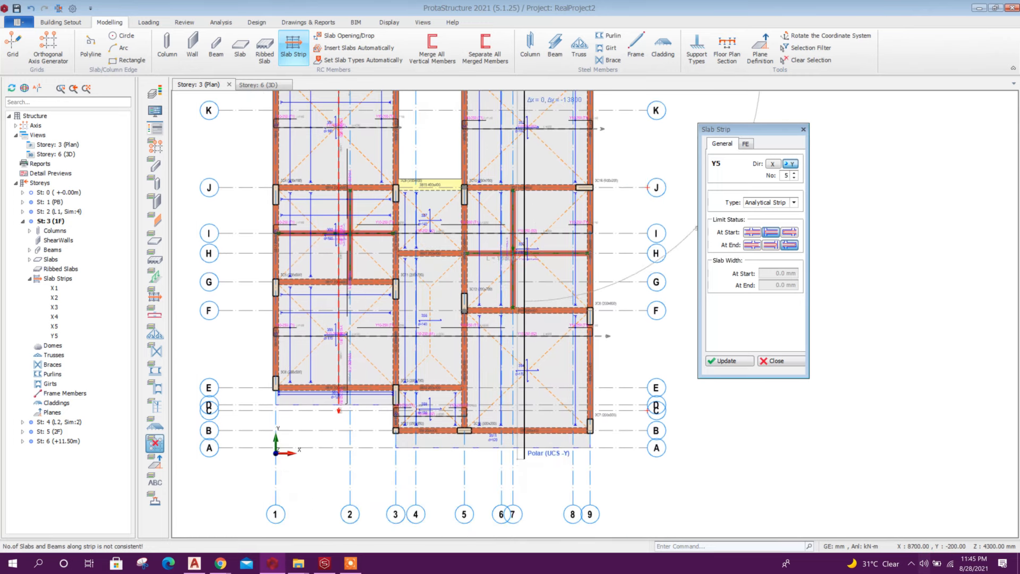
pyautogui.click(533, 465)
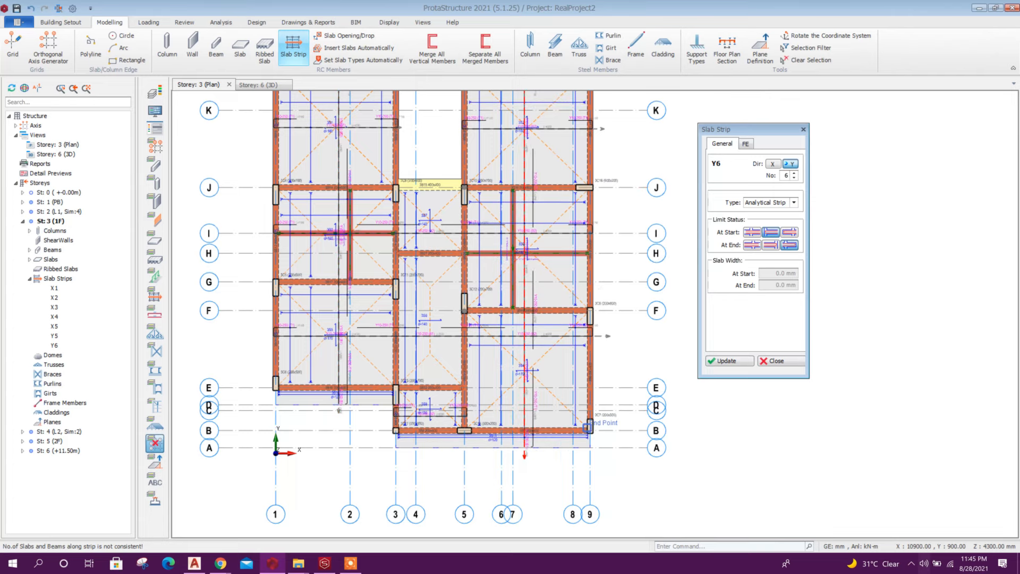
# Step: Insert a Y-direction slab strip between axes 3 and 5, from the axis 4 intersection at beam 3B15 down through slabs 3S7, 3S6 and 3S8
pyautogui.scroll(2, 400, 467)
pyautogui.scroll(1, 400, 466)
pyautogui.scroll(2, 429, 418)
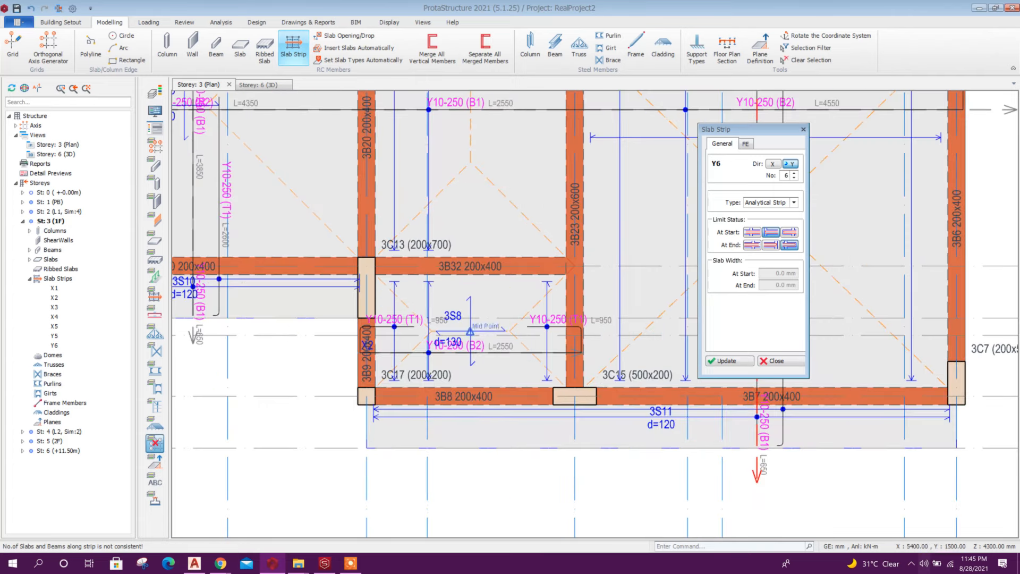
pyautogui.scroll(-2, 468, 315)
pyautogui.scroll(-1, 469, 316)
pyautogui.moveTo(493, 262); pyautogui.dragTo(492, 421, button='middle')
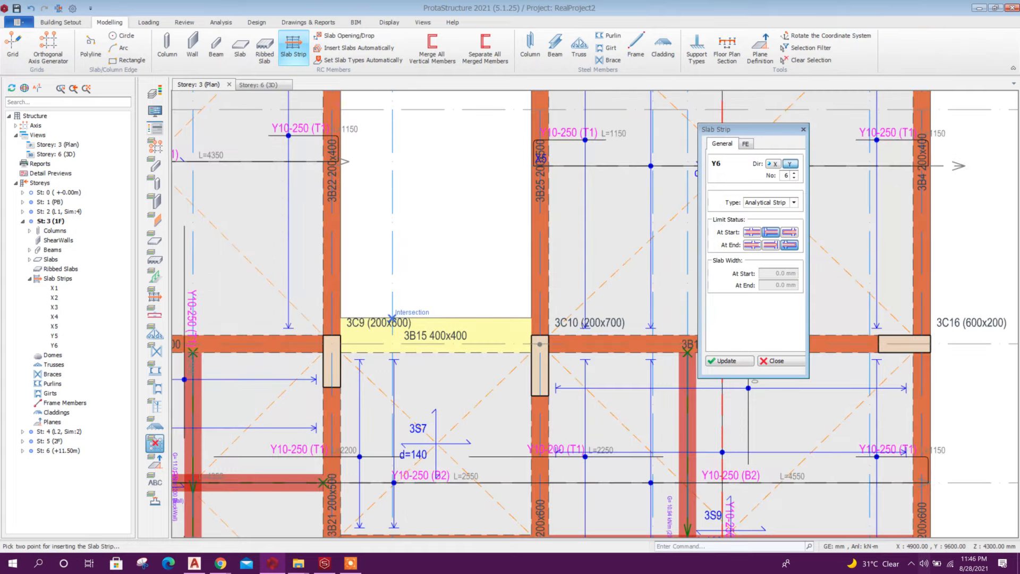
pyautogui.click(392, 318)
pyautogui.scroll(-3, 446, 340)
pyautogui.moveTo(429, 410); pyautogui.dragTo(456, 245, button='middle')
pyautogui.scroll(6, 449, 478)
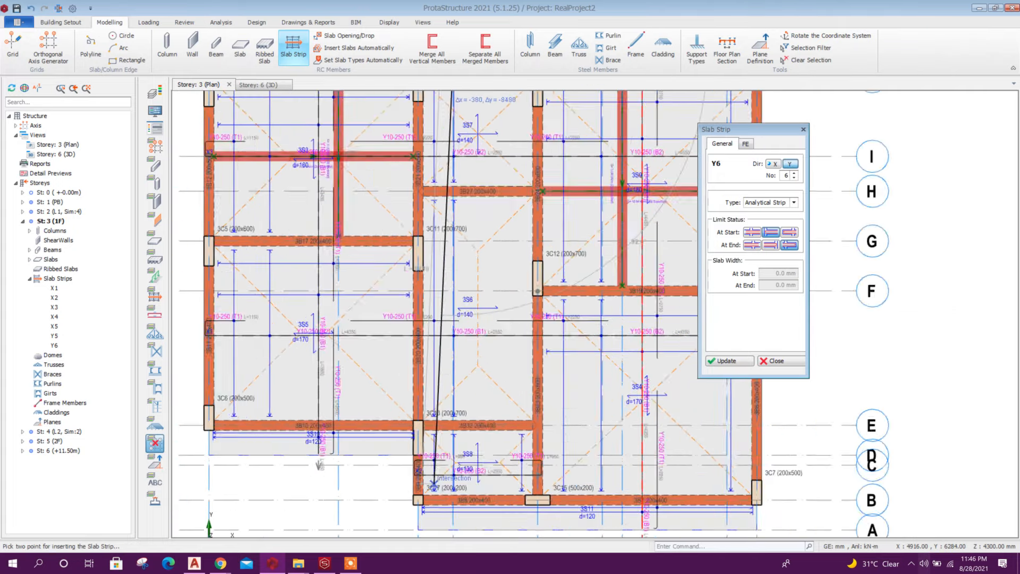
pyautogui.scroll(-2, 452, 340)
pyautogui.scroll(3, 491, 489)
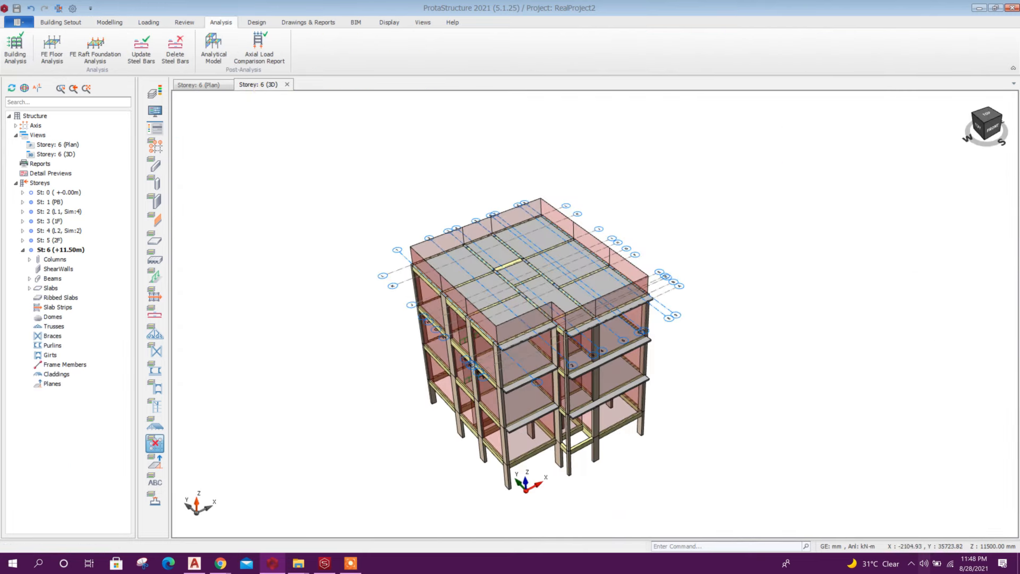
# Step: Open the Column Reinforcement Design table and move it clear of the project tree
pyautogui.click(257, 22)
pyautogui.moveTo(295, 364); pyautogui.dragTo(367, 342, button='middle')
pyautogui.scroll(-2, 367, 341)
pyautogui.scroll(2, 366, 340)
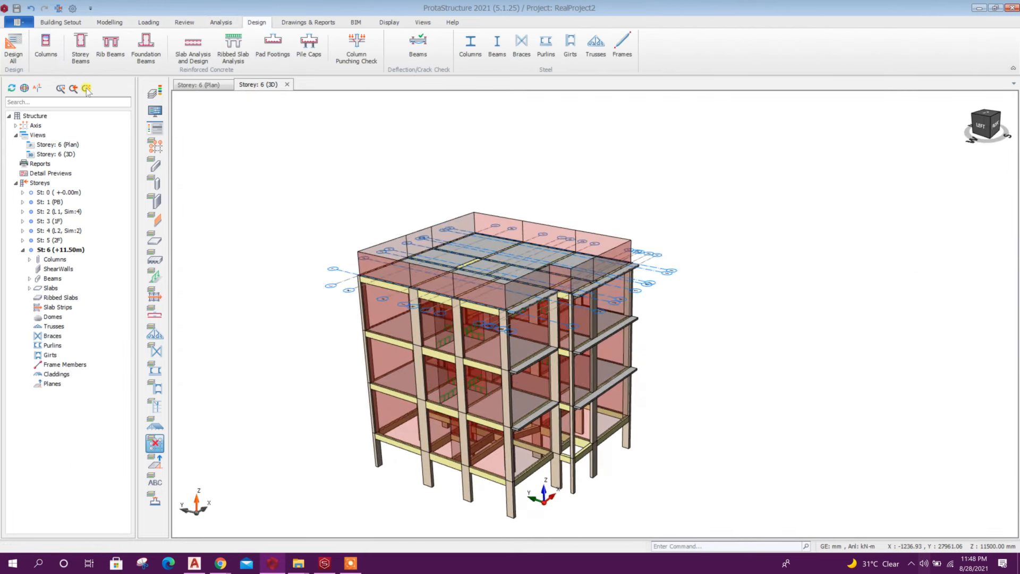
pyautogui.click(45, 44)
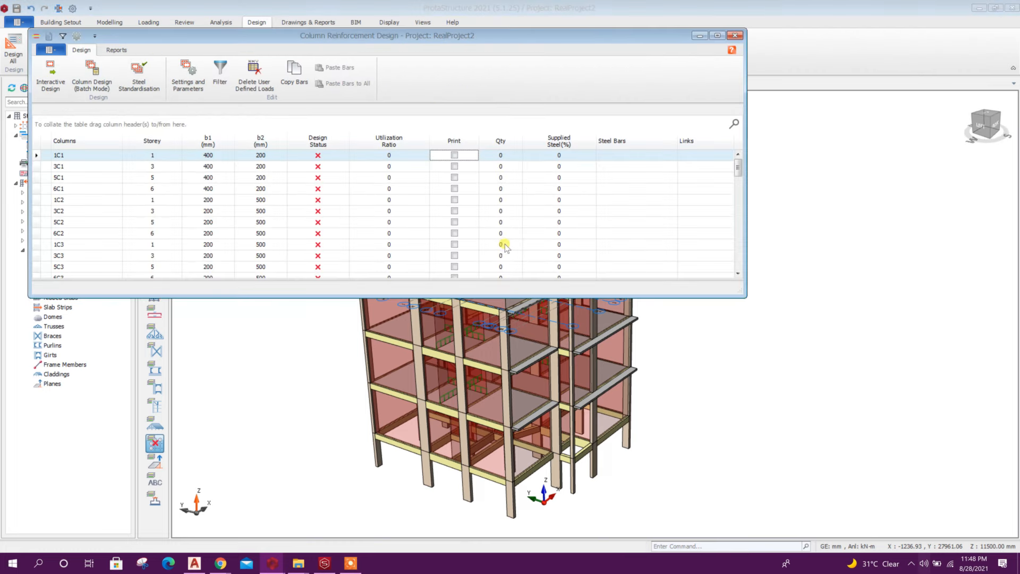
pyautogui.moveTo(340, 38); pyautogui.dragTo(572, 82)
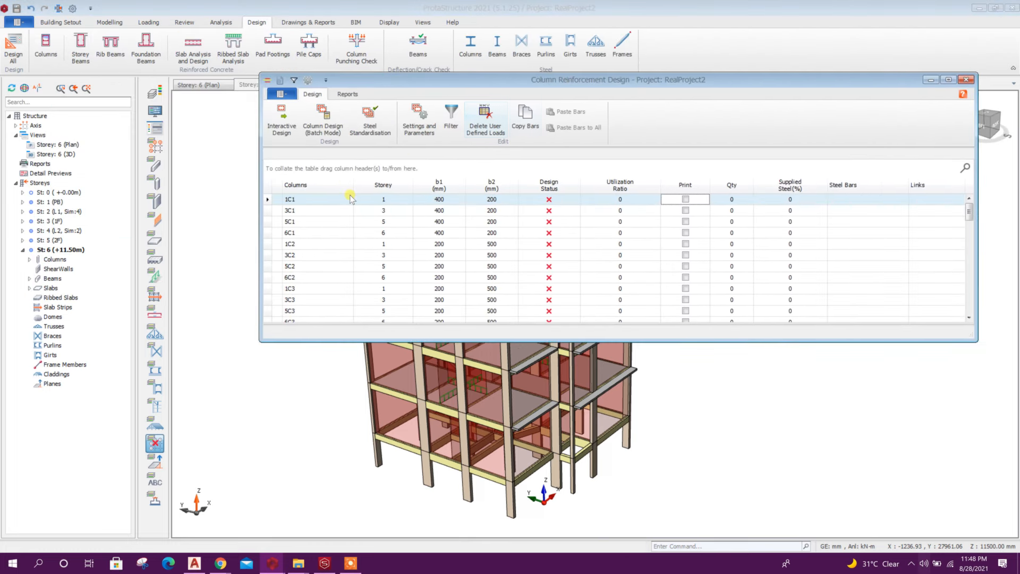
# Step: Run the batch column reinforcement design for all storeys with Re-select All Bars, review the column results and close the table
pyautogui.click(330, 126)
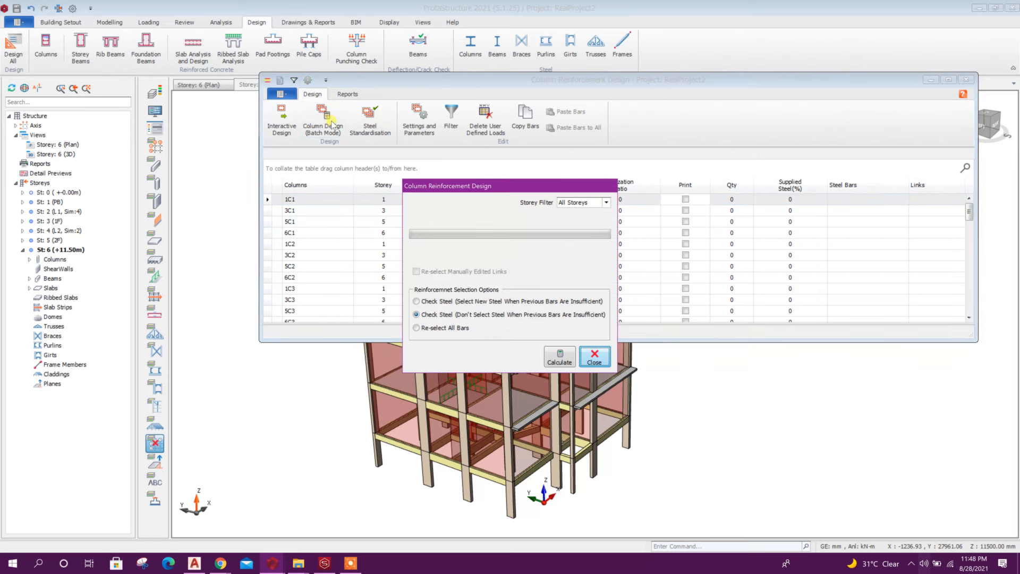
pyautogui.click(446, 328)
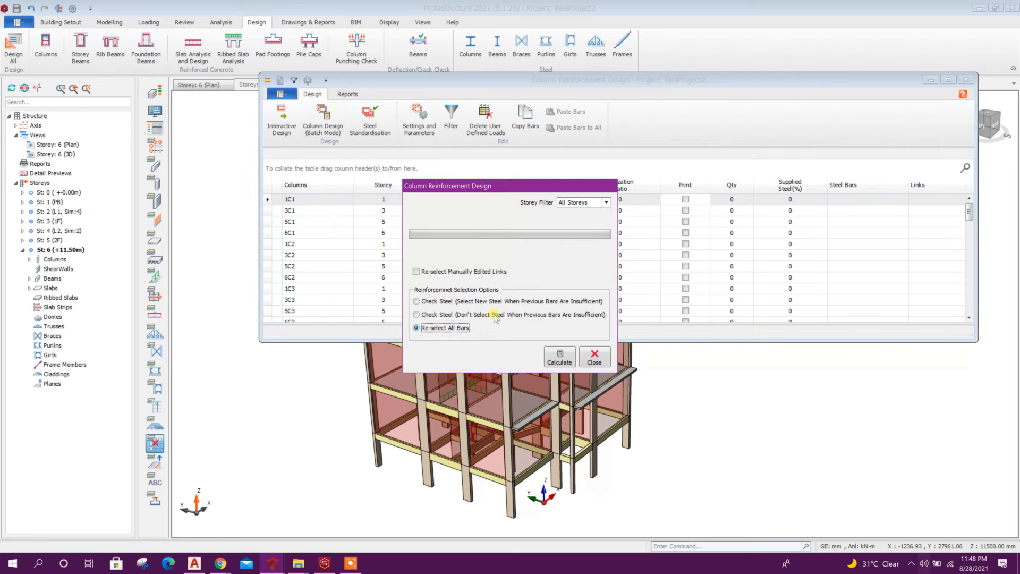
pyautogui.moveTo(481, 186); pyautogui.dragTo(507, 171)
pyautogui.click(586, 343)
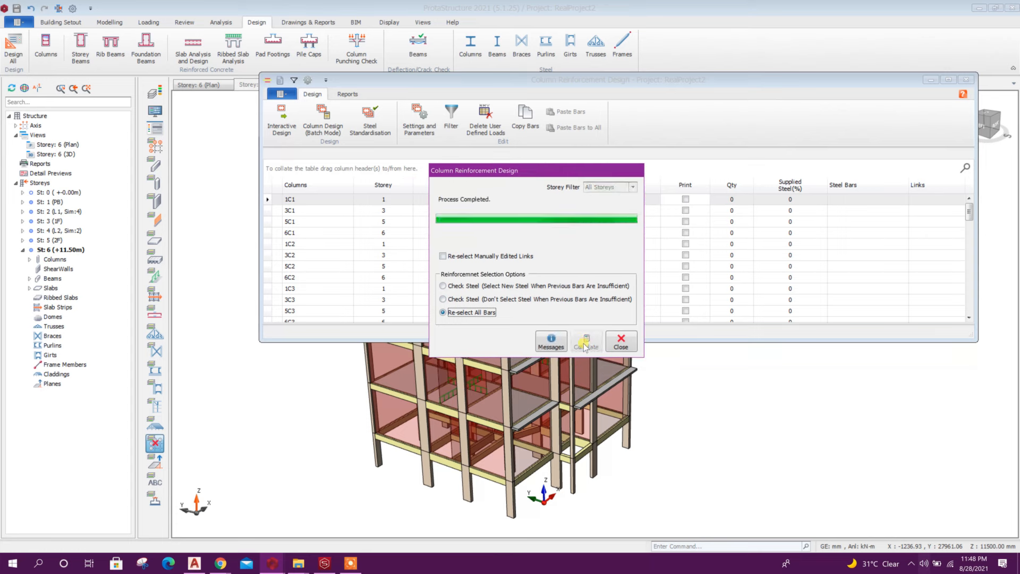
pyautogui.click(621, 343)
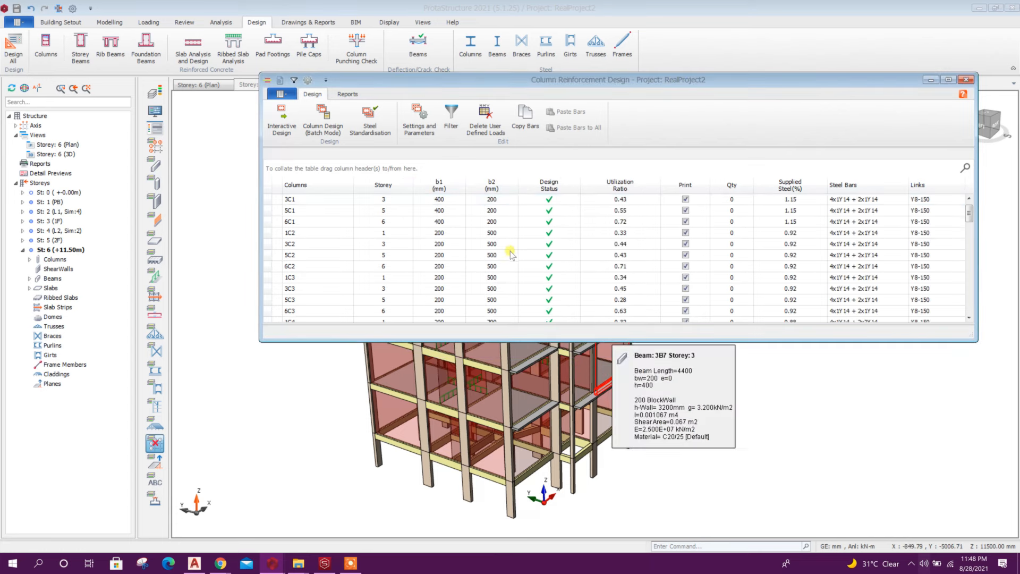
pyautogui.moveTo(970, 218)
pyautogui.mouseDown()
pyautogui.moveTo(969, 300)
pyautogui.moveTo(963, 210)
pyautogui.mouseUp()
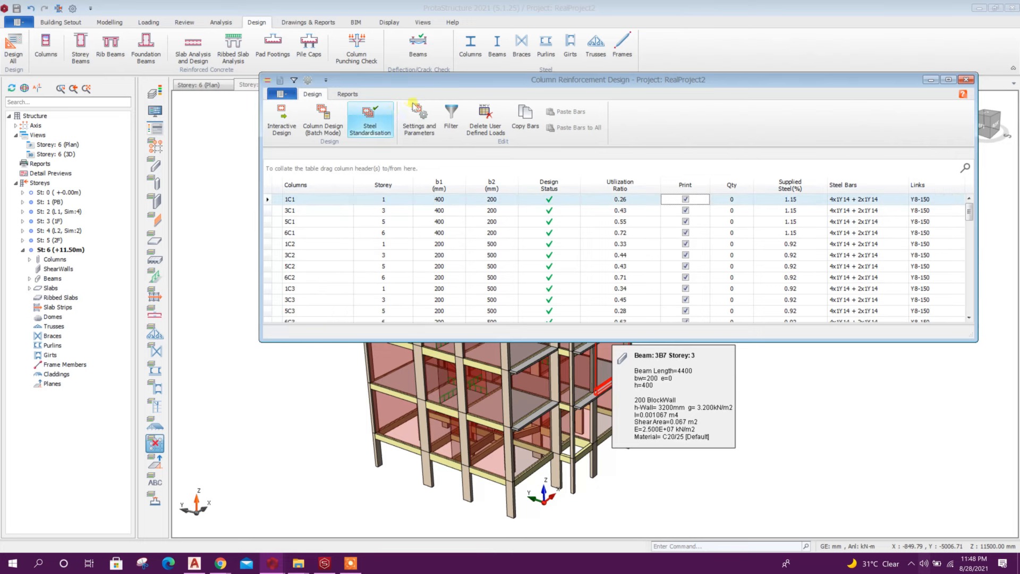
pyautogui.click(966, 80)
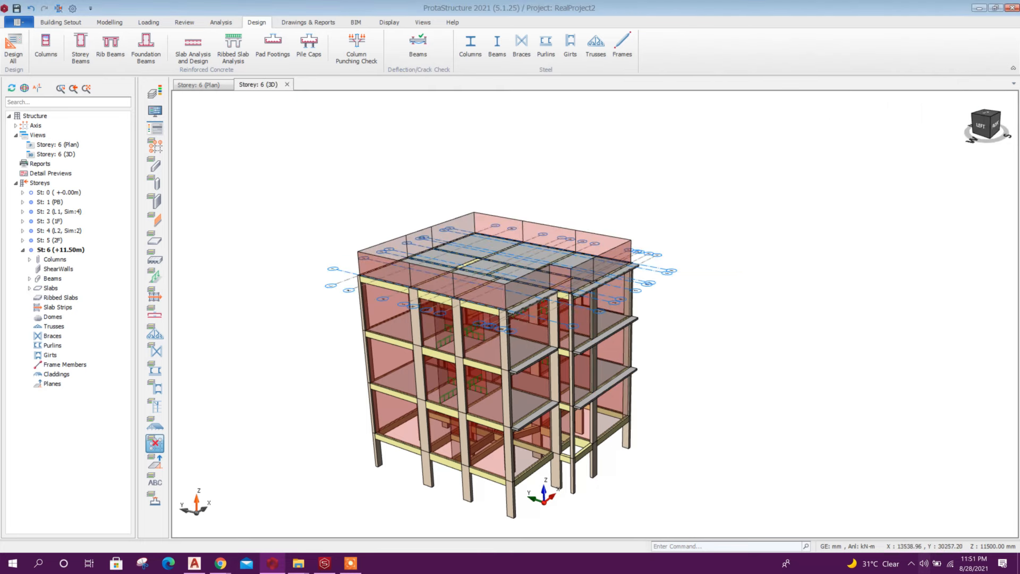
# Step: Open the Storey Beam Section Design and Detailing table and look through its automatic grouping options and beam axes list
pyautogui.click(81, 46)
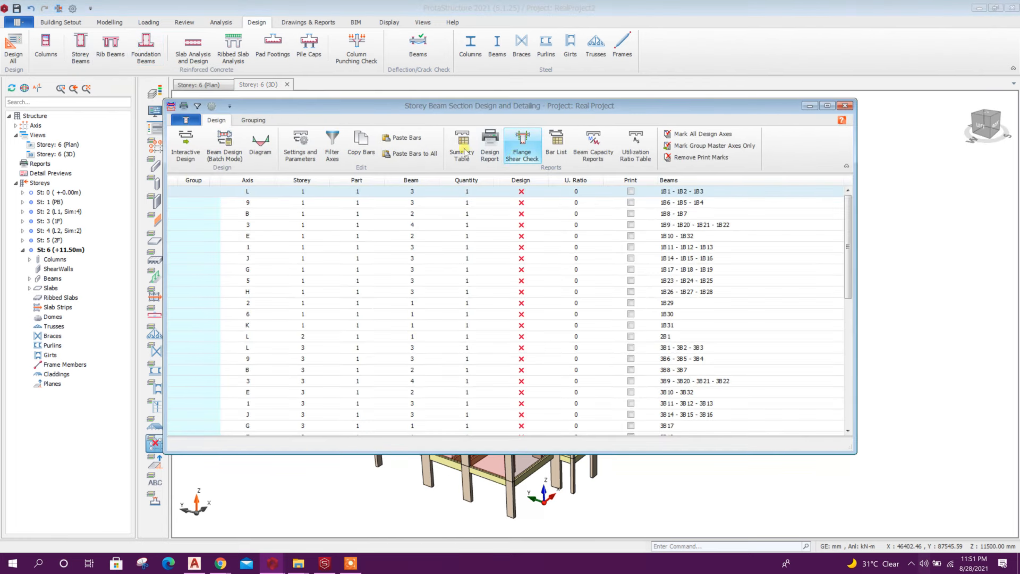
pyautogui.click(253, 120)
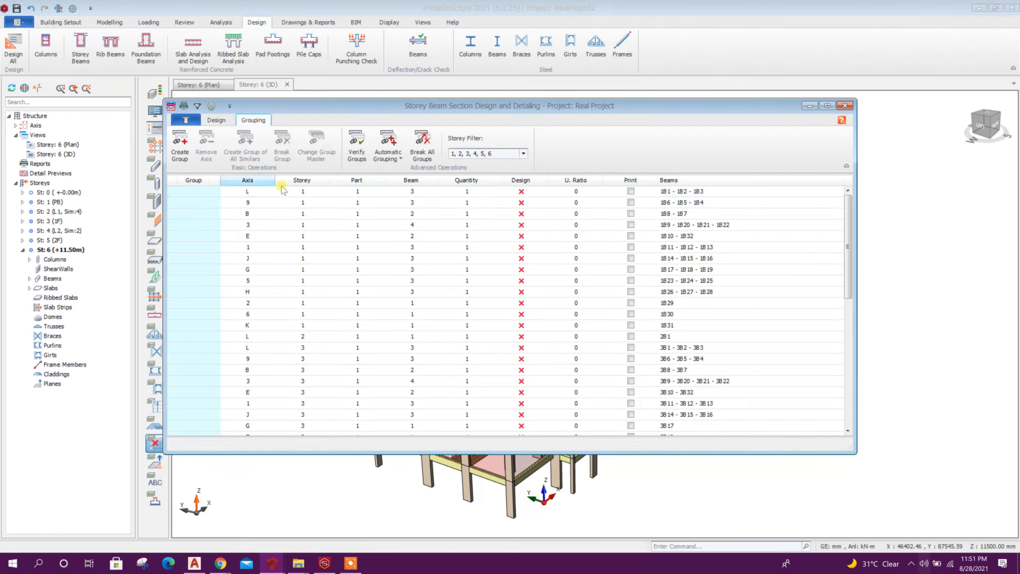
pyautogui.click(387, 154)
pyautogui.click(445, 197)
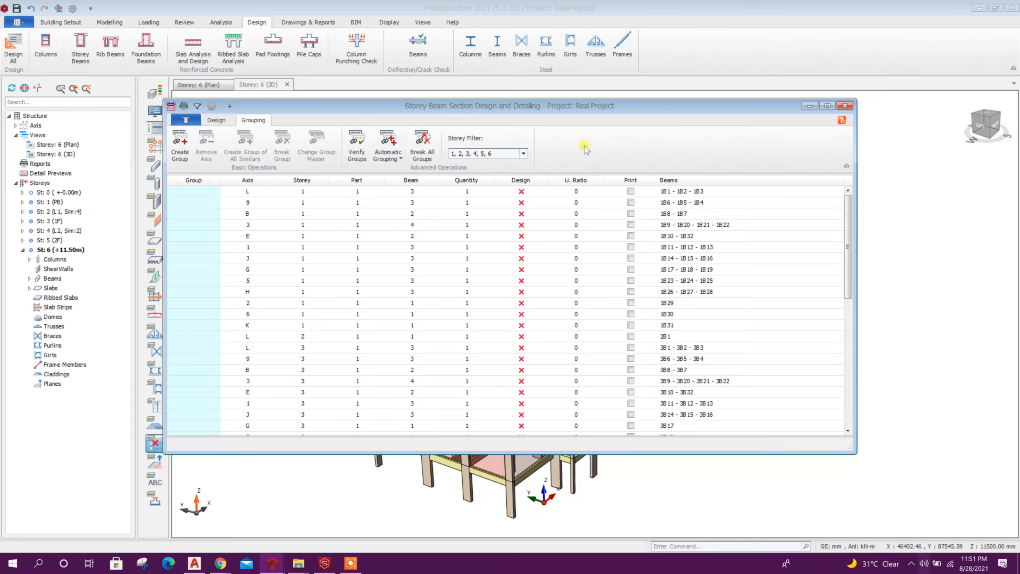
pyautogui.click(216, 120)
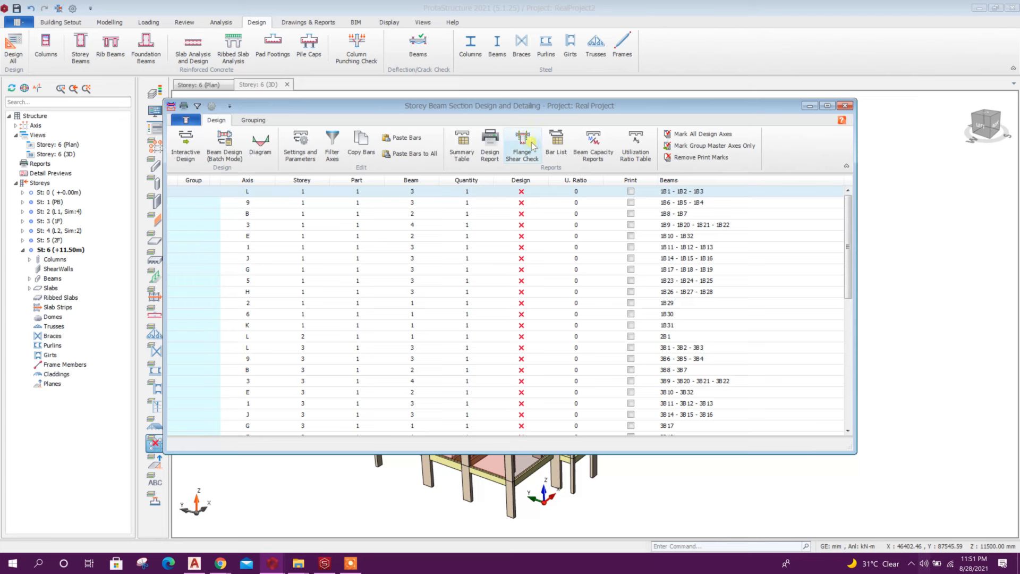
pyautogui.moveTo(548, 106); pyautogui.dragTo(641, 92)
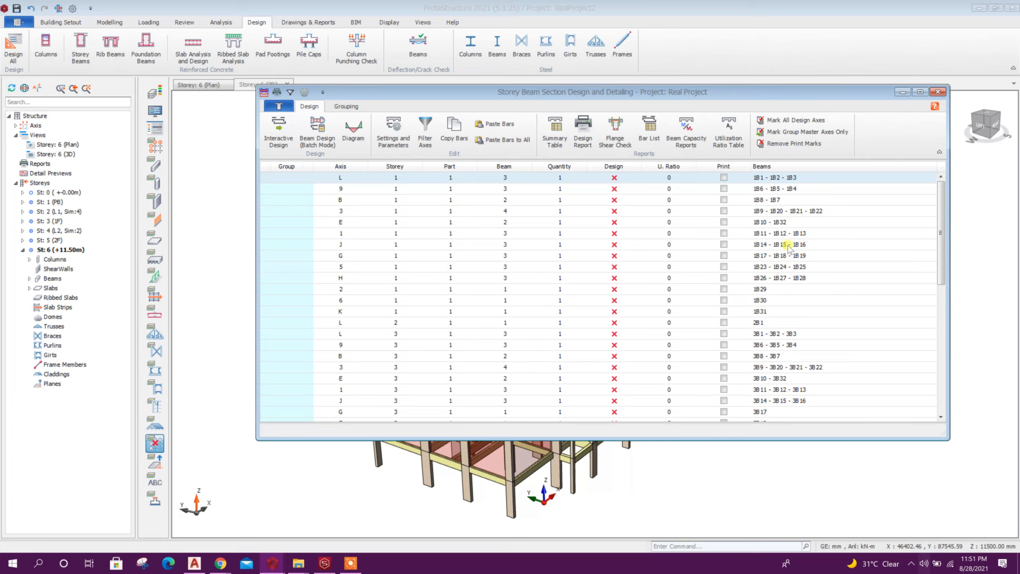
pyautogui.moveTo(937, 234); pyautogui.dragTo(812, 218)
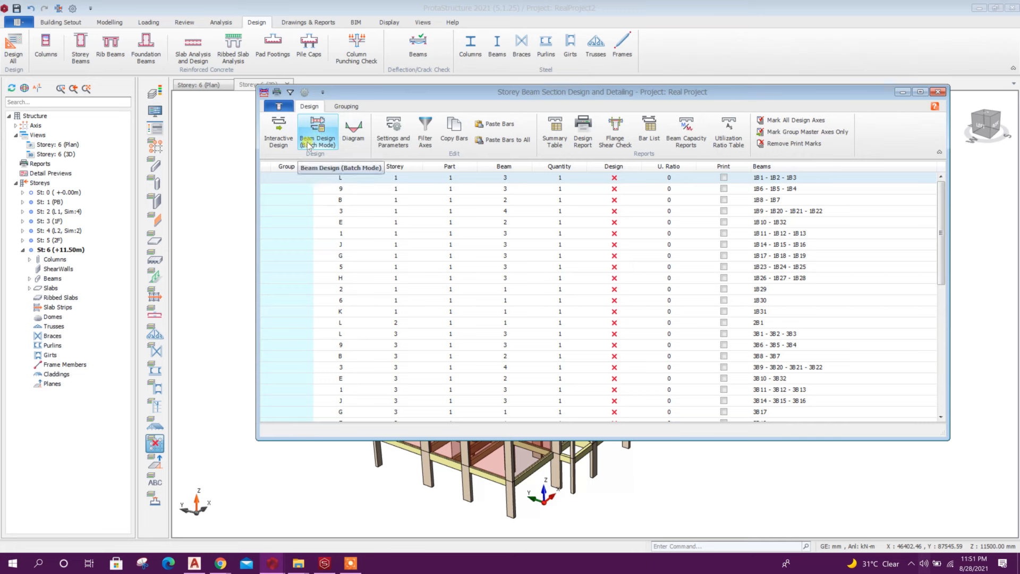
# Step: Run the batch beam reinforcement design for all storeys with Re-select All Bars, review the results and close the beam table
pyautogui.click(323, 142)
pyautogui.click(377, 290)
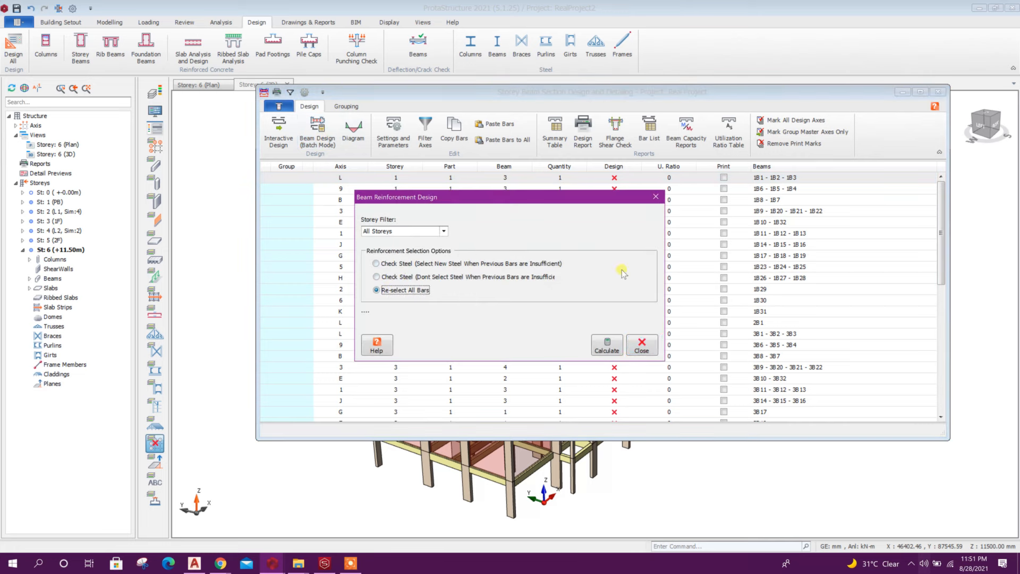
pyautogui.click(608, 348)
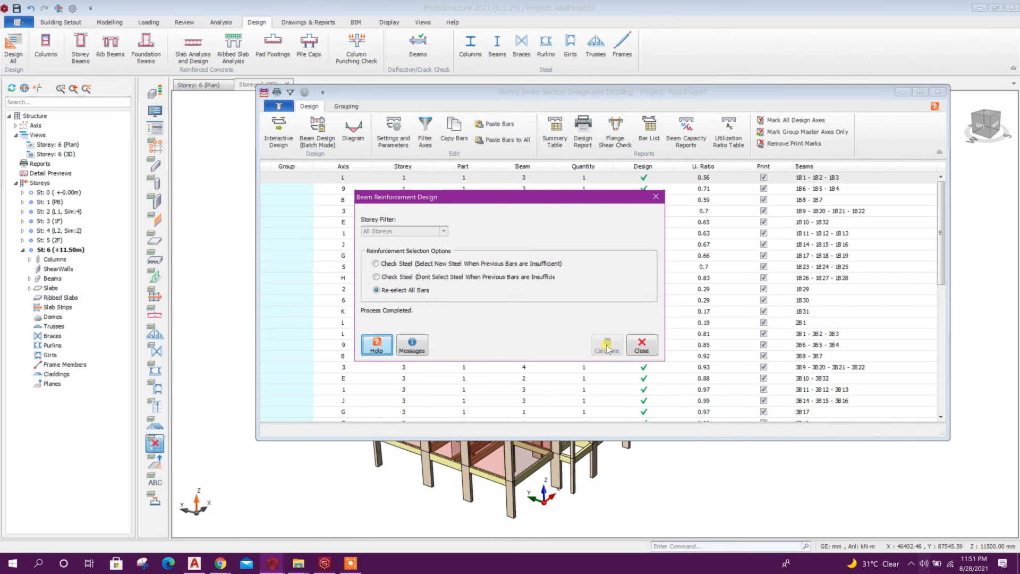
pyautogui.click(642, 345)
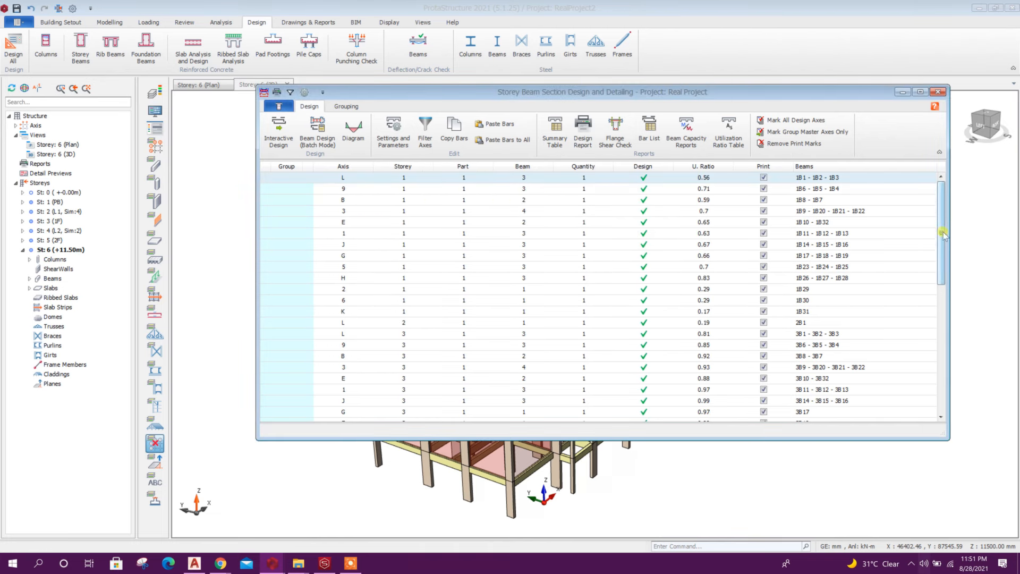
pyautogui.moveTo(936, 234)
pyautogui.mouseDown()
pyautogui.moveTo(936, 362)
pyautogui.moveTo(933, 216)
pyautogui.moveTo(940, 367)
pyautogui.moveTo(937, 223)
pyautogui.mouseUp()
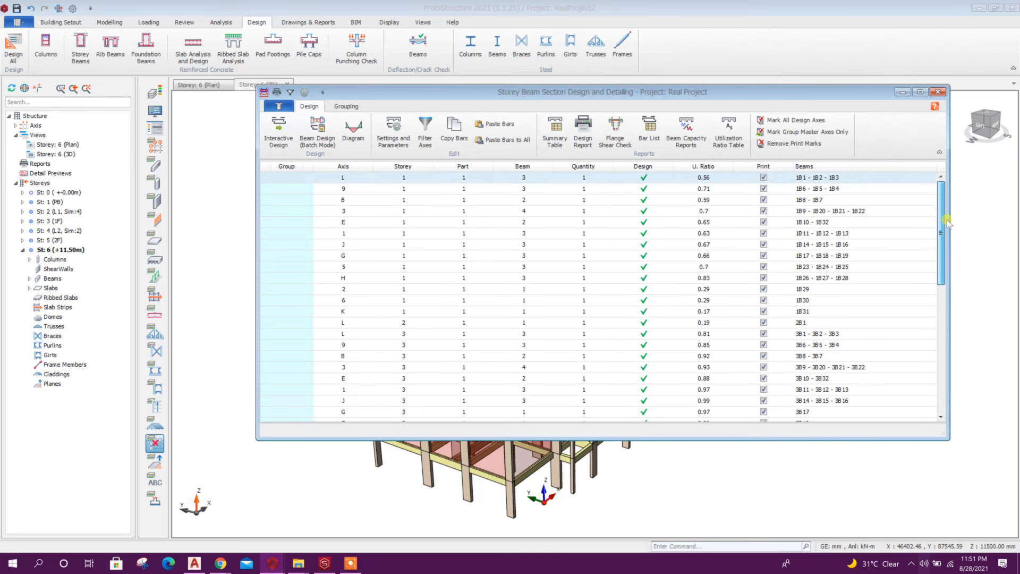
pyautogui.click(938, 92)
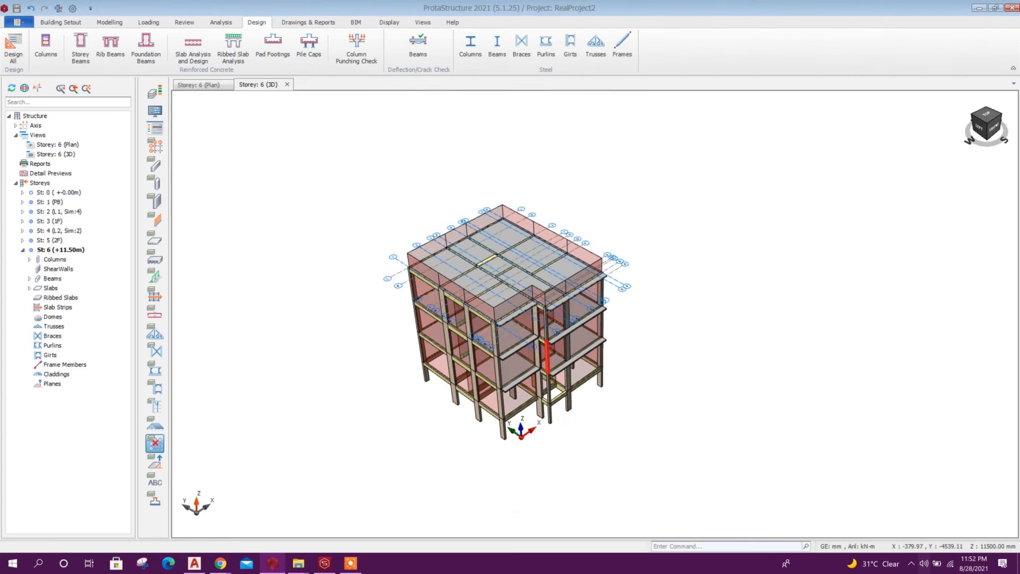
# Step: Run Slab Analysis and Design for Storey 6 with Delete and Re-select All Steel Bars, read the report and close it
pyautogui.click(199, 54)
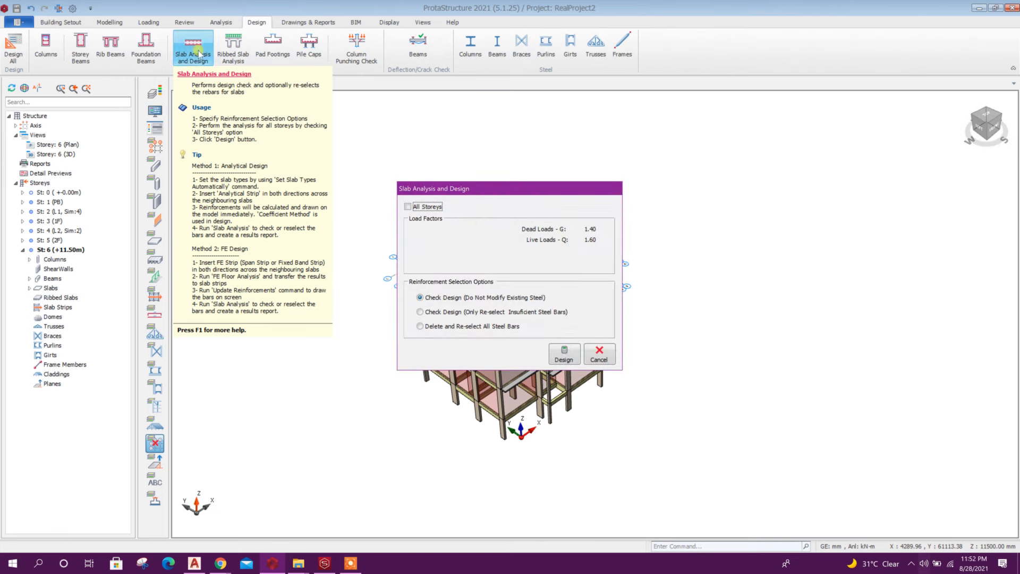
pyautogui.click(452, 327)
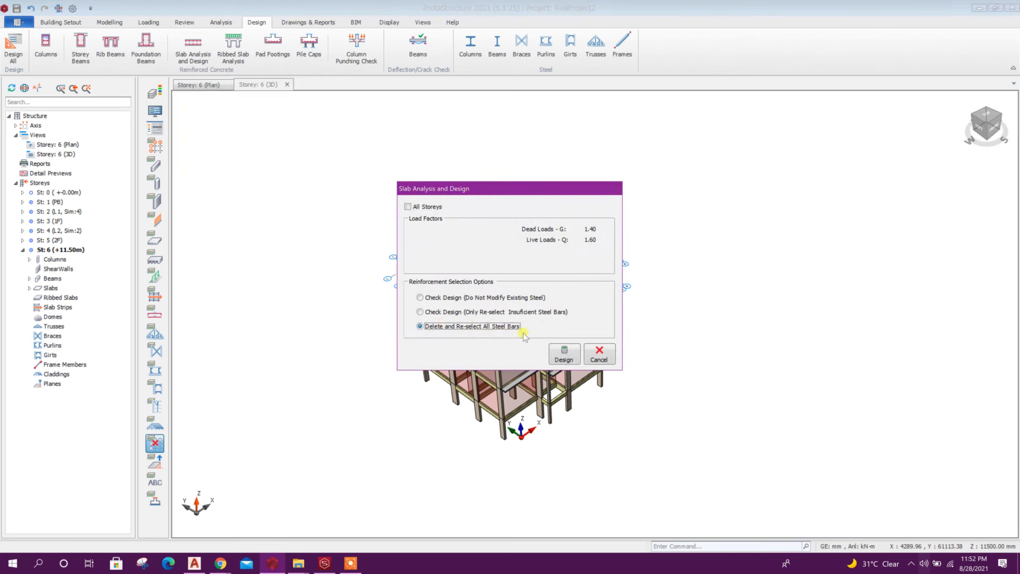
pyautogui.click(564, 354)
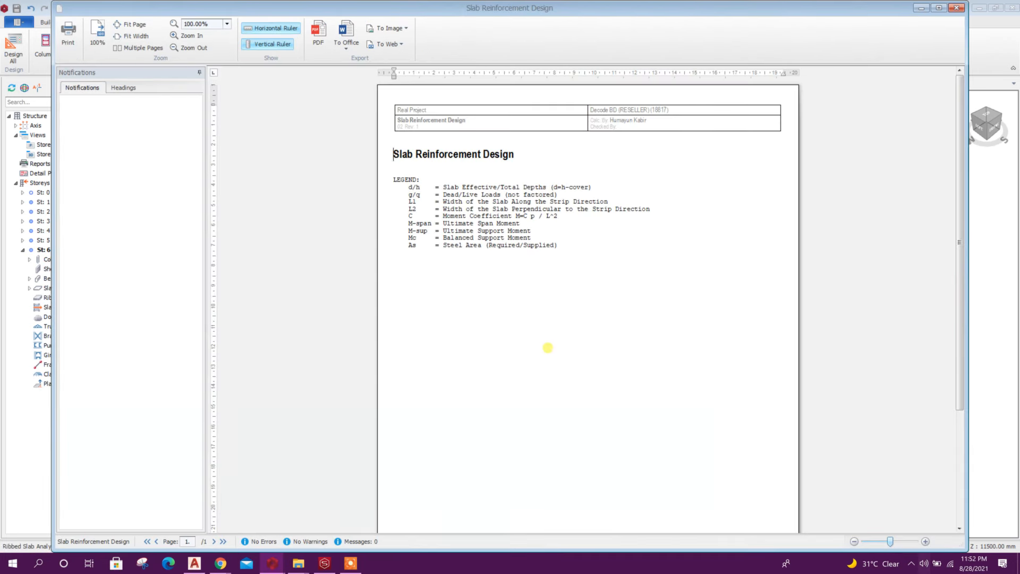
pyautogui.scroll(-5, 526, 281)
pyautogui.scroll(5, 611, 225)
pyautogui.click(957, 8)
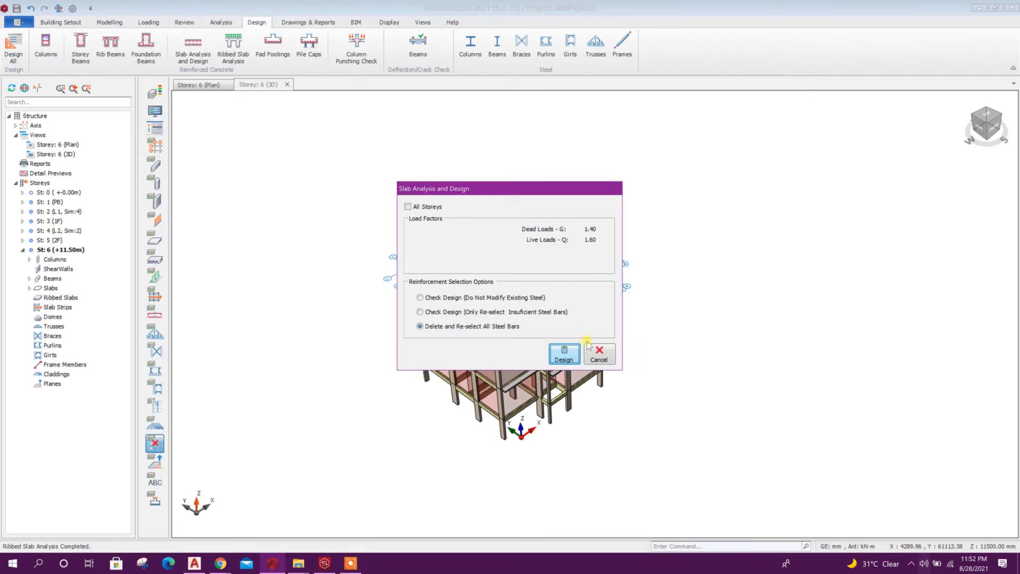
pyautogui.click(594, 360)
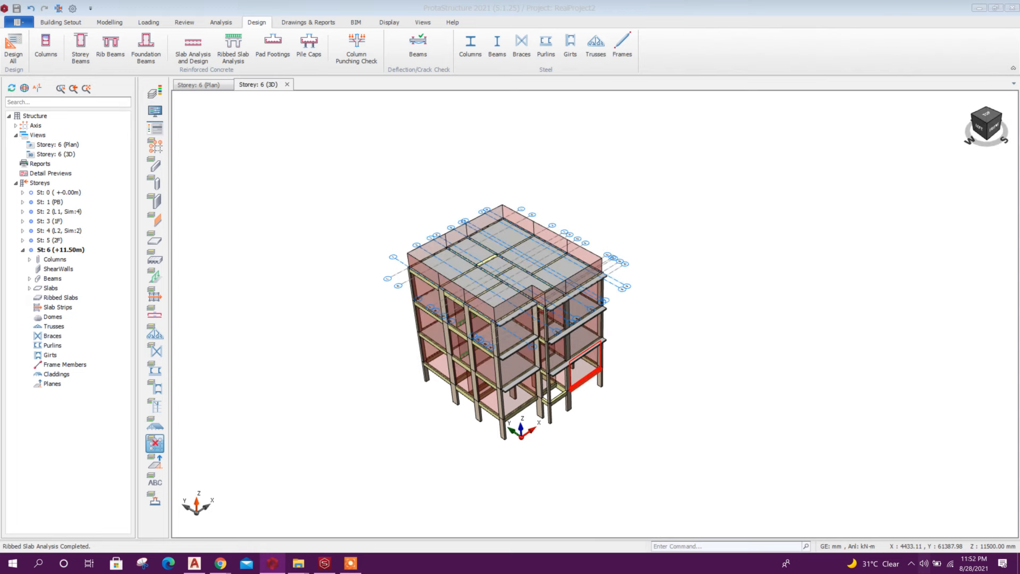
# Step: Open the Storey 3 plan and examine the slab strip reinforcement labels across slabs 3S5, 3S7 and 3S9
pyautogui.click(211, 88)
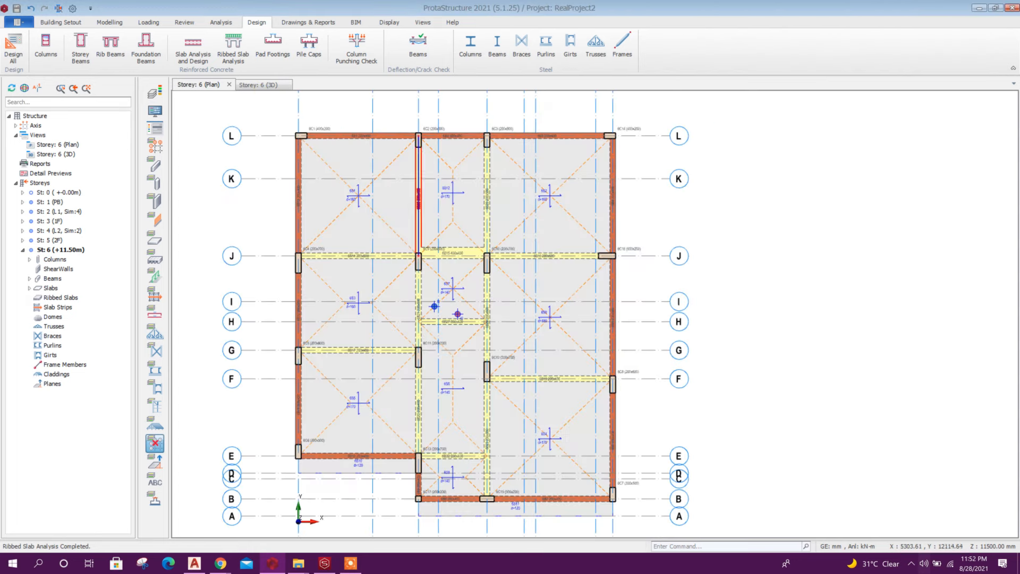
pyautogui.doubleClick(61, 222)
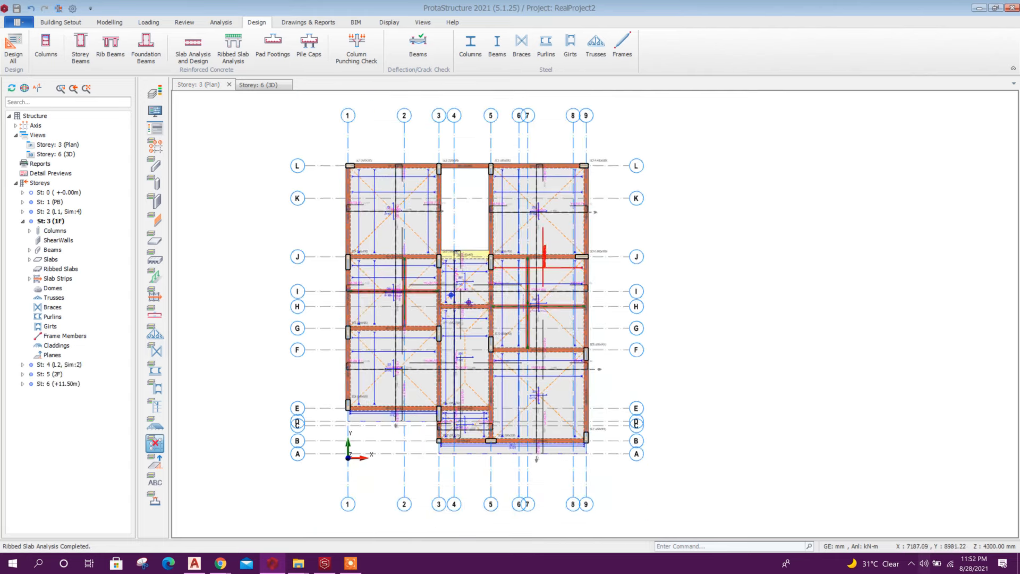
pyautogui.scroll(6, 488, 295)
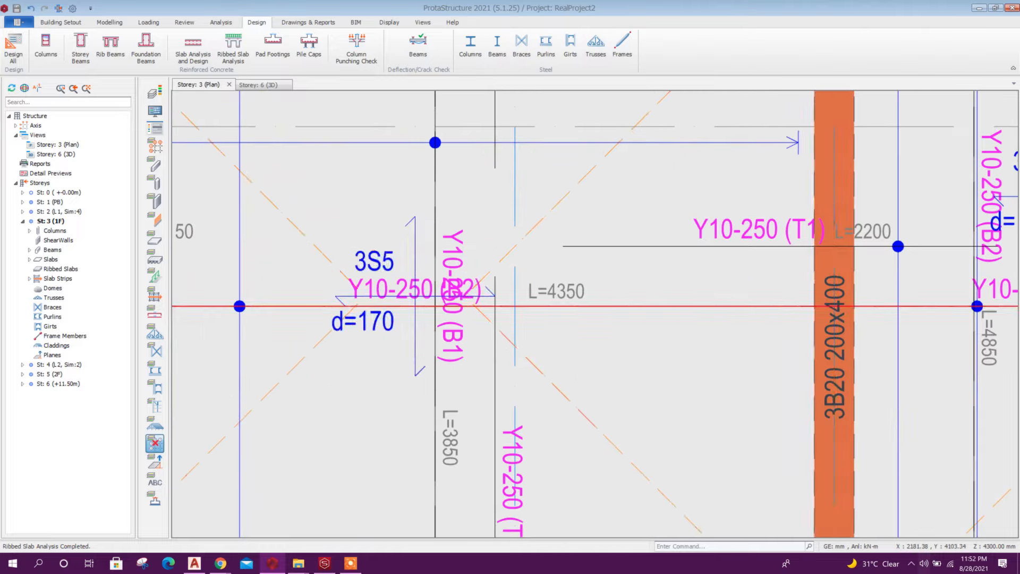
pyautogui.scroll(-5, 488, 294)
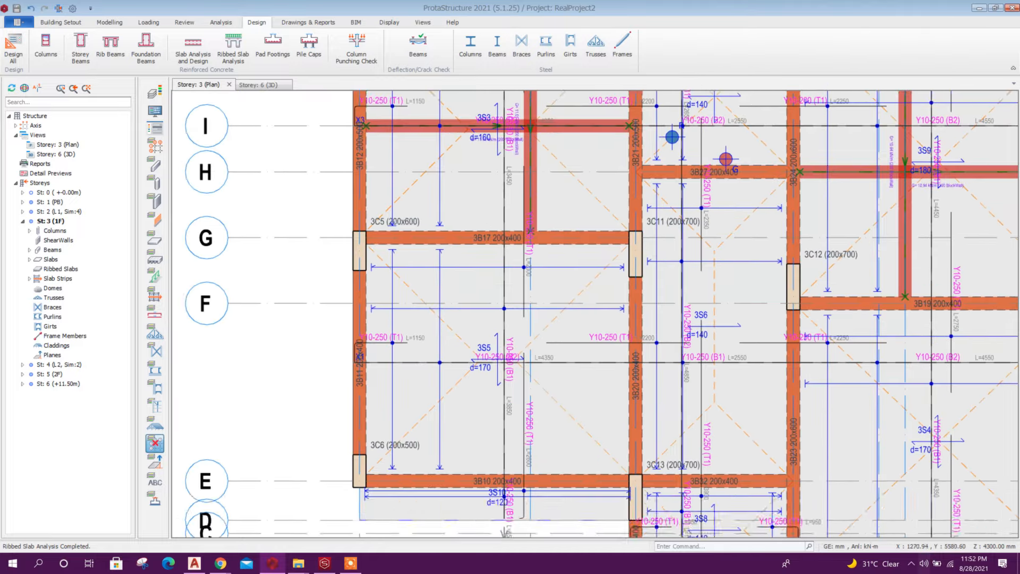
pyautogui.scroll(3, 507, 221)
pyautogui.scroll(-5, 507, 221)
pyautogui.scroll(3, 494, 319)
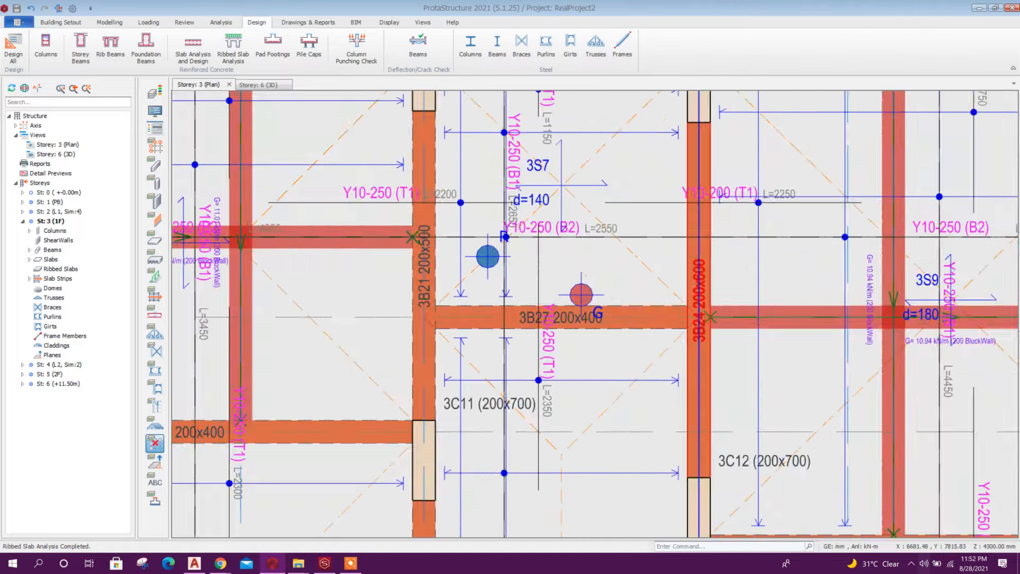
pyautogui.scroll(-2, 494, 319)
pyautogui.scroll(4, 685, 336)
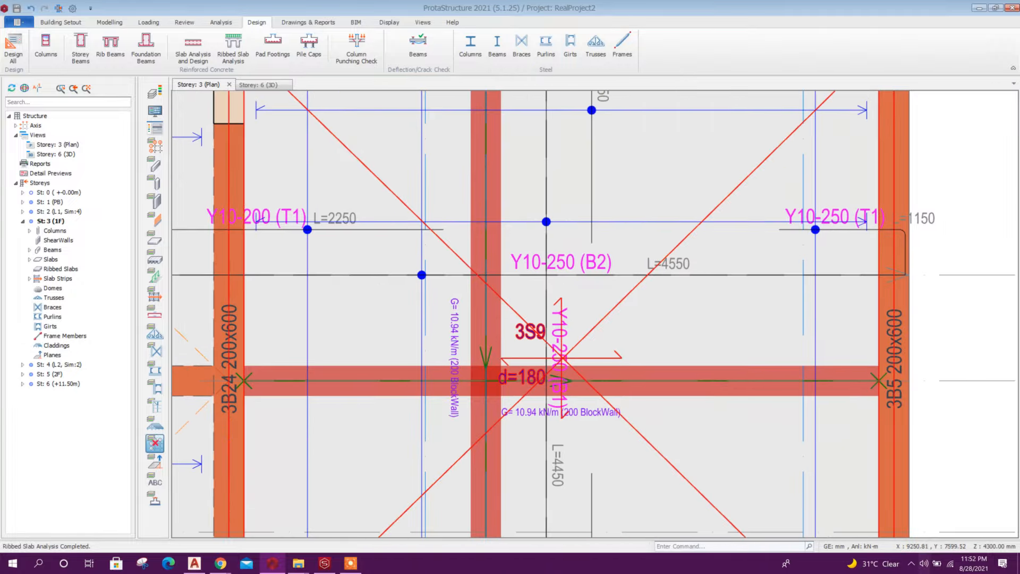
# Step: Examine the slab strip reinforcement labels of slabs 3S9 and 3S2 on the Storey 3 plan
pyautogui.scroll(-3, 686, 337)
pyautogui.scroll(4, 516, 234)
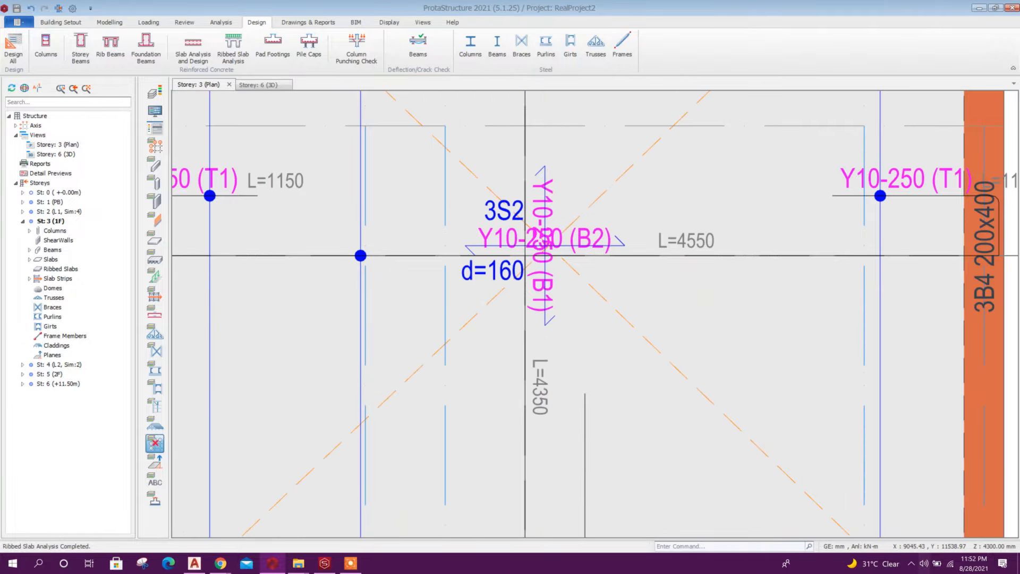
pyautogui.scroll(-3, 521, 249)
pyautogui.scroll(3, 627, 313)
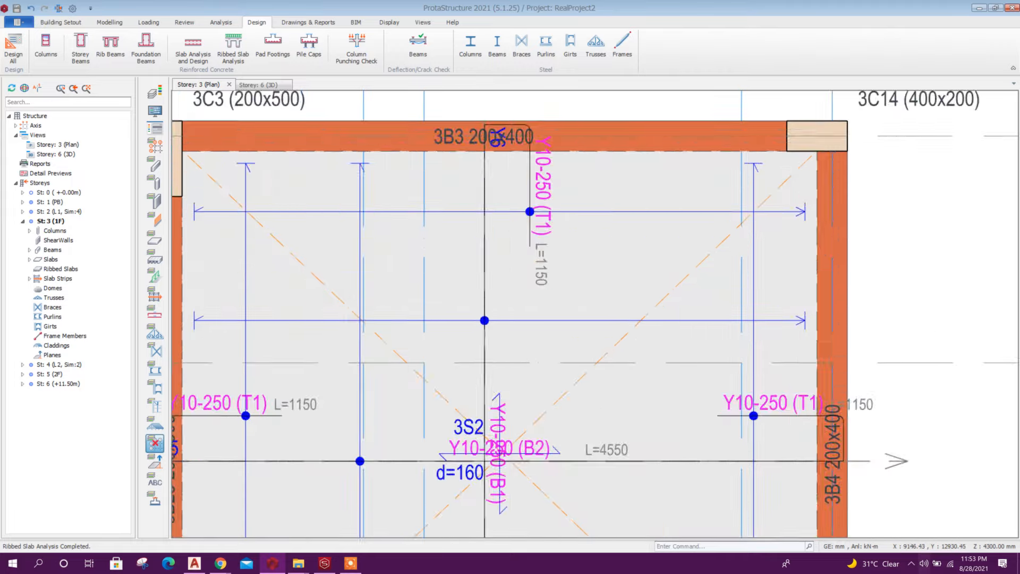
pyautogui.scroll(-3, 664, 223)
pyautogui.scroll(3, 213, 287)
pyautogui.scroll(-6, 478, 318)
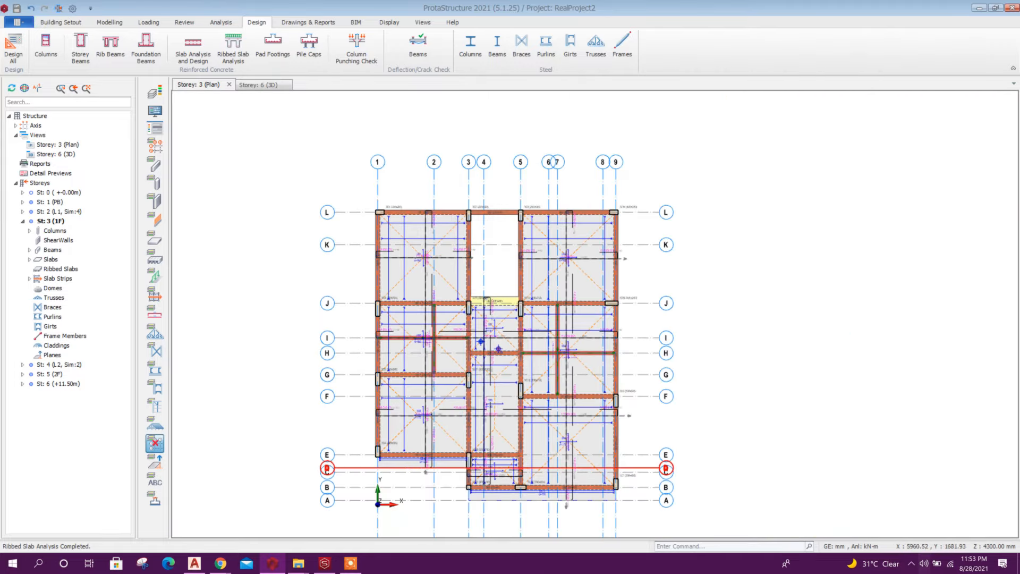
pyautogui.scroll(2, 523, 378)
pyautogui.scroll(-3, 523, 377)
# Step: Open the Storey 0 plan and inspect the lowest-level columns of the building in the Storey 6 3D view
pyautogui.click(50, 193)
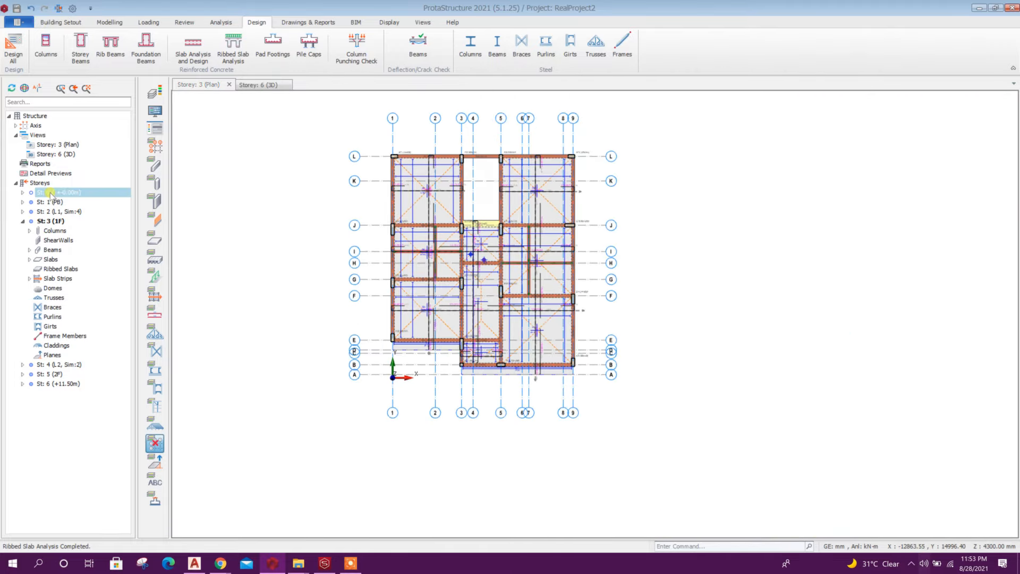
pyautogui.doubleClick(50, 192)
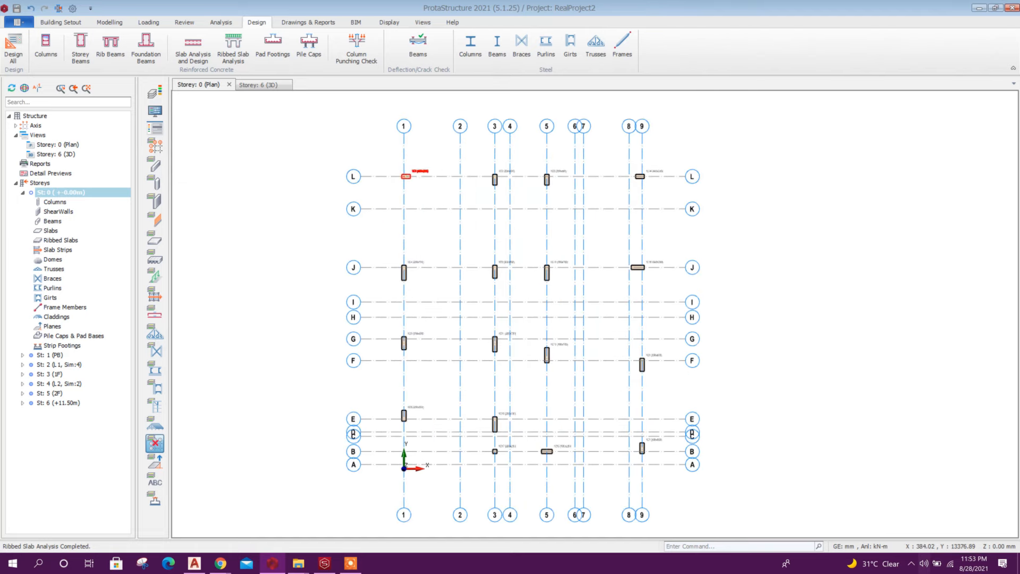
pyautogui.click(264, 85)
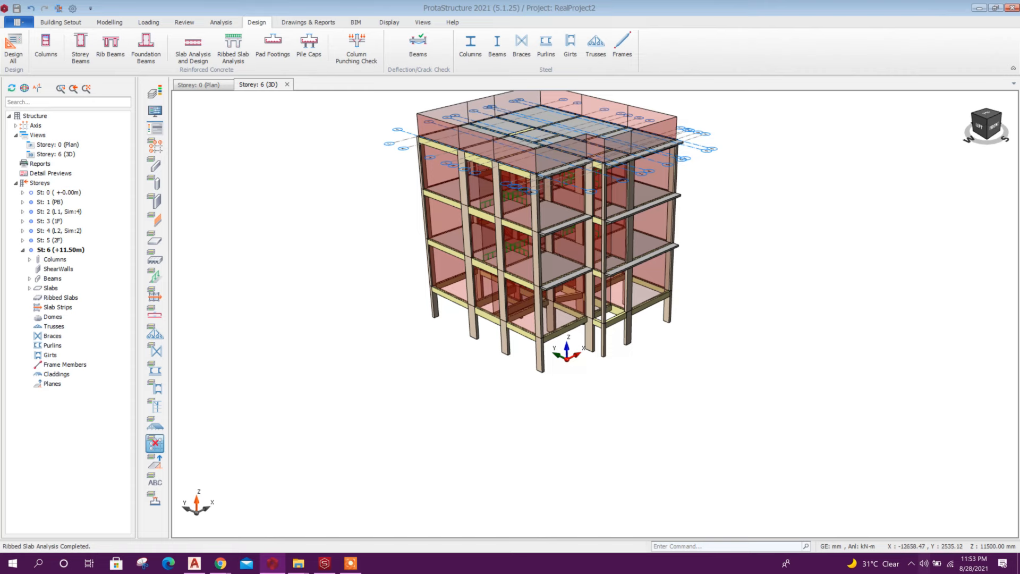
pyautogui.scroll(2, 439, 319)
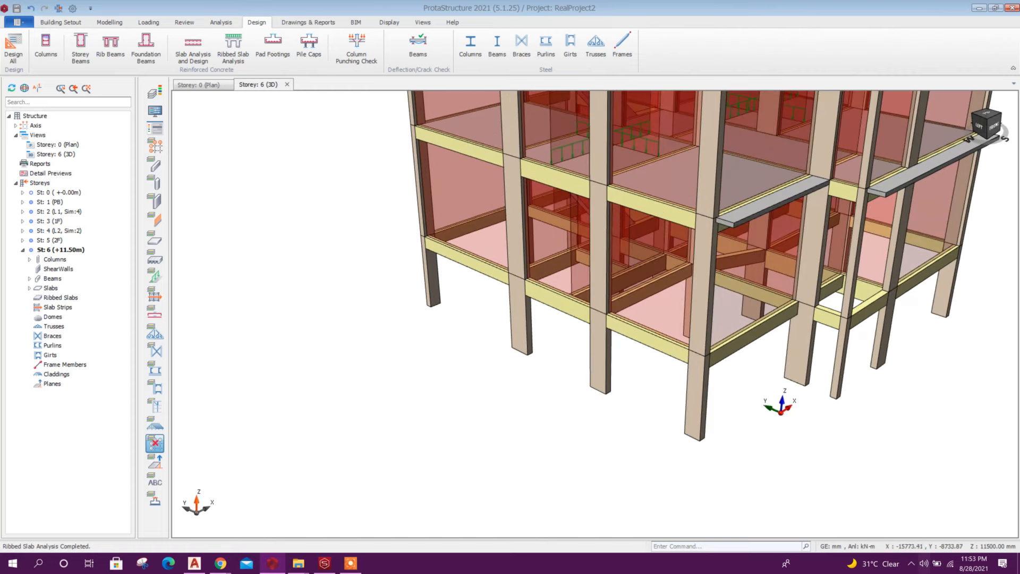
pyautogui.moveTo(440, 319); pyautogui.dragTo(497, 258, button='middle')
pyautogui.scroll(2, 352, 383)
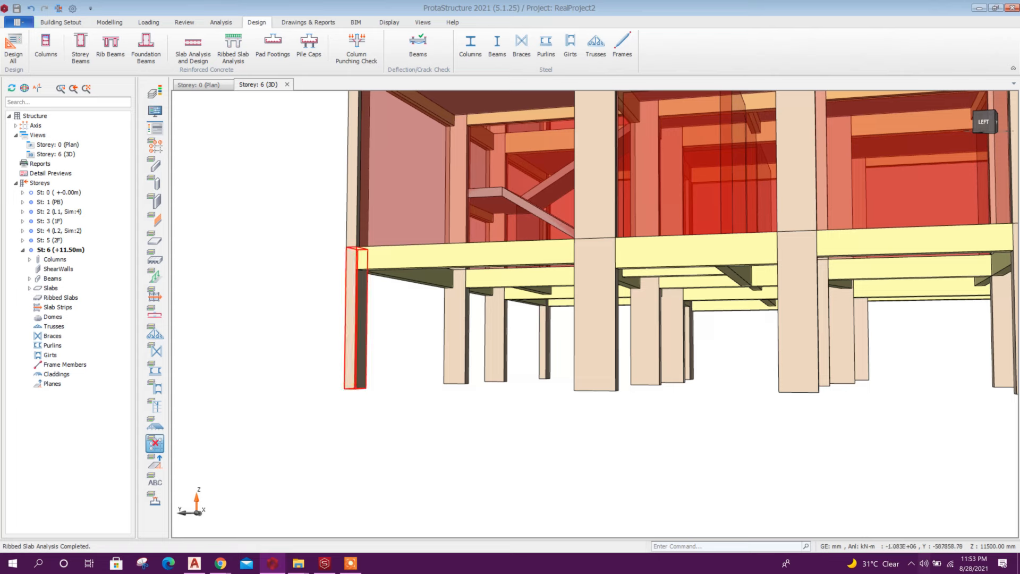
pyautogui.scroll(-3, 352, 383)
pyautogui.moveTo(372, 372); pyautogui.dragTo(479, 372, button='middle')
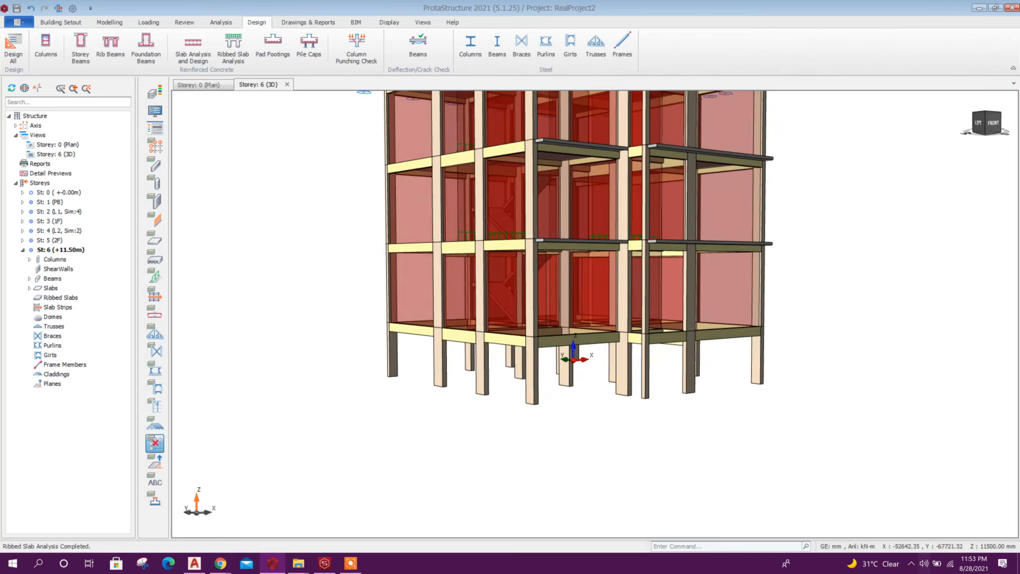
pyautogui.scroll(3, 437, 369)
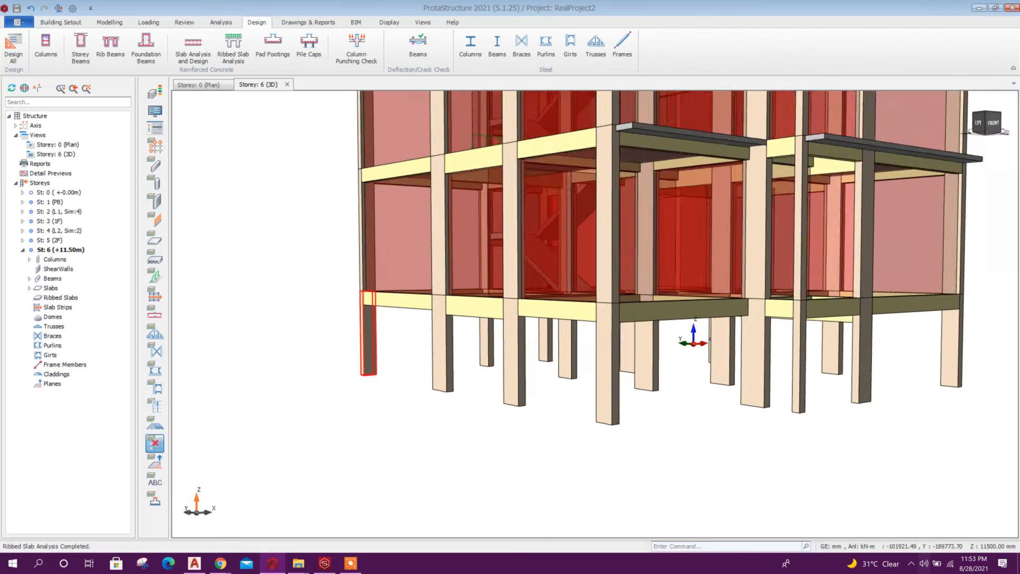
pyautogui.scroll(-3, 670, 258)
pyautogui.moveTo(574, 420); pyautogui.dragTo(601, 422, button='middle')
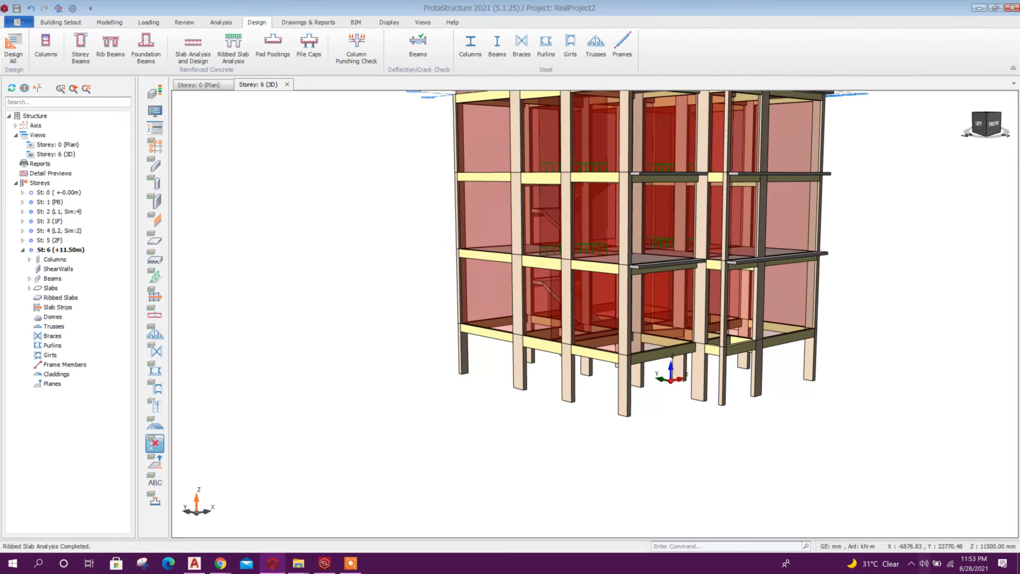
# Step: Tile the Storey 0 plan and the Storey 6 3D view vertically and fit the whole building in the 3D view
pyautogui.click(213, 86)
pyautogui.scroll(1, 408, 207)
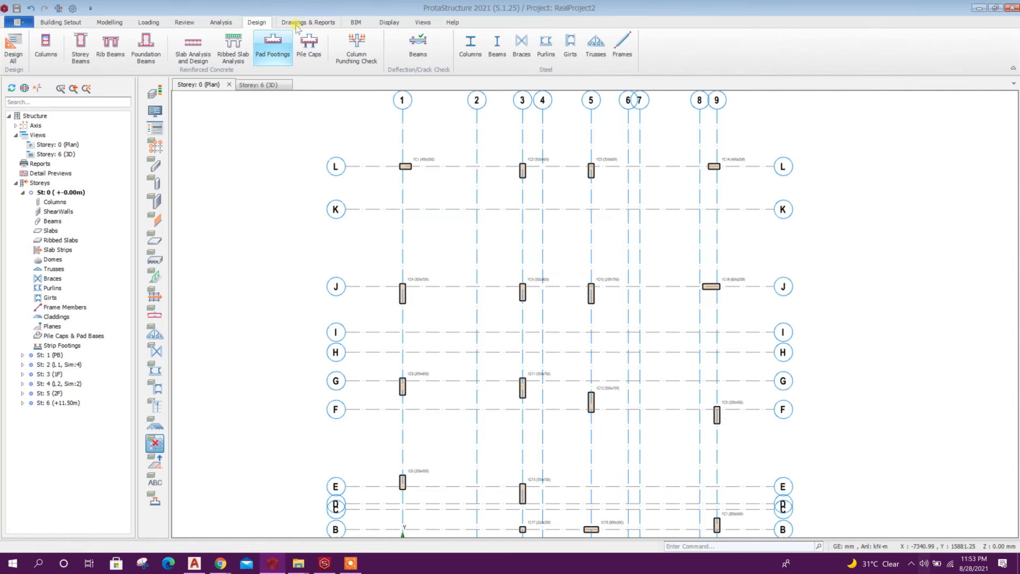
pyautogui.click(420, 22)
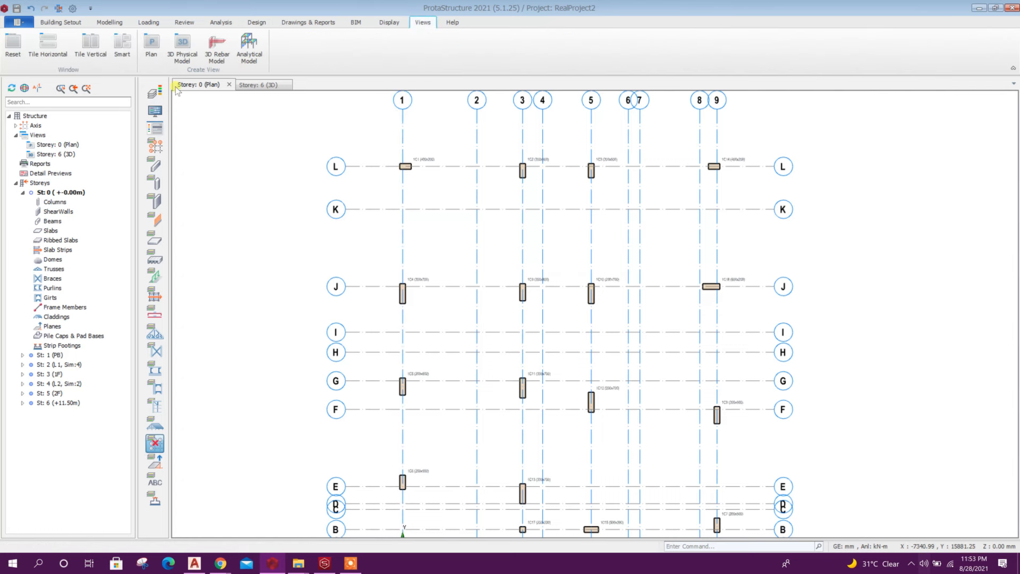
pyautogui.click(91, 48)
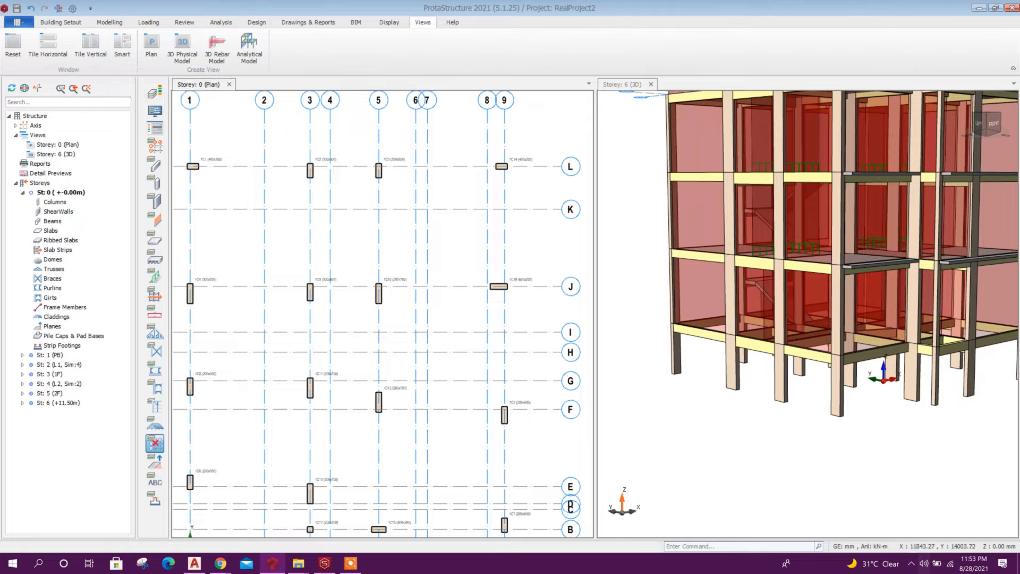
pyautogui.moveTo(757, 427); pyautogui.dragTo(770, 366, button='middle')
pyautogui.scroll(-4, 789, 340)
pyautogui.scroll(5, 794, 391)
pyautogui.scroll(-5, 766, 362)
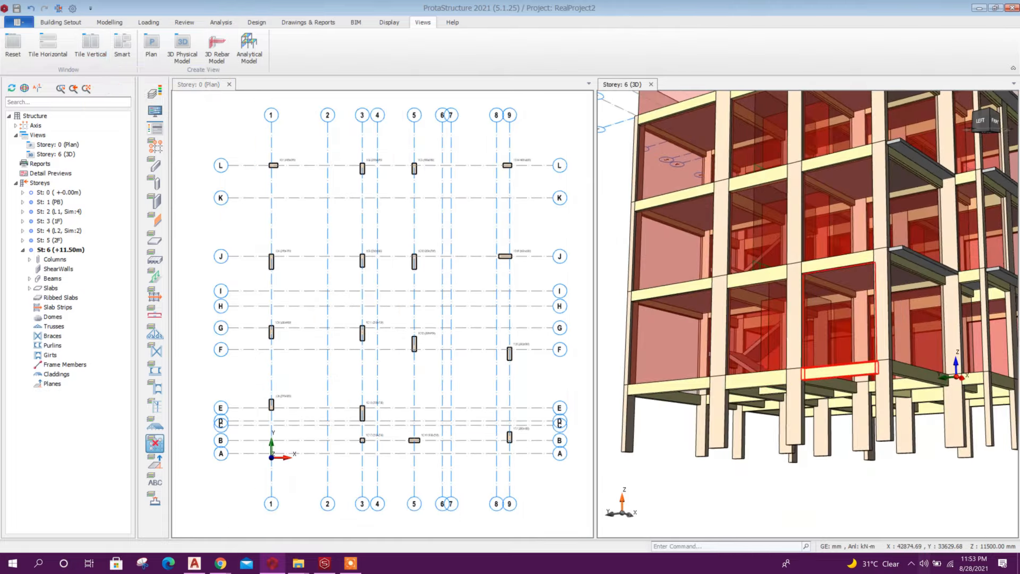
pyautogui.rightClick(774, 419)
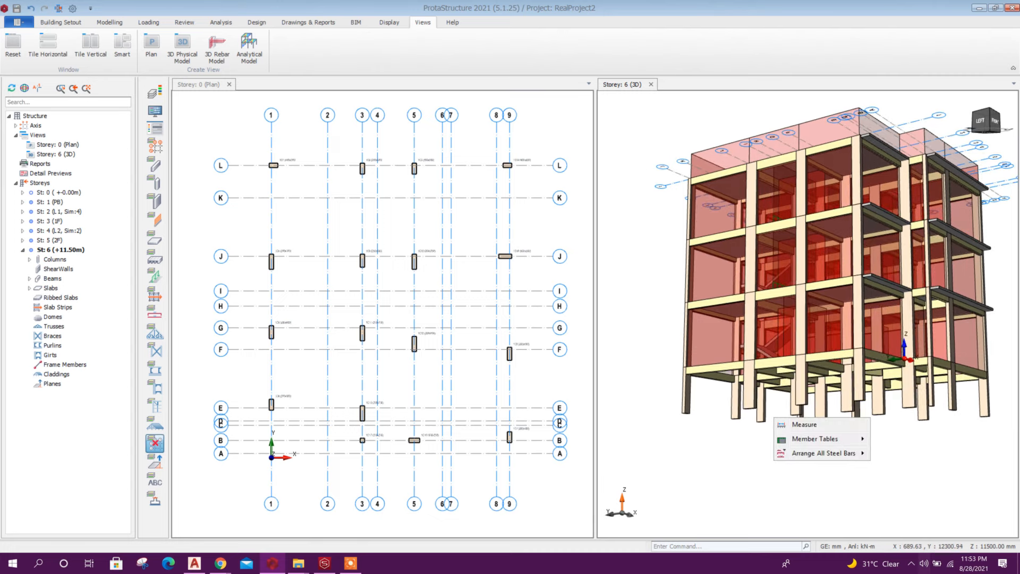
# Step: Start inserting a pad footing under column 1C1 on the Storey 0 plan and move its dialog clear of the column
pyautogui.click(277, 174)
pyautogui.moveTo(272, 181); pyautogui.dragTo(259, 170, button='middle')
pyautogui.scroll(3, 257, 175)
pyautogui.click(269, 138)
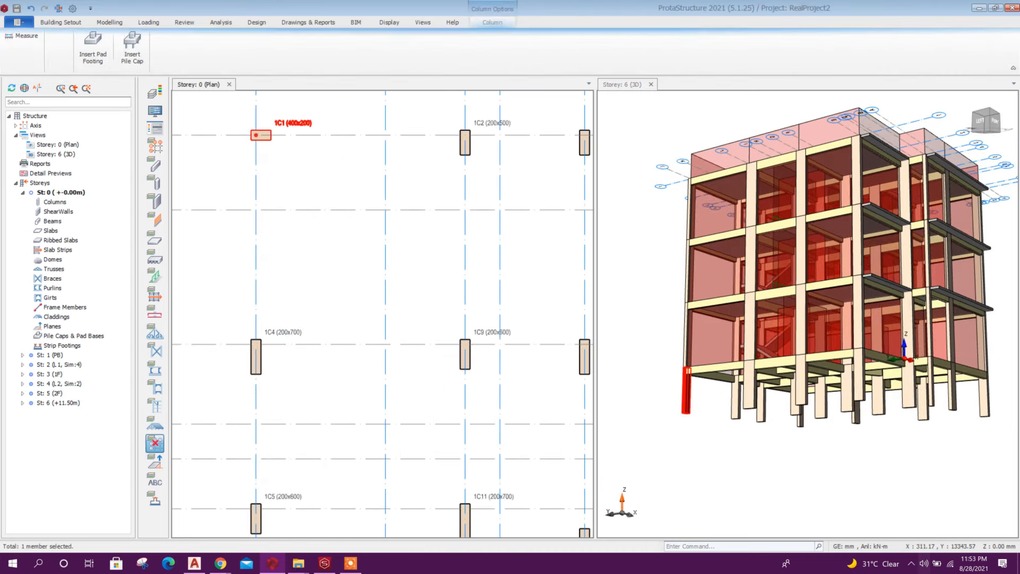
pyautogui.rightClick(273, 143)
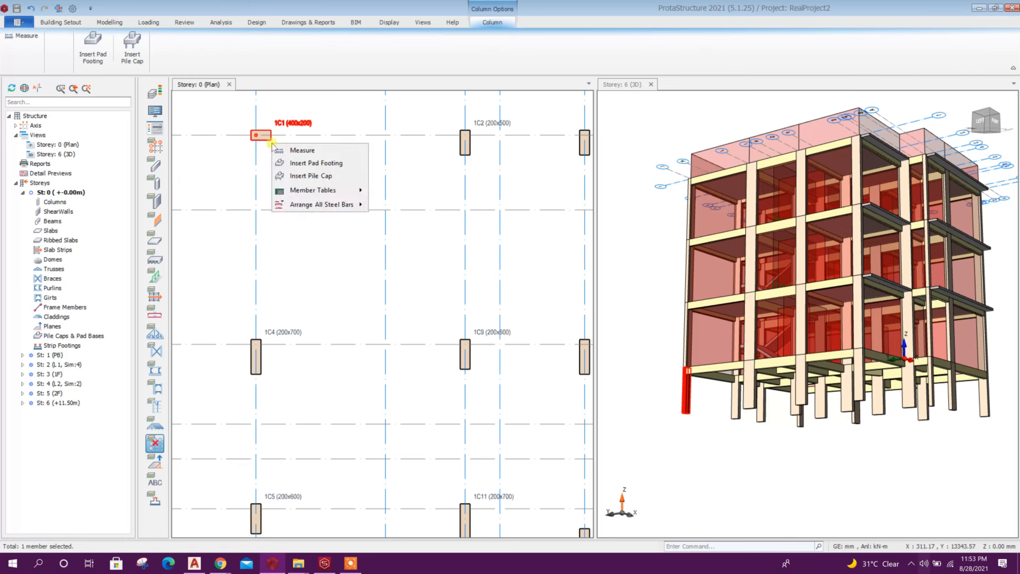
pyautogui.click(324, 163)
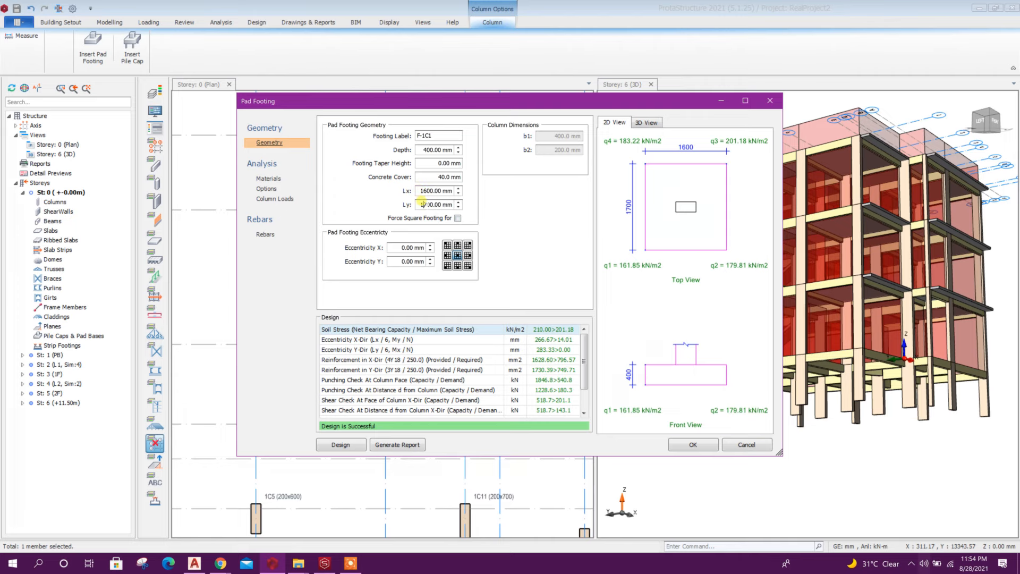
pyautogui.moveTo(417, 101); pyautogui.dragTo(553, 77)
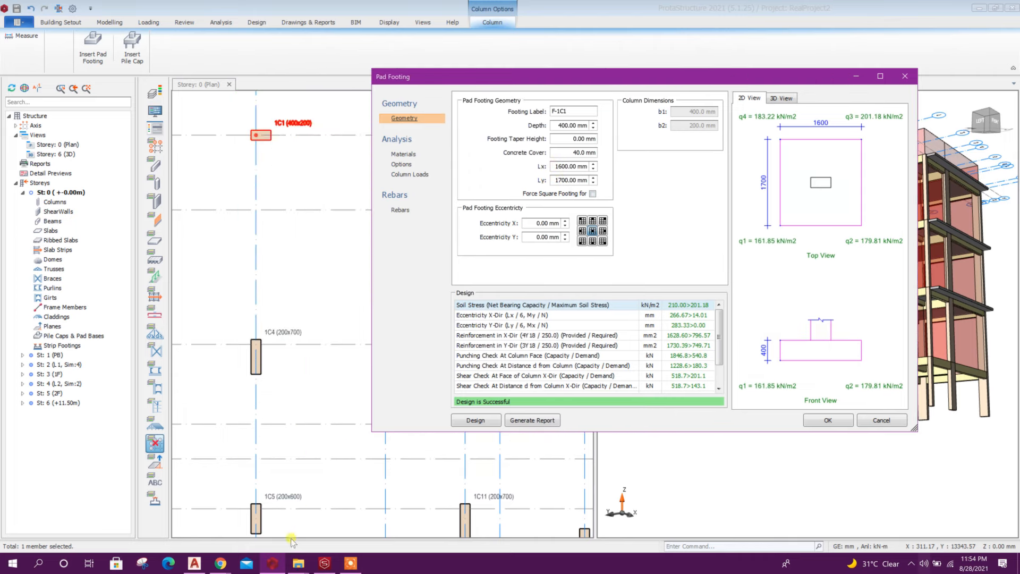
# Step: Switch to the AutoCAD Structural Project drawing, read the F1 footing dimensions and bars in the footing schedule, and return to ProtaStructure
pyautogui.click(191, 565)
pyautogui.scroll(-6, 164, 246)
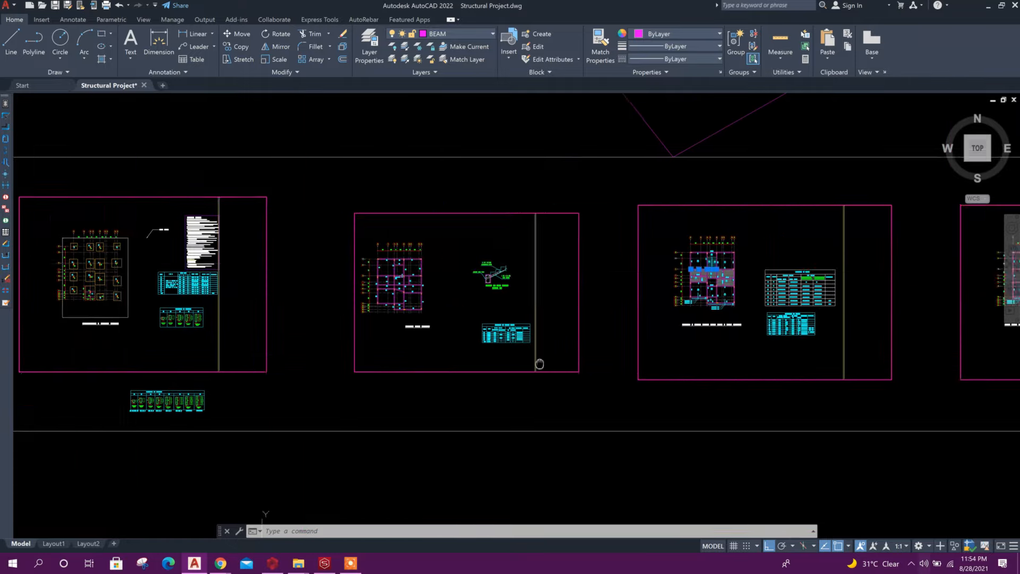
pyautogui.scroll(8, 163, 246)
pyautogui.scroll(-5, 341, 196)
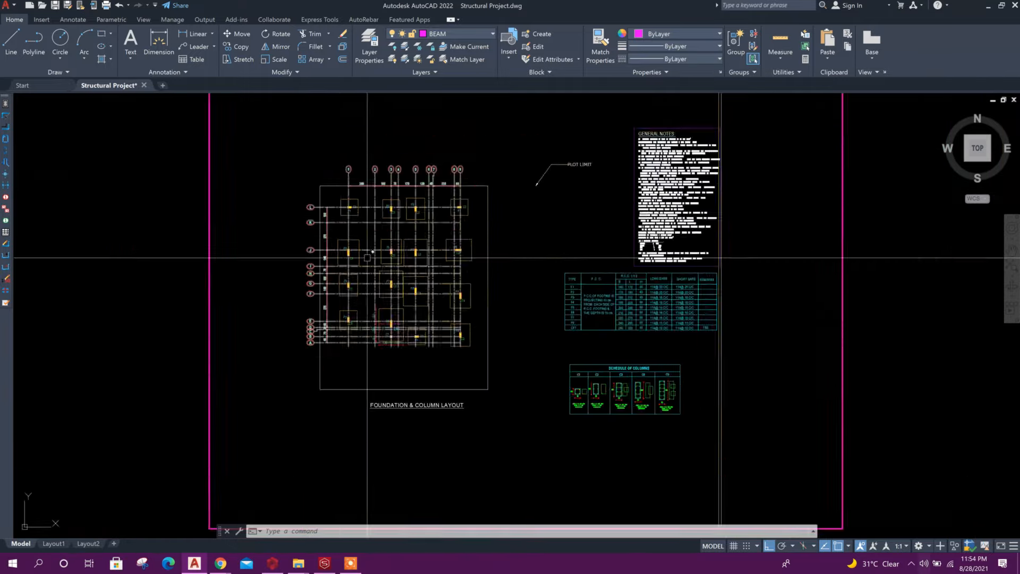
pyautogui.scroll(5, 601, 299)
pyautogui.scroll(-2, 601, 299)
pyautogui.scroll(4, 590, 255)
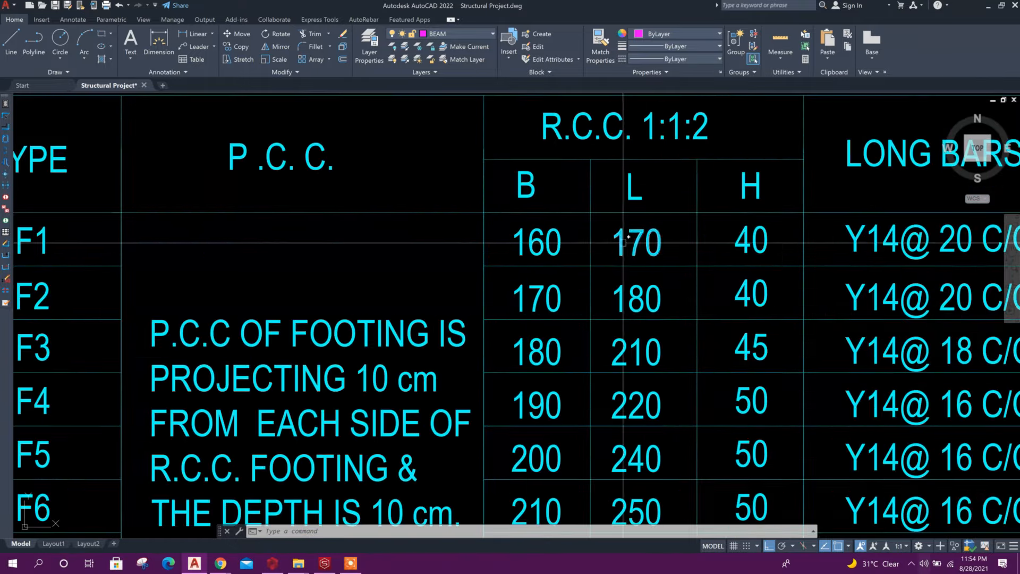
pyautogui.scroll(4, 629, 243)
pyautogui.scroll(4, 629, 243)
pyautogui.scroll(-4, 611, 303)
pyautogui.moveTo(666, 276); pyautogui.dragTo(468, 322, button='middle')
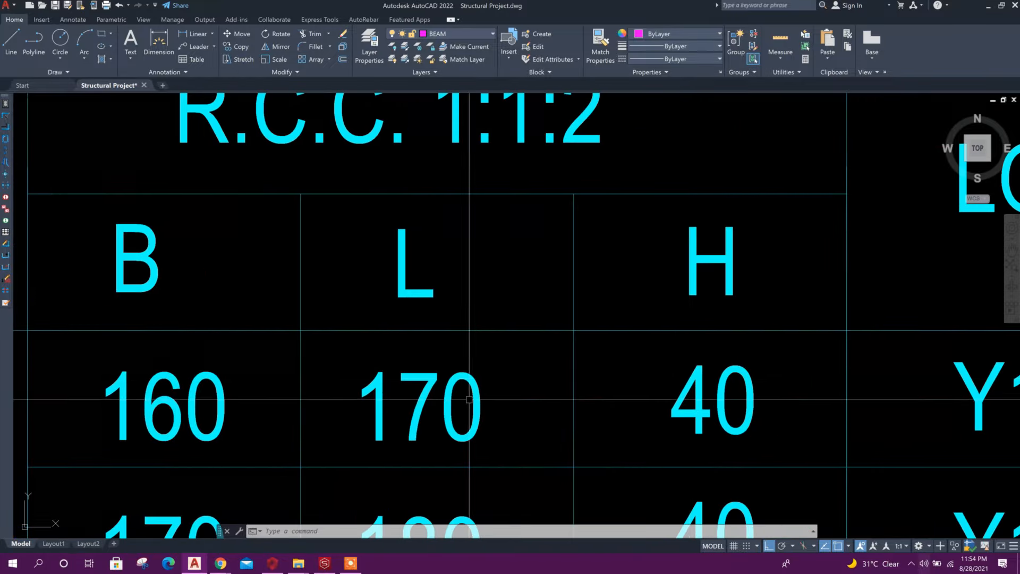
pyautogui.moveTo(757, 378); pyautogui.dragTo(382, 379, button='middle')
pyautogui.scroll(2, 366, 457)
pyautogui.click(273, 563)
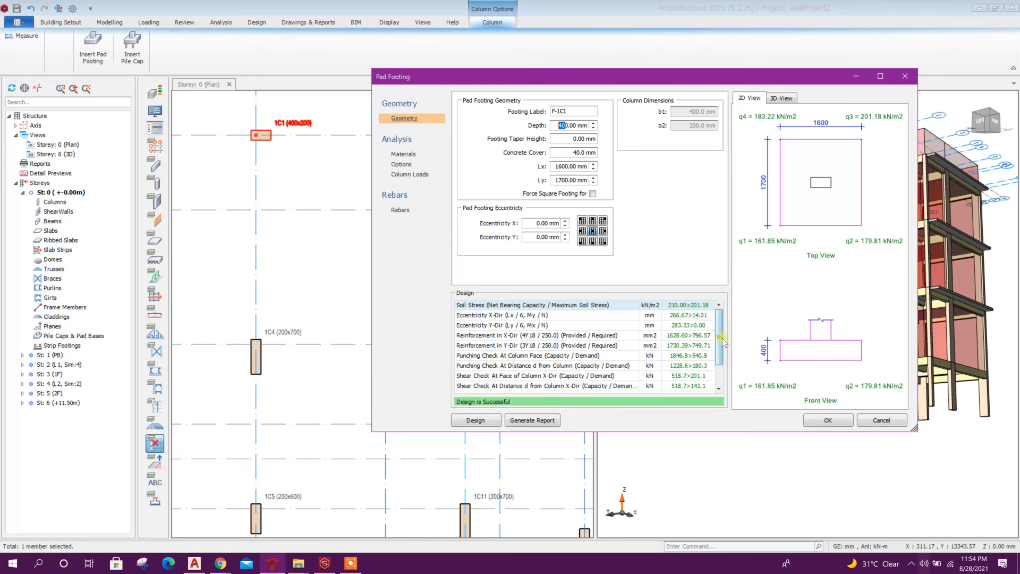
# Step: Check the footing's design results, set the Rebar X and Rebar Y diameters to 16, and accept the pad footing
pyautogui.moveTo(723, 345); pyautogui.dragTo(721, 356)
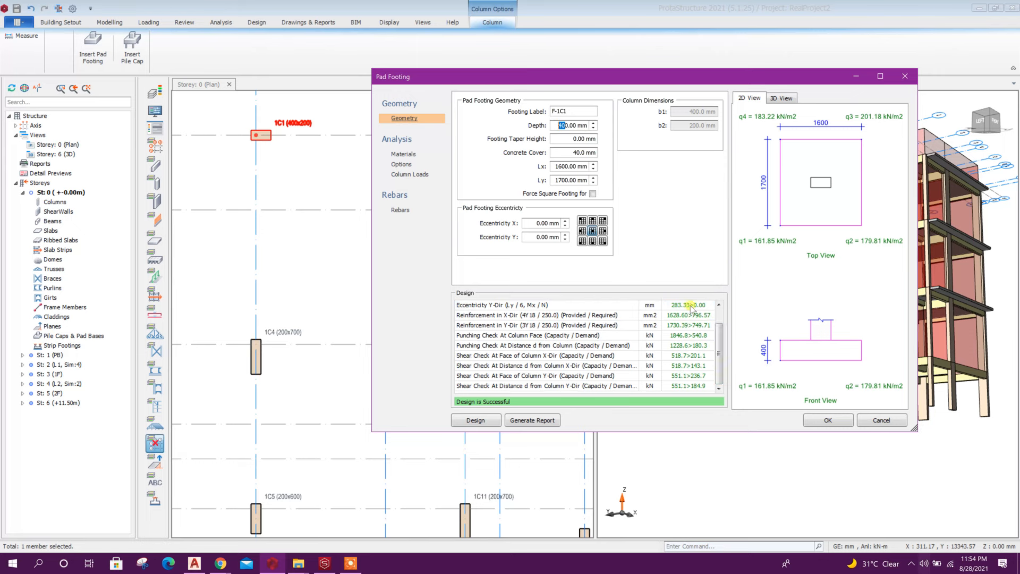
pyautogui.click(400, 210)
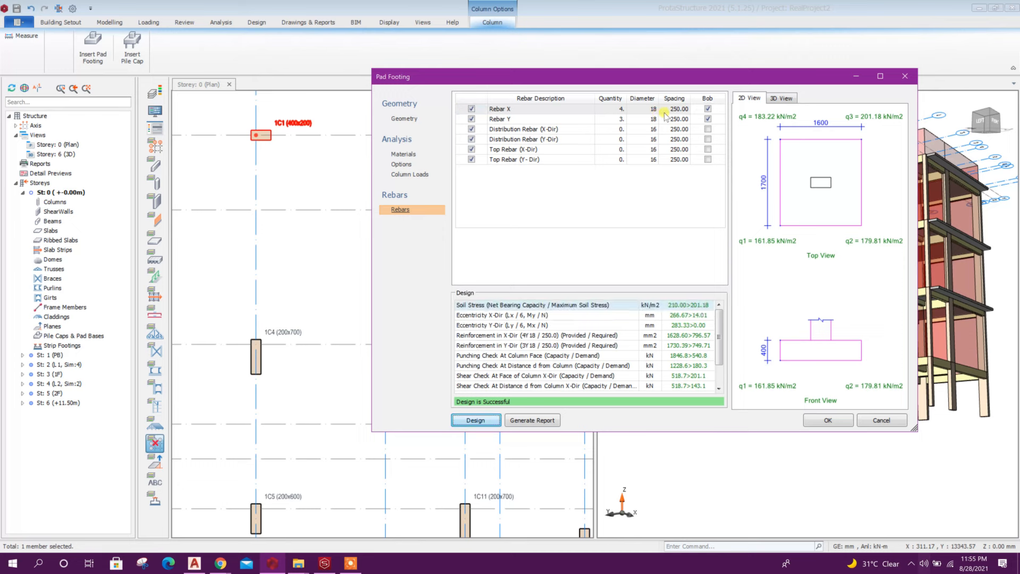
pyautogui.click(651, 110)
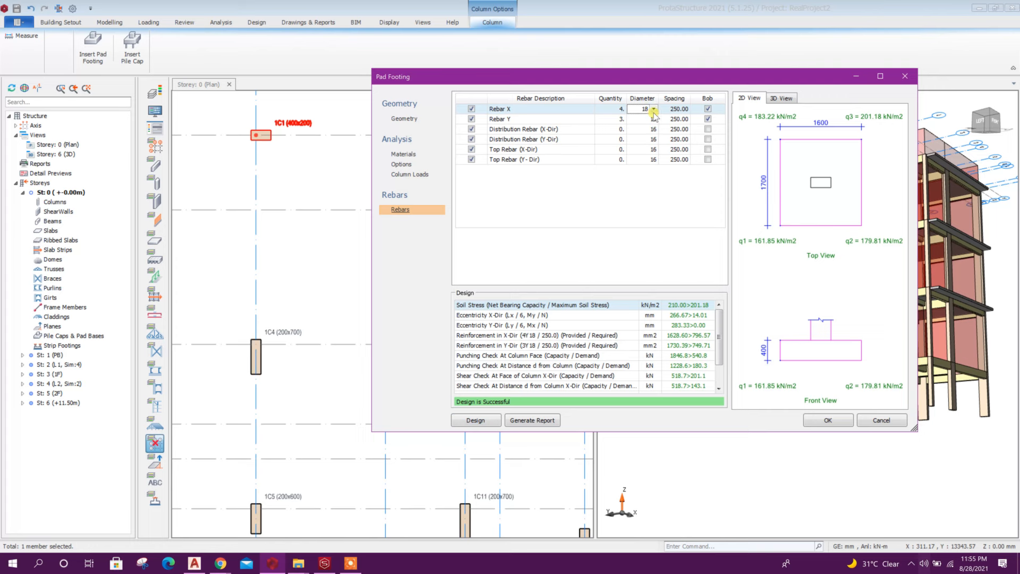
pyautogui.click(654, 112)
pyautogui.click(654, 112)
pyautogui.click(654, 110)
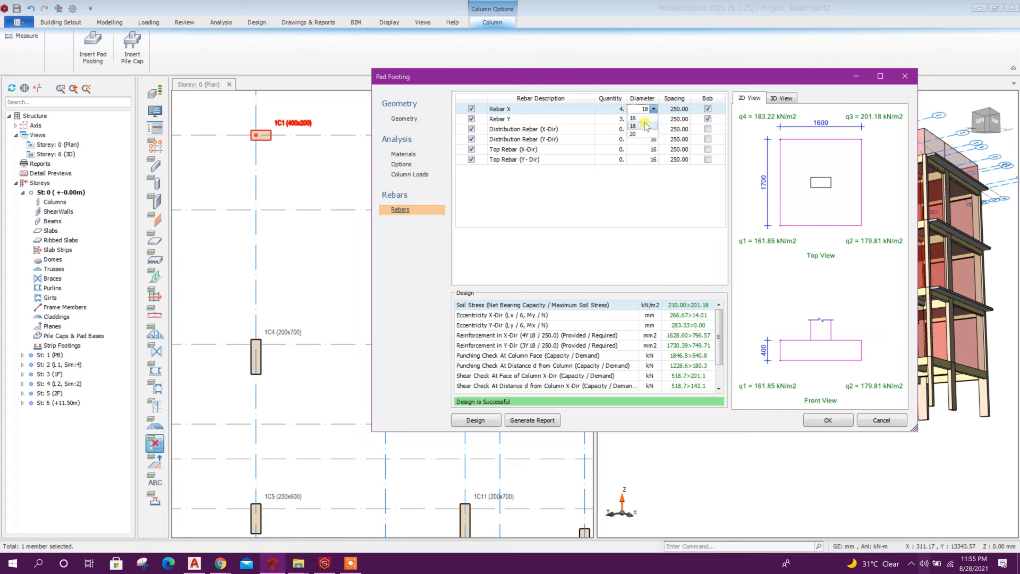
pyautogui.click(644, 118)
pyautogui.click(655, 120)
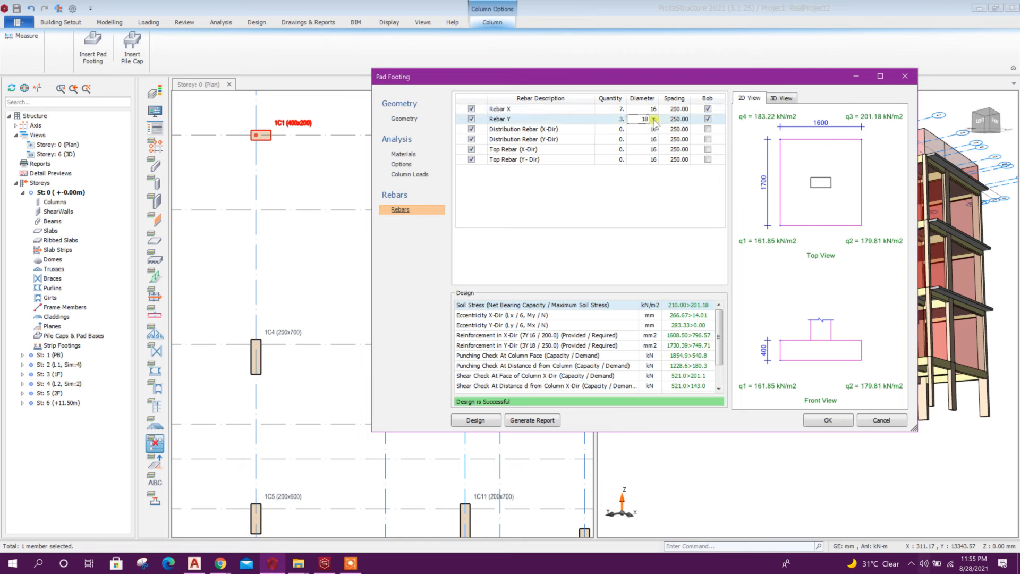
pyautogui.click(654, 111)
pyautogui.click(655, 120)
pyautogui.click(836, 422)
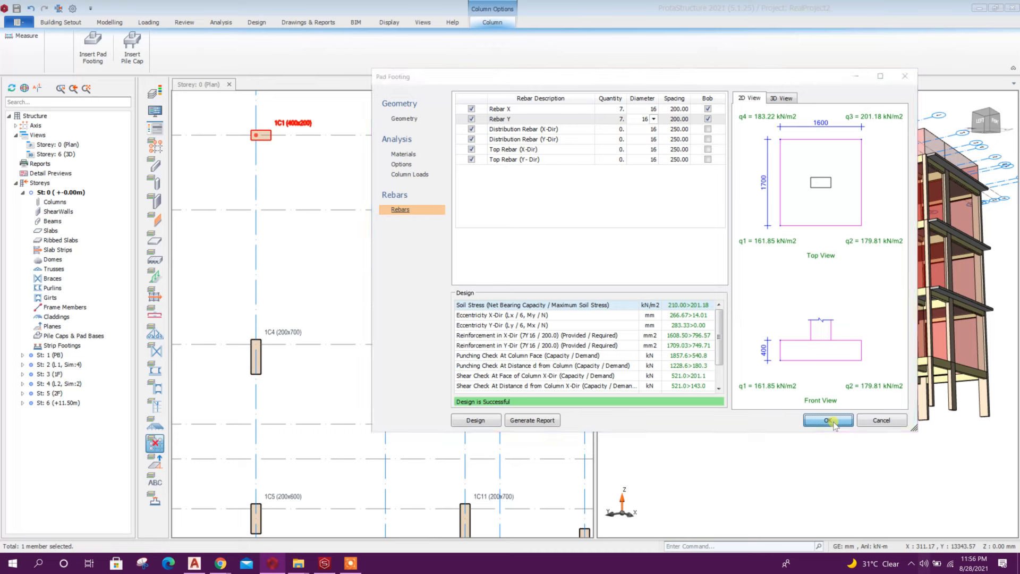
# Step: Edit the pad footing under column 1C1, setting Lx to 1700 mm and Ly to 1600 mm, and accept it
pyautogui.scroll(-3, 371, 264)
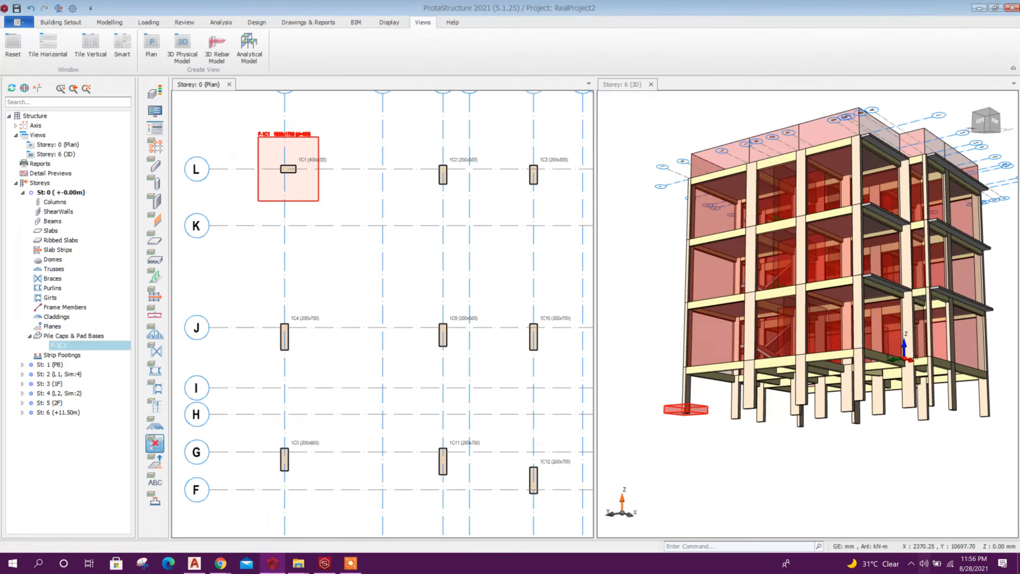
pyautogui.scroll(3, 404, 289)
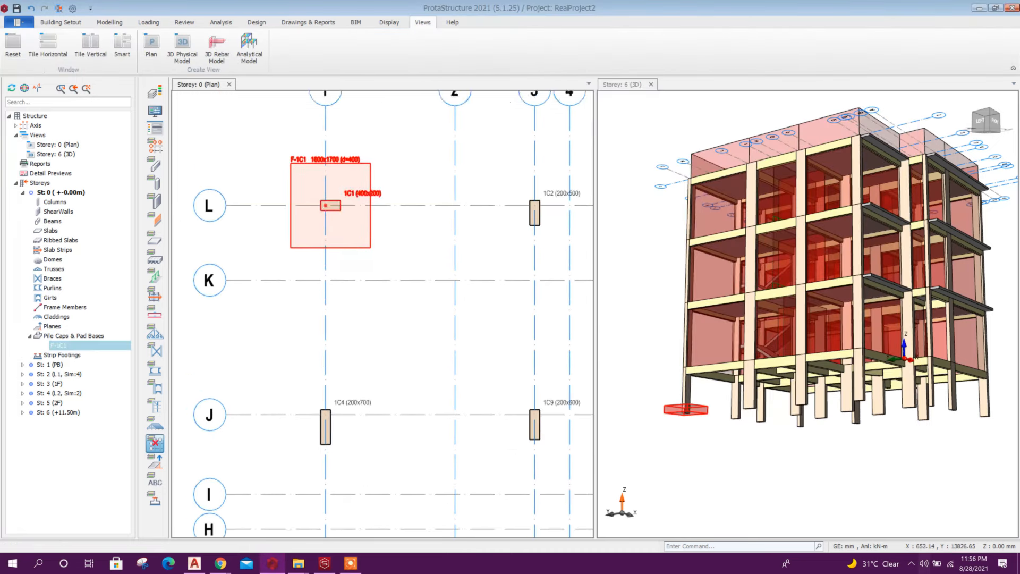
pyautogui.scroll(2, 334, 160)
pyautogui.moveTo(384, 273); pyautogui.dragTo(416, 294, button='middle')
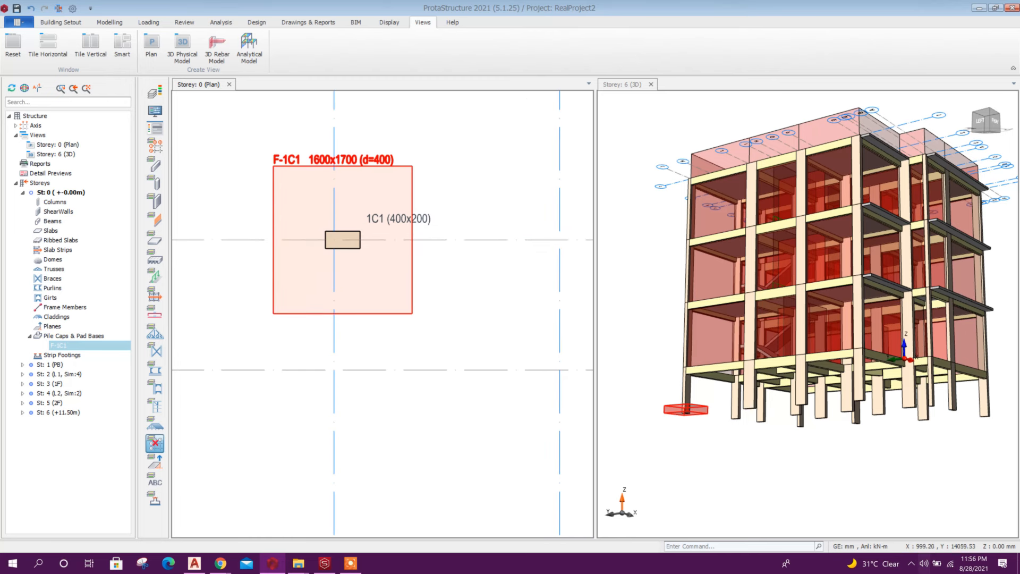
pyautogui.rightClick(413, 178)
pyautogui.click(477, 225)
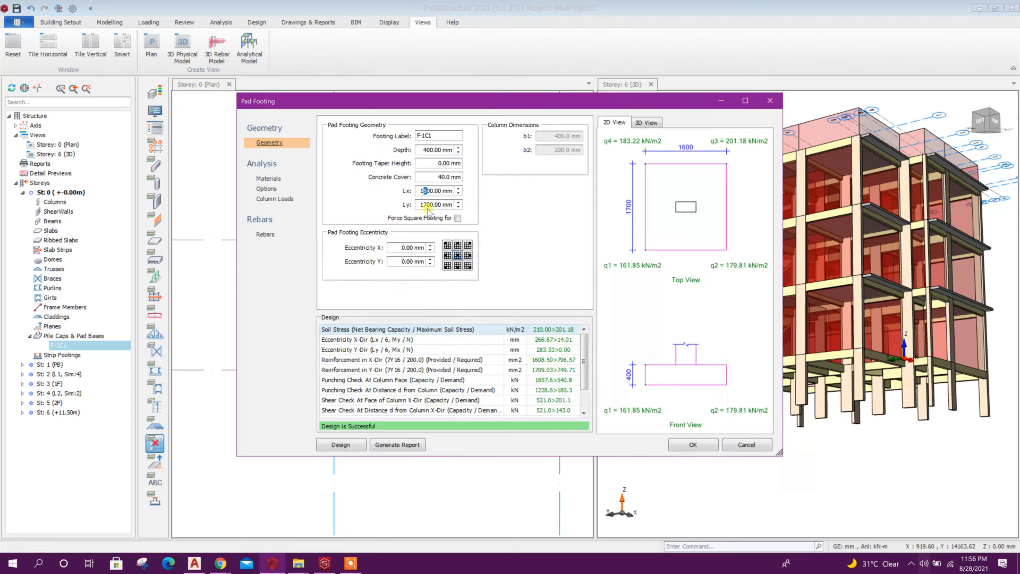
pyautogui.write('7')
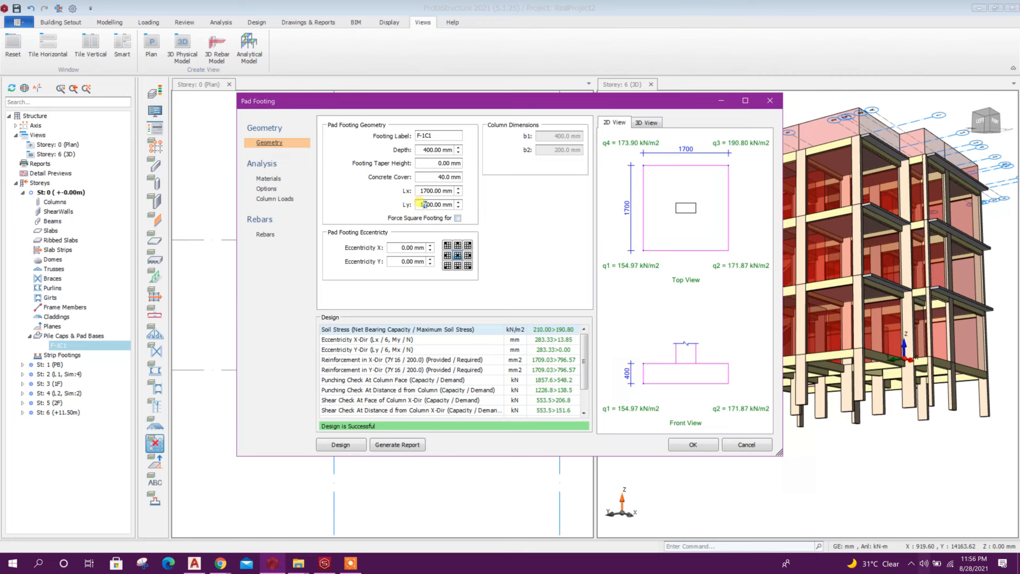
pyautogui.click(423, 190)
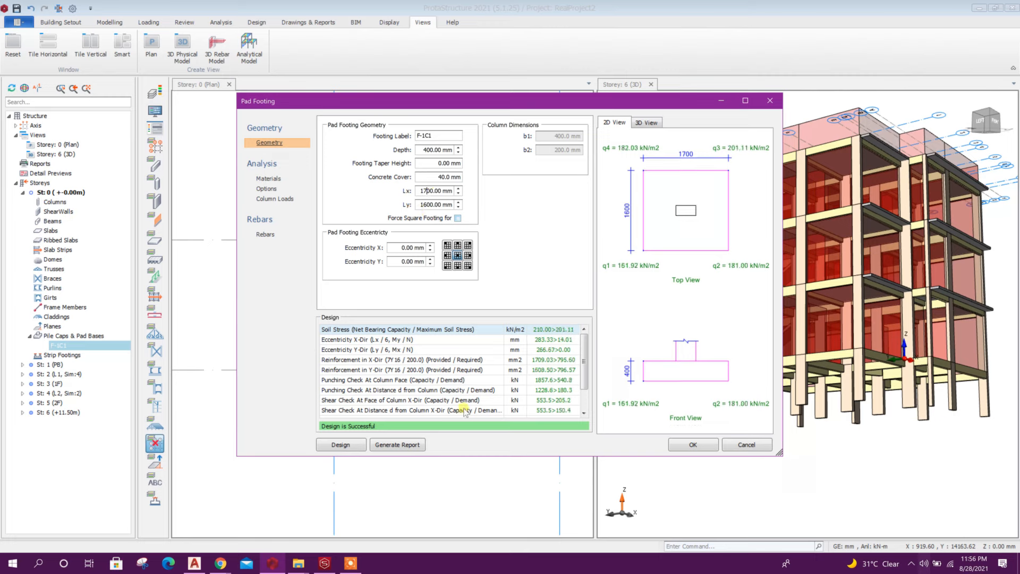
pyautogui.click(688, 446)
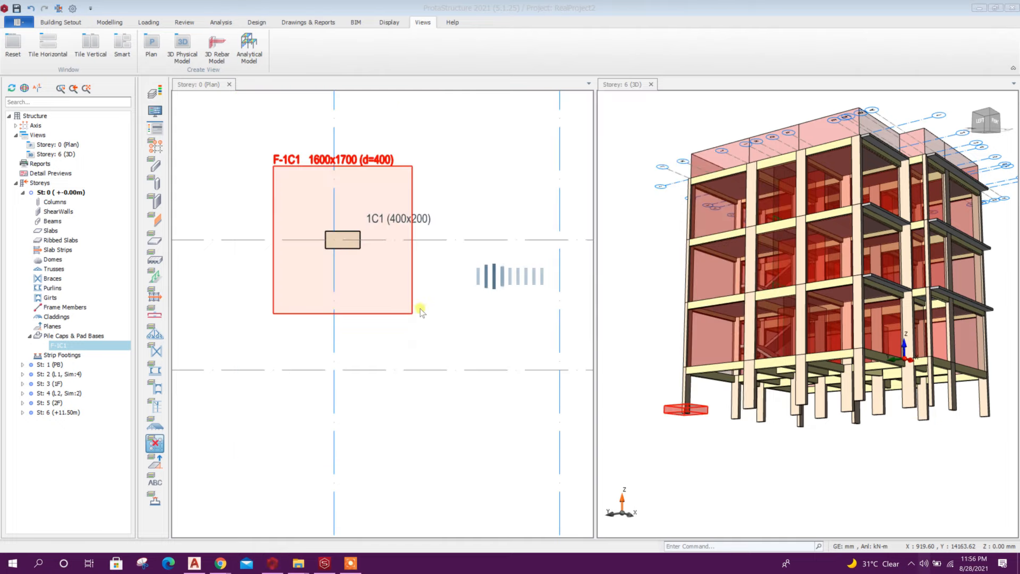
# Step: Start inserting a pad footing under column 1C2 and inspect its reinforcement in the 3D preview
pyautogui.scroll(-5, 333, 239)
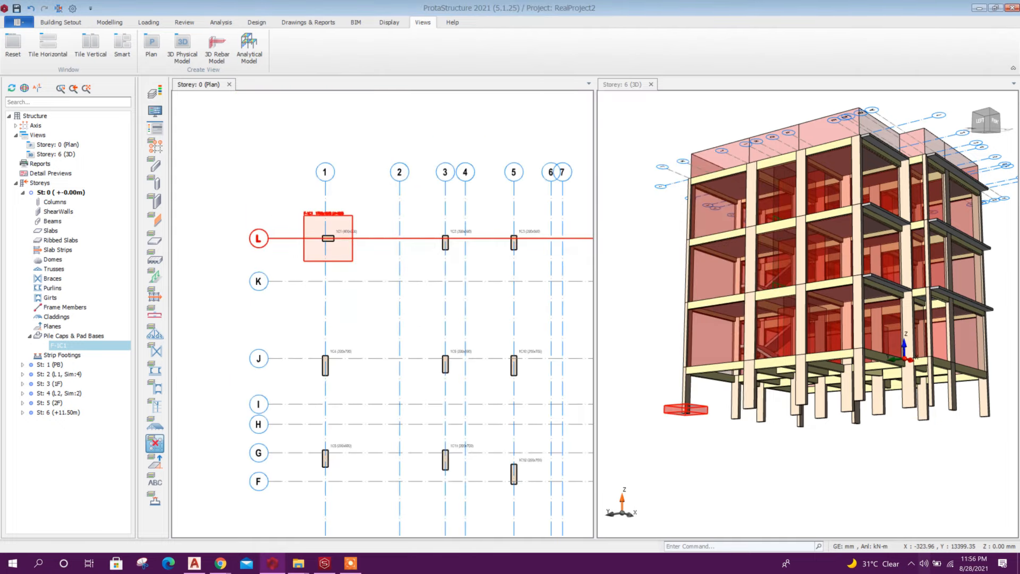
pyautogui.scroll(3, 399, 256)
pyautogui.rightClick(381, 160)
pyautogui.click(413, 179)
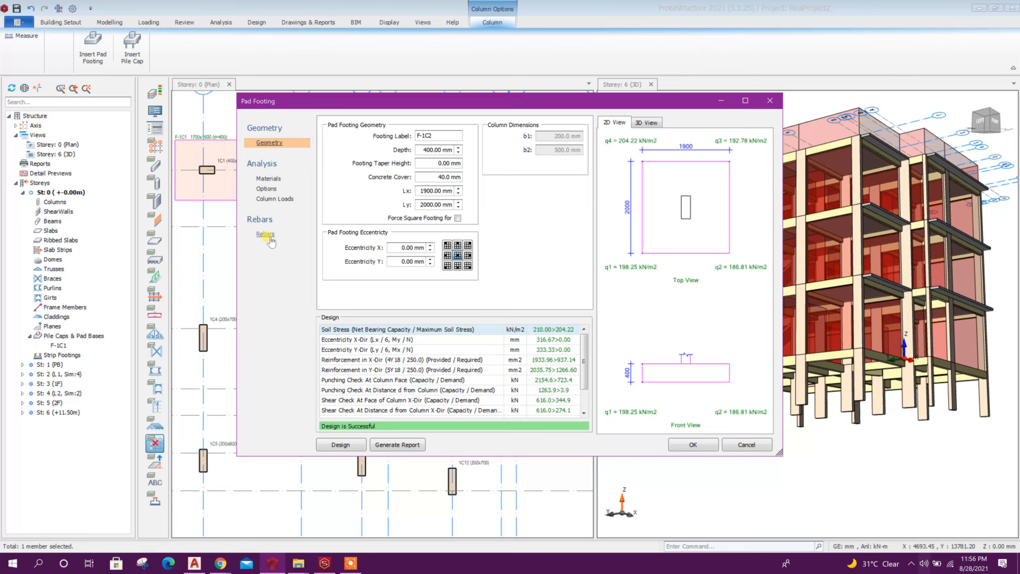
pyautogui.click(655, 123)
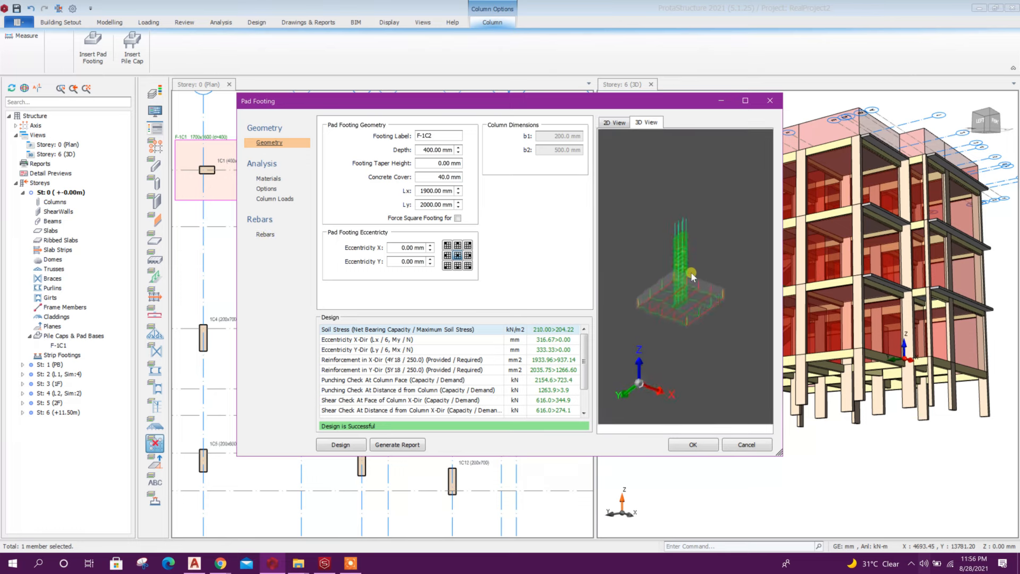
pyautogui.scroll(4, 692, 273)
pyautogui.moveTo(691, 273); pyautogui.dragTo(708, 310, button='middle')
pyautogui.scroll(-3, 699, 312)
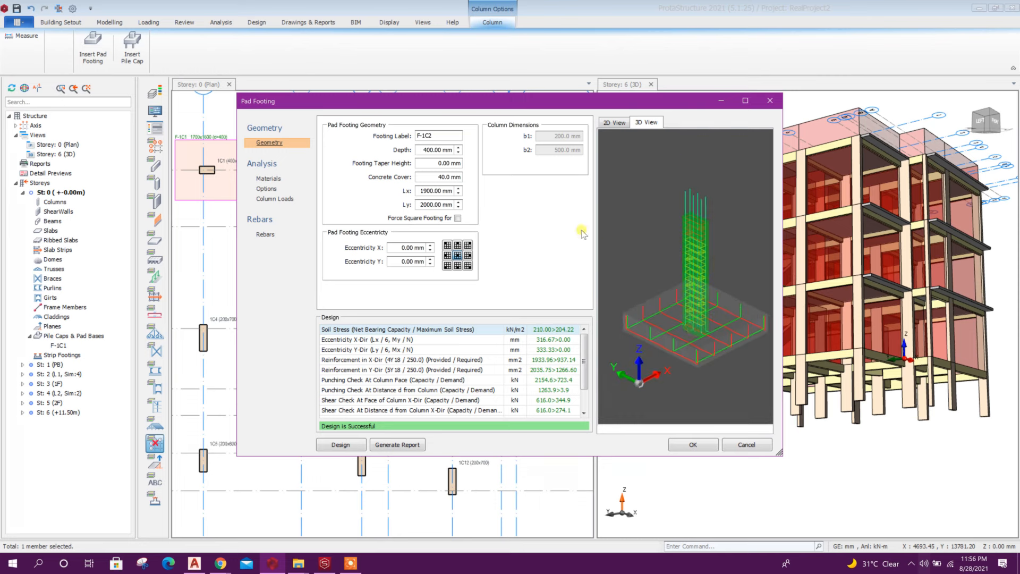
# Step: Set the Rebar X and Rebar Y diameters of the 1C2 footing to 16 and accept the footing
pyautogui.click(265, 234)
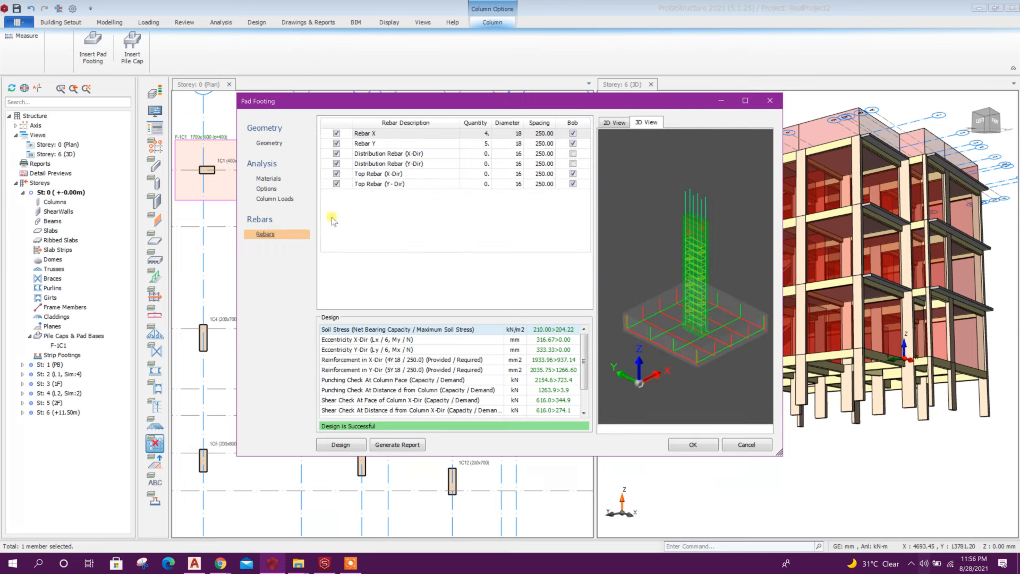
pyautogui.click(519, 134)
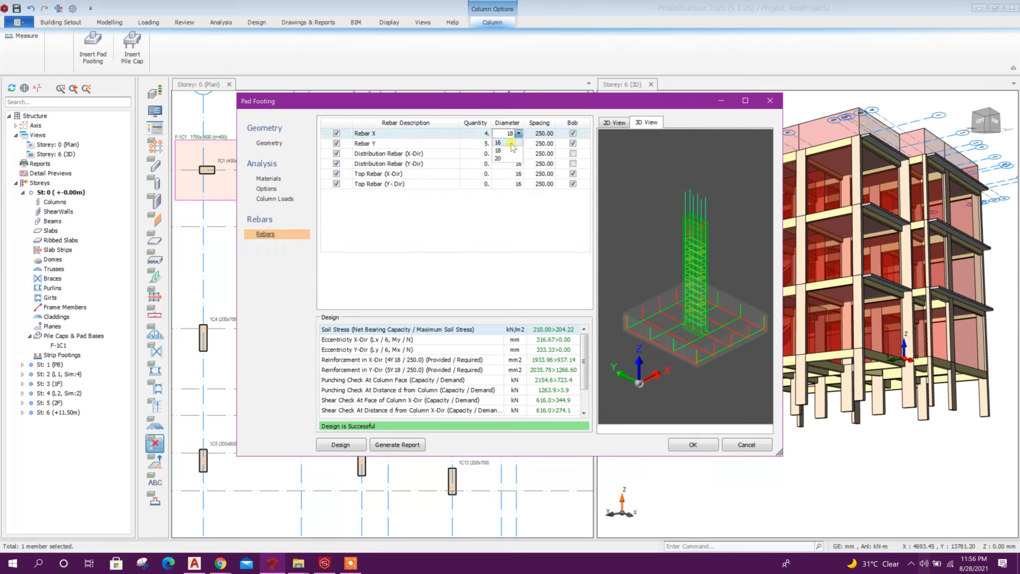
pyautogui.click(512, 143)
pyautogui.click(520, 144)
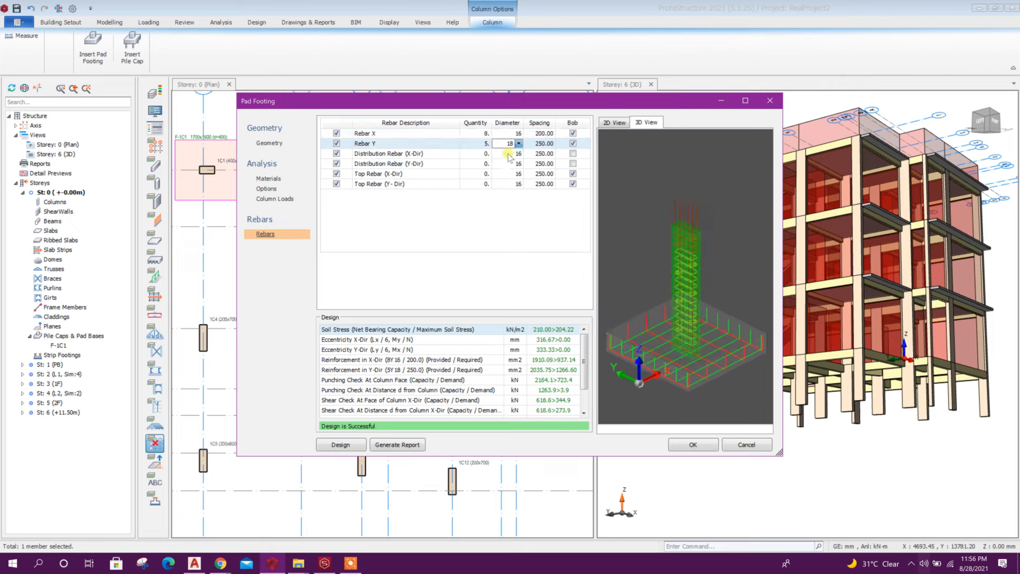
pyautogui.click(509, 154)
pyautogui.click(466, 139)
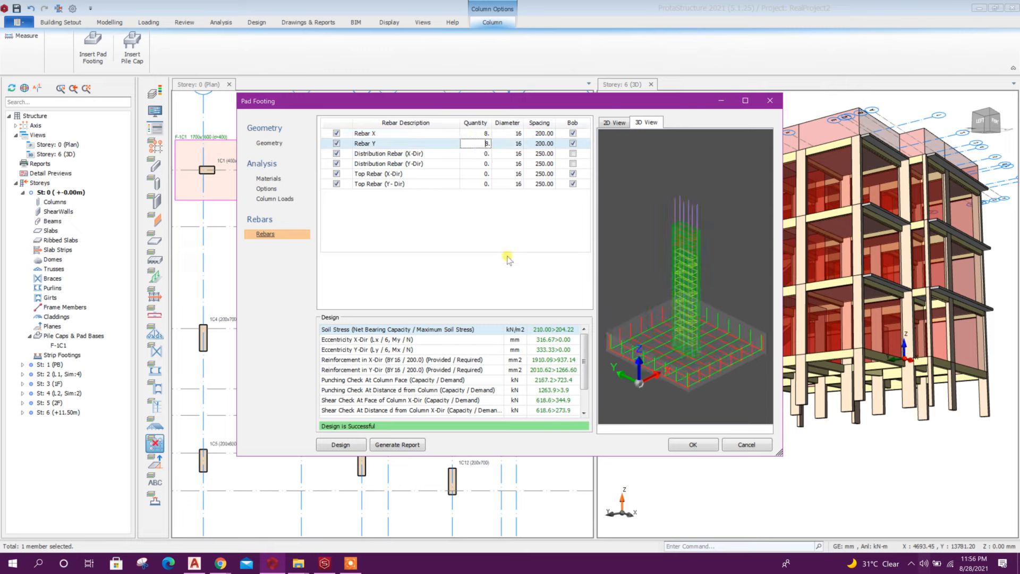
pyautogui.click(691, 444)
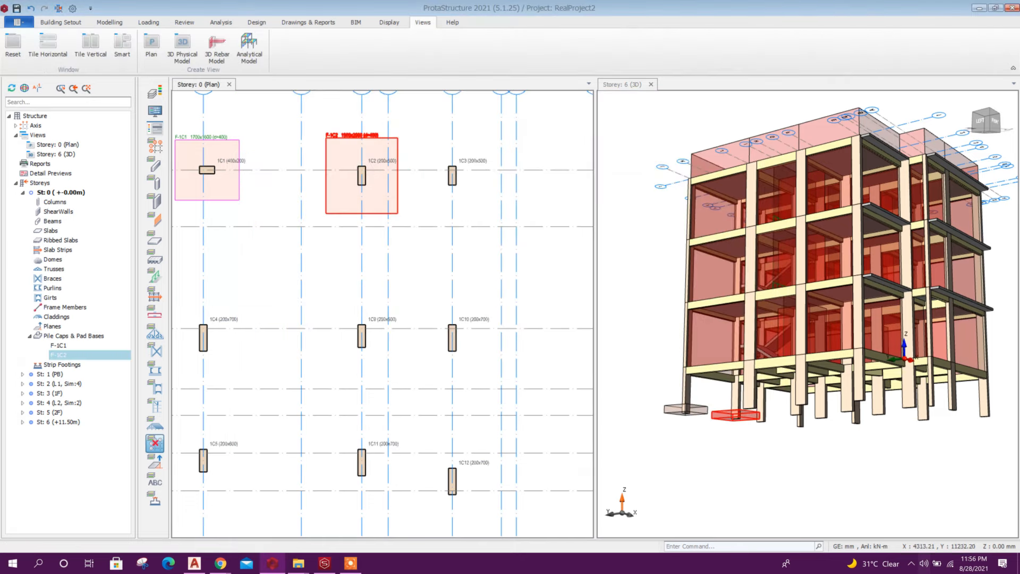
# Step: Insert a pad footing under column 1C3 with Rebar X and Rebar Y diameters of 16
pyautogui.click(453, 175)
pyautogui.rightClick(453, 175)
pyautogui.click(458, 269)
pyautogui.click(265, 234)
pyautogui.click(519, 134)
pyautogui.click(512, 143)
pyautogui.click(519, 144)
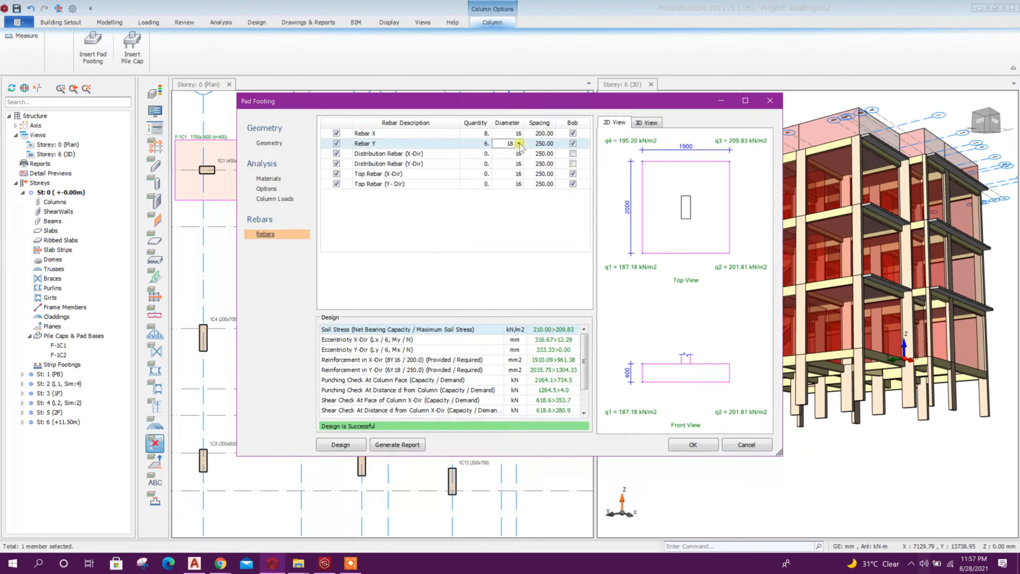
pyautogui.click(511, 151)
pyautogui.click(693, 445)
# Step: Insert a pad footing under column 1C14 on axis L, choose its Rebar X and Rebar Y diameters, and clear the column selection
pyautogui.moveTo(558, 224); pyautogui.dragTo(400, 255, button='middle')
pyautogui.scroll(3, 458, 202)
pyautogui.click(457, 203)
pyautogui.rightClick(457, 204)
pyautogui.click(481, 228)
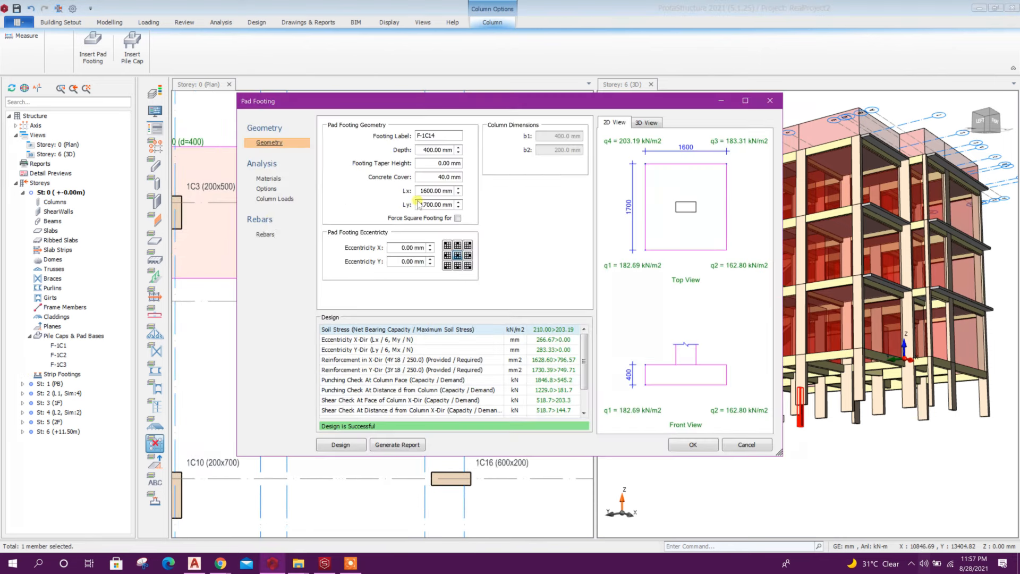
pyautogui.click(278, 200)
pyautogui.click(266, 234)
pyautogui.click(519, 133)
pyautogui.click(514, 148)
pyautogui.click(519, 144)
pyautogui.click(516, 159)
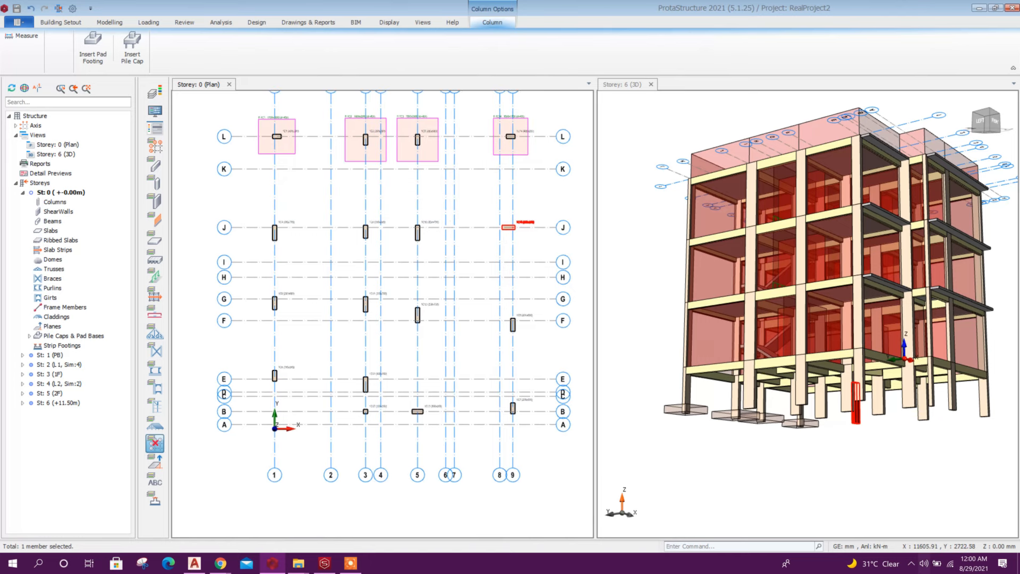
pyautogui.press('Escape')
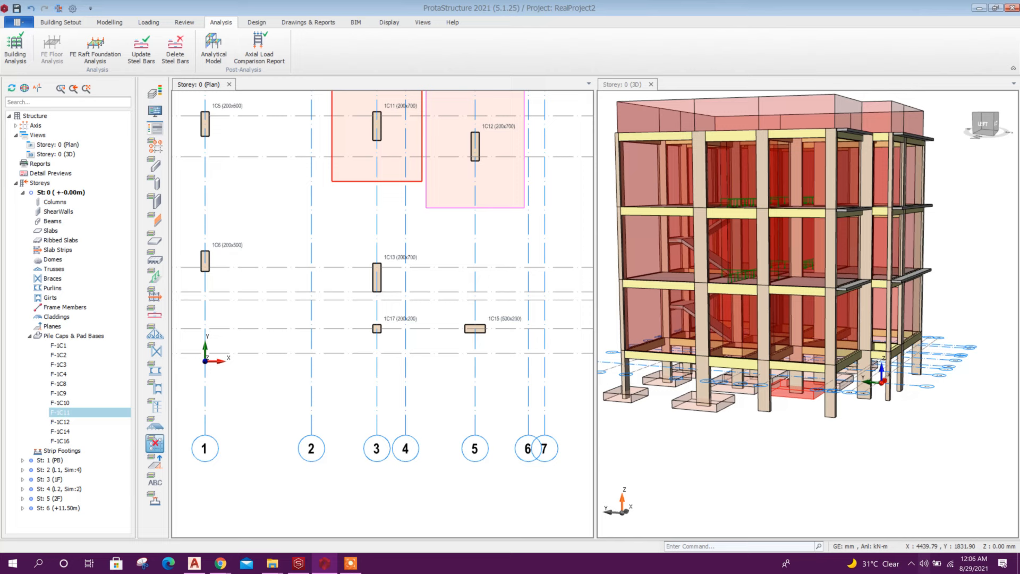
# Step: Insert a combined pad footing under columns 1C13 and 1C17 with the proposed dimensions and accept it
pyautogui.scroll(4, 355, 302)
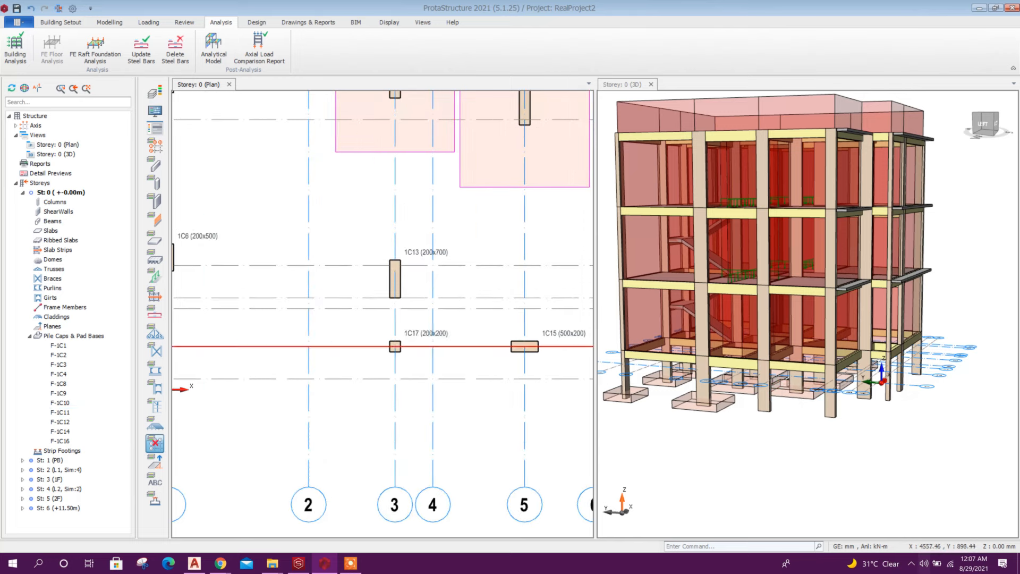
pyautogui.rightClick(392, 348)
pyautogui.press('Escape')
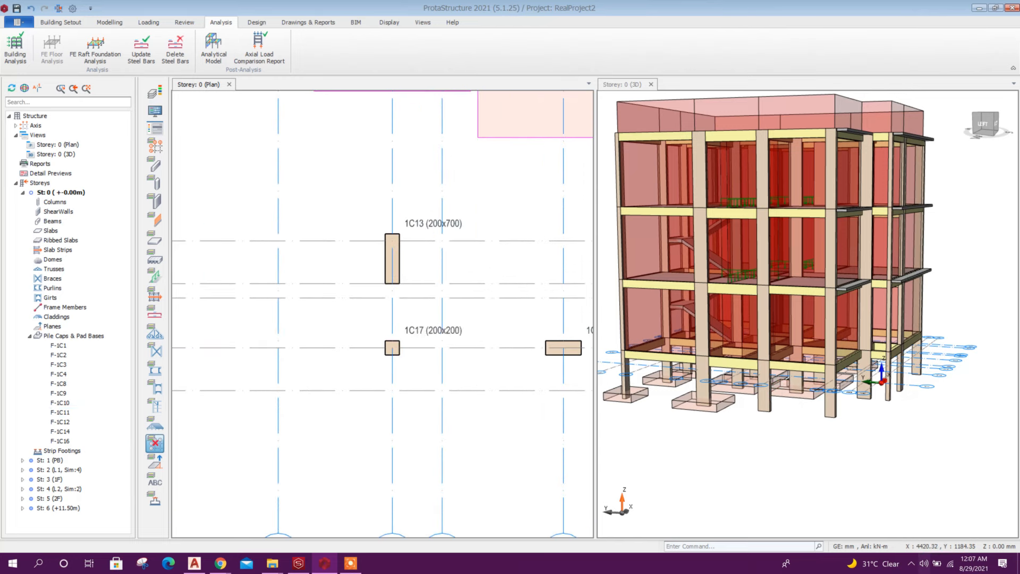
pyautogui.click(392, 348)
pyautogui.click(392, 240)
pyautogui.rightClick(426, 221)
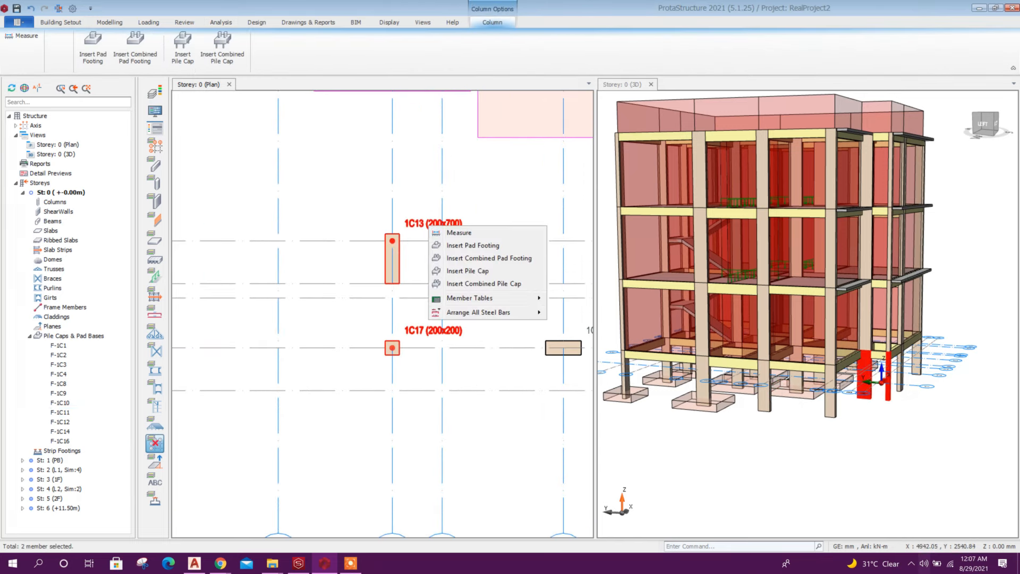
pyautogui.press('Escape')
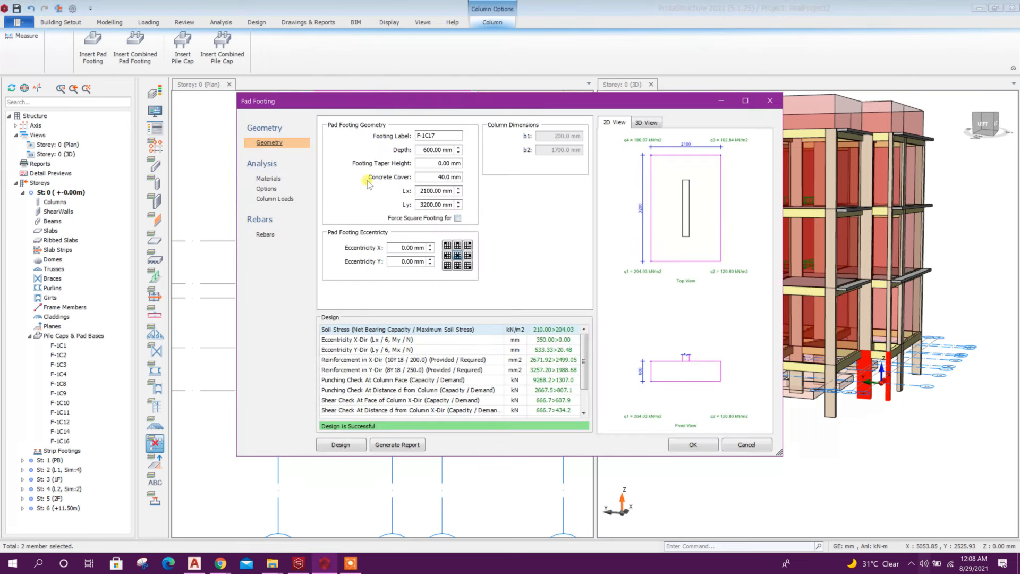
pyautogui.moveTo(368, 101); pyautogui.dragTo(378, 102)
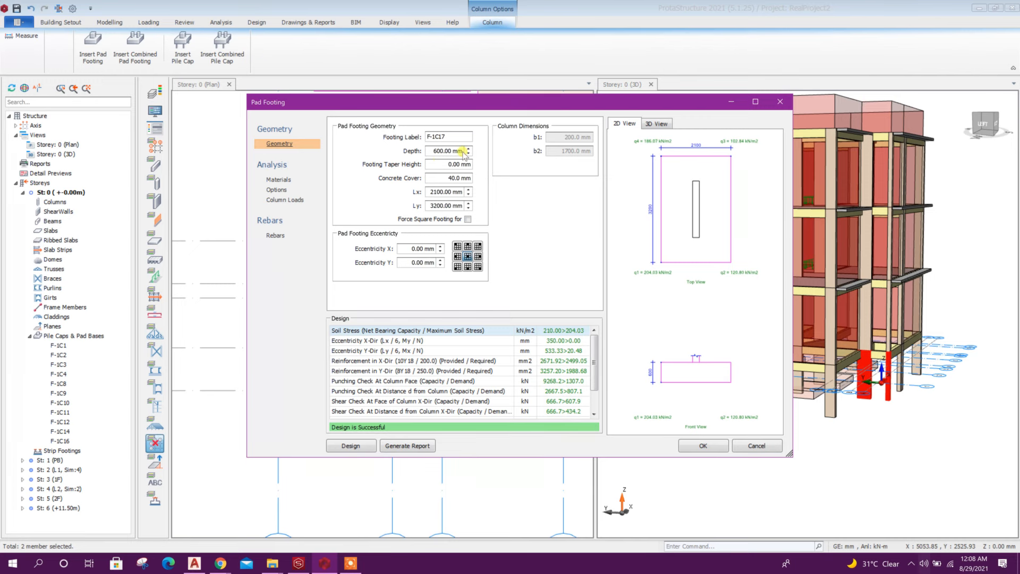
pyautogui.click(701, 446)
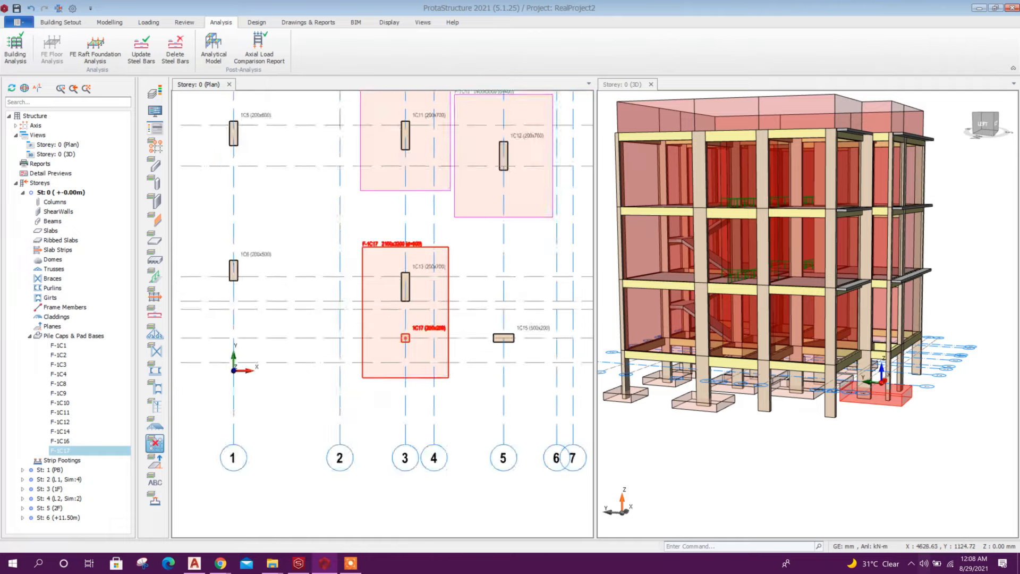
# Step: Switch to the AutoCAD Structural Project drawing and examine the footing layout around combined footing CF1 and the neighbouring F1 footing
pyautogui.scroll(-3, 397, 348)
pyautogui.scroll(-2, 396, 348)
pyautogui.scroll(2, 397, 348)
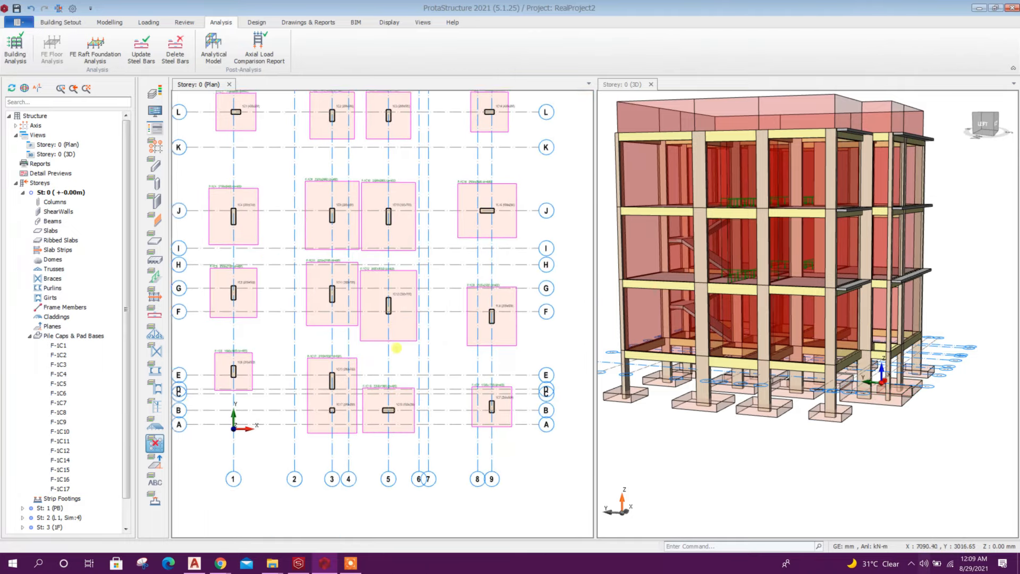
pyautogui.click(195, 562)
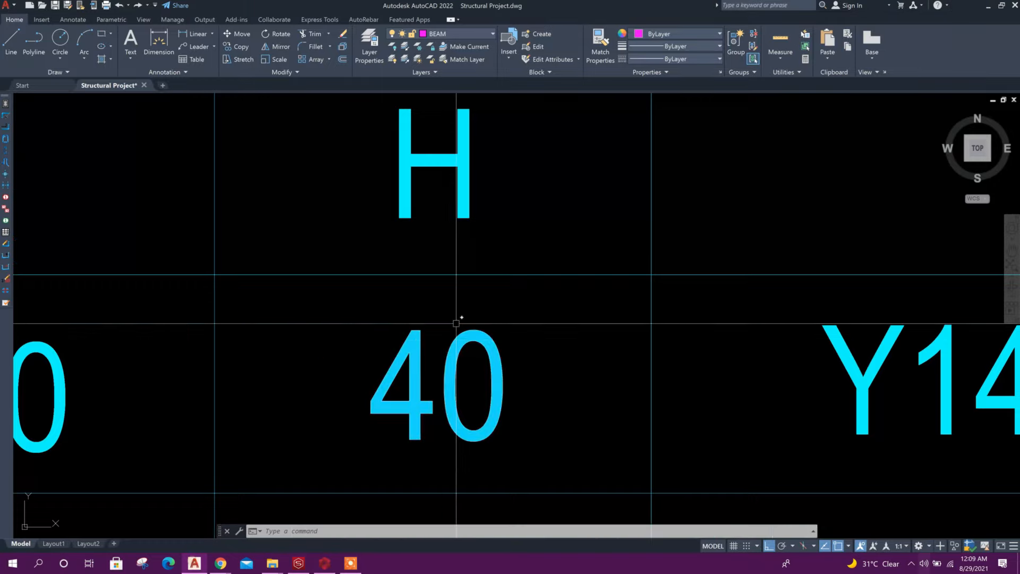
pyautogui.scroll(-5, 456, 323)
pyautogui.moveTo(456, 323); pyautogui.dragTo(473, 360, button='middle')
pyautogui.scroll(3, 648, 323)
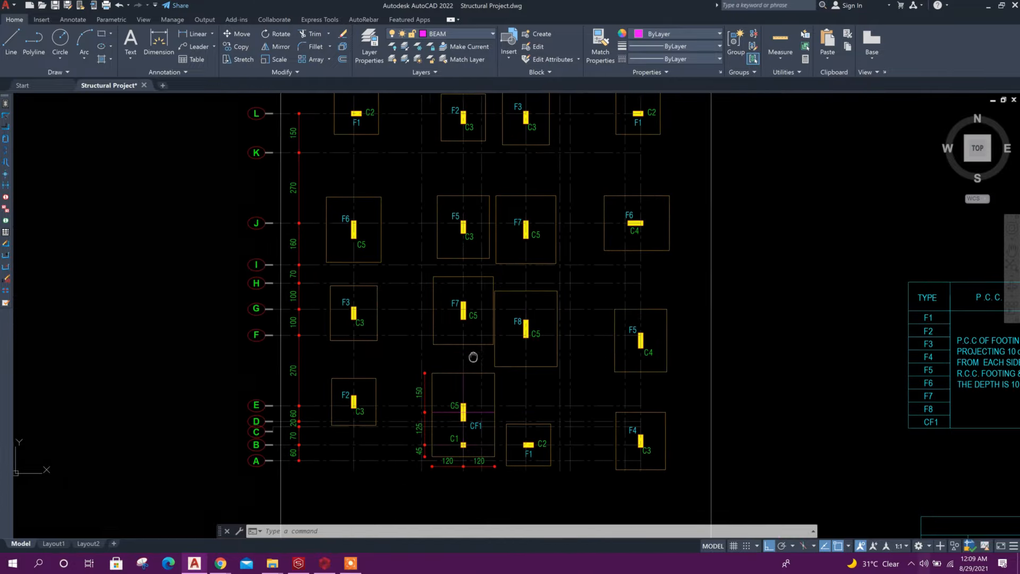
pyautogui.scroll(2, 451, 426)
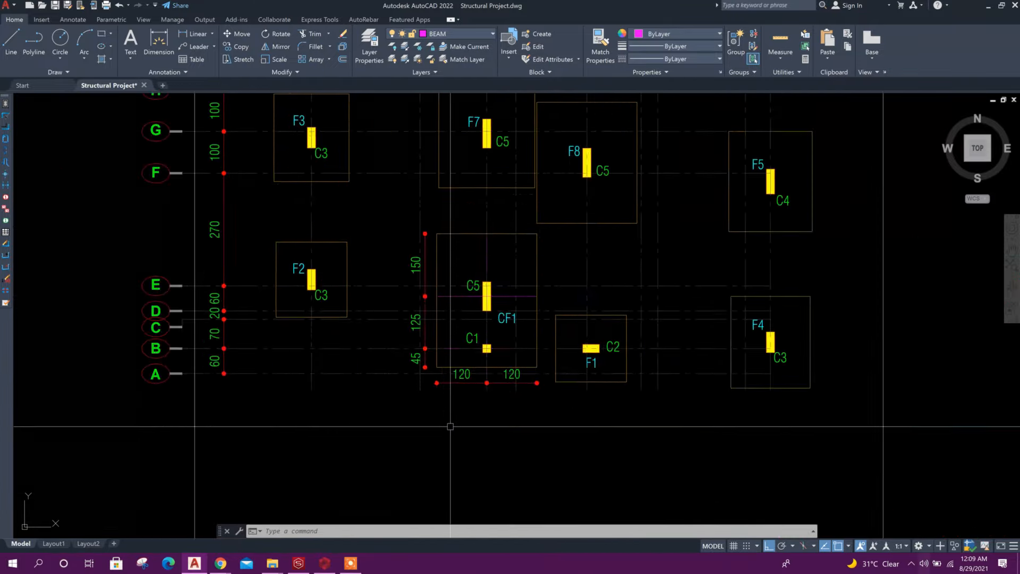
pyautogui.scroll(-5, 451, 426)
pyautogui.scroll(4, 490, 219)
pyautogui.scroll(-2, 490, 202)
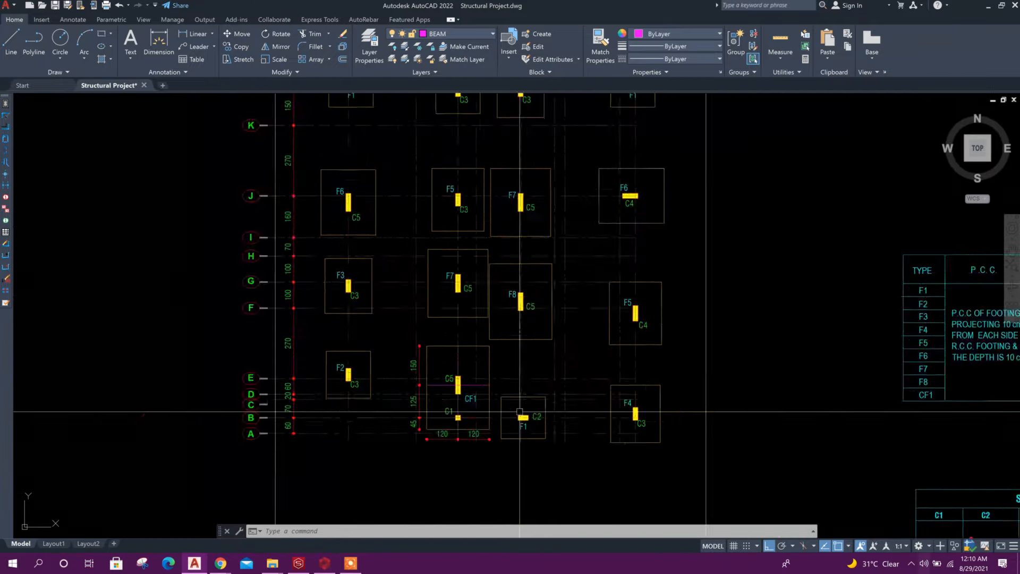
pyautogui.scroll(4, 516, 410)
# Step: Return to ProtaStructure and review the complete footing layout on the Storey 0 plan
pyautogui.click(325, 564)
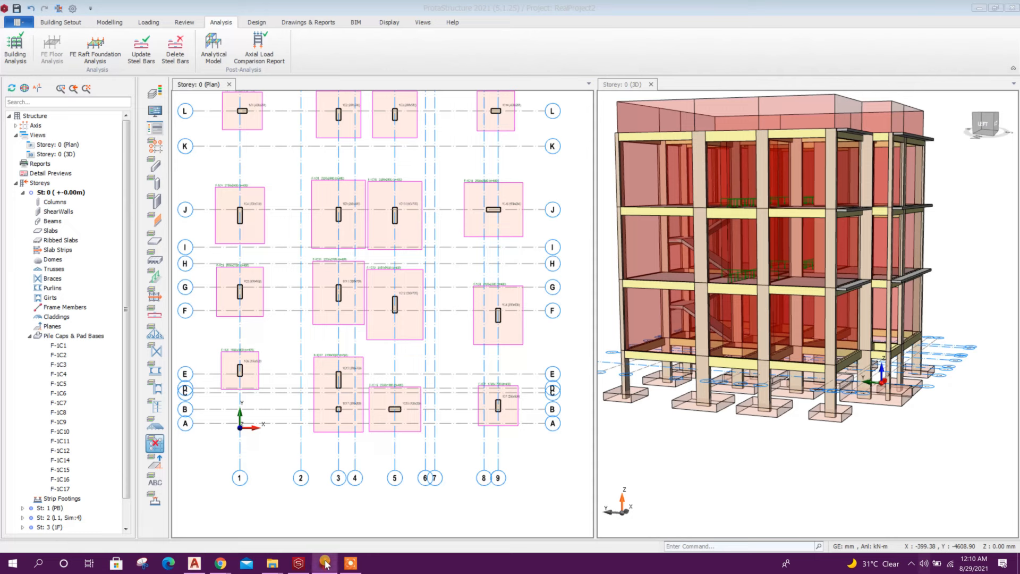
pyautogui.moveTo(431, 266); pyautogui.dragTo(454, 321, button='middle')
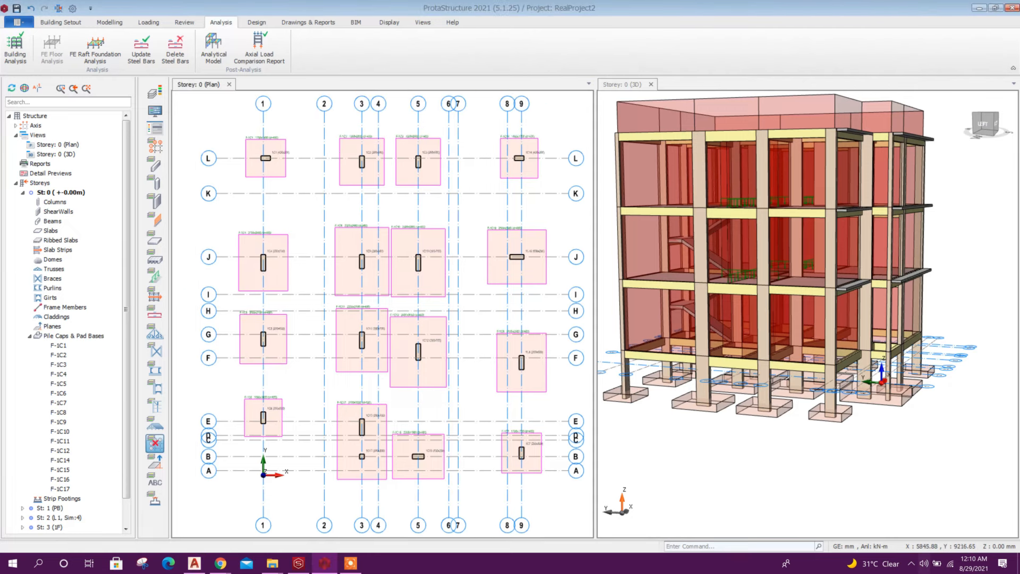
pyautogui.moveTo(462, 440); pyautogui.dragTo(457, 403, button='middle')
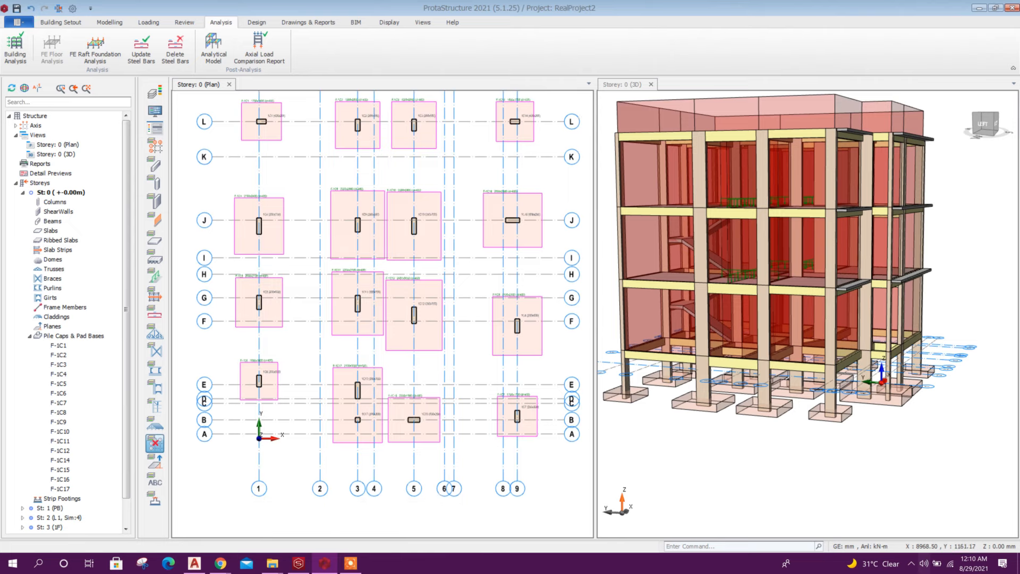
pyautogui.moveTo(454, 356); pyautogui.dragTo(455, 385, button='middle')
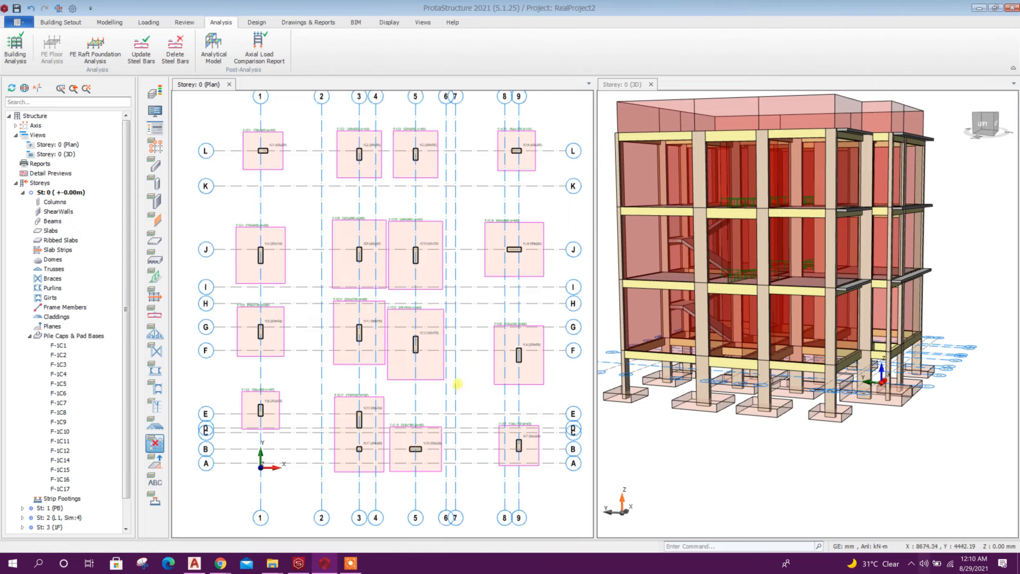
# Step: Examine the 3D building model and its footings from several angles alongside the Storey 0 plan
pyautogui.scroll(-2, 284, 354)
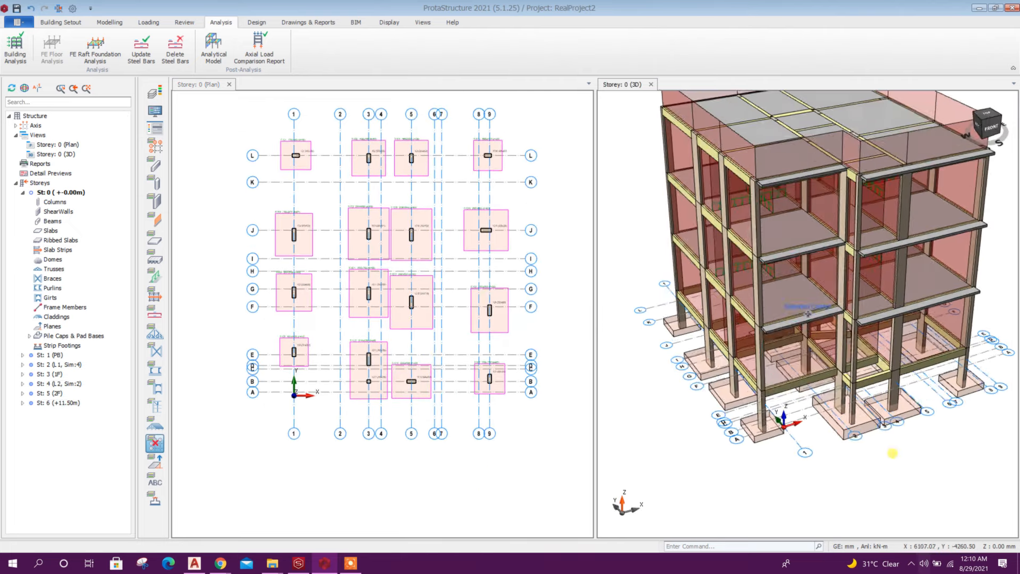
pyautogui.moveTo(893, 453); pyautogui.dragTo(908, 433, button='middle')
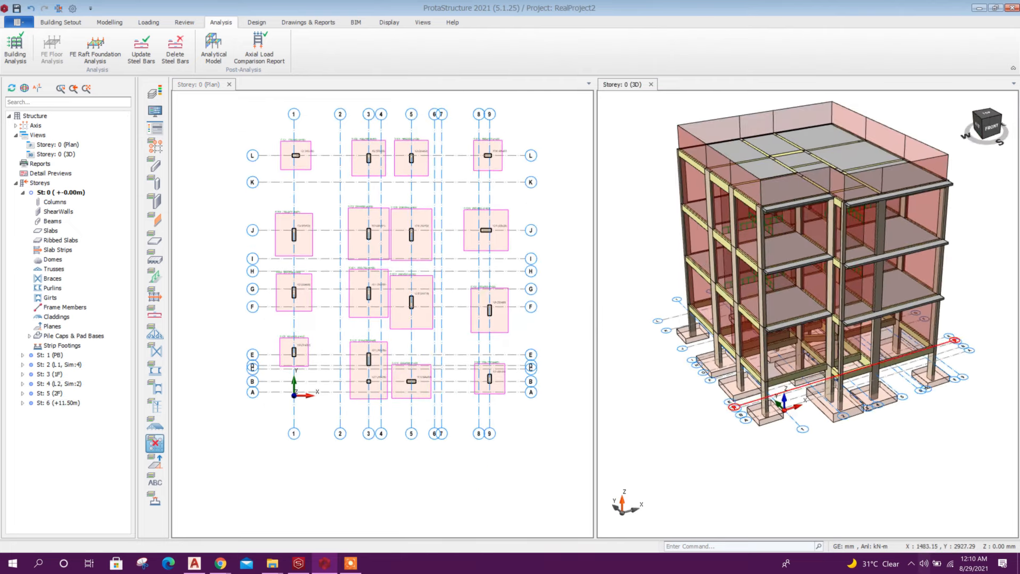
pyautogui.moveTo(786, 439); pyautogui.dragTo(859, 425, button='middle')
pyautogui.scroll(-2, 865, 393)
pyautogui.scroll(2, 881, 389)
pyautogui.scroll(-2, 859, 425)
pyautogui.scroll(1, 746, 325)
pyautogui.scroll(3, 744, 321)
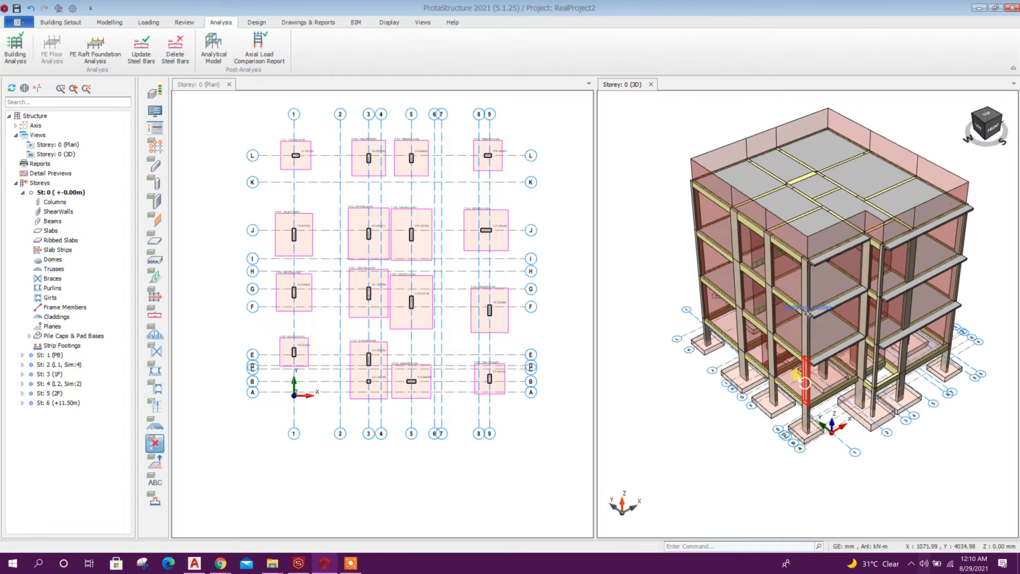
pyautogui.moveTo(524, 323); pyautogui.dragTo(497, 332, button='middle')
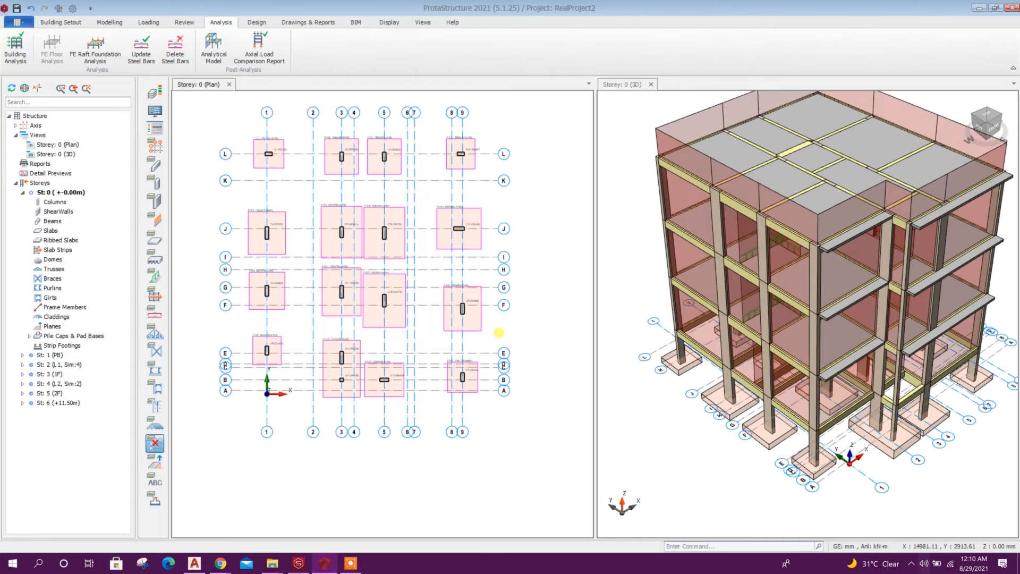
# Step: Open the project in ProtaDetails, saving the model changes, and auto-generate all detail drawing types for every storey at scale 1:50
pyautogui.click(328, 24)
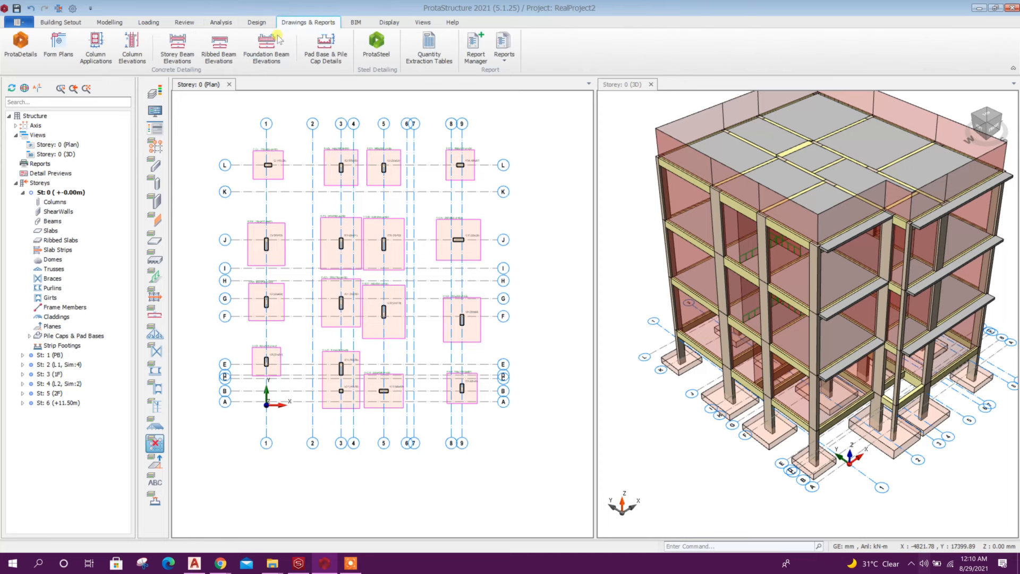
pyautogui.click(22, 43)
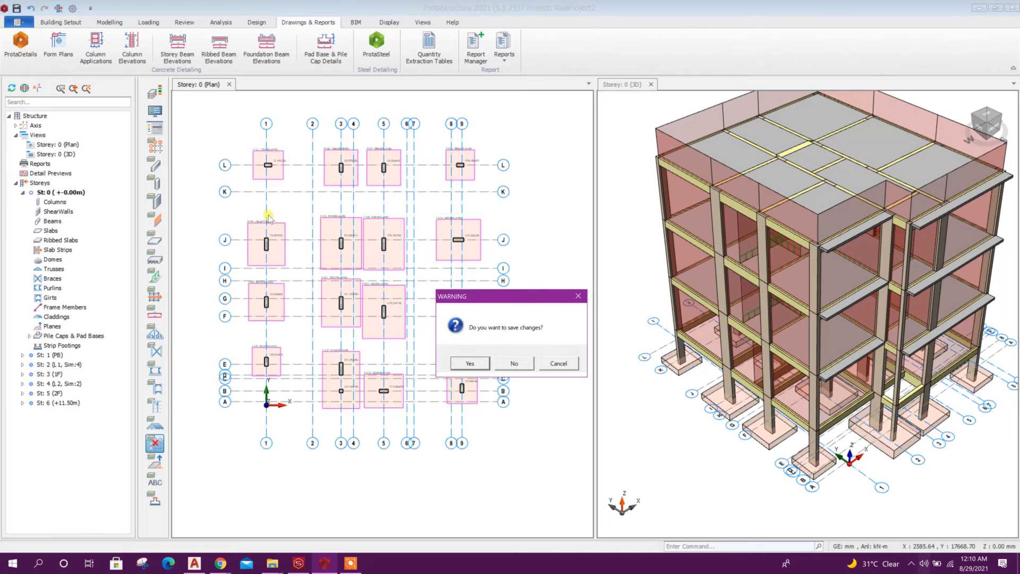
pyautogui.click(470, 364)
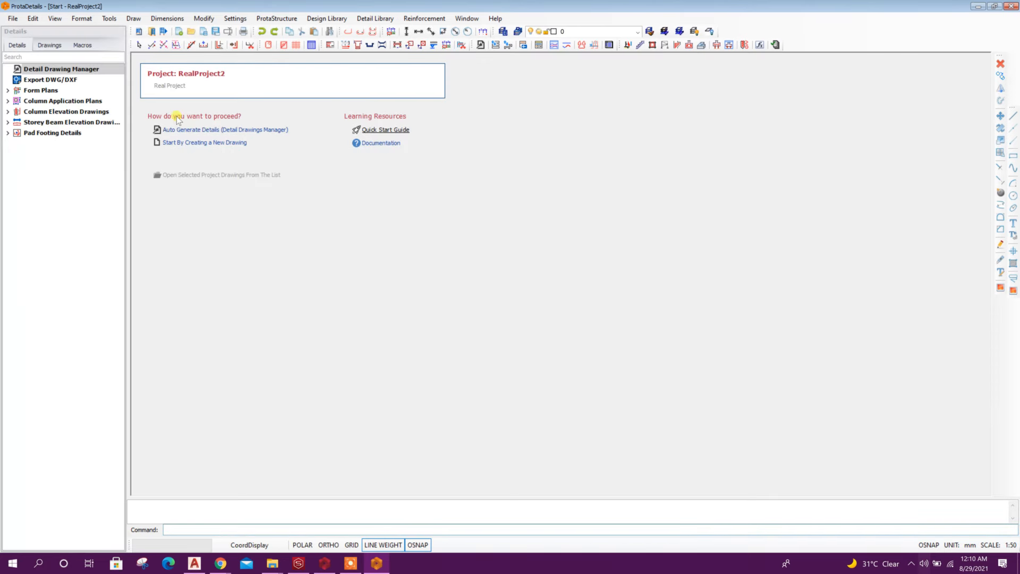
pyautogui.click(194, 130)
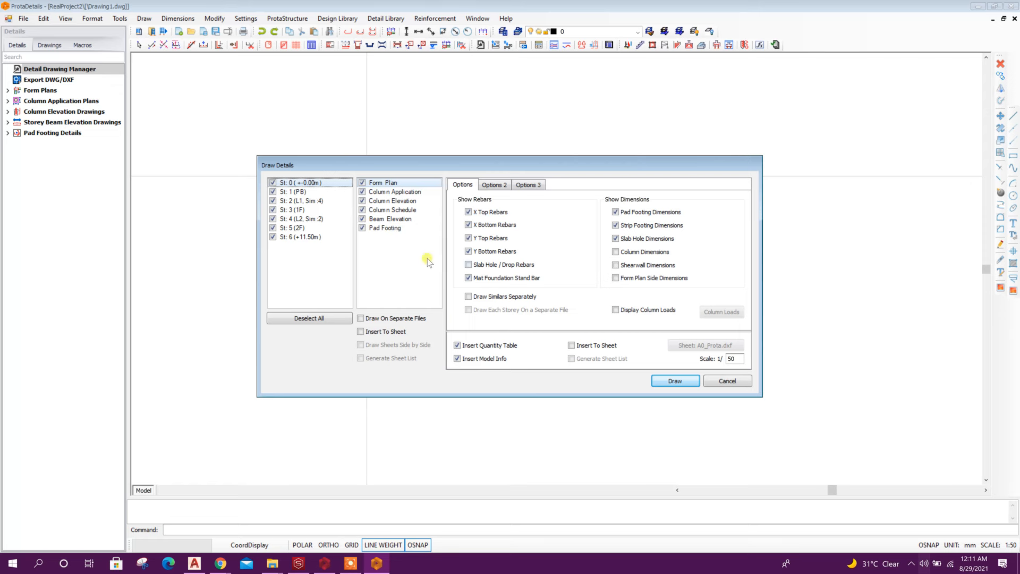
pyautogui.click(679, 382)
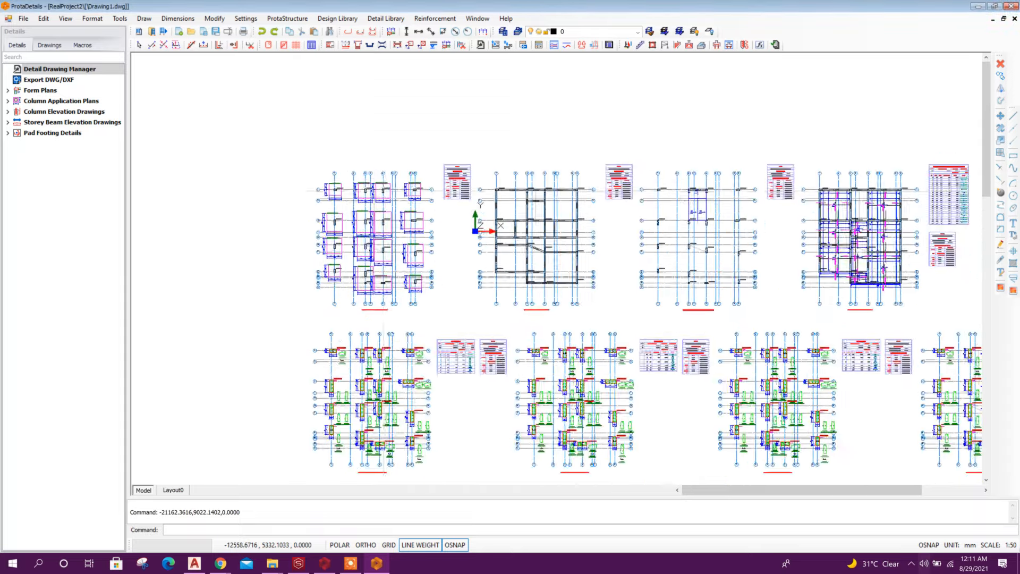
# Step: Examine the generated drawing set, covering the beam elevations, pad footing details, column schedule and column elevations
pyautogui.scroll(-5, 603, 335)
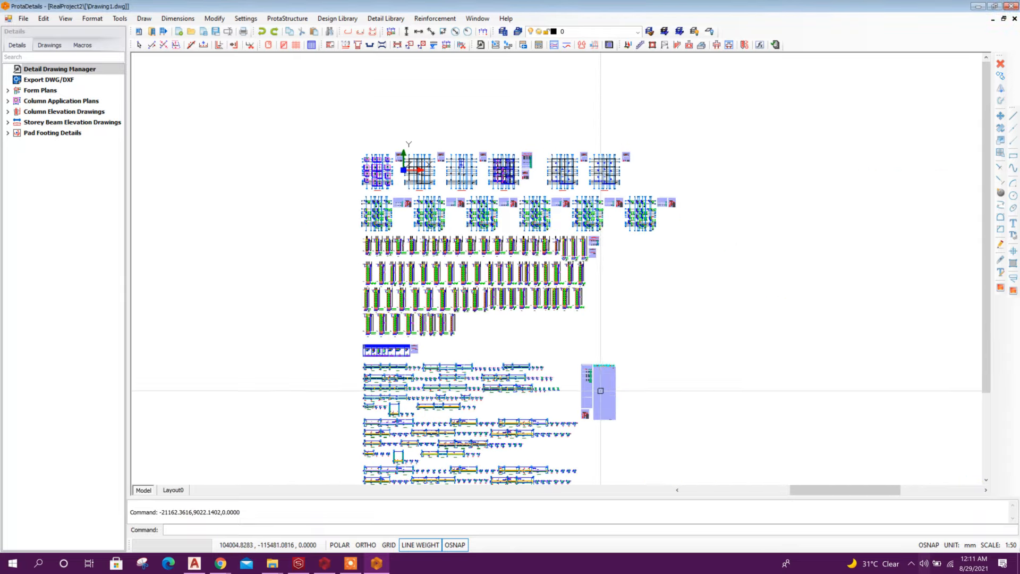
pyautogui.scroll(-3, 603, 334)
pyautogui.scroll(8, 579, 399)
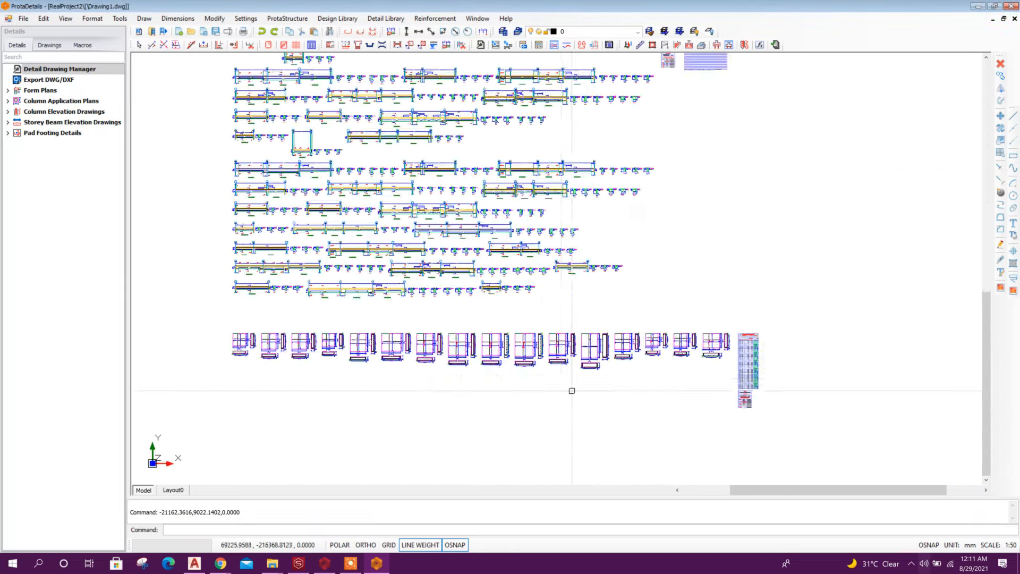
pyautogui.scroll(-6, 547, 359)
pyautogui.scroll(2, 532, 228)
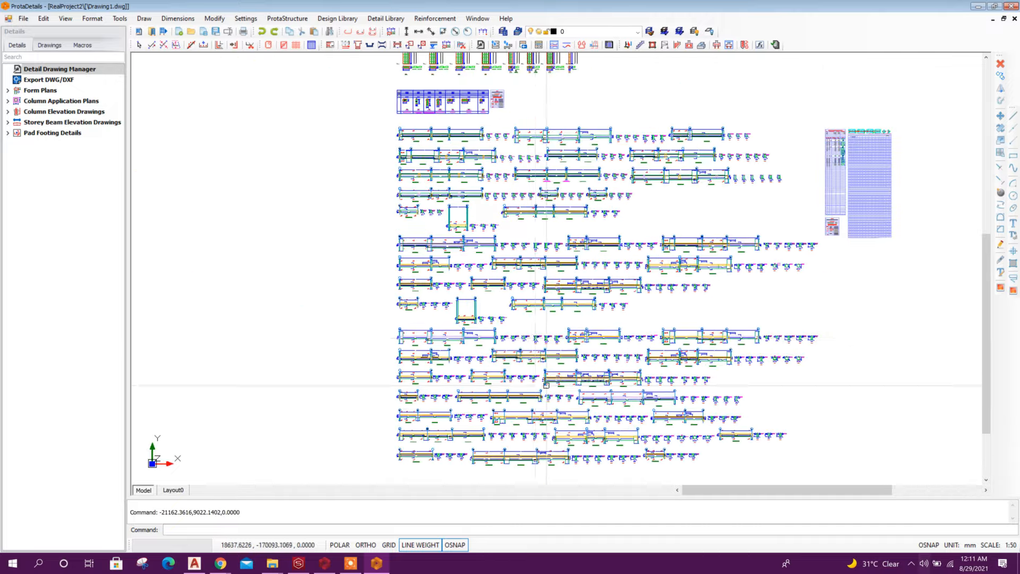
pyautogui.scroll(1, 537, 265)
pyautogui.scroll(-4, 550, 341)
pyautogui.scroll(9, 518, 288)
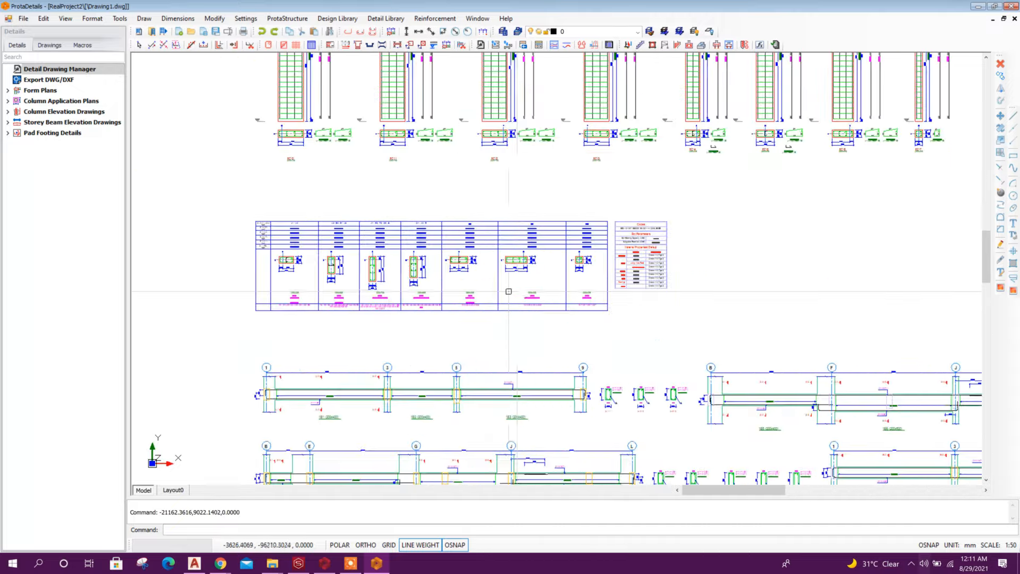
pyautogui.scroll(-5, 590, 299)
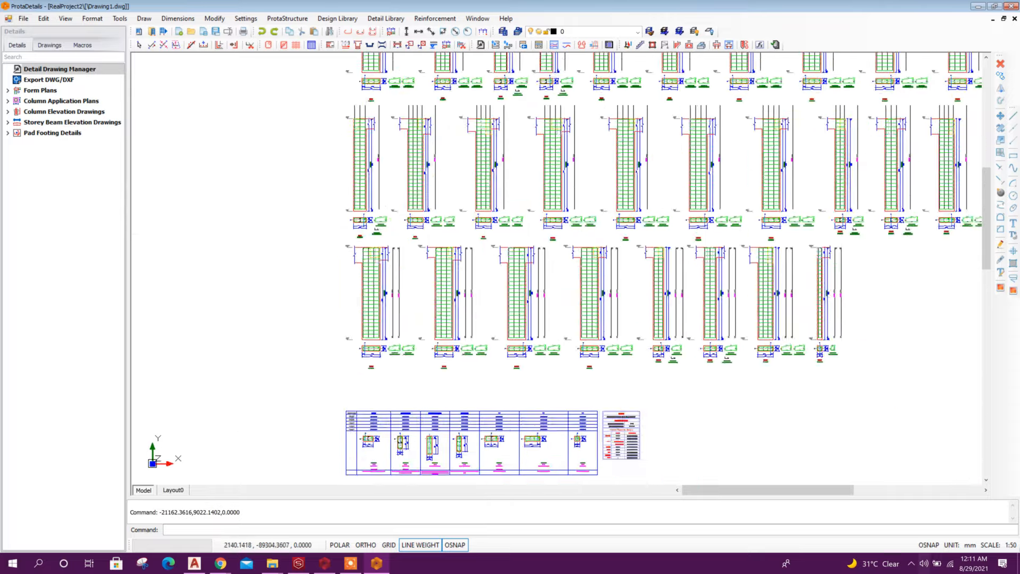
pyautogui.scroll(-4, 583, 210)
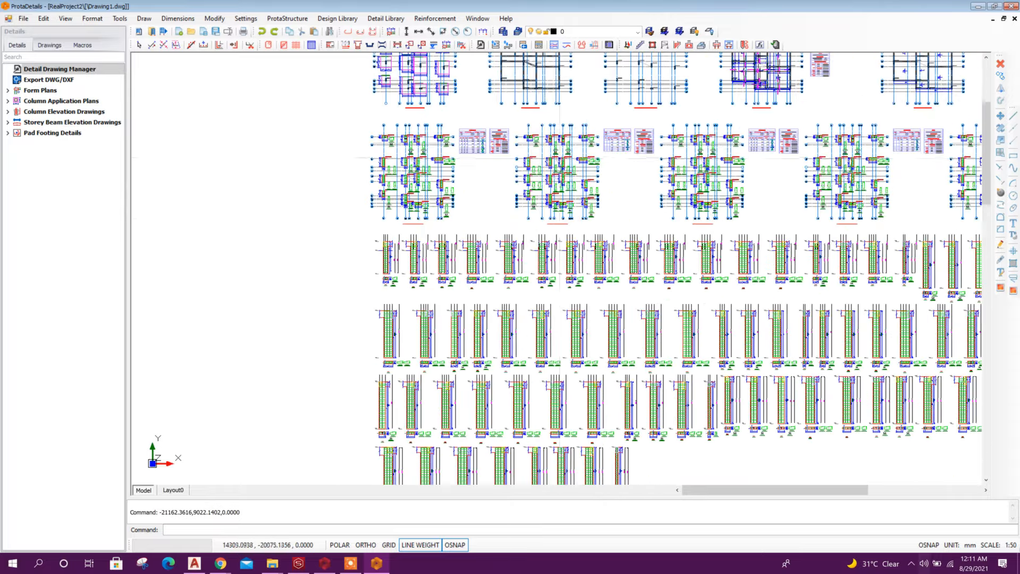
# Step: Inspect the column application plan with the 3C columns, including their section dimensions, bar labels and links
pyautogui.scroll(4, 542, 176)
pyautogui.scroll(5, 542, 177)
pyautogui.scroll(-6, 526, 201)
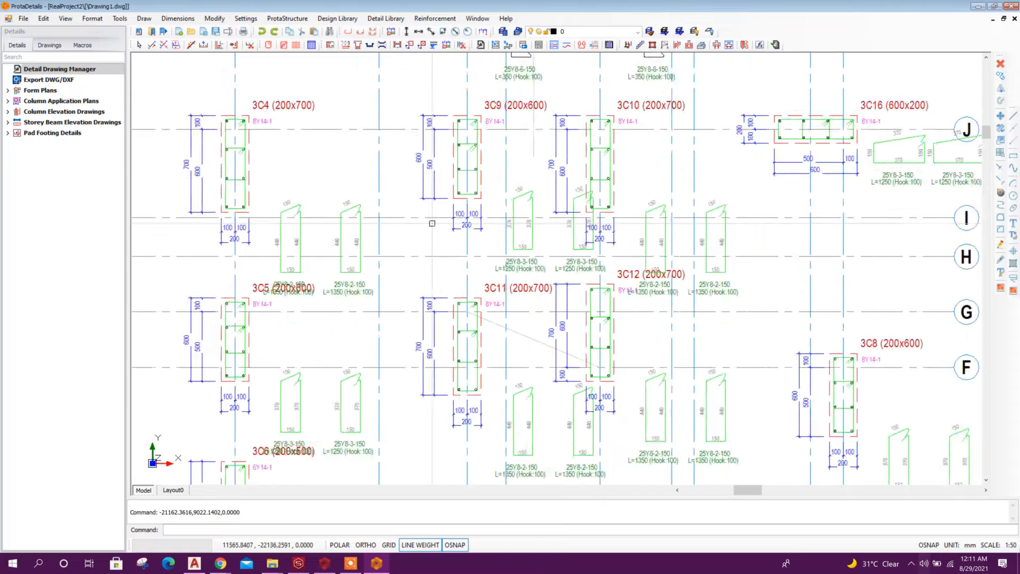
pyautogui.scroll(3, 431, 223)
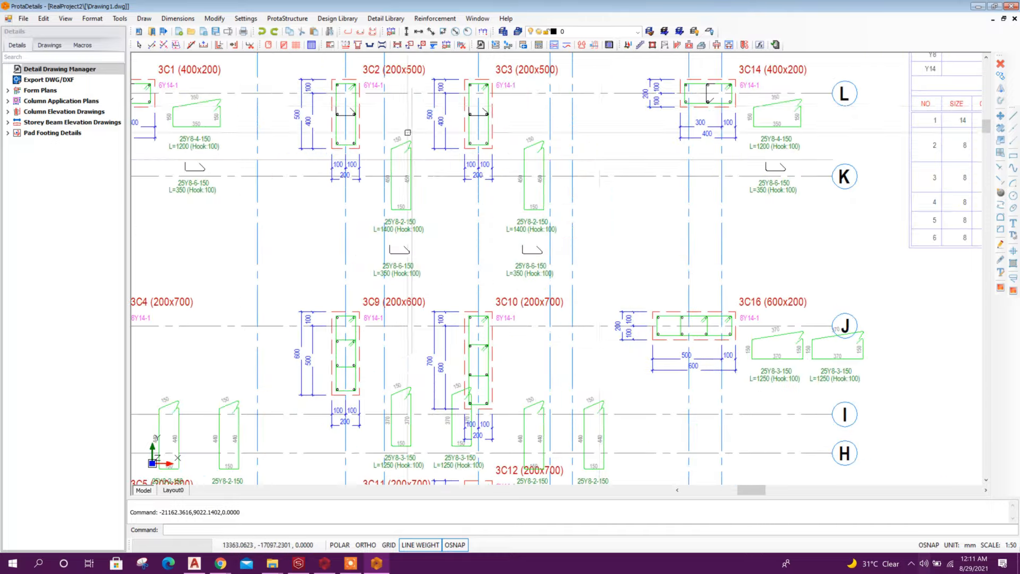
pyautogui.scroll(-2, 538, 194)
pyautogui.scroll(-4, 511, 197)
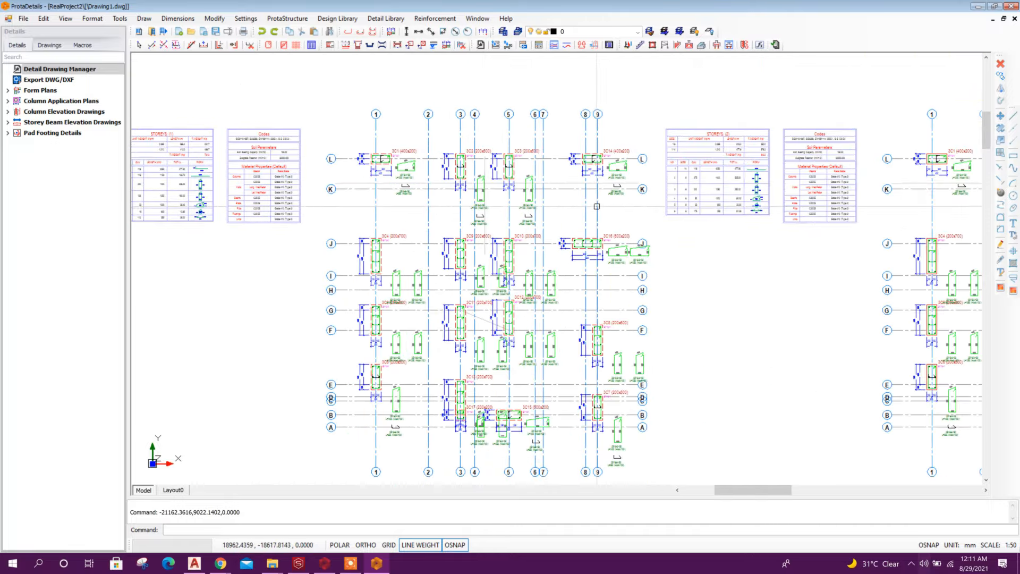
# Step: Examine the row of form plans, from the pad footing layout to the beam and slab layouts of the storeys
pyautogui.scroll(2, 490, 165)
pyautogui.scroll(4, 490, 165)
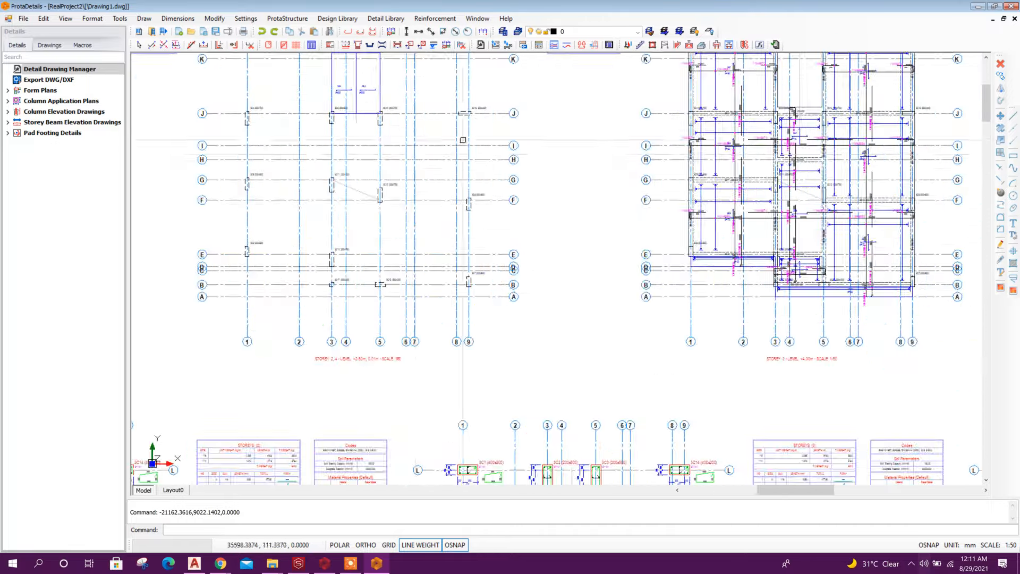
pyautogui.scroll(-2, 553, 266)
pyautogui.scroll(3, 468, 274)
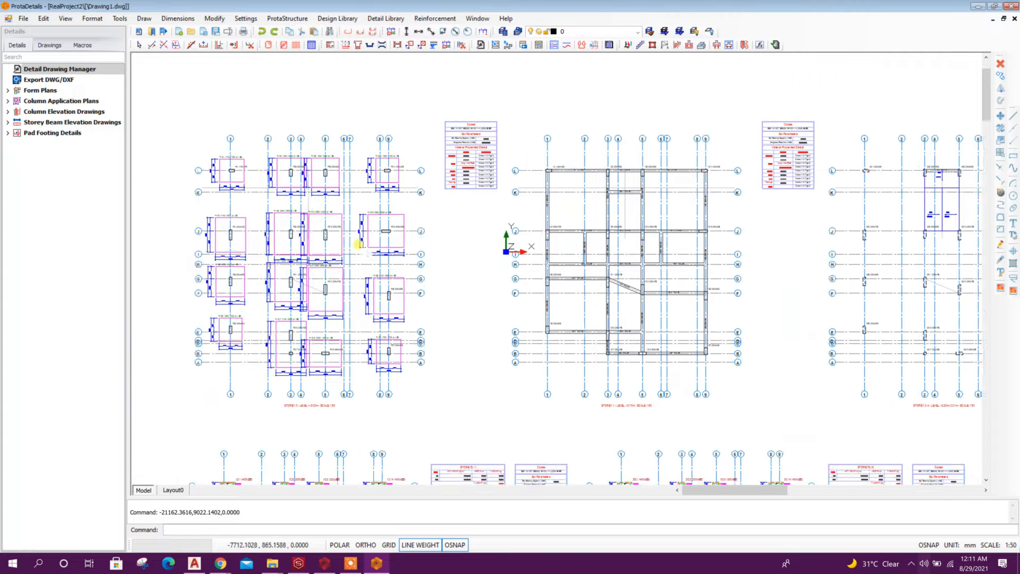
pyautogui.scroll(-4, 531, 254)
pyautogui.scroll(2, 530, 254)
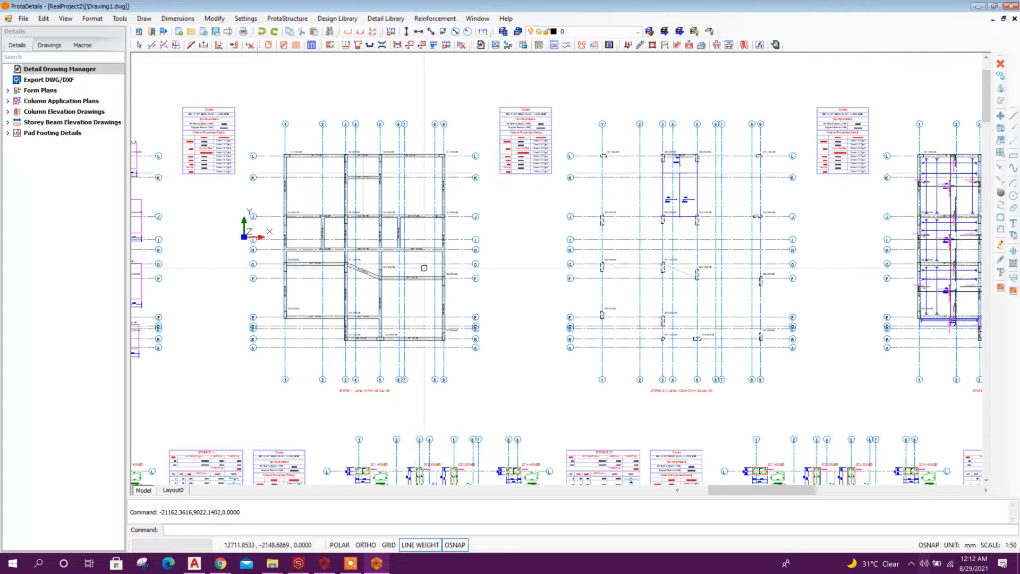
pyautogui.scroll(-3, 478, 255)
pyautogui.scroll(3, 346, 257)
pyautogui.scroll(-2, 355, 252)
pyautogui.scroll(-2, 355, 252)
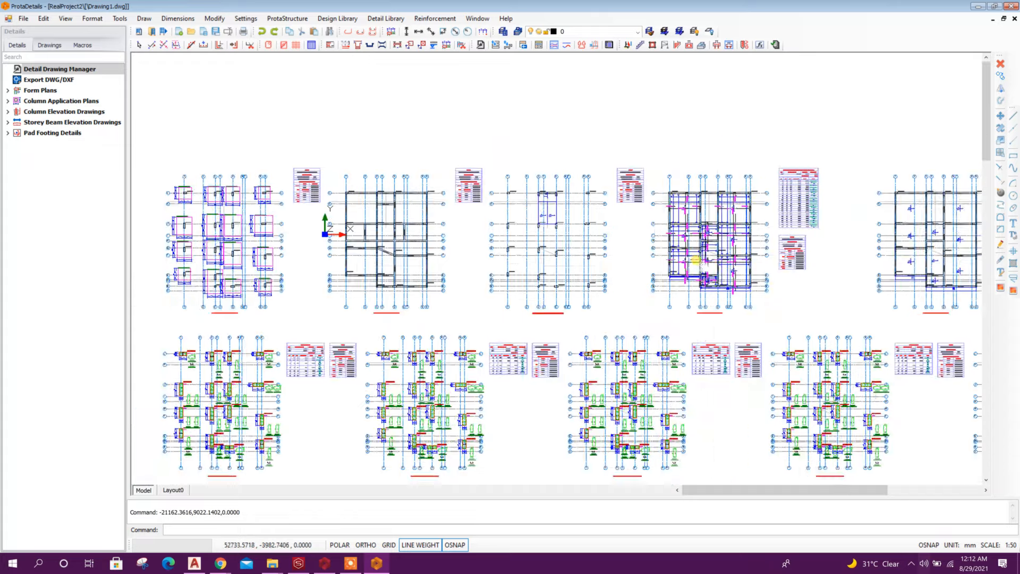
# Step: Examine the Storey 3 form plan's slab reinforcement, its quantity take-off table, and the codes and material properties table
pyautogui.scroll(6, 546, 276)
pyautogui.scroll(2, 420, 213)
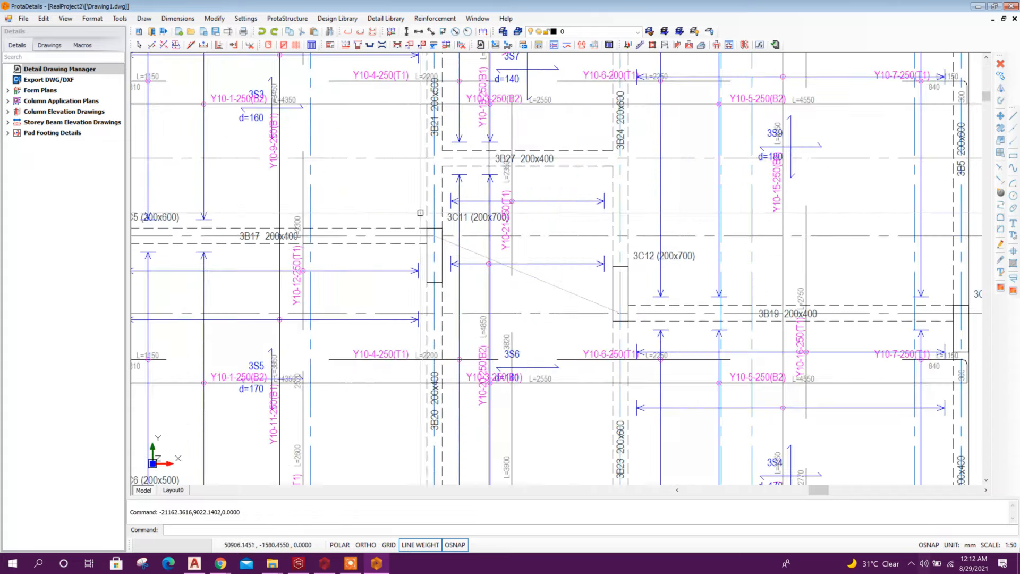
pyautogui.scroll(-6, 500, 200)
pyautogui.scroll(7, 646, 168)
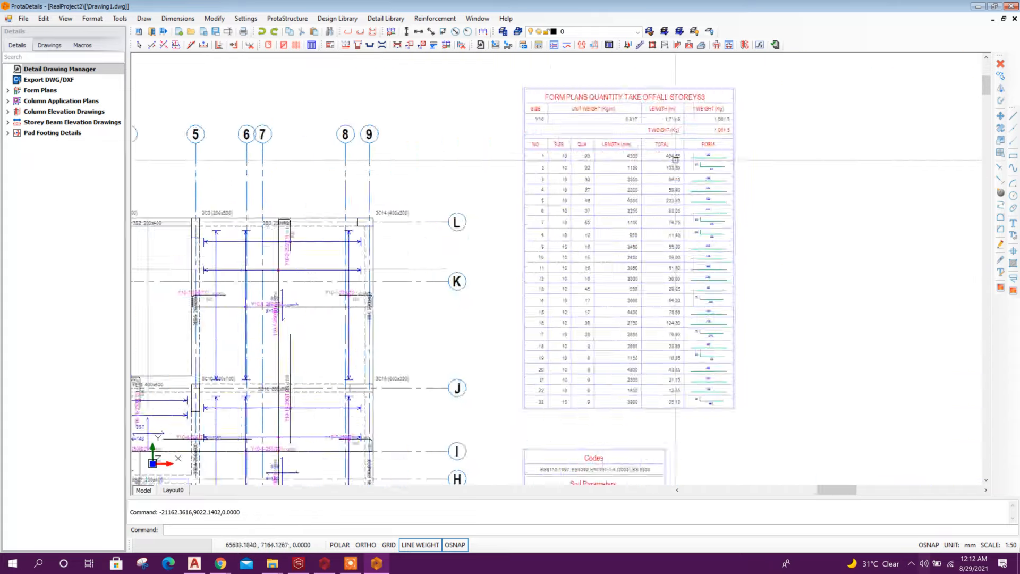
pyautogui.scroll(-2, 646, 168)
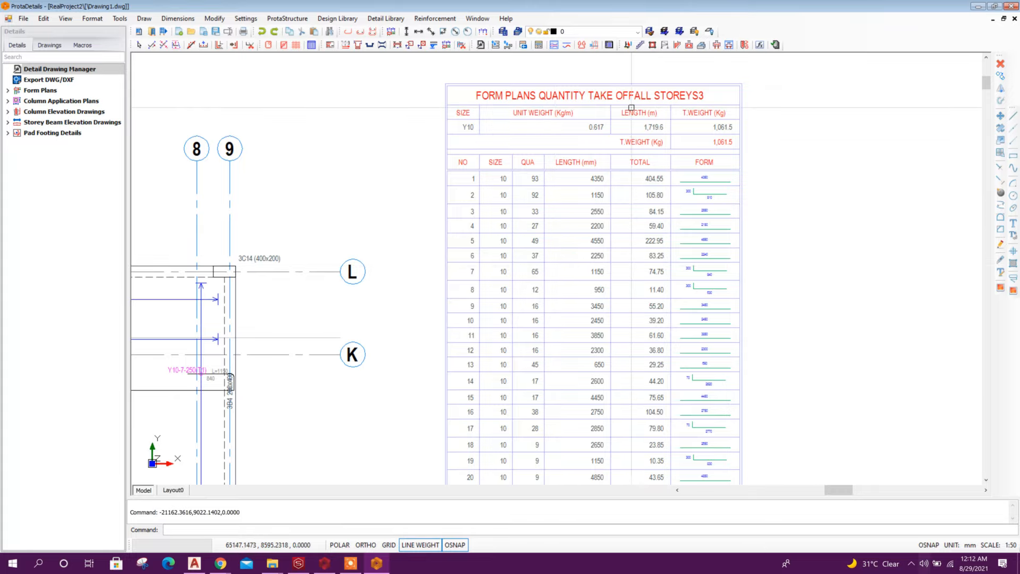
pyautogui.scroll(-3, 590, 142)
pyautogui.scroll(3, 587, 308)
pyautogui.moveTo(563, 350); pyautogui.dragTo(575, 263, button='middle')
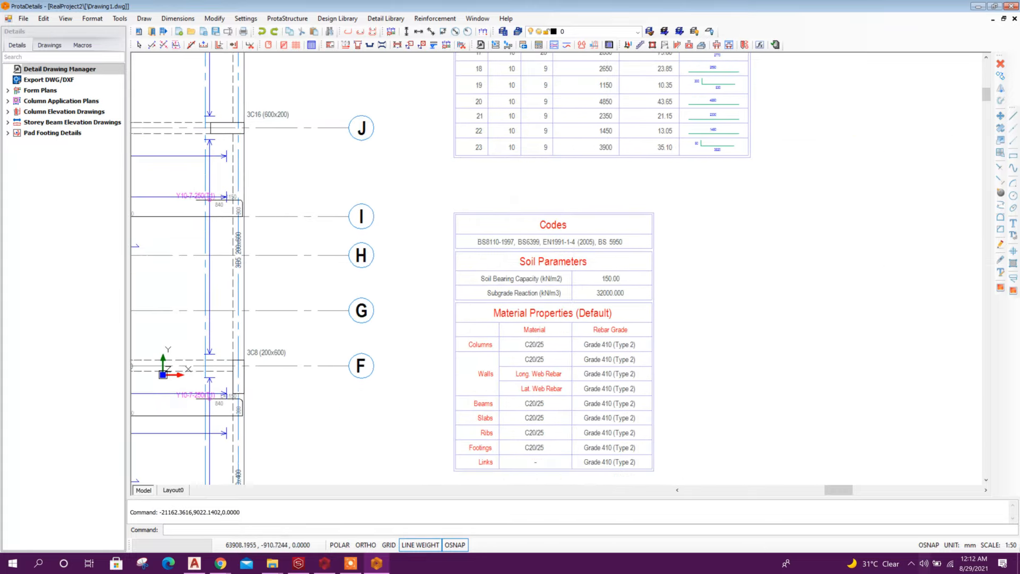
pyautogui.scroll(-1, 573, 260)
pyautogui.scroll(-6, 583, 299)
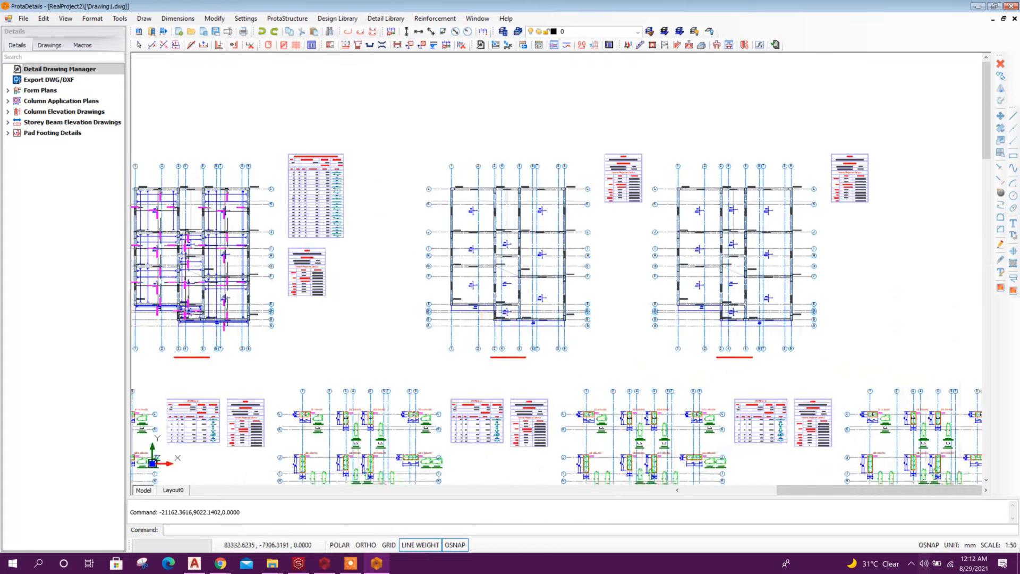
# Step: Review the remaining form plans and the overall arrangement of plans, column elevations and beam elevations in the drawing
pyautogui.scroll(-1, 620, 312)
pyautogui.moveTo(661, 398); pyautogui.dragTo(614, 321, button='middle')
pyautogui.scroll(-1, 614, 321)
pyautogui.scroll(1, 589, 372)
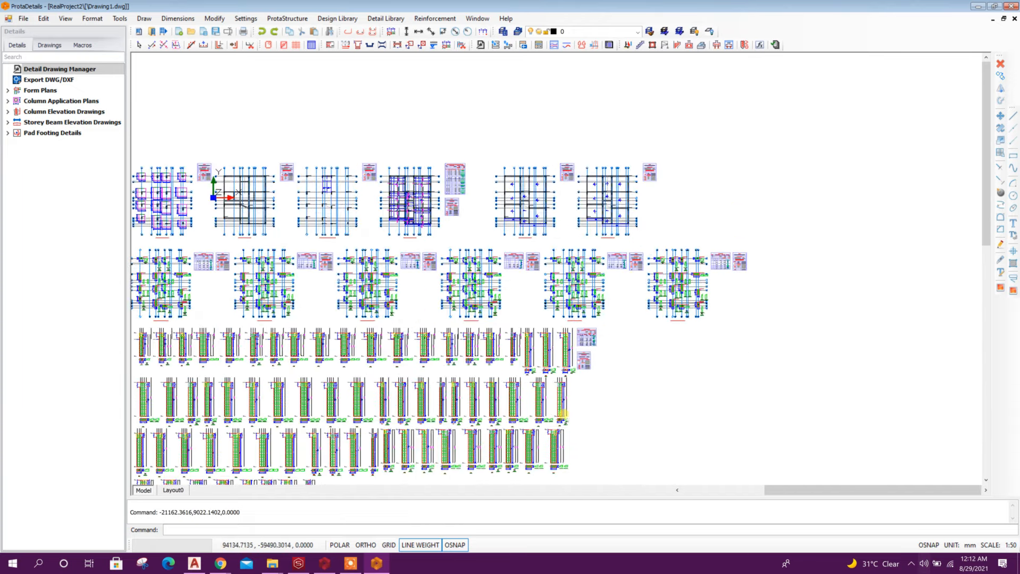
pyautogui.moveTo(571, 422); pyautogui.dragTo(606, 312, button='middle')
pyautogui.scroll(-1, 606, 311)
pyautogui.scroll(-1, 485, 293)
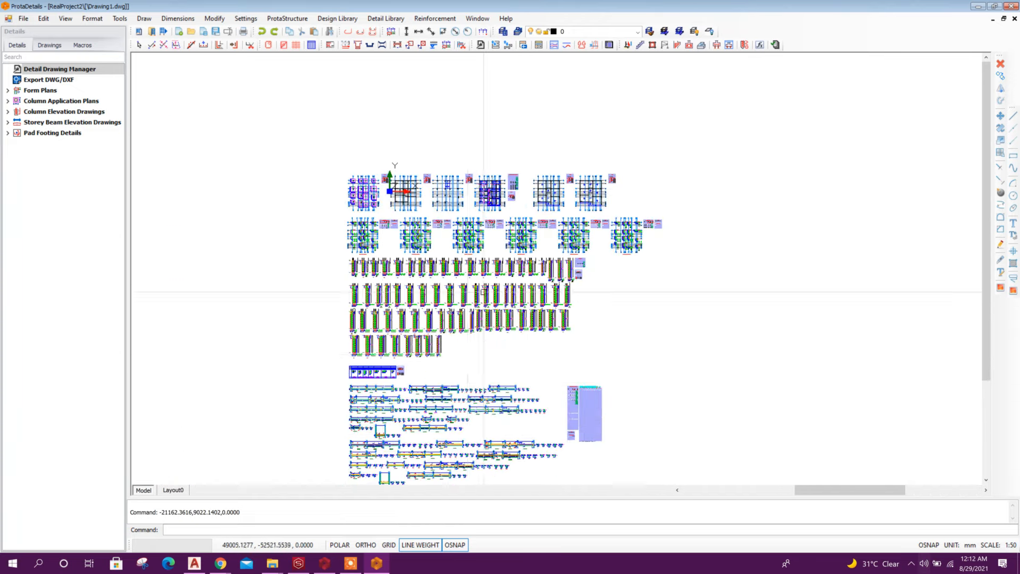
pyautogui.moveTo(459, 420); pyautogui.dragTo(480, 341, button='middle')
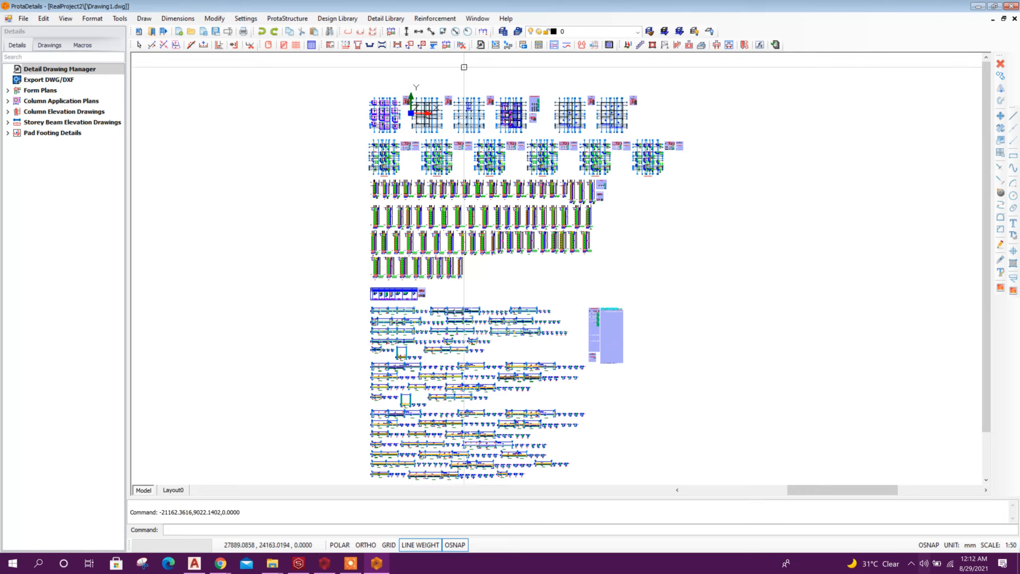
pyautogui.moveTo(429, 91); pyautogui.dragTo(412, 138, button='middle')
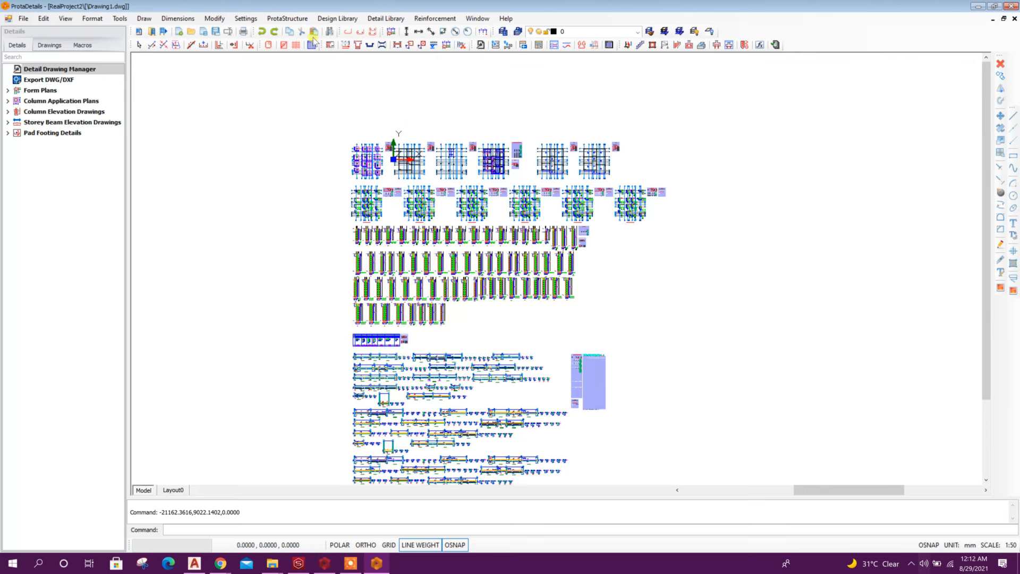
# Step: Design the double-armed stair M1, supported by its outer edge, and insert its detail drawing in the empty area beside the form plans
pyautogui.click(338, 18)
pyautogui.click(343, 42)
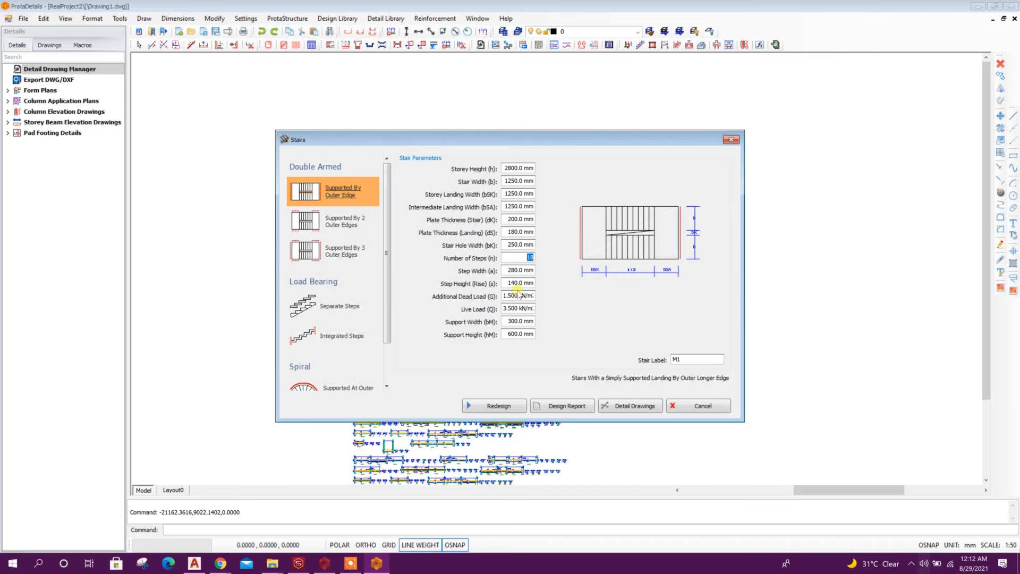
pyautogui.click(499, 407)
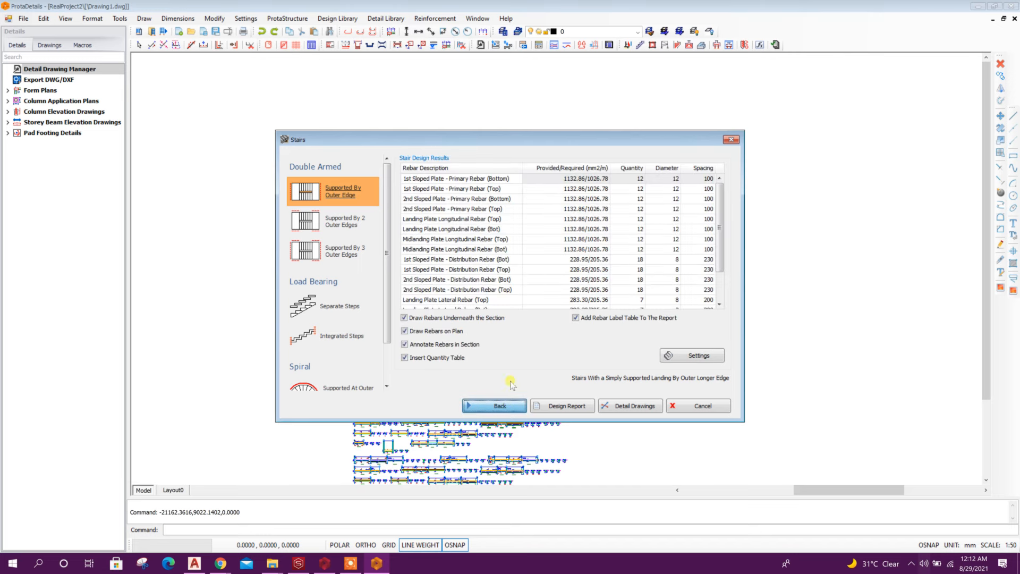
pyautogui.scroll(-1, 720, 225)
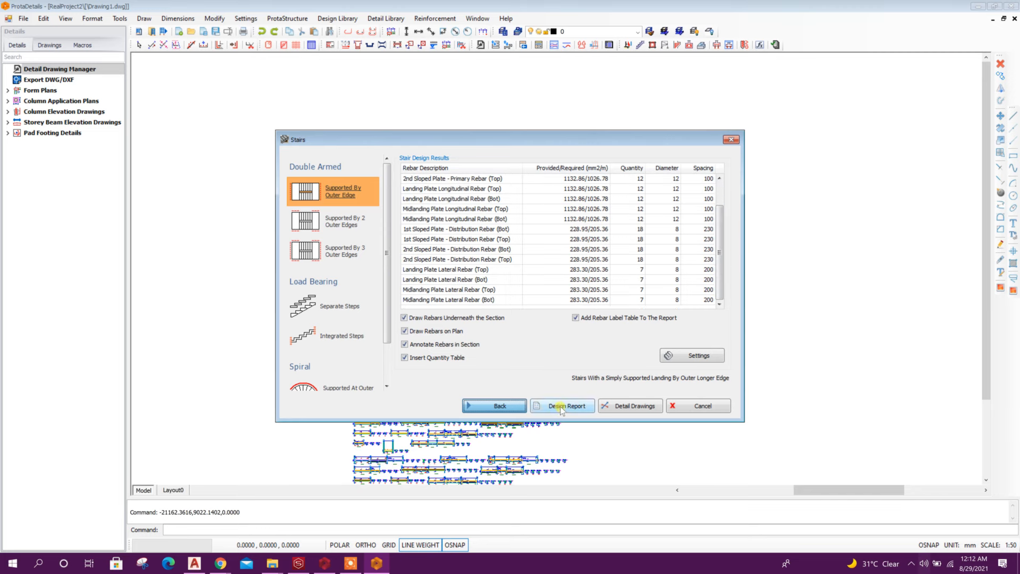
pyautogui.click(639, 408)
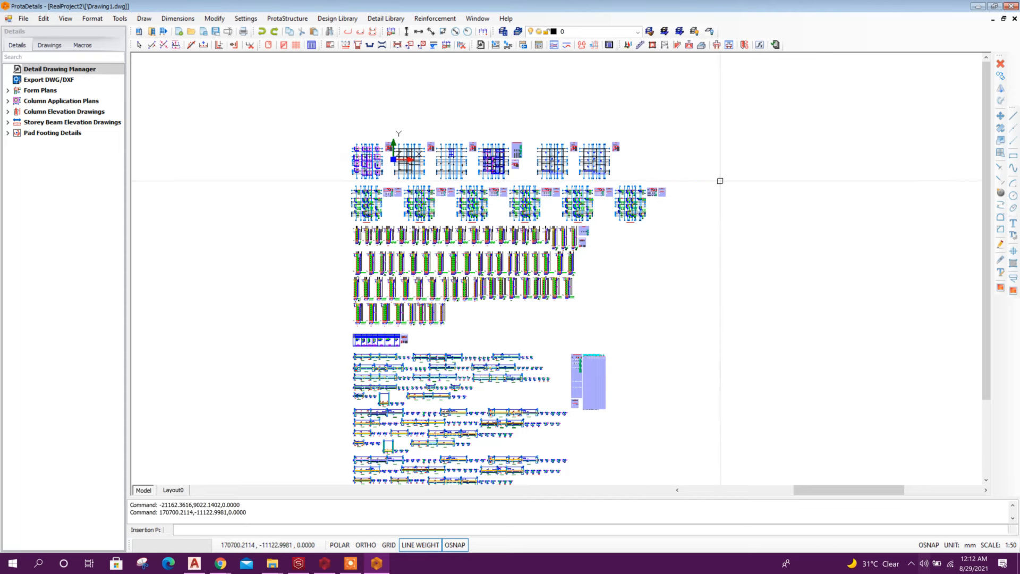
pyautogui.click(829, 257)
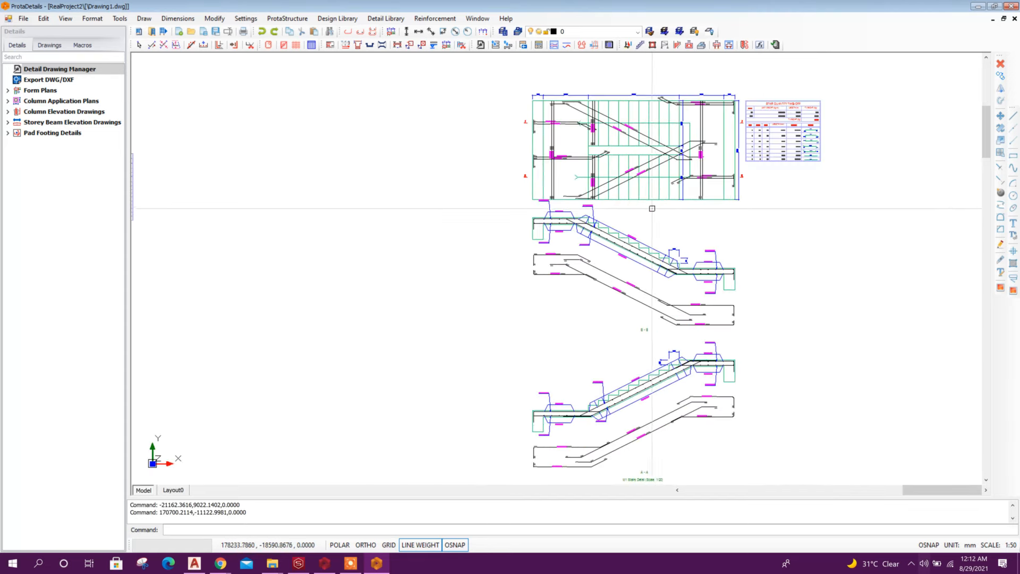
# Step: Review the inserted stair detail and the overall arrangement of form plans, column plans and elevations, beam elevations and pad footing details
pyautogui.scroll(-3, 638, 229)
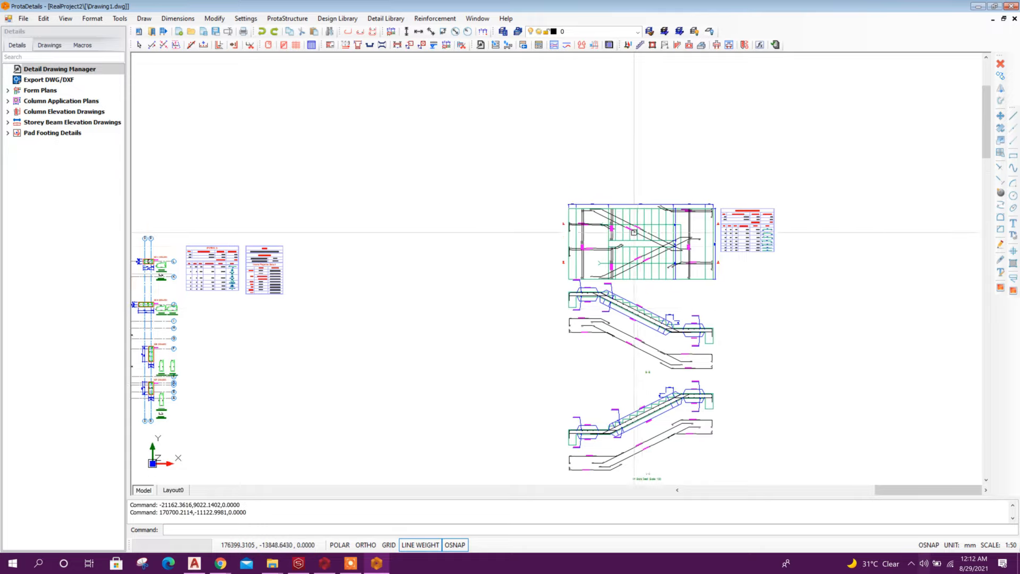
pyautogui.scroll(2, 635, 232)
pyautogui.scroll(-6, 628, 237)
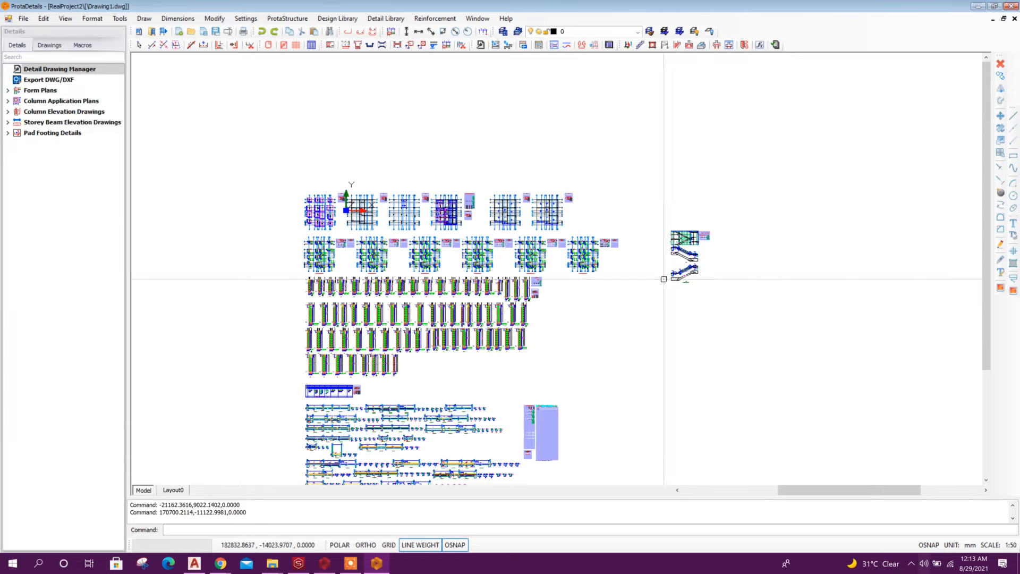
pyautogui.scroll(5, 379, 194)
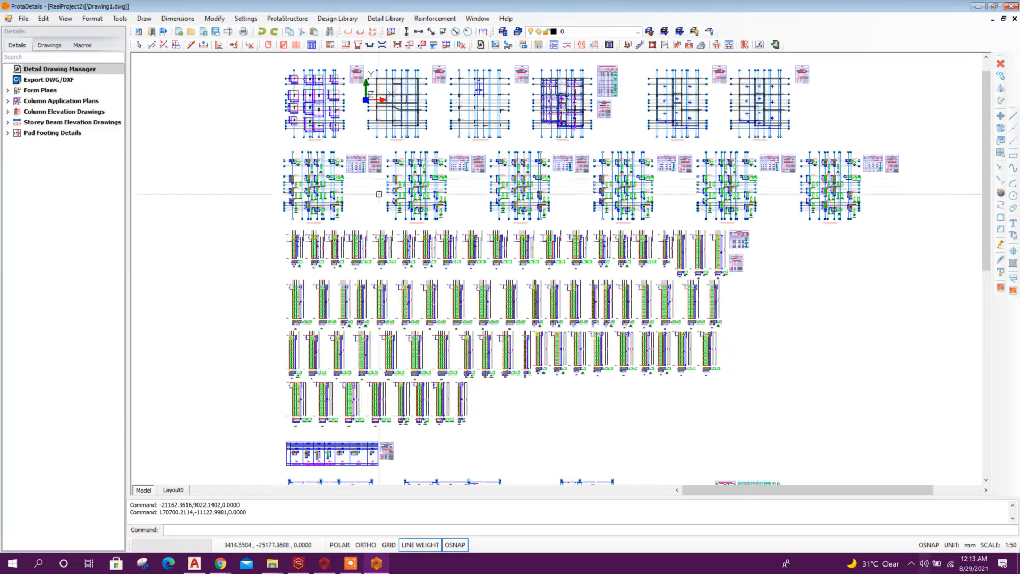
pyautogui.scroll(-3, 379, 194)
pyautogui.moveTo(603, 405); pyautogui.dragTo(604, 330, button='middle')
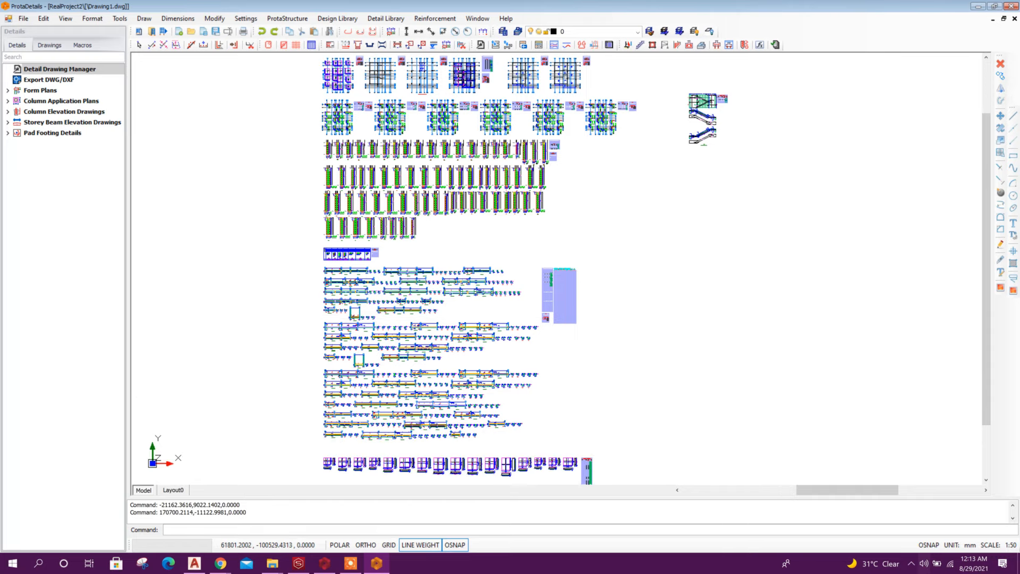
pyautogui.scroll(-1, 462, 259)
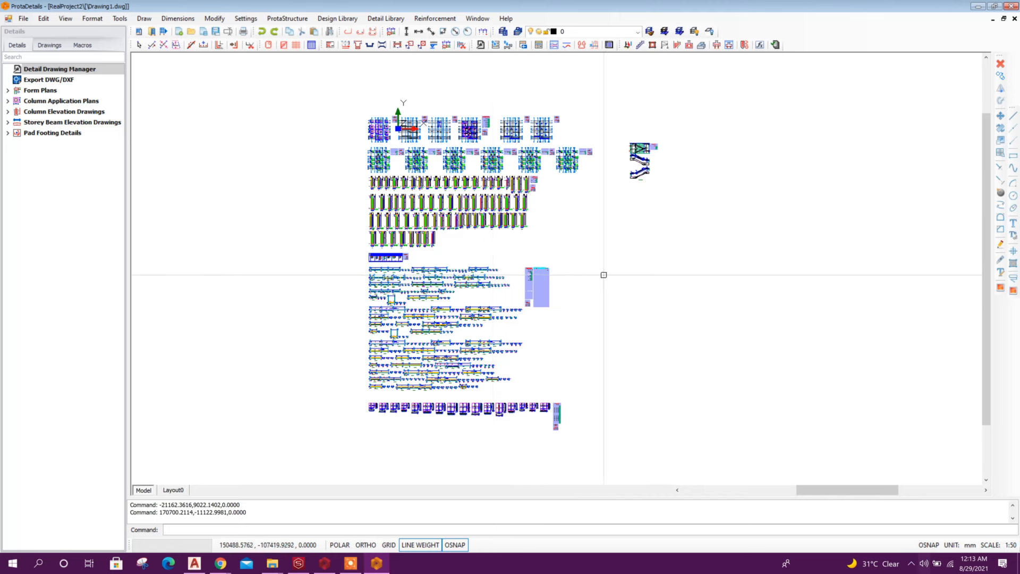
pyautogui.scroll(2, 476, 242)
pyautogui.moveTo(476, 241); pyautogui.dragTo(486, 365, button='middle')
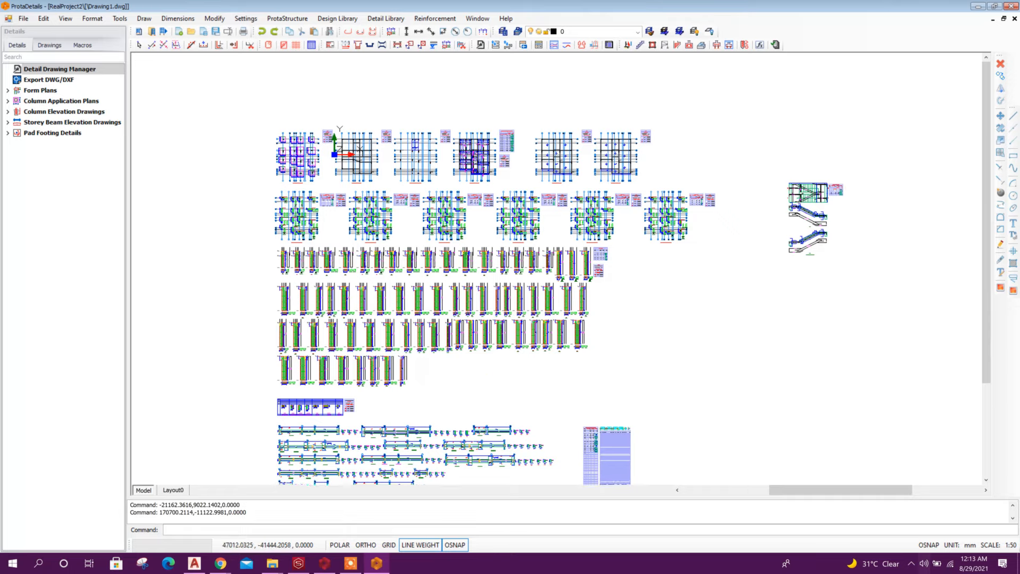
pyautogui.scroll(-2, 486, 364)
pyautogui.scroll(5, 459, 372)
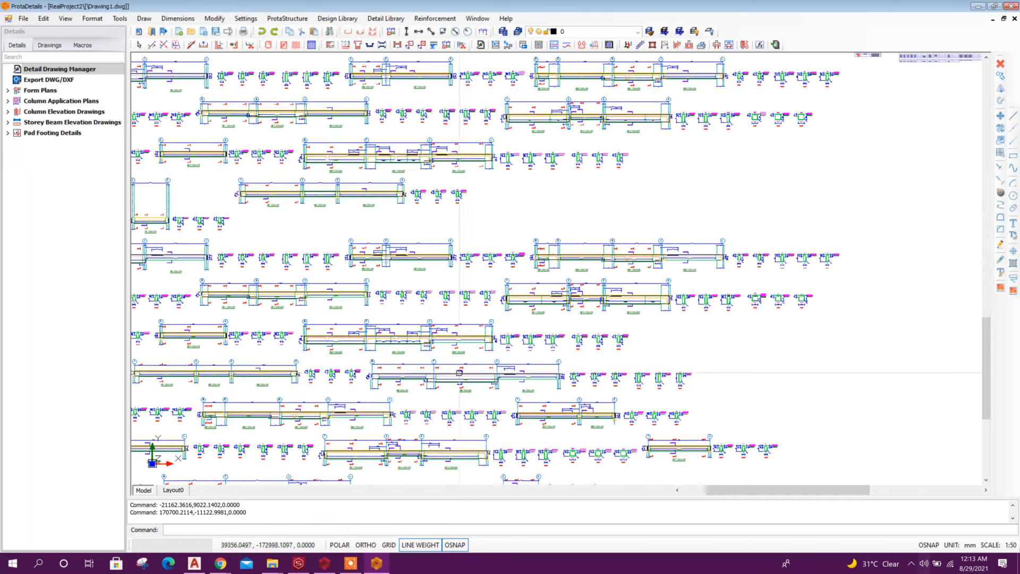
pyautogui.scroll(-5, 459, 372)
pyautogui.moveTo(617, 474); pyautogui.dragTo(594, 387, button='middle')
pyautogui.scroll(-1, 594, 256)
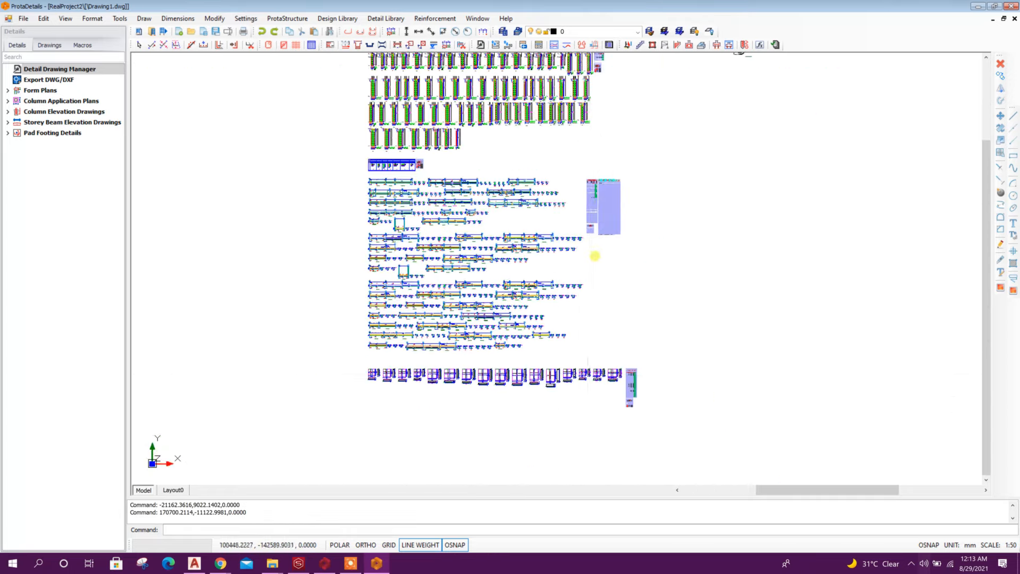
pyautogui.moveTo(578, 154); pyautogui.dragTo(559, 188, button='middle')
pyautogui.scroll(5, 541, 113)
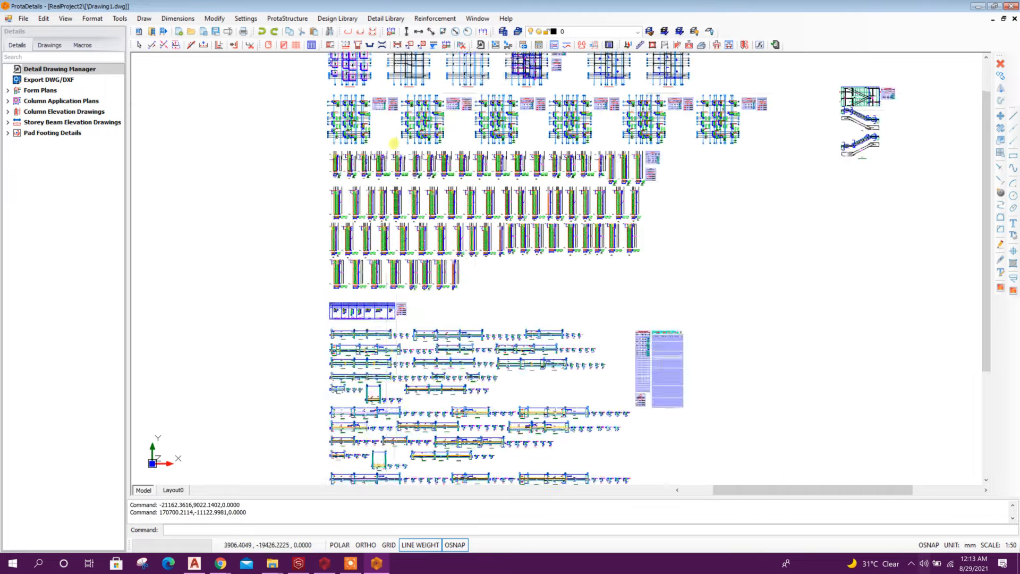
# Step: Place a horizontal dimension between grid lines 1 and 2 above the Storey 1 beam layout
pyautogui.scroll(4, 368, 157)
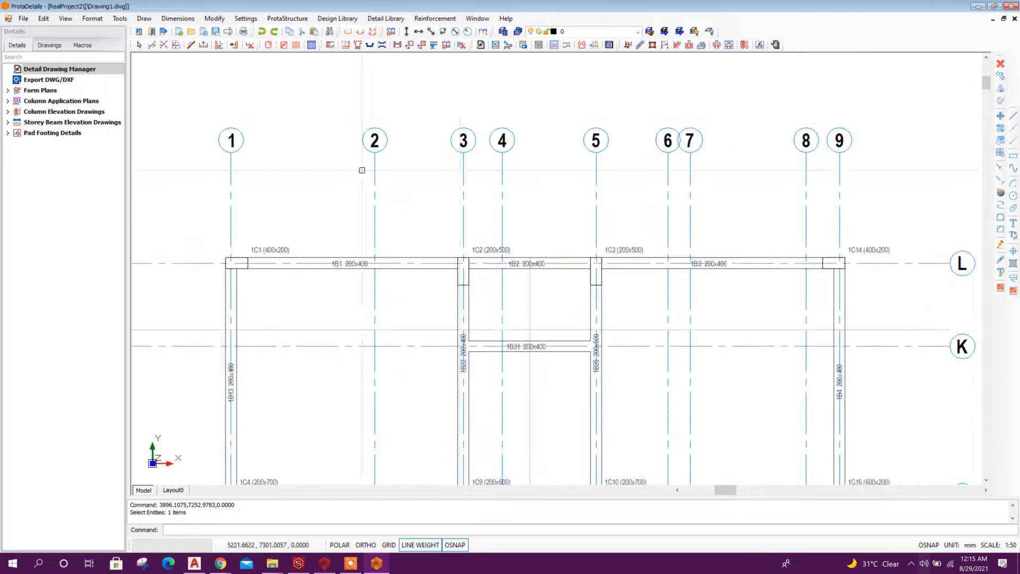
pyautogui.scroll(1, 226, 187)
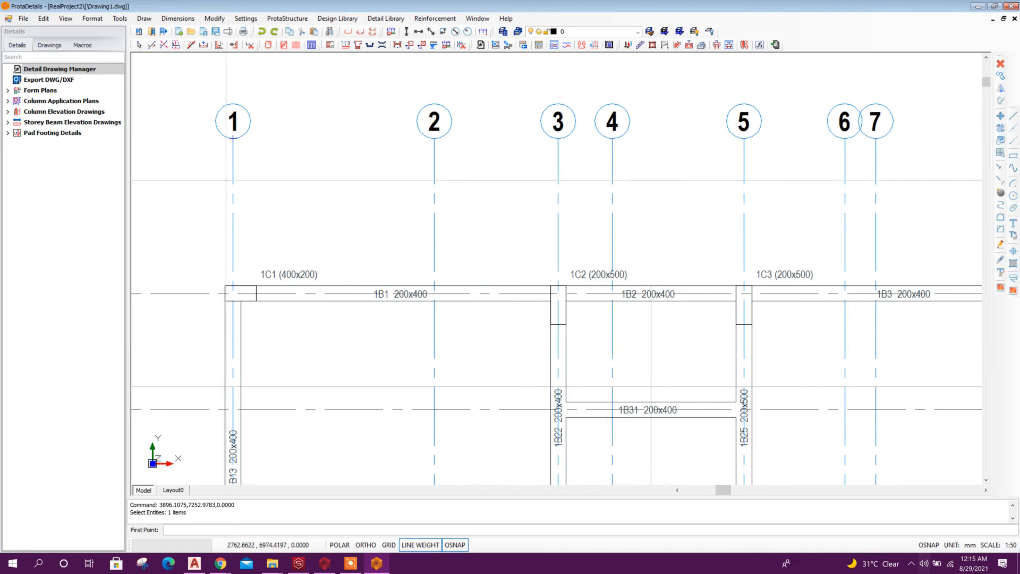
pyautogui.click(233, 137)
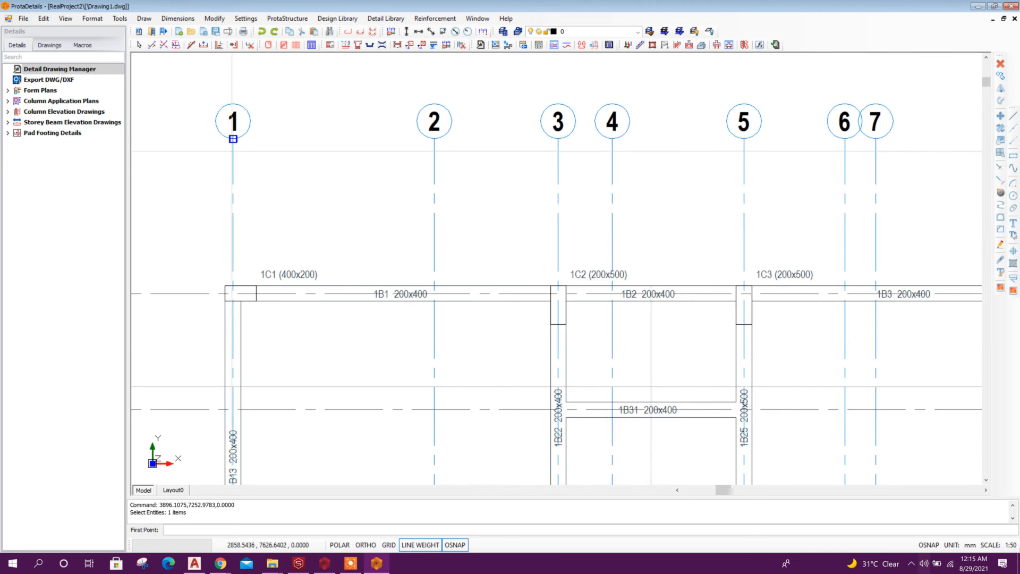
pyautogui.click(434, 138)
pyautogui.scroll(2, 311, 234)
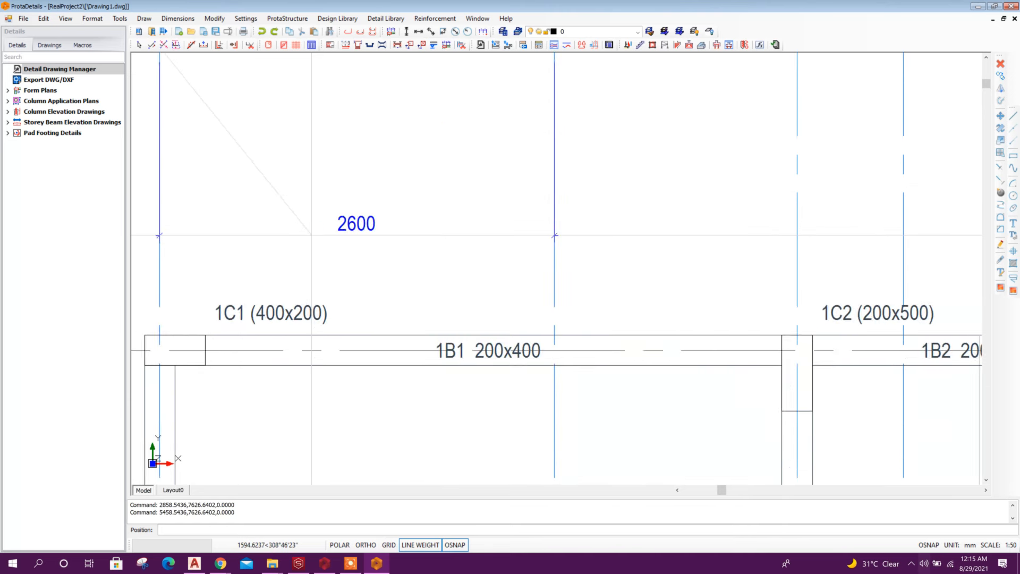
pyautogui.click(311, 234)
# Step: Continue the horizontal dimension chain above the Storey 1 plan from grid line 2 through to grid line 9
pyautogui.scroll(-2, 456, 266)
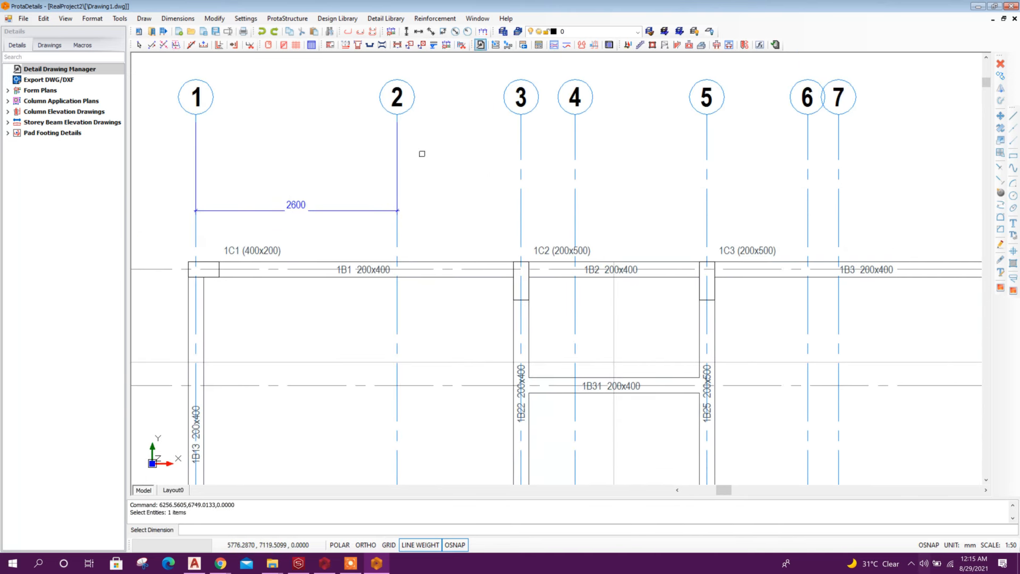
pyautogui.click(367, 210)
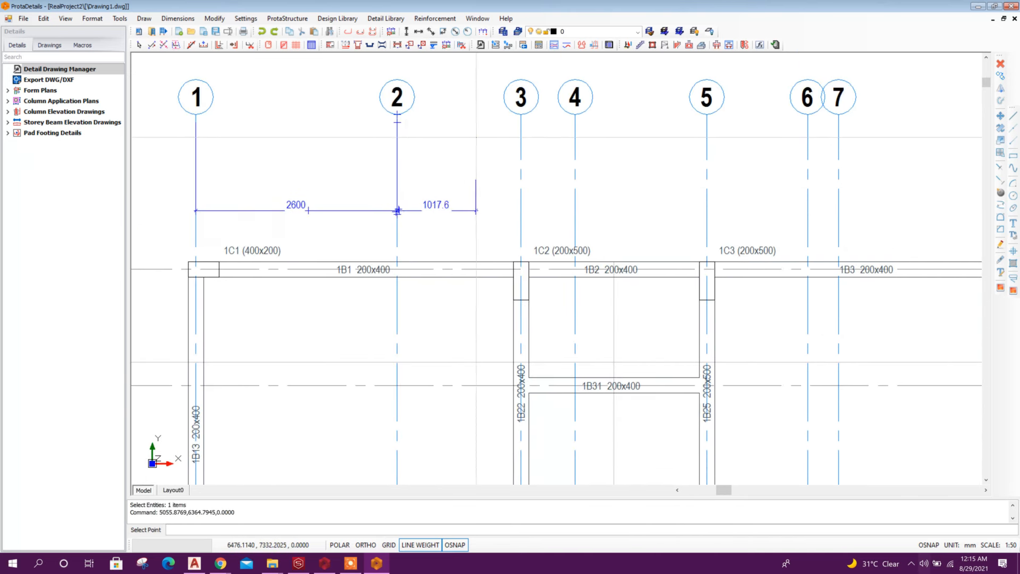
pyautogui.click(574, 88)
pyautogui.click(707, 100)
pyautogui.moveTo(707, 107); pyautogui.dragTo(387, 169, button='middle')
pyautogui.click(488, 184)
pyautogui.click(520, 181)
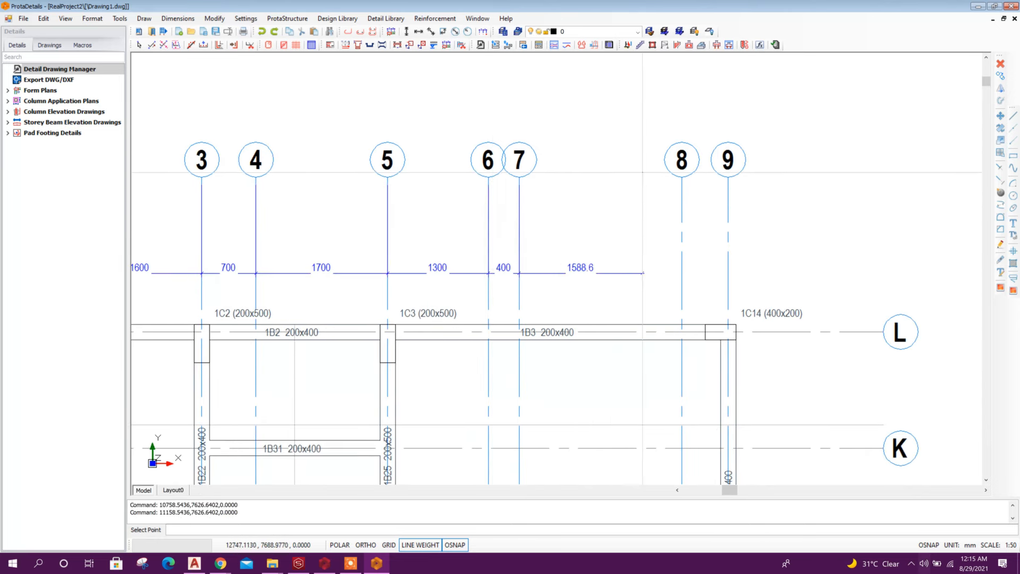
pyautogui.click(682, 179)
pyautogui.click(728, 208)
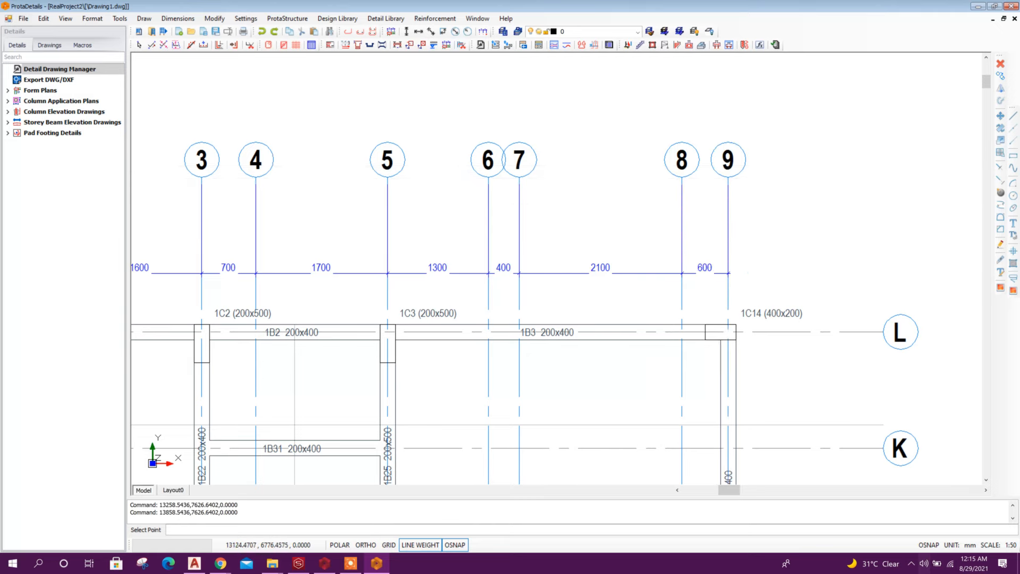
pyautogui.press('Escape')
# Step: Place a vertical dimension between grid lines A and B beside the grid bubbles of the Storey 1 plan
pyautogui.scroll(-5, 491, 266)
pyautogui.moveTo(491, 266); pyautogui.dragTo(519, 117, button='middle')
pyautogui.scroll(1, 474, 375)
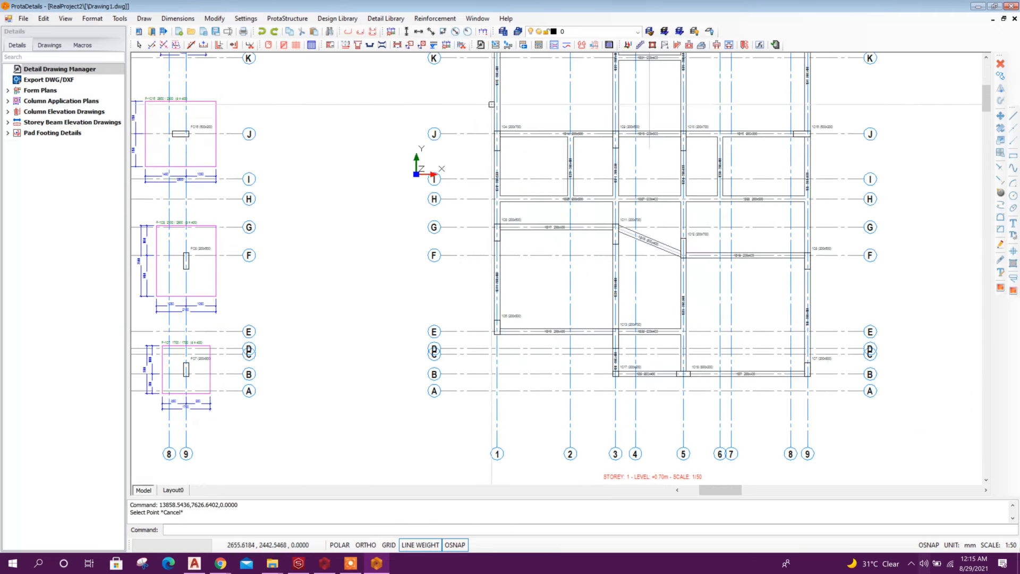
pyautogui.click(407, 31)
pyautogui.scroll(2, 490, 388)
pyautogui.click(441, 391)
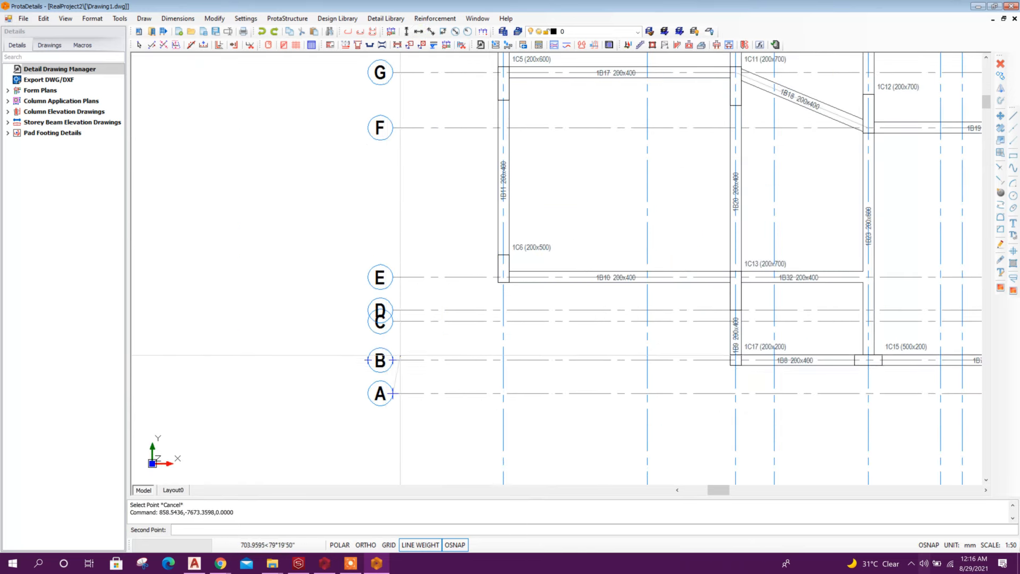
pyautogui.scroll(2, 389, 379)
pyautogui.click(392, 360)
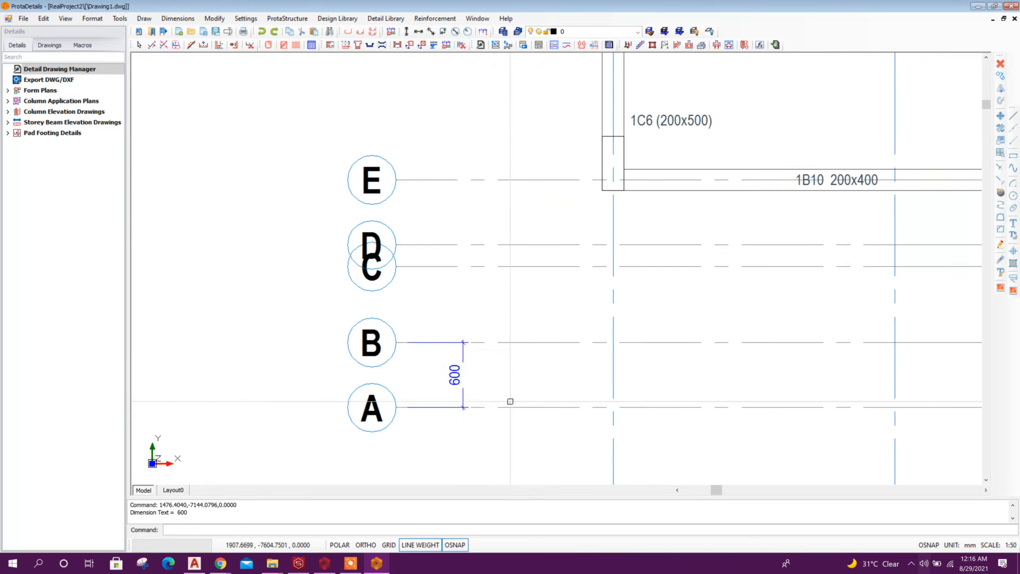
# Step: Try to continue the vertical dimension chain from grid line B to grid lines C and D
pyautogui.click(462, 361)
pyautogui.click(398, 269)
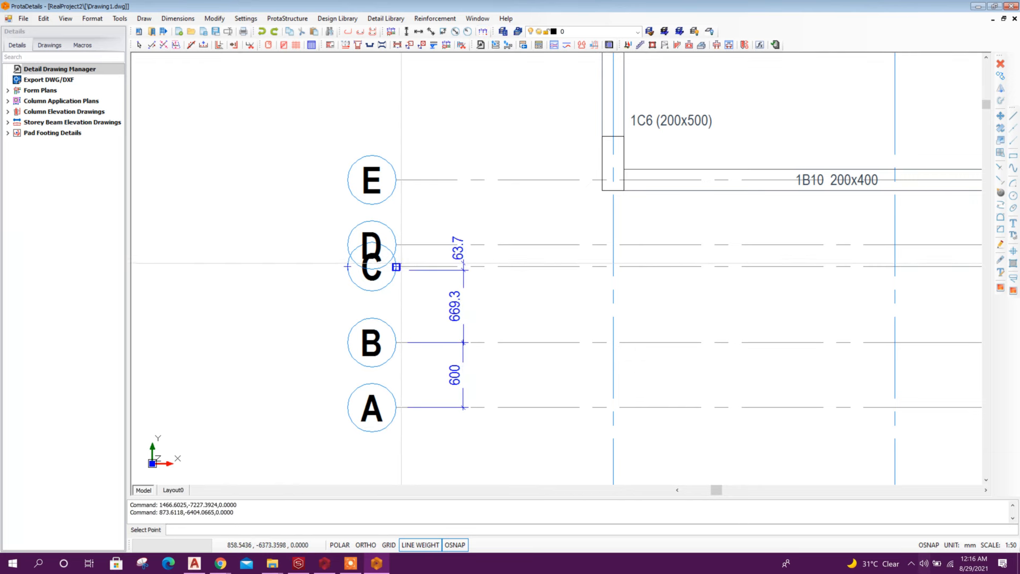
pyautogui.click(399, 247)
pyautogui.moveTo(452, 183); pyautogui.dragTo(460, 199, button='middle')
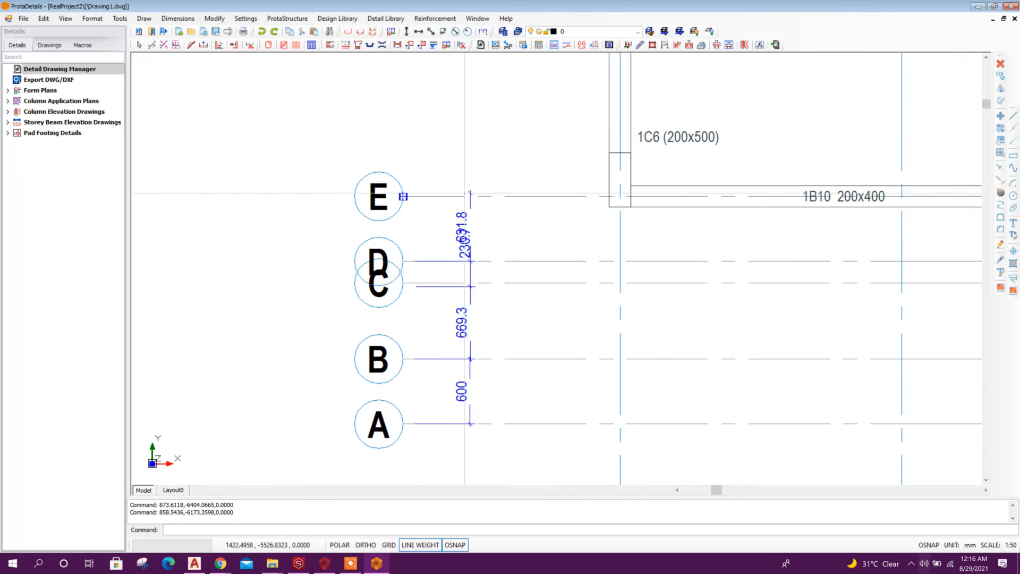
pyautogui.press('Escape')
# Step: Delete the two misplaced vertical dimensions above grid line B
pyautogui.scroll(2, 480, 295)
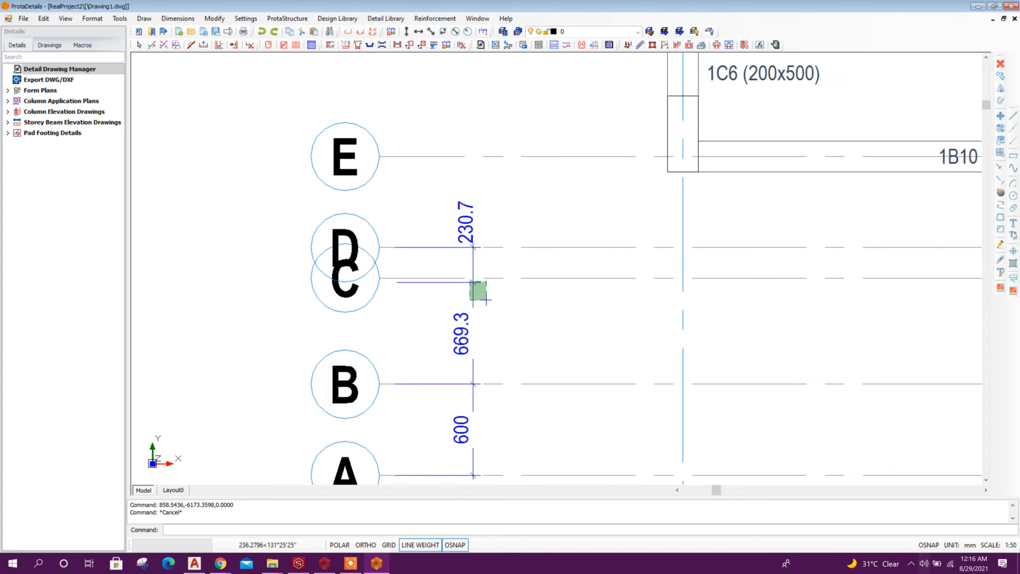
pyautogui.click(487, 300)
pyautogui.press('Delete')
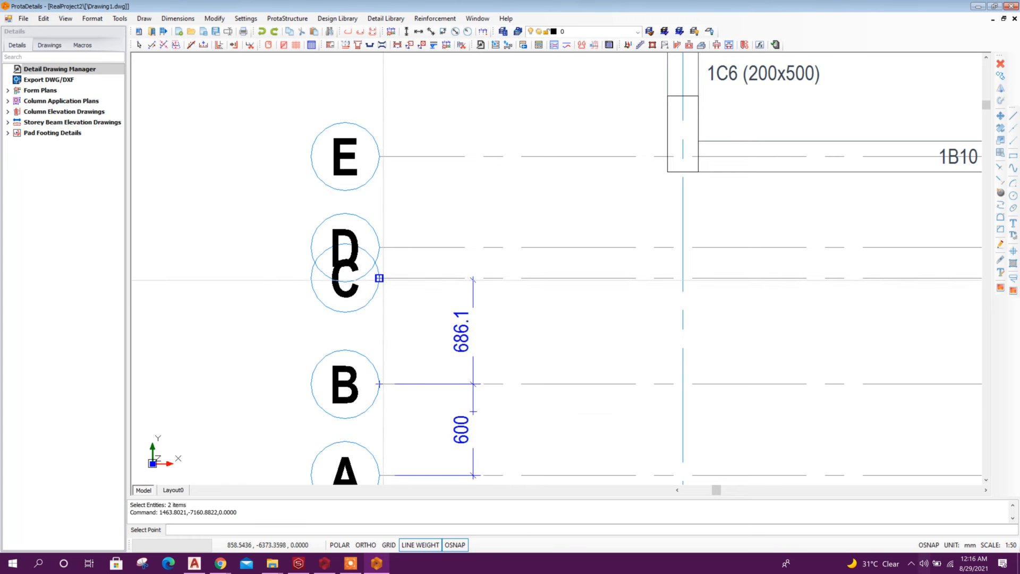
# Step: Continue the vertical dimension chain of the Storey 1 plan up through the grid lines to grid line L
pyautogui.click(380, 247)
pyautogui.click(380, 157)
pyautogui.press('Escape')
pyautogui.scroll(-4, 423, 320)
pyautogui.moveTo(436, 139); pyautogui.dragTo(464, 337, button='middle')
pyautogui.click(437, 255)
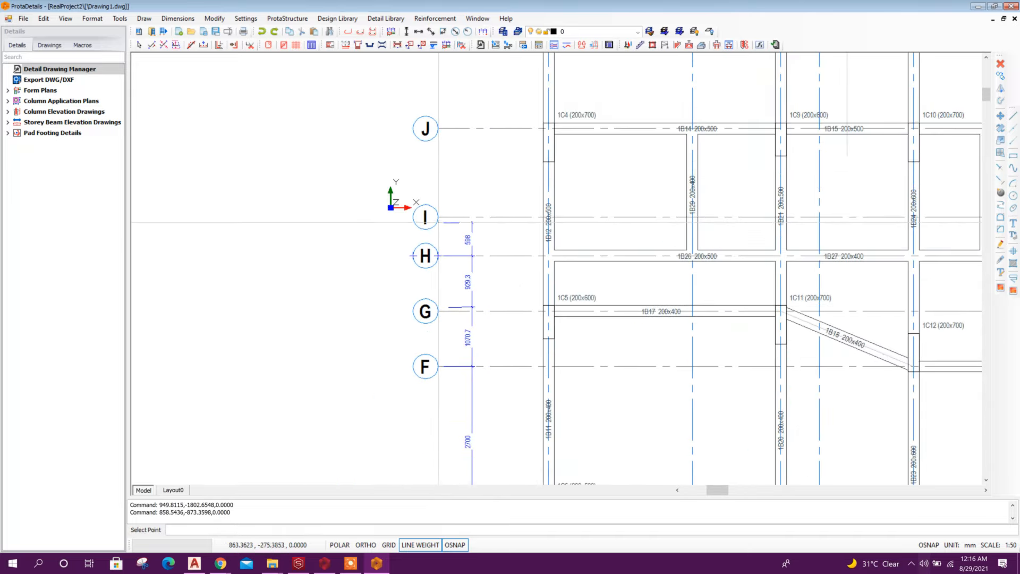
pyautogui.click(438, 128)
pyautogui.moveTo(438, 129); pyautogui.dragTo(435, 362, button='middle')
pyautogui.click(435, 212)
pyautogui.click(434, 130)
pyautogui.press('Escape')
# Step: Adjust the shared extension point of the two vertical dimensions meeting at grid line G to align with the grid line
pyautogui.scroll(5, 464, 256)
pyautogui.click(451, 275)
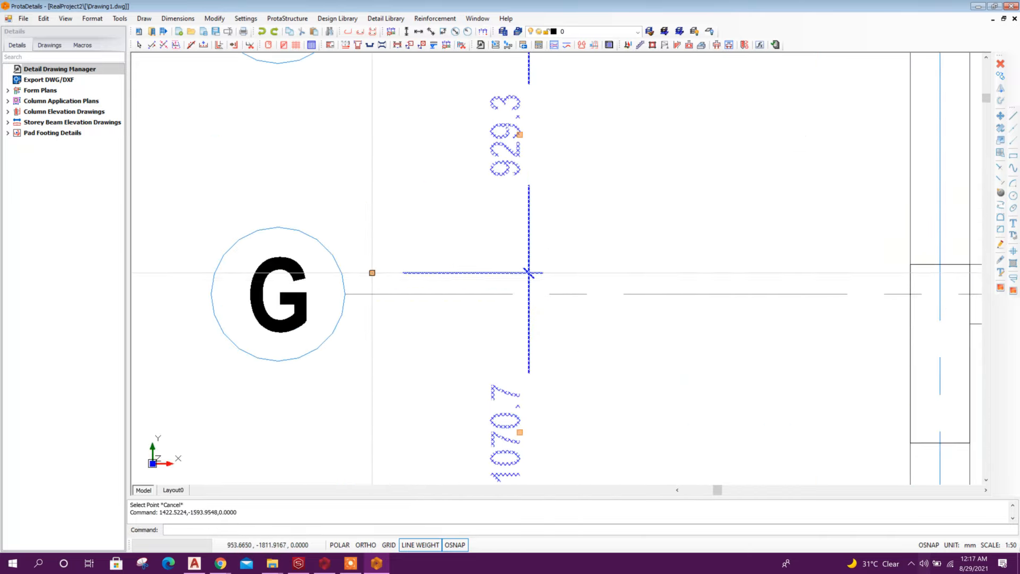
pyautogui.doubleClick(444, 278)
pyautogui.press('Escape')
# Step: Review the dimensioned Storey 1 plan alongside the neighbouring form plans and column application plans
pyautogui.scroll(-6, 542, 213)
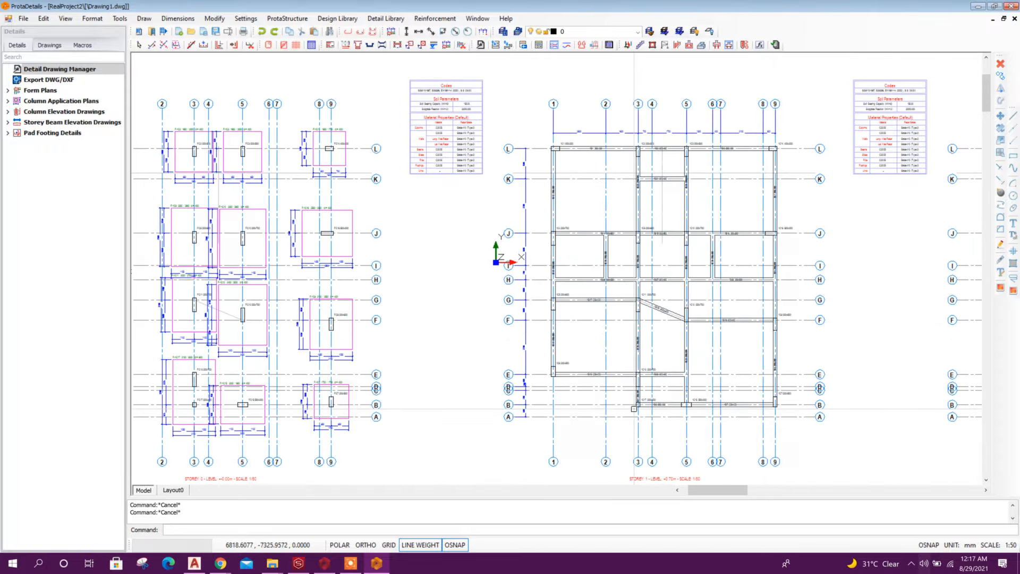
pyautogui.scroll(-2, 542, 213)
pyautogui.scroll(2, 531, 295)
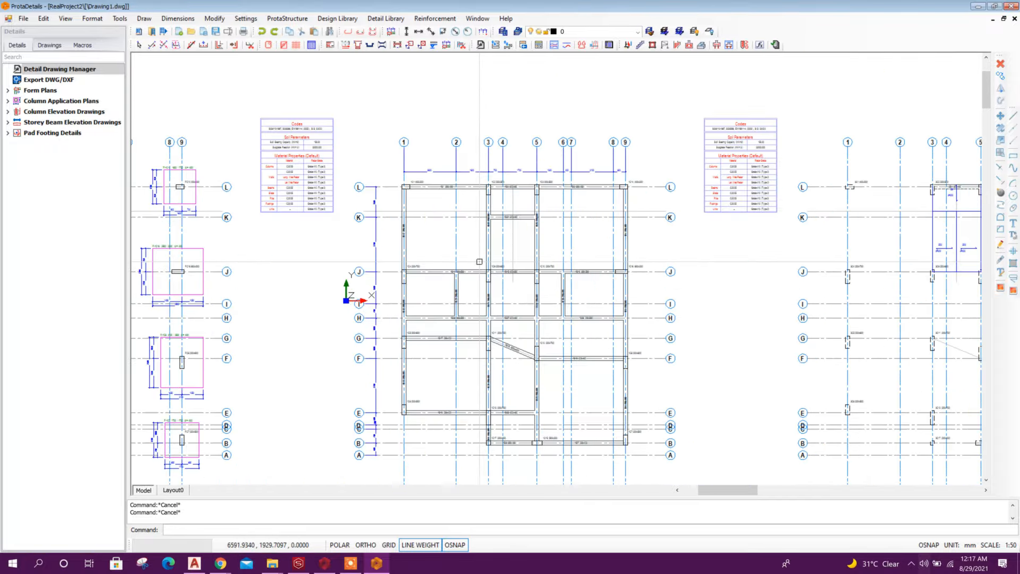
pyautogui.scroll(-1, 473, 261)
pyautogui.moveTo(482, 421); pyautogui.dragTo(524, 343, button='middle')
pyautogui.scroll(-2, 518, 337)
pyautogui.scroll(2, 647, 414)
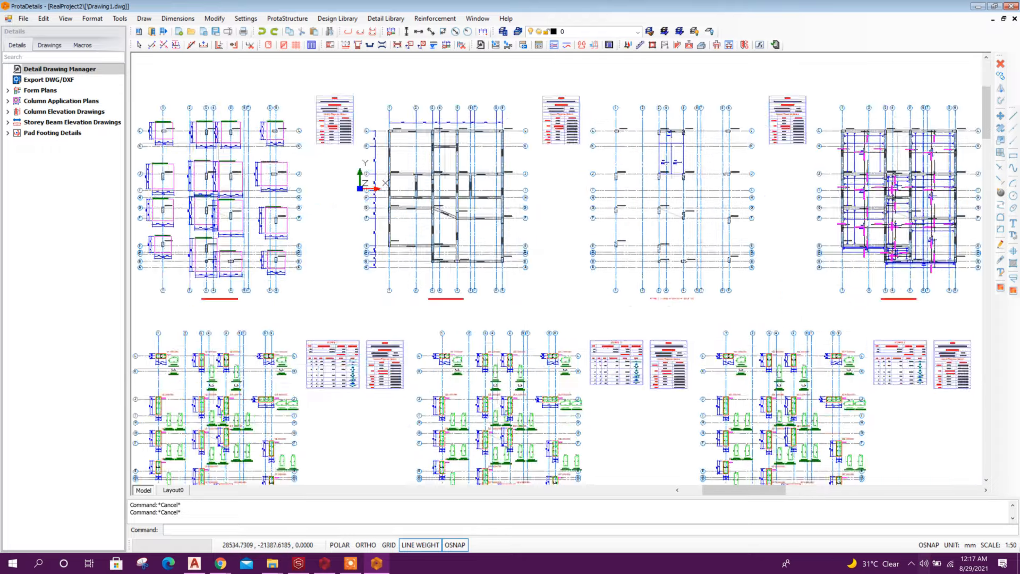
pyautogui.moveTo(639, 390); pyautogui.dragTo(535, 323, button='middle')
pyautogui.scroll(-2, 537, 325)
pyautogui.moveTo(743, 409)
pyautogui.mouseDown(button='middle')
pyautogui.moveTo(590, 402)
pyautogui.moveTo(525, 413)
pyautogui.mouseUp(button='middle')
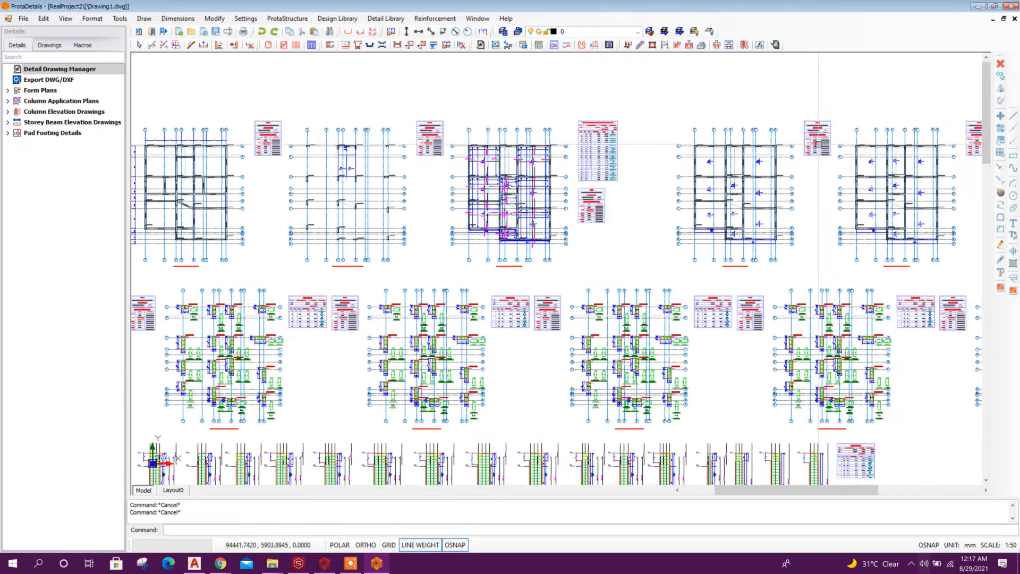
# Step: Start a plan section labelled A and cut it across the full width of the Storey 3 plan along grid line H
pyautogui.scroll(2, 822, 136)
pyautogui.moveTo(767, 355); pyautogui.dragTo(426, 408, button='middle')
pyautogui.scroll(3, 671, 366)
pyautogui.scroll(-4, 671, 365)
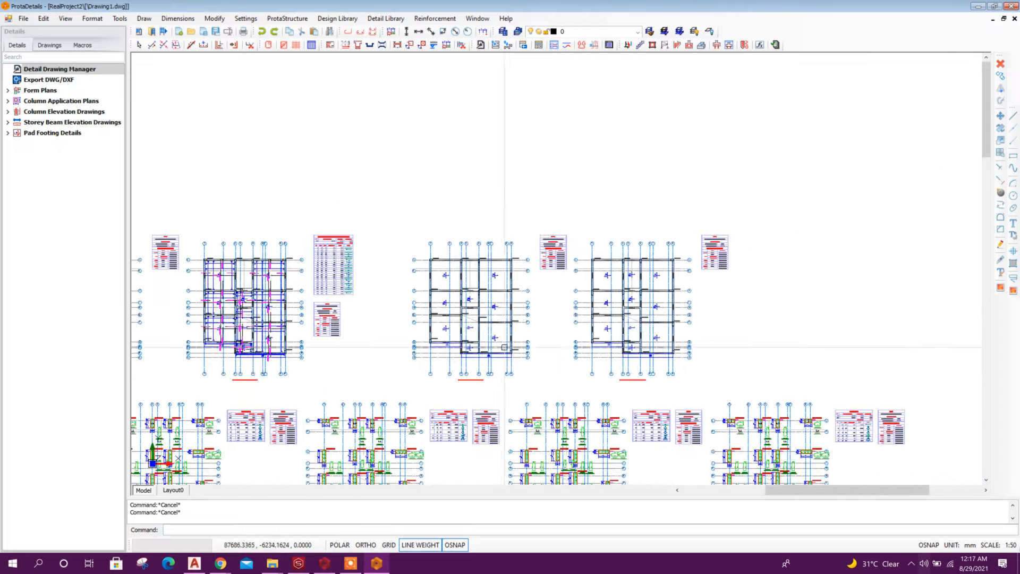
pyautogui.scroll(5, 387, 295)
pyautogui.scroll(-3, 385, 291)
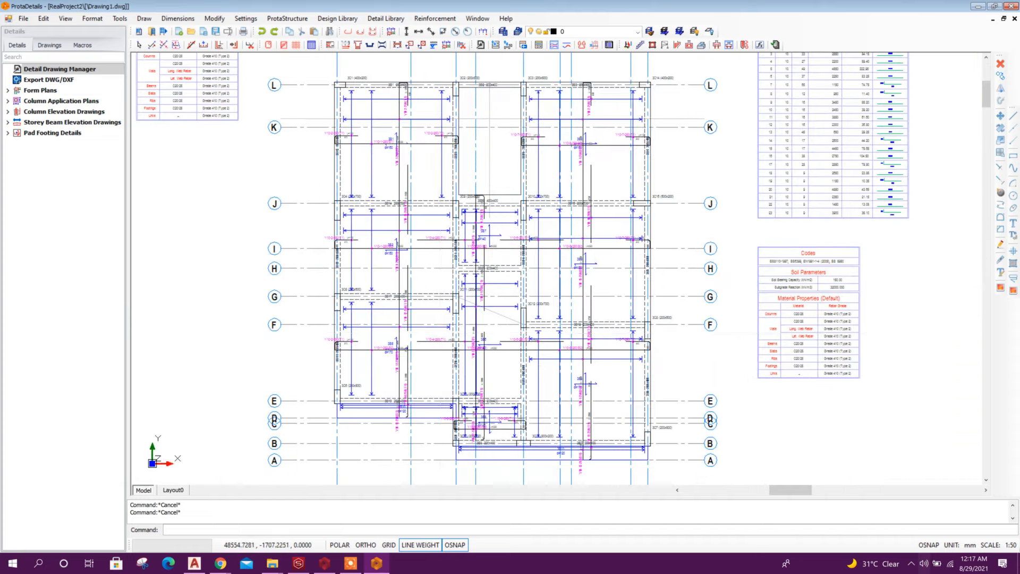
pyautogui.scroll(4, 463, 182)
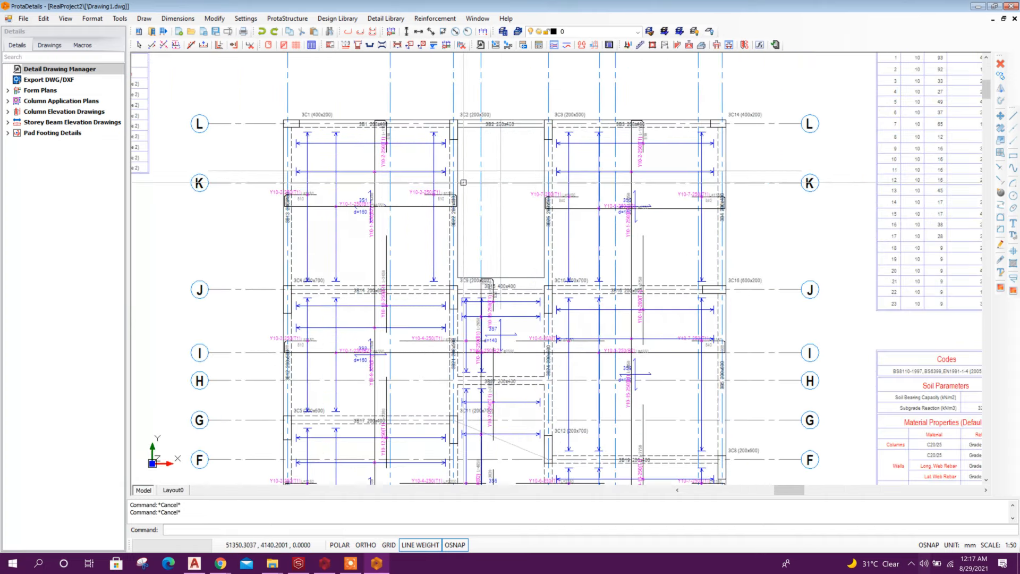
pyautogui.click(372, 20)
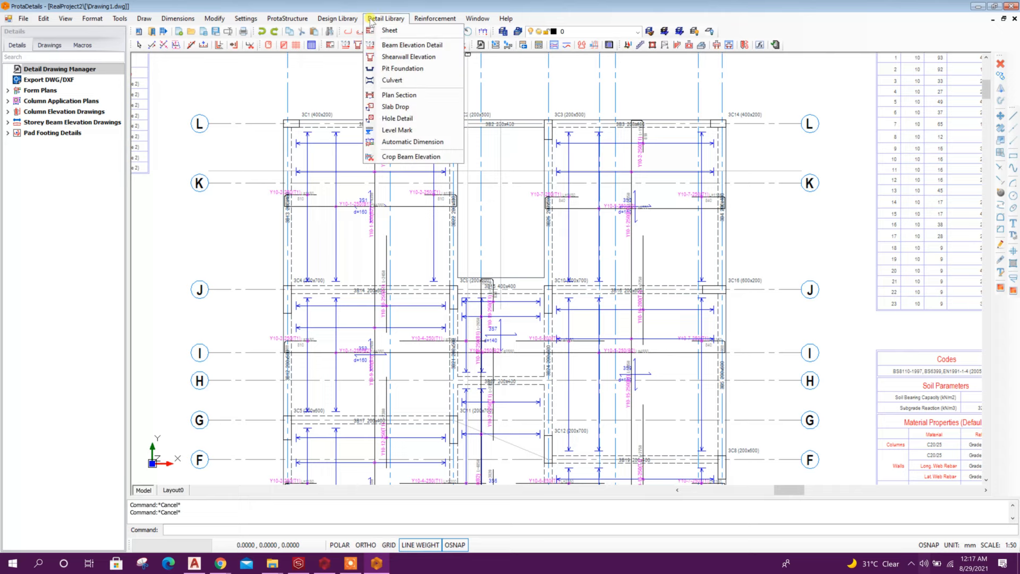
pyautogui.click(415, 96)
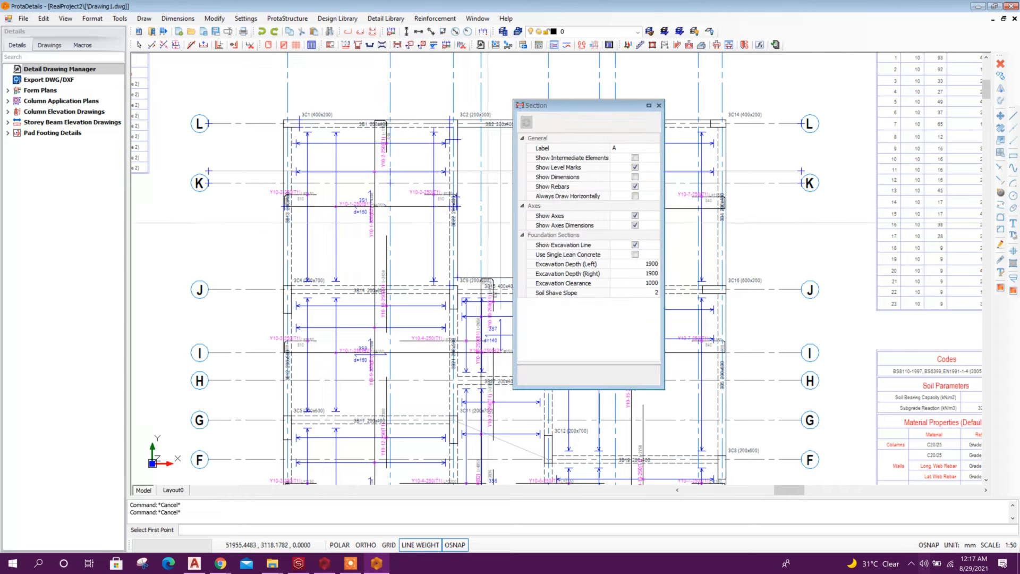
pyautogui.scroll(-2, 331, 236)
pyautogui.scroll(5, 328, 319)
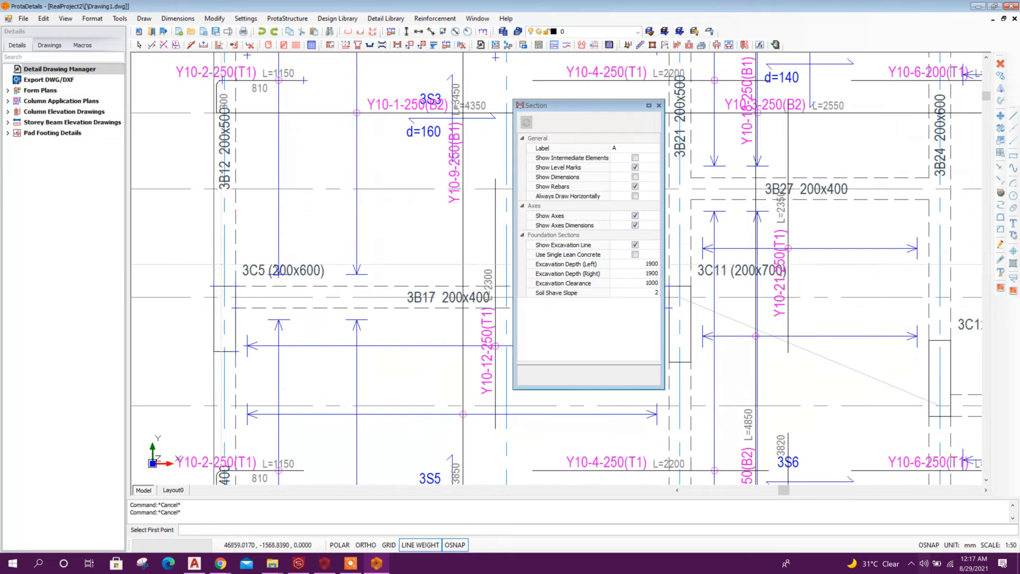
pyautogui.scroll(-4, 192, 252)
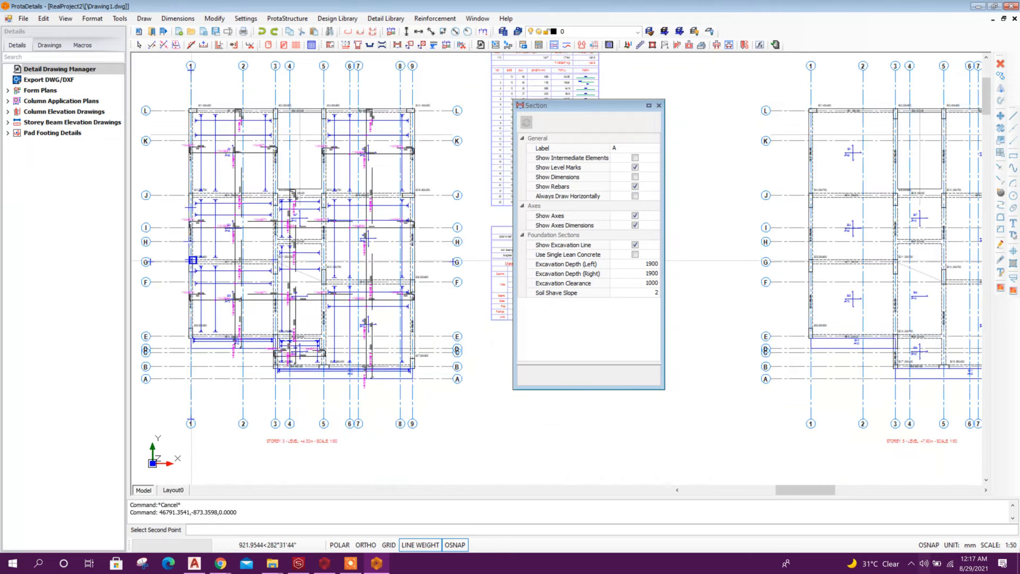
pyautogui.scroll(4, 443, 253)
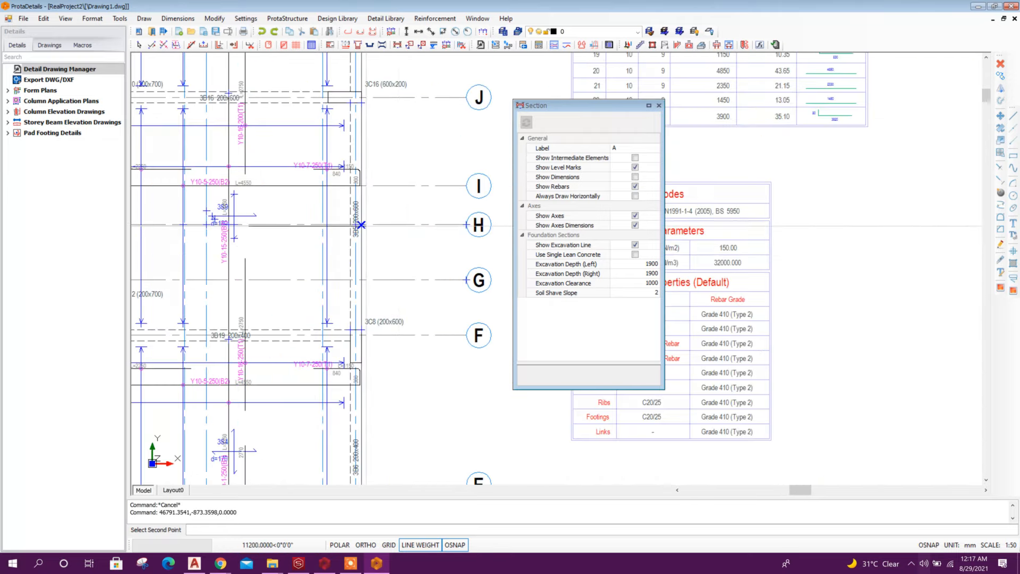
pyautogui.click(366, 225)
# Step: Place section A-A directly below the Storey 3 plan's title, end the section command and inspect its slab reinforcement
pyautogui.scroll(-5, 372, 266)
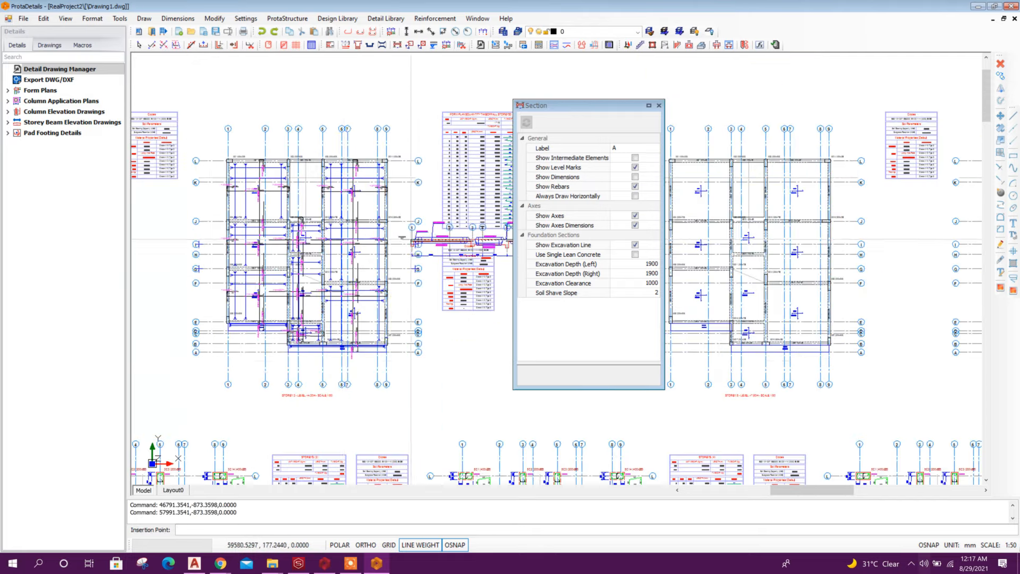
pyautogui.scroll(3, 325, 355)
pyautogui.click(329, 334)
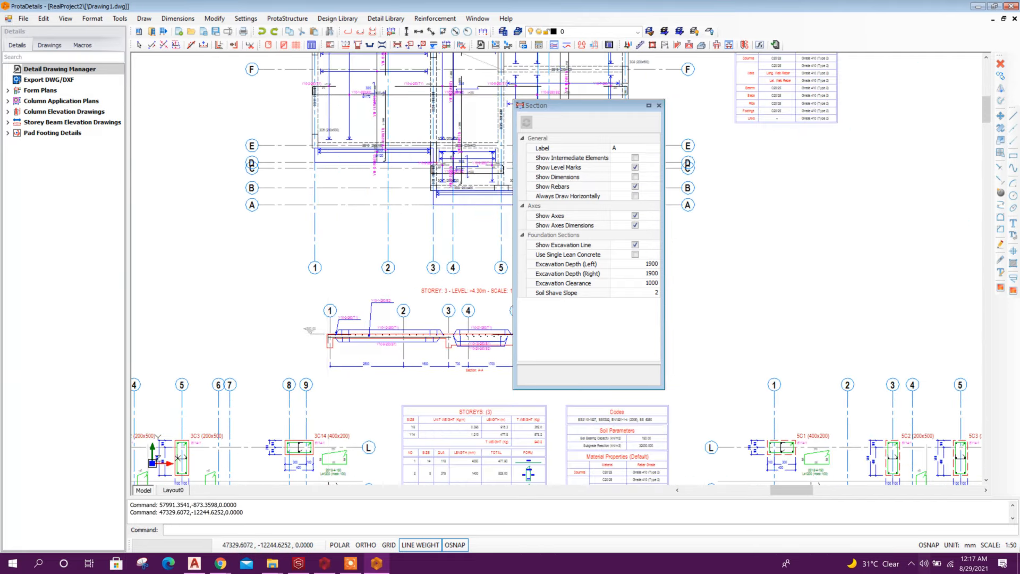
pyautogui.scroll(3, 487, 382)
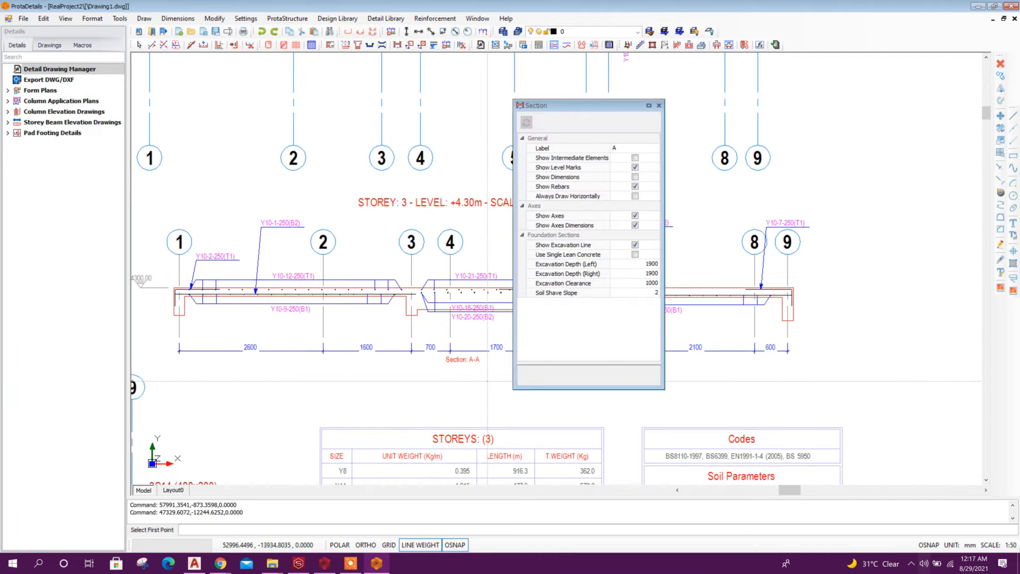
pyautogui.click(659, 105)
pyautogui.scroll(2, 672, 308)
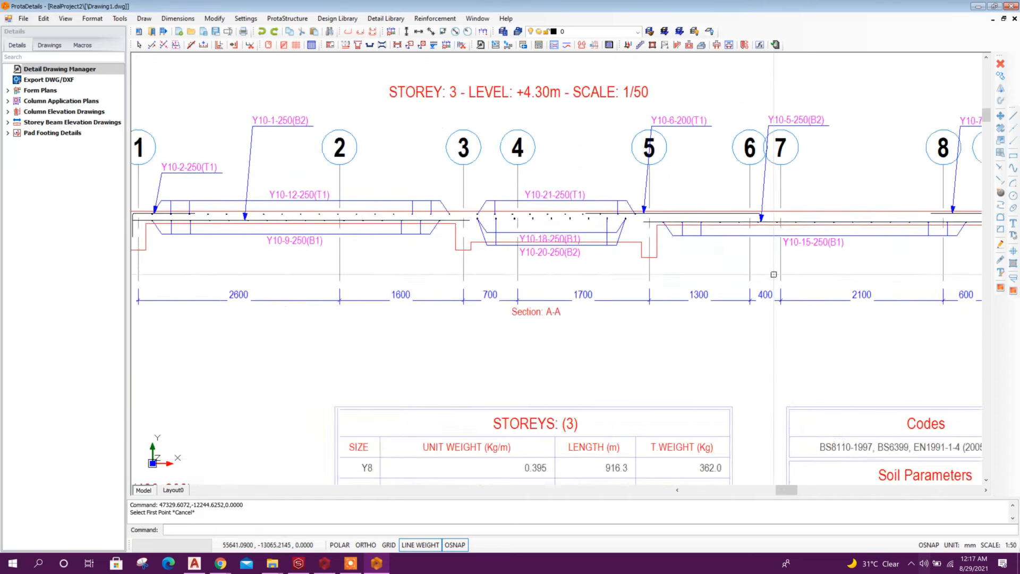
# Step: Look over the full drawing set, from the form plans down to the column and beam elevation drawings
pyautogui.scroll(-5, 774, 274)
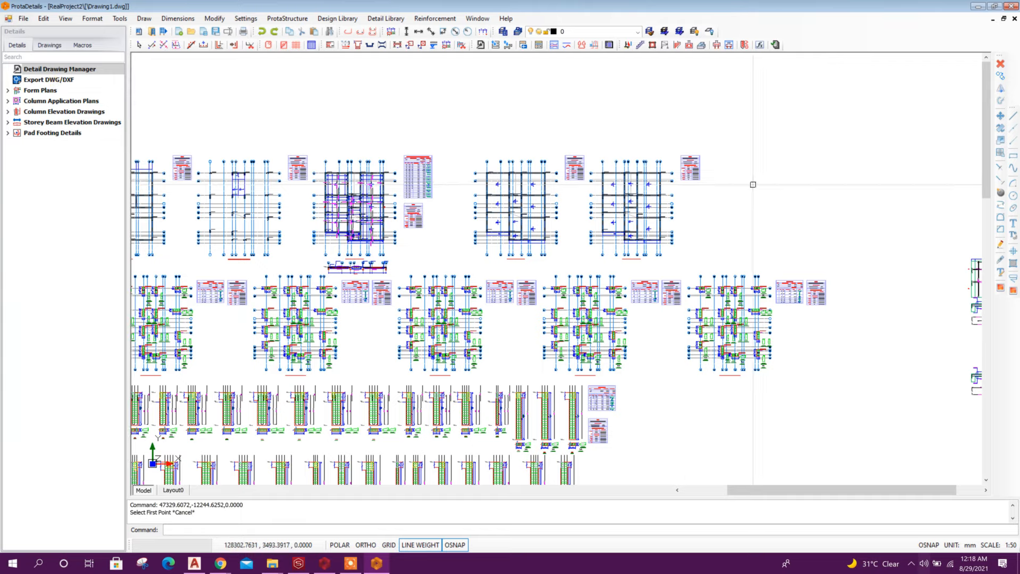
pyautogui.scroll(-3, 745, 203)
pyautogui.moveTo(599, 405); pyautogui.dragTo(510, 227, button='middle')
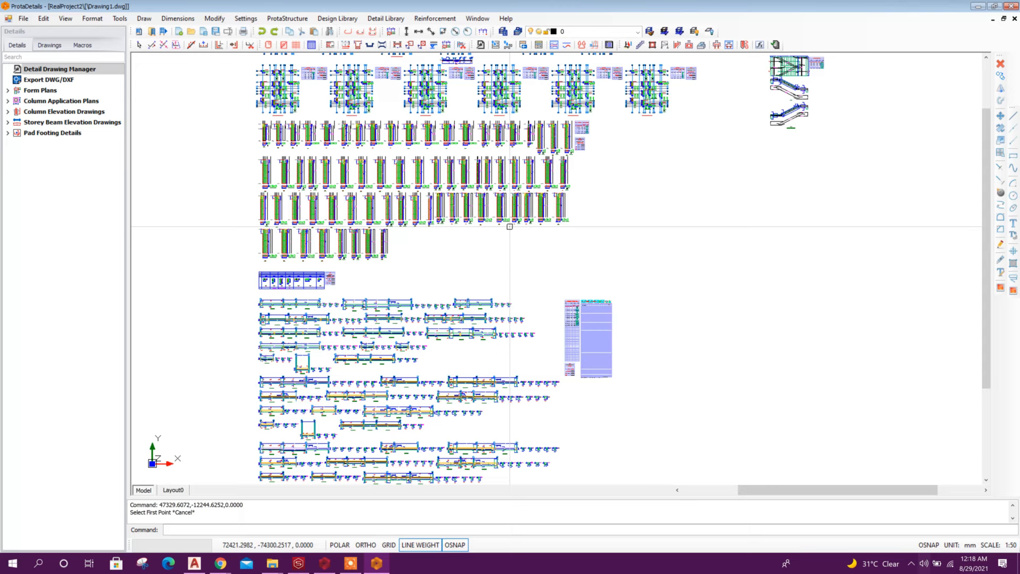